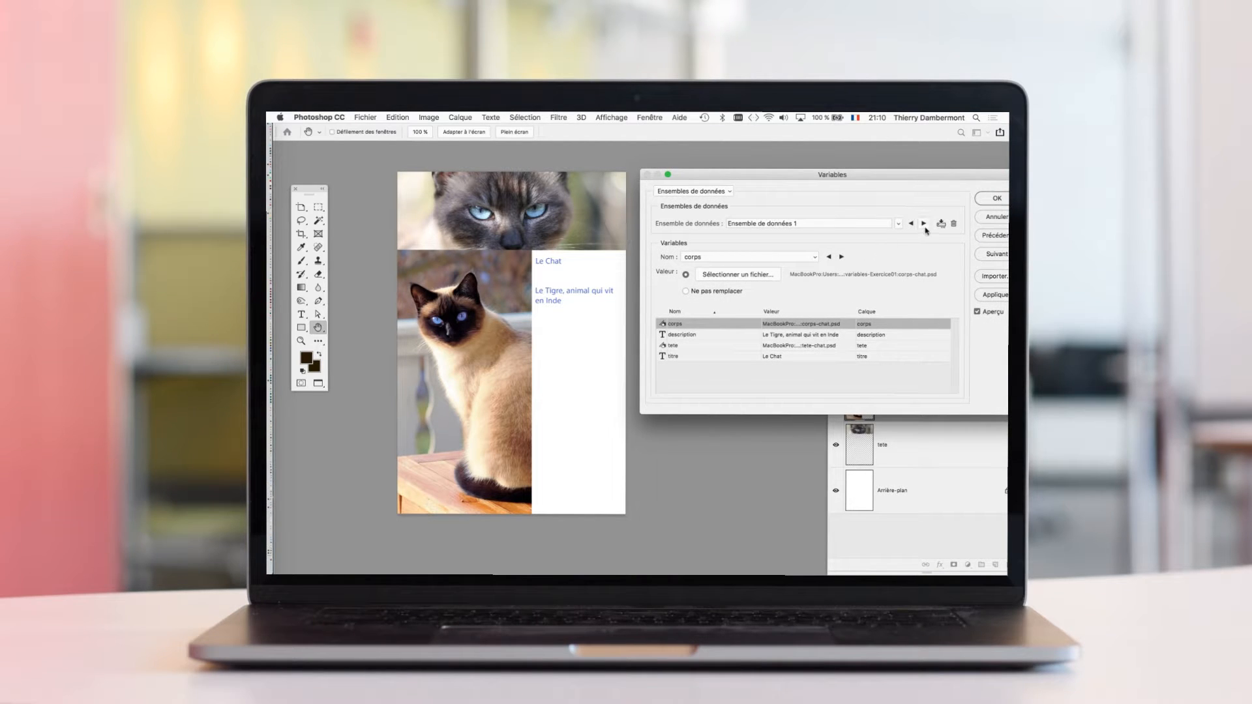
- Cycle through the data sets in the Variables dialog to preview each animal's images and text on the layout
left_click(924, 224)
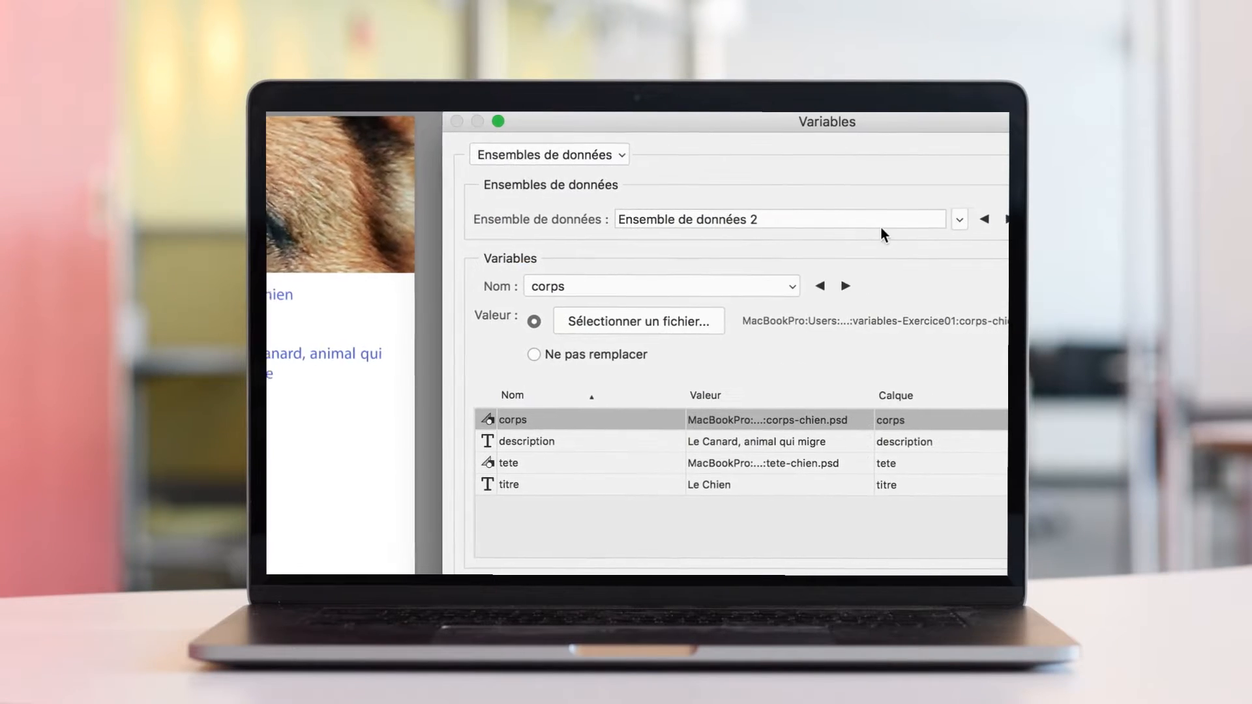
left_click(924, 223)
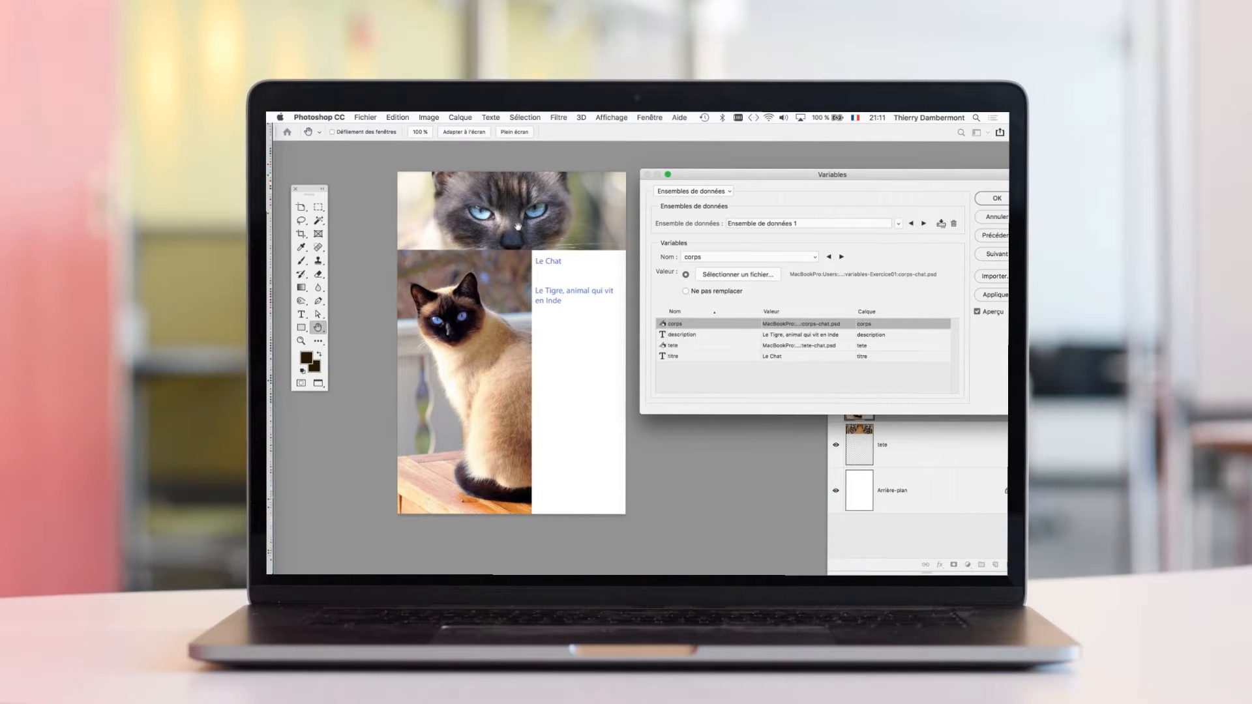
left_click(923, 223)
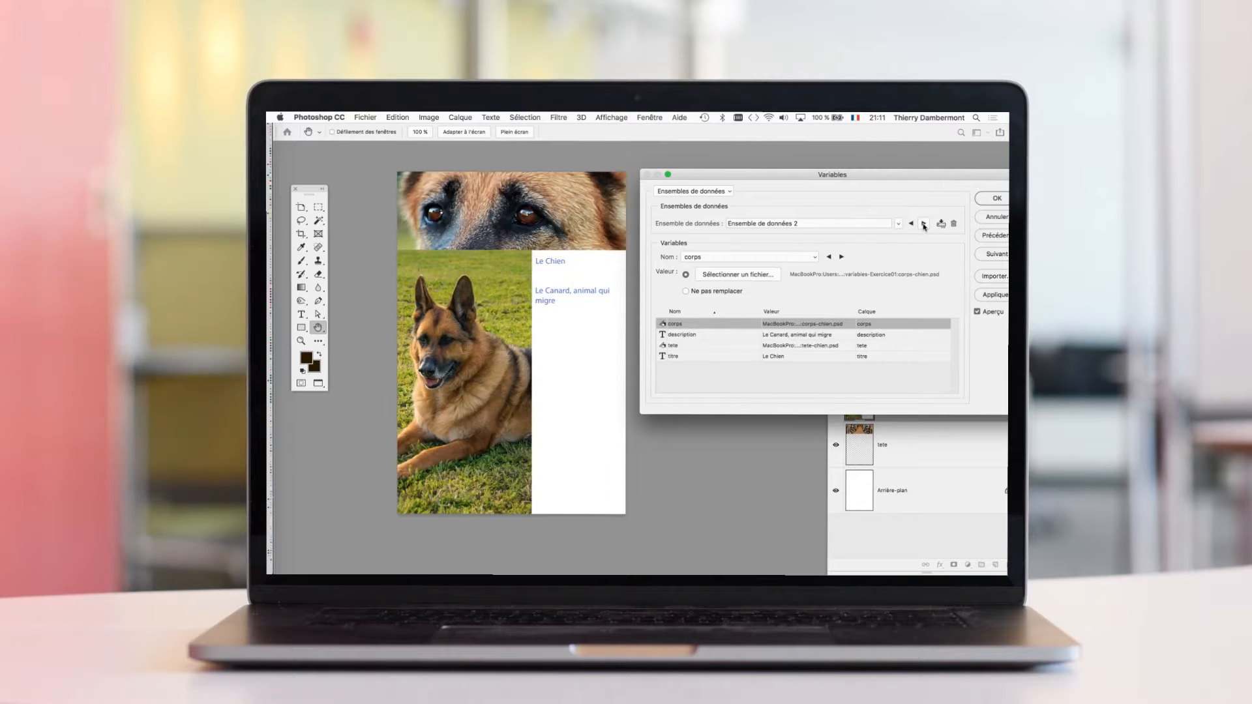
left_click(923, 223)
left_click(924, 224)
left_click(924, 224)
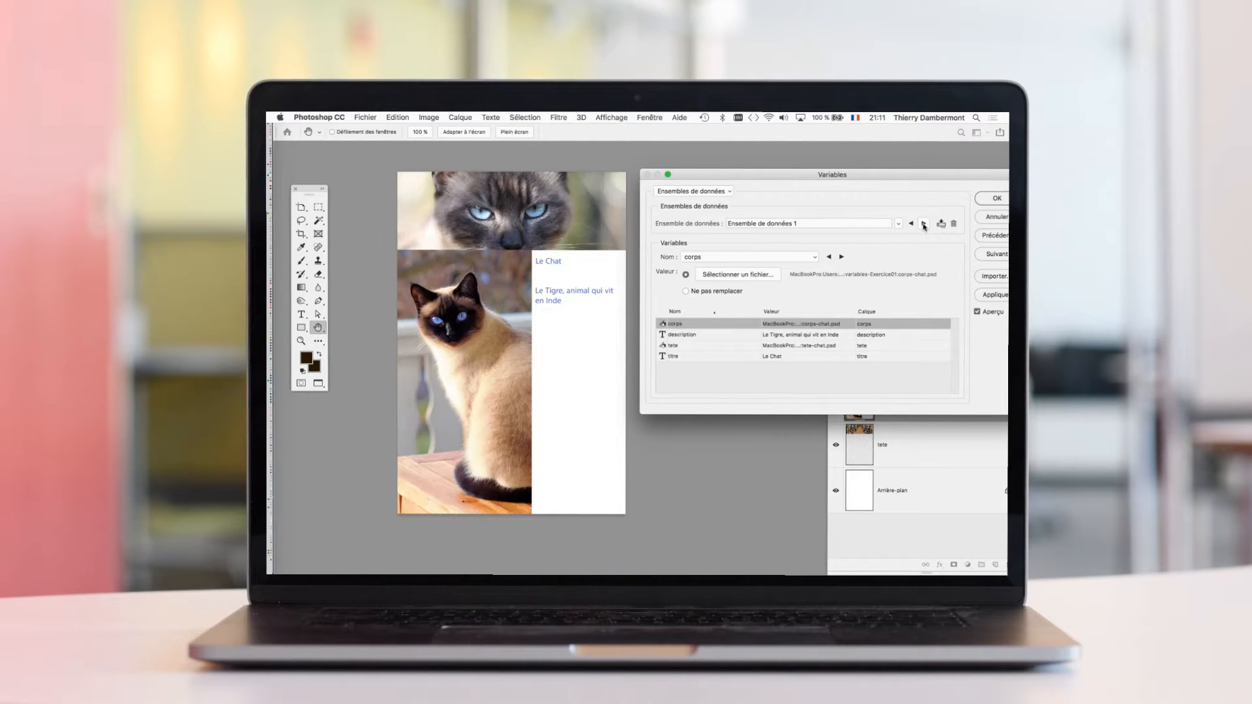
left_click(923, 224)
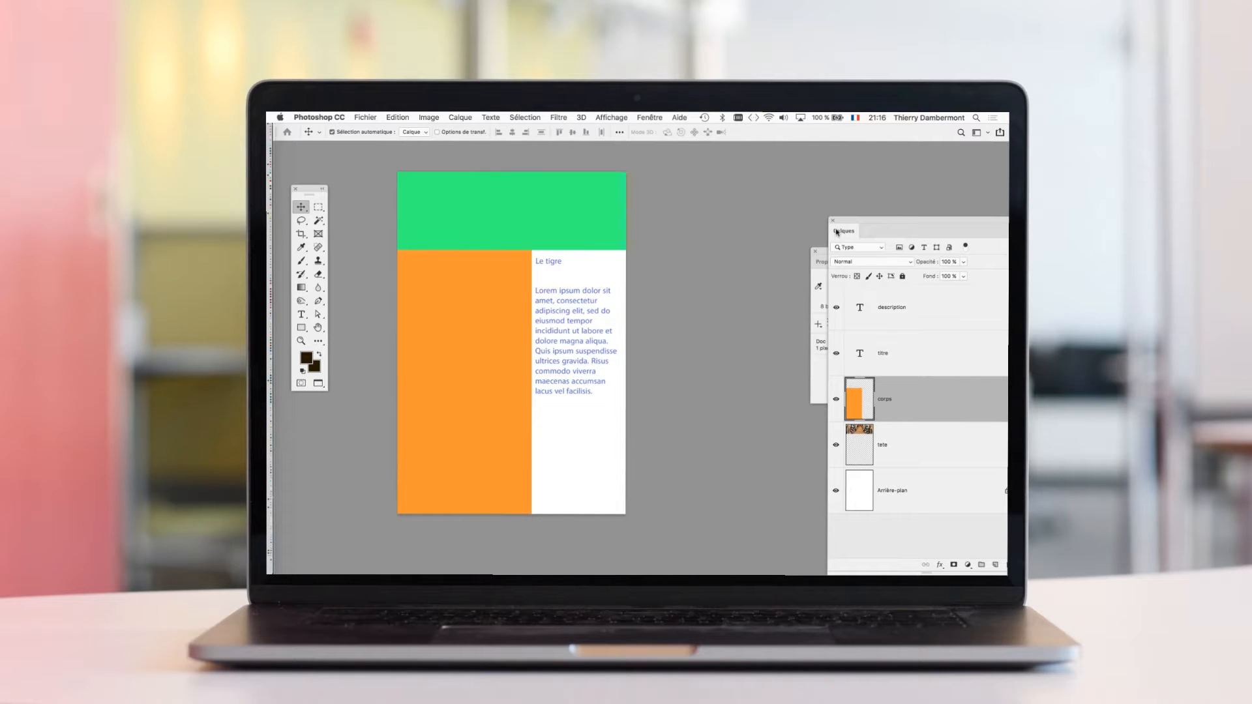
- Start exporting the data sets as files and check the data set choices, keeping all data sets selected
left_click(362, 117)
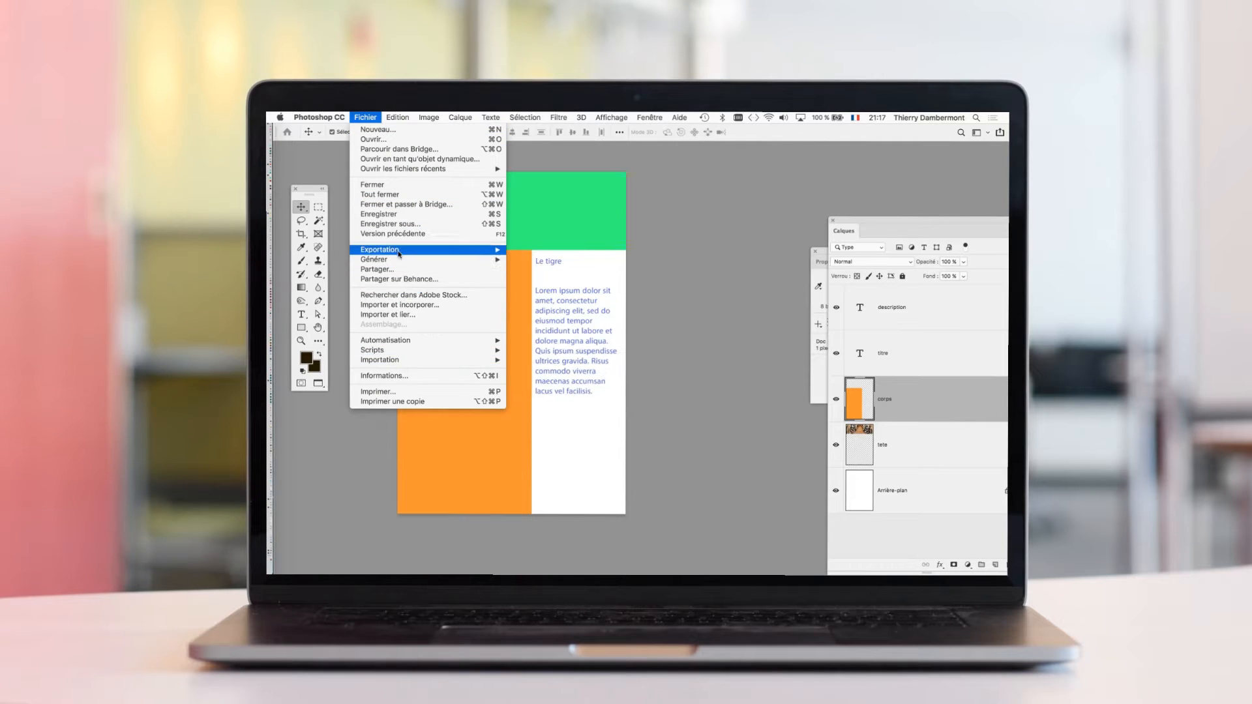
mouse_move(417, 250)
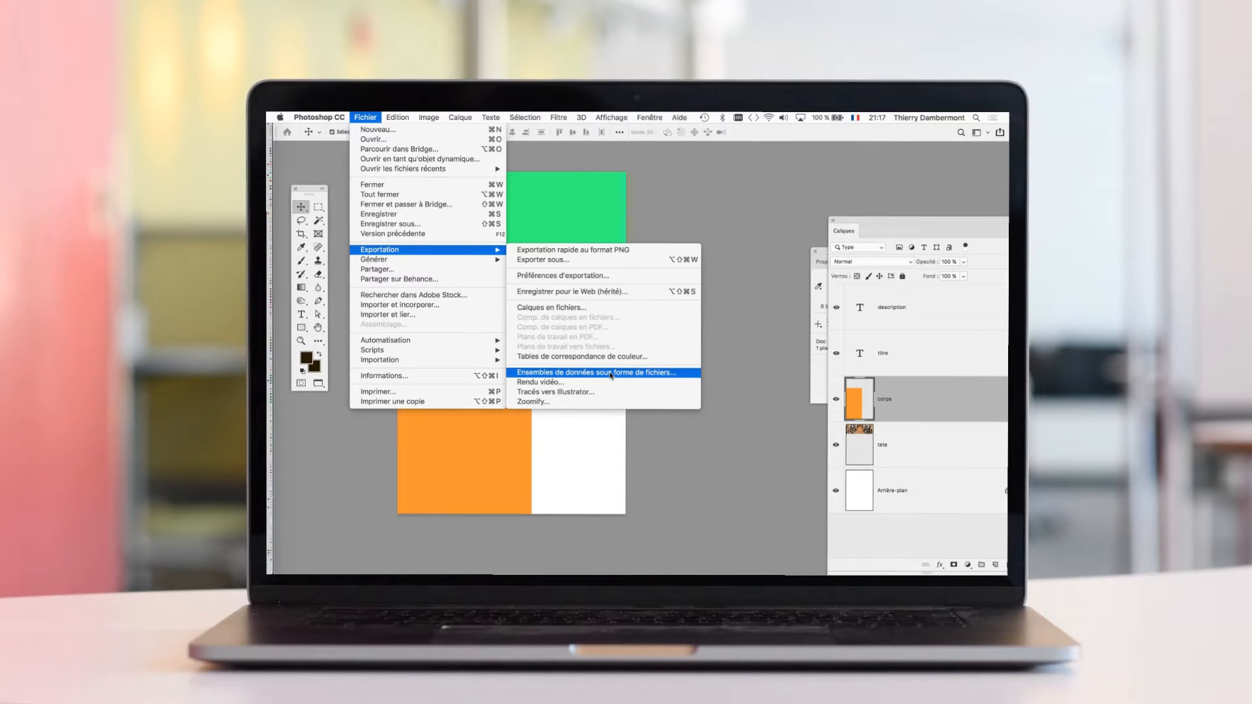
left_click(611, 375)
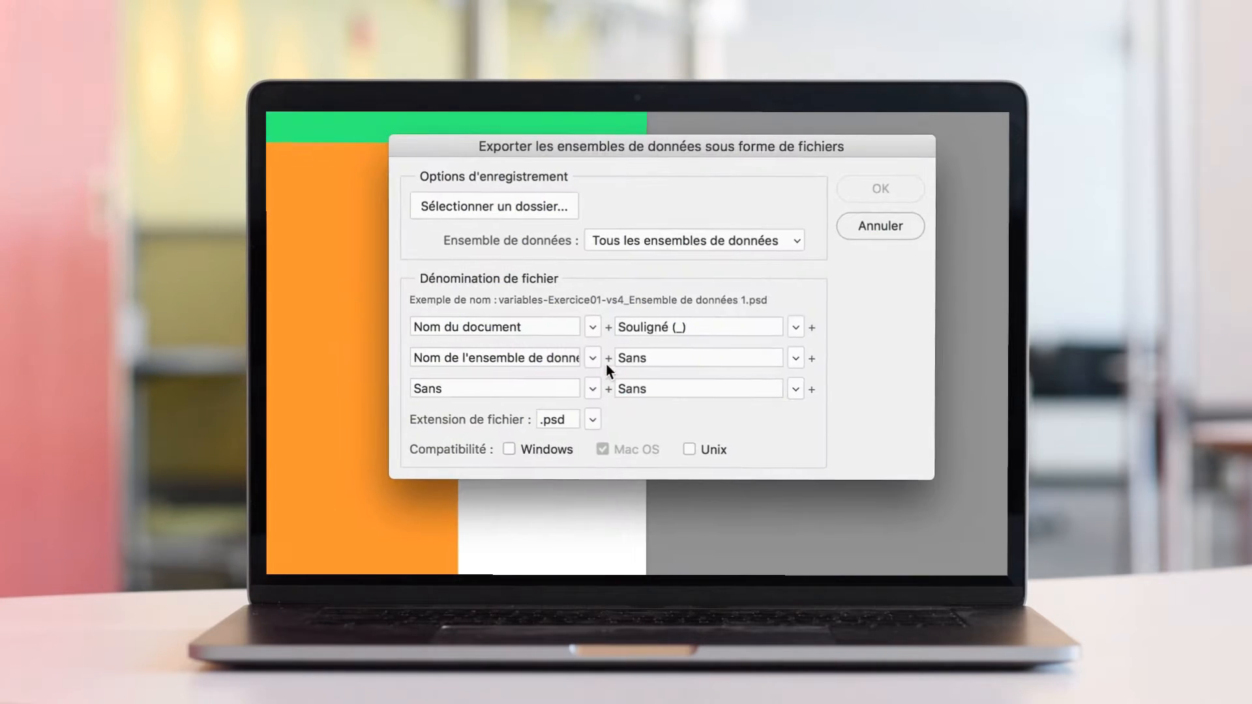
left_click(603, 322)
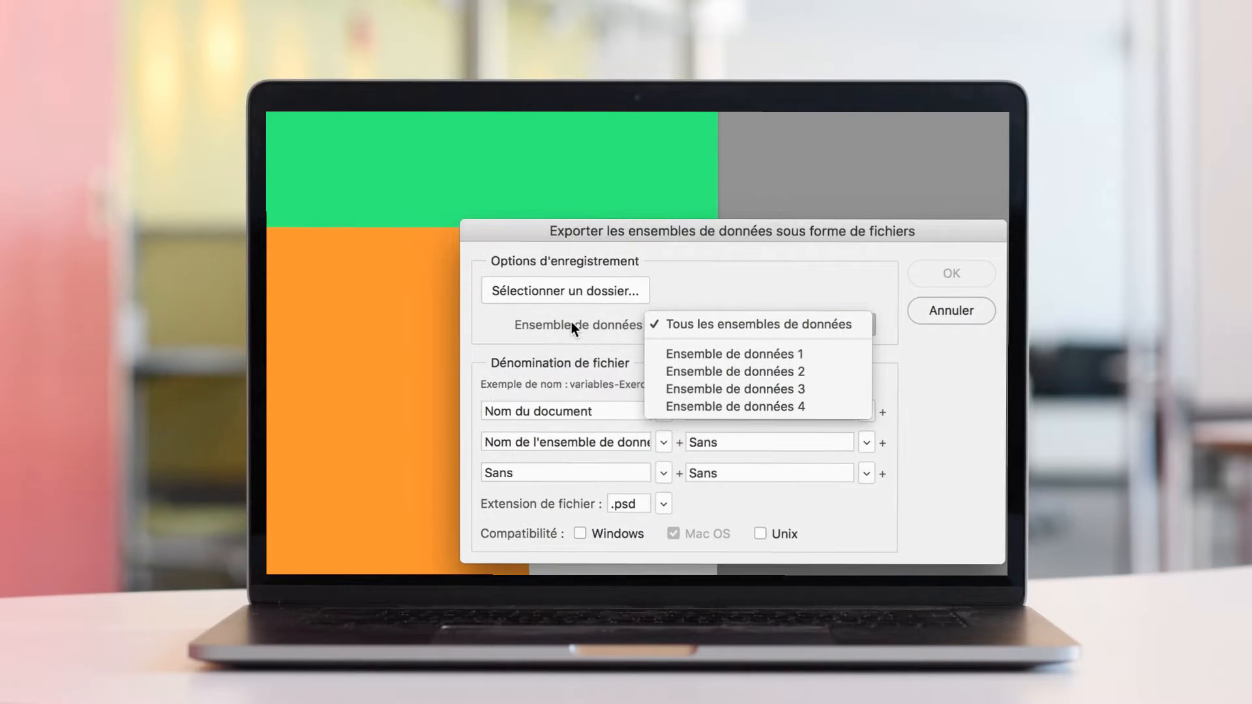
- Create a folder named "ensembles exportés" as the export destination and export all data sets there as .psd files
left_click(518, 302)
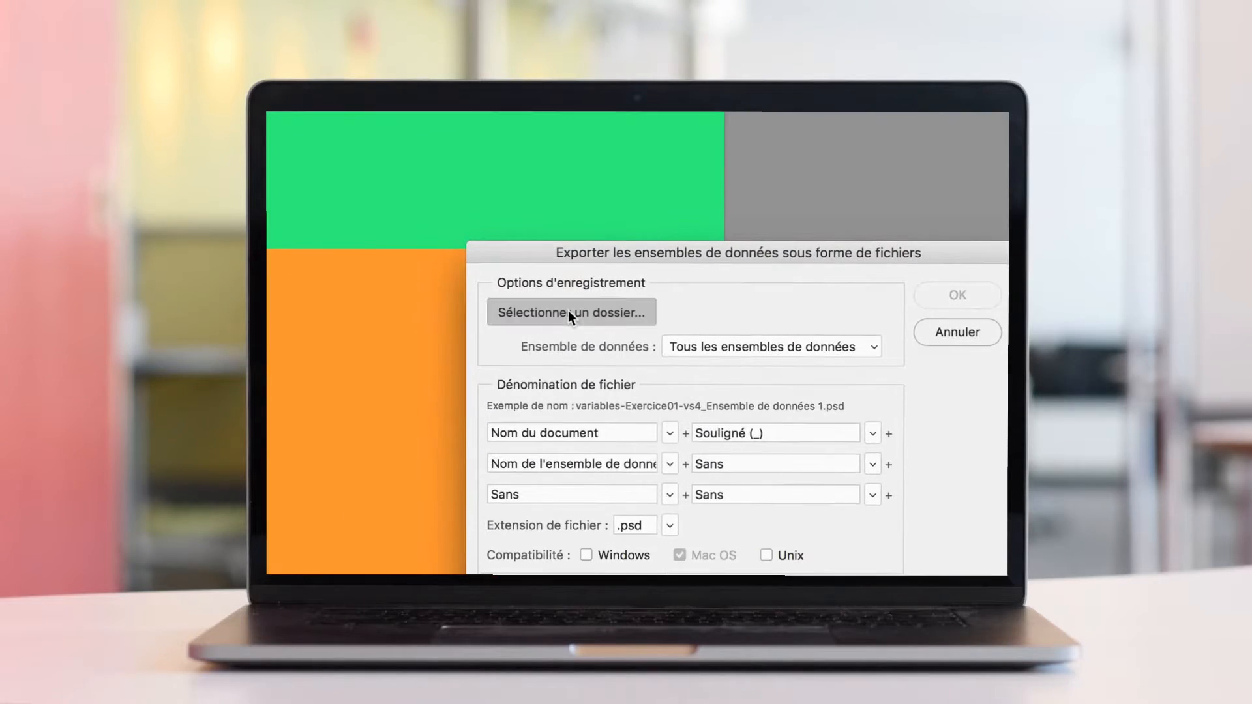
left_click(515, 174)
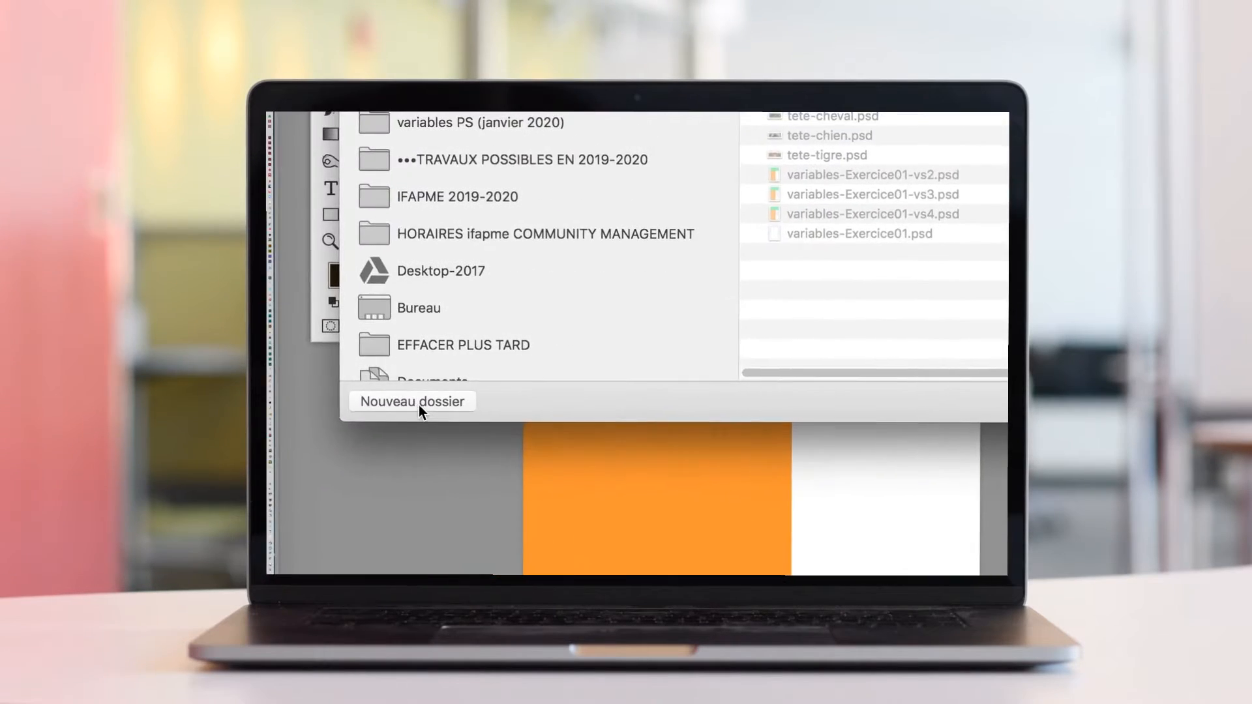
left_click(418, 406)
type("ensemble")
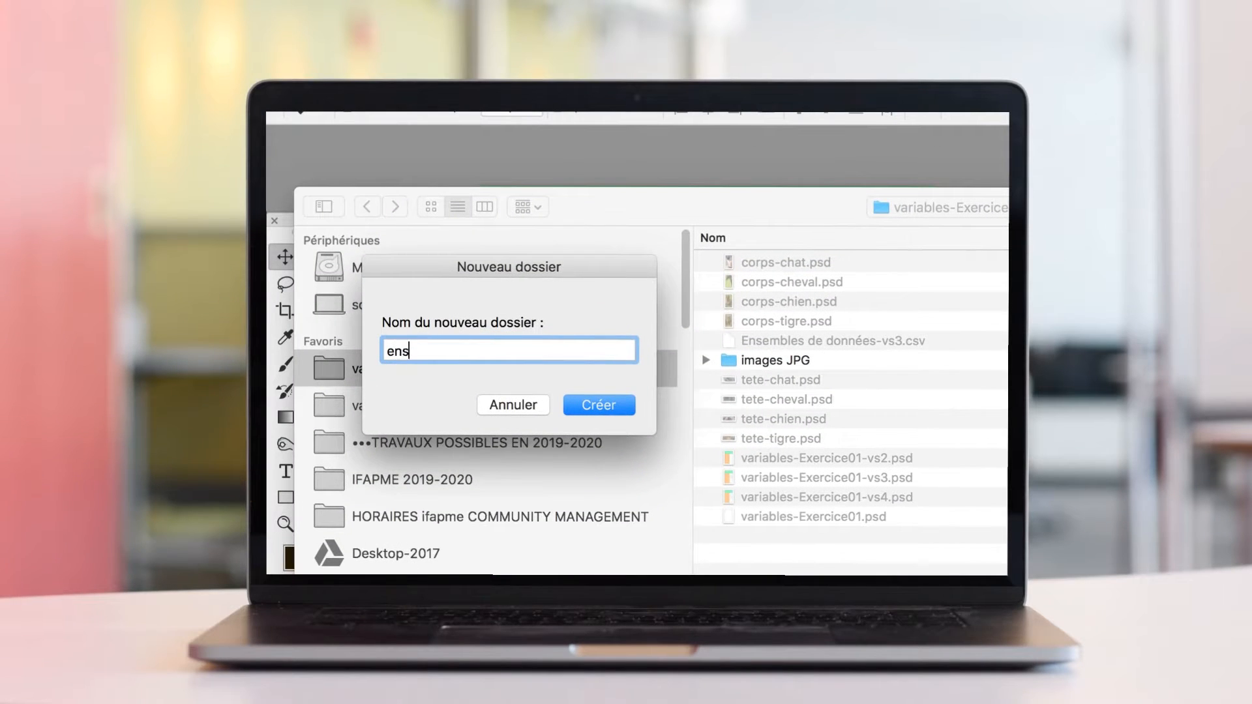
type("s exportés")
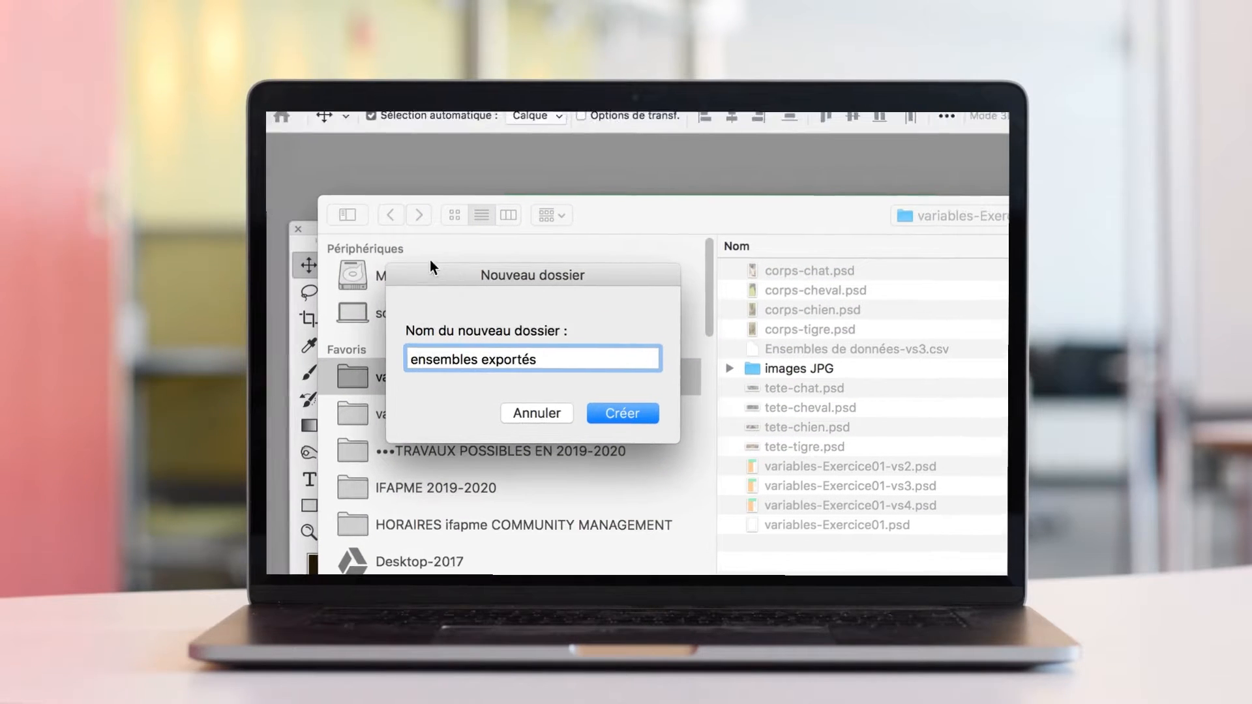
key("Return")
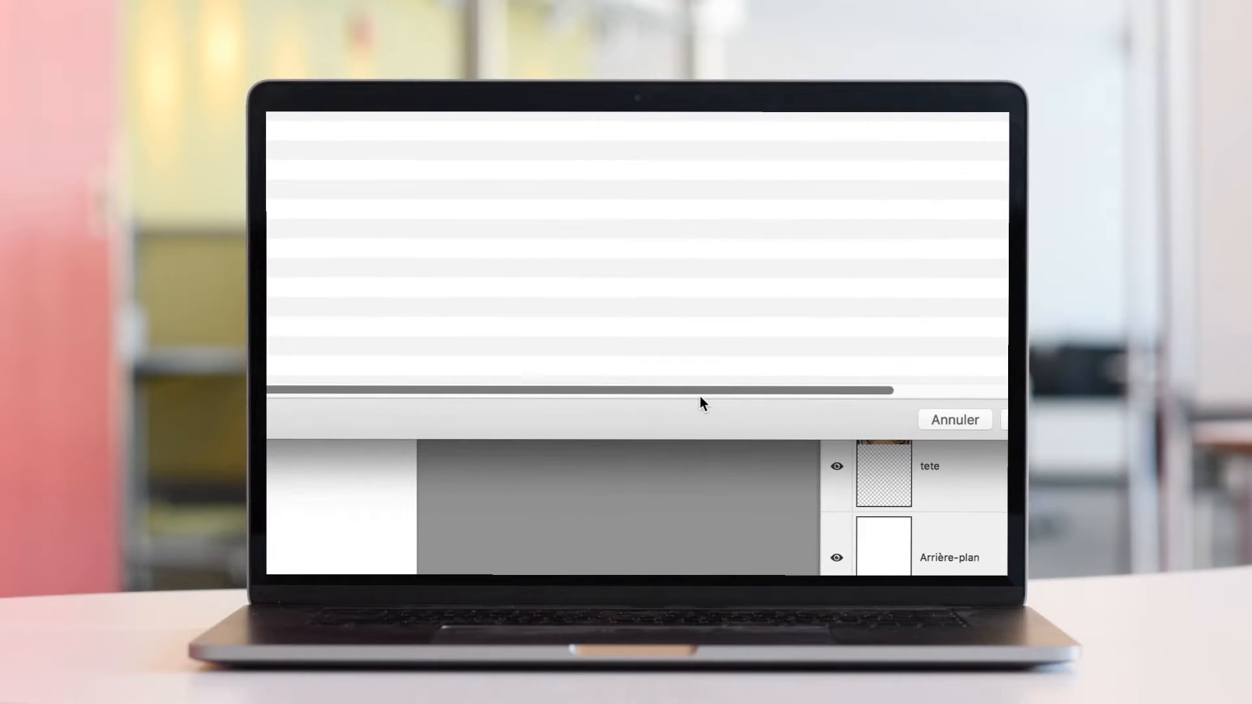
left_click(944, 421)
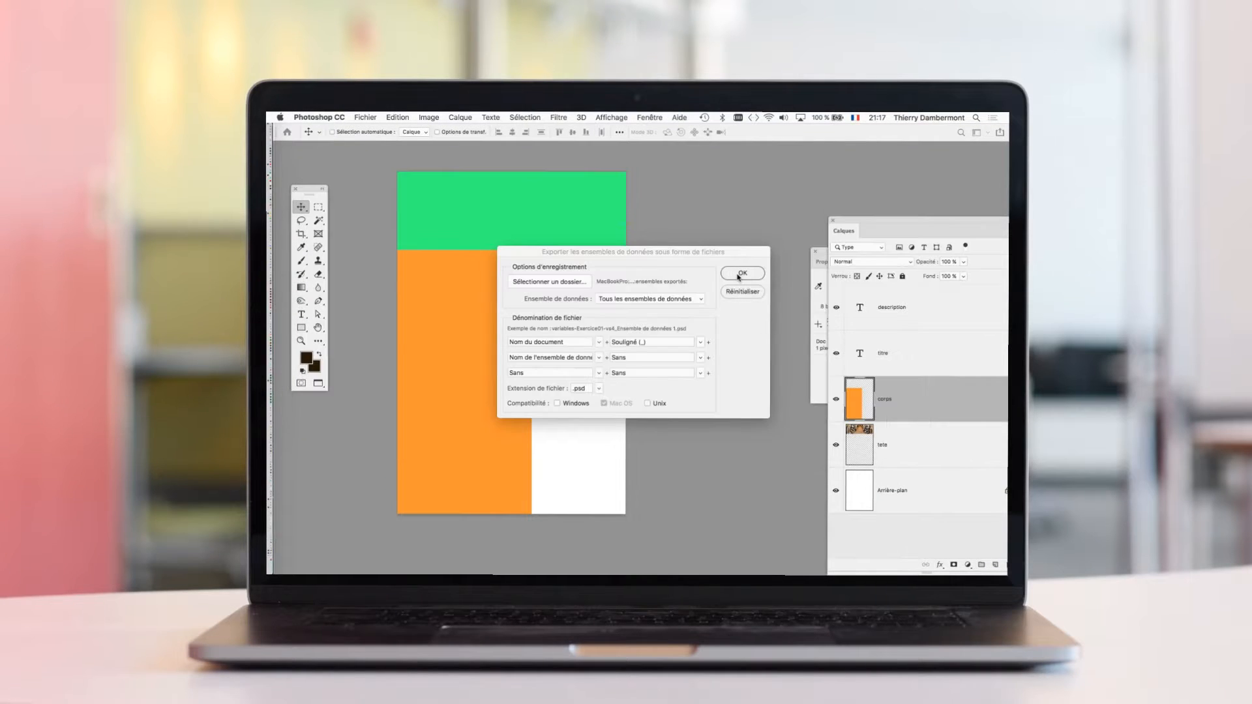
left_click(739, 275)
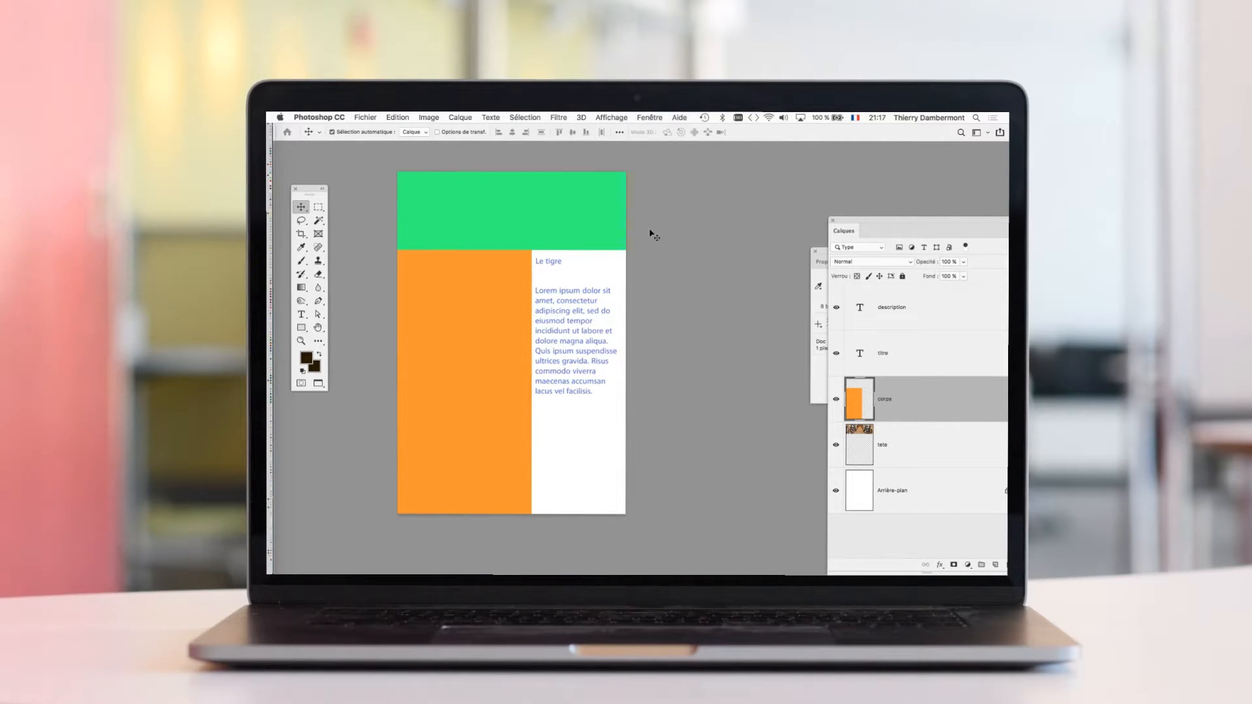
- Switch to Finder and expand the ensembles exportés folder to check the exported PSD files
key("super+Tab")
key("super+Tab")
key("super+Tab")
left_click(587, 362)
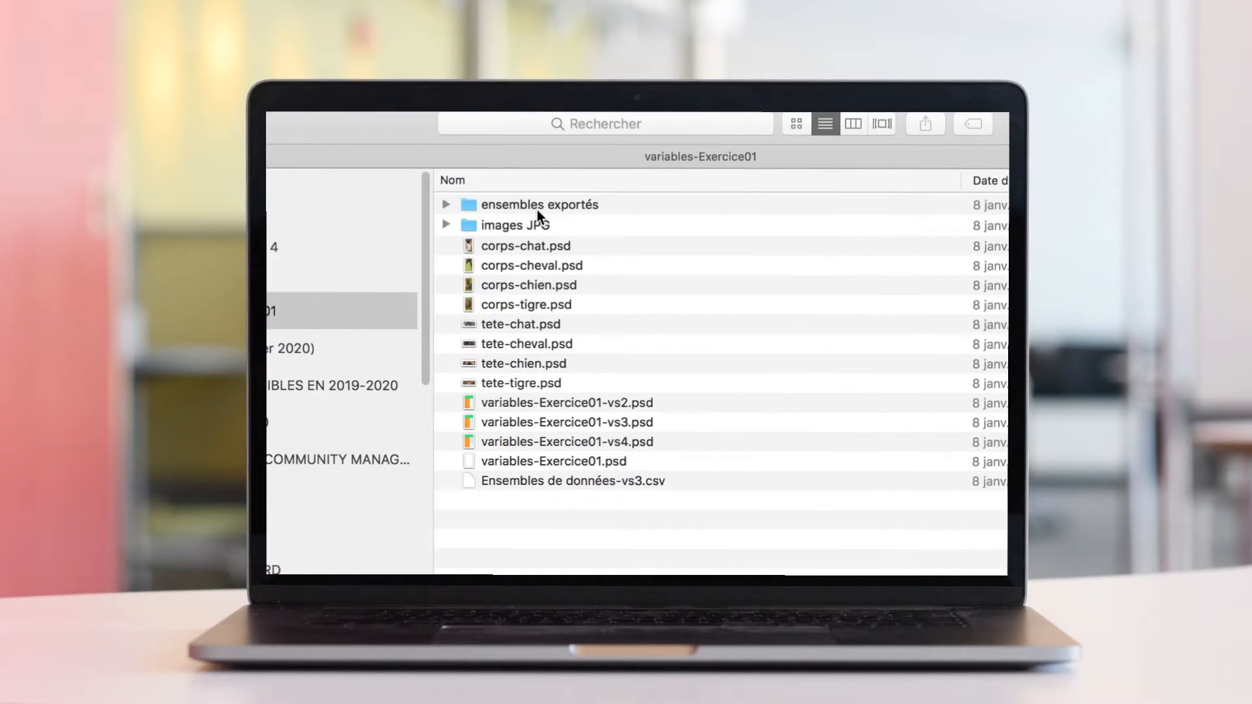
left_click(537, 209)
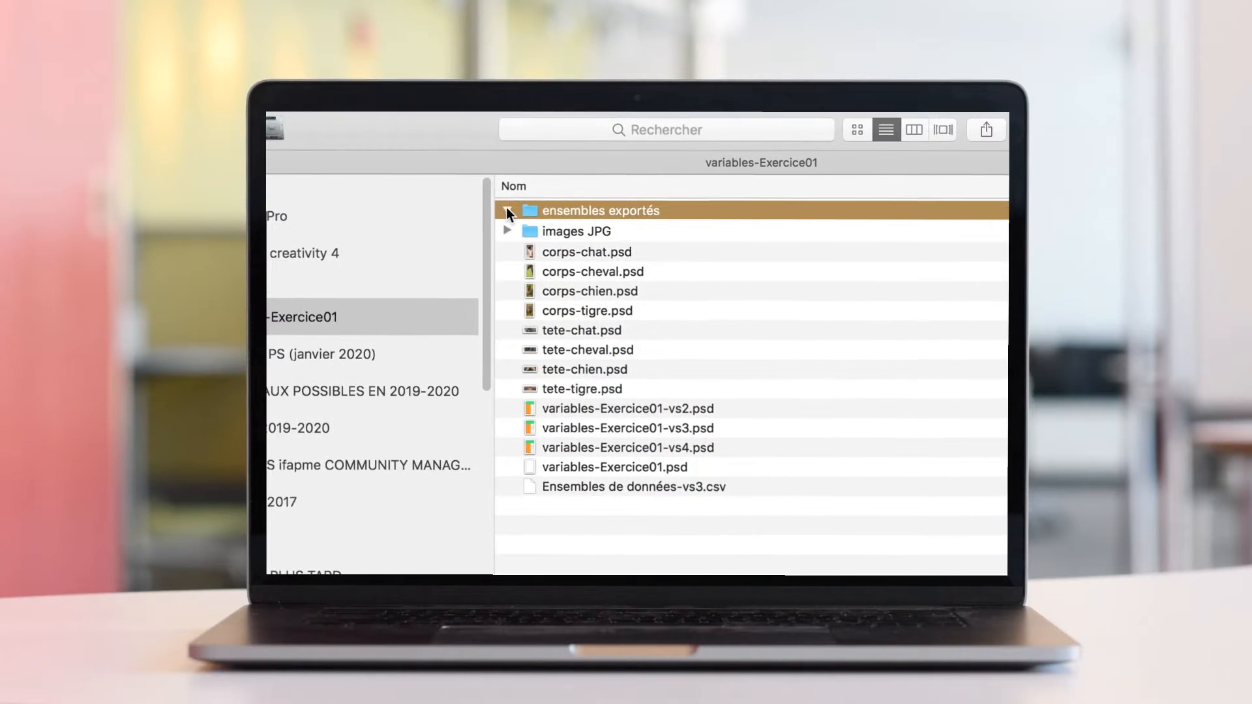
left_click(446, 204)
left_click(538, 214)
left_click(549, 242)
left_click(550, 261)
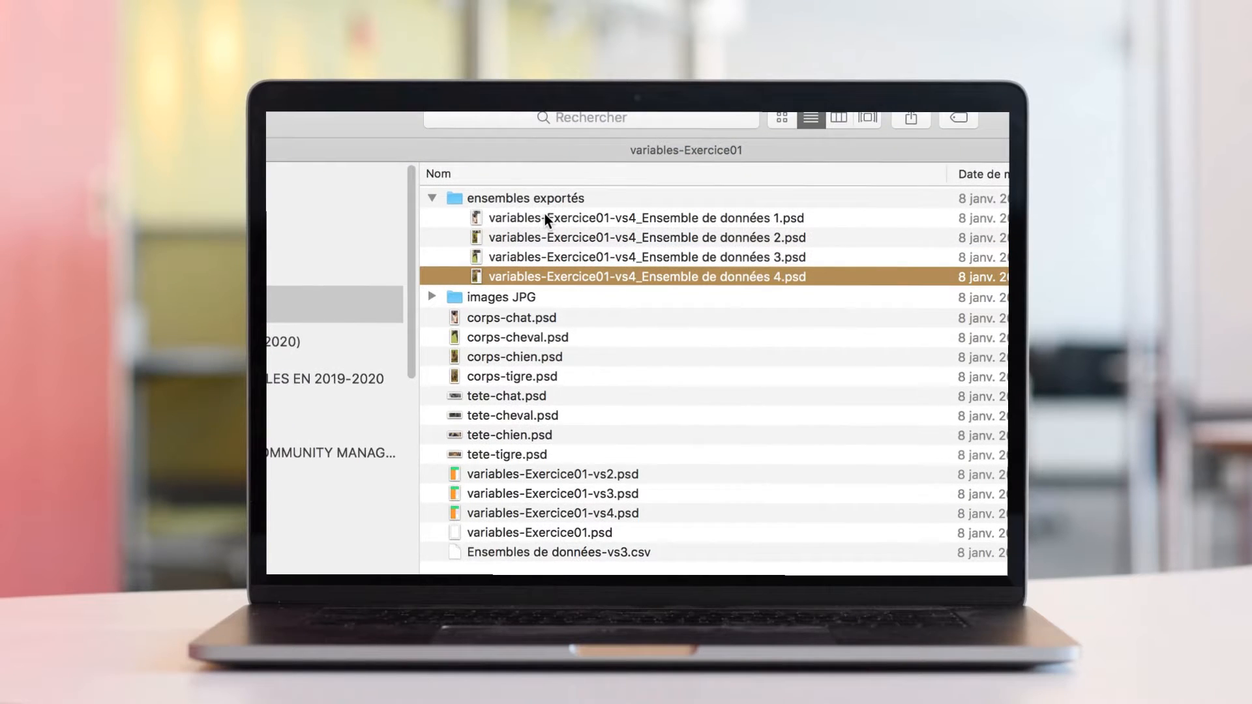
- Open the ensembles exportés folder and display its PSD files as enlarged icons
double_click(521, 199)
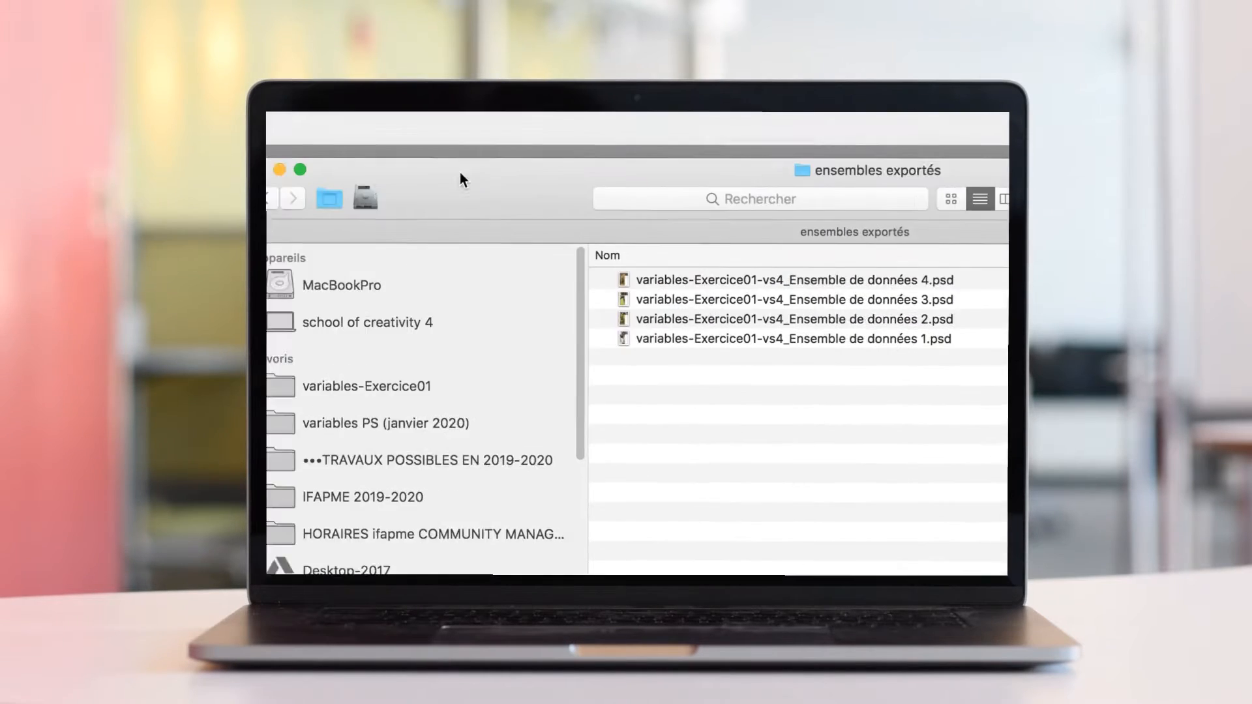
left_click(958, 200)
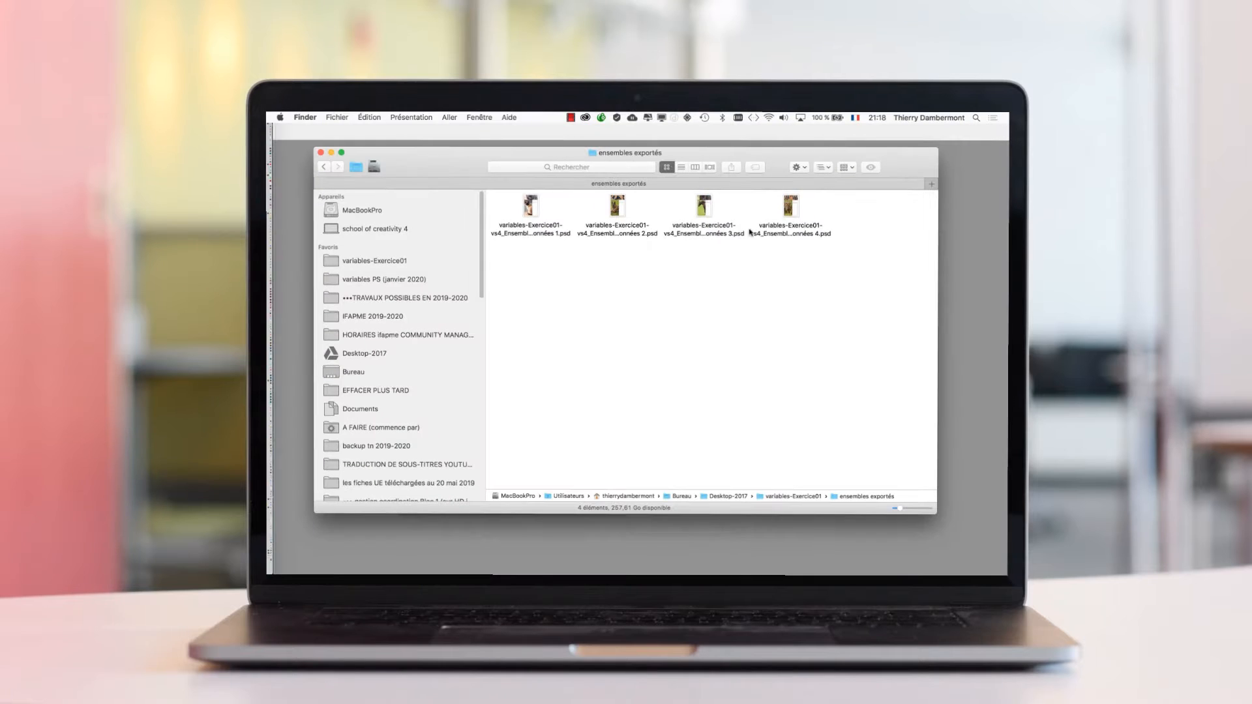
left_click_drag(901, 509, 914, 510)
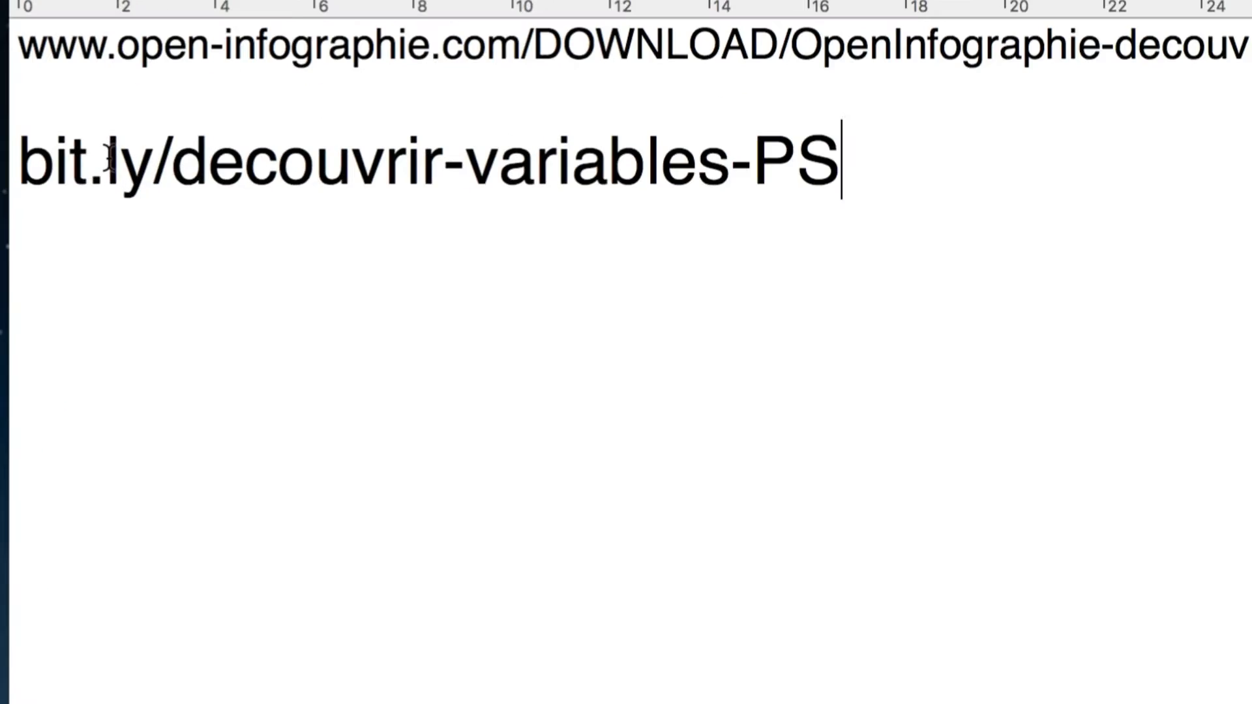
- Highlight the short link bit.ly/decouvrir-variables-PS in the text document, and minimise its window
left_click_drag(20, 159, 917, 188)
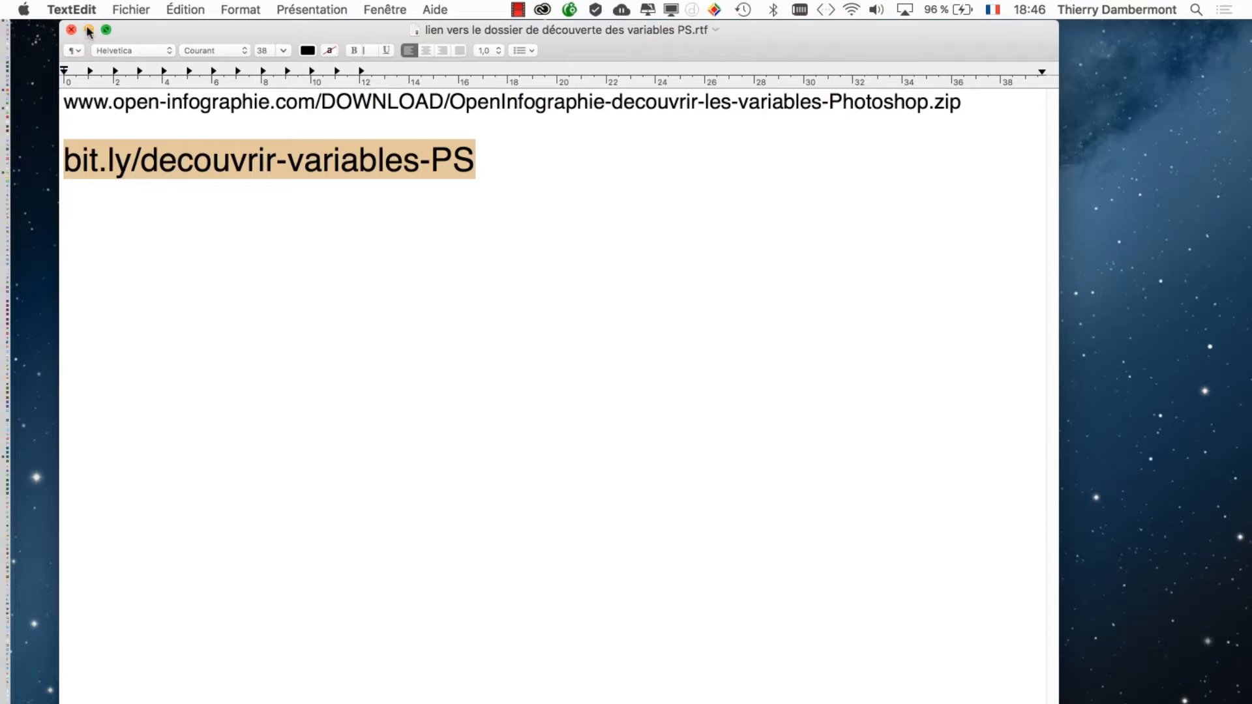
left_click(89, 31)
- Switch to Finder and open a new window showing the variables PS (janvier 2020) folder
key("super+Tab")
key("super+Tab")
key("super+Tab")
key("super+Tab")
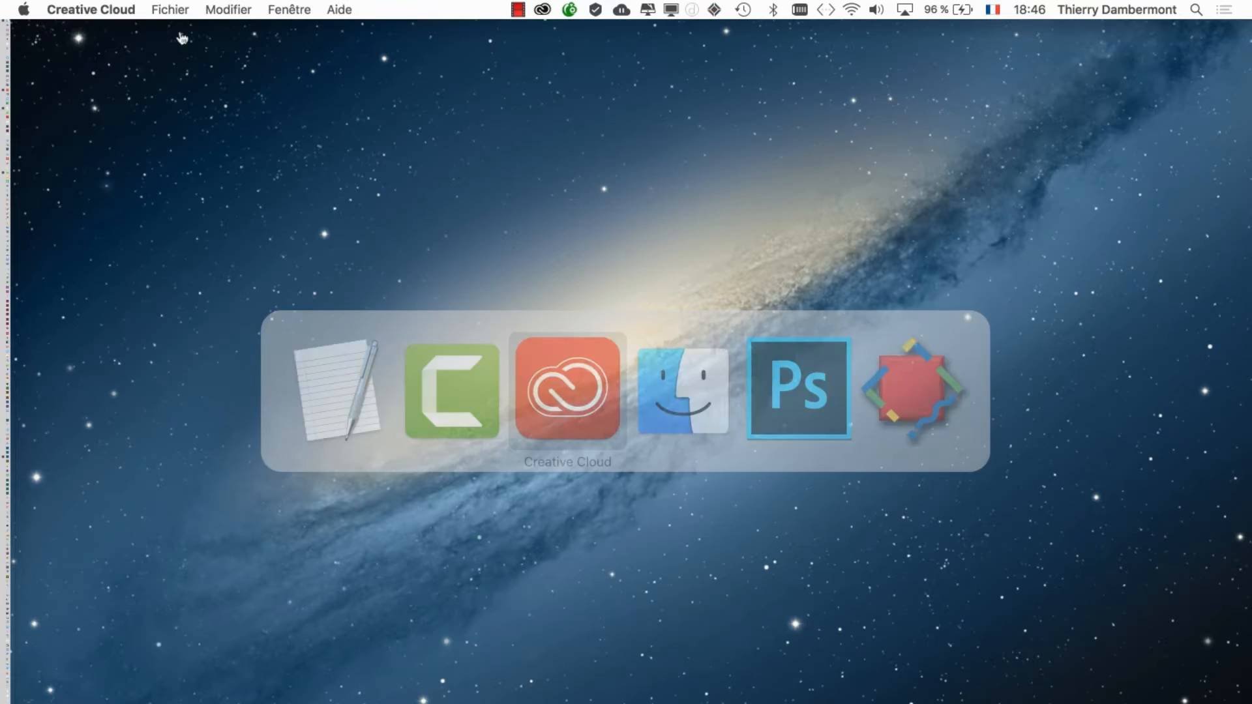
left_click(169, 10)
key("super+Tab")
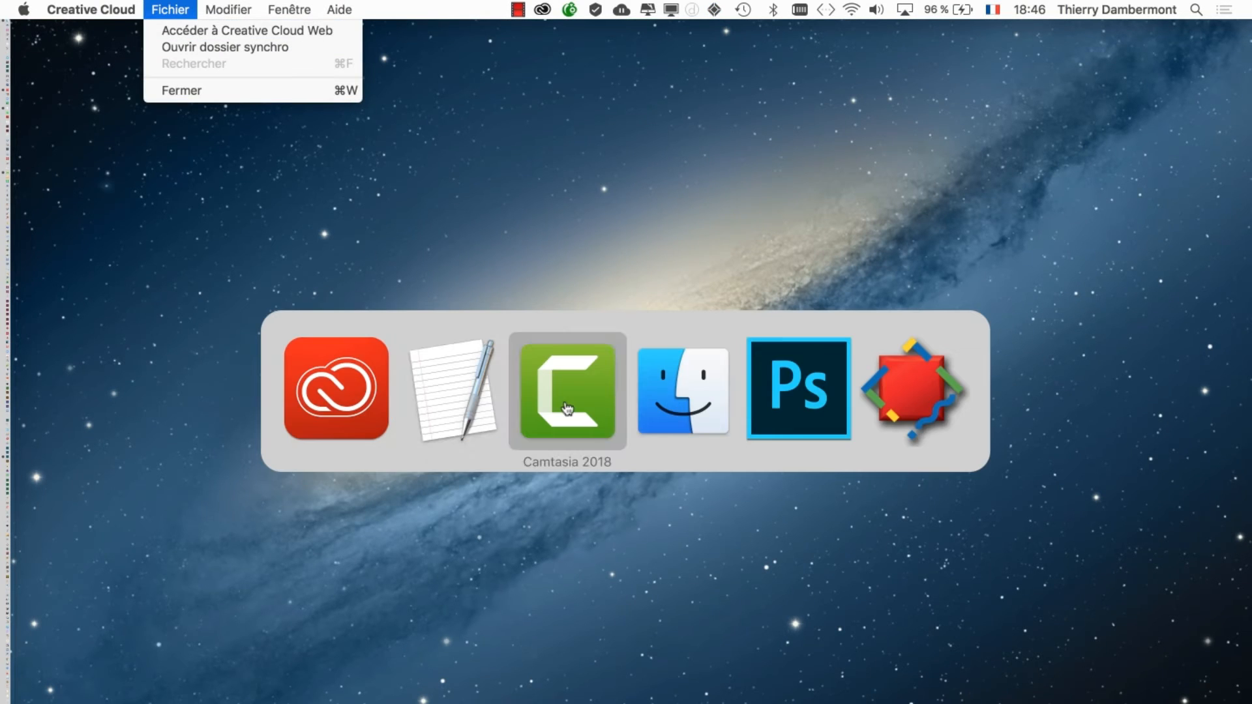
key("super+Tab")
left_click(120, 9)
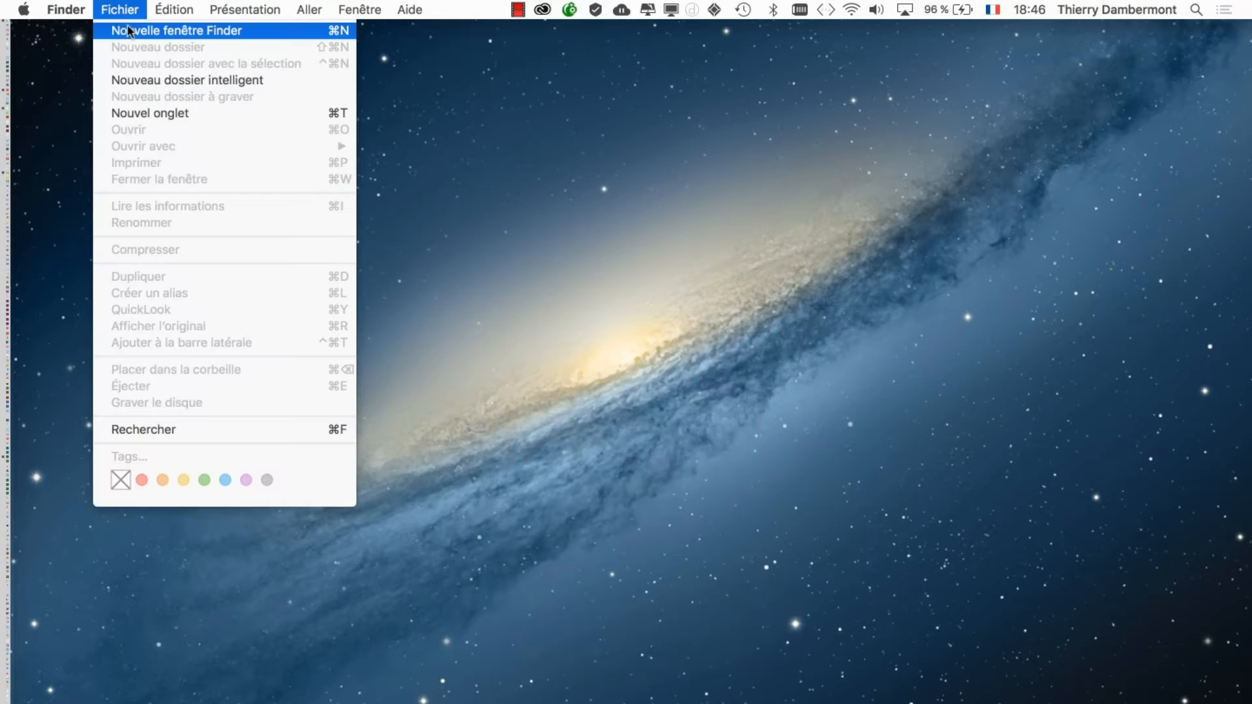
left_click(129, 31)
left_click(190, 286)
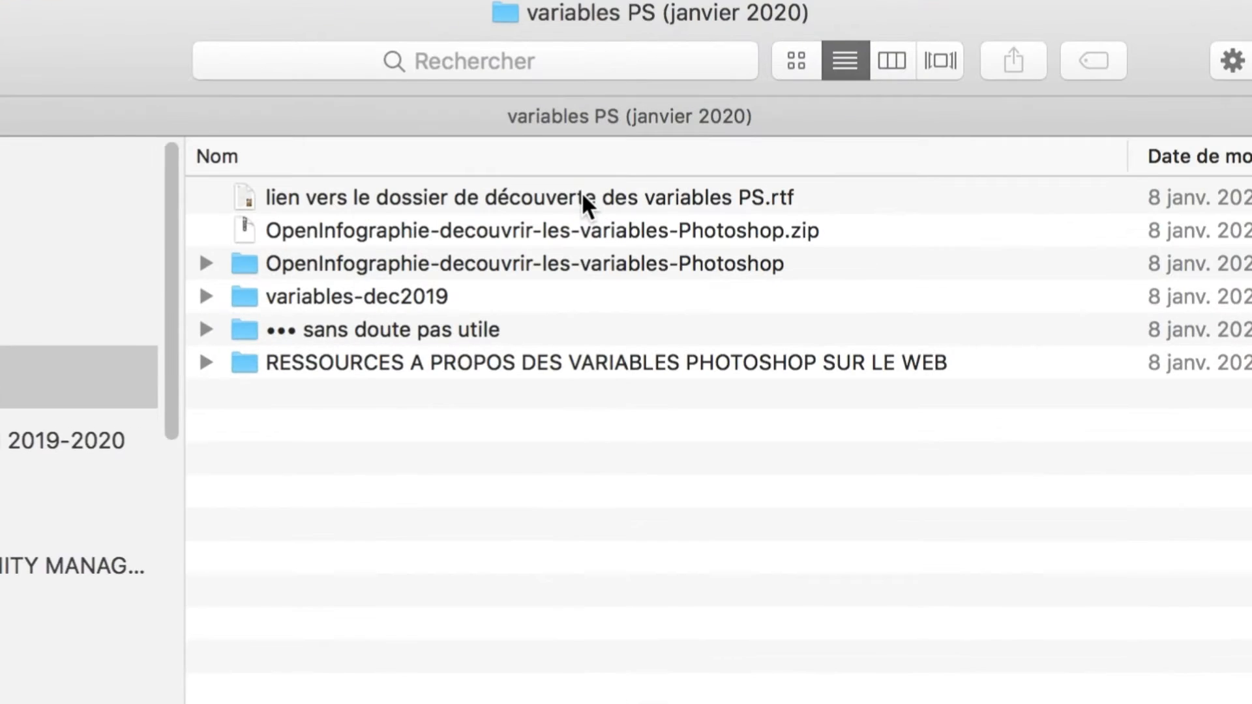
- Point out OpenInfographie-decouvrir-les-variables-Photoshop.zip, and open the uncompressed folder of the same name
left_click(613, 230)
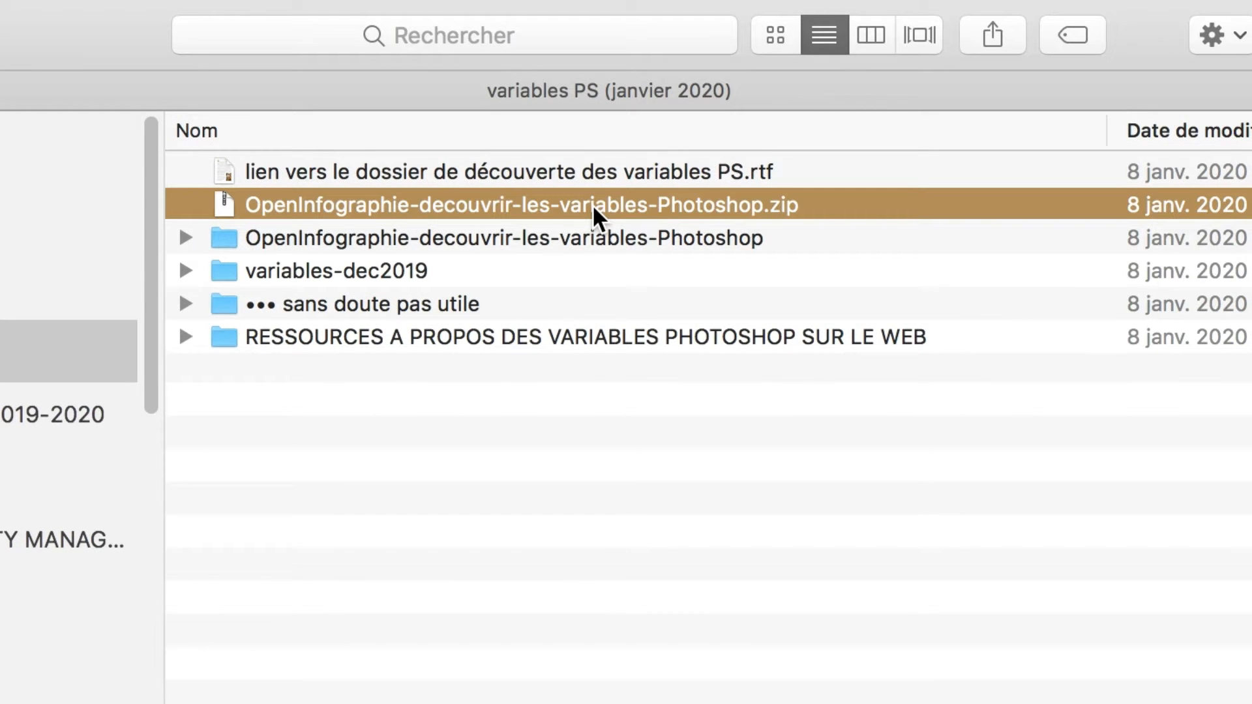
left_click(238, 241)
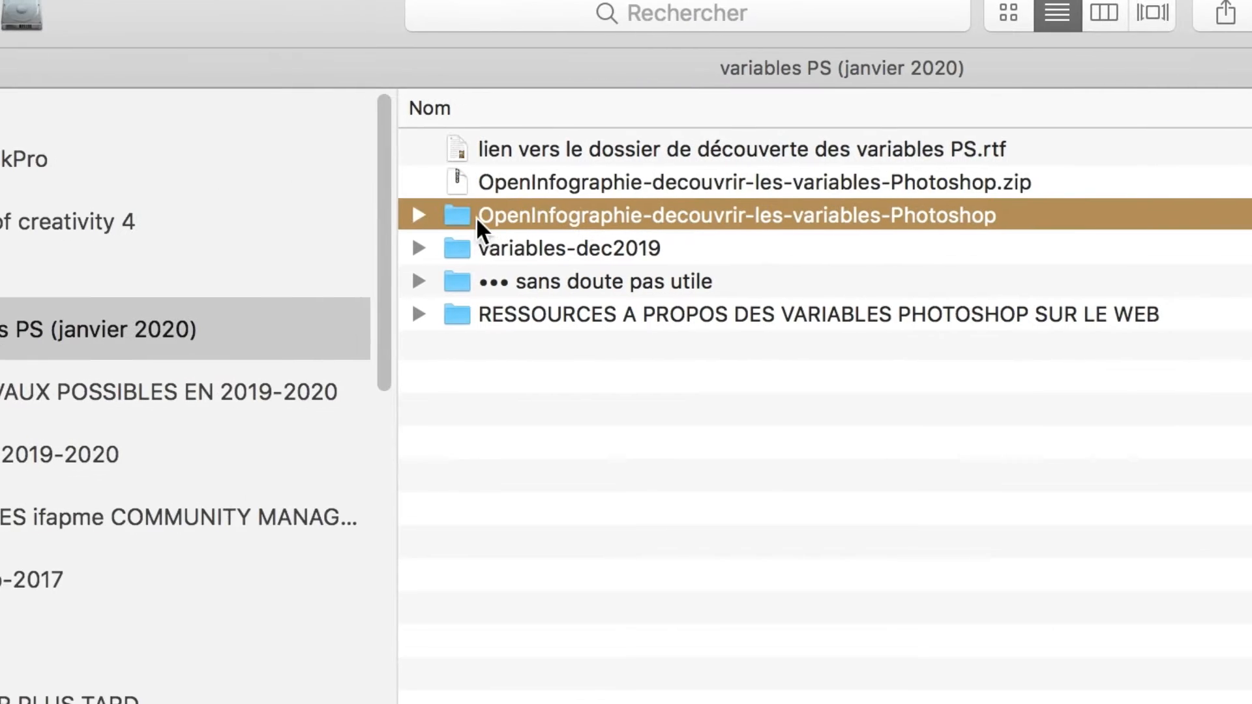
double_click(468, 216)
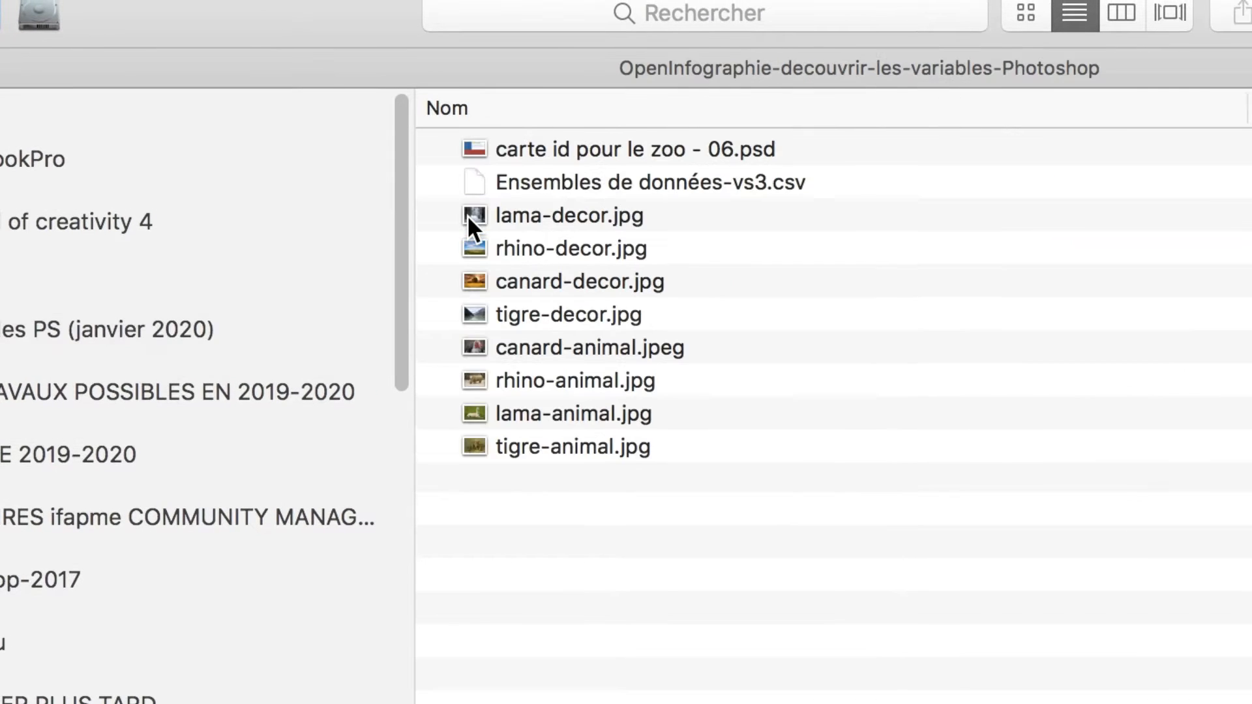
- Review the exercise files by selecting the images from lama-decor.jpg to tigre-animal.jpg, then carte id pour le zoo - 06.psd
left_click(574, 195)
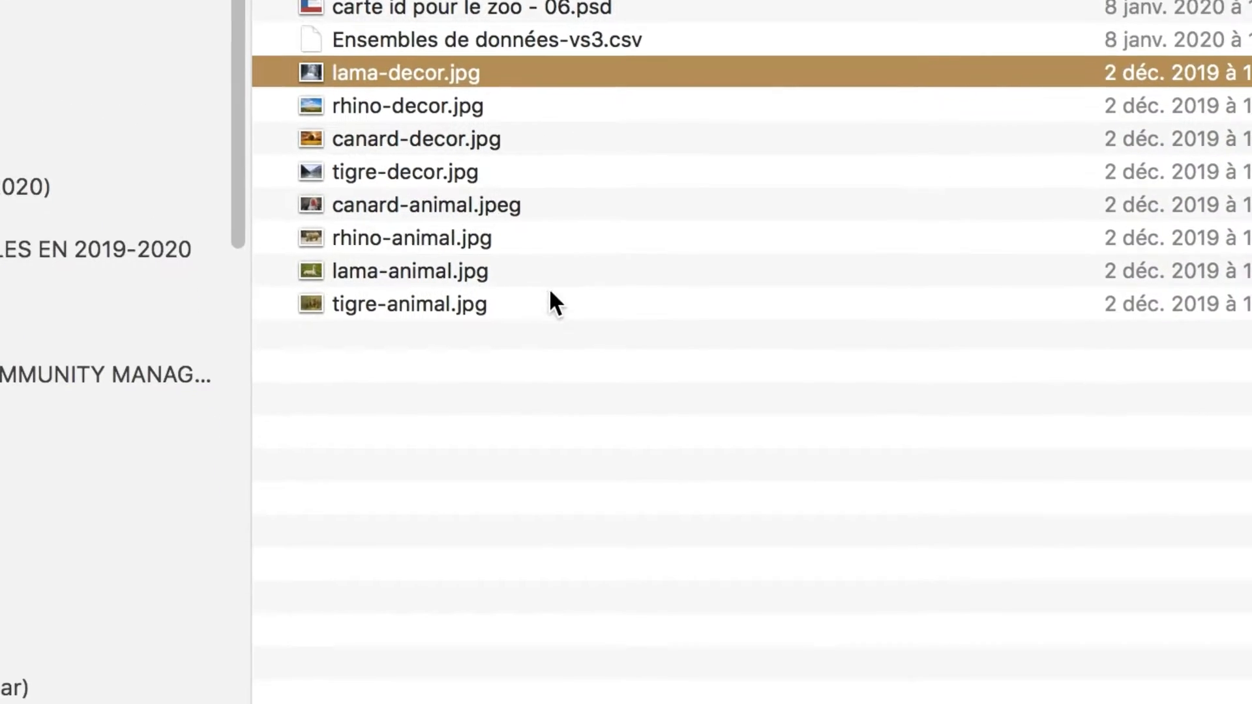
left_click(591, 426, "shift")
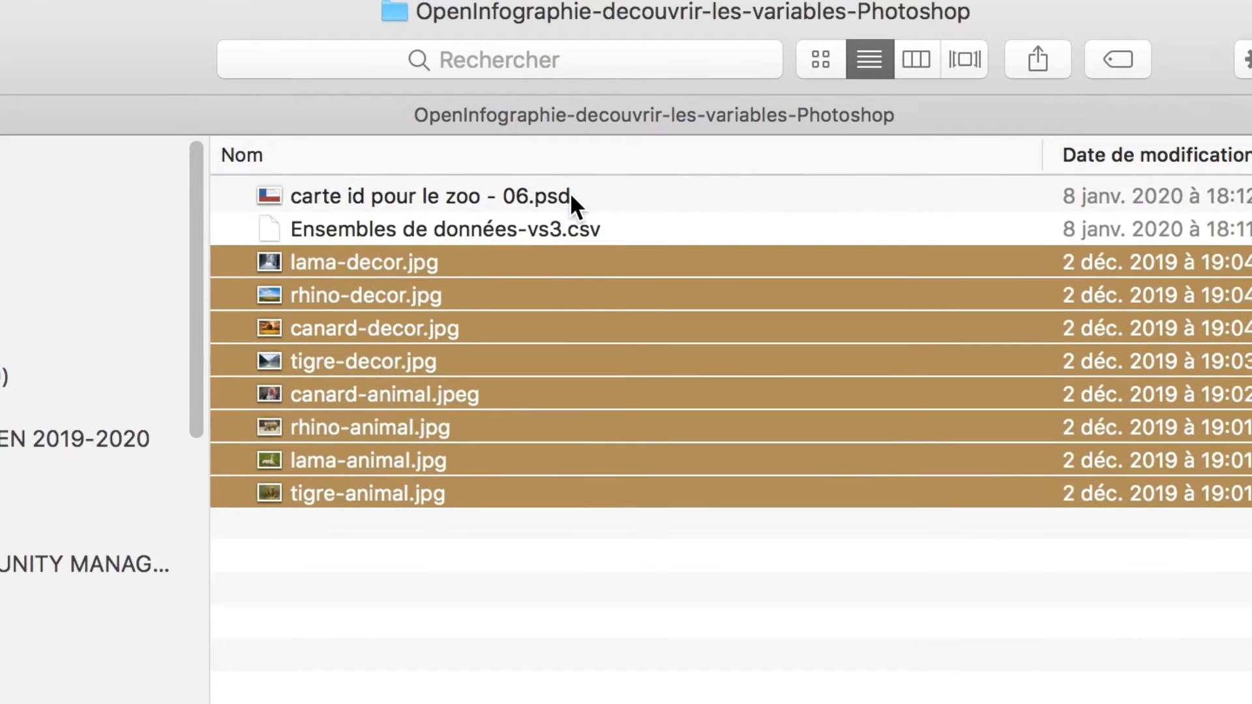
left_click(624, 146)
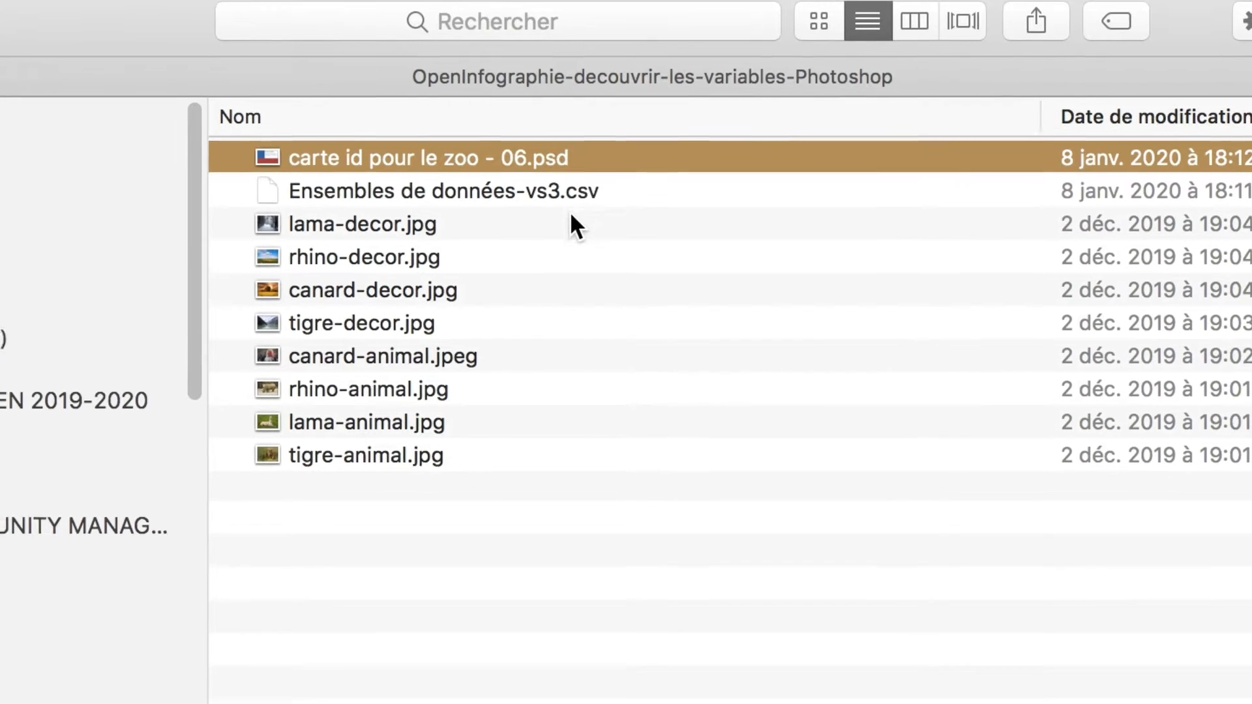
- Open Ensembles de données-vs3.csv in TextEdit to view its variable names and values
left_click(612, 230)
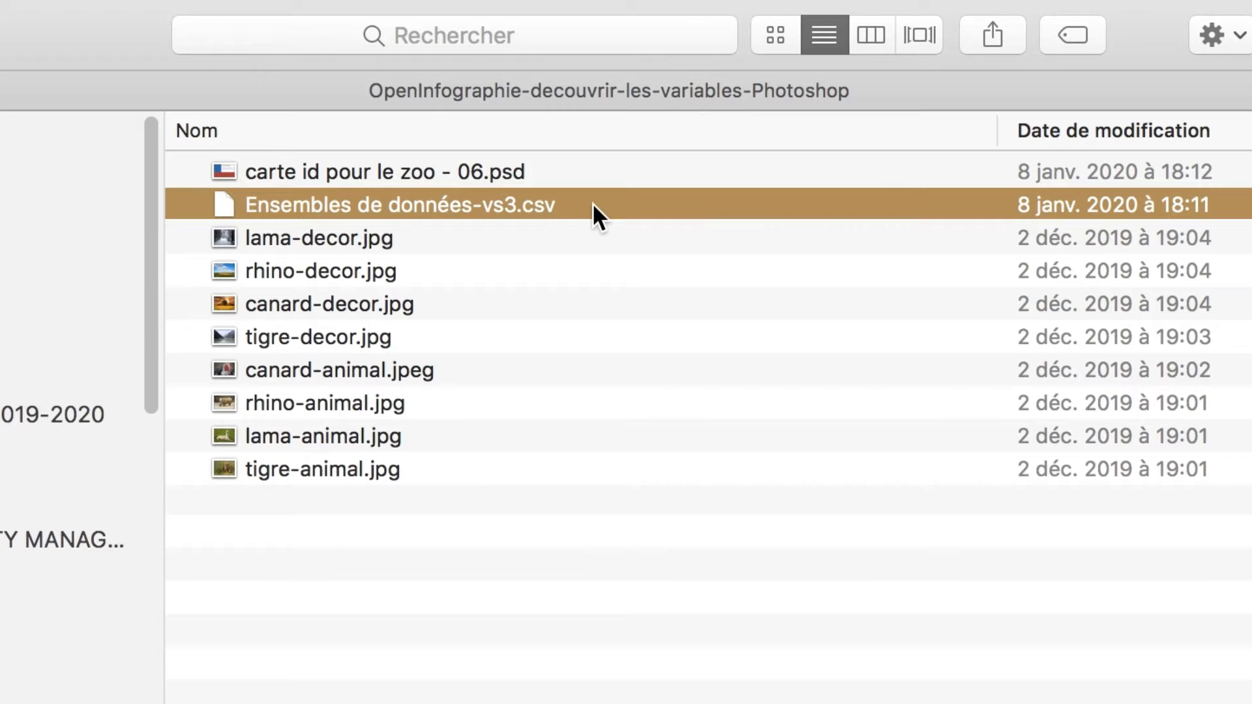
double_click(593, 206)
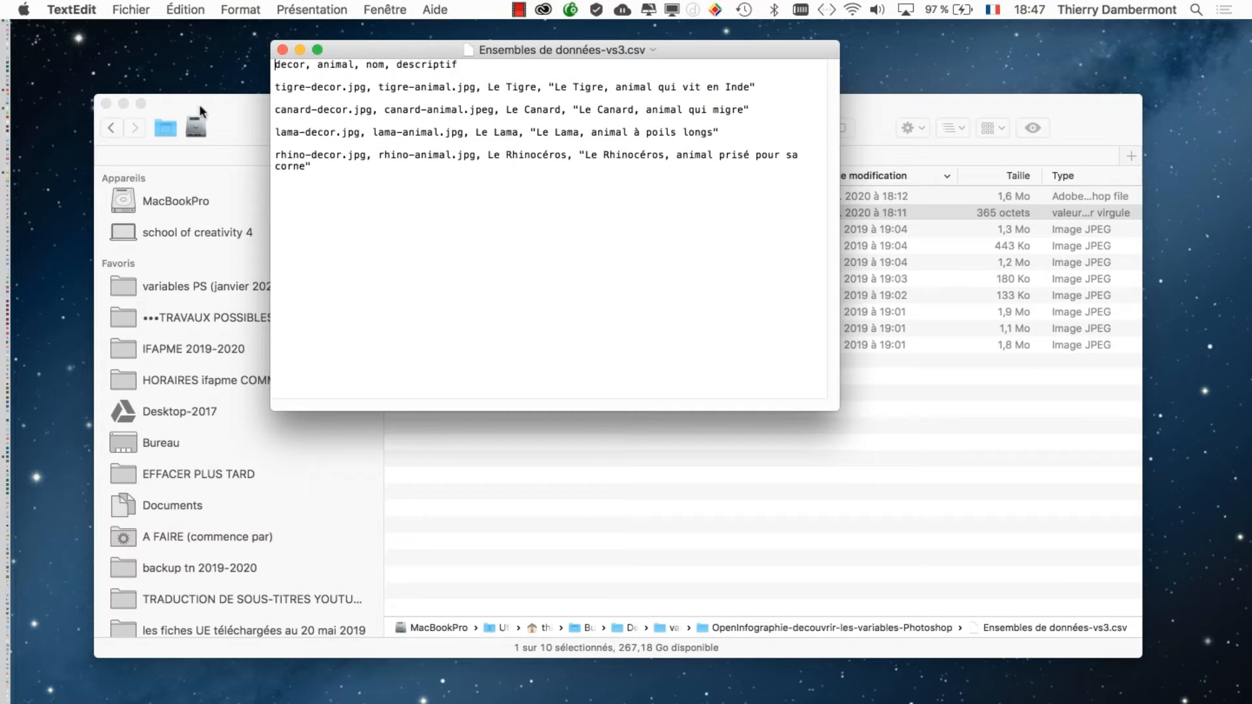
- Close the CSV document and bring the OpenInfographie-decouvrir-les-variables-Photoshop folder back into view in Finder
left_click_drag(199, 111, 397, 495)
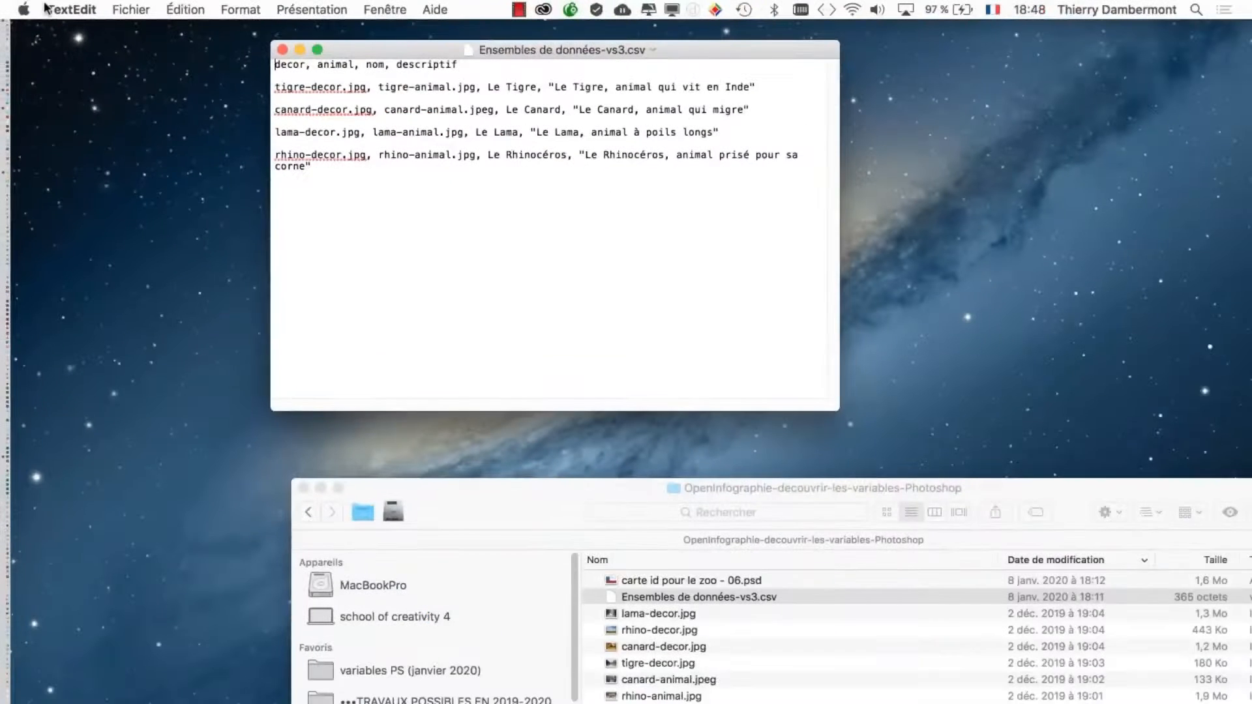
left_click(282, 49)
double_click(520, 511)
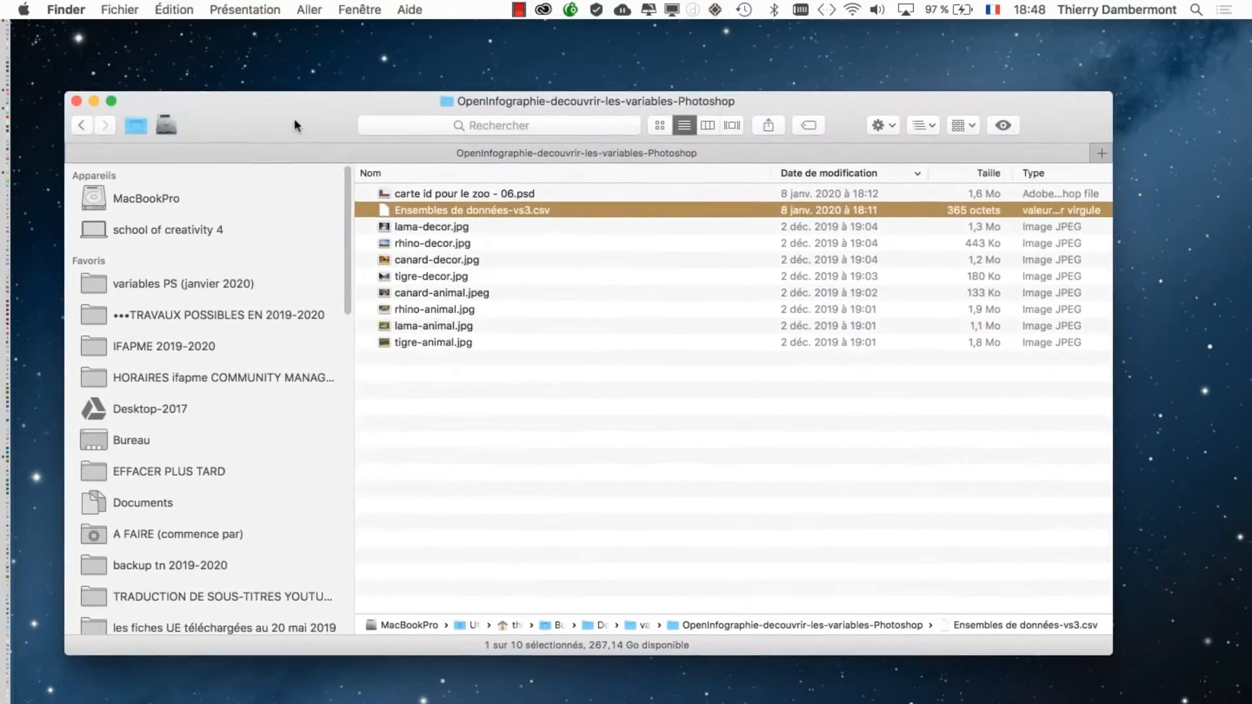
- Show the option for opening Ensembles de données-vs3.csv with another application, without choosing one
left_click(519, 275)
left_click(542, 198)
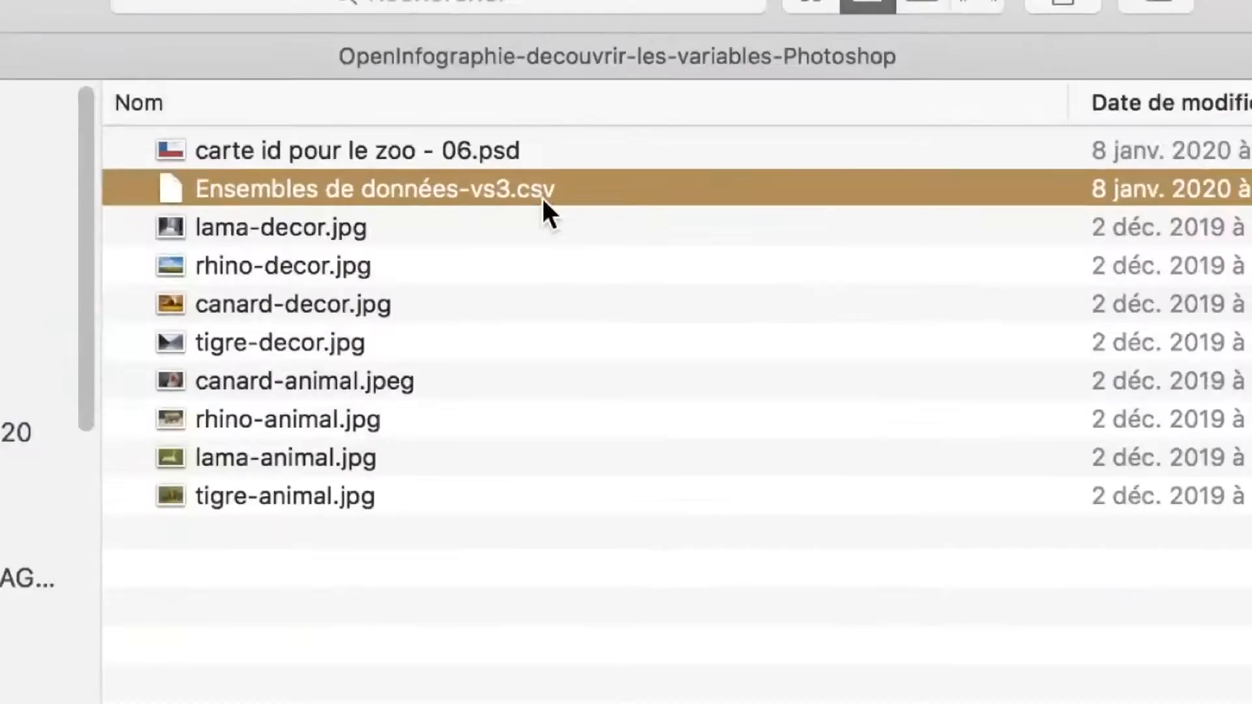
right_click(616, 194)
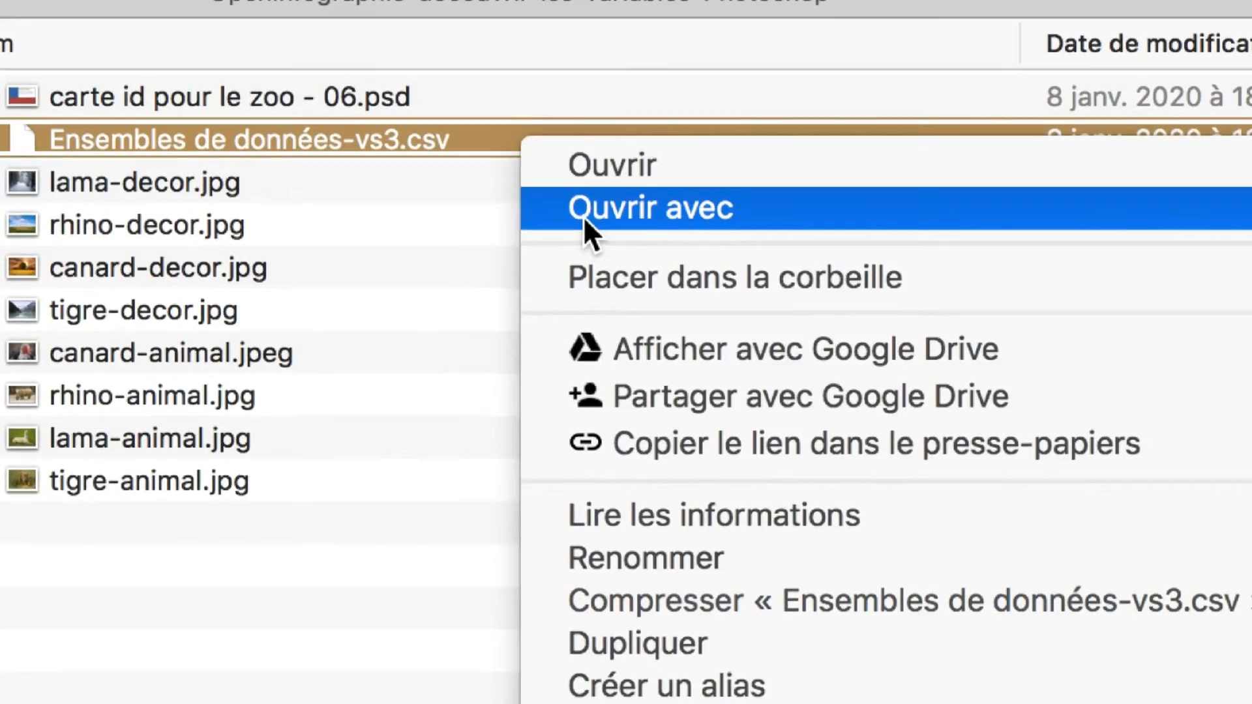
mouse_move(583, 216)
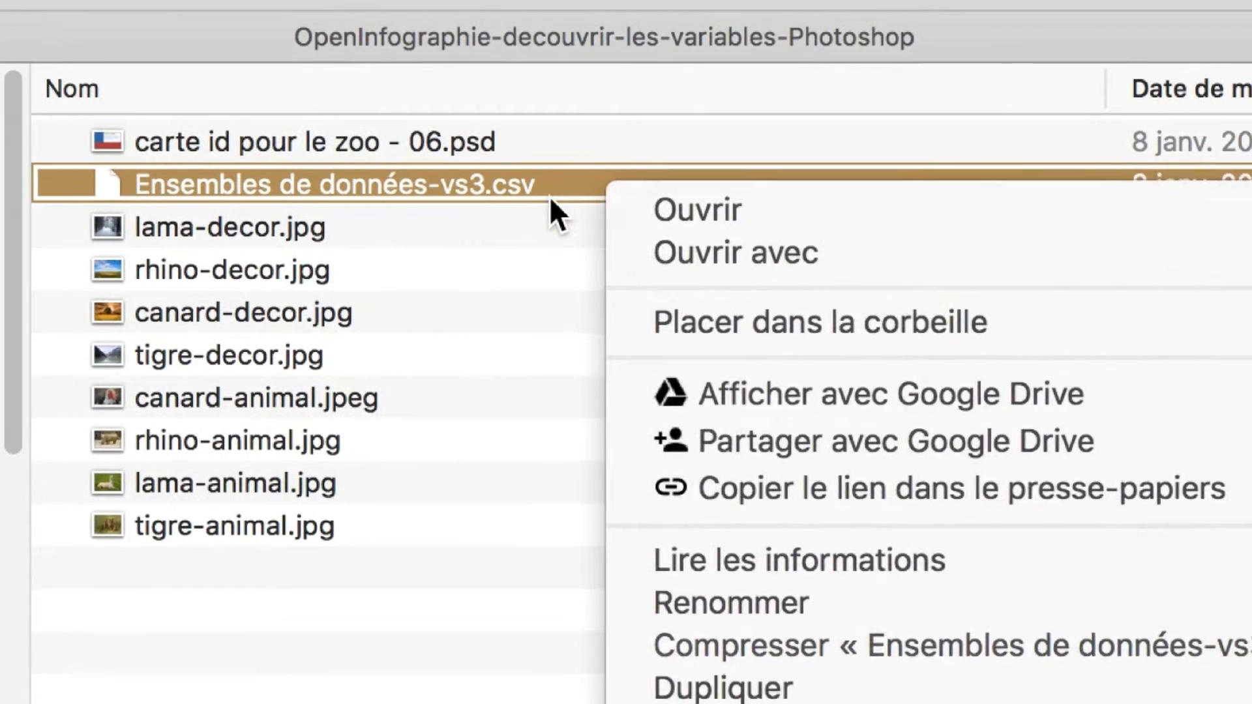
left_click(550, 196)
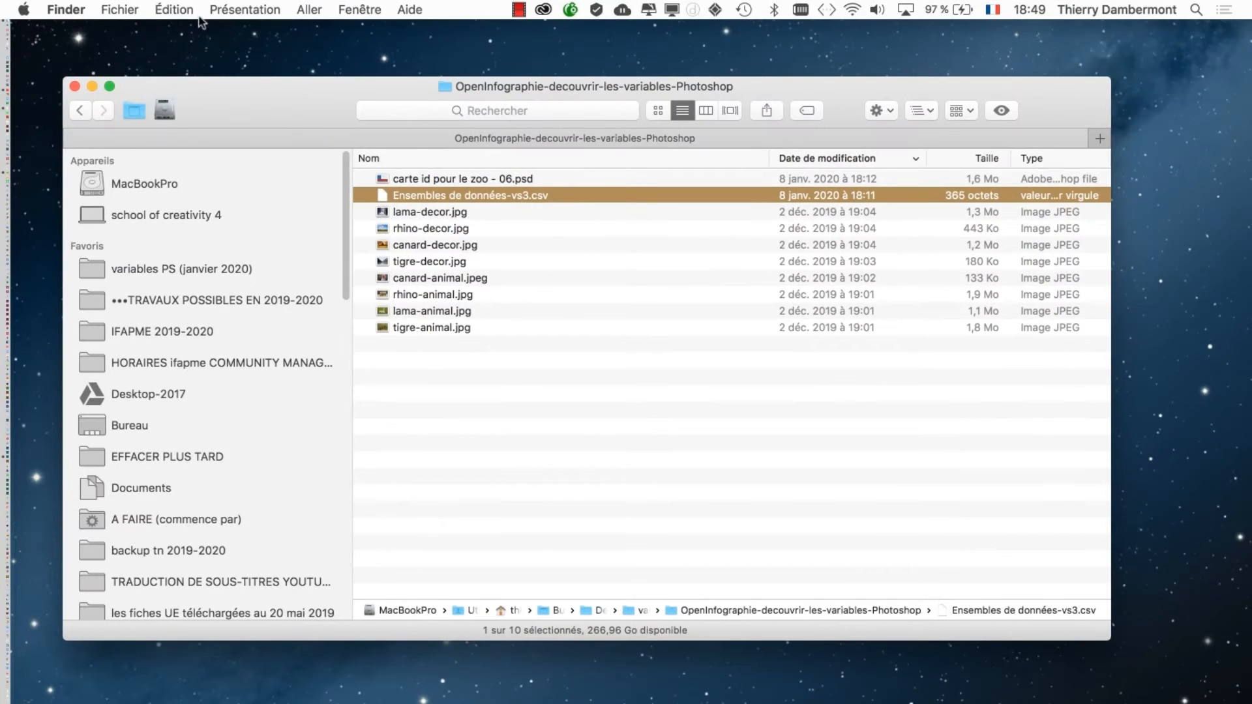
- Display the file information for Ensembles de données-vs3.csv and reposition its window over the folder
left_click(121, 9)
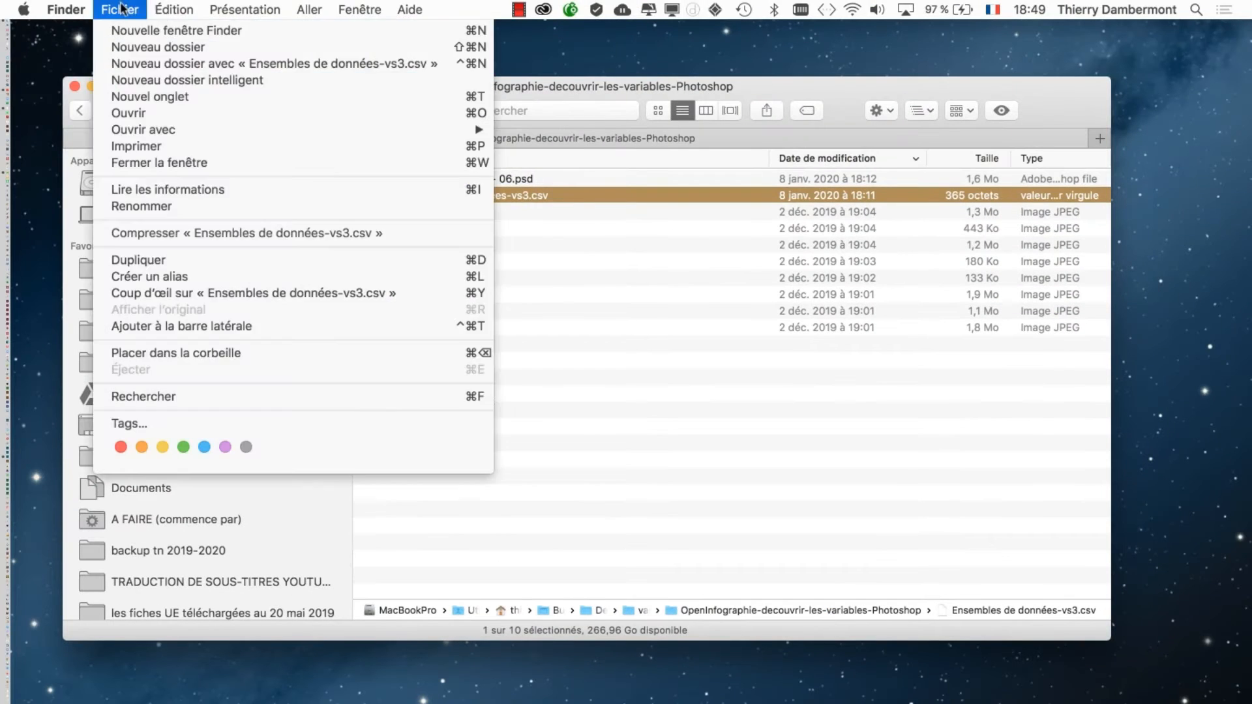
key("alt")
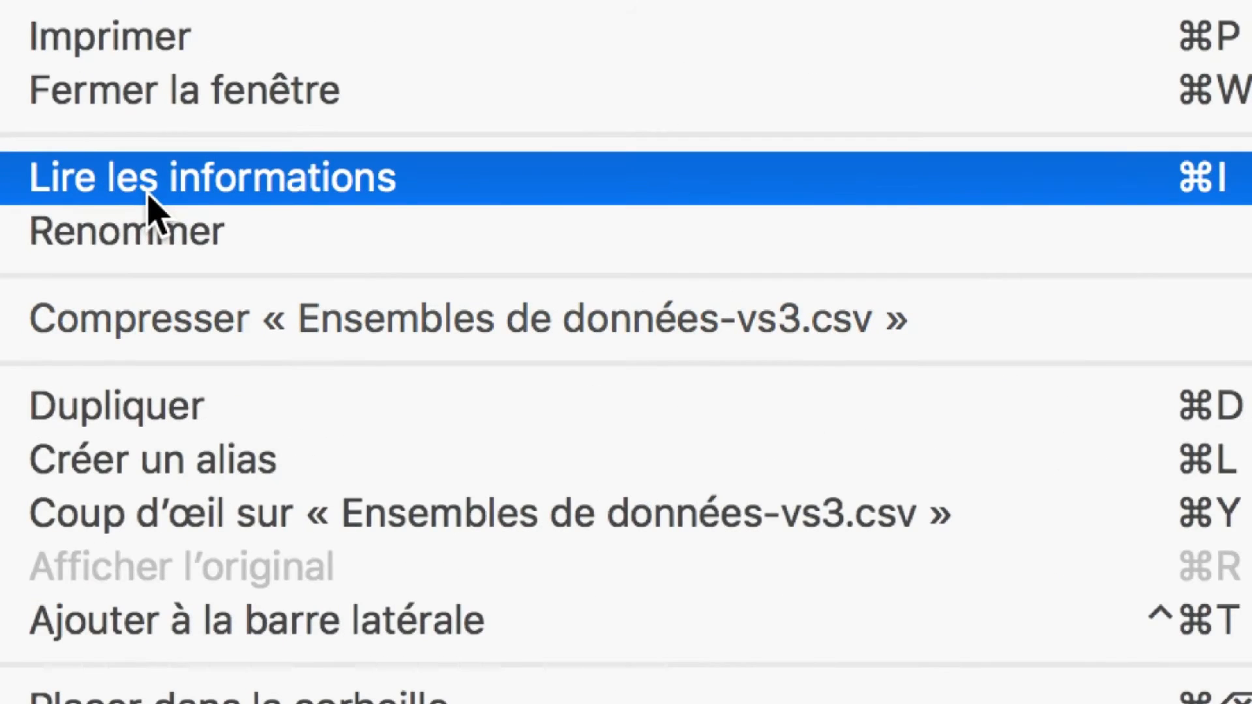
left_click(55, 180)
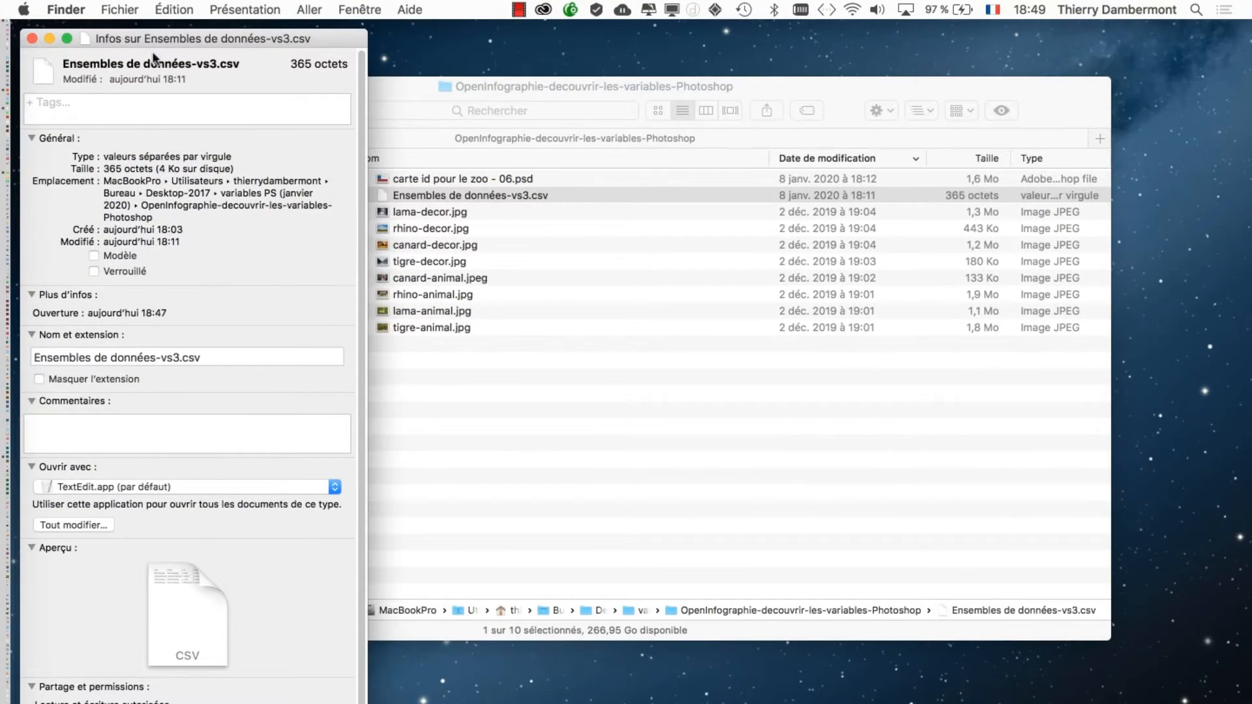
left_click_drag(205, 38, 249, 31)
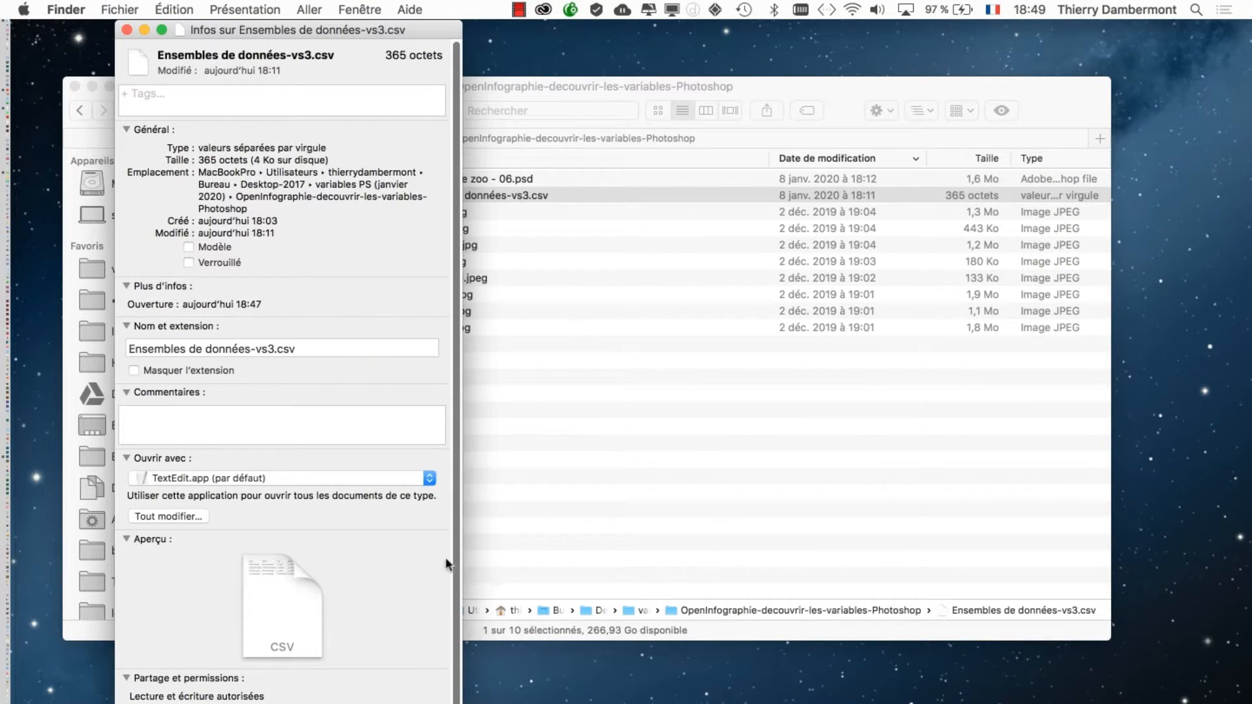
left_click_drag(446, 559, 450, 452)
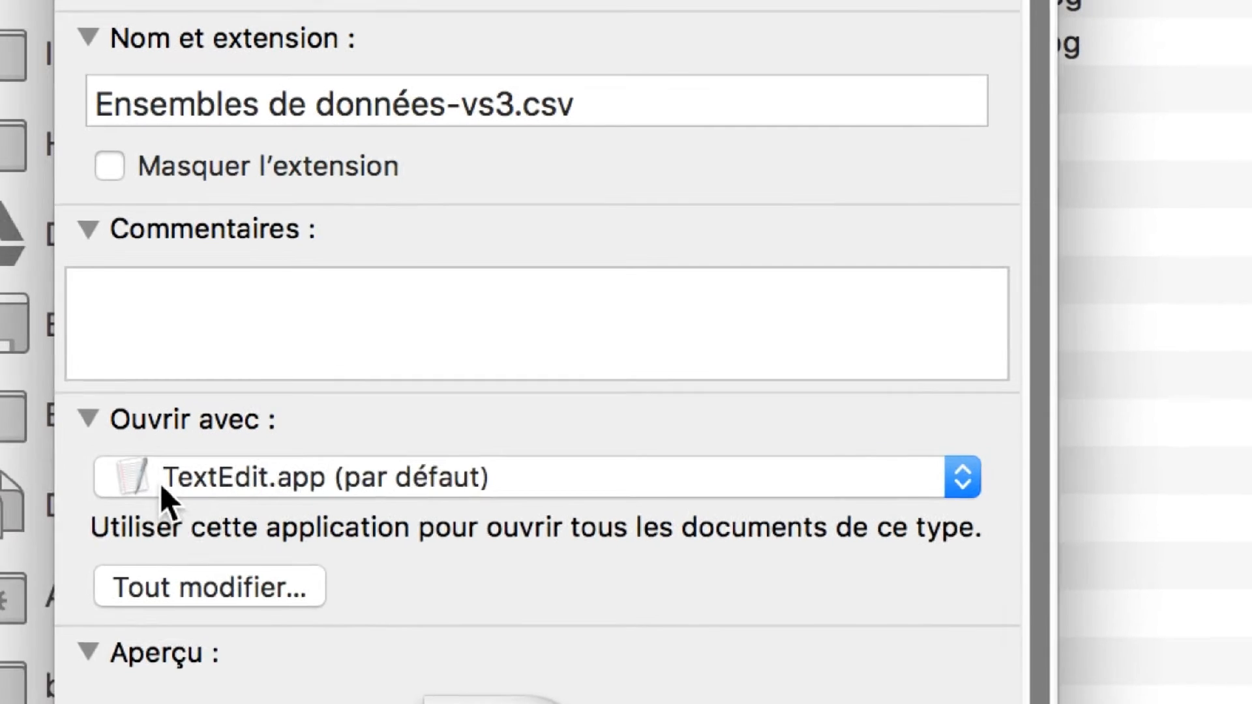
- Make TextEdit.app the default application for all .csv documents and close the file information
left_click(160, 488)
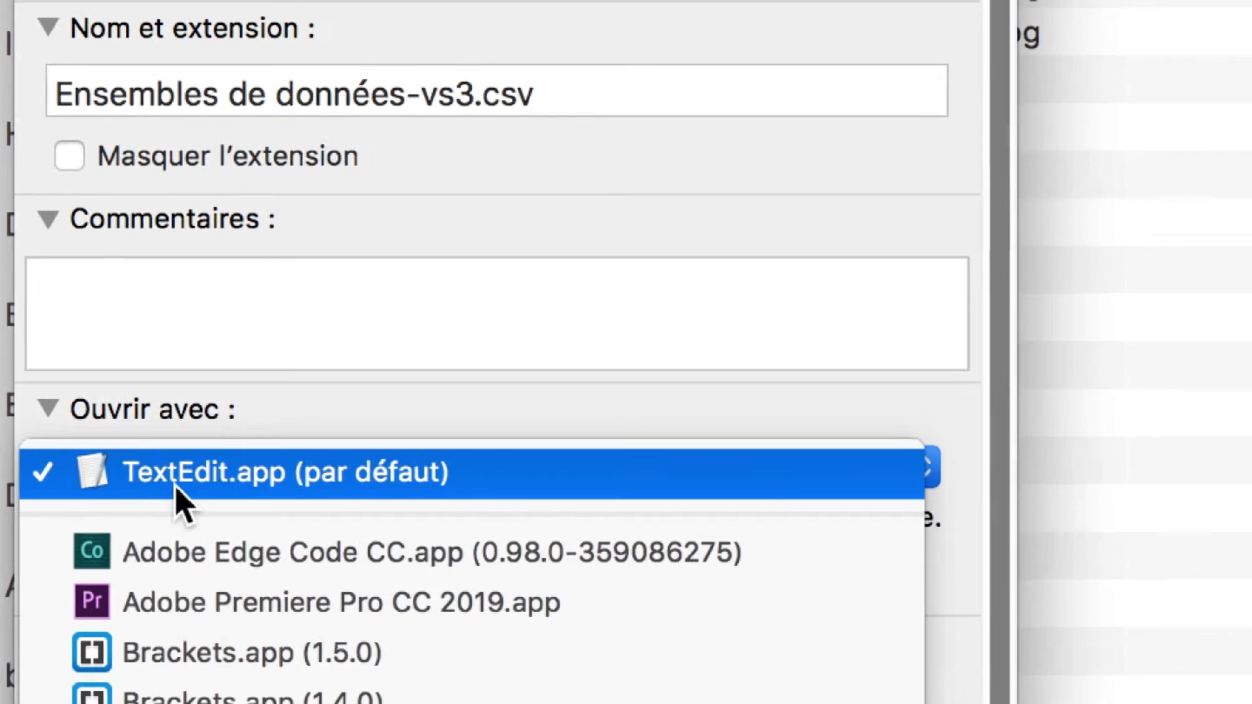
left_click(176, 486)
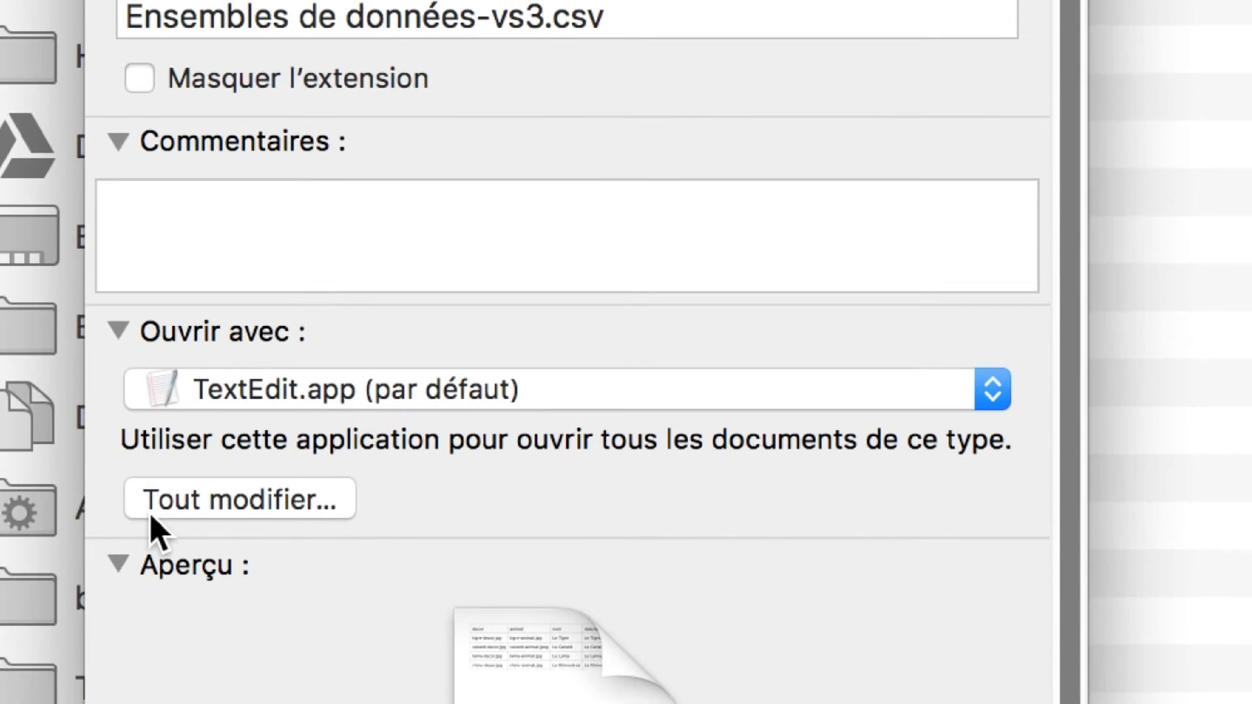
left_click(154, 513)
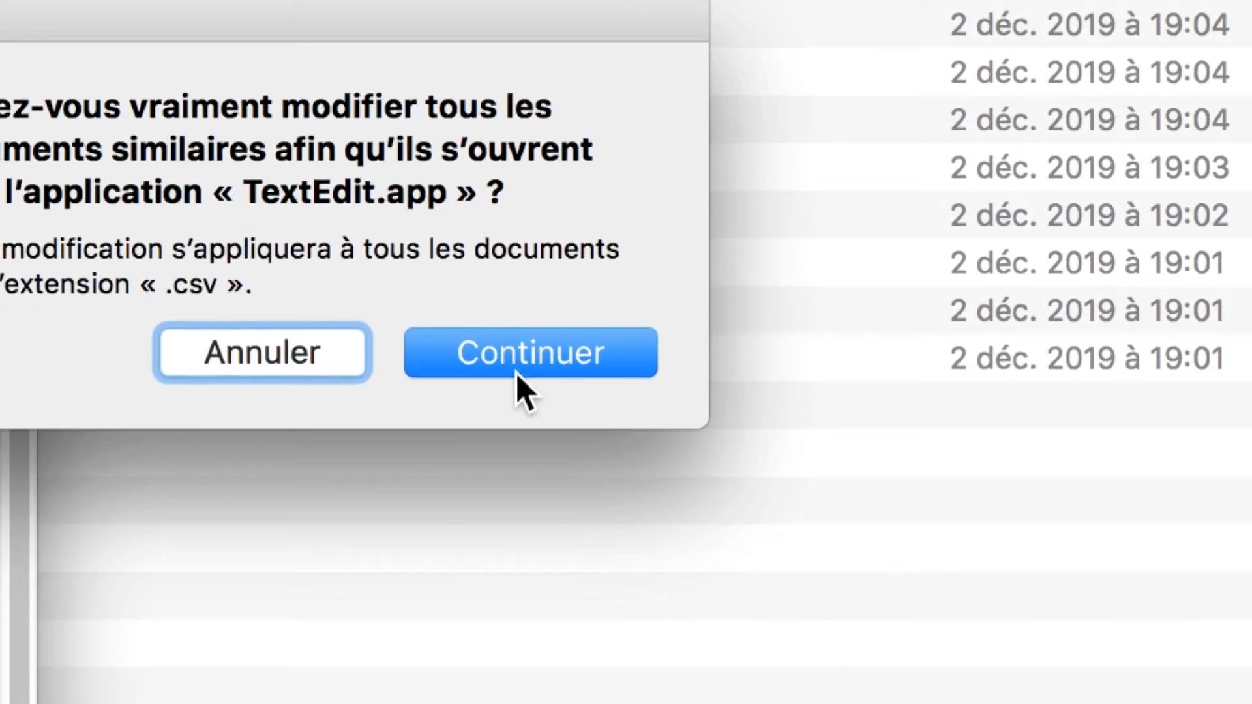
left_click(678, 377)
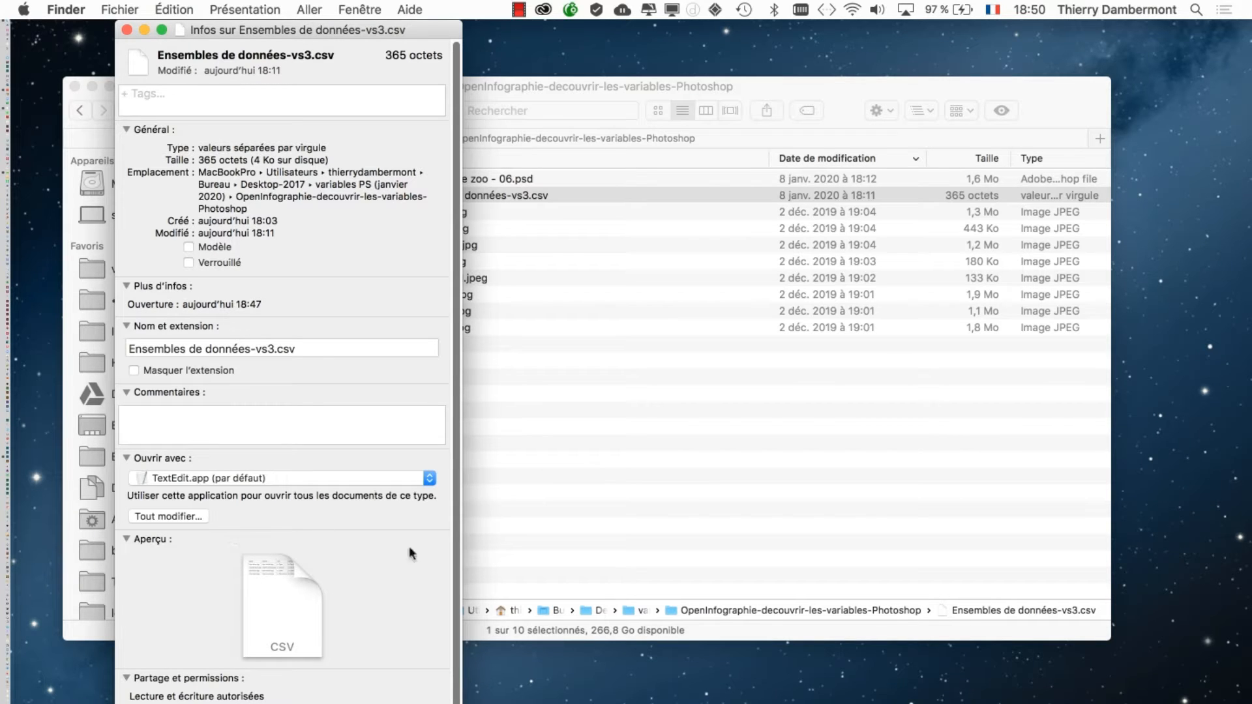
left_click(128, 30)
left_click(667, 424)
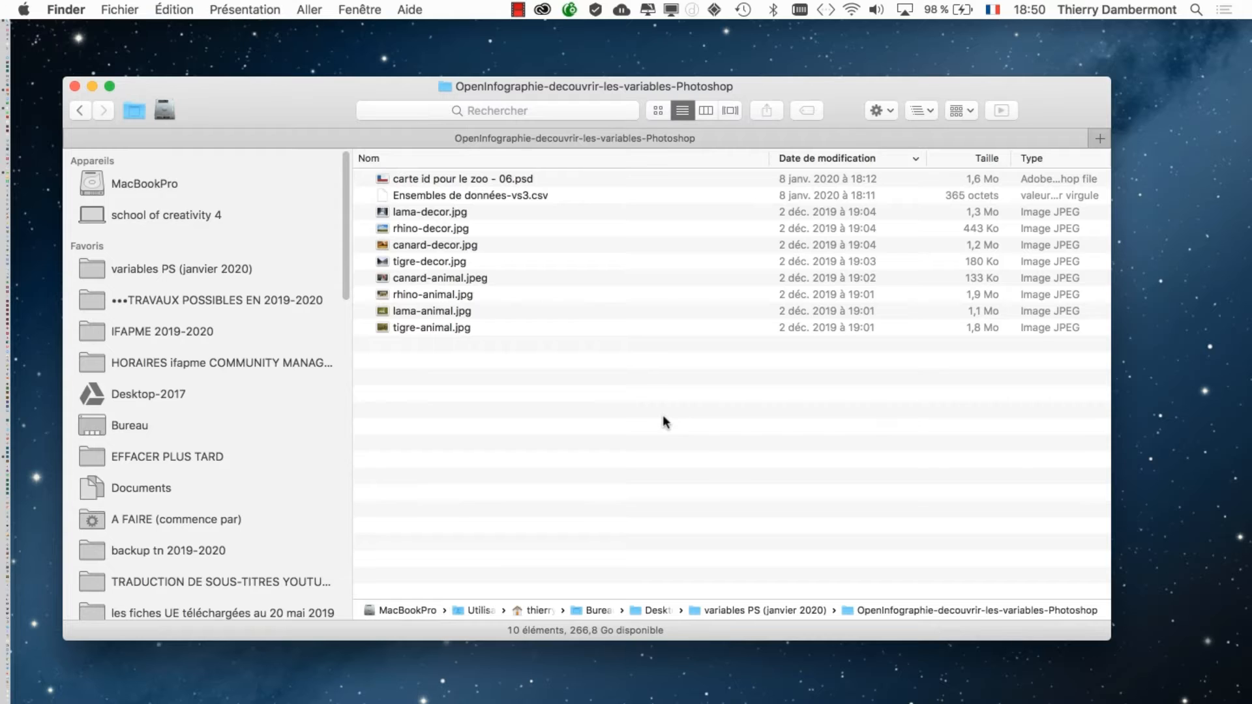
- Open Ensembles de données-vs3.csv in its default application and place its window below the file's entry in the folder list
left_click(565, 197)
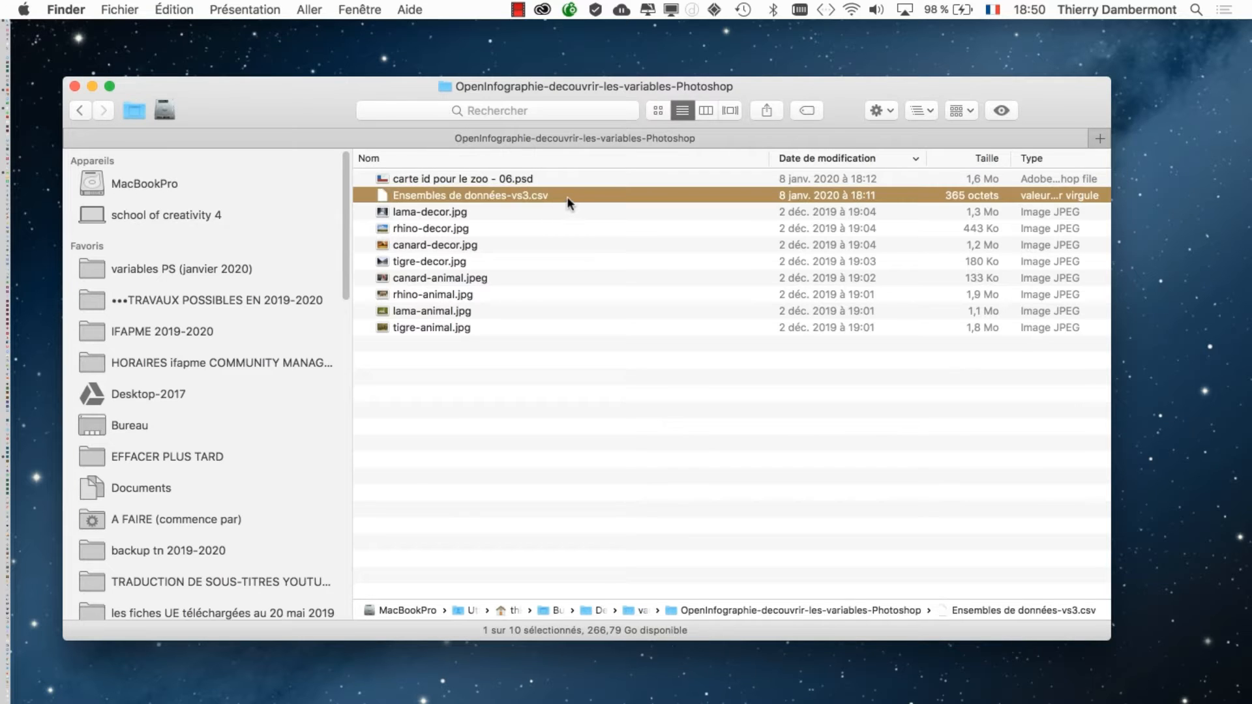
double_click(566, 197)
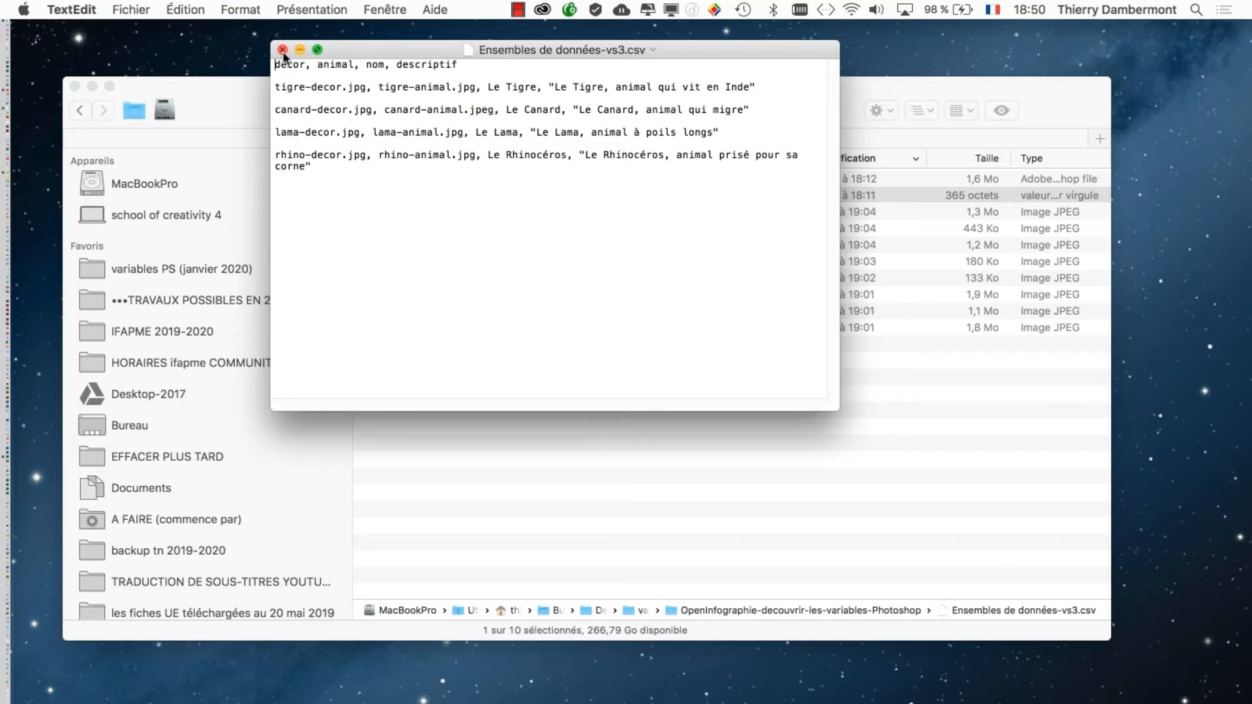
left_click_drag(323, 49, 745, 390)
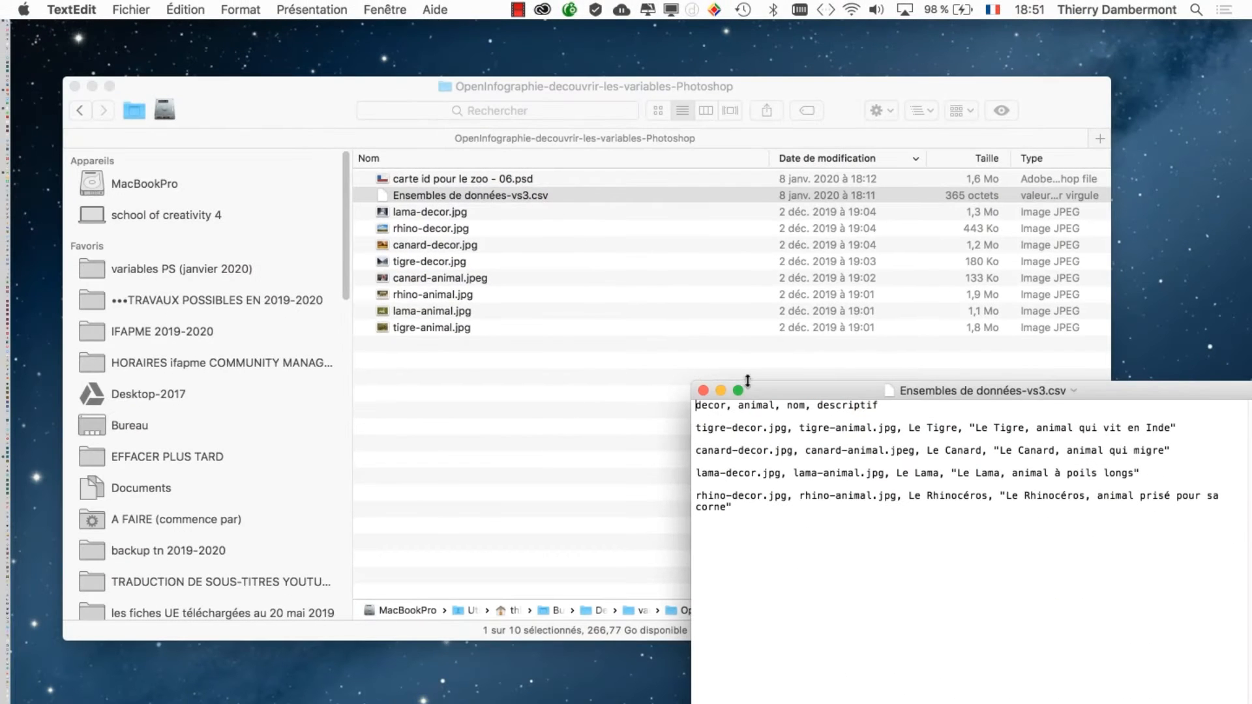
left_click_drag(757, 385, 577, 266)
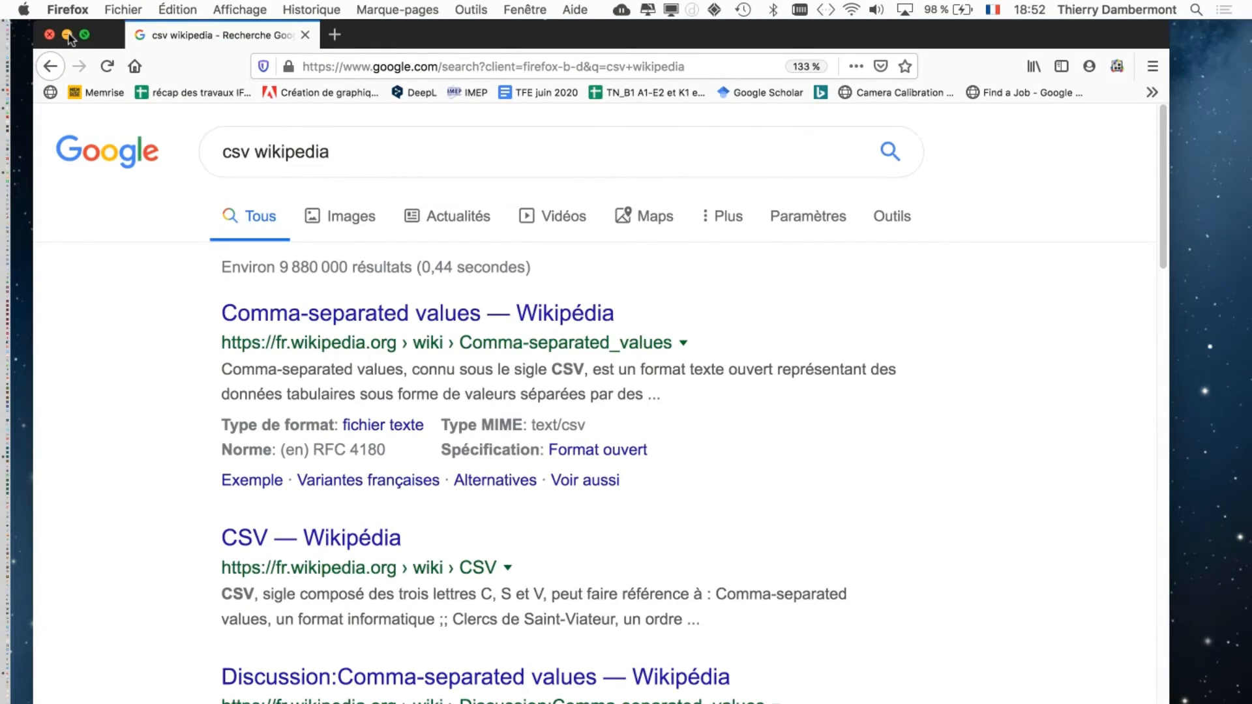
- Minimize the Firefox search for csv wikipedia and examine the CSV's comma separators in TextEdit, highlighting the one after tigre-animal.jpg
left_click(68, 35)
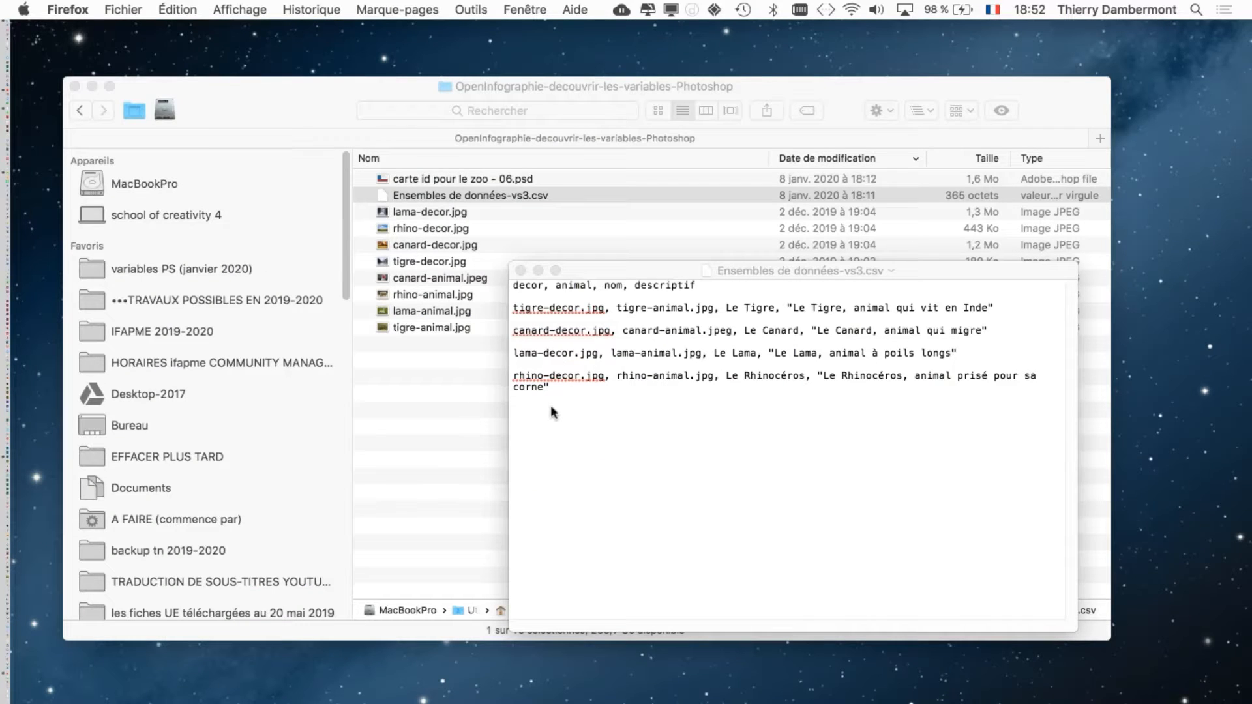
left_click(637, 264)
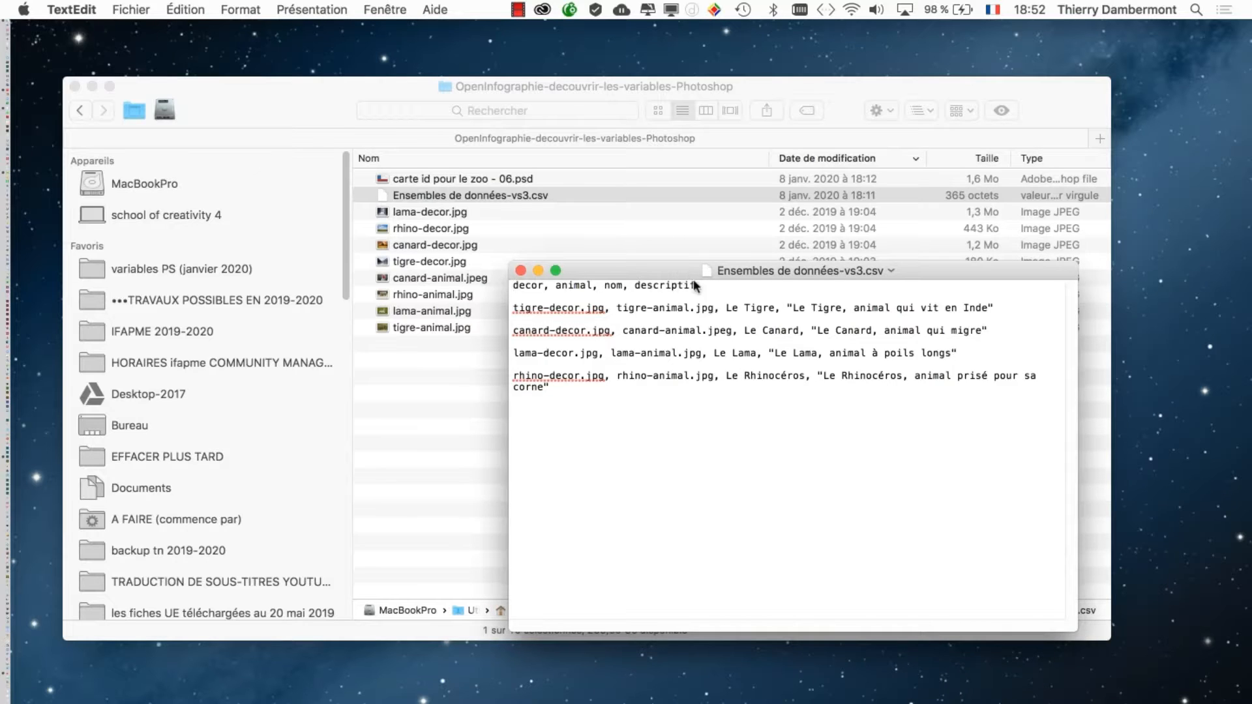
left_click_drag(679, 272, 721, 298)
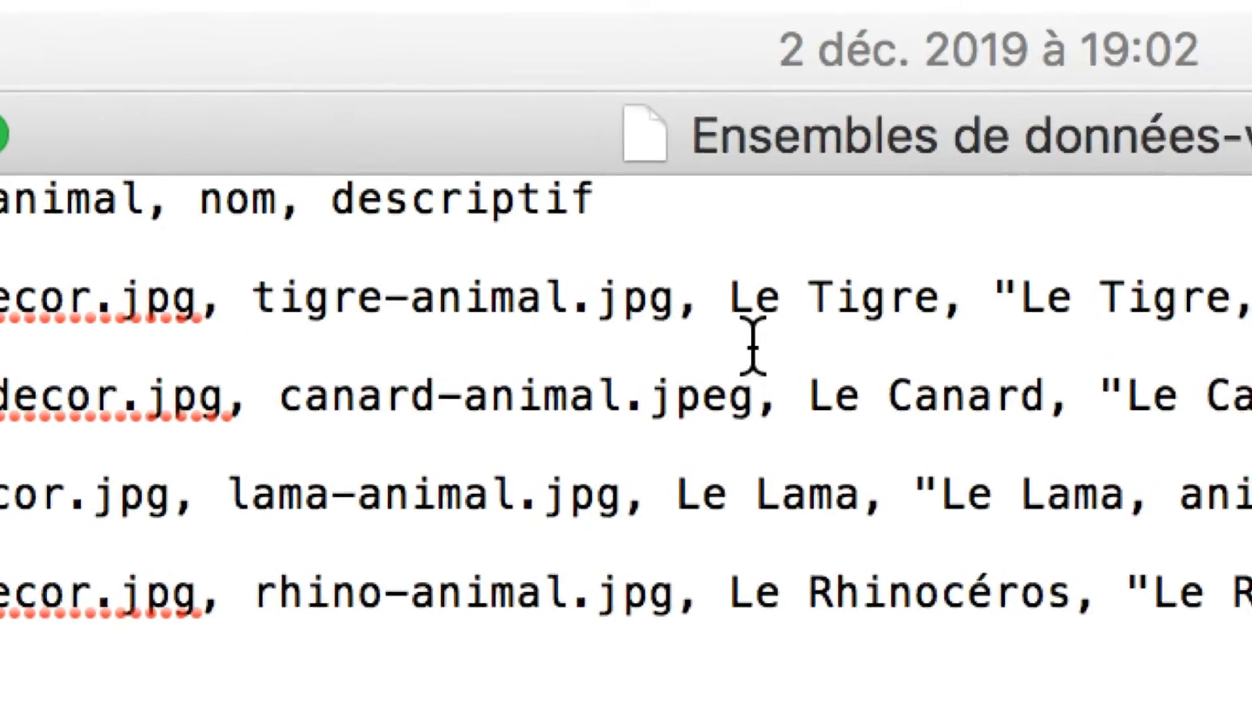
double_click(742, 328)
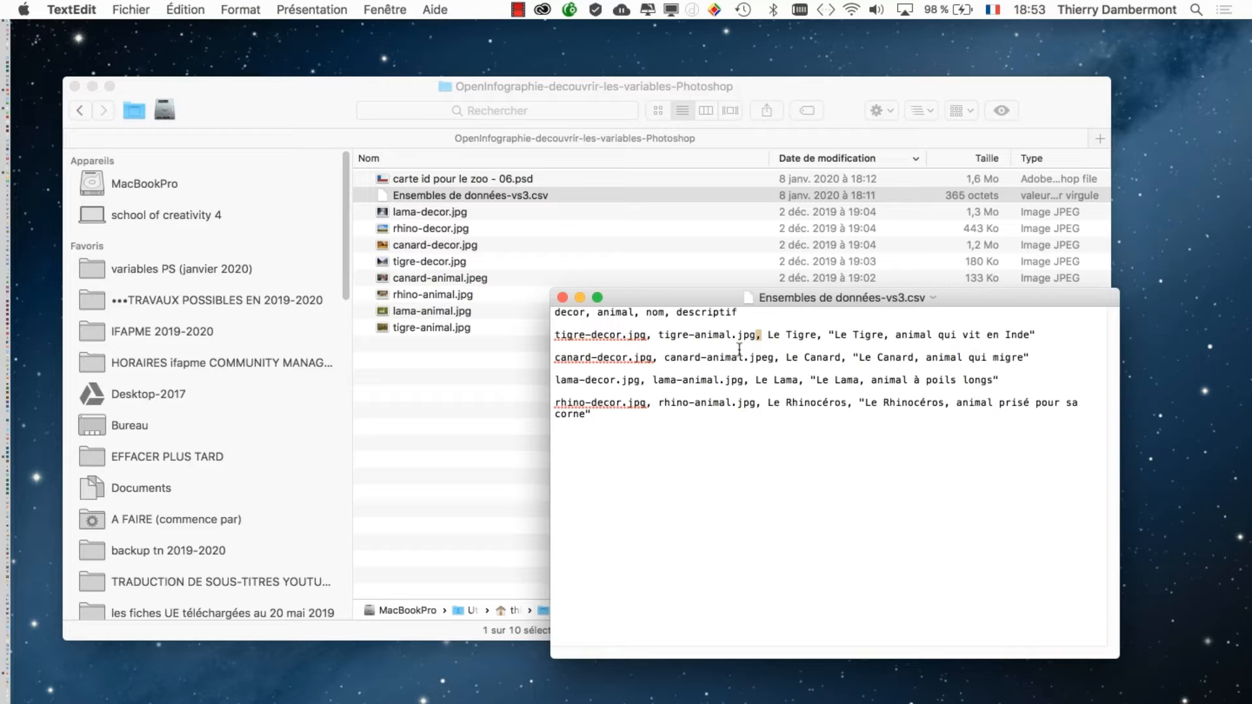
left_click_drag(670, 295, 468, 60)
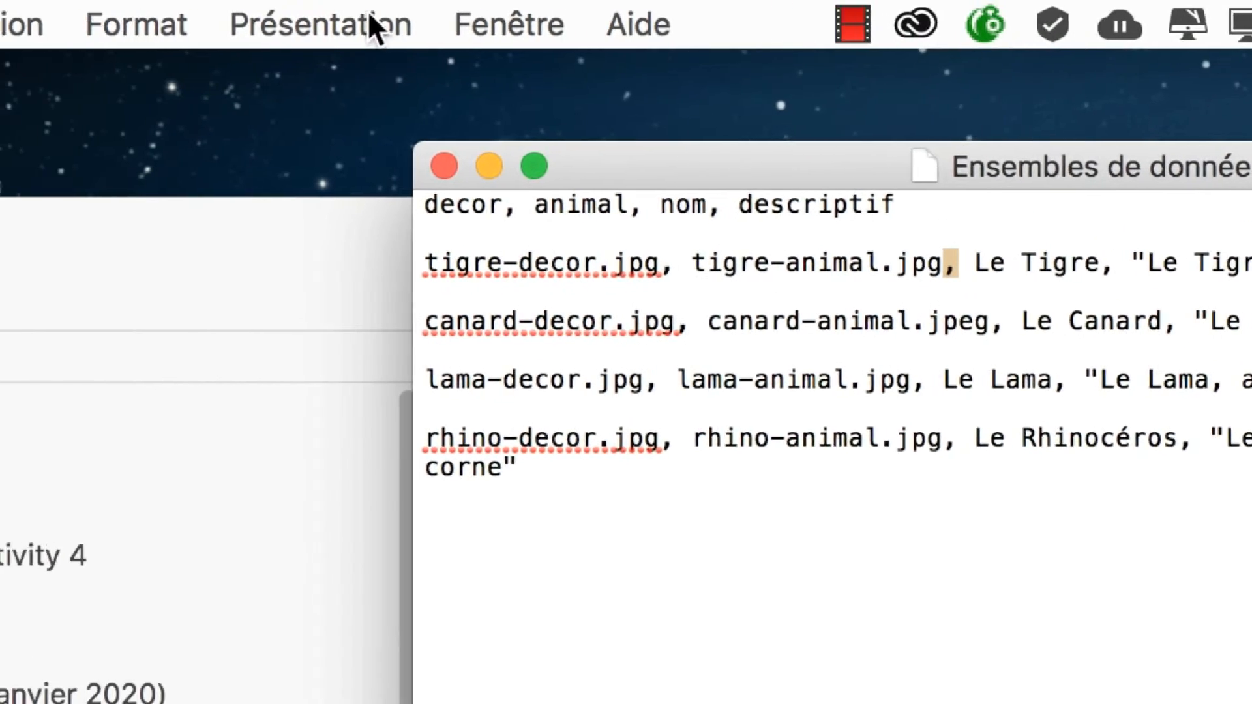
- Convert Ensembles de données-vs3.csv to RTF format and move its window clear of the renamed file in the folder
left_click(304, 15)
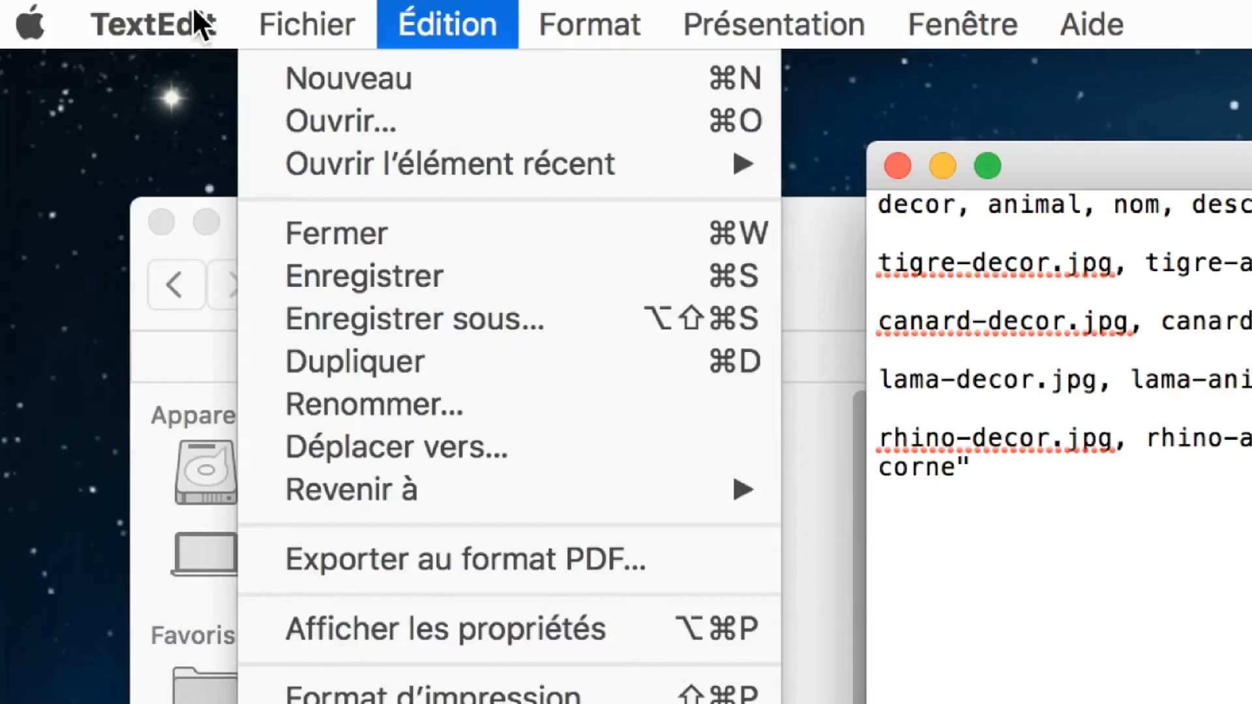
mouse_move(168, 8)
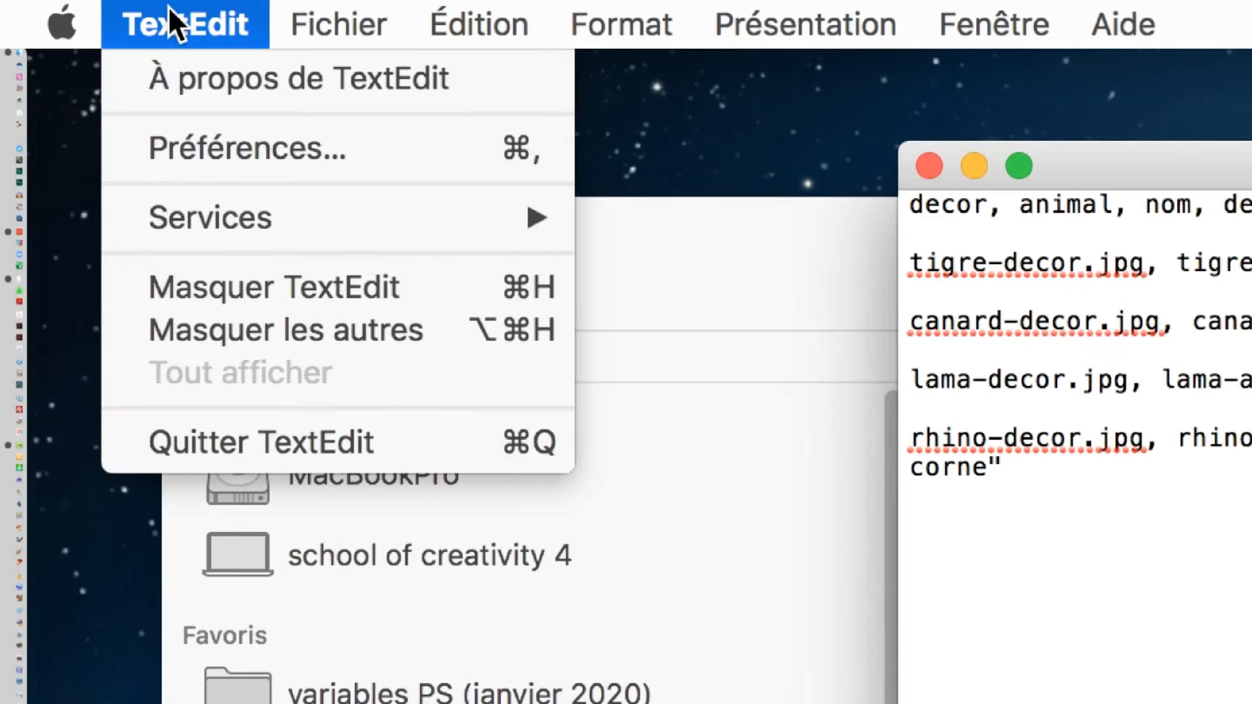
mouse_move(598, 16)
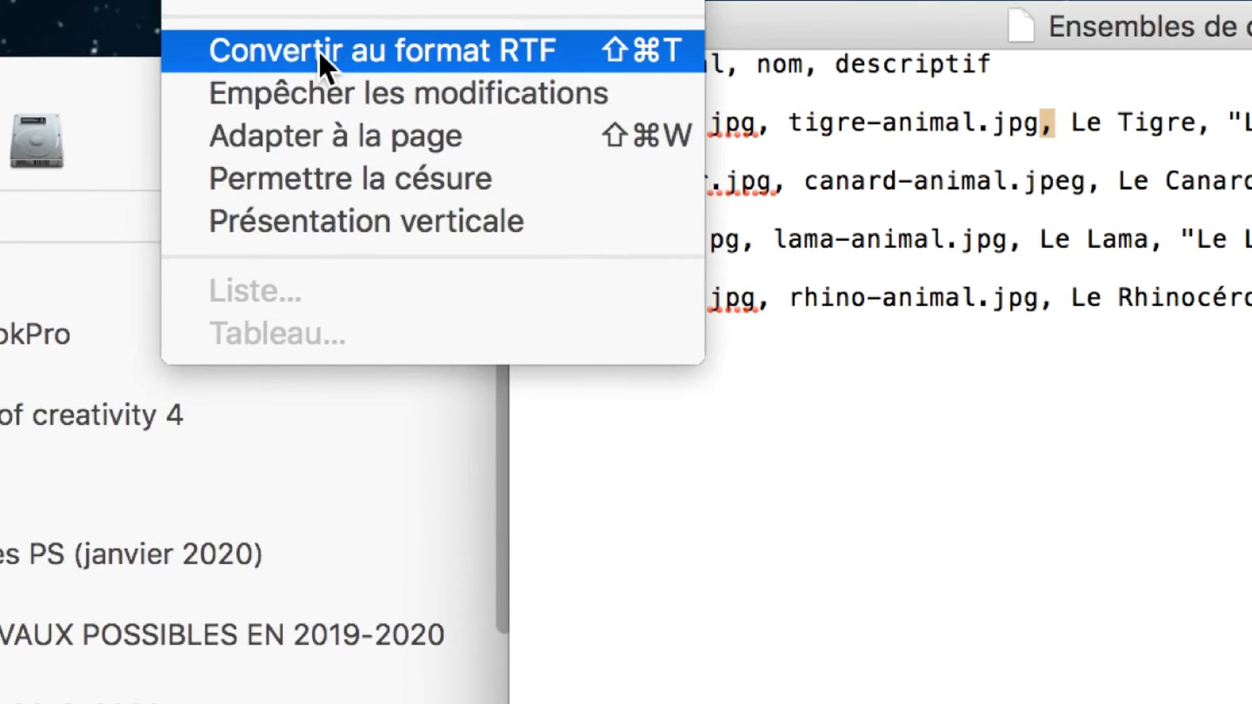
left_click(318, 50)
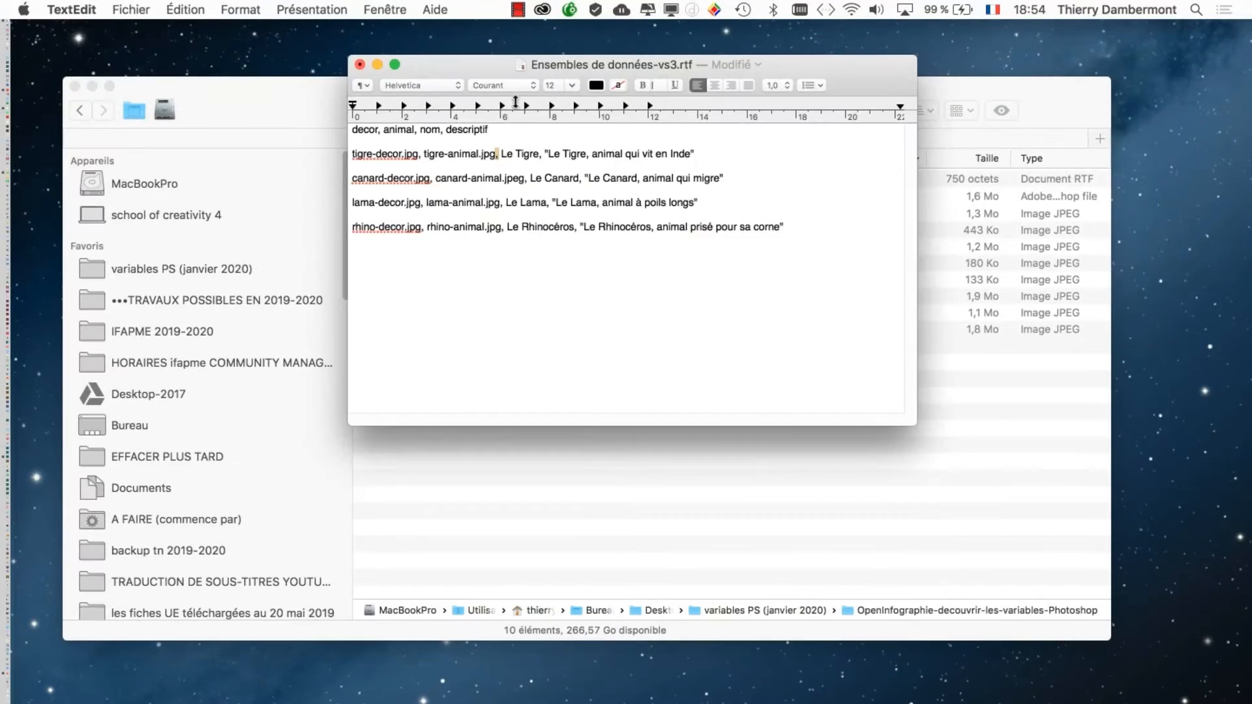
left_click_drag(793, 64, 960, 259)
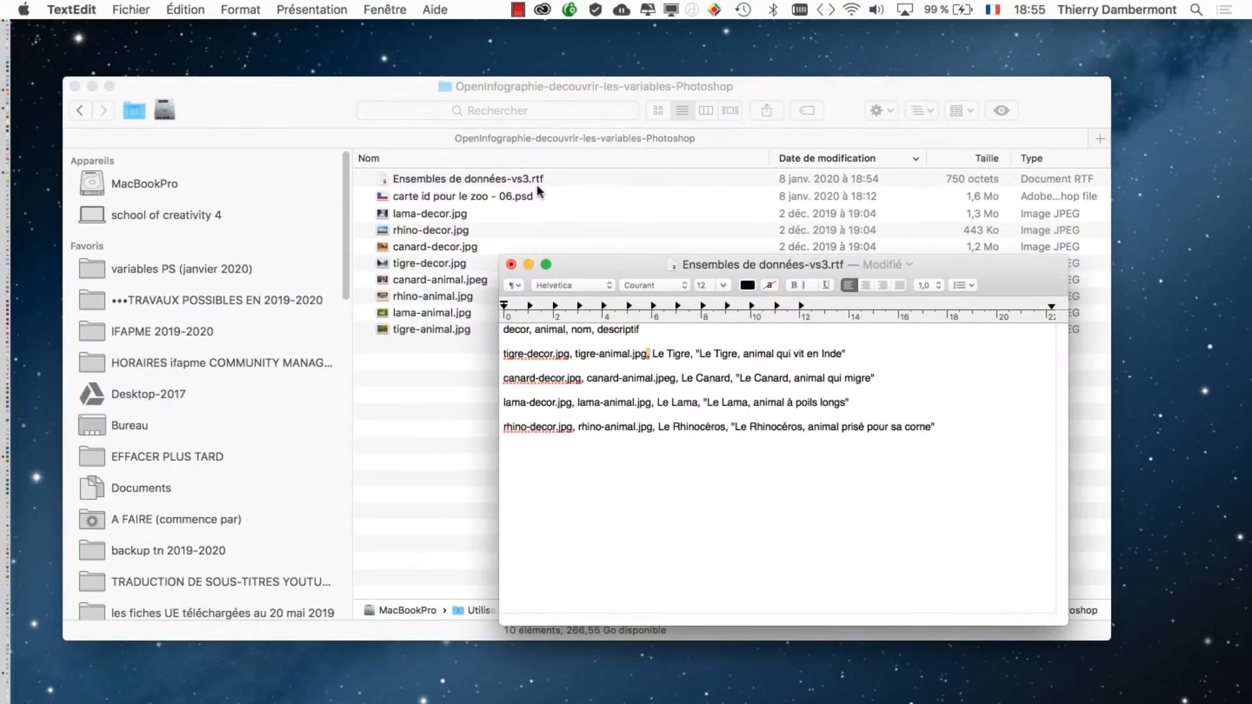
- Create a blank TextEdit document, view its save options in the variables PS (janvier 2020) folder, and discard it without saving
left_click(132, 9)
left_click(130, 33)
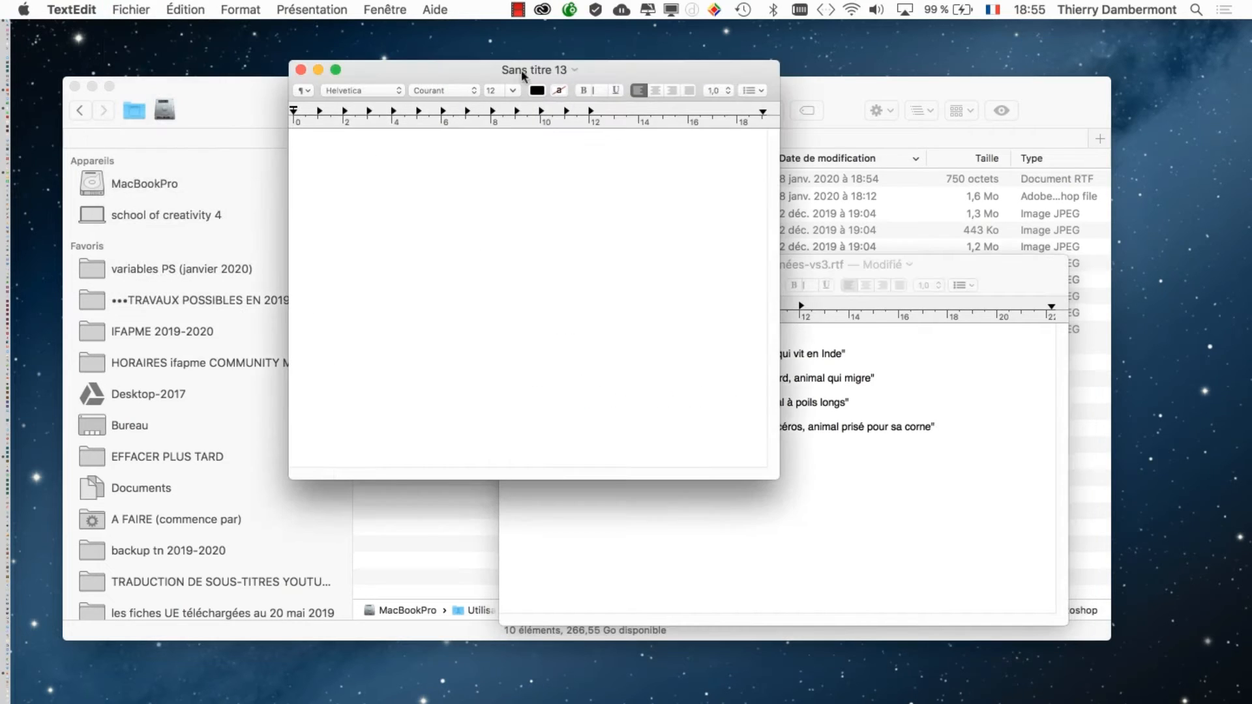
left_click_drag(522, 69, 394, 54)
left_click(134, 8)
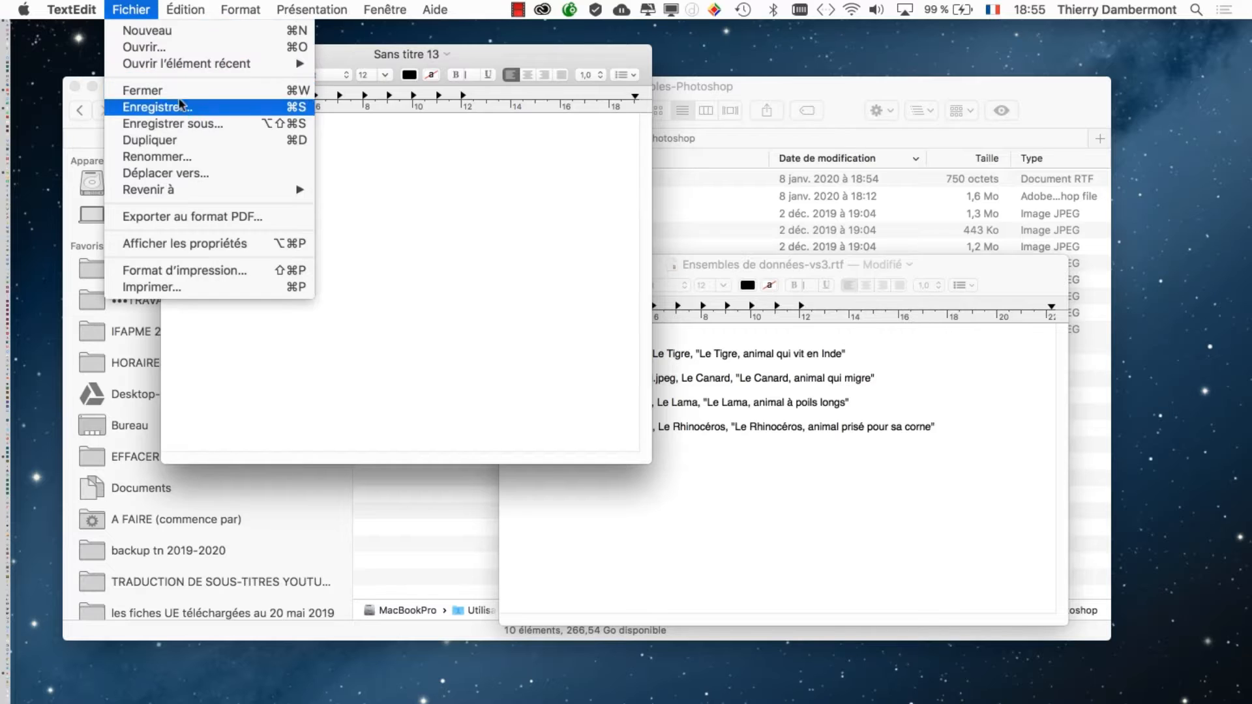
left_click(157, 124)
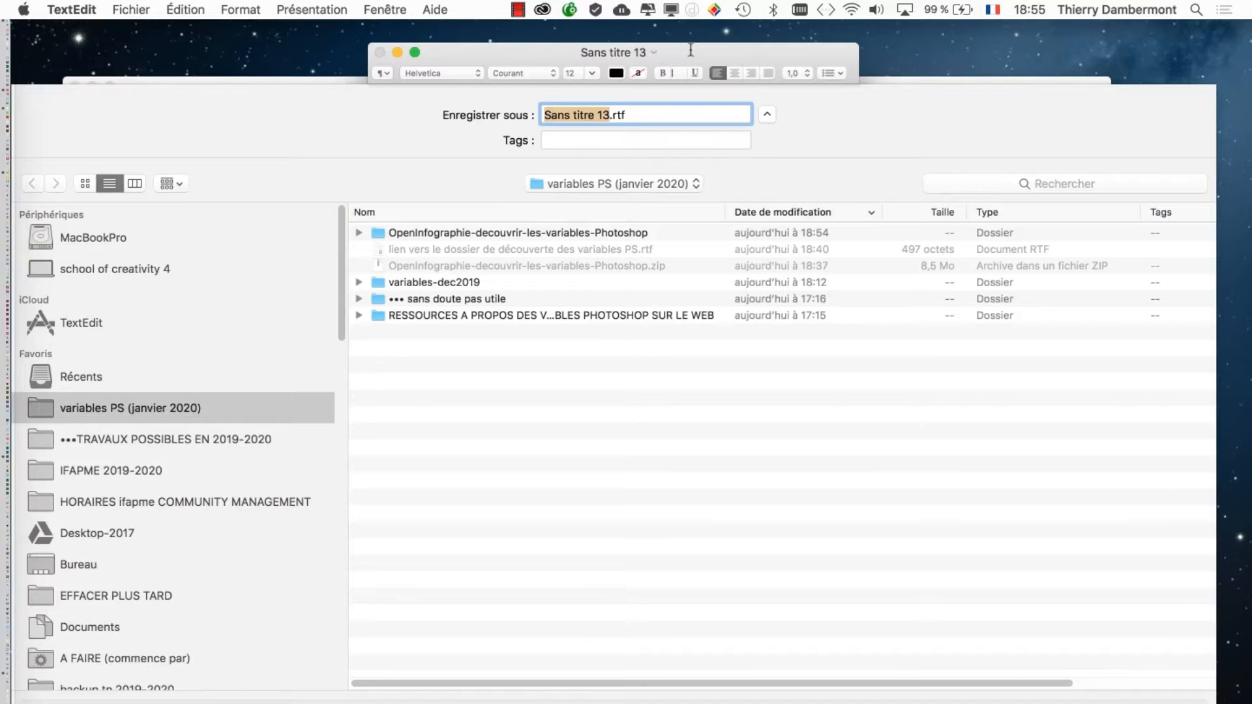
left_click_drag(672, 47, 681, 24)
key("Escape")
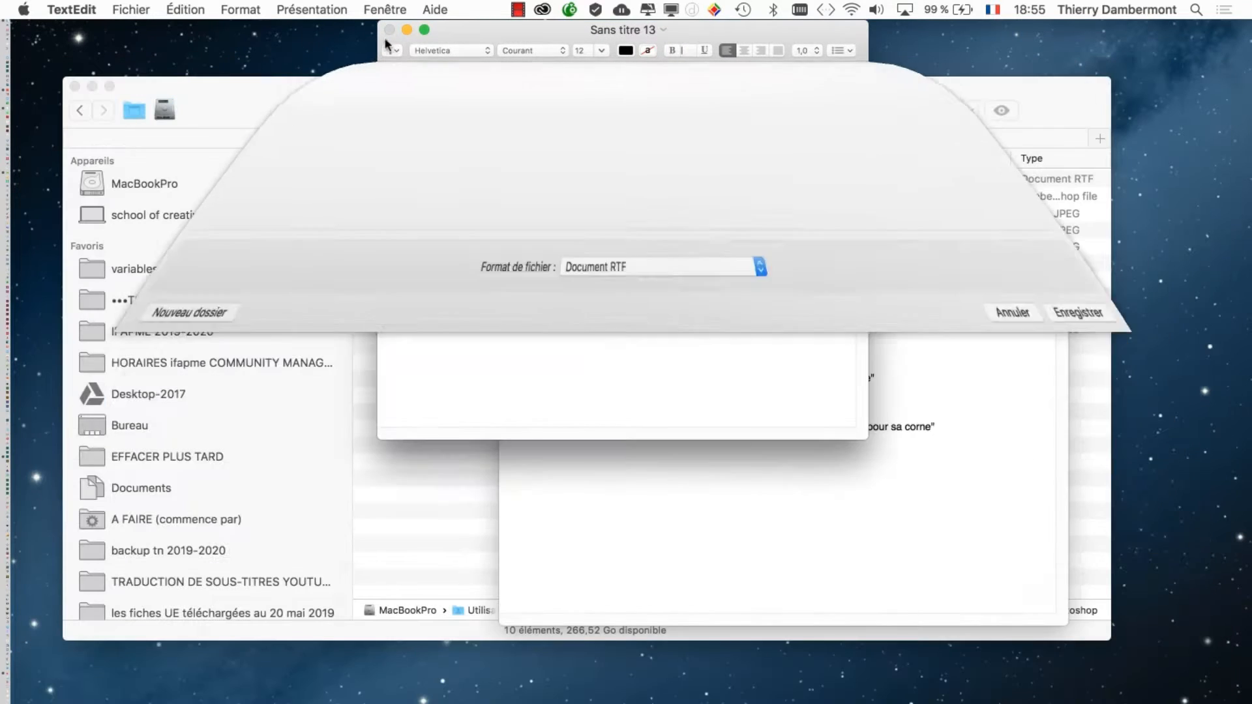
left_click(390, 30)
left_click_drag(768, 265, 840, 217)
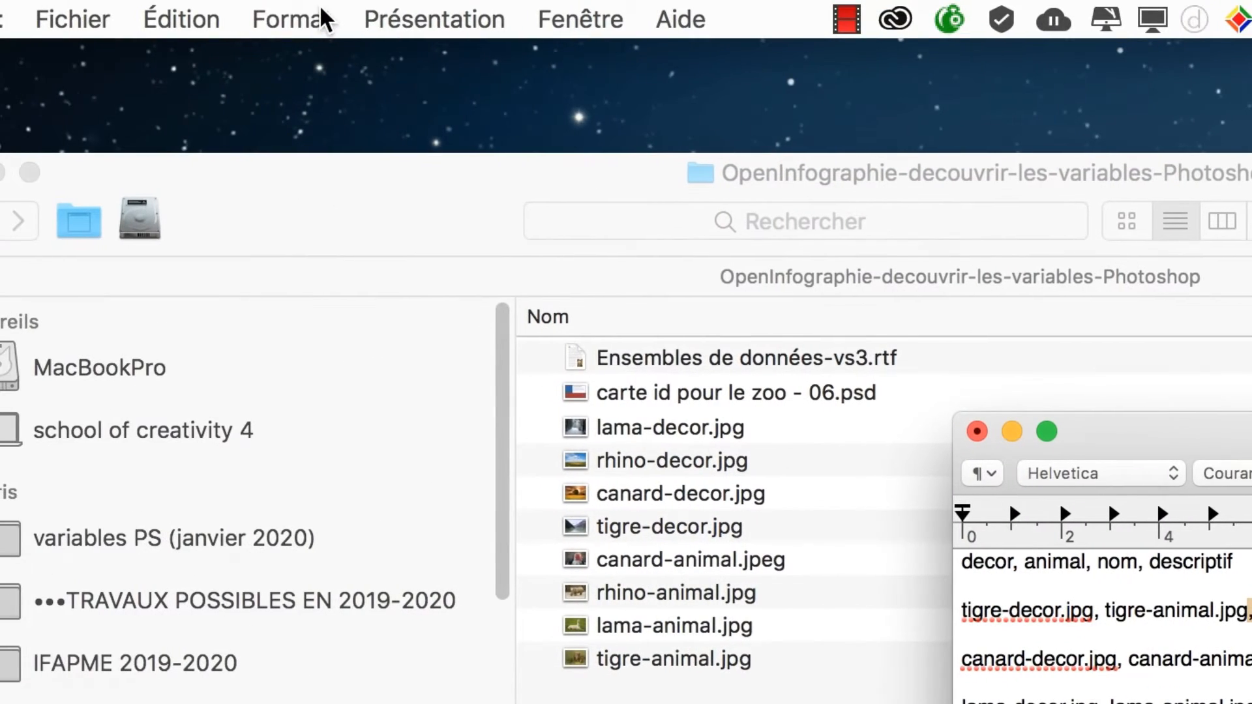
- Convert the Ensembles de données-vs3 document from RTF to plain text and close it, saving the changes
left_click(322, 17)
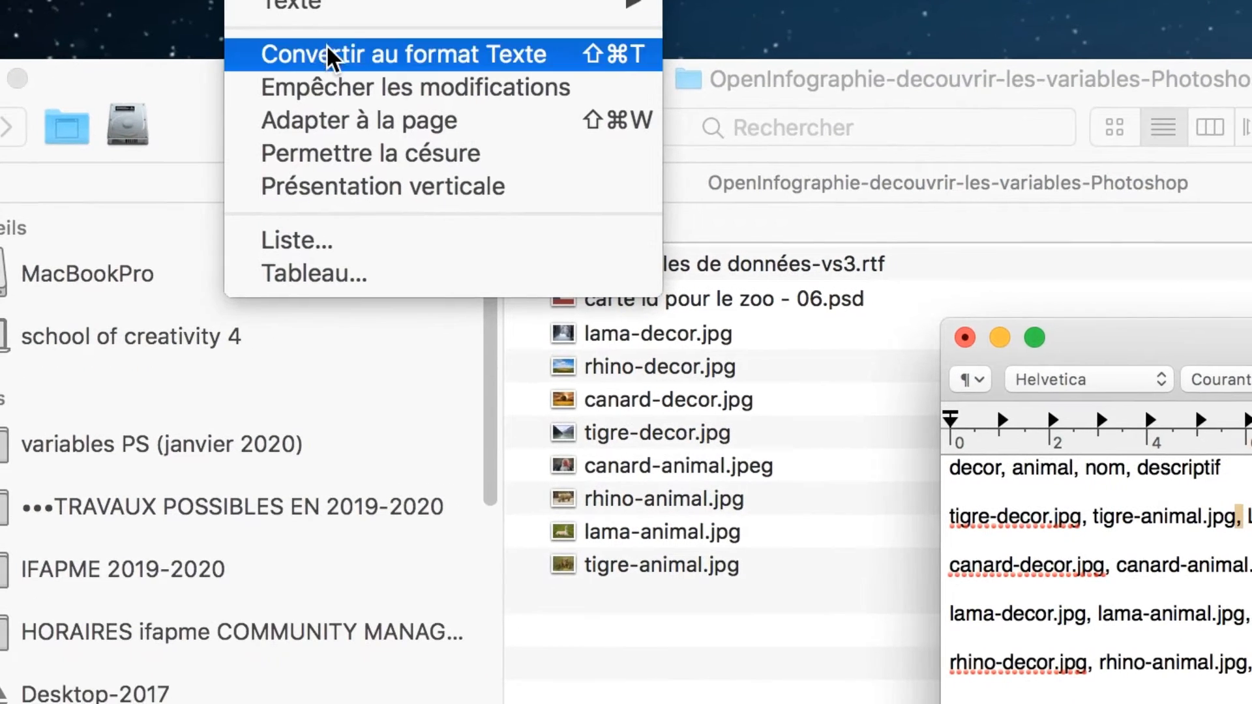
left_click(327, 52)
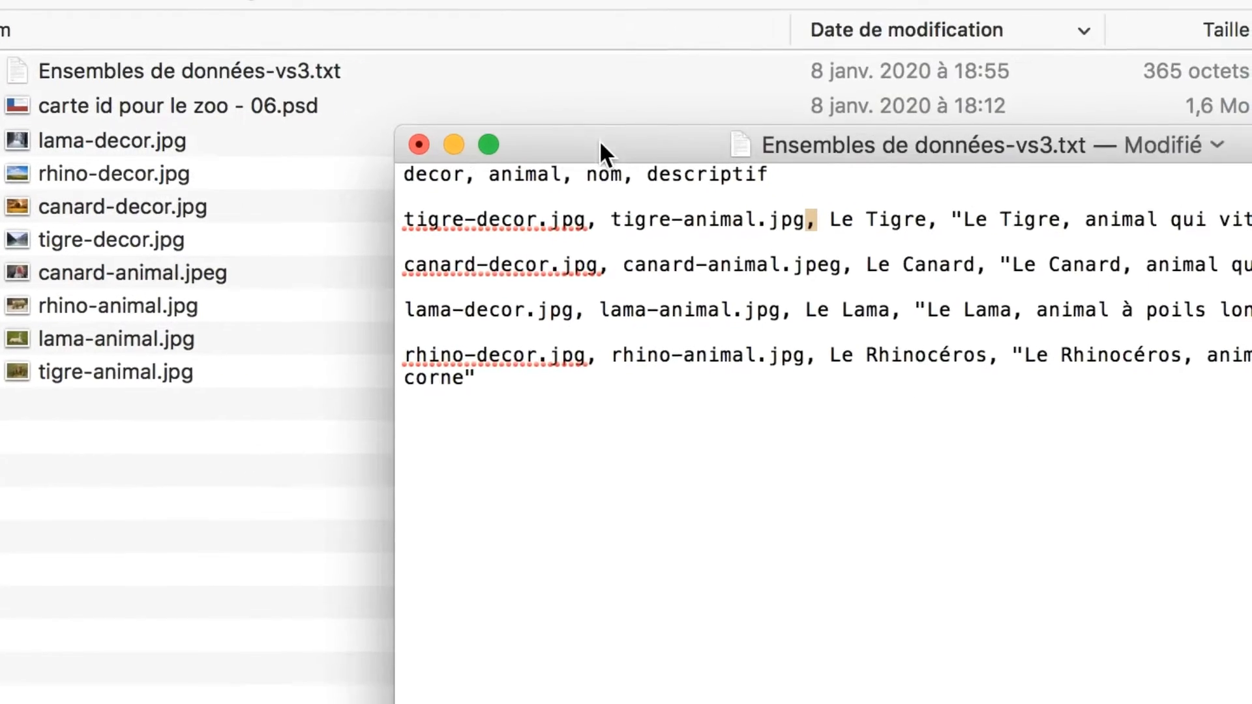
left_click(418, 144)
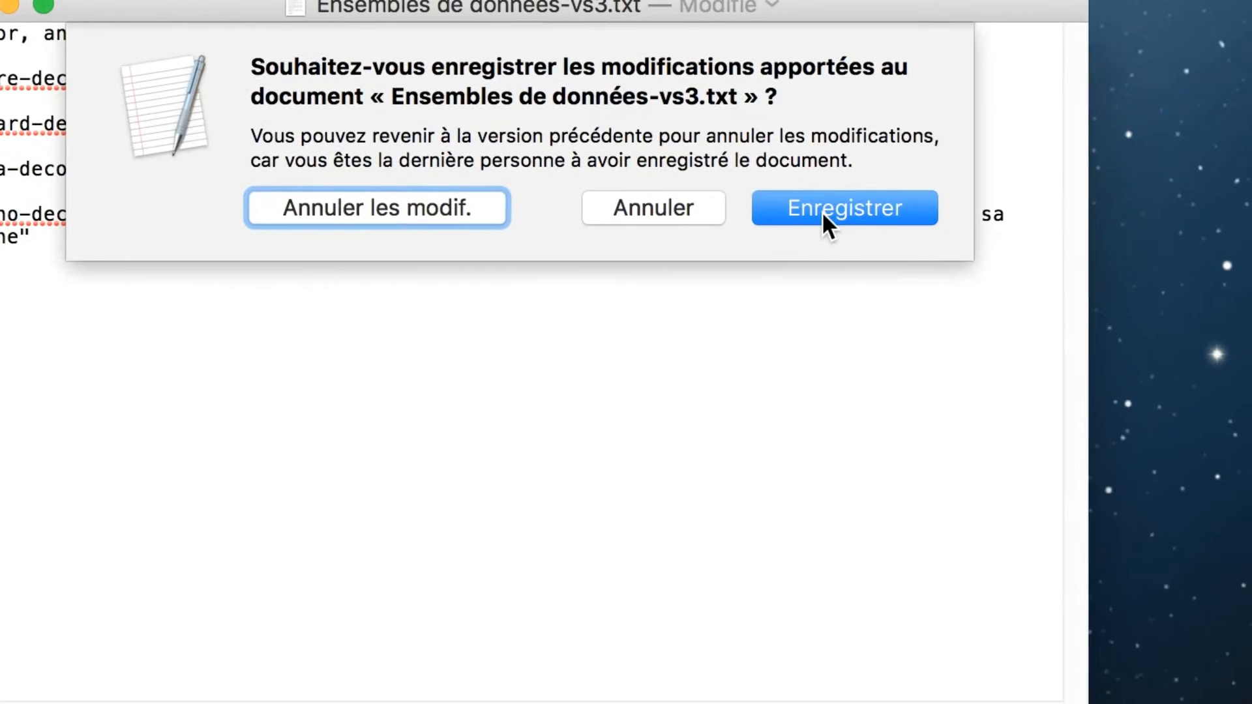
left_click(824, 208)
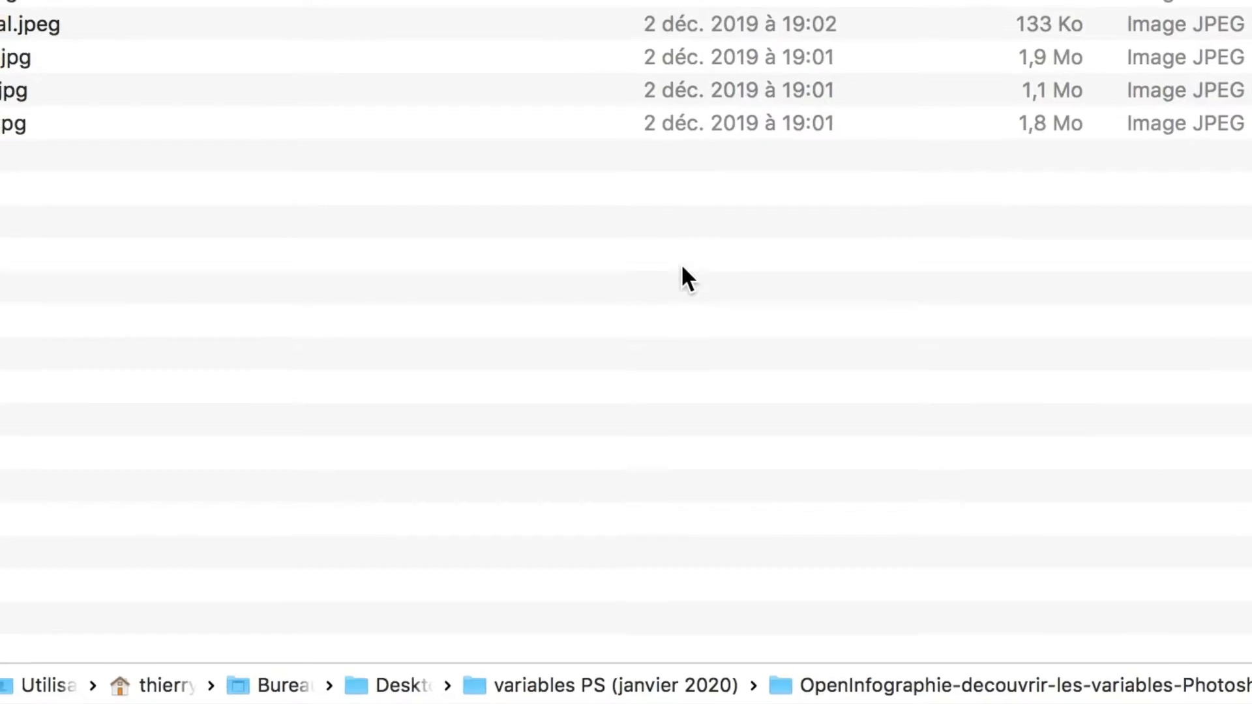
- Reopen Ensembles de données-vs3.txt from the folder to check its plain-text content, and close it again
left_click(500, 118)
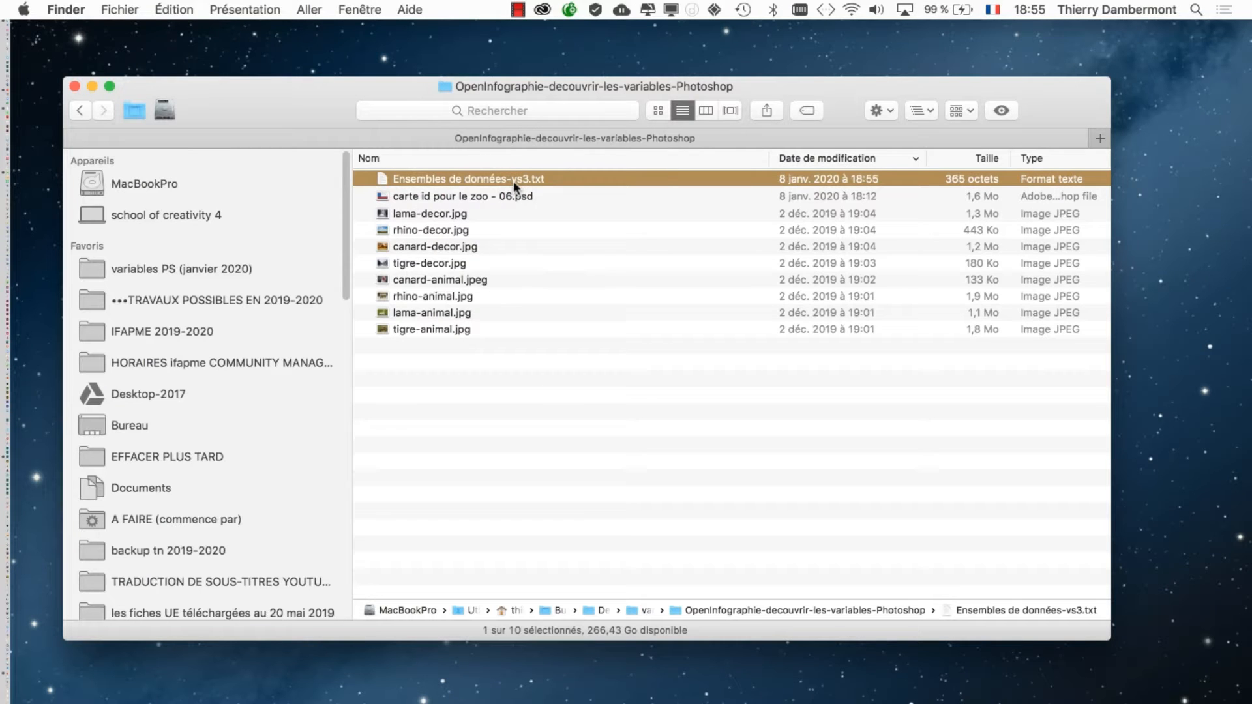
double_click(590, 179)
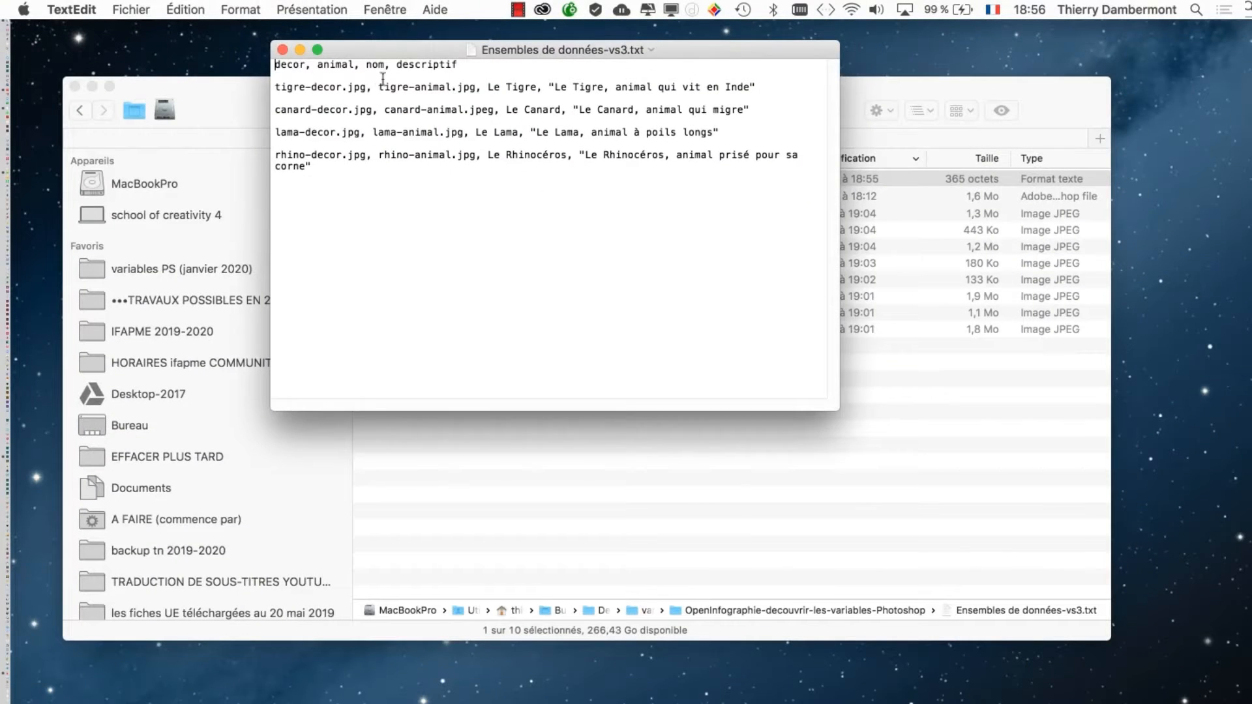
left_click(282, 50)
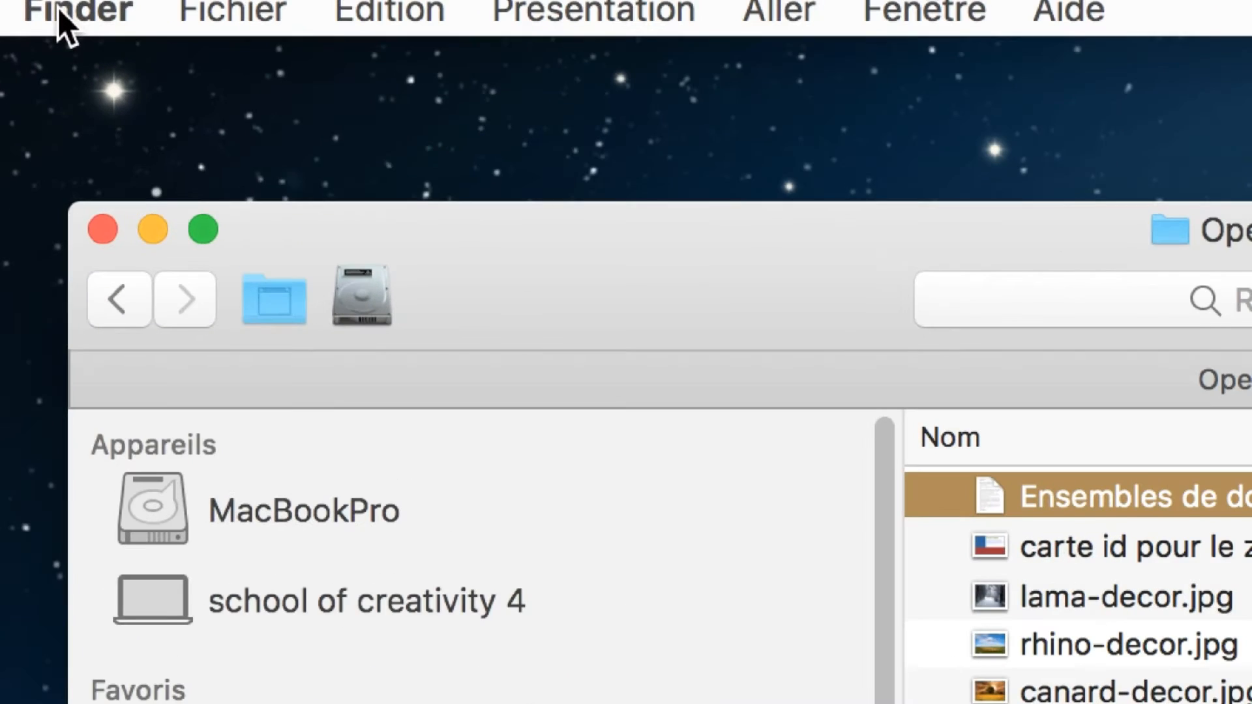
- Check in the Finder's advanced preferences the option for showing all file extensions, and close the preferences
left_click(65, 14)
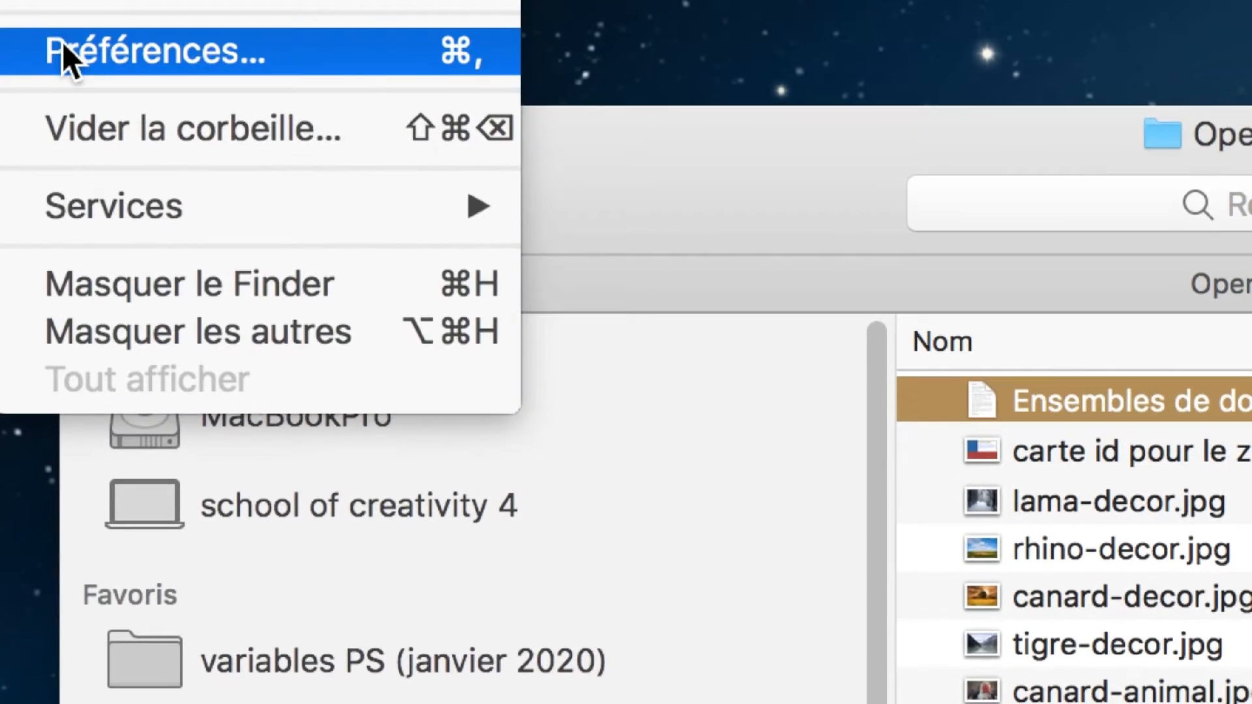
left_click(62, 42)
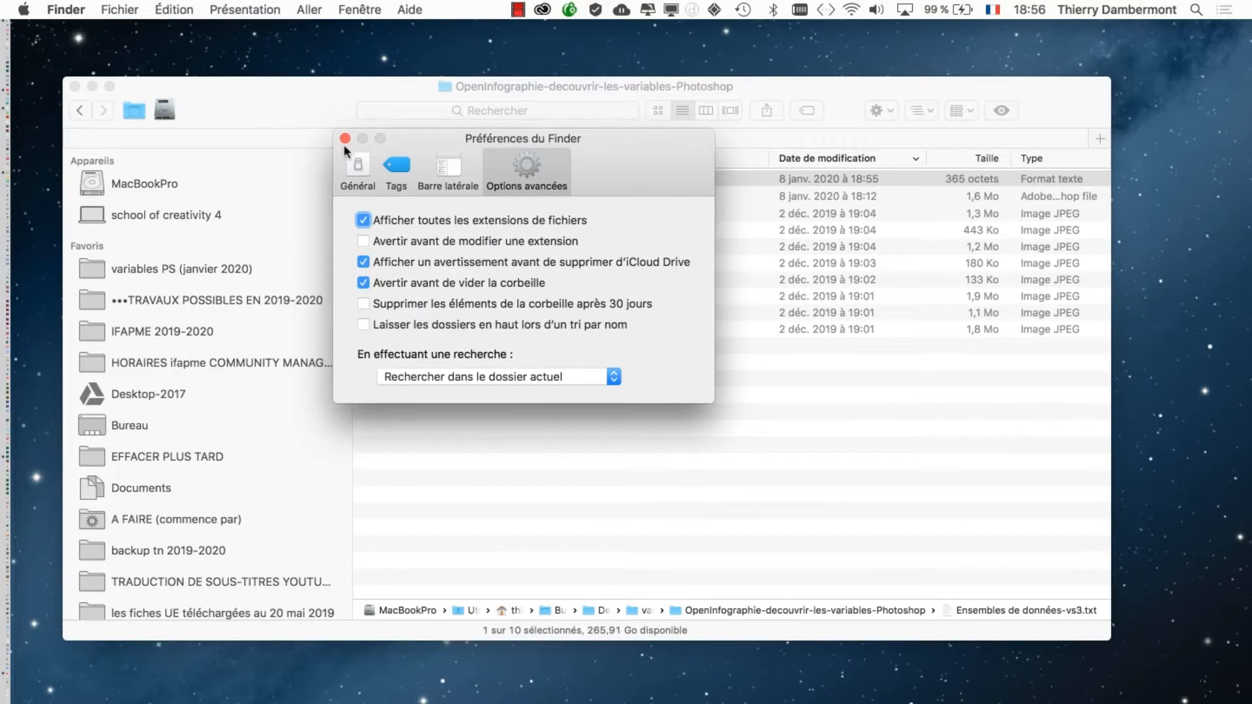
left_click(341, 137)
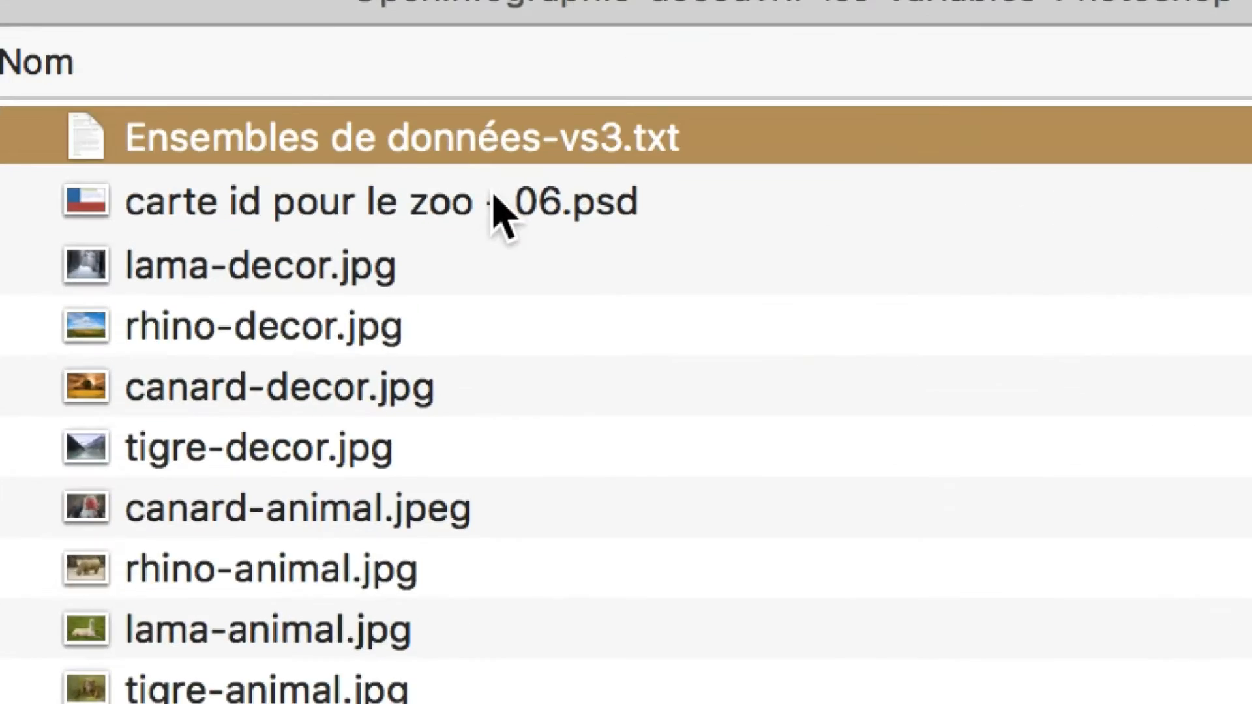
- Change the extension of Ensembles de données-vs3.txt to csv
left_click(631, 143)
left_click(634, 145)
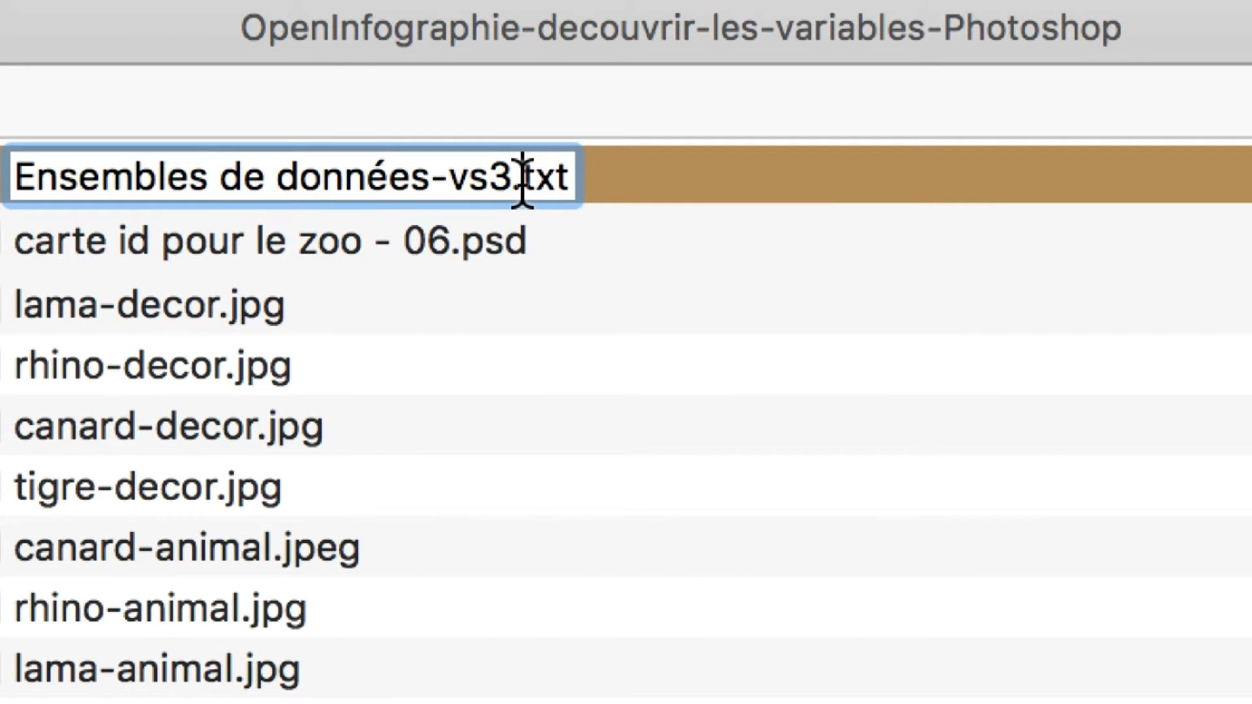
double_click(526, 182)
type("csv")
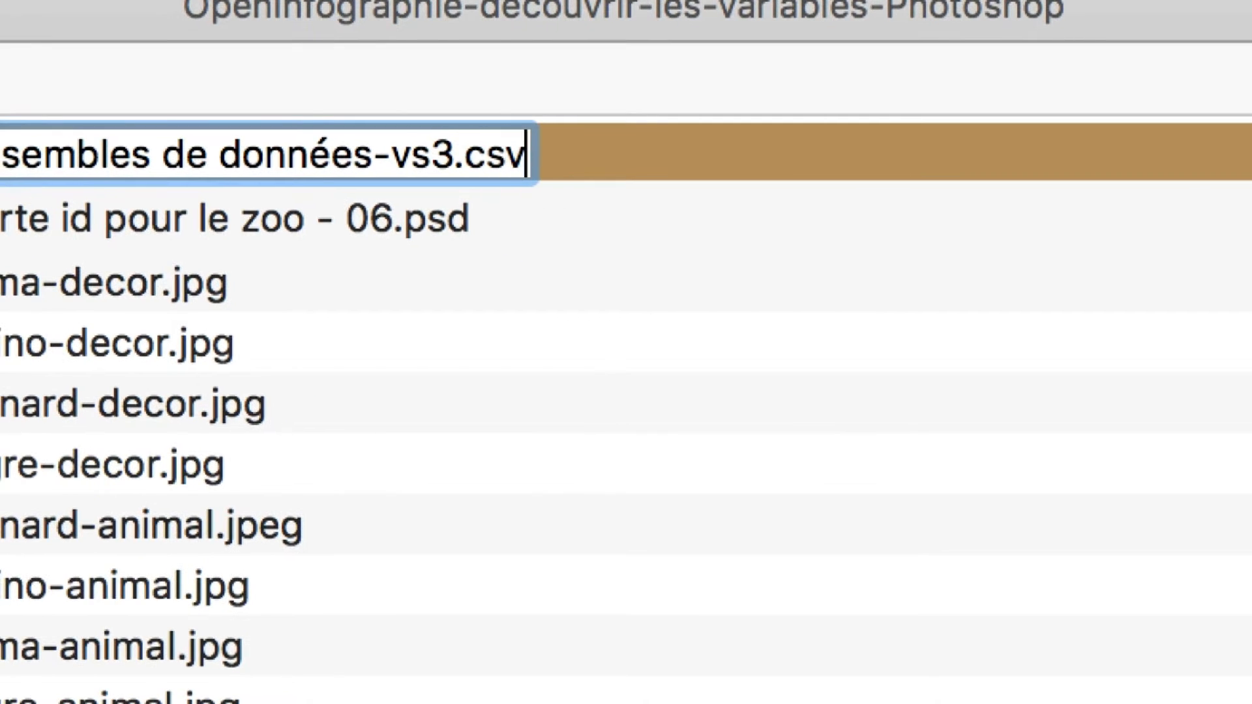
key("Return")
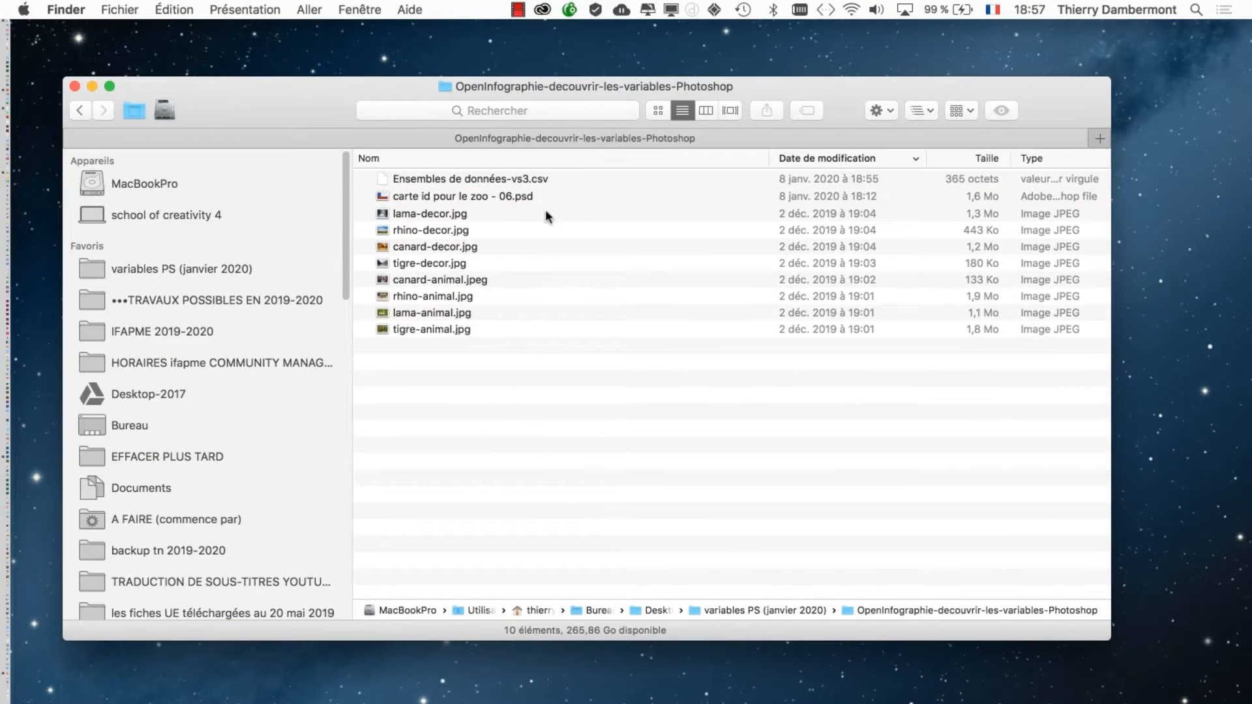
- Open carte id pour le zoo - 06.psd in Photoshop and hide all other applications
left_click(545, 203)
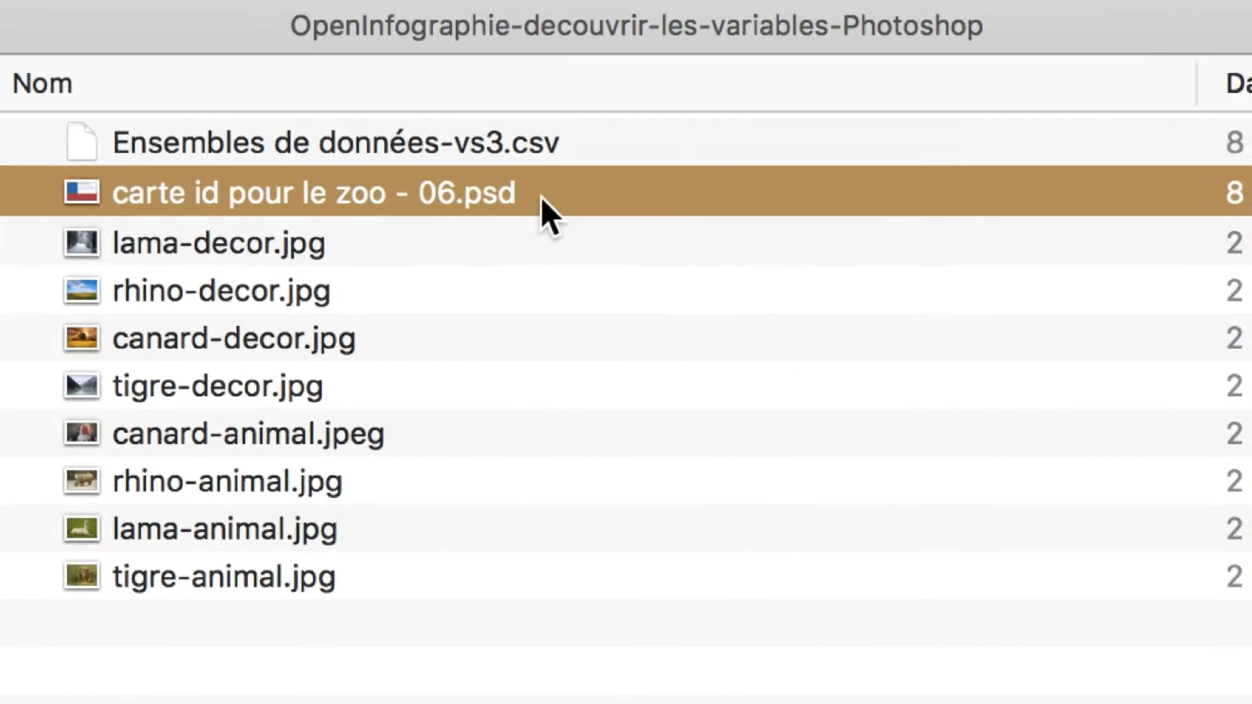
double_click(421, 203)
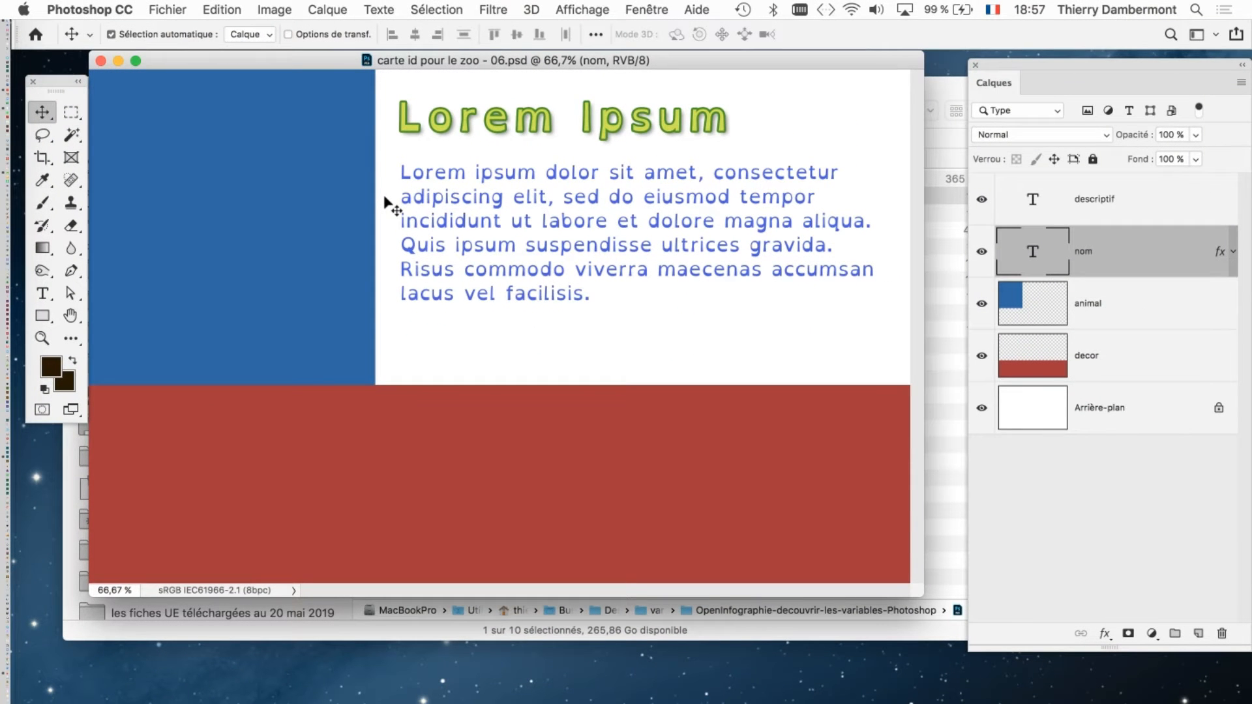
key("alt+super+h")
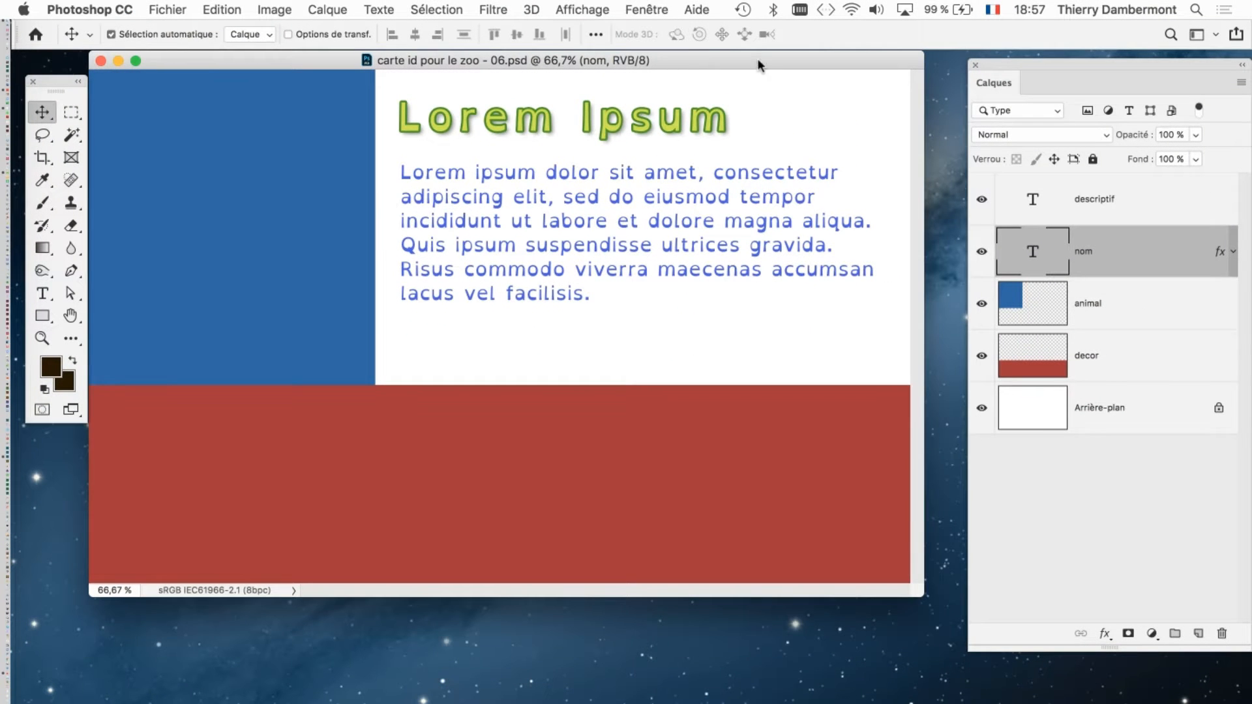
- Enlarge the zoo card's document window vertically and arrange it beside the Calques panel
left_click_drag(758, 61, 767, 83)
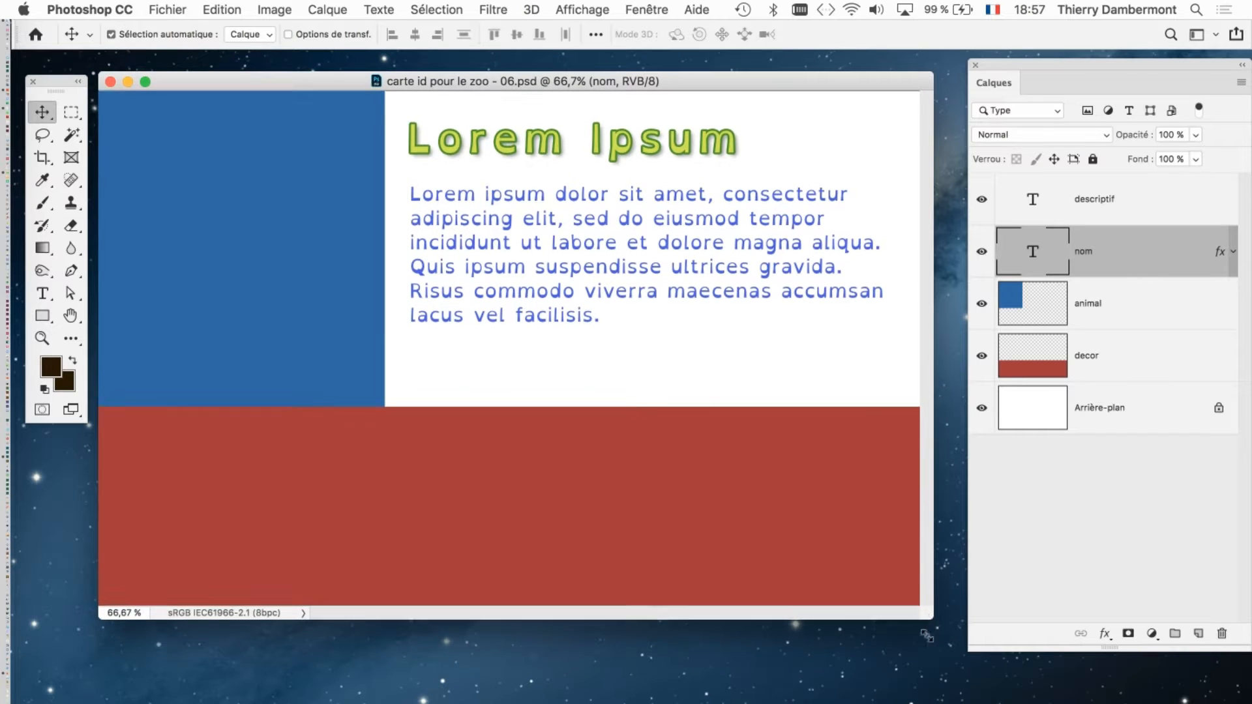
left_click_drag(928, 635, 928, 686)
left_click_drag(1008, 60, 988, 81)
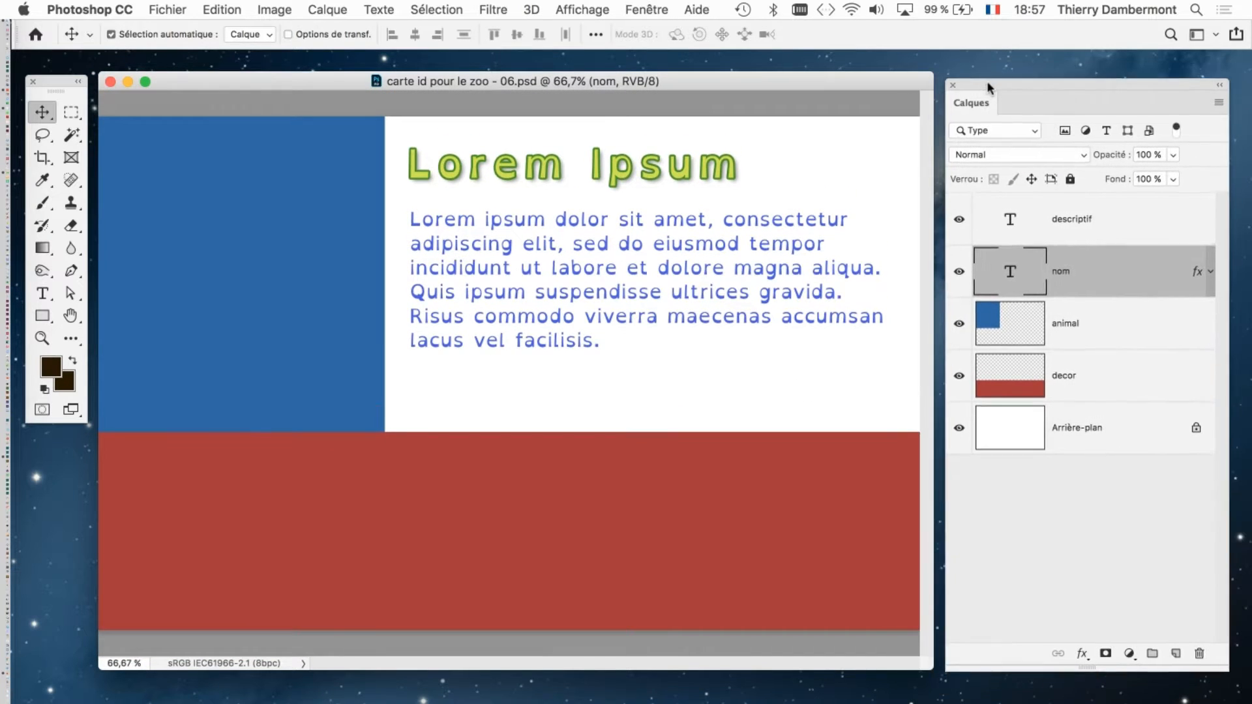
left_click_drag(827, 75, 828, 60)
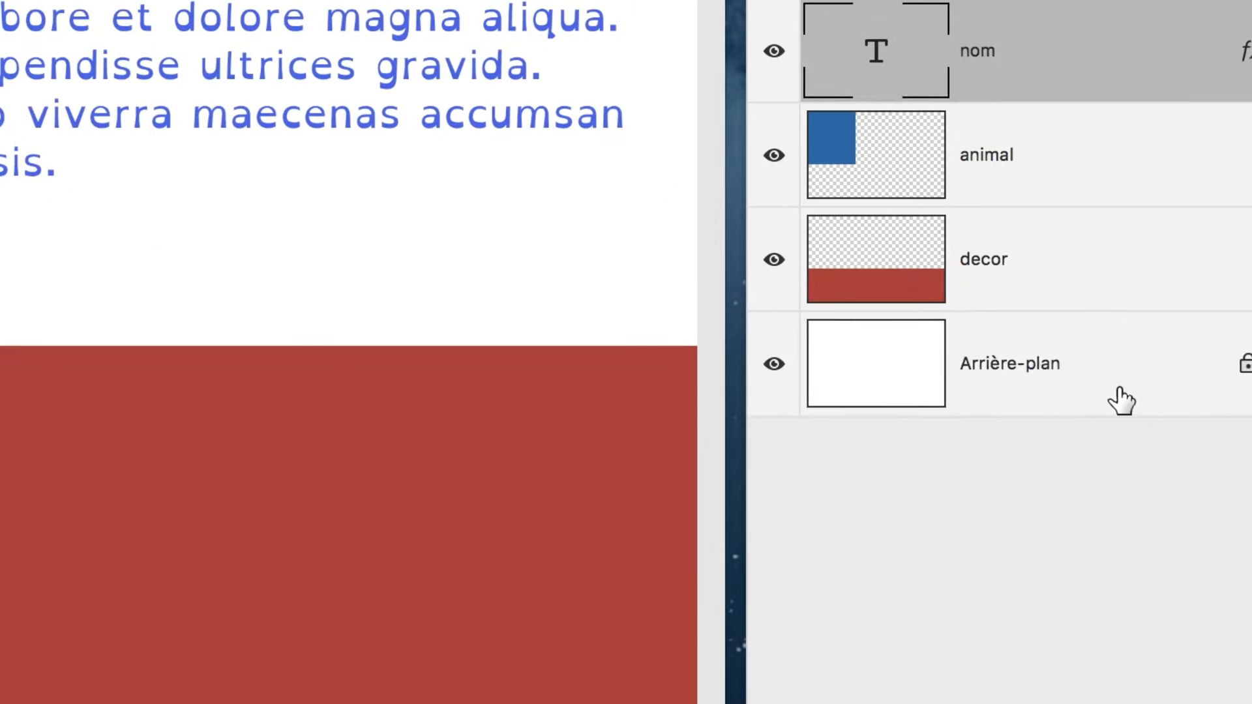
- Go through the zoo card's layers one by one, from Arrière-plan up through decor, animal and nom to descriptif
left_click(1132, 437)
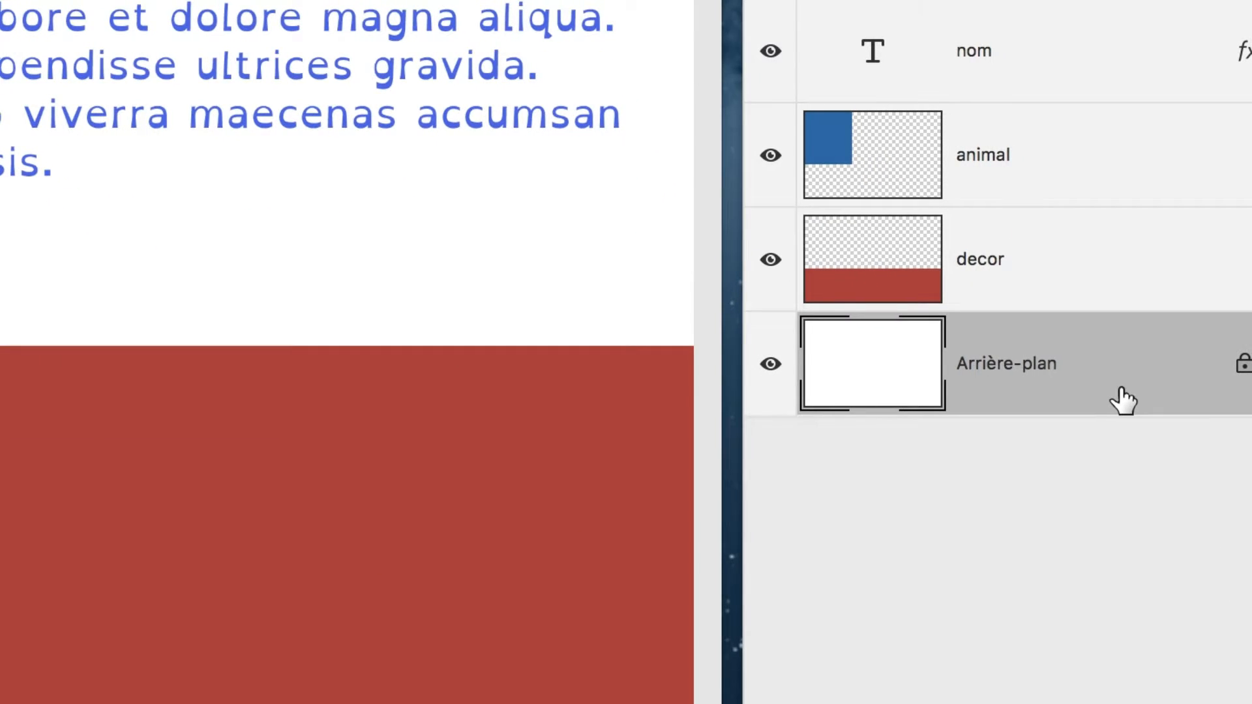
left_click(1109, 296)
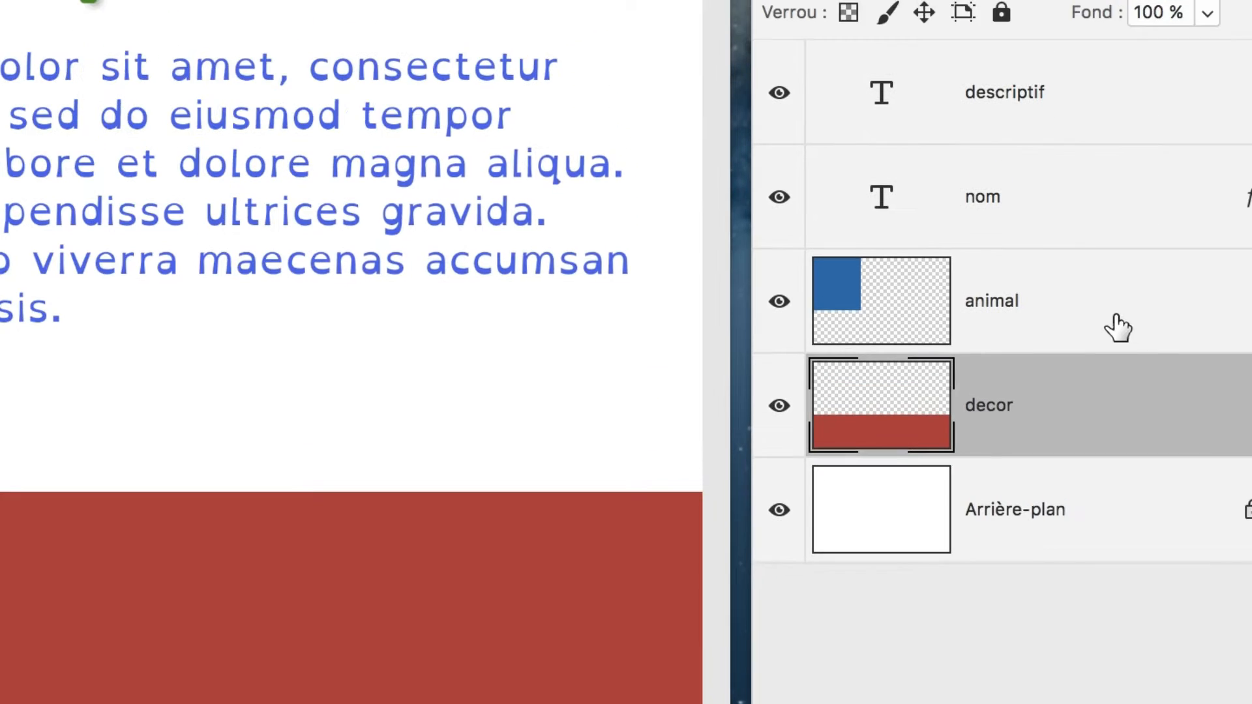
left_click(1109, 196)
left_click(1109, 91)
left_click(1113, 260)
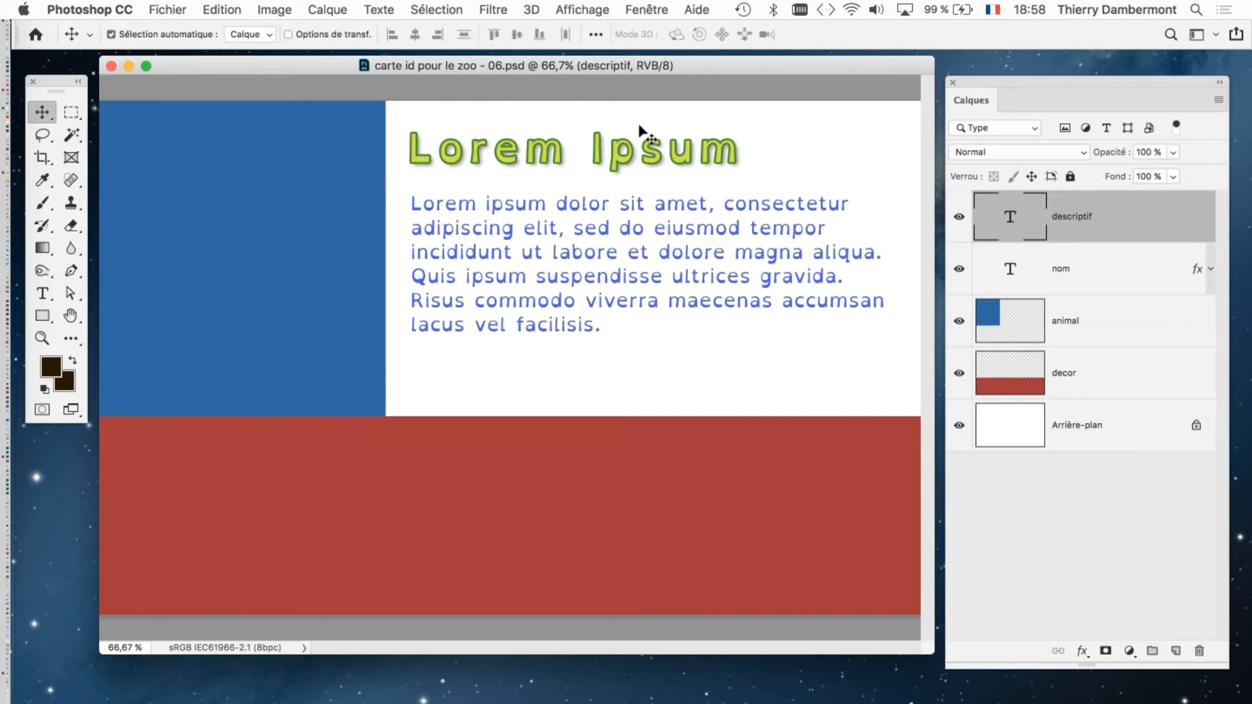
- Align the Calques panel with the top of the document window and review the nom, animal, decor and descriptif layers again
left_click_drag(975, 76, 974, 58)
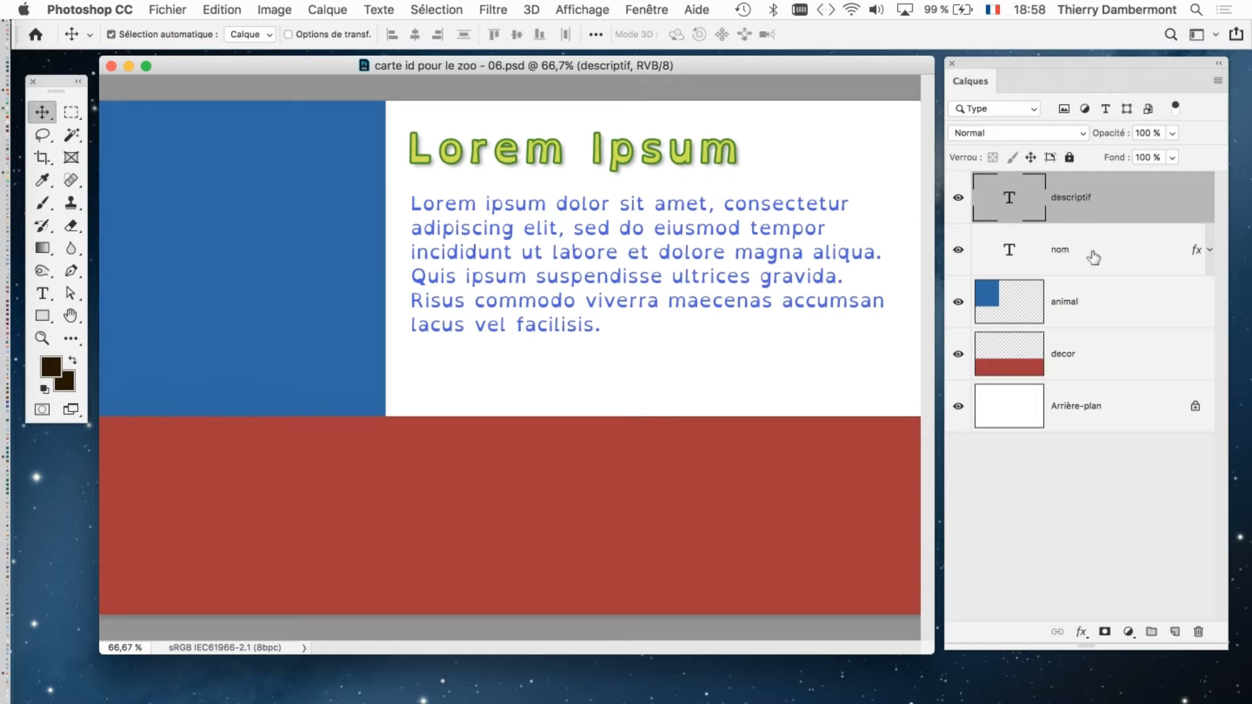
key("super")
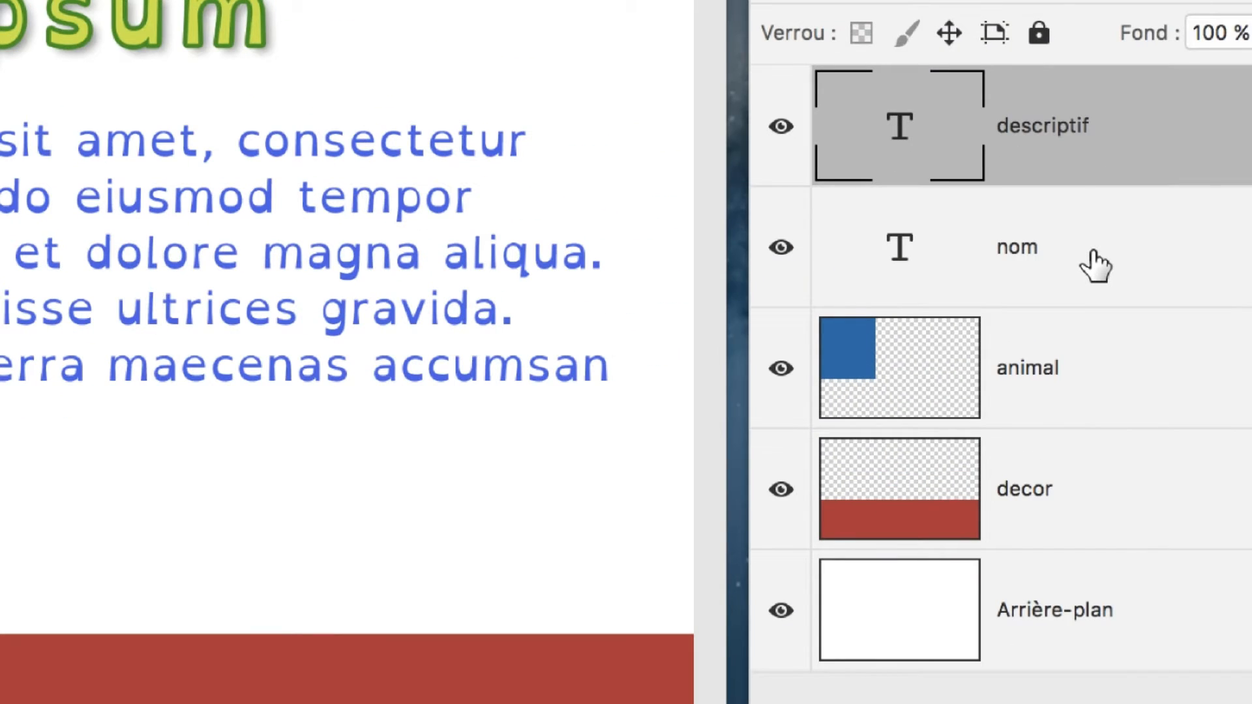
left_click(1096, 264)
left_click(1132, 408)
left_click(1134, 496)
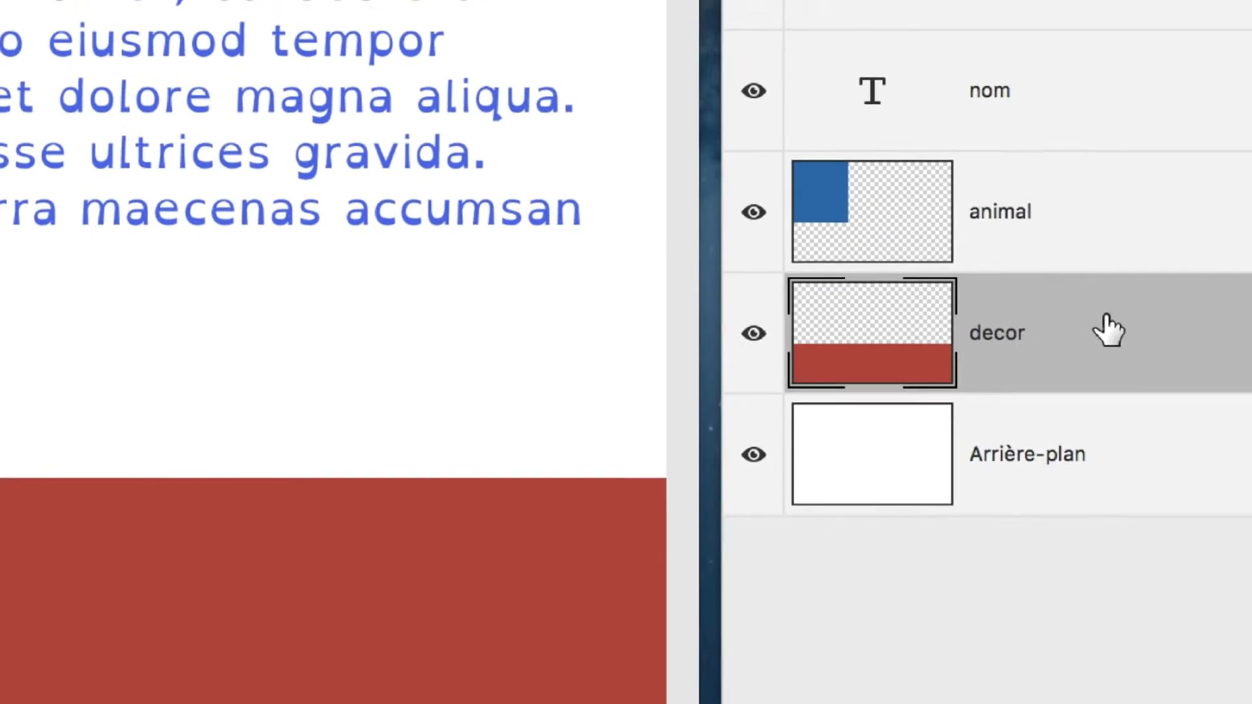
left_click(1112, 251)
left_click(1102, 346)
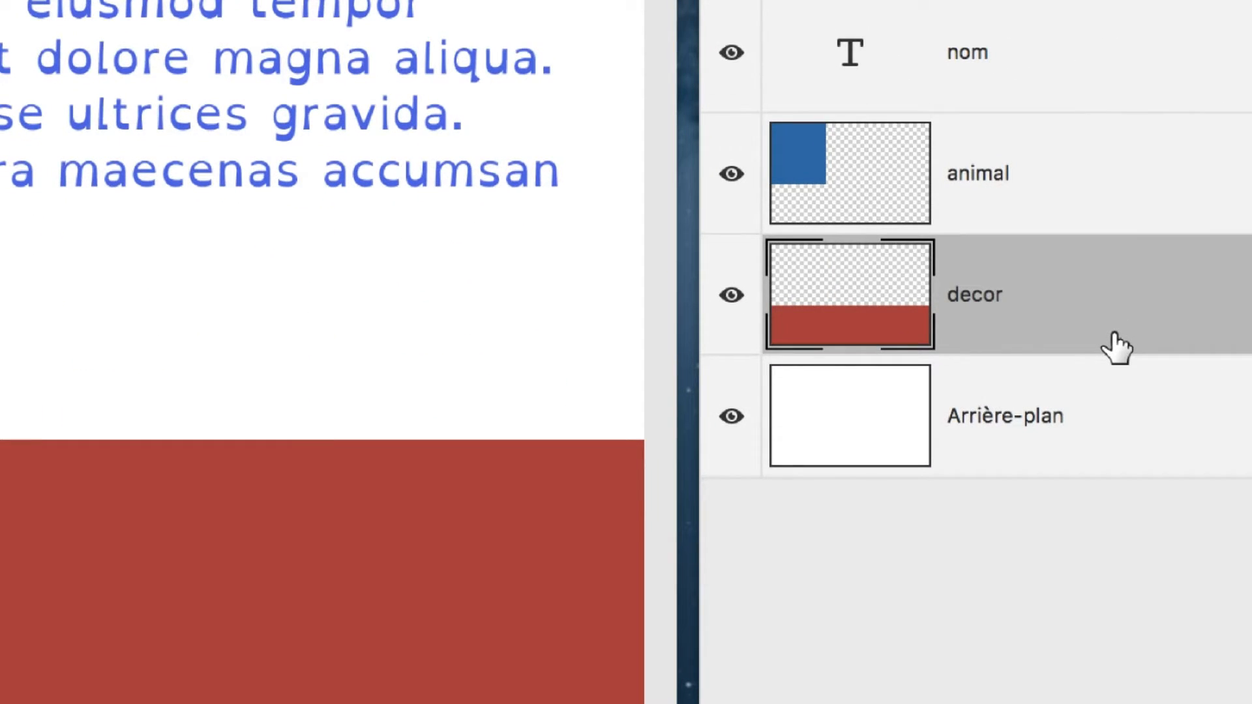
left_click(1116, 221)
left_click(1116, 88)
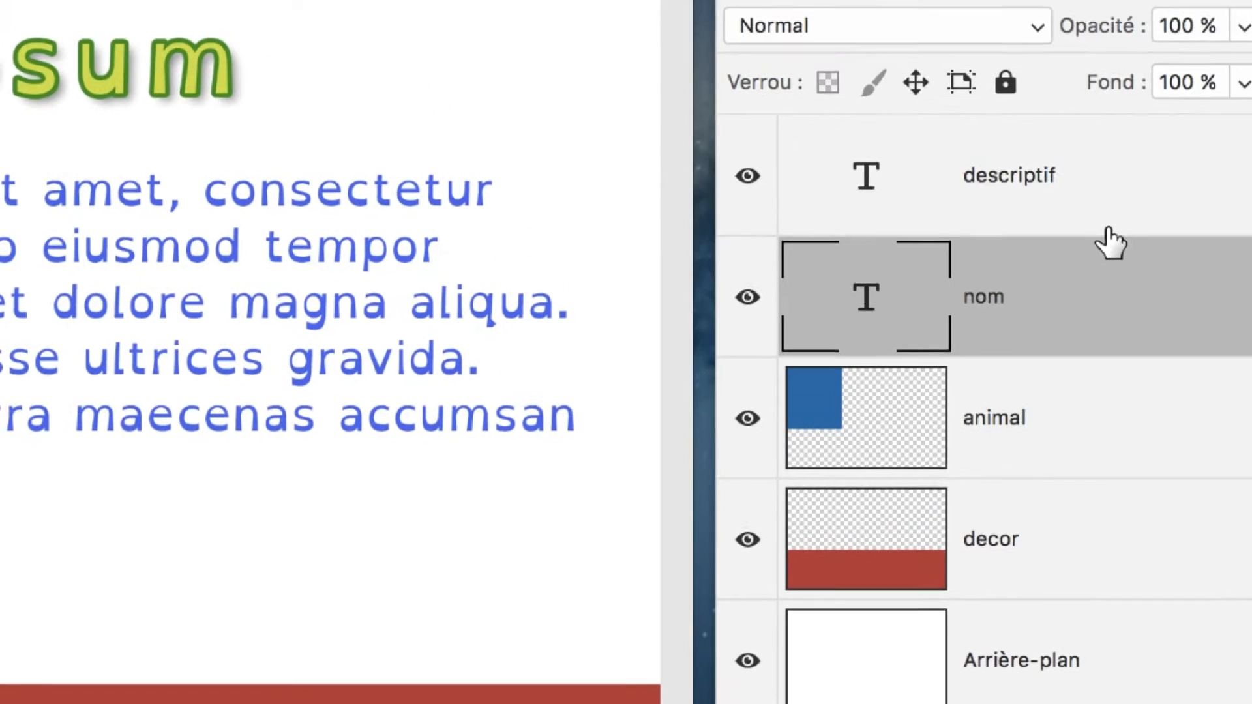
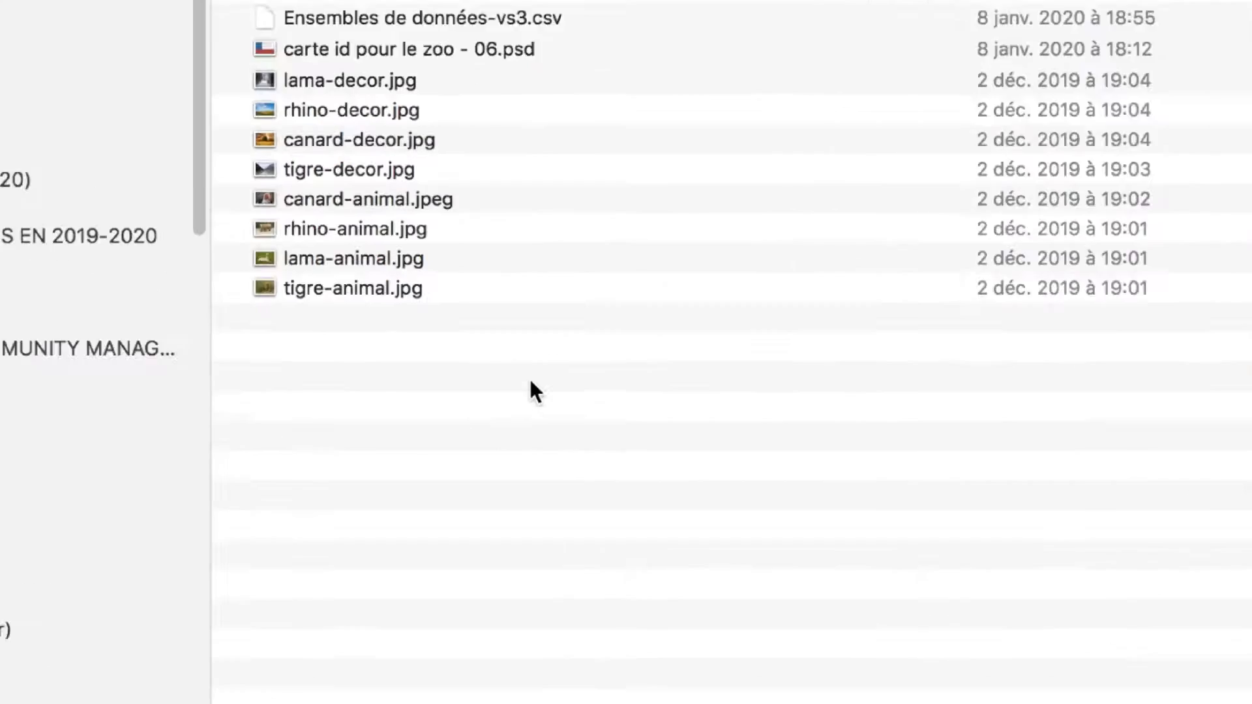
- Switch to the Finder exercise folder and go through the decor and animal images from lama-decor.jpg to tigre-animal.jpg
left_click(484, 260)
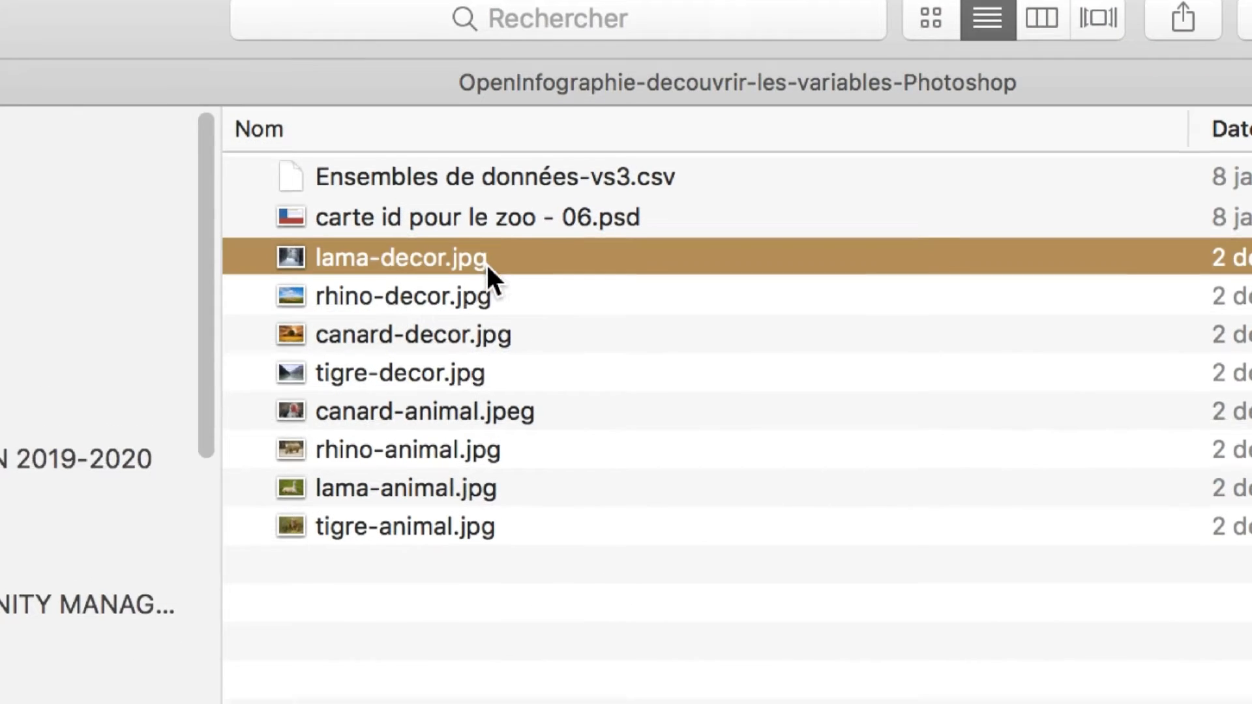
left_click(491, 302)
left_click(493, 340)
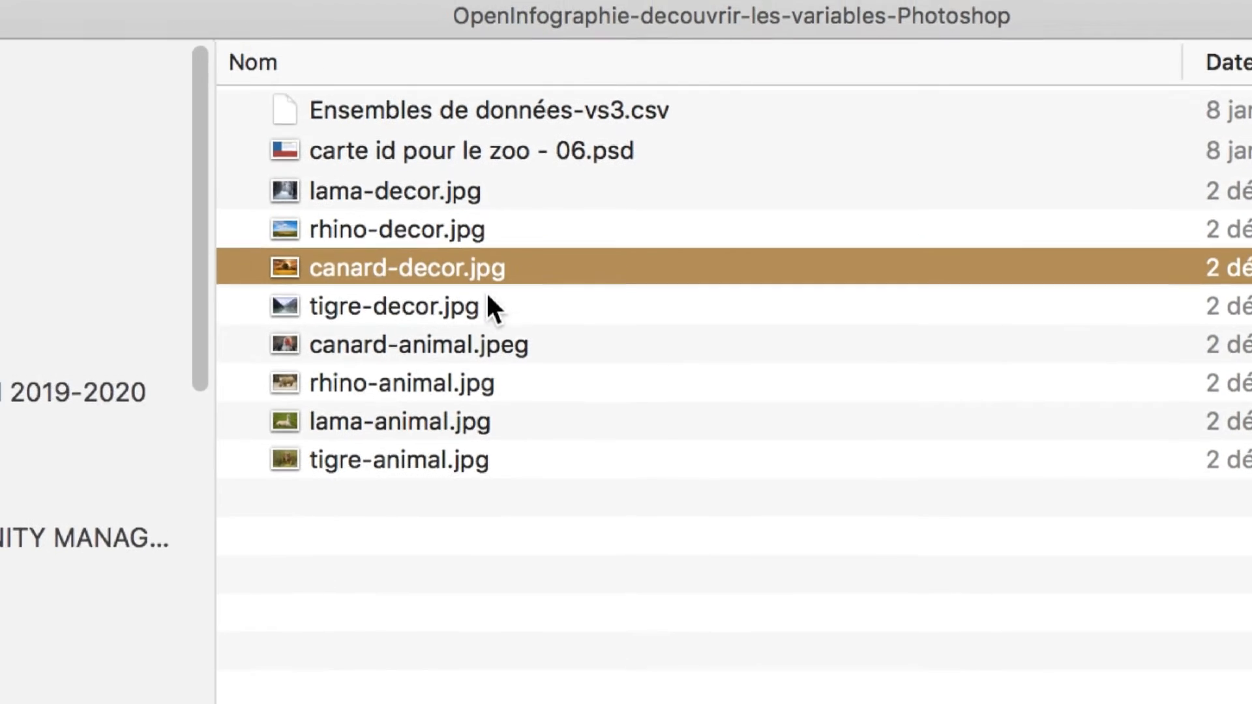
left_click(490, 306)
left_click(491, 344)
left_click(490, 421)
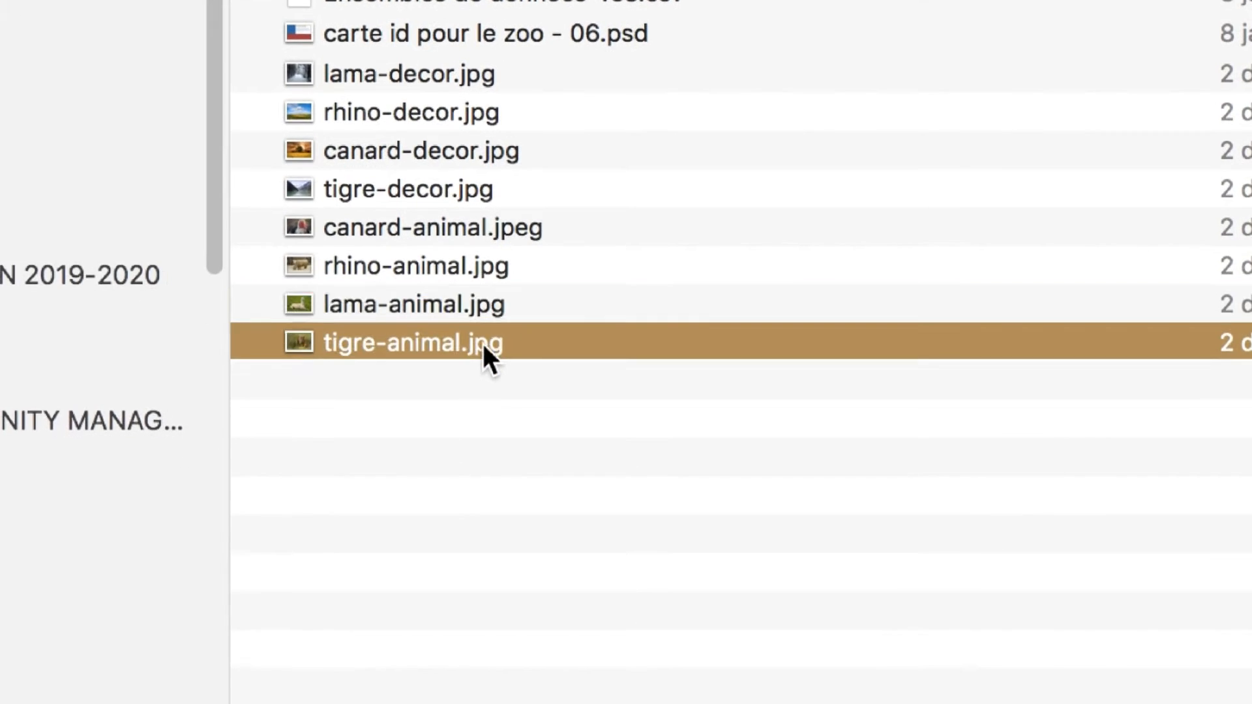
left_click(488, 376)
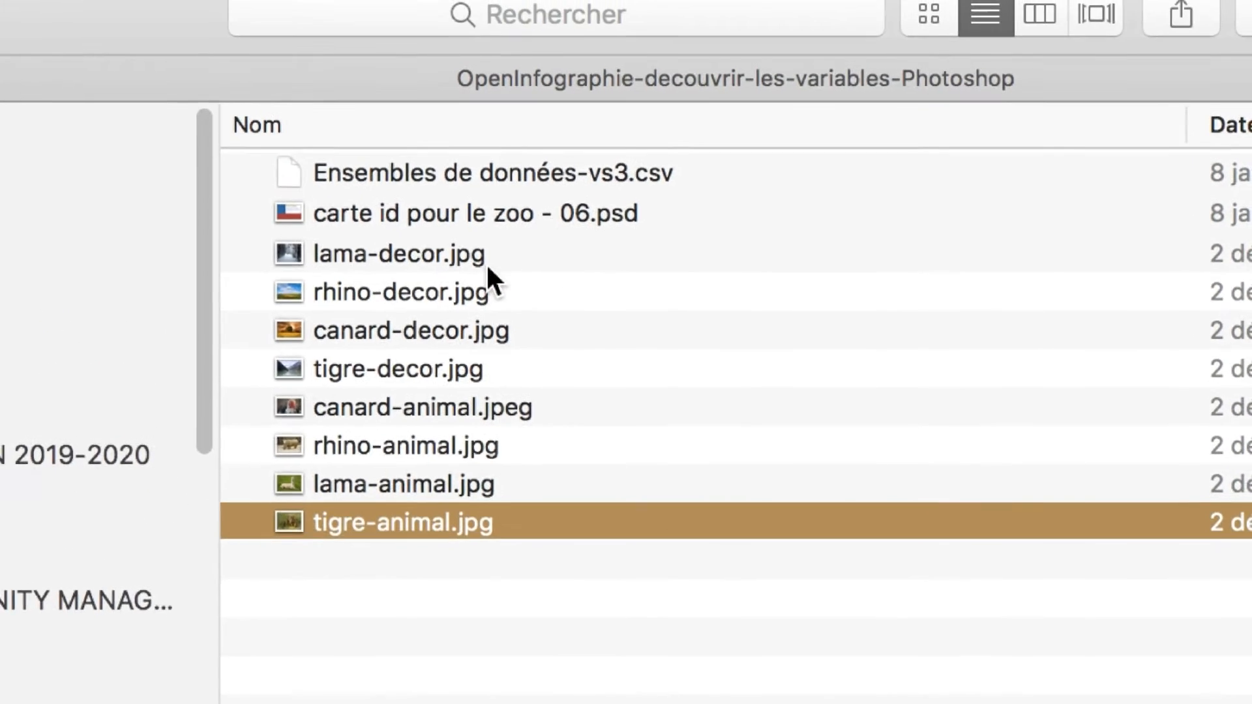
- Single out carte id pour le zoo - 06.psd in the folder, and finish with Ensembles de données-vs3.csv selected
left_click(636, 215)
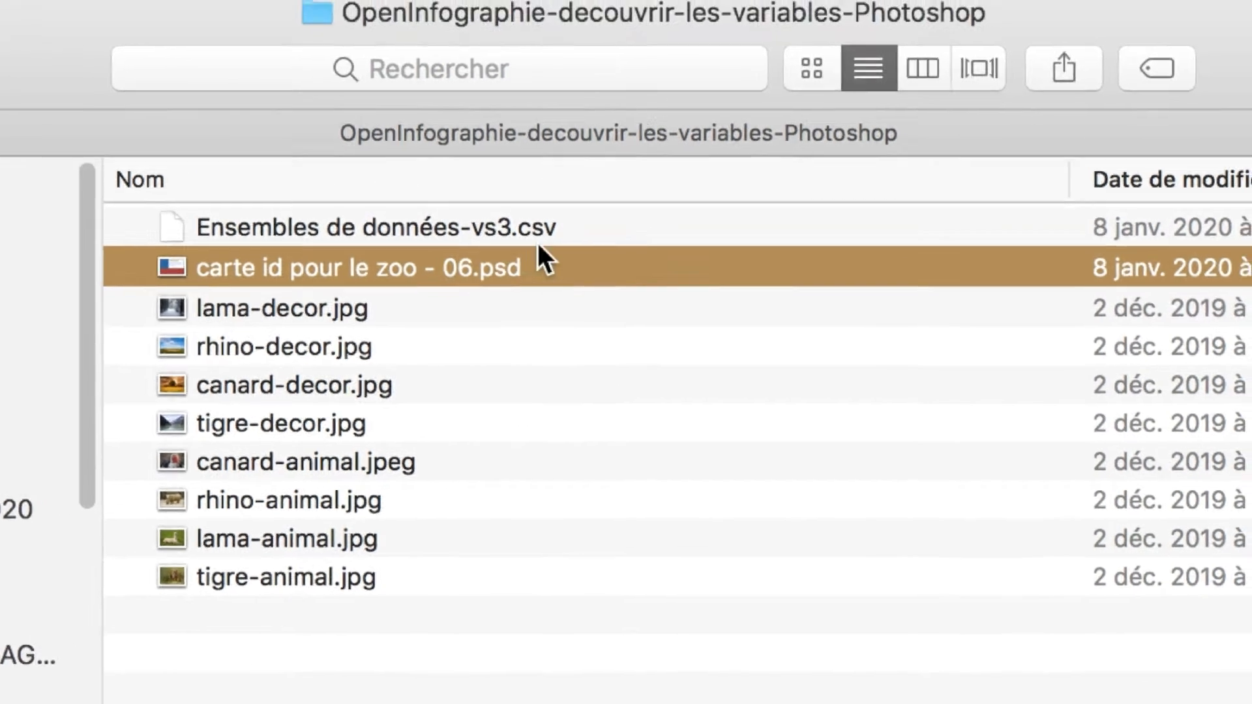
left_click(549, 209)
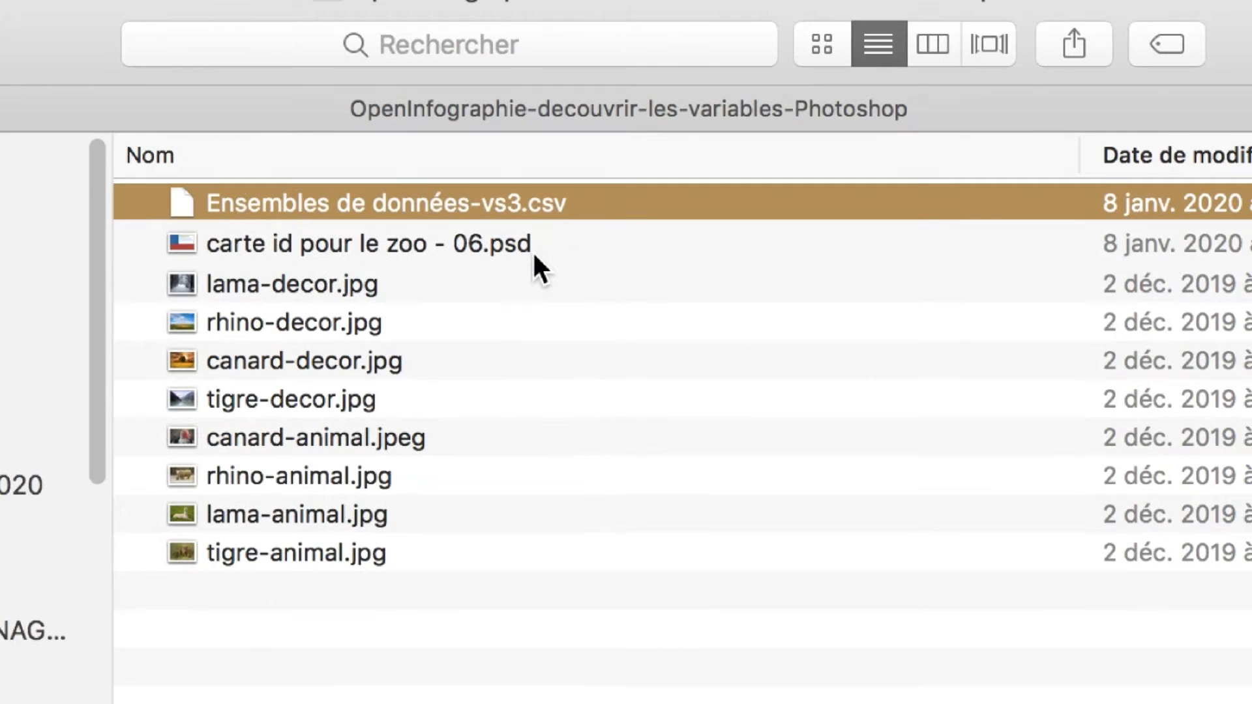
left_click(587, 221)
left_click(579, 185)
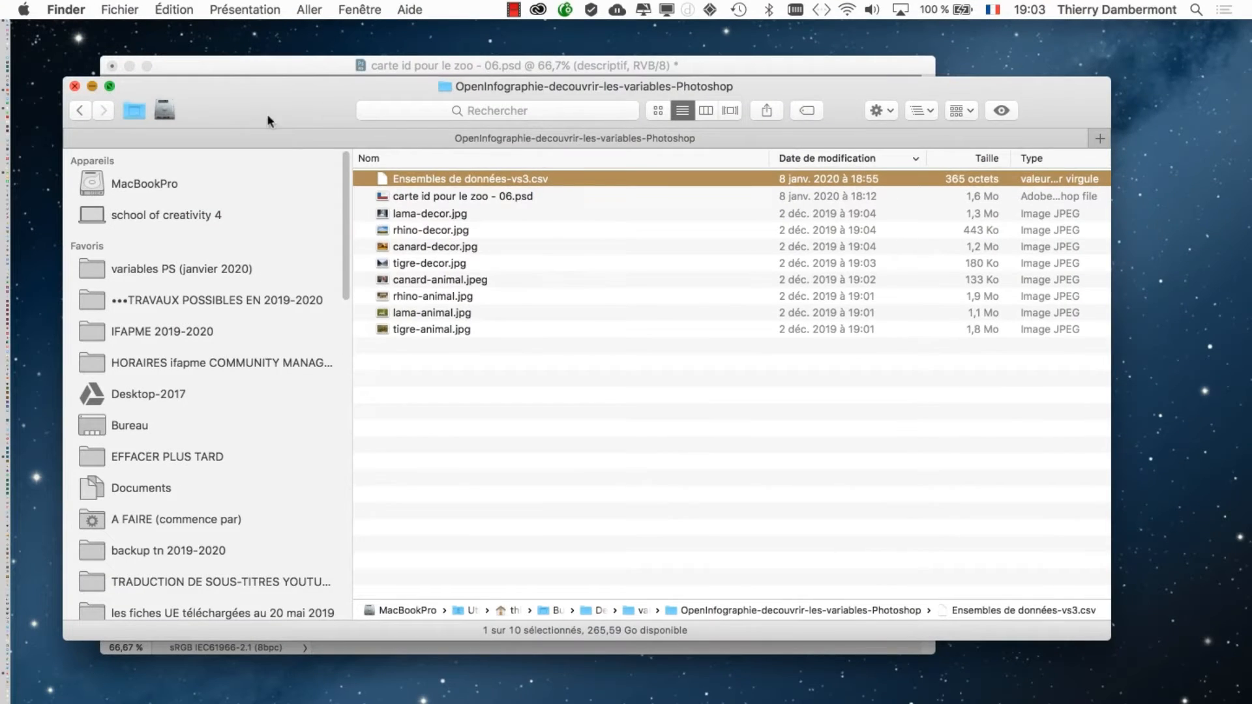
- Close the Finder window, return to the zoo card in Photoshop and bring up its variable data sets (Ensembles de données) beside the artwork
key("super+w")
left_click(312, 63)
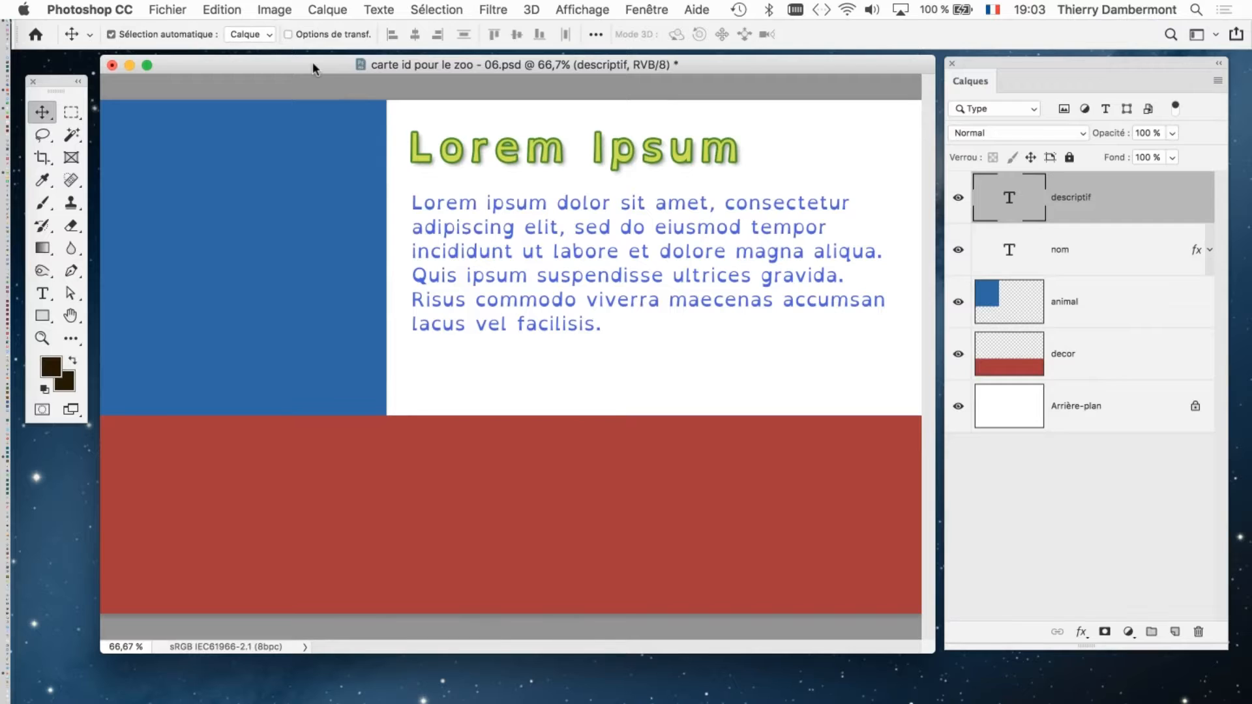
left_click(274, 10)
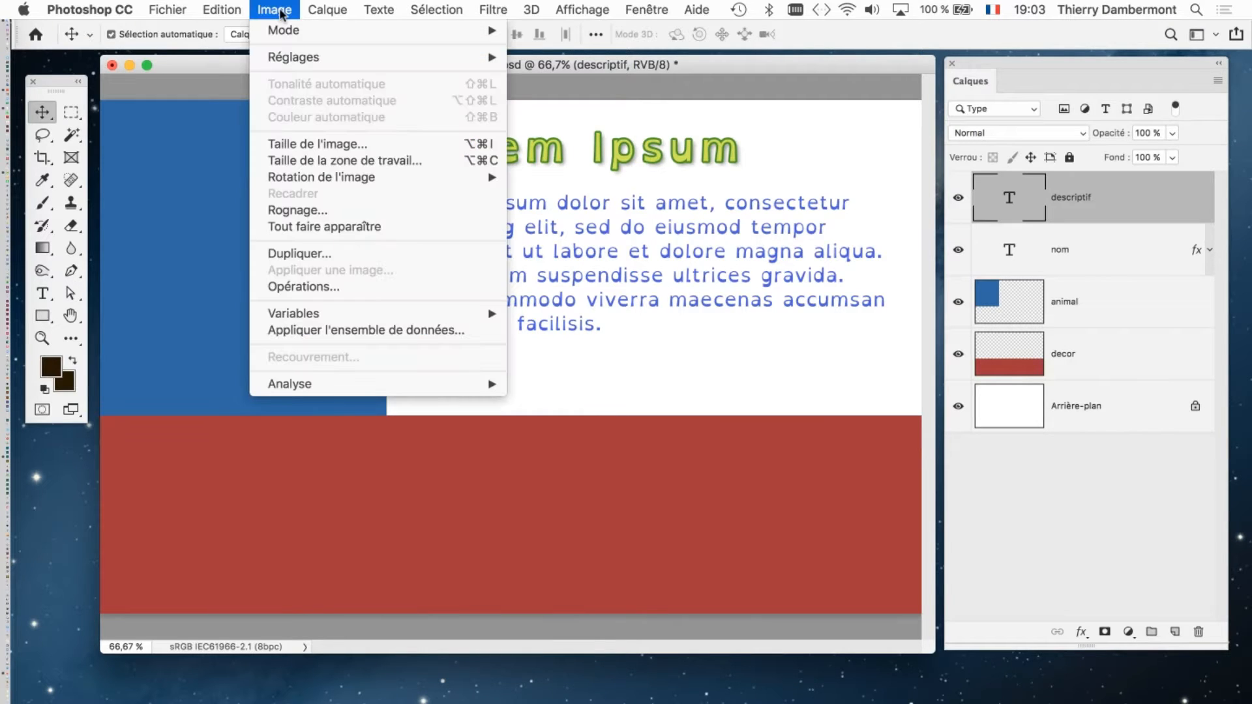
mouse_move(335, 318)
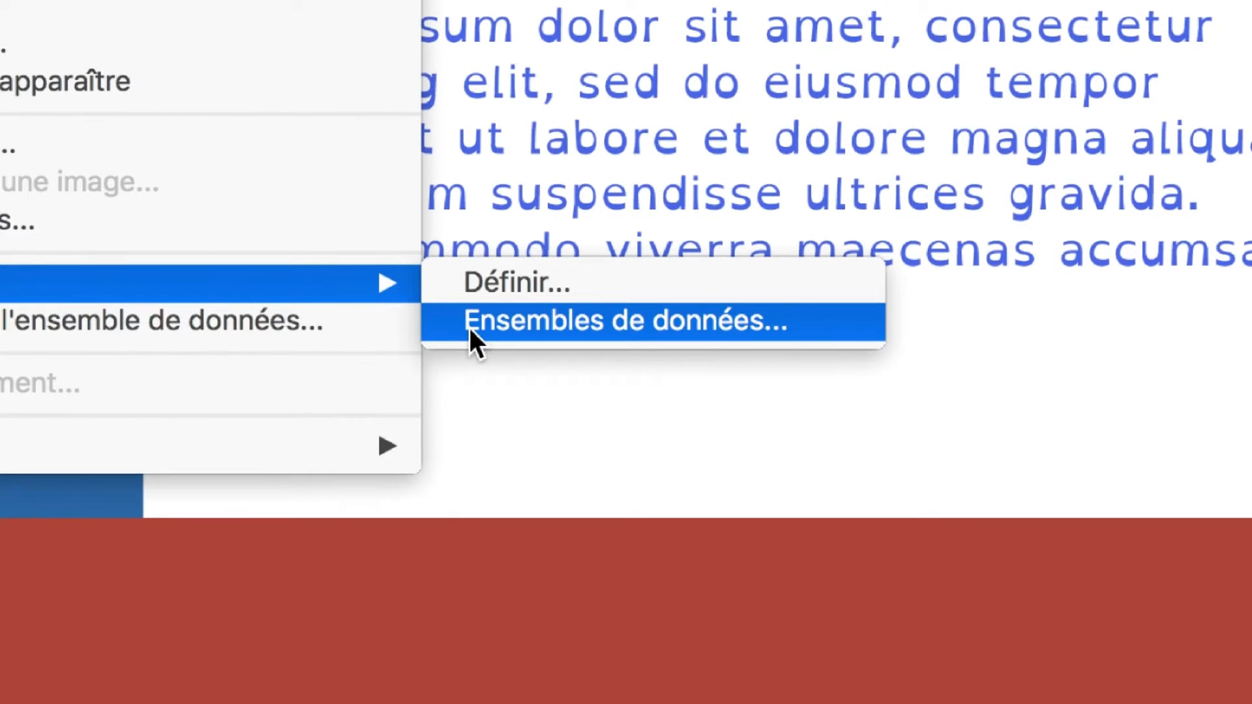
left_click(470, 327)
left_click_drag(529, 252, 692, 310)
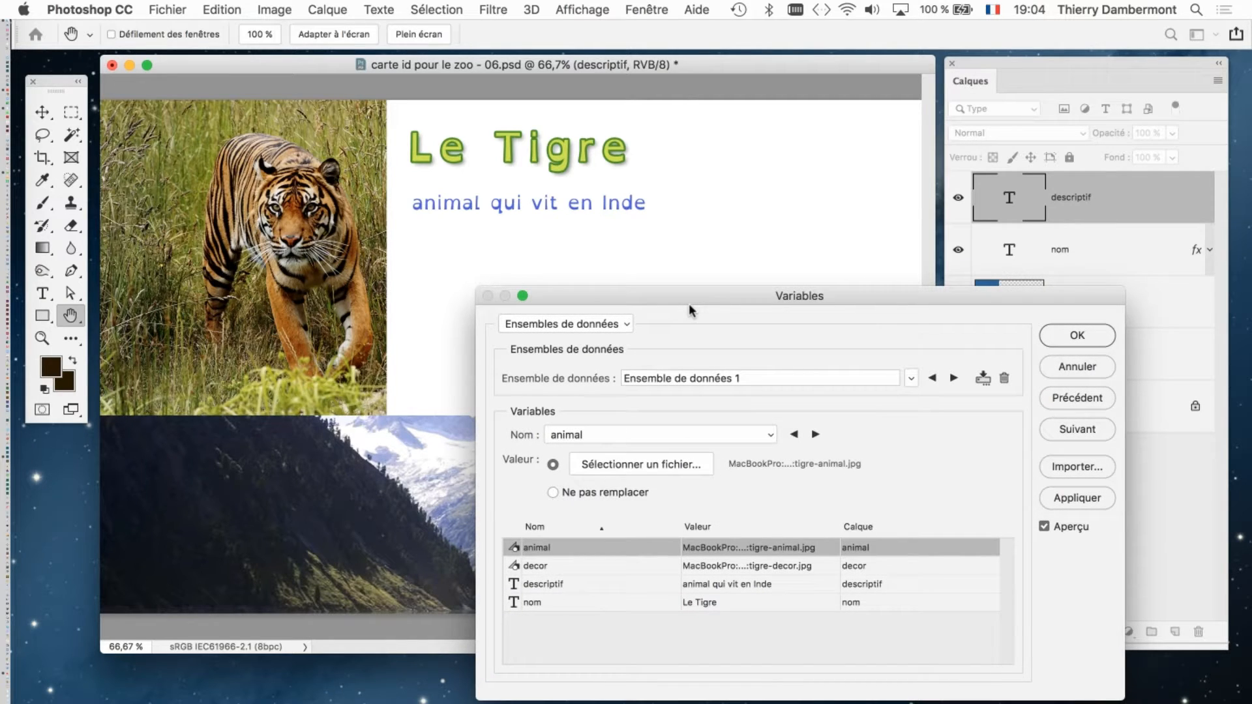
key("alt")
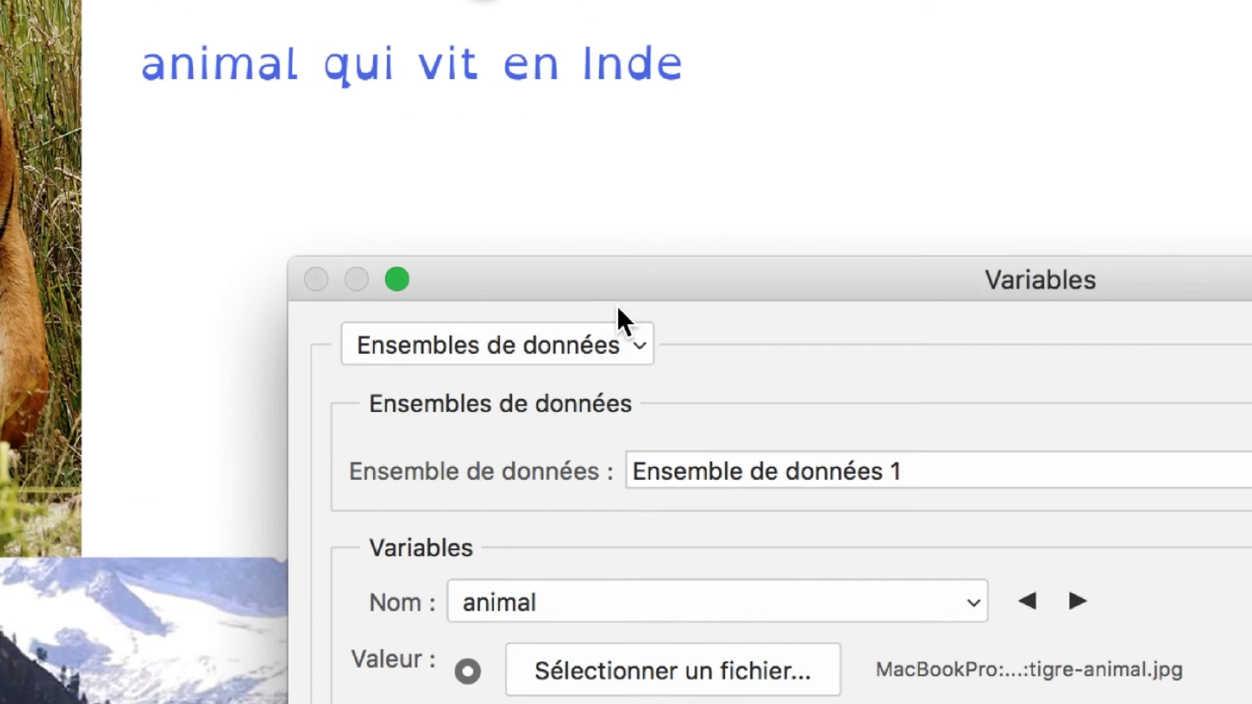
left_click(615, 321)
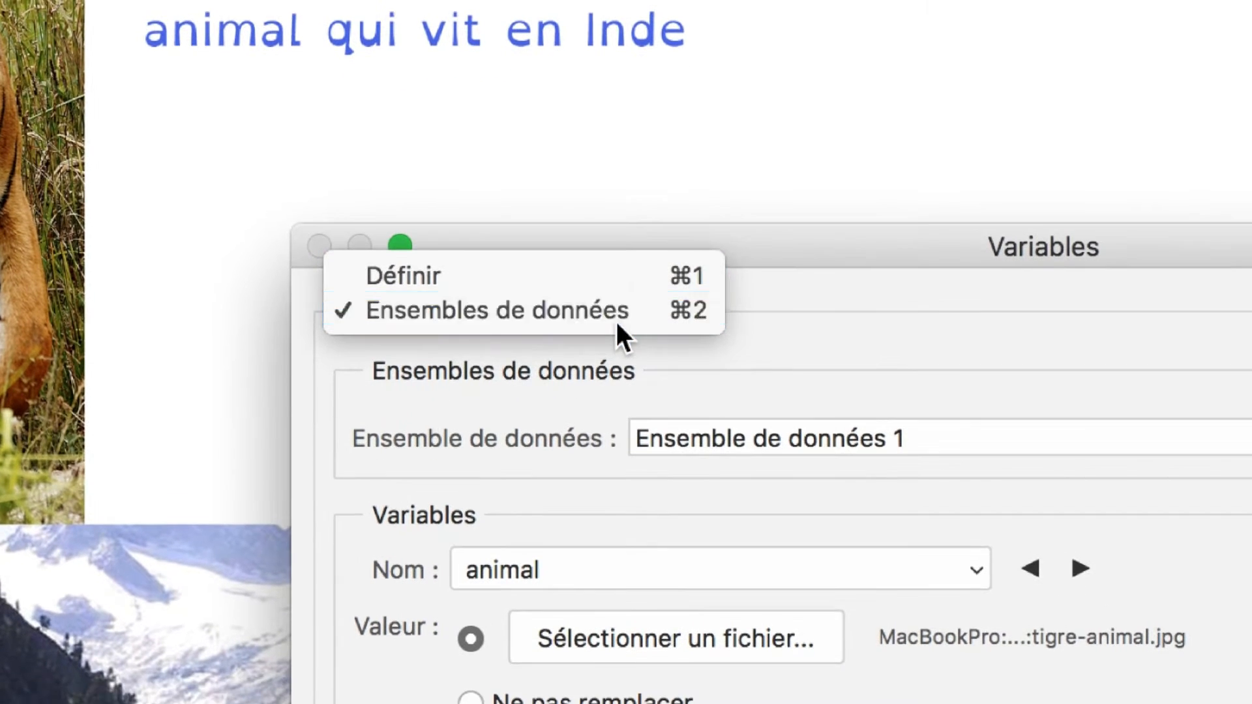
left_click(617, 323)
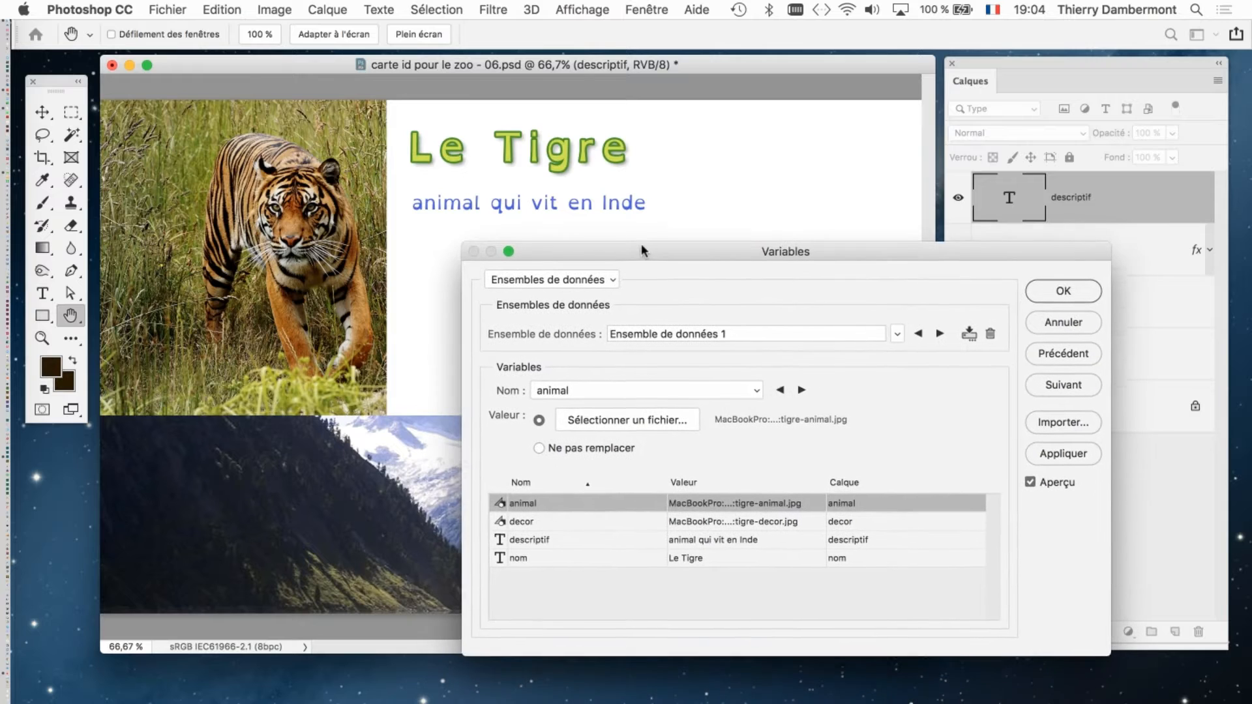
left_click_drag(641, 244, 585, 124)
- Start a data set import and choose Ensembles de données-vs3.csv from the OpenInfographie-decouvrir-les-variables-Photoshop folder inside variables PS (janvier 2020)
key("alt")
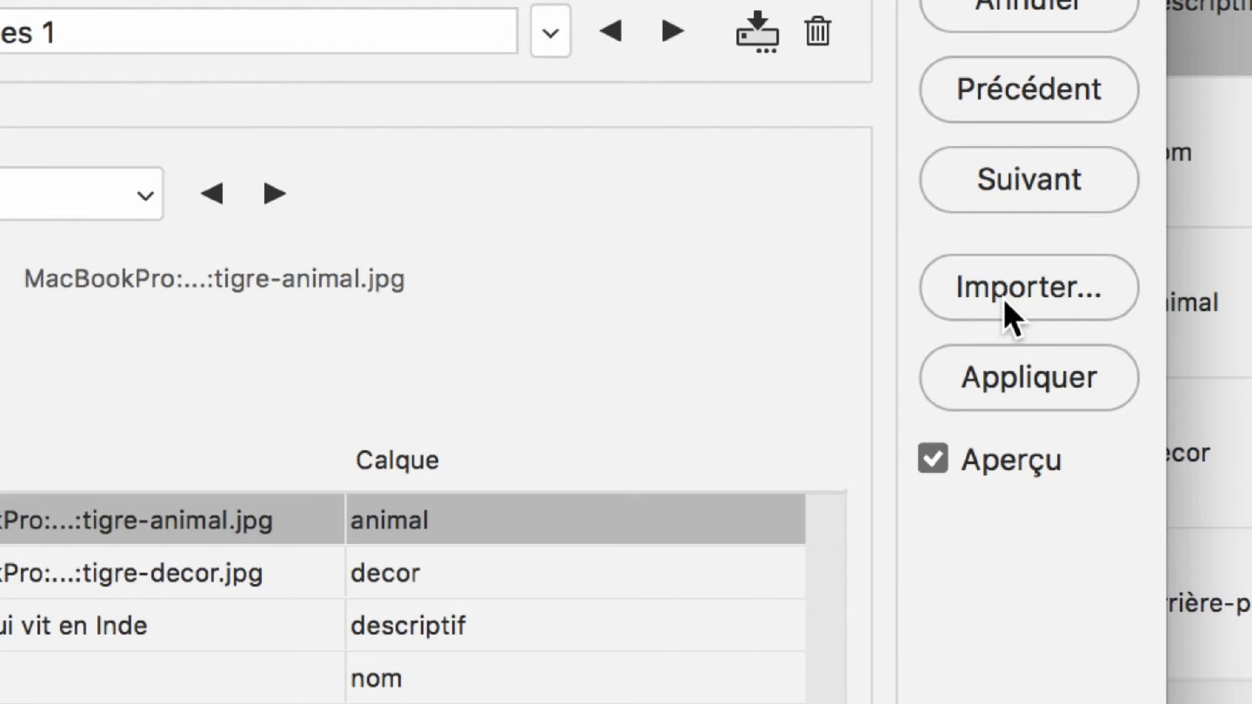
left_click(1011, 312)
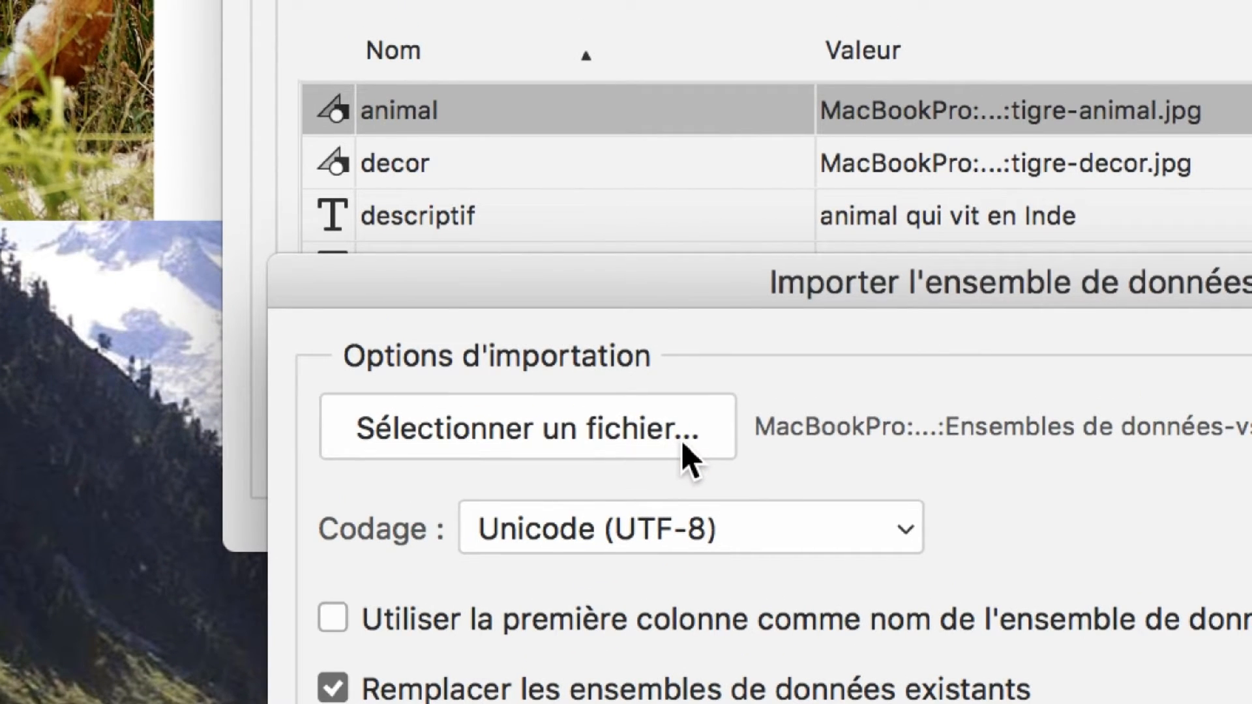
left_click(668, 420)
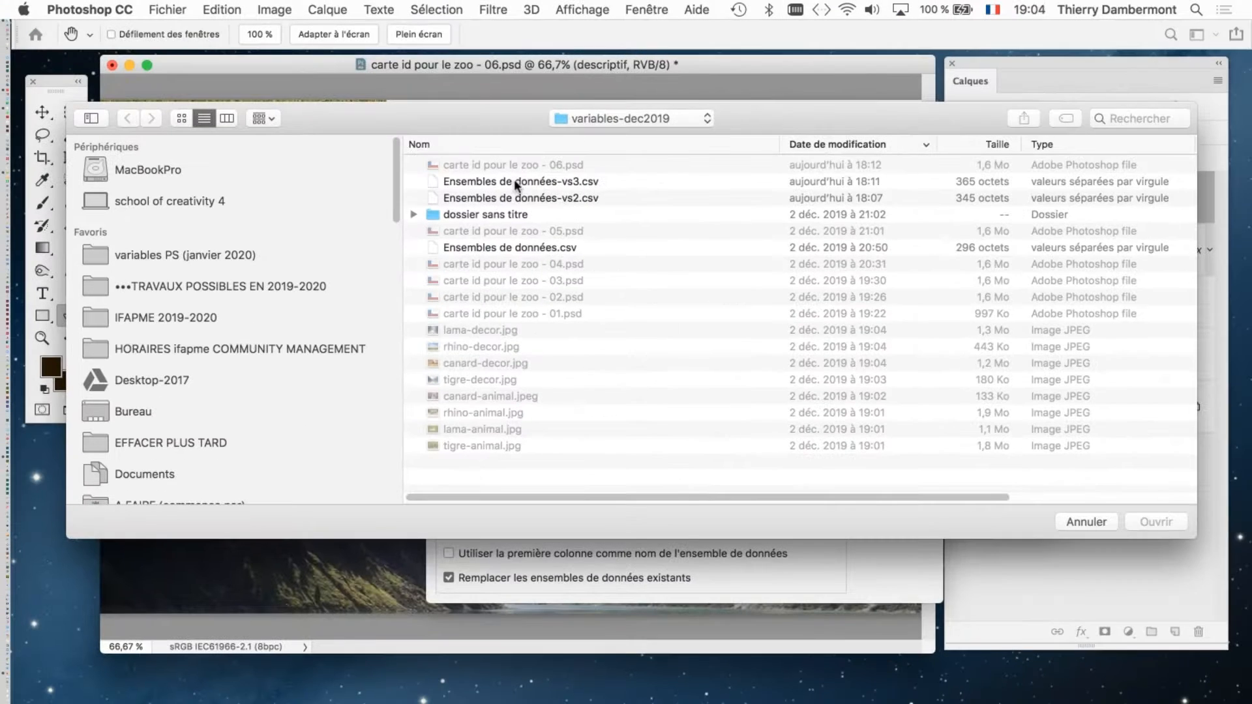
left_click(605, 119)
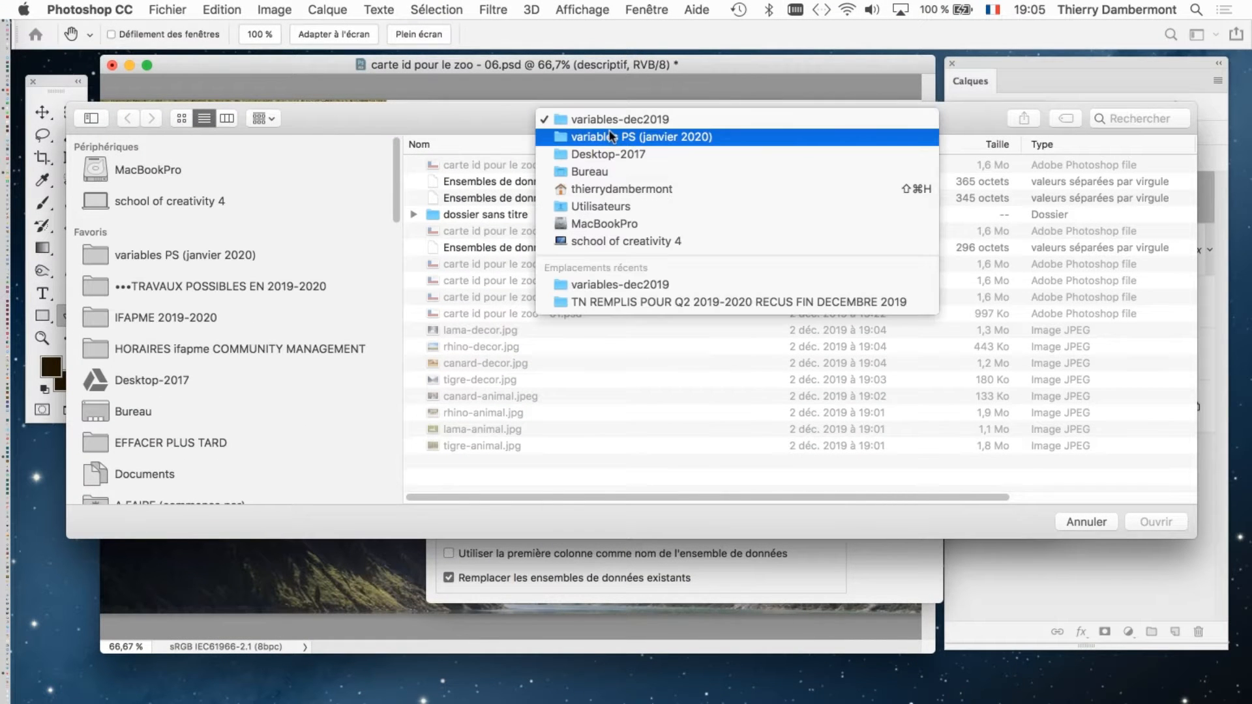
left_click(618, 137)
double_click(546, 164)
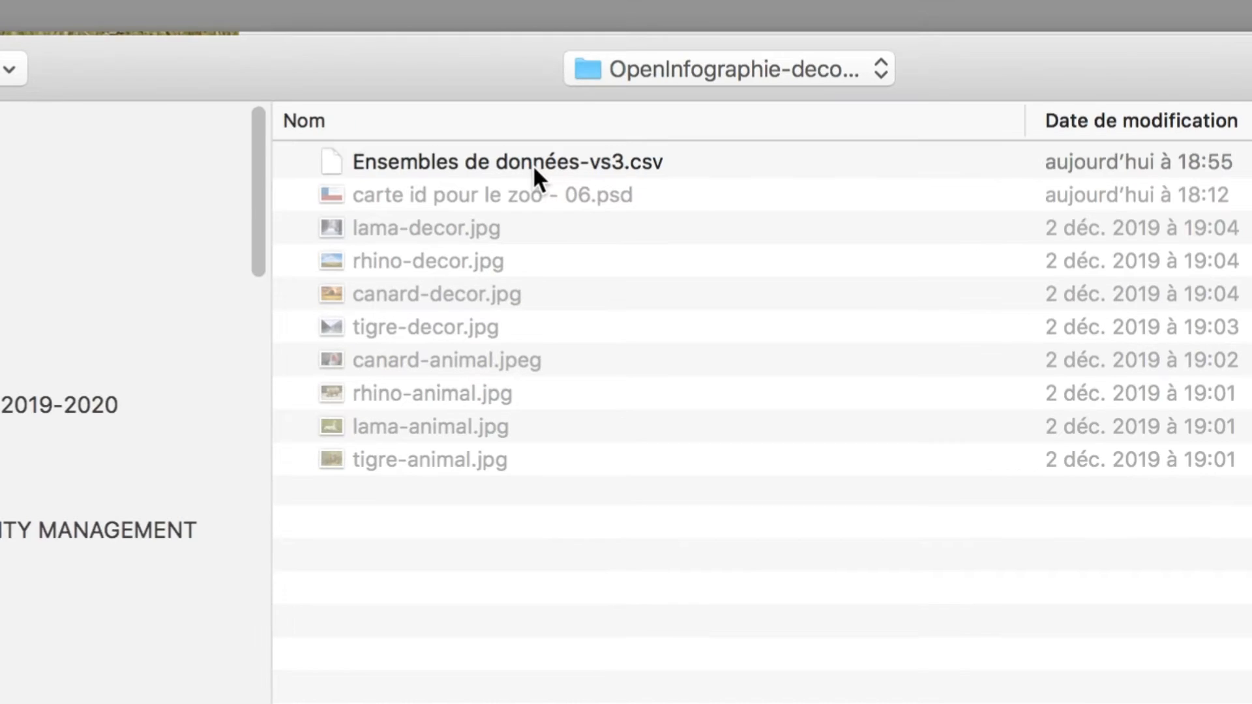
left_click(534, 165)
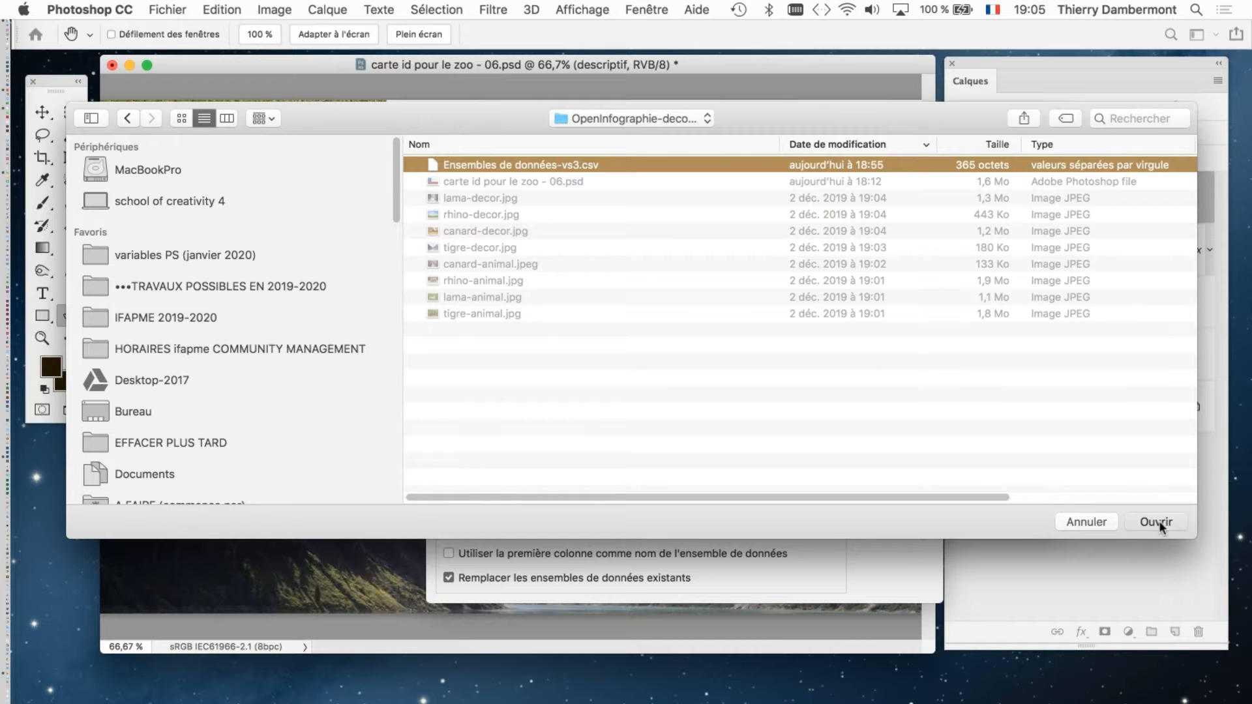
left_click(1158, 520)
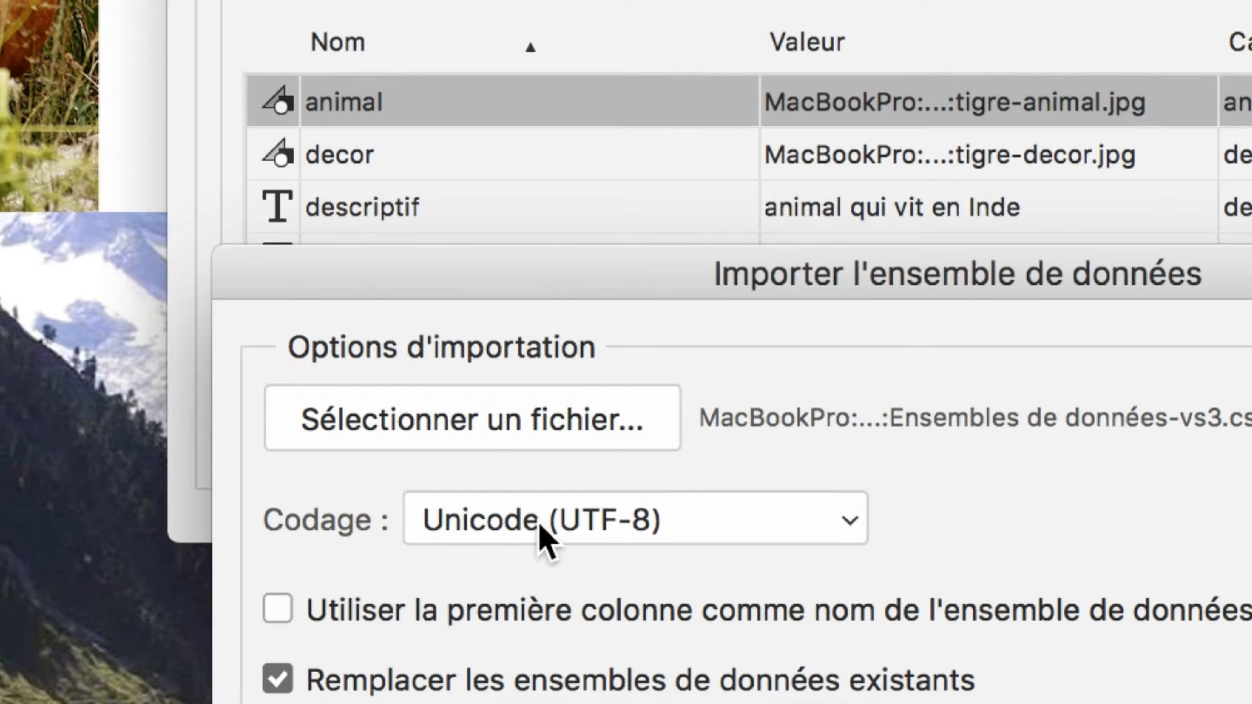
- Import the CSV with Unicode (UTF-8) encoding, replacing the existing data sets
left_click(542, 522)
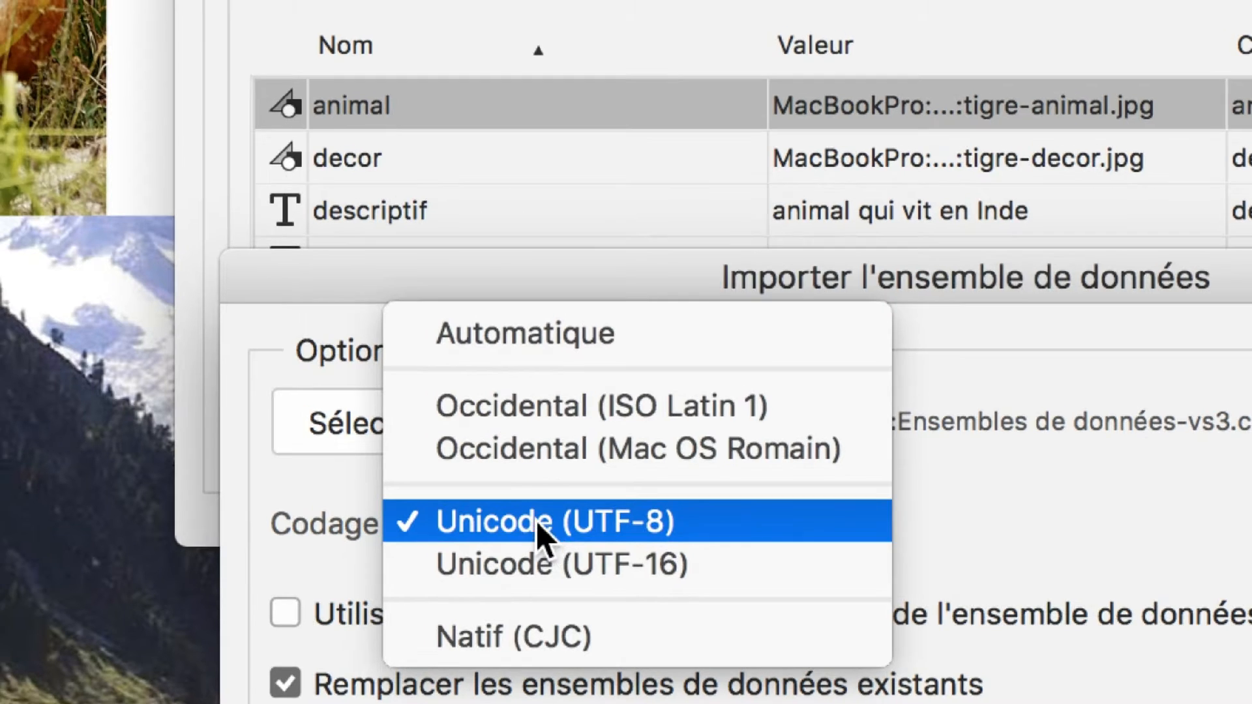
left_click(545, 525)
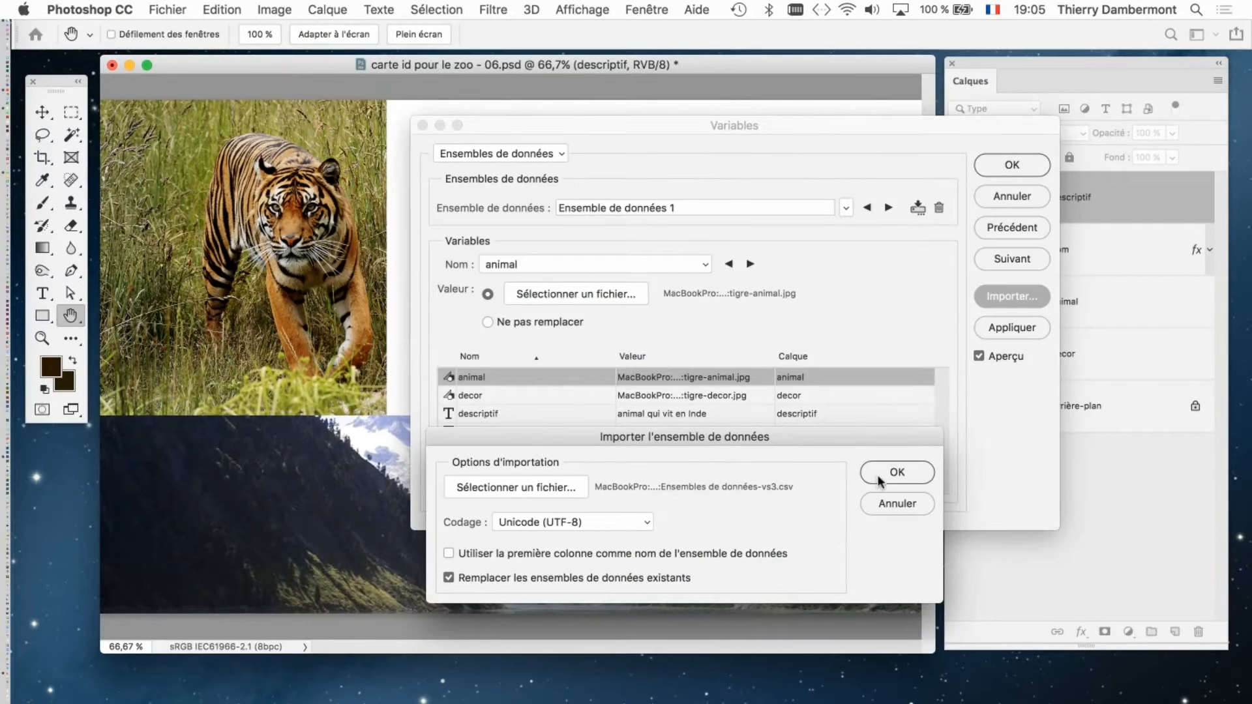
left_click(881, 475)
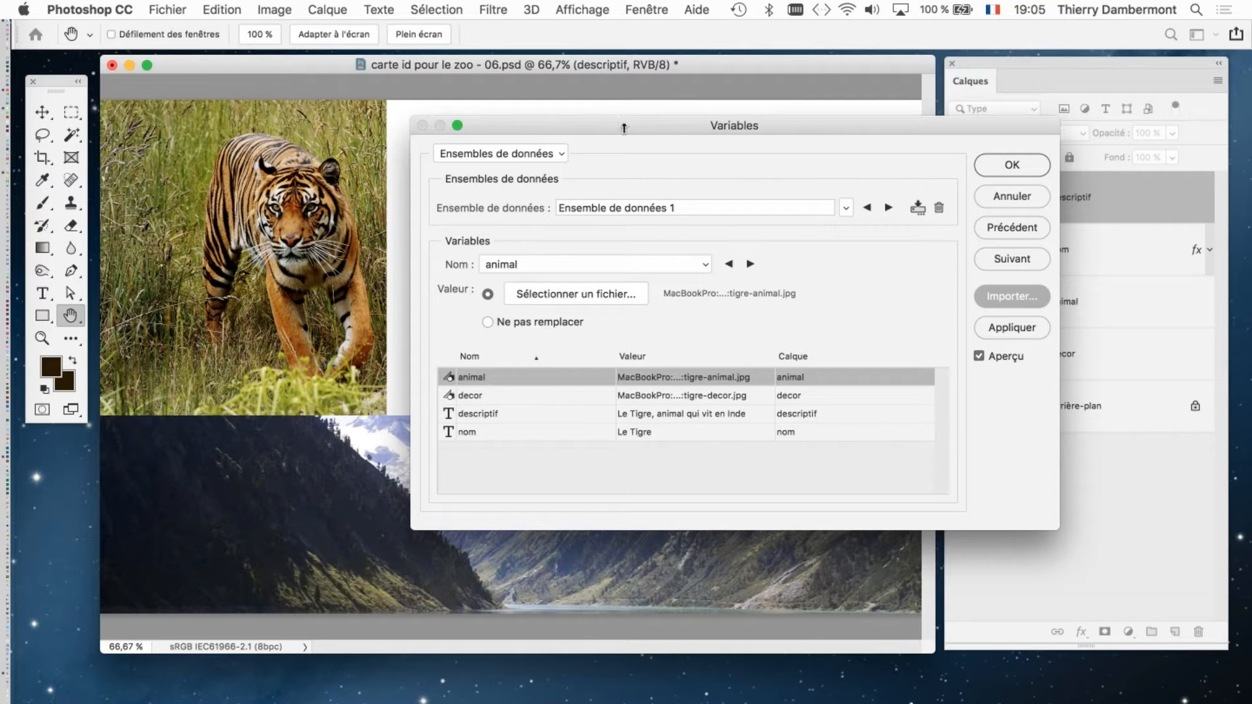
- Go through the variables of Ensemble de données 1 in turn: animal, decor, descriptif and nom
key("alt")
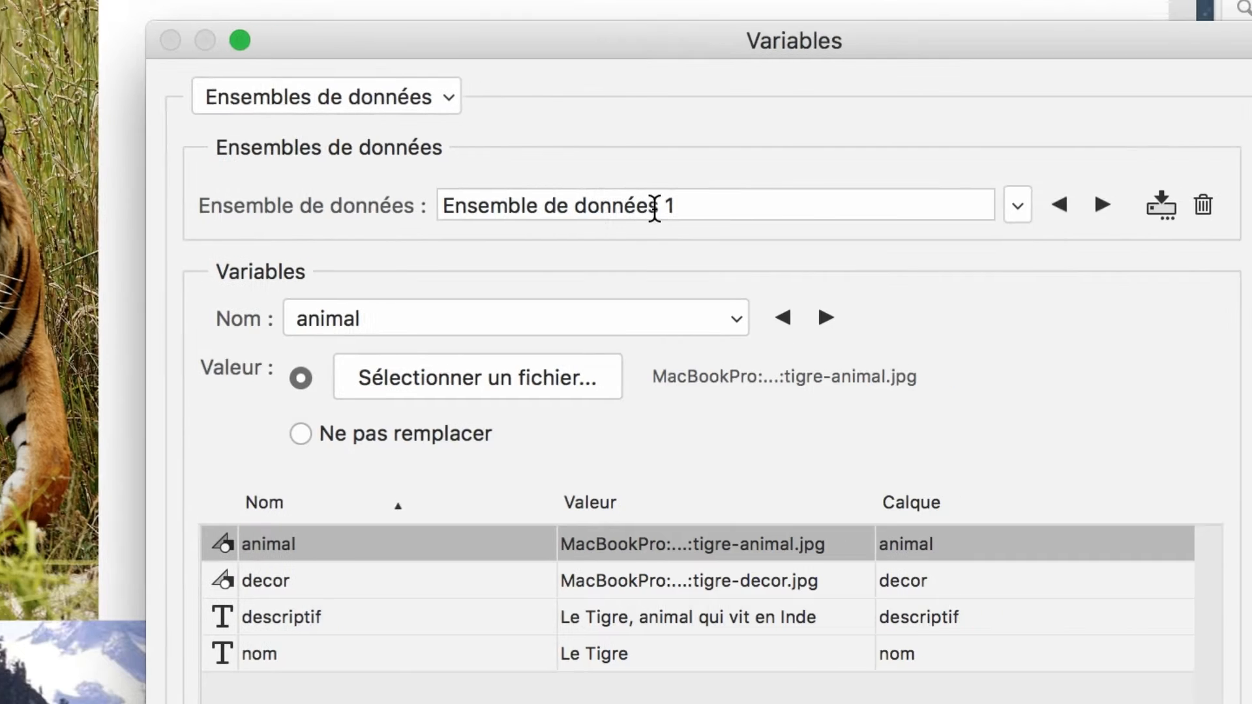
key("alt")
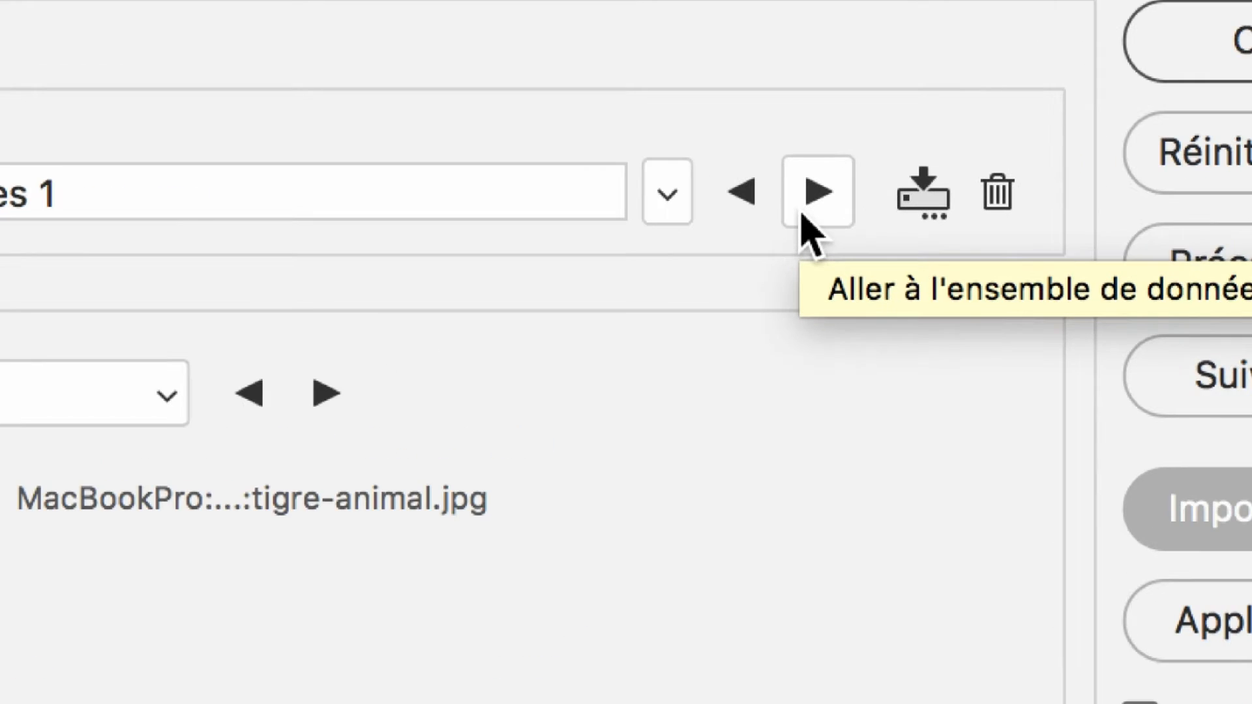
key("alt")
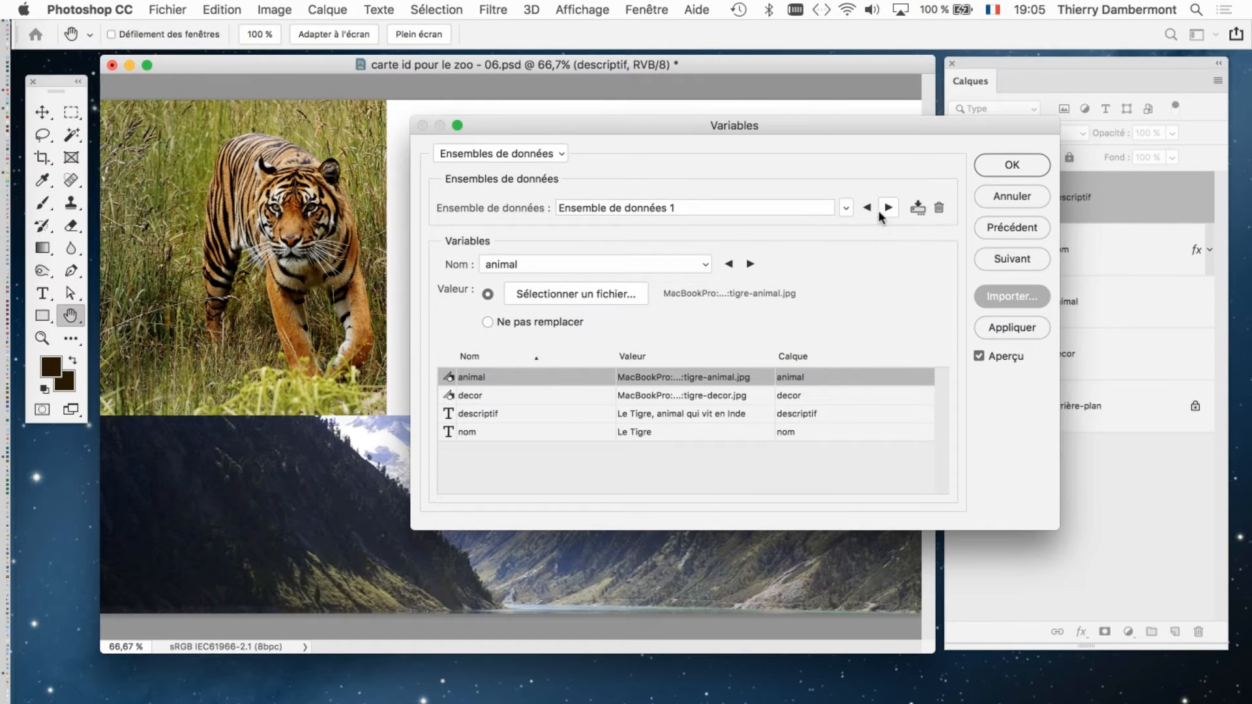
left_click_drag(808, 125, 927, 84)
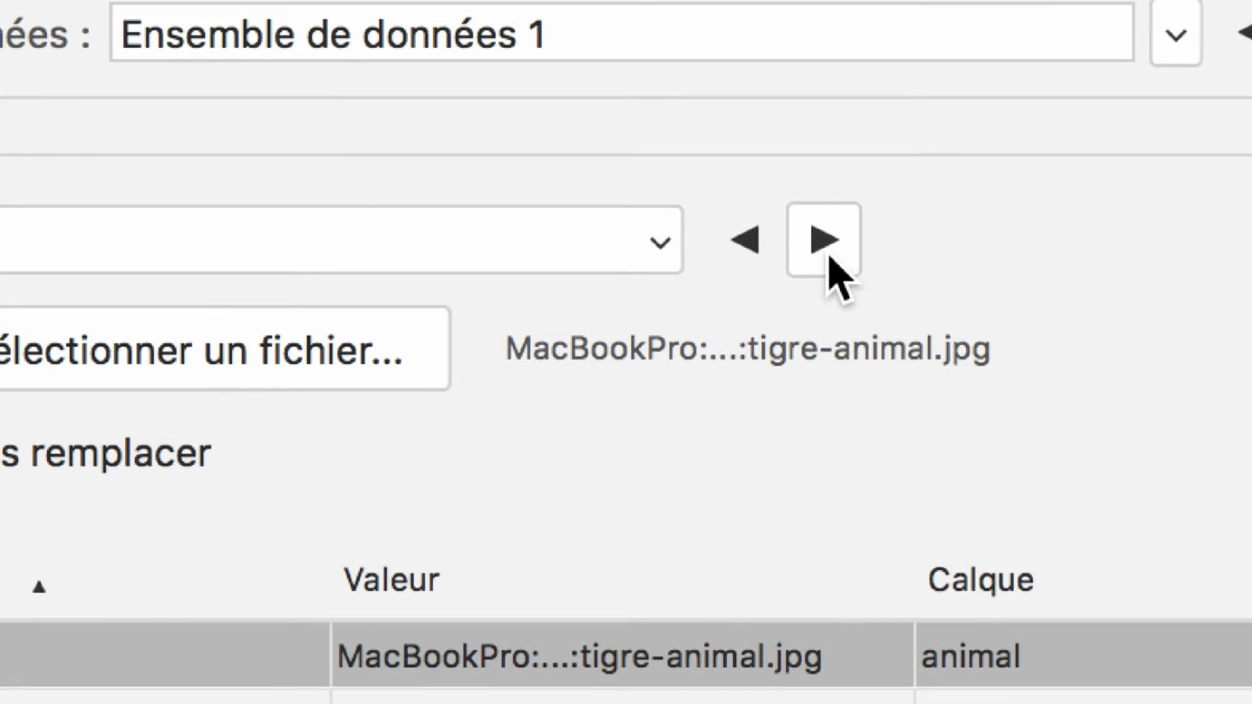
left_click(810, 247)
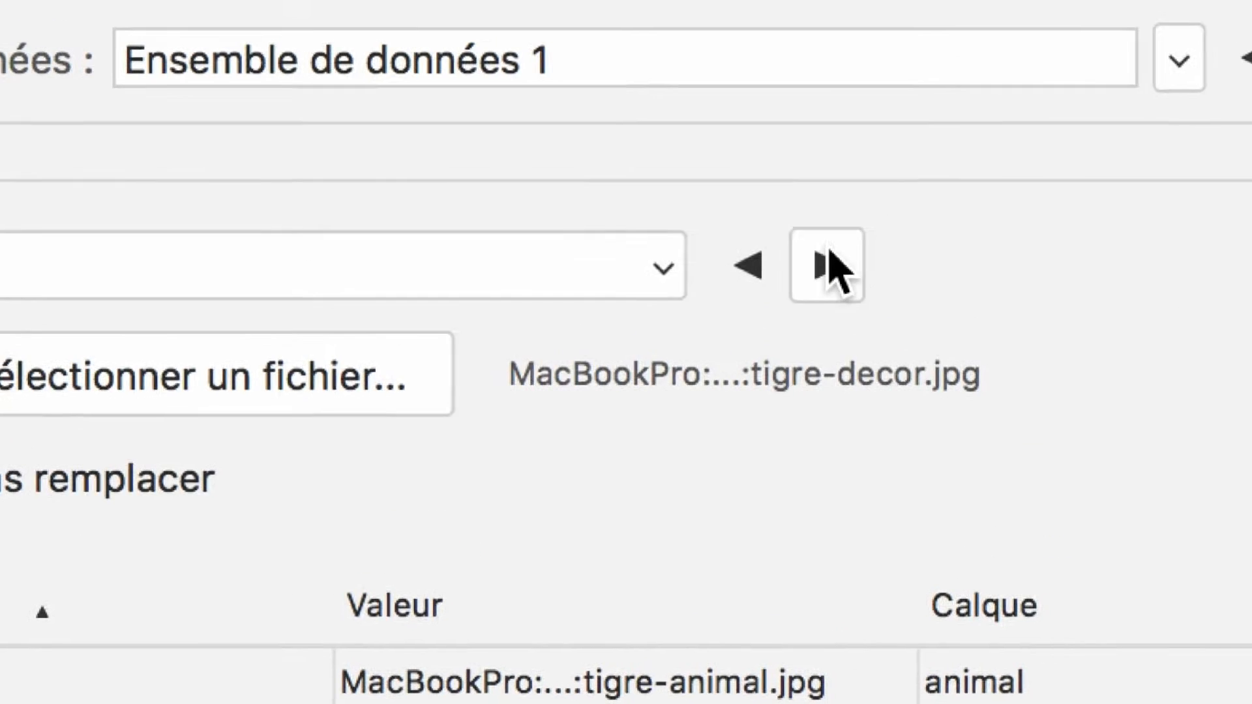
left_click(828, 256)
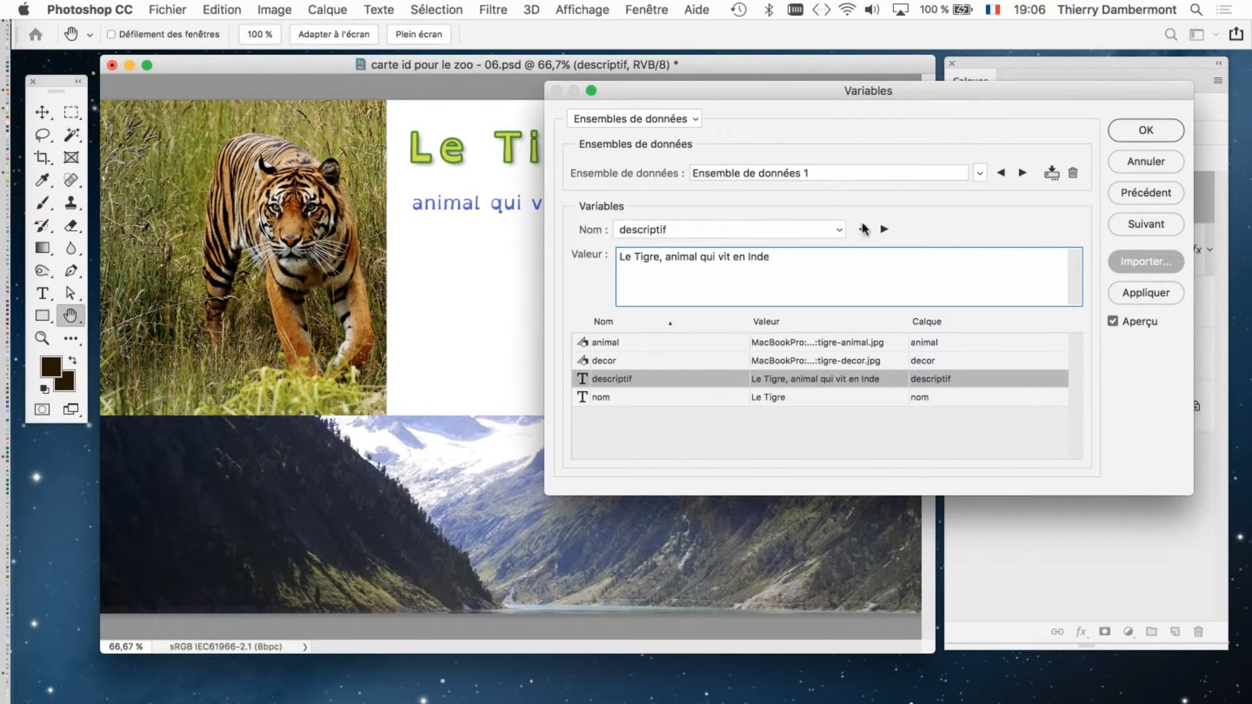
left_click(884, 229)
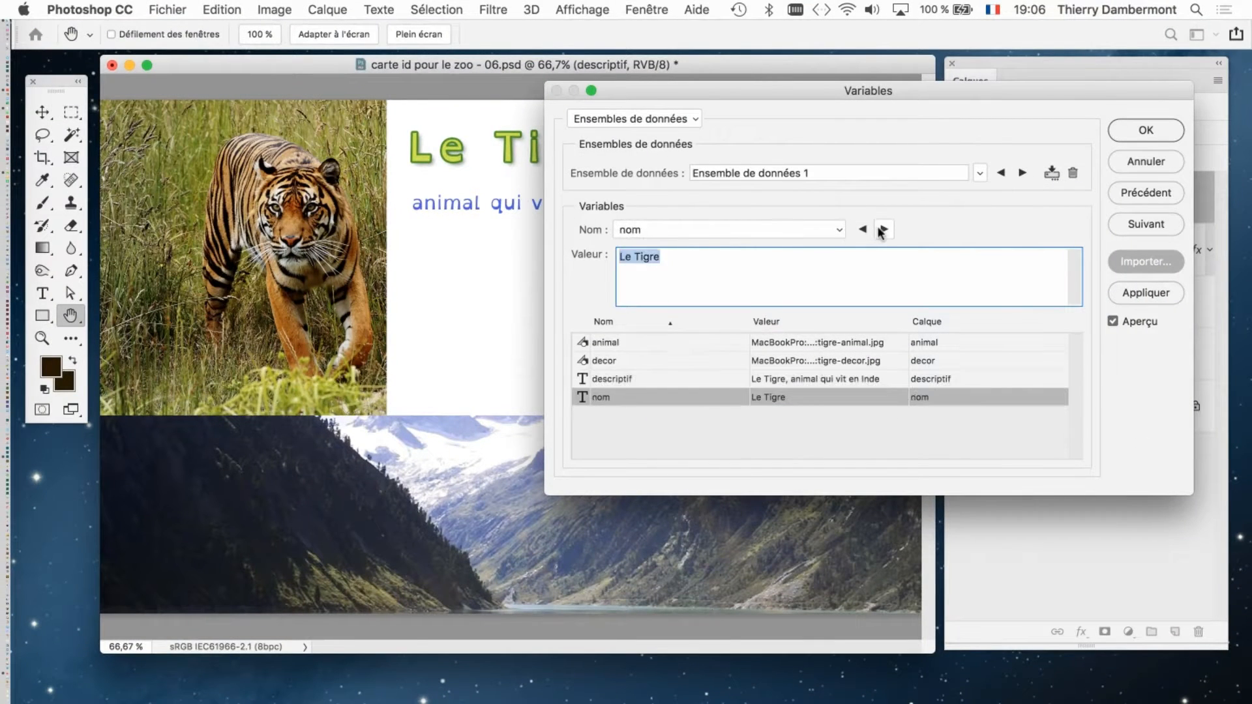
- Preview the tiger, duck, llama and rhino data sets on the card, finish on Ensemble de données 1, and cancel the Variables dialog
left_click(1022, 173)
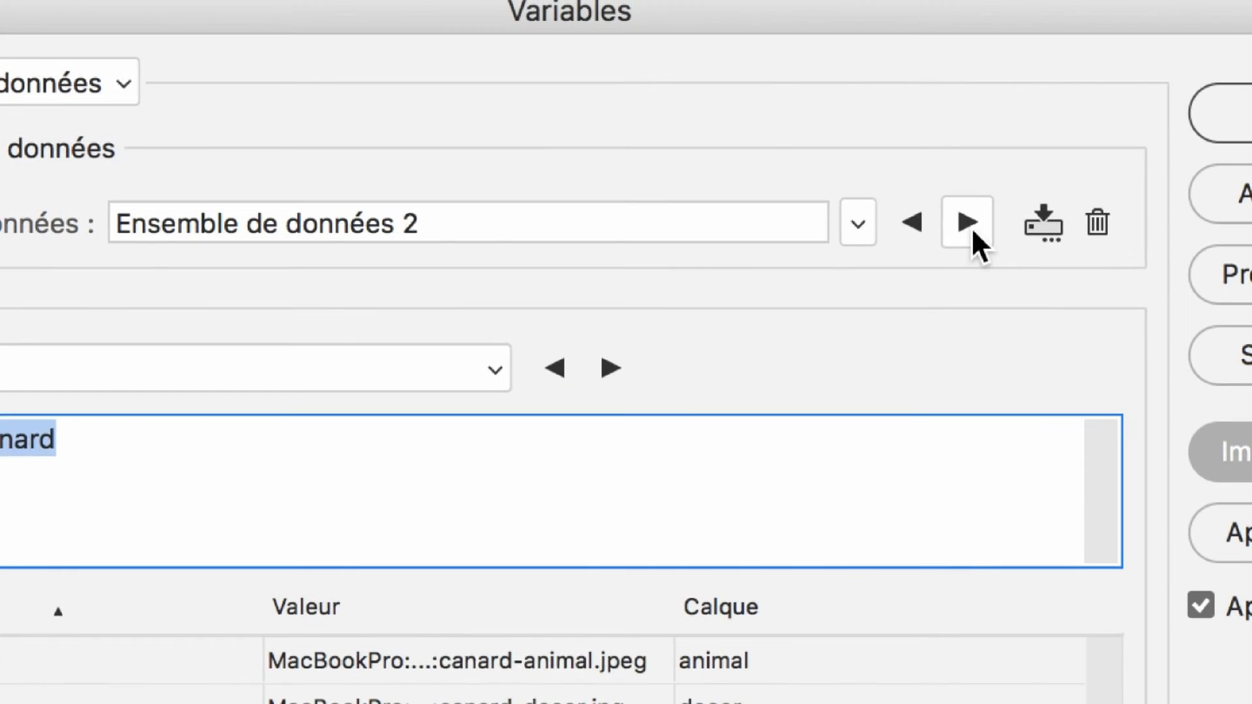
left_click(968, 223)
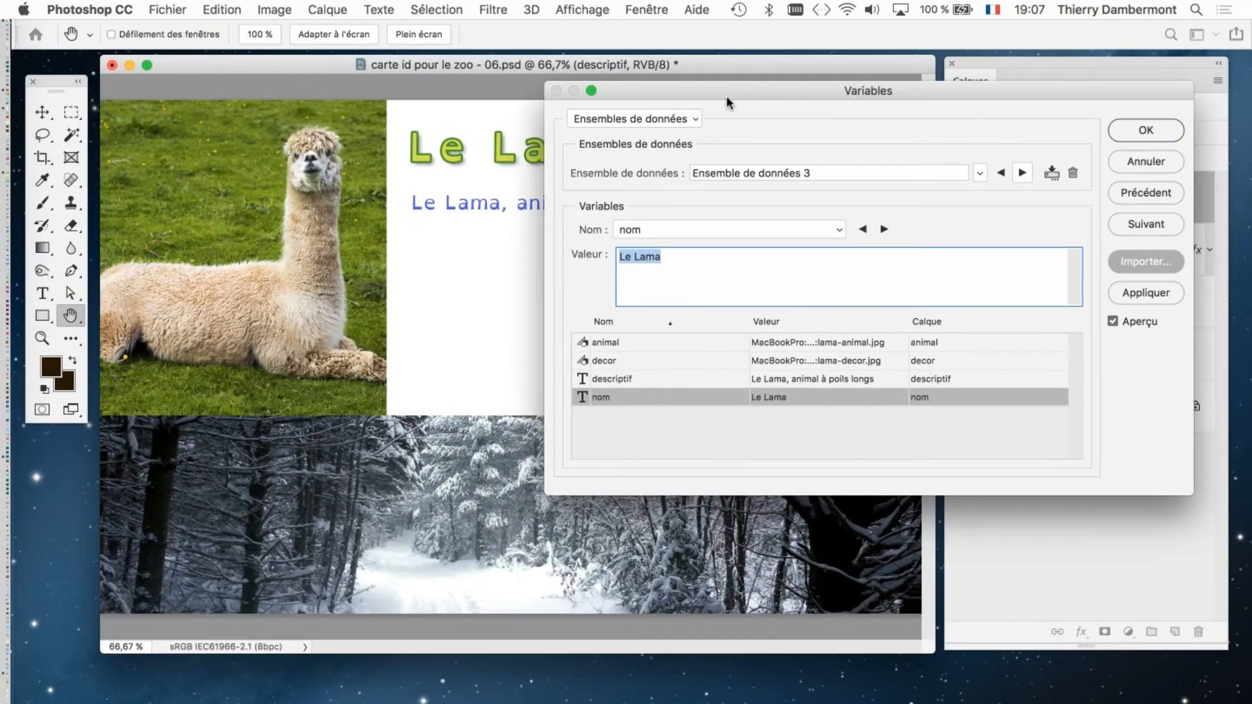
left_click_drag(726, 95, 769, 293)
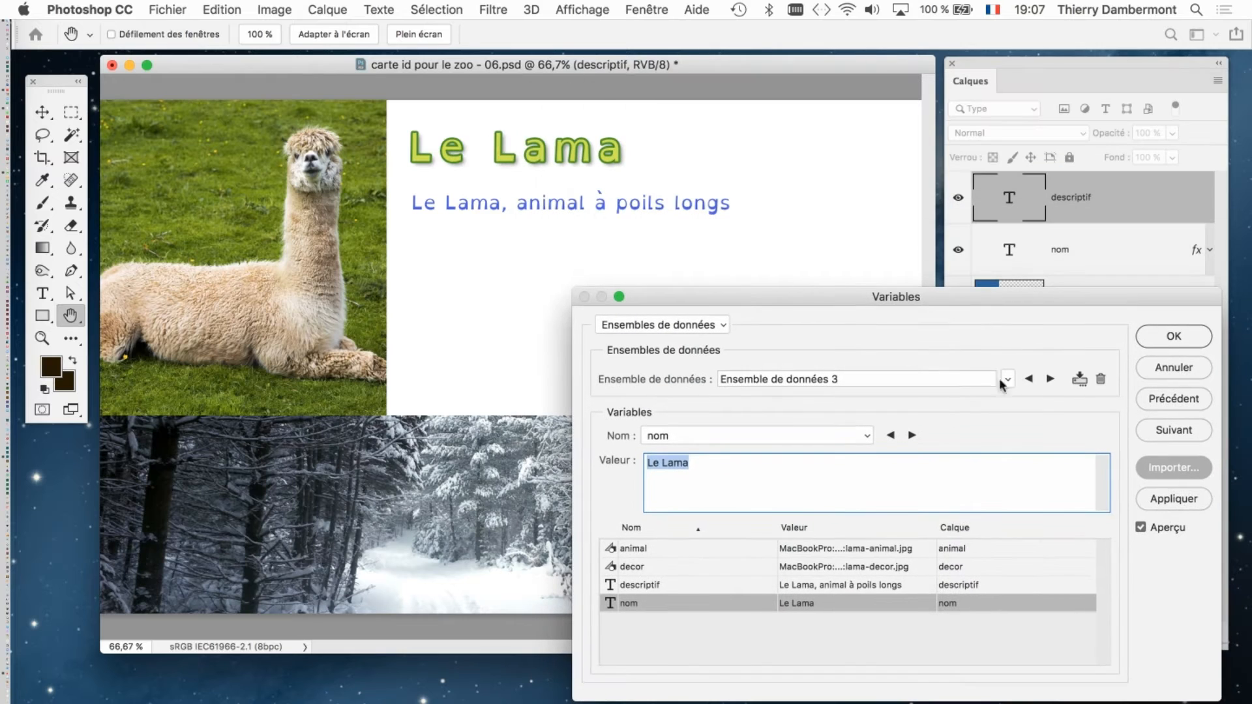
left_click(1050, 379)
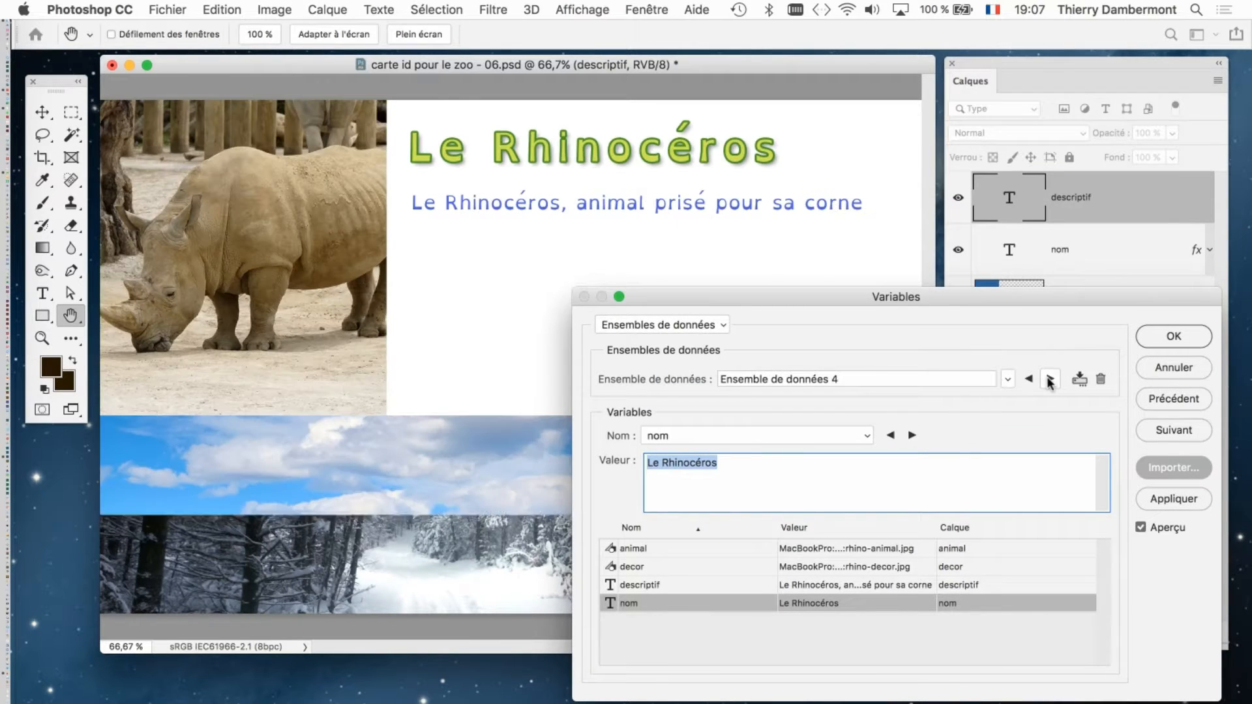
left_click(1050, 379)
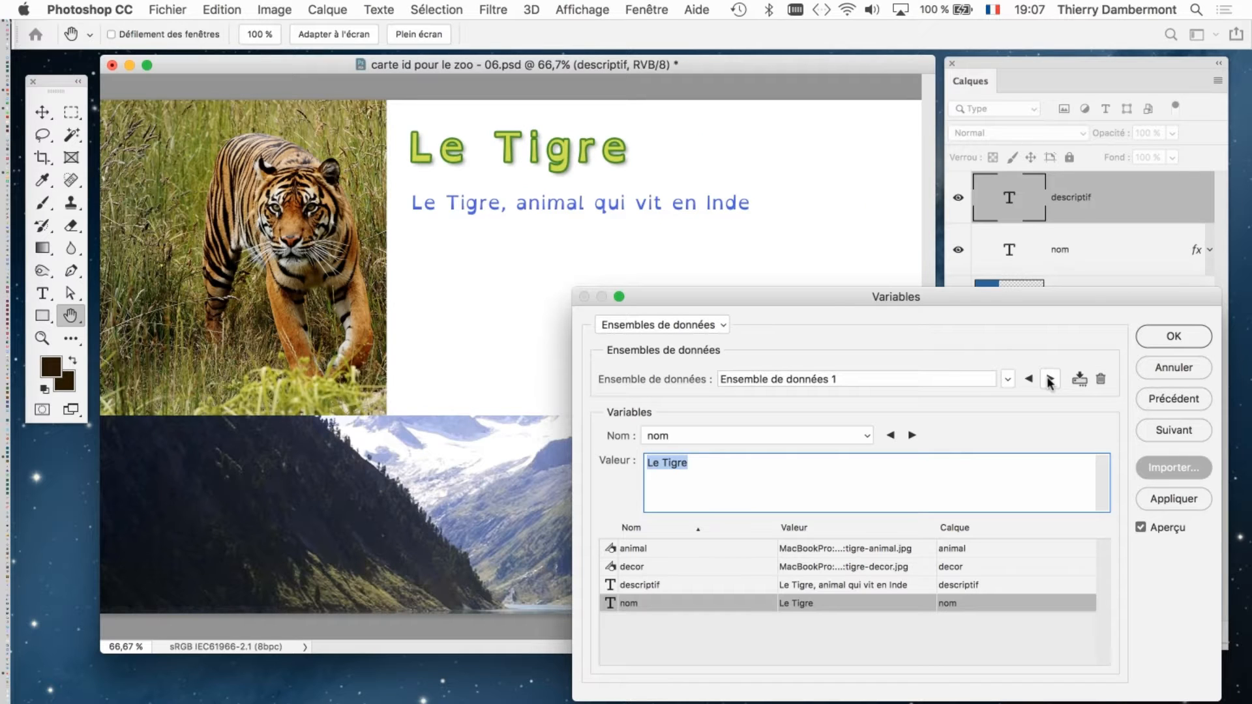
left_click(1050, 380)
left_click(1050, 379)
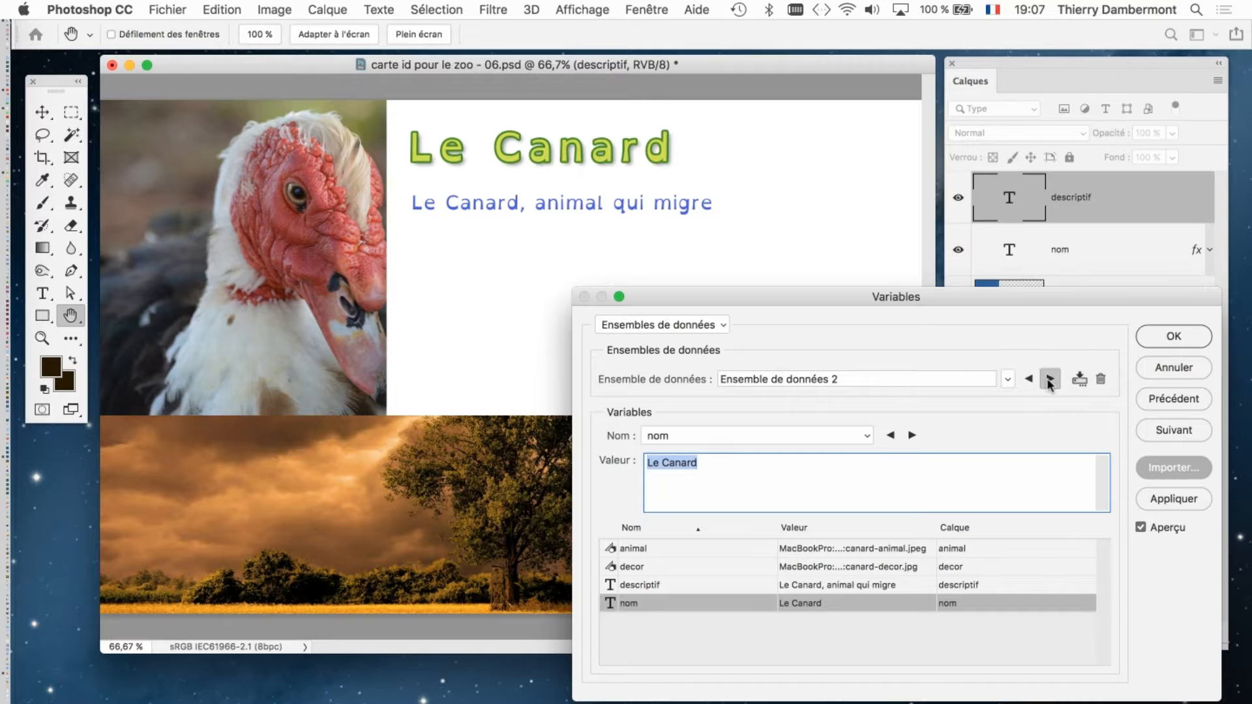
left_click(1050, 380)
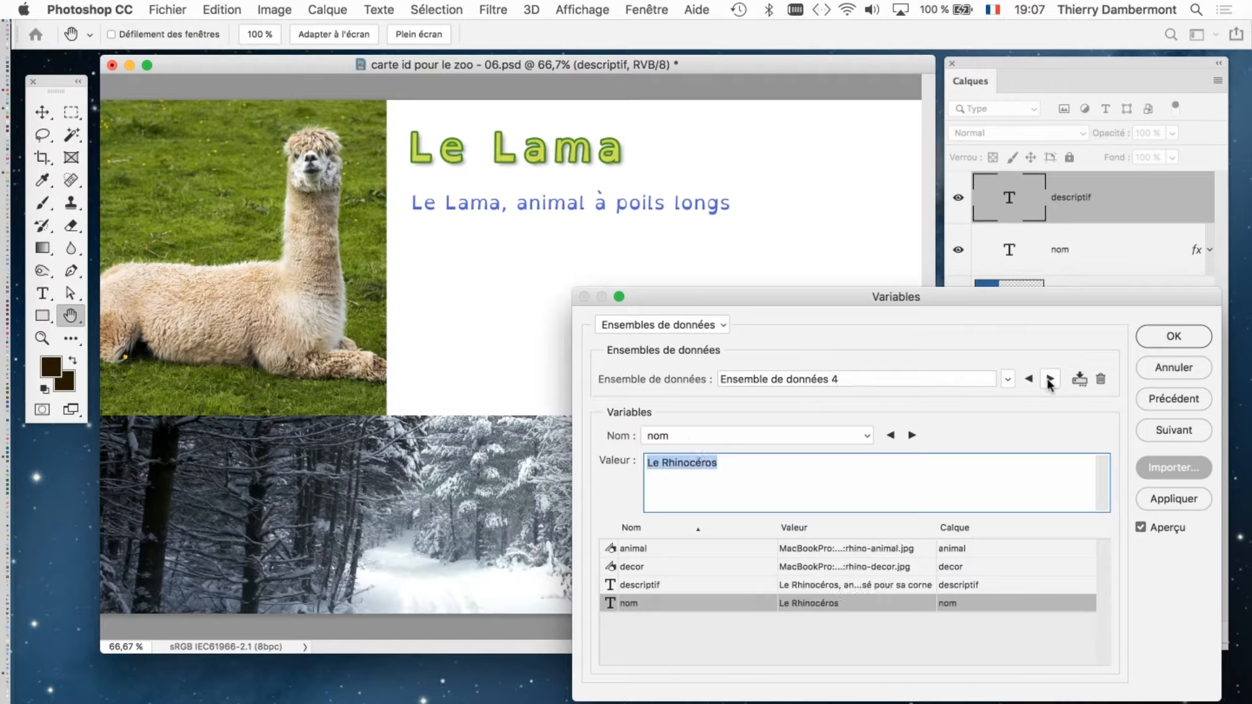
left_click(1050, 380)
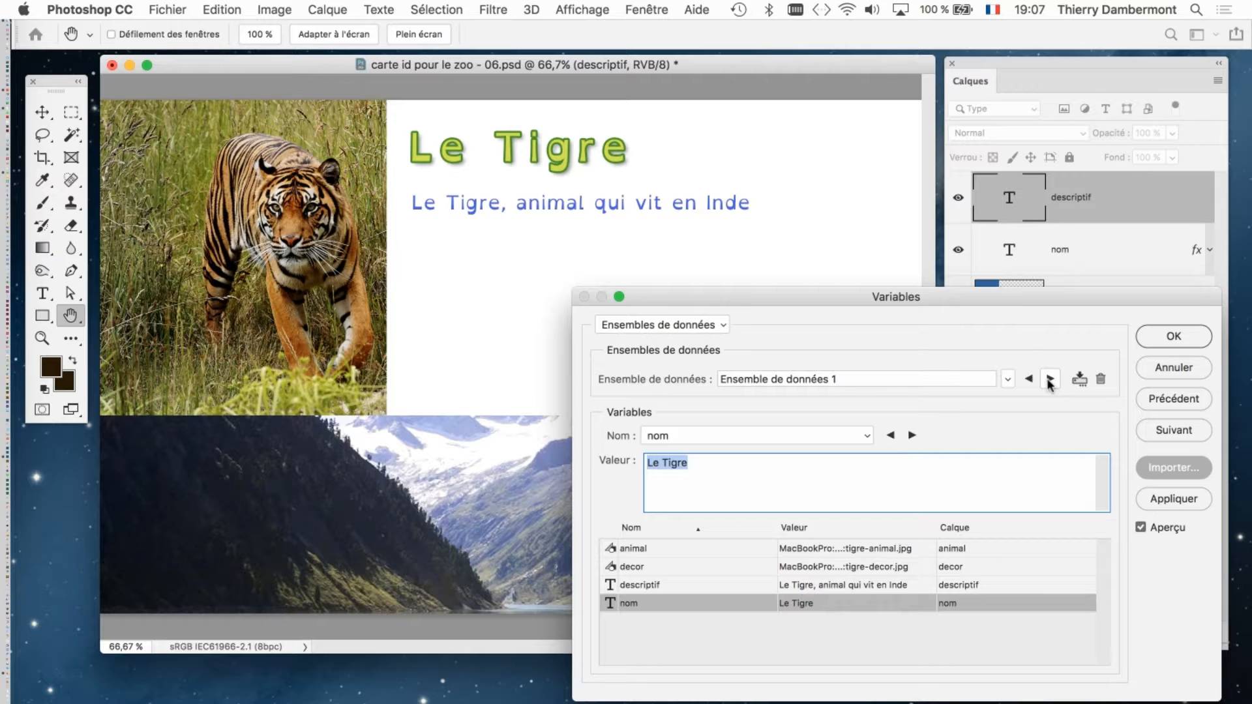
left_click(1174, 367)
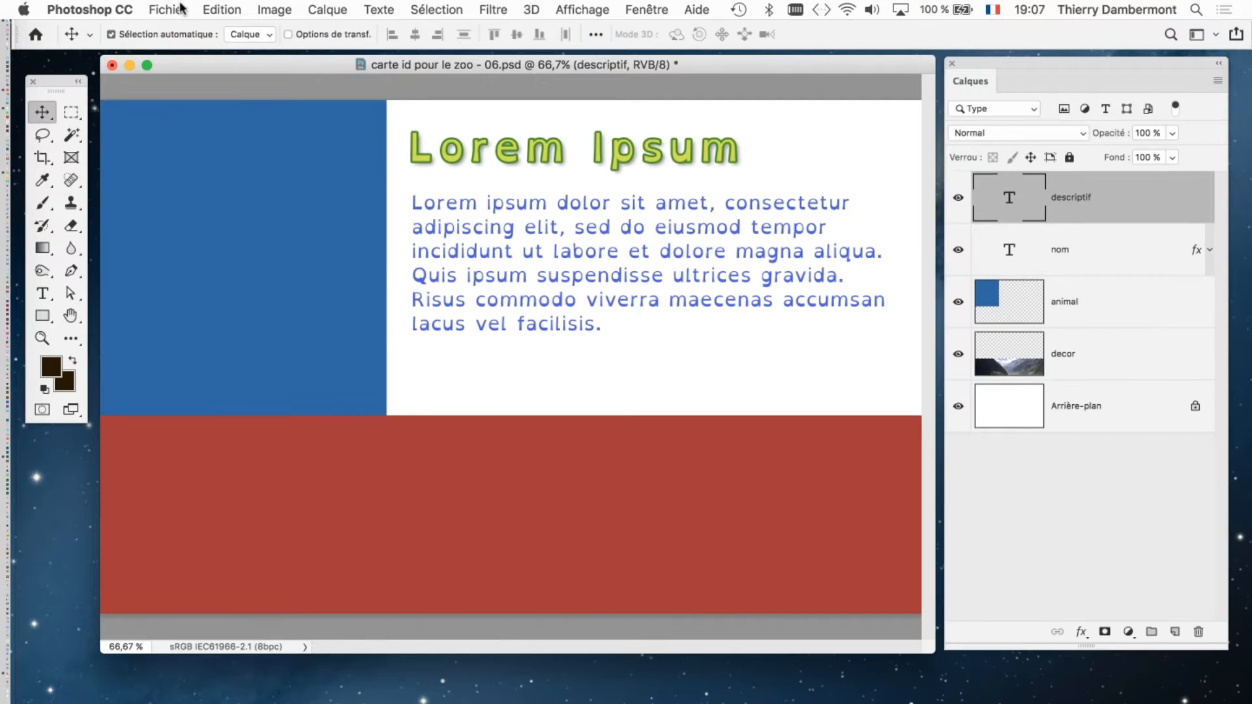
left_click(181, 8)
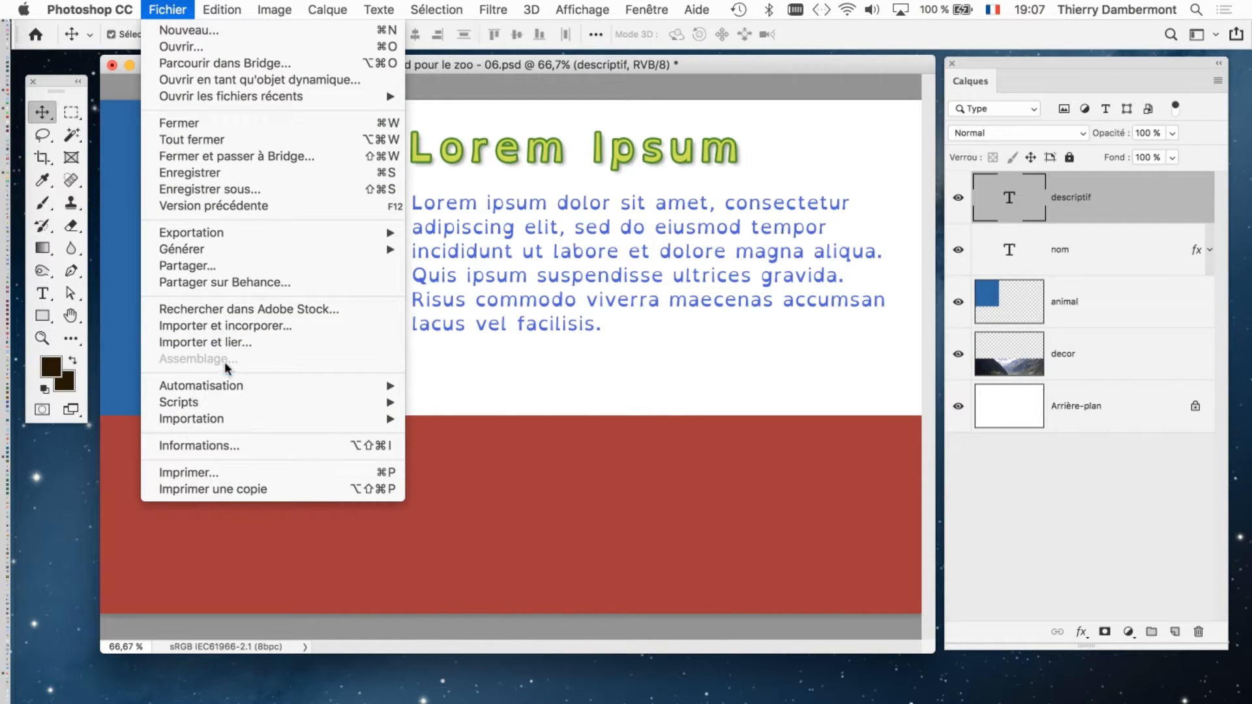
mouse_move(227, 388)
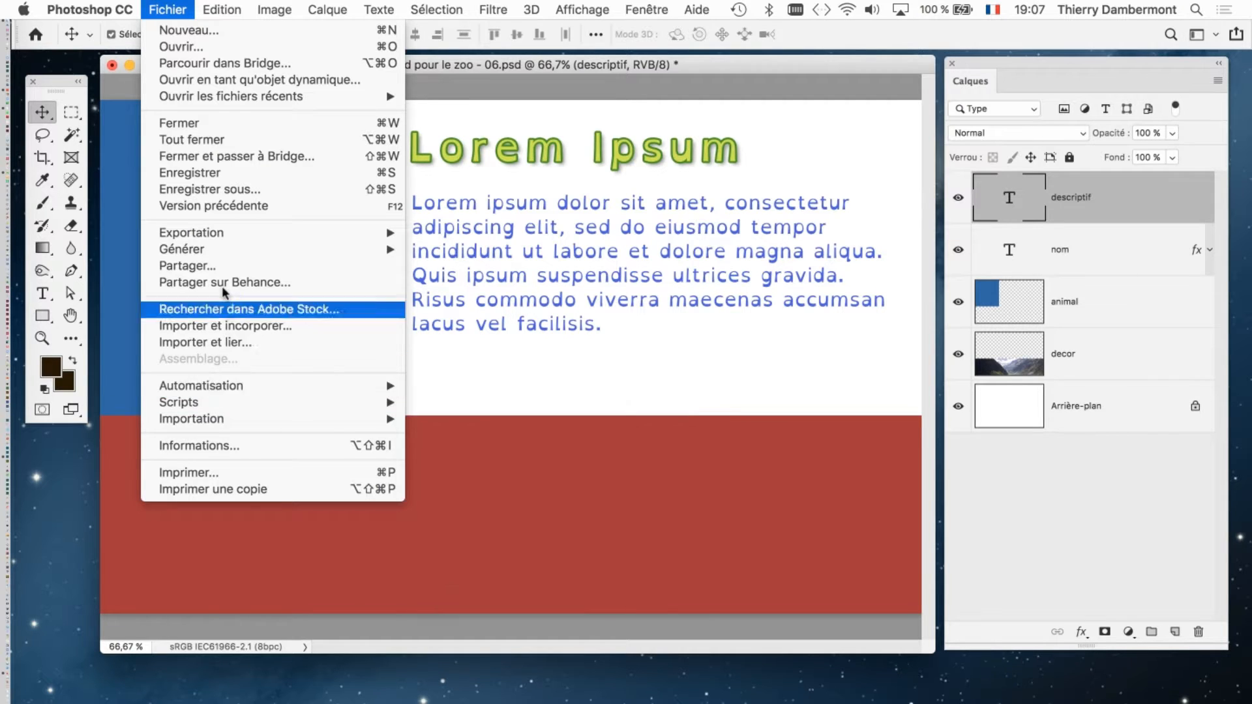
mouse_move(221, 233)
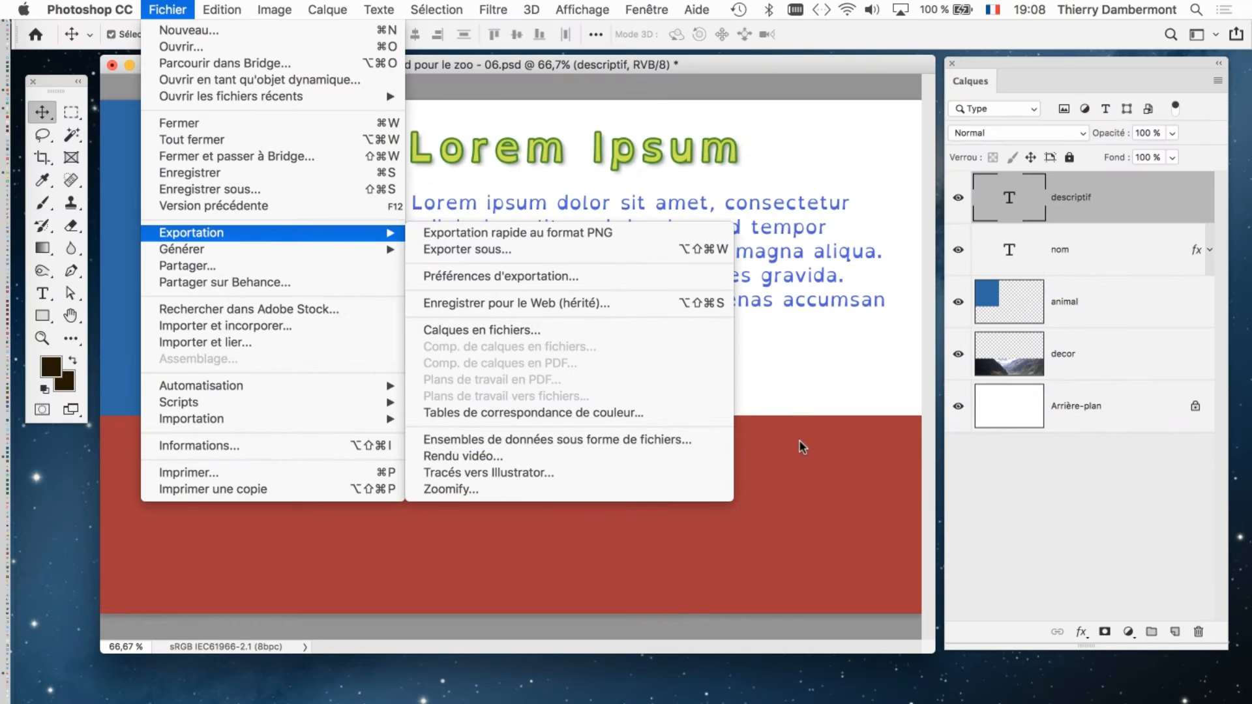
left_click(982, 441)
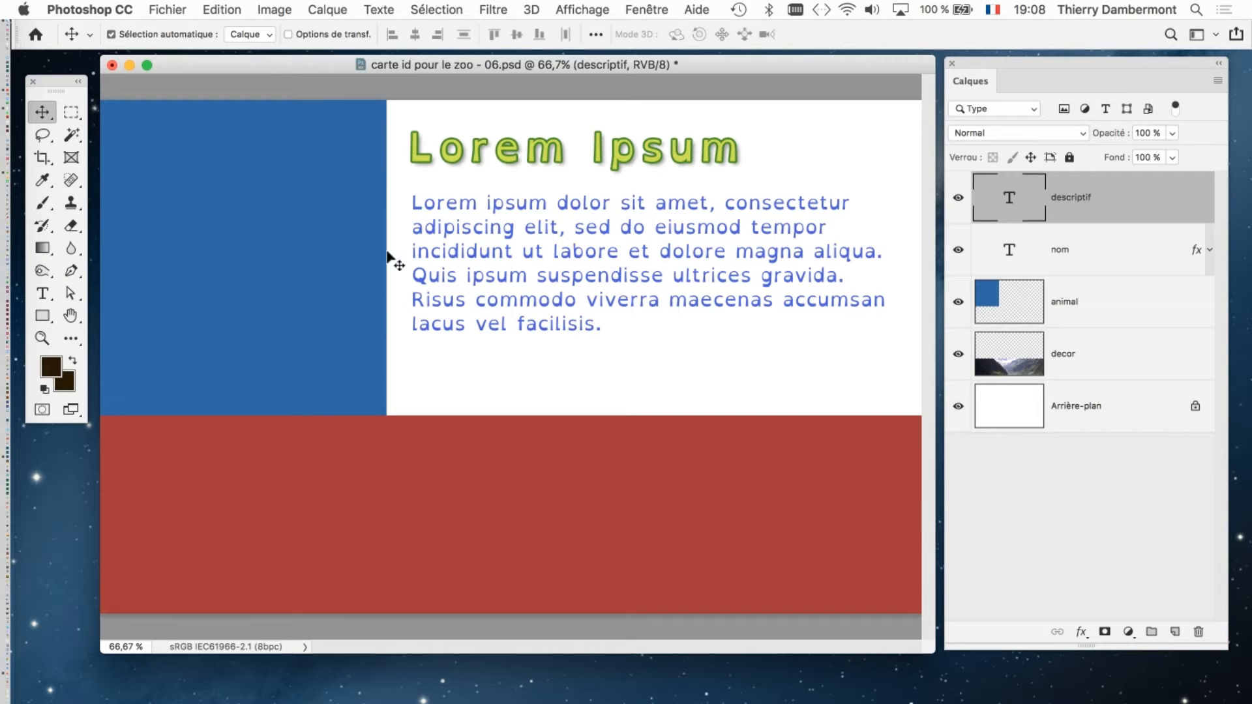
left_click_drag(265, 63, 331, 122)
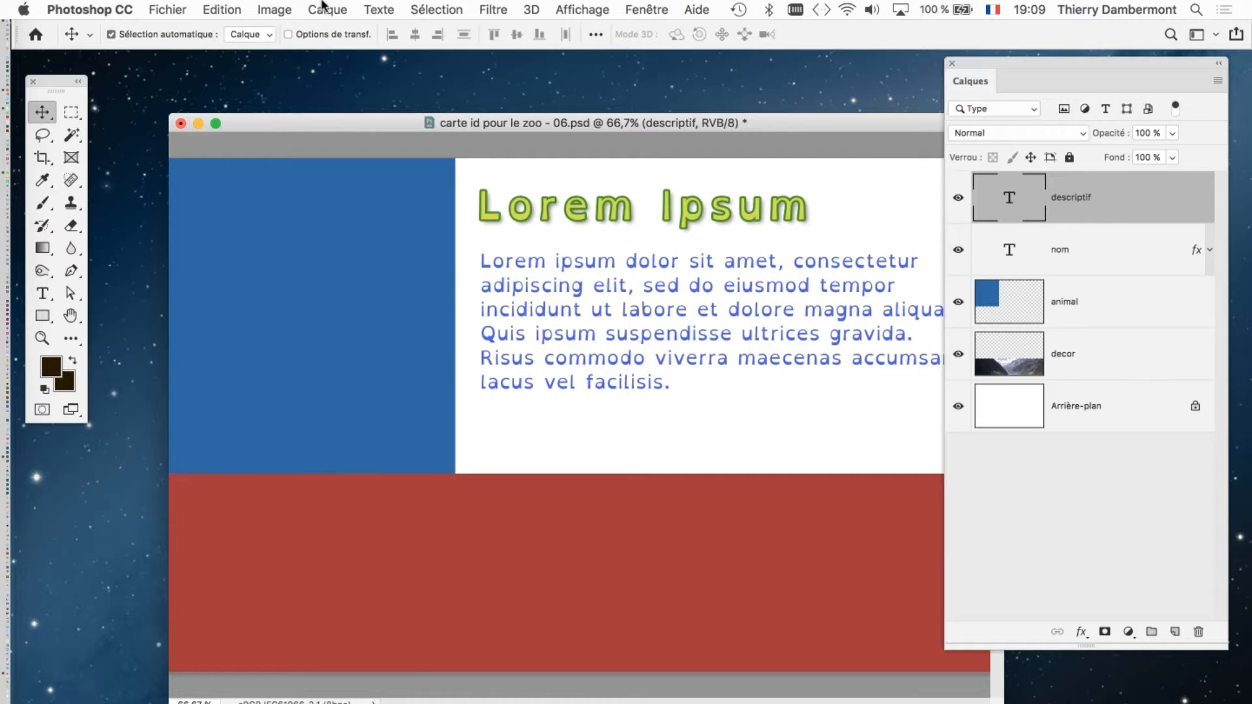
- Preview the duck, llama, rhino and tiger data sets on the card again, finish on Ensemble de données 4, and cancel the Variables dialog
left_click(322, 6)
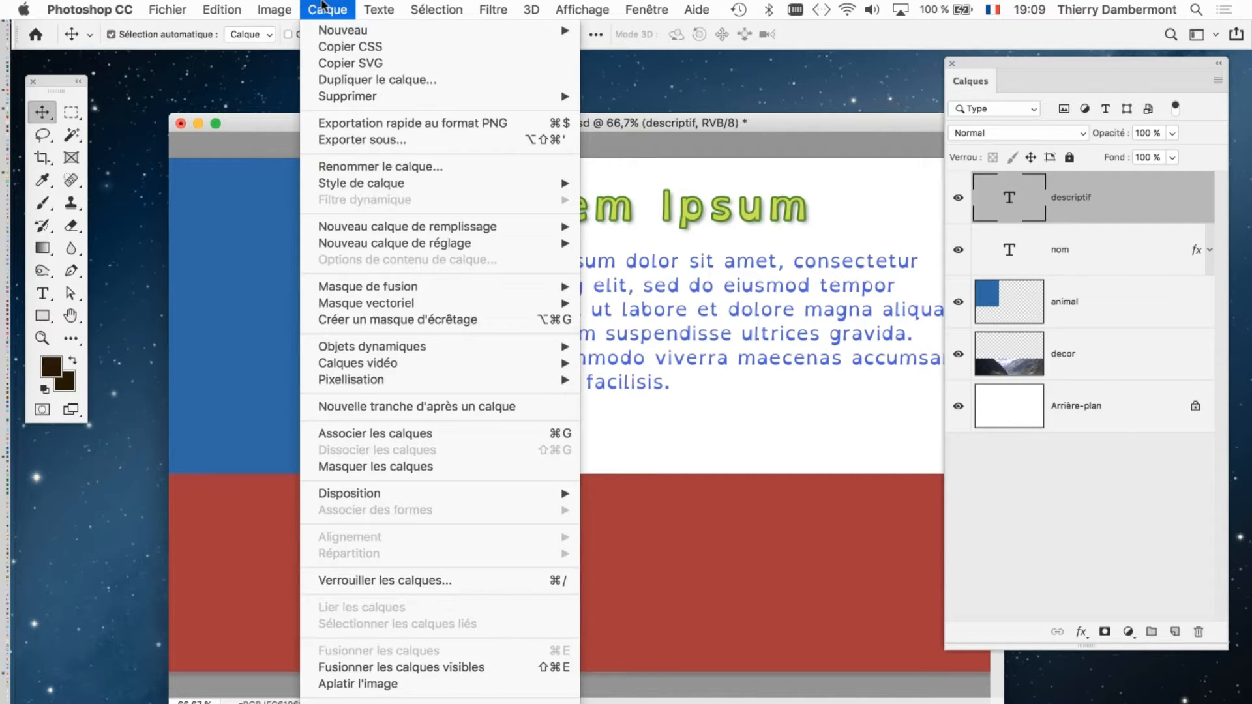
mouse_move(291, 12)
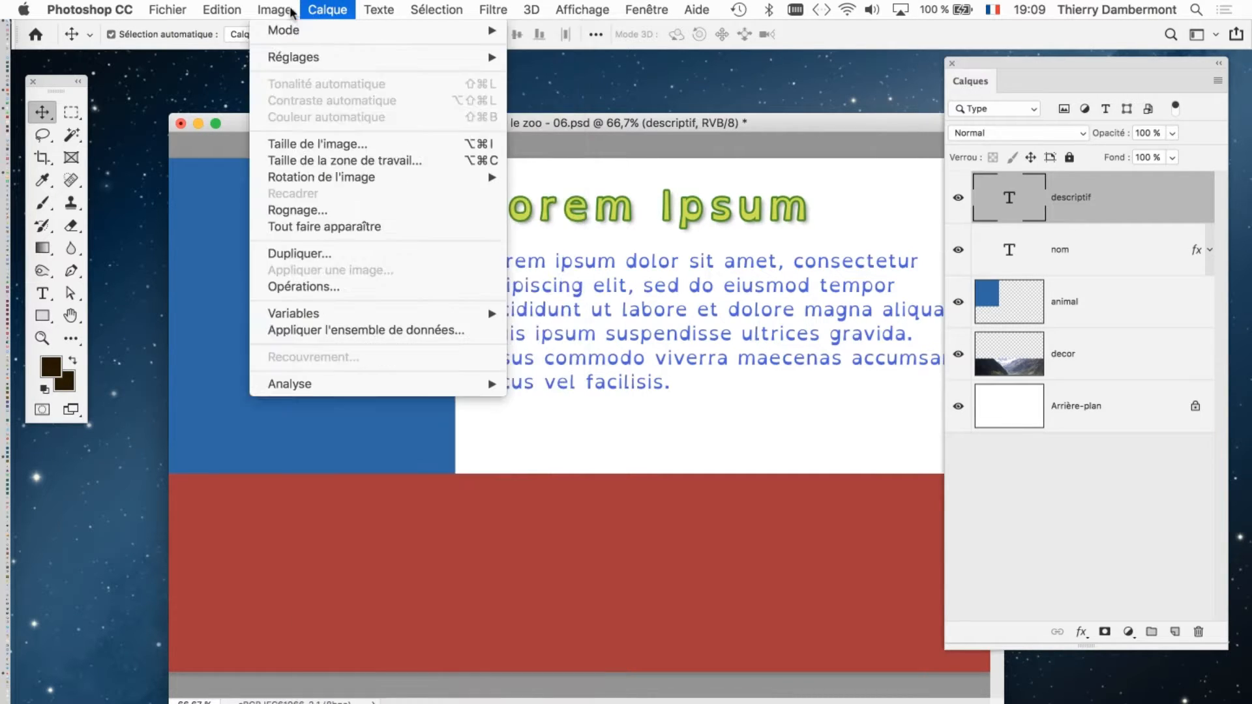
mouse_move(391, 314)
left_click(592, 330)
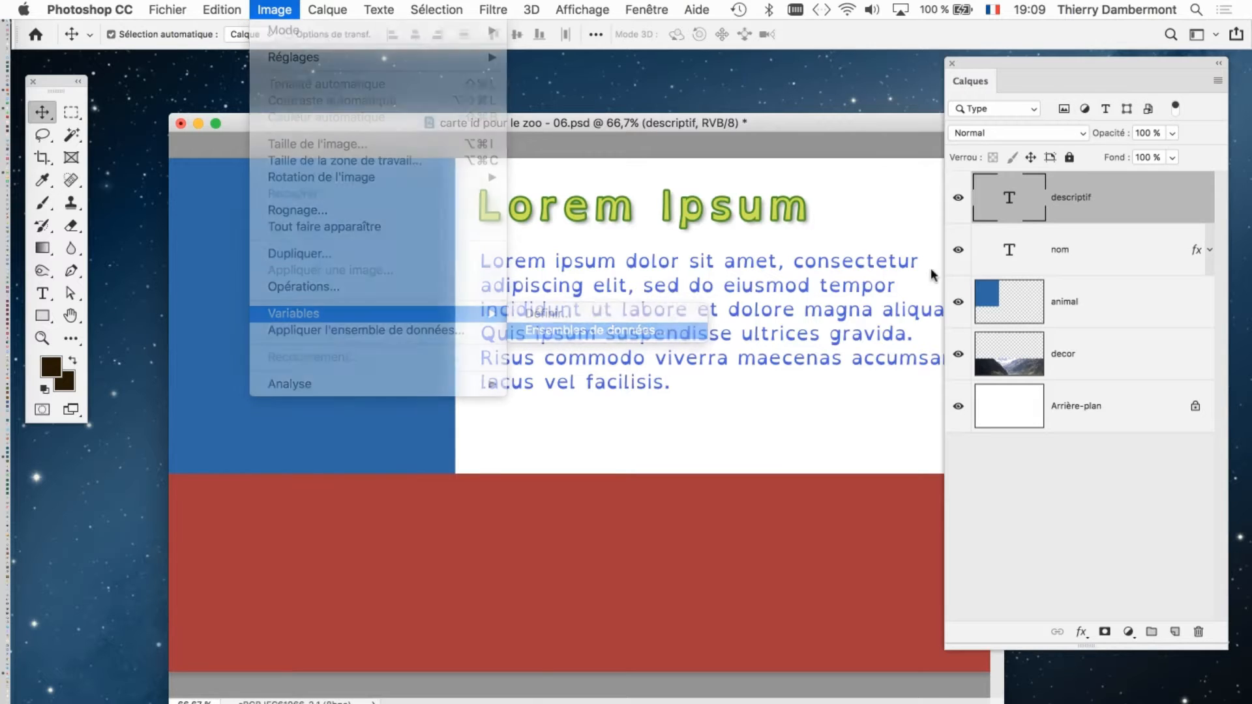
left_click(1050, 380)
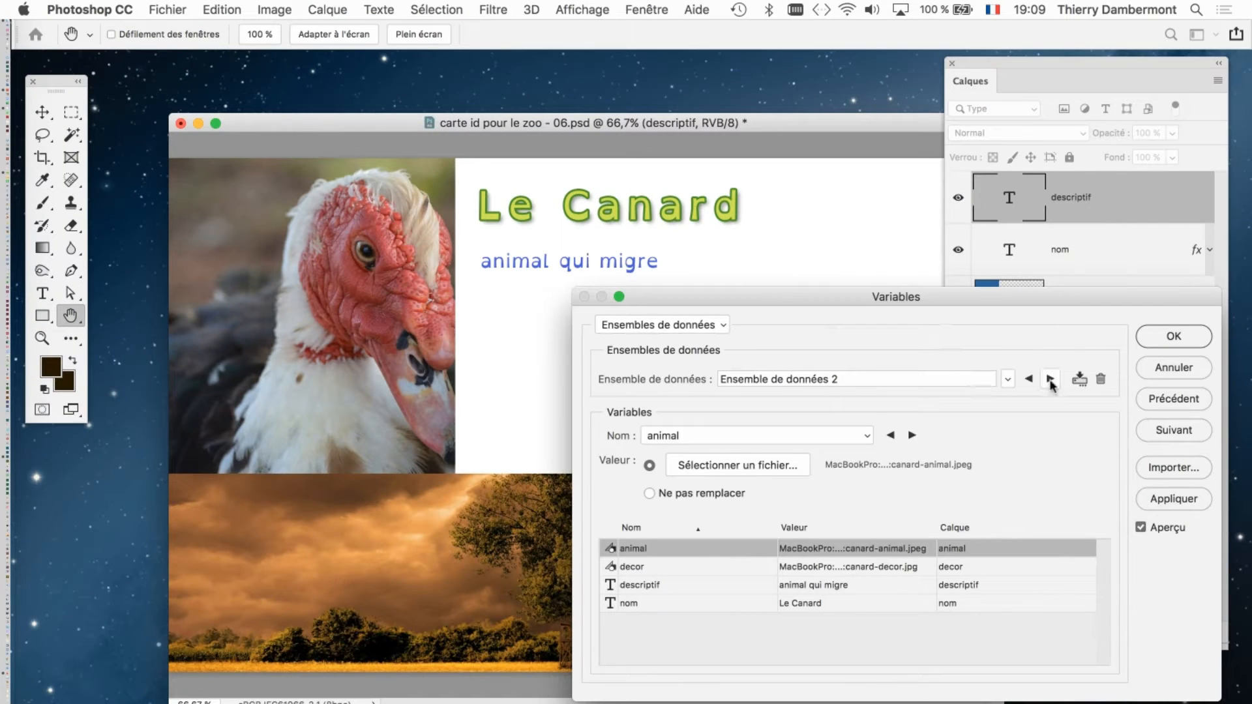
left_click(1050, 379)
left_click_drag(754, 297, 897, 104)
left_click(1192, 188)
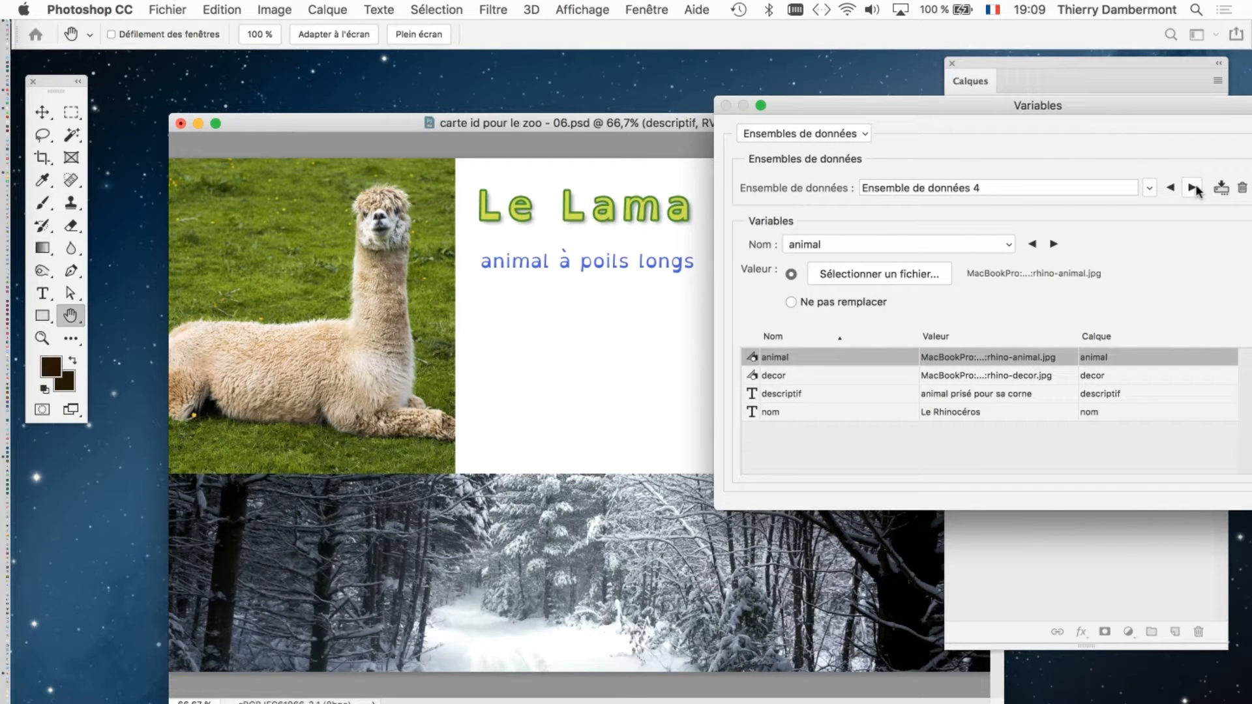
left_click(1193, 189)
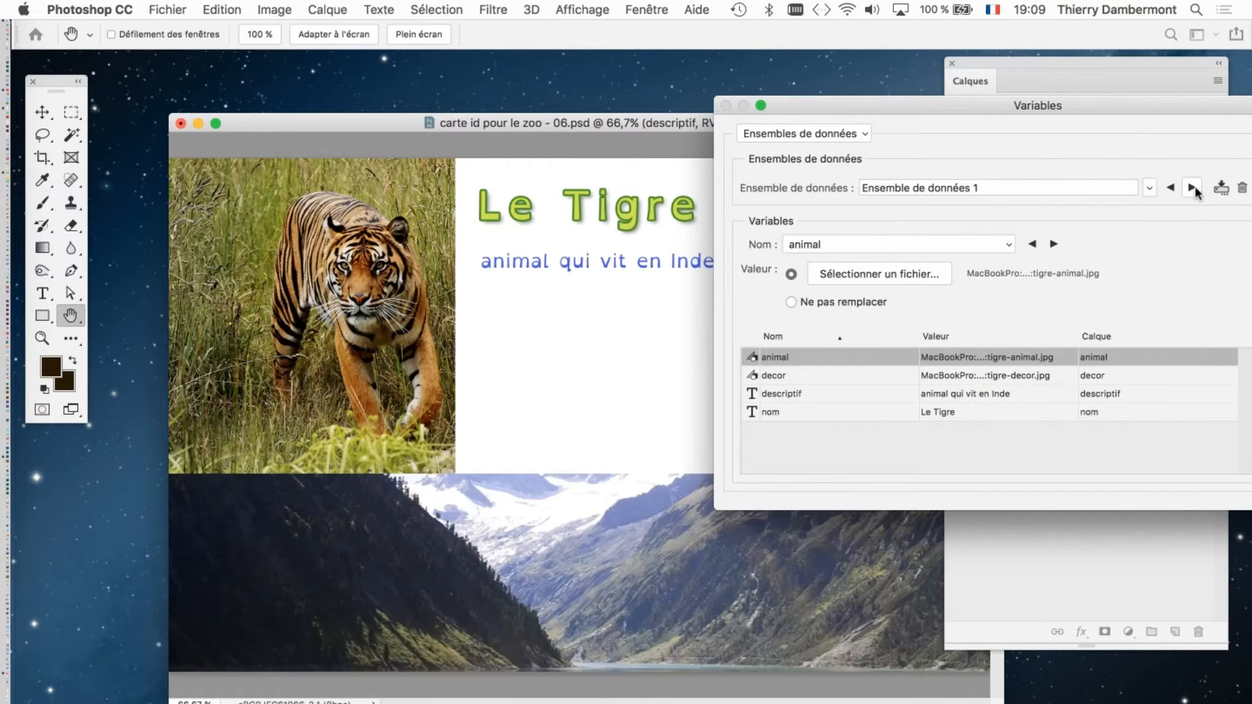
left_click(1171, 188)
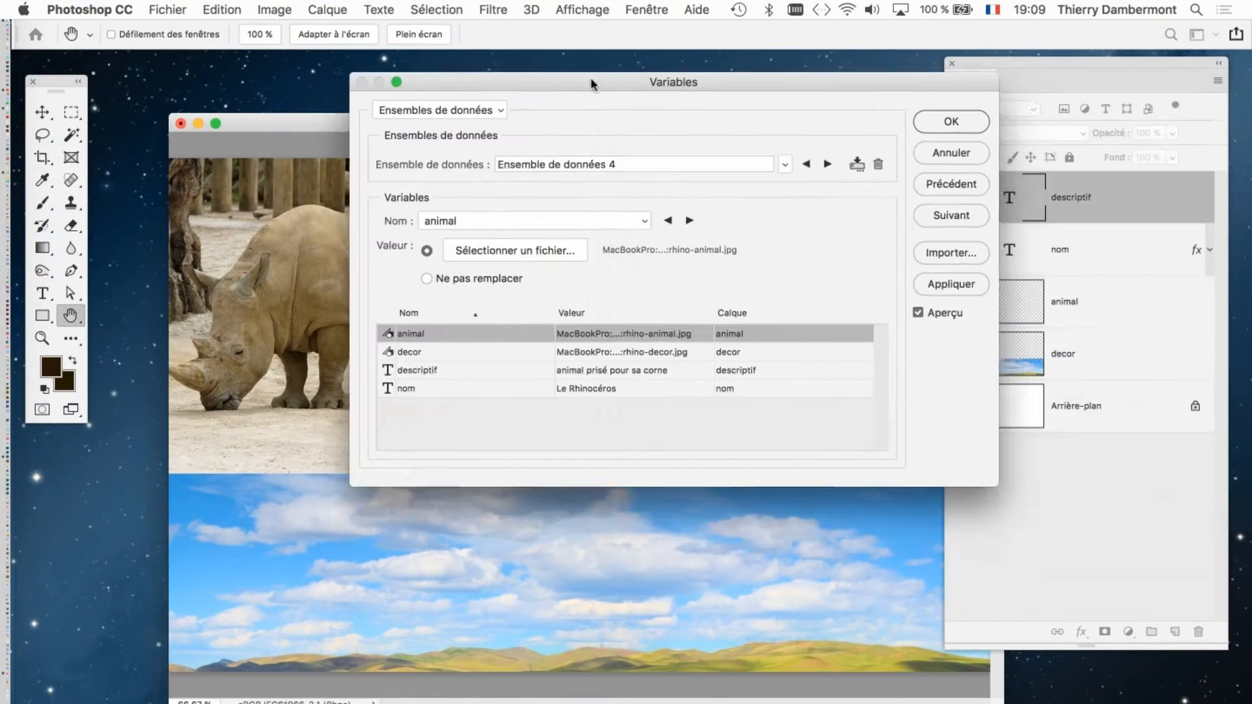
left_click(953, 154)
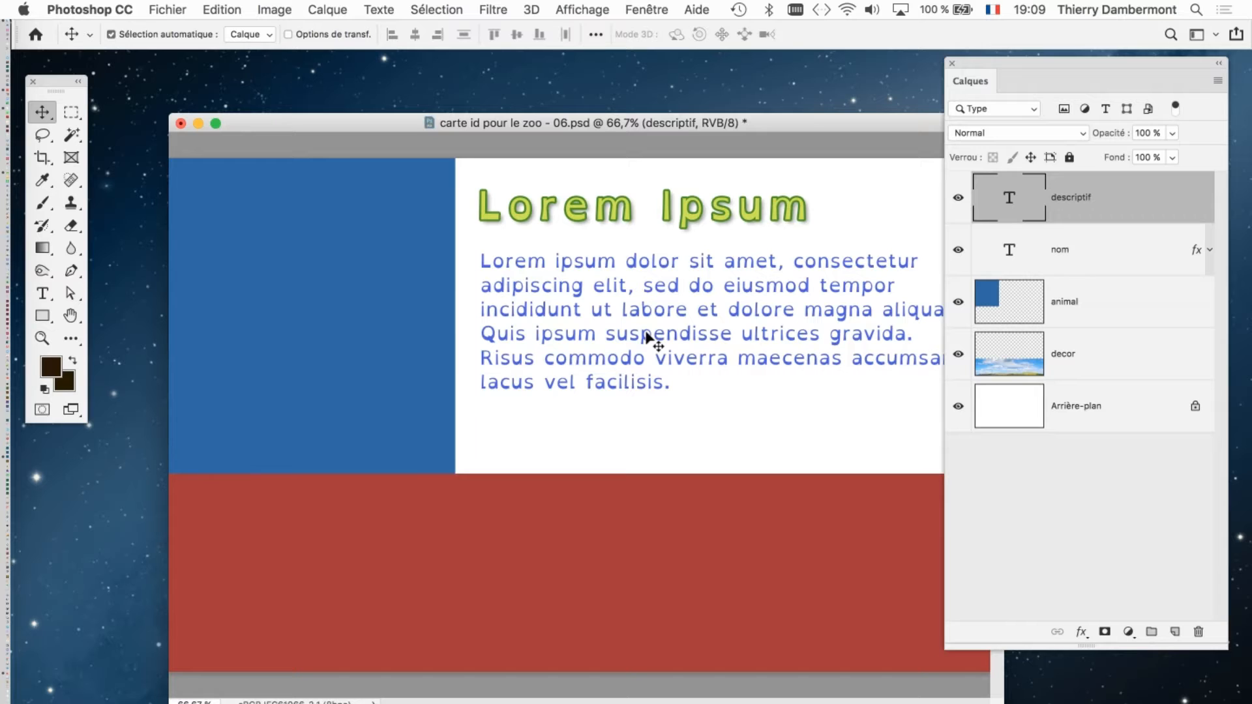
- Close the zoo card document and start setting up a new blank document
left_click(180, 123)
left_click(286, 146)
left_click(168, 10)
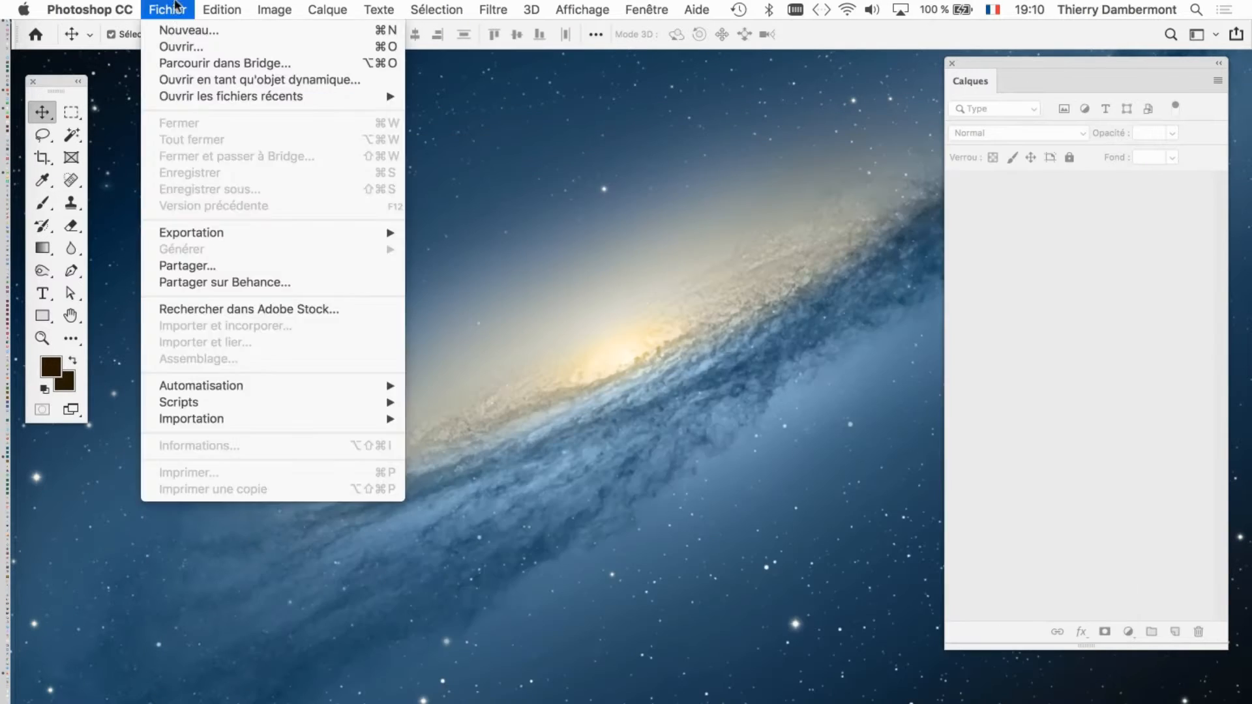
left_click(176, 30)
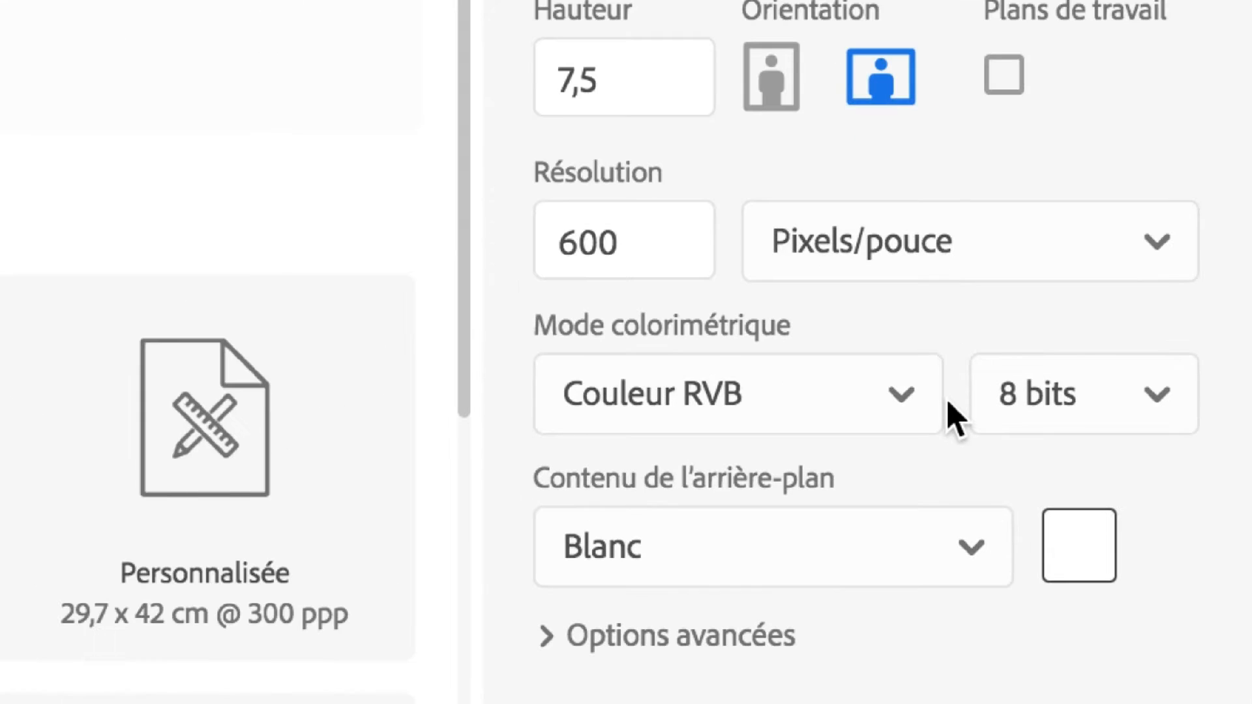
- Examine the color mode, resolution unit and resolution settings of the new document, keeping Couleur RVB and Pixels/pouce
left_click(810, 413)
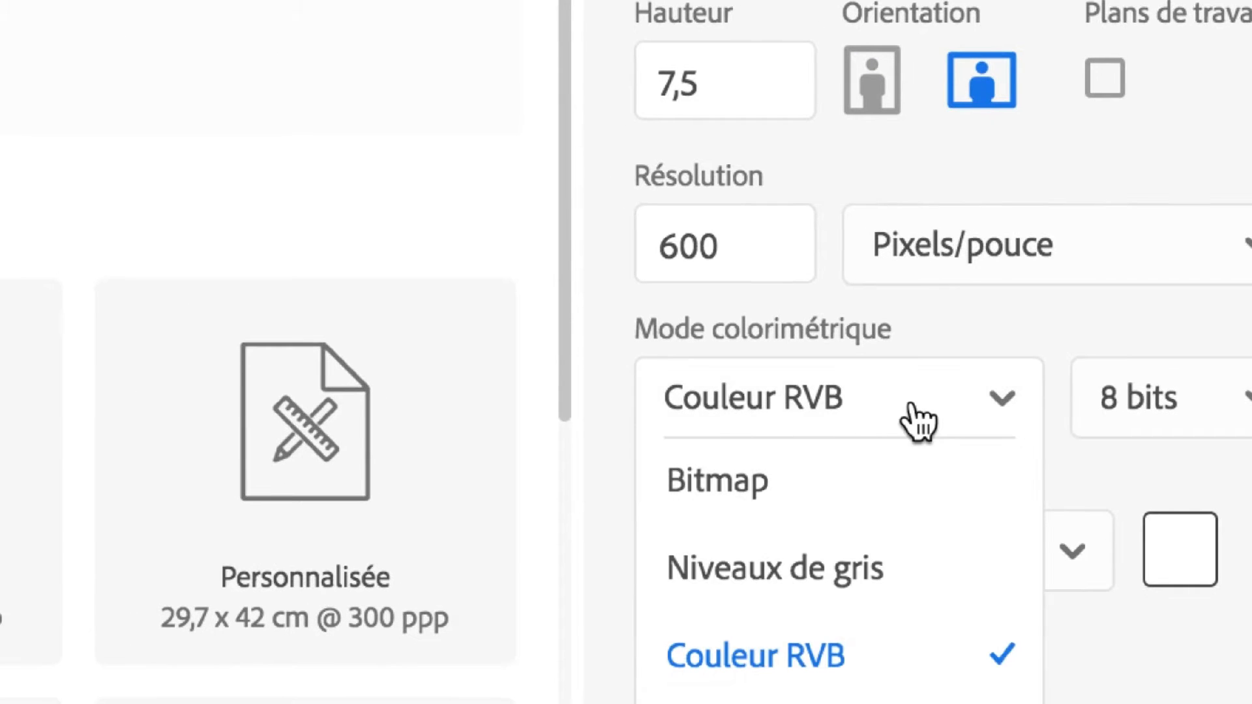
left_click(913, 482)
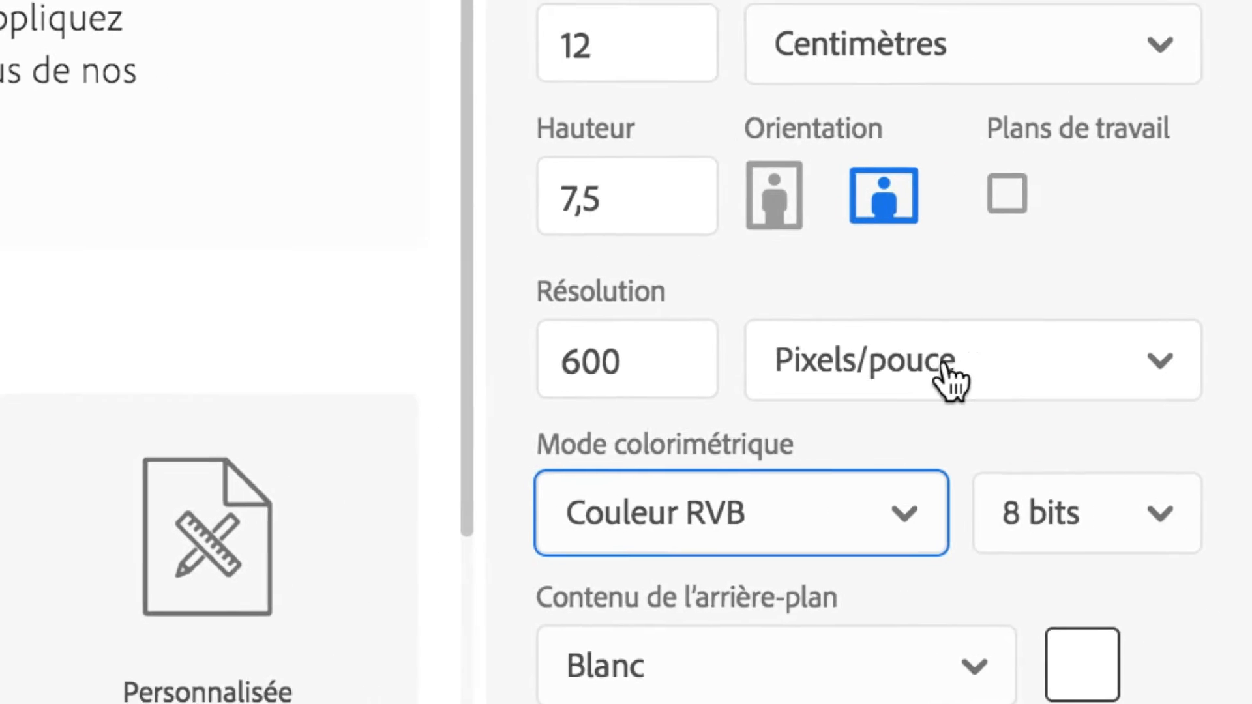
left_click(935, 385)
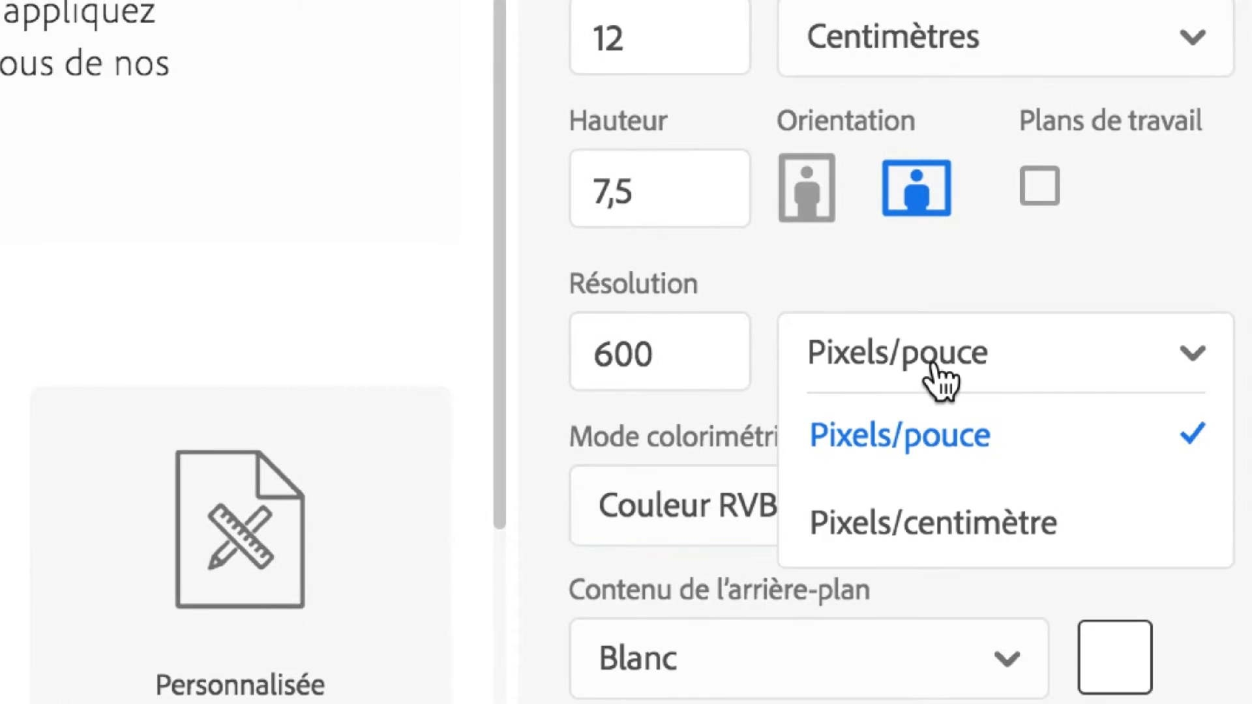
left_click(864, 456)
left_click_drag(693, 305, 567, 337)
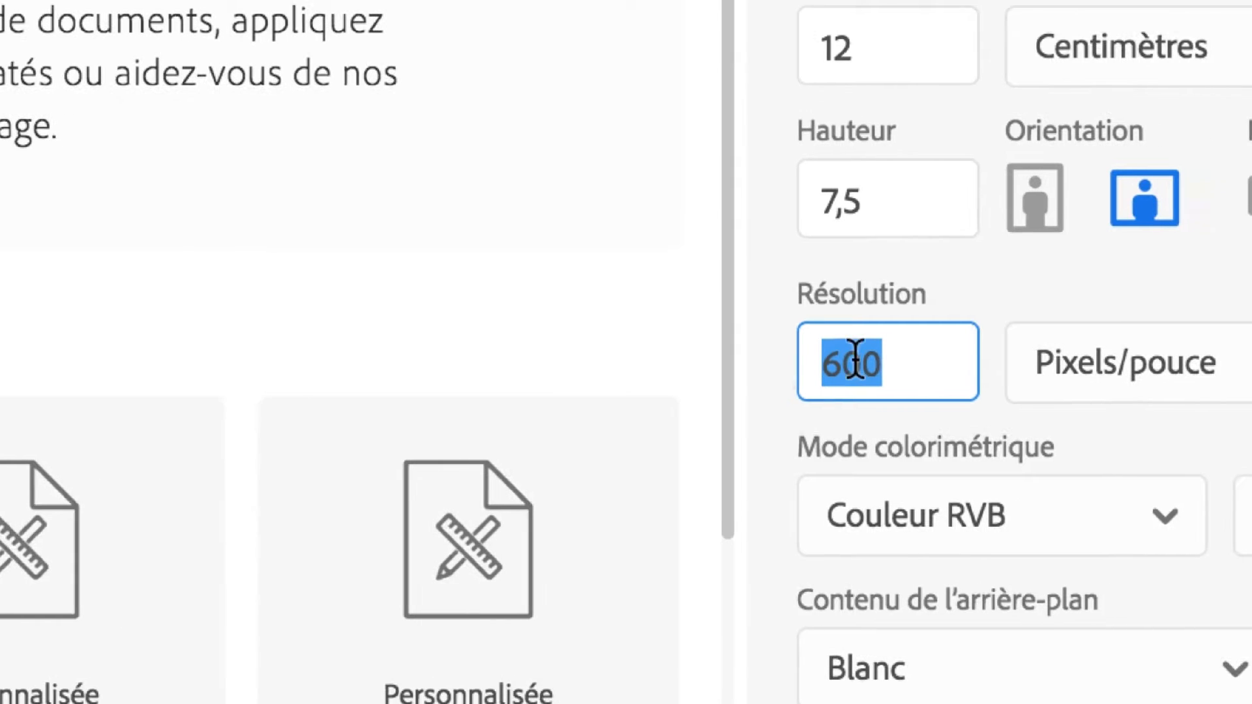
left_click_drag(863, 360, 730, 367)
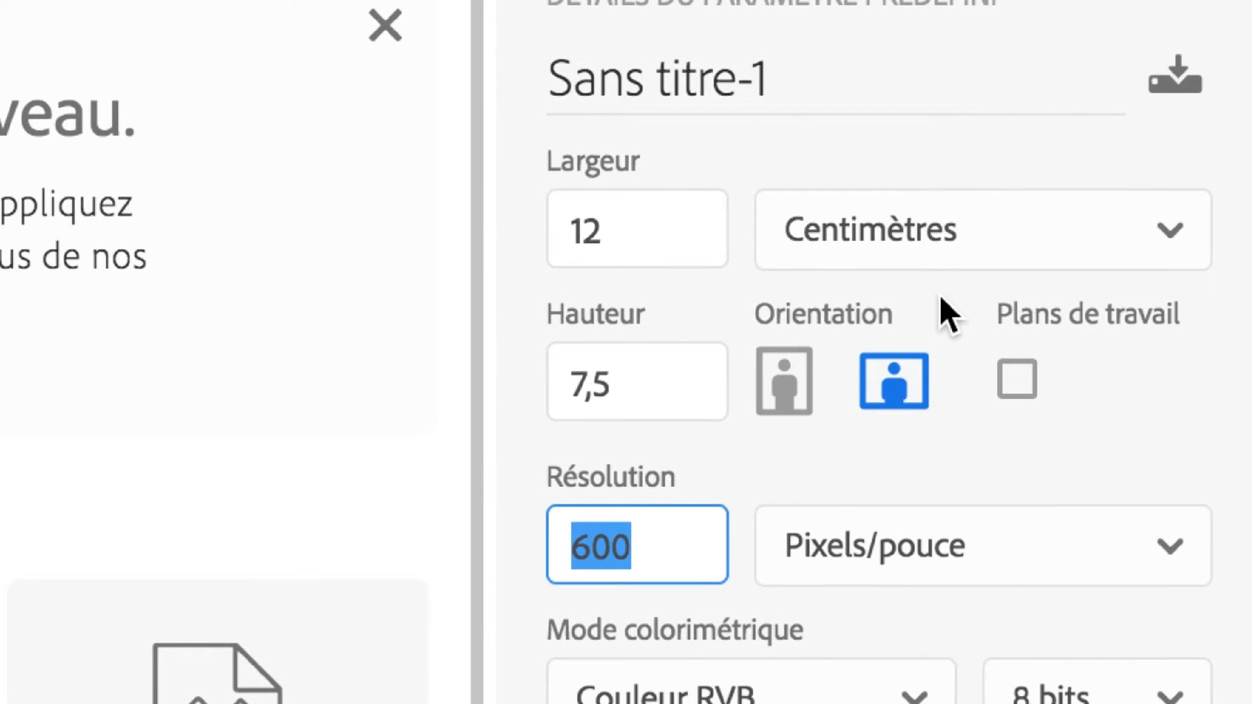
- Set the new document's width to 8 cm and its height to 12 cm
left_click_drag(626, 229, 535, 225)
left_click_drag(836, 277, 836, 277)
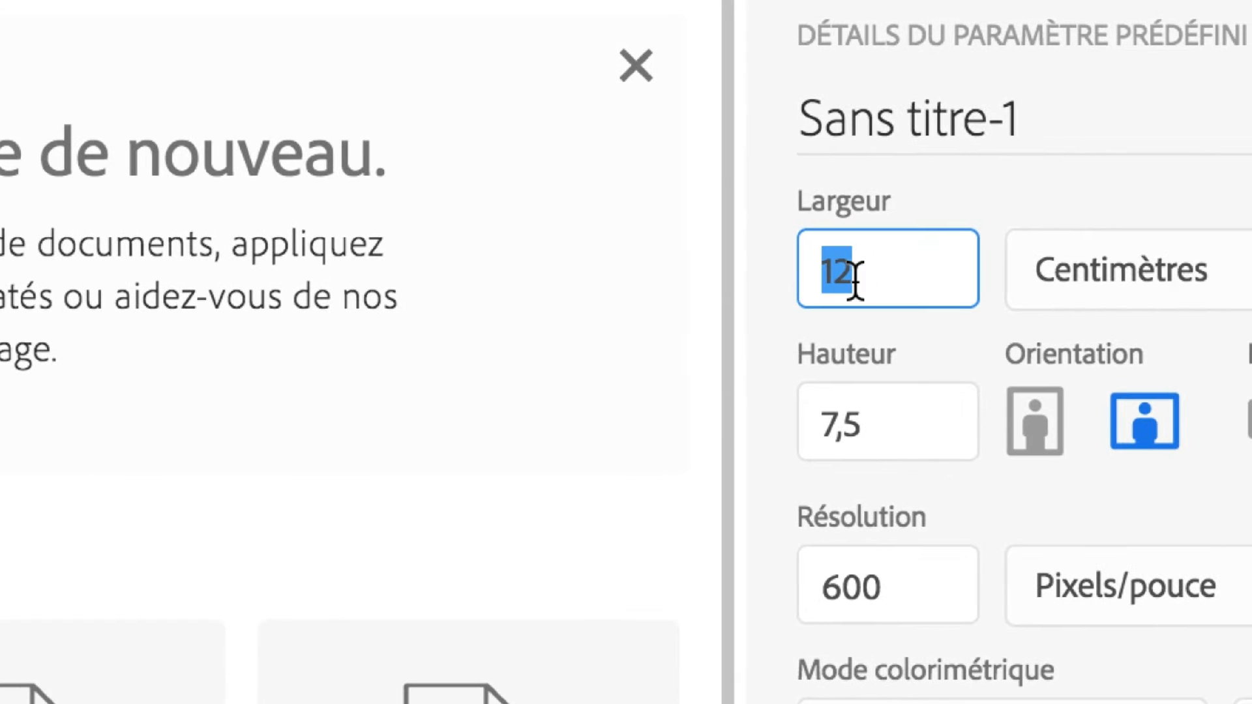
left_click_drag(855, 282, 785, 277)
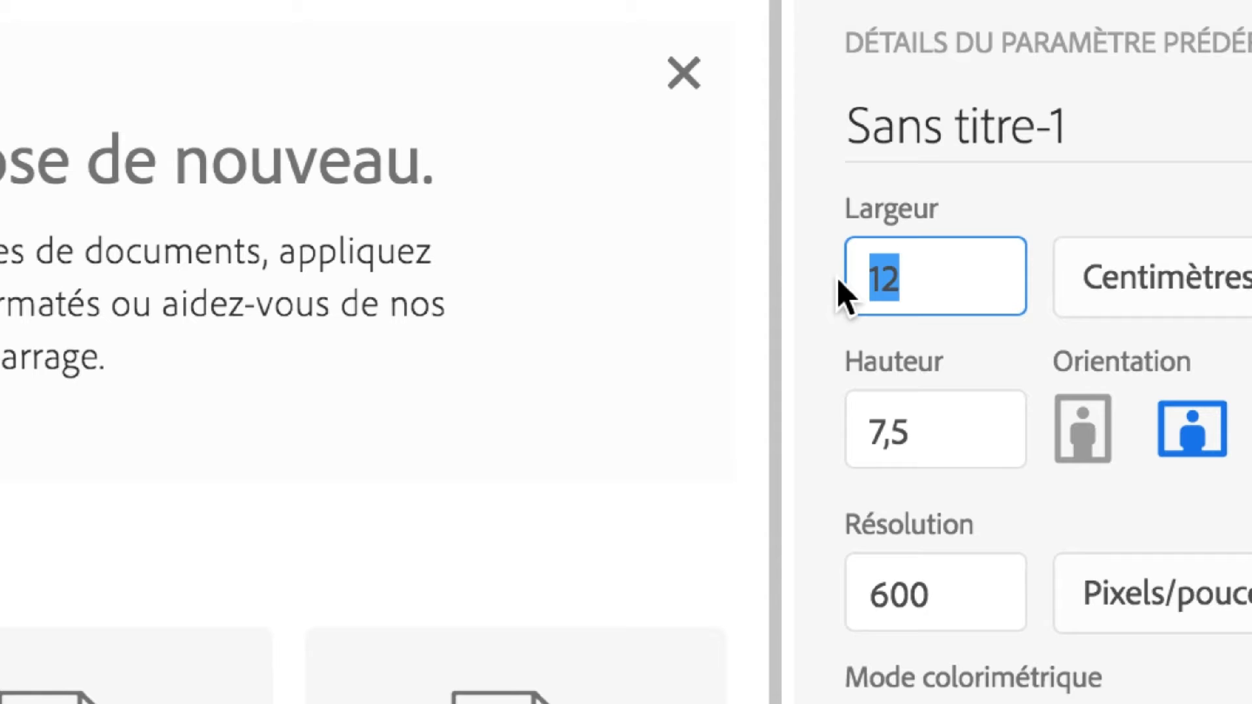
type("8")
left_click(909, 433)
left_click_drag(857, 316, 784, 325)
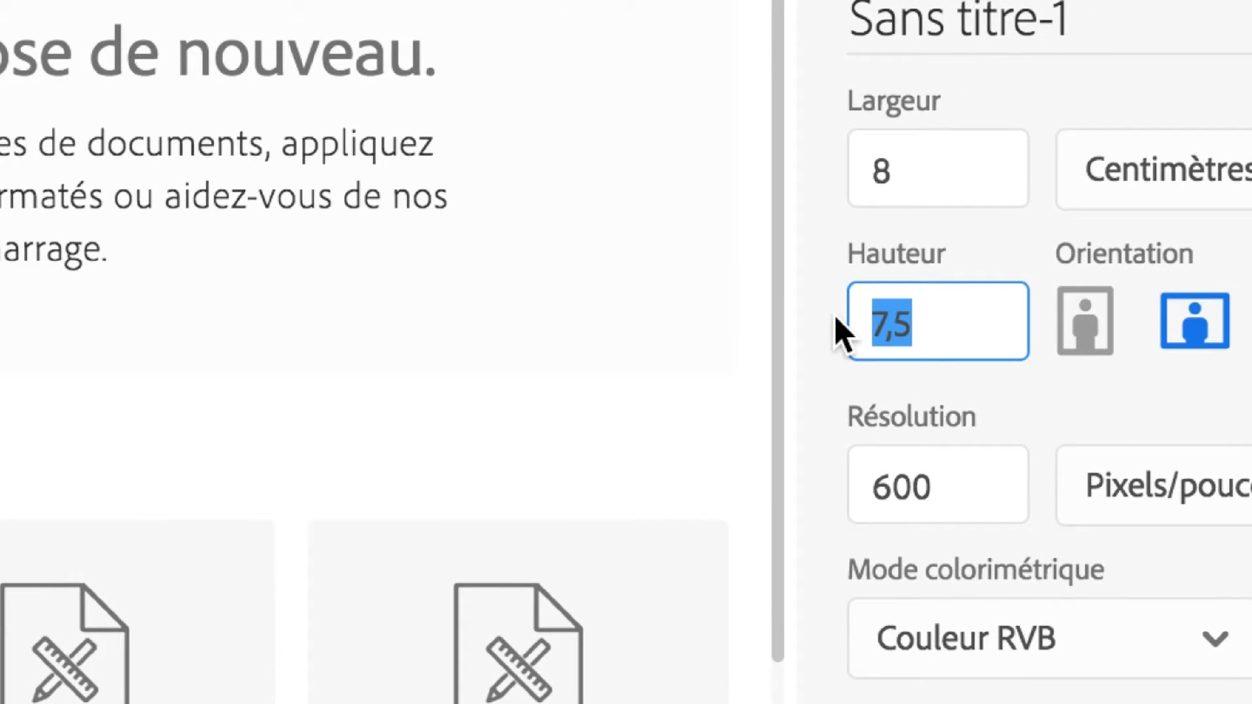
type("12")
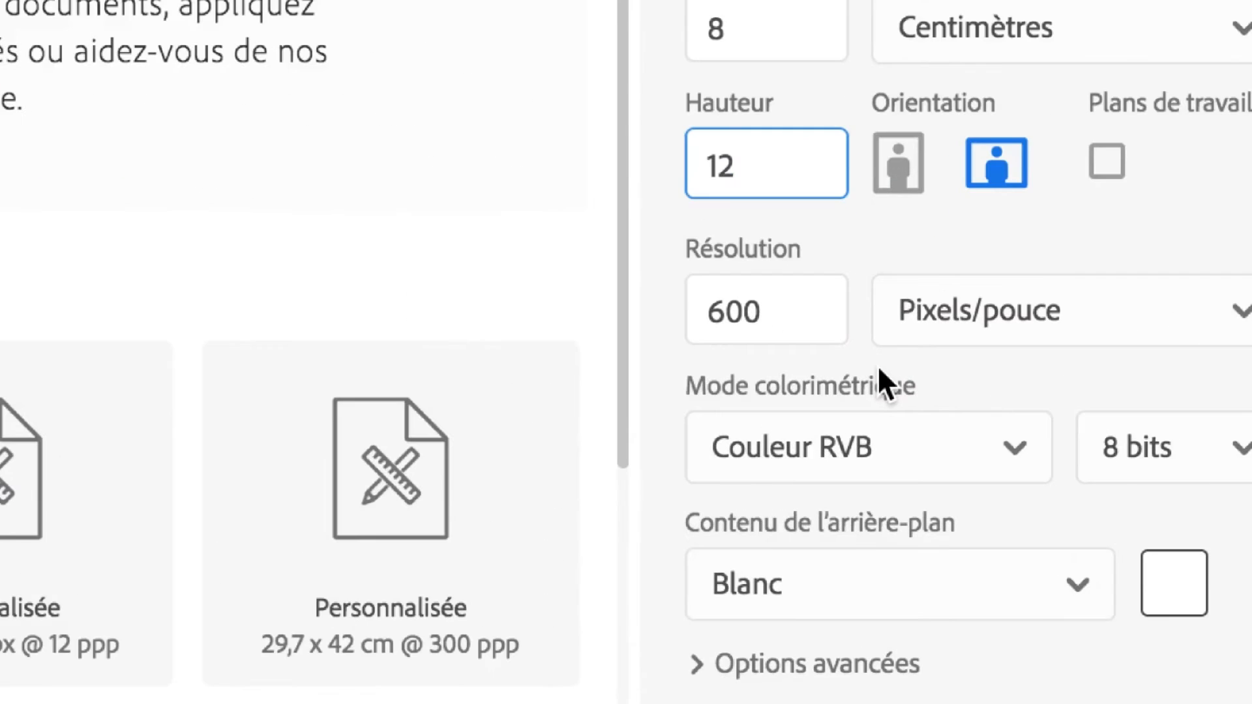
- Check the color mode and bit depth choices, keep Couleur RVB and 8 bits, and create the document at 600 pixels/inch
left_click(955, 408)
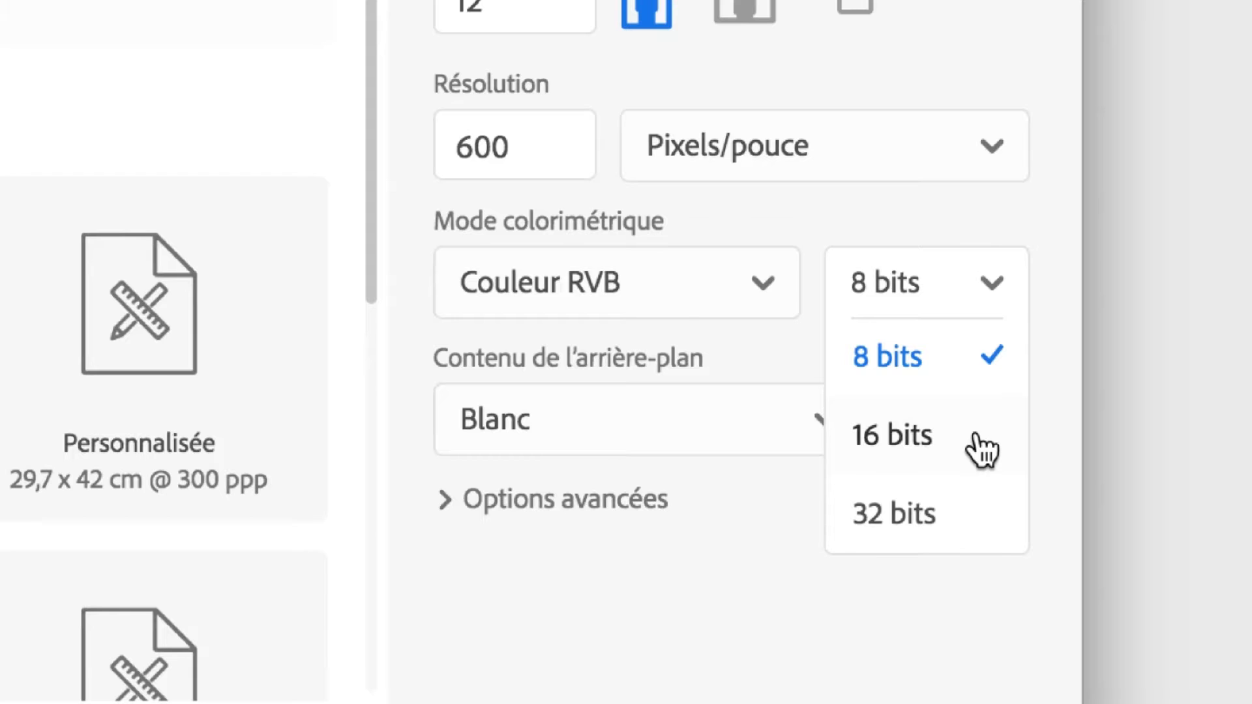
left_click(717, 234)
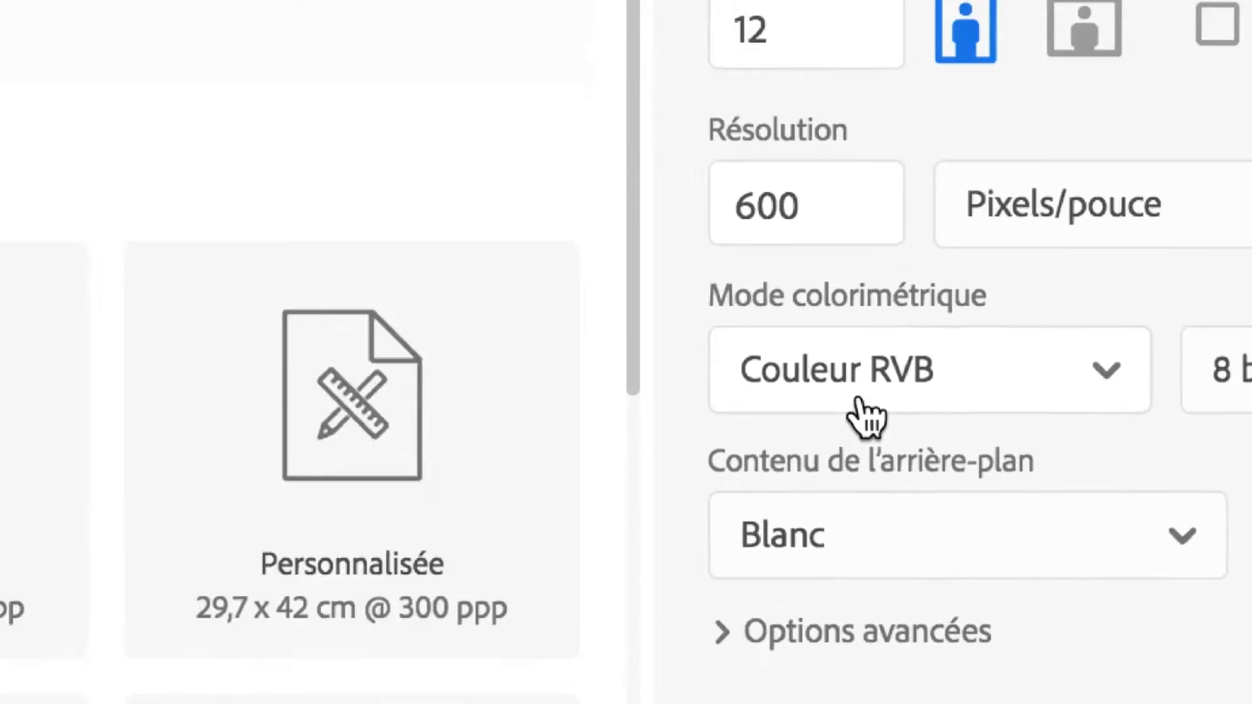
left_click(858, 418)
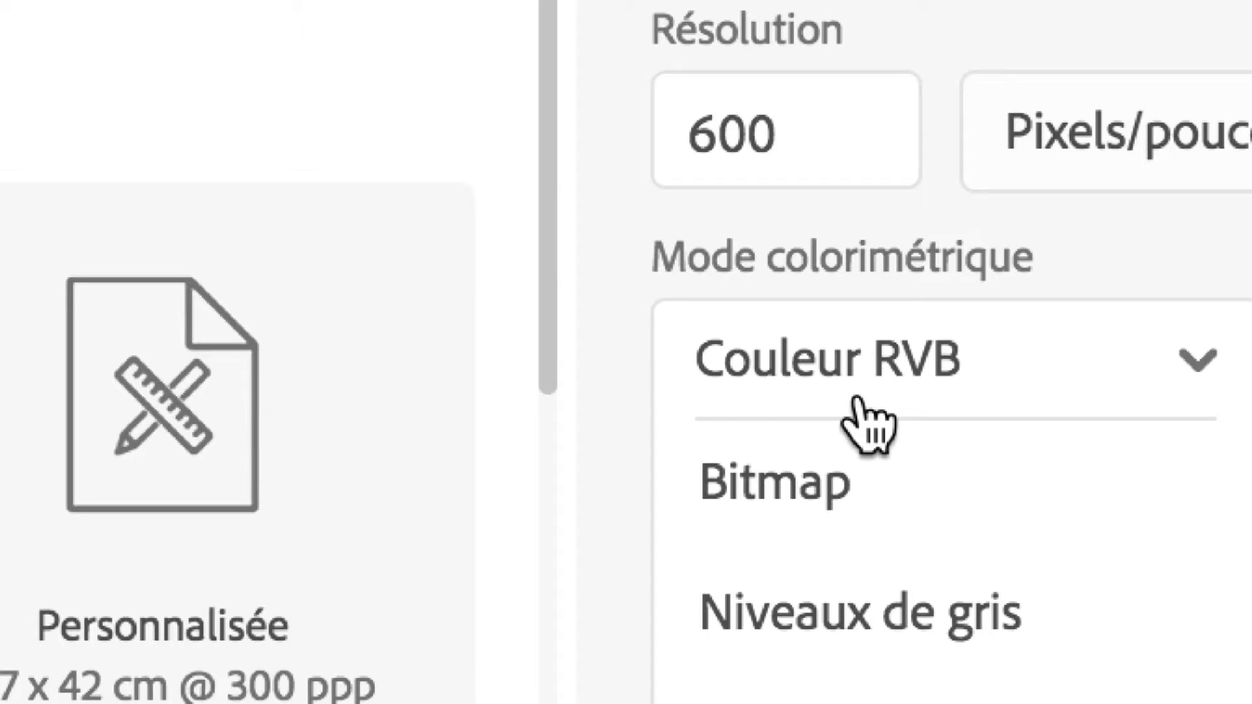
left_click(856, 399)
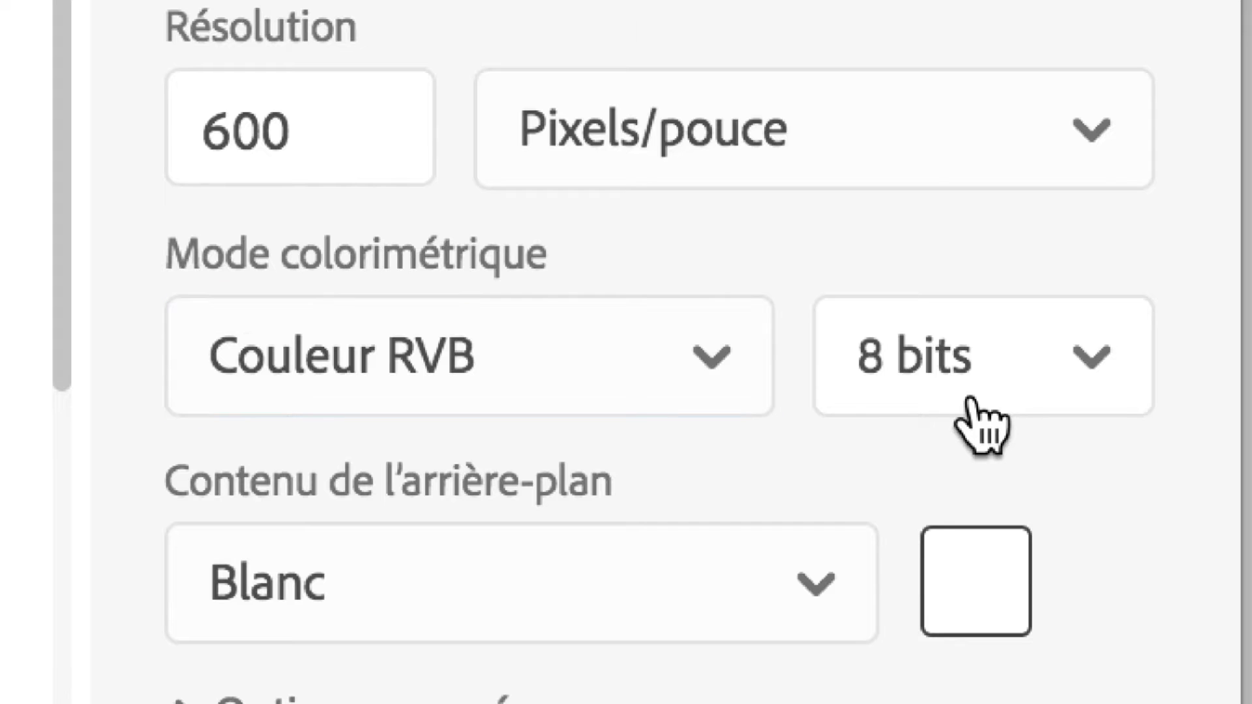
left_click(981, 424)
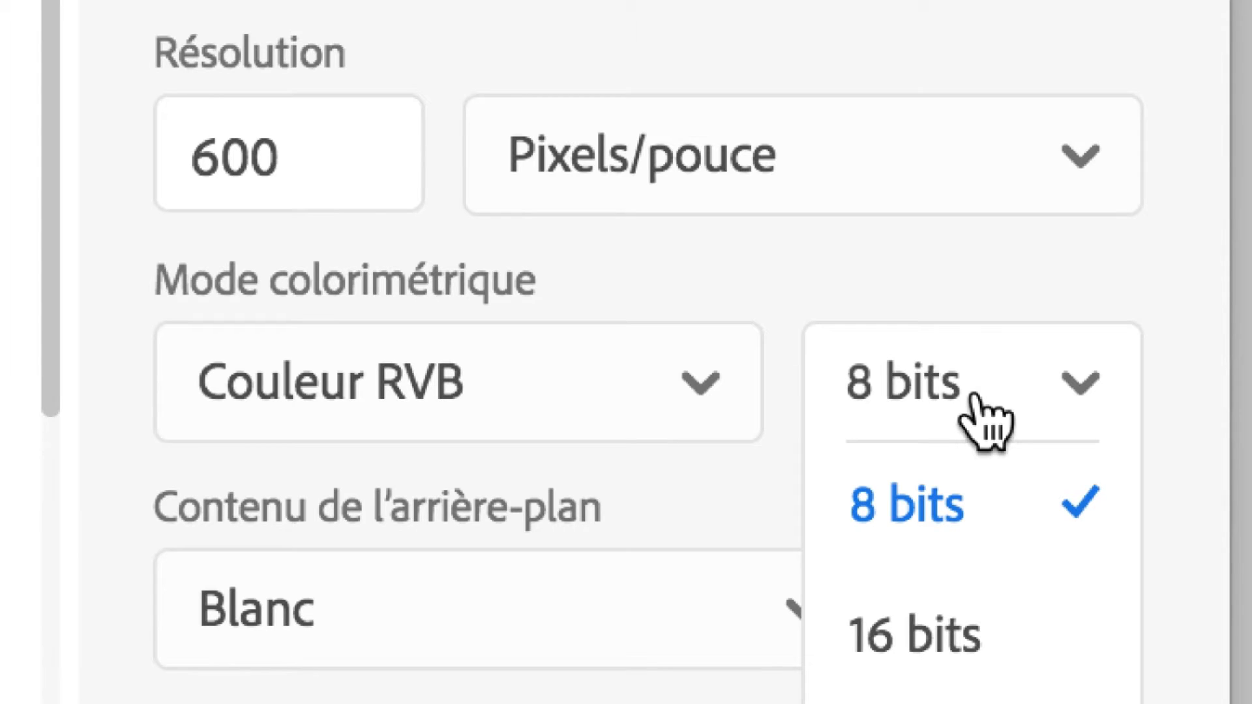
left_click(980, 420)
left_click(984, 417)
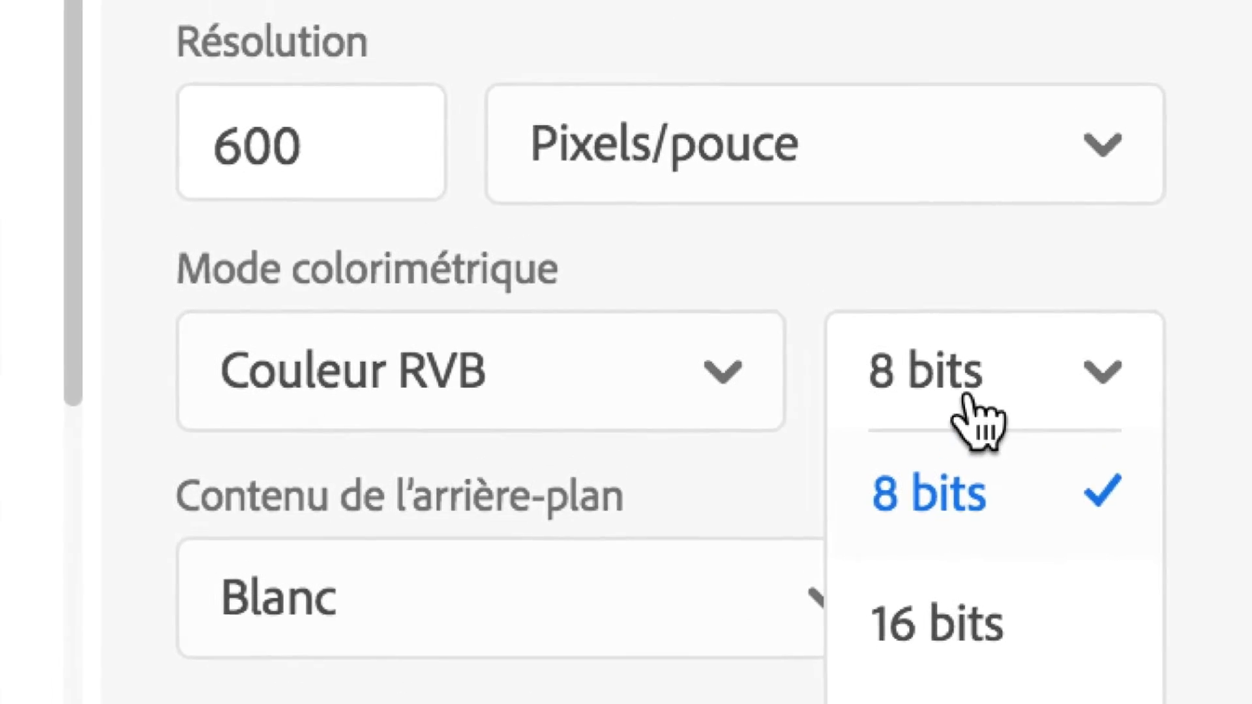
left_click(978, 408)
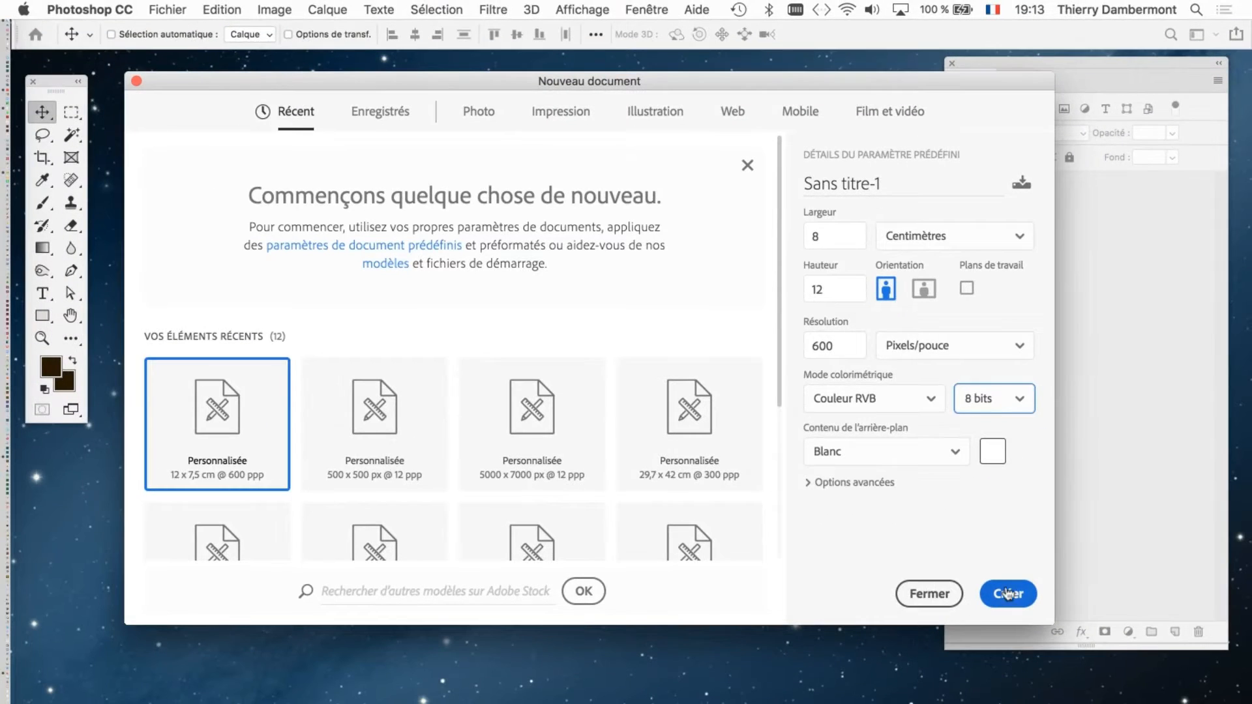
left_click(1001, 594)
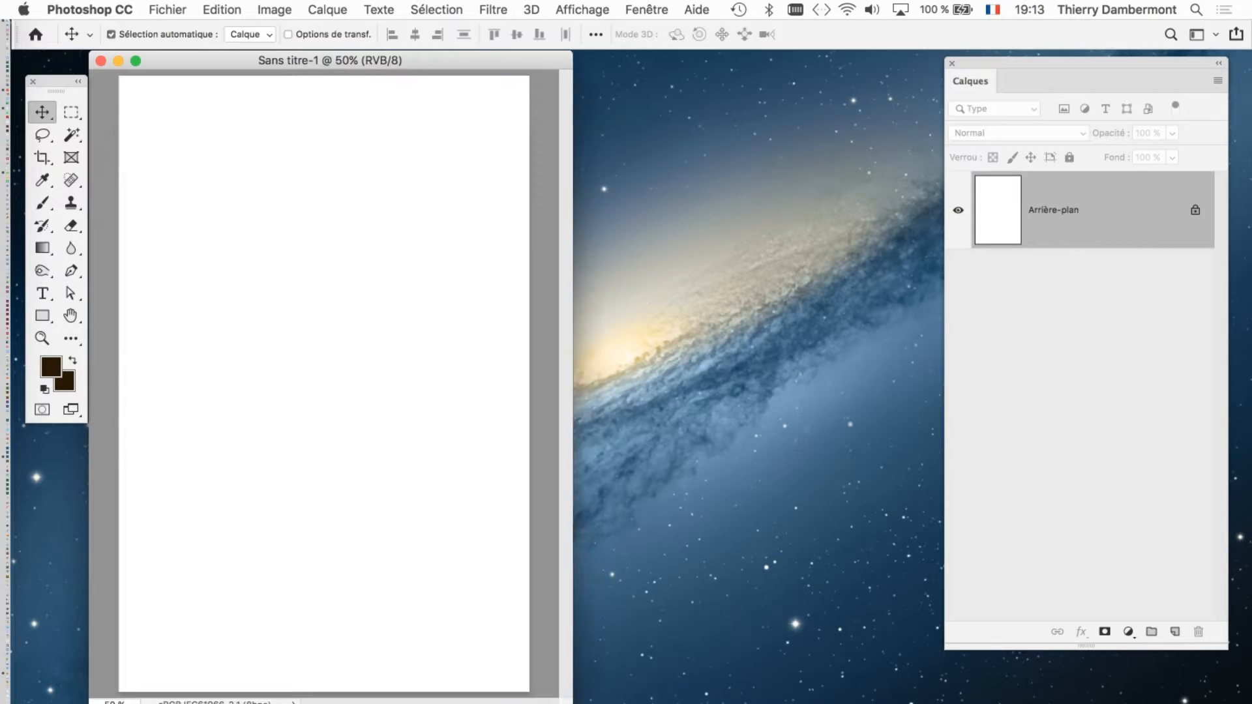
left_click(157, 10)
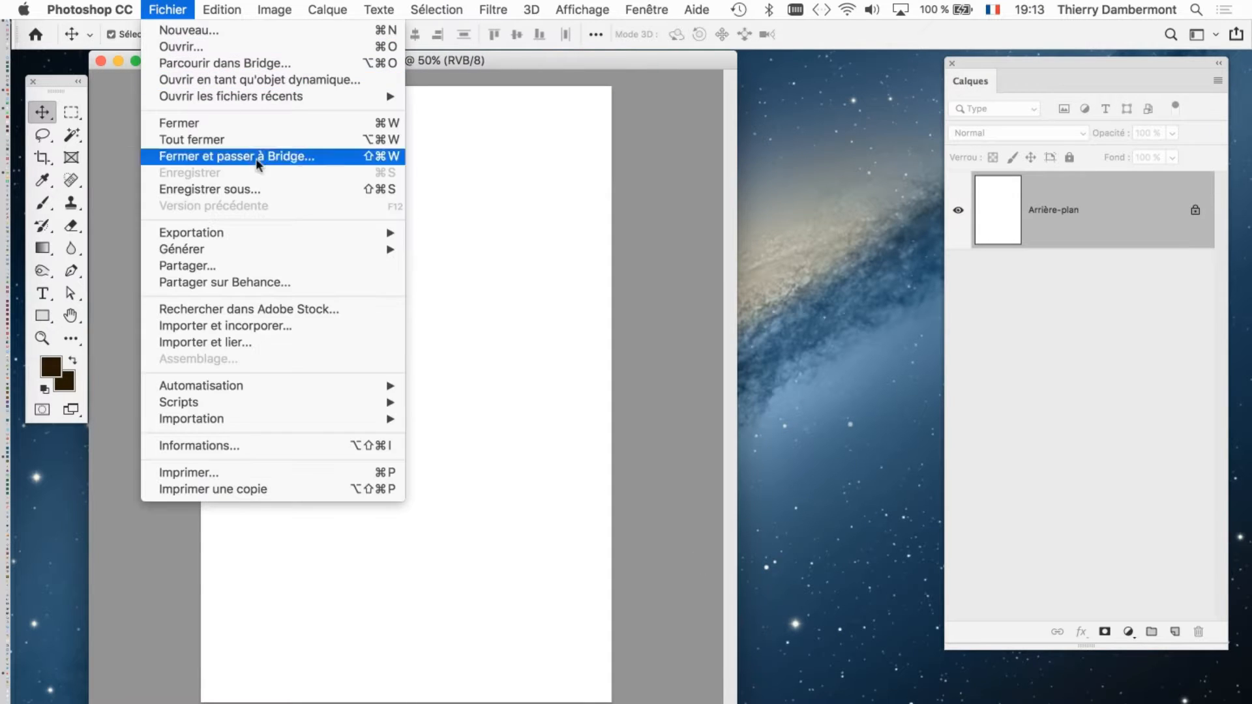
left_click(265, 189)
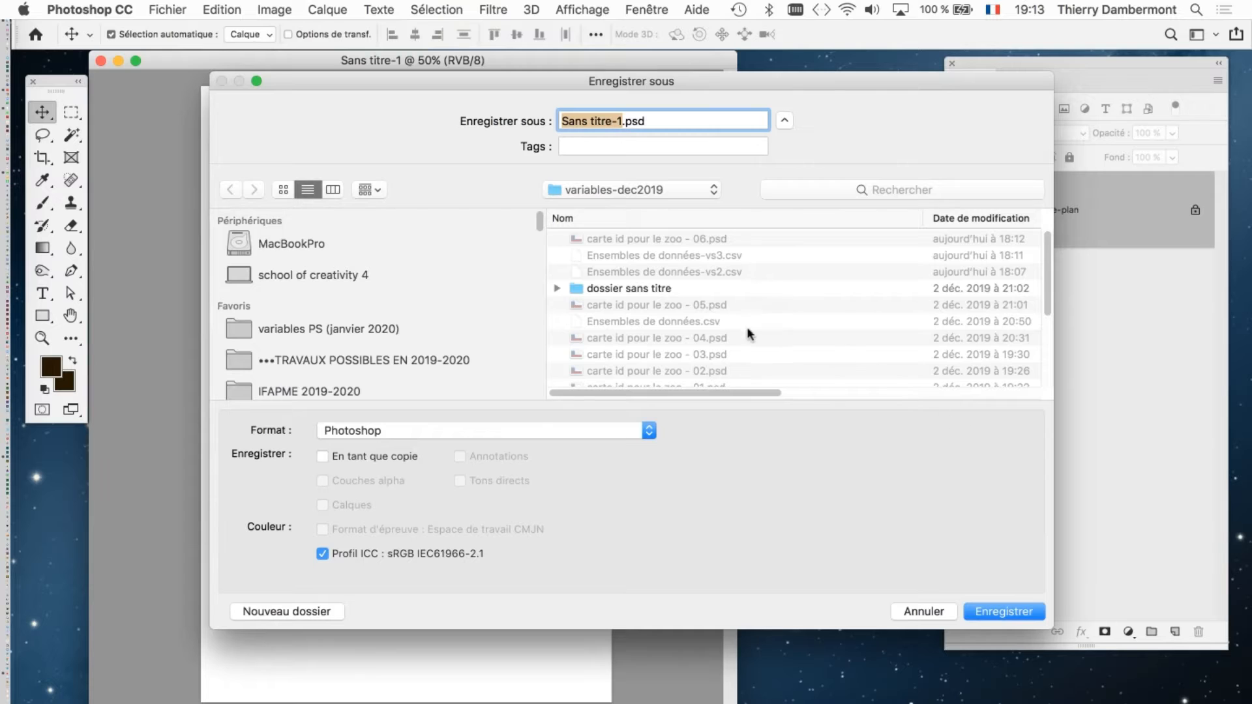
left_click(616, 189)
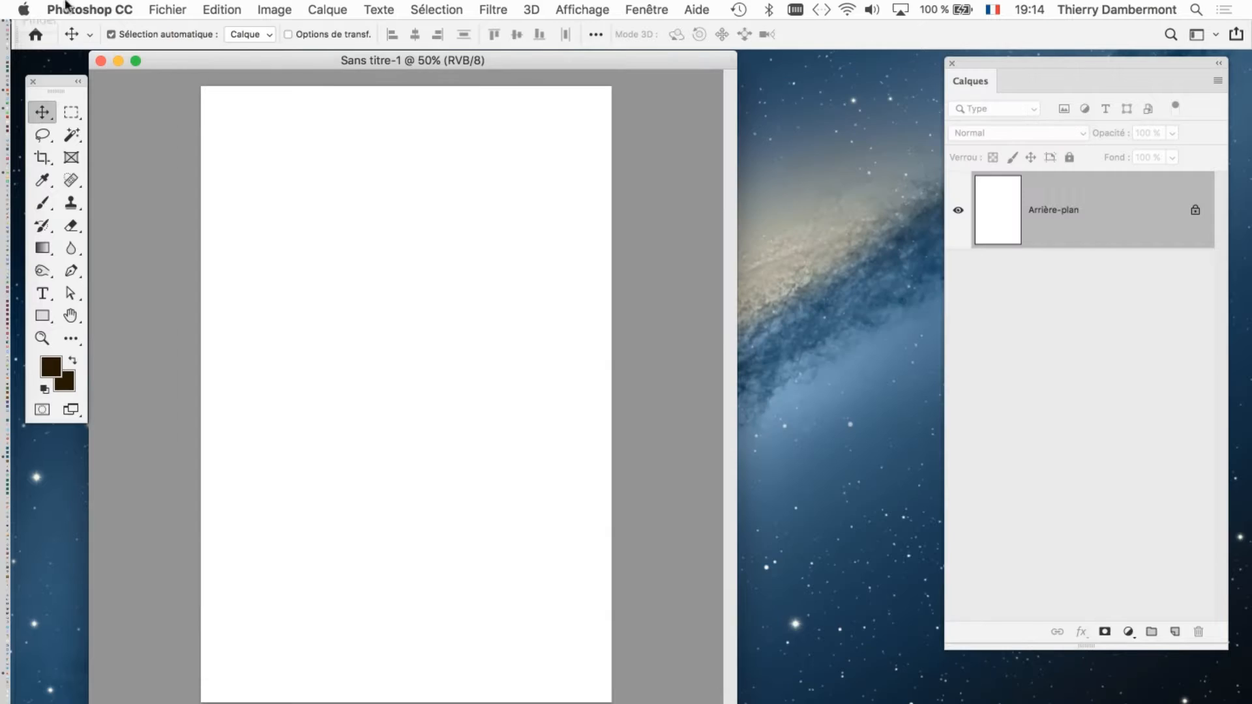
- Save the new document as variables-Exercice01.psd in Photoshop format in the variables-Exercice01 folder
left_click(167, 9)
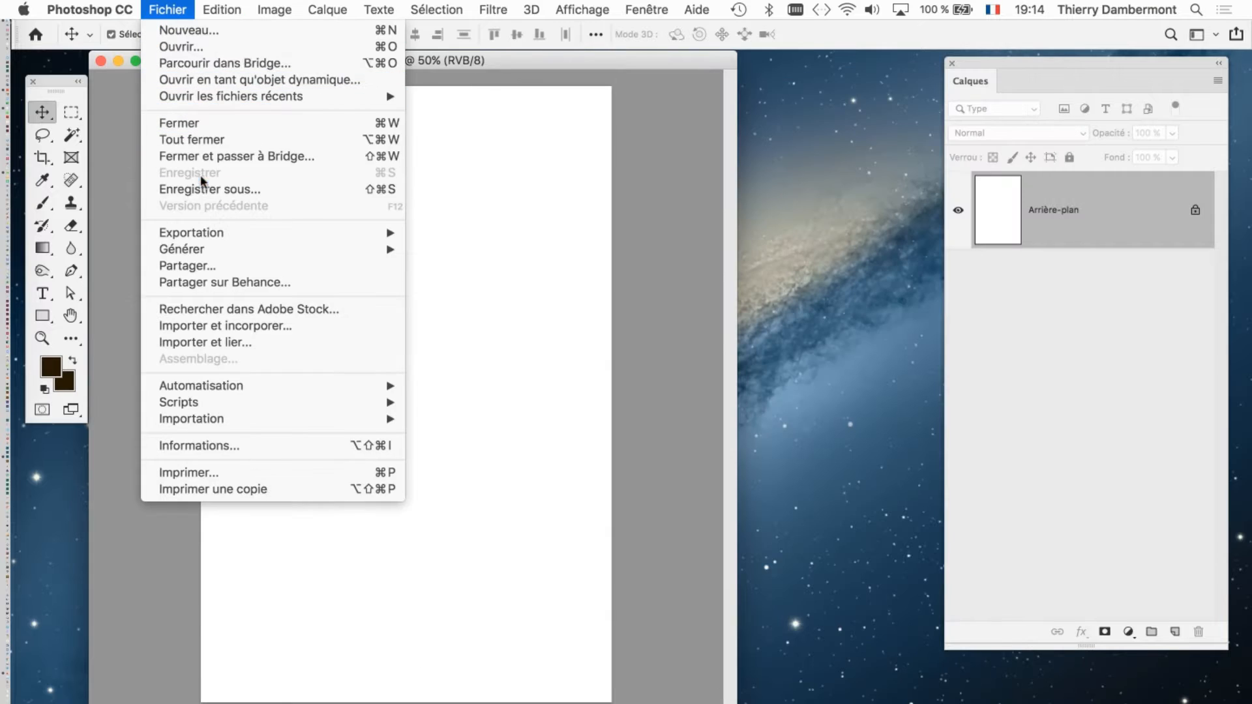
key("Return")
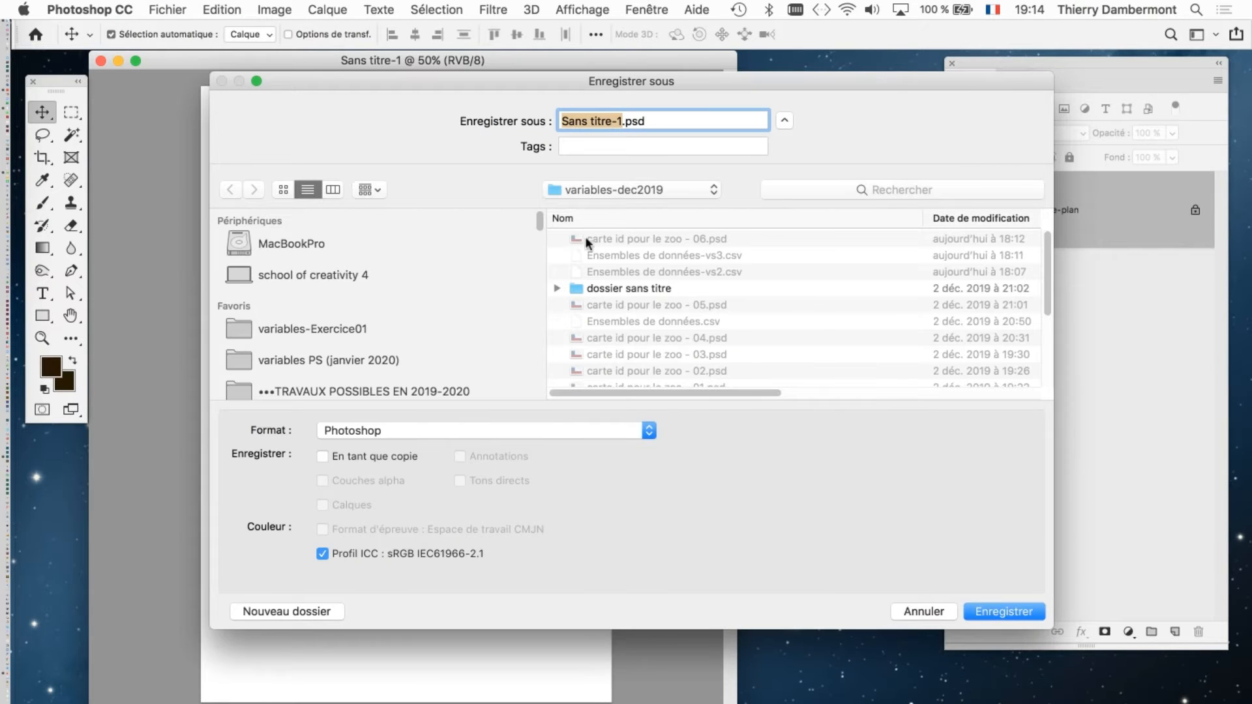
left_click(328, 335)
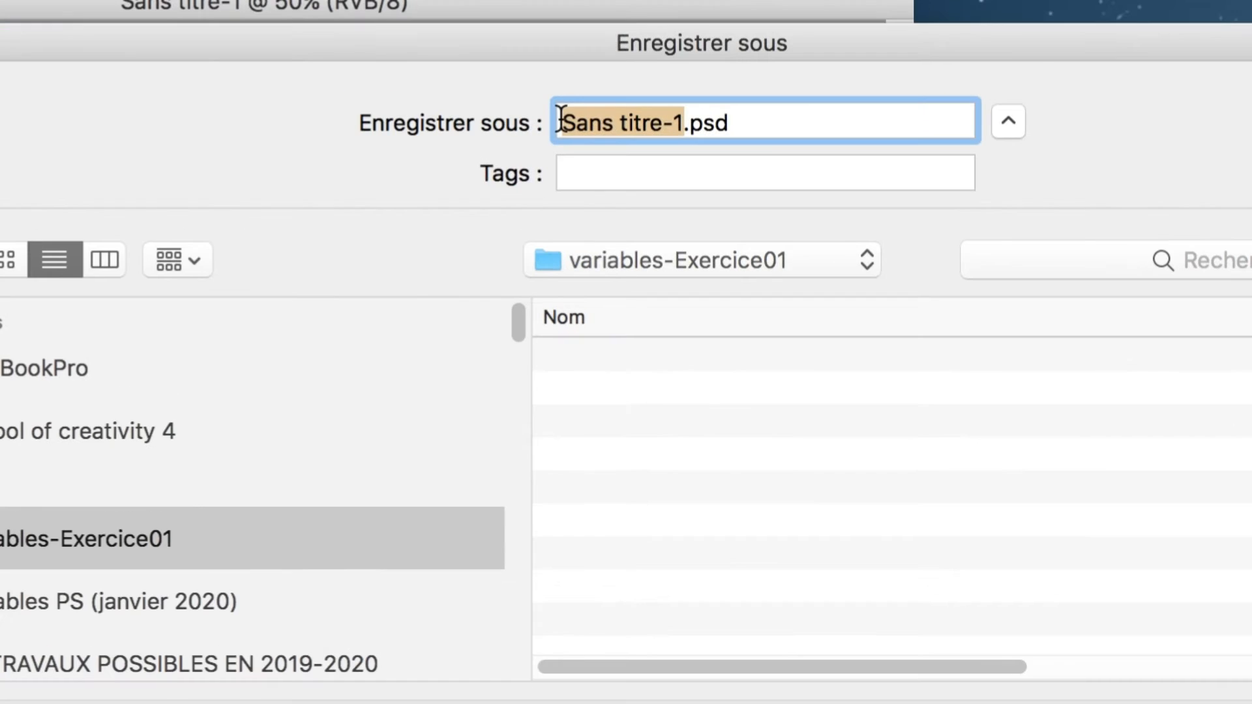
type("variables-")
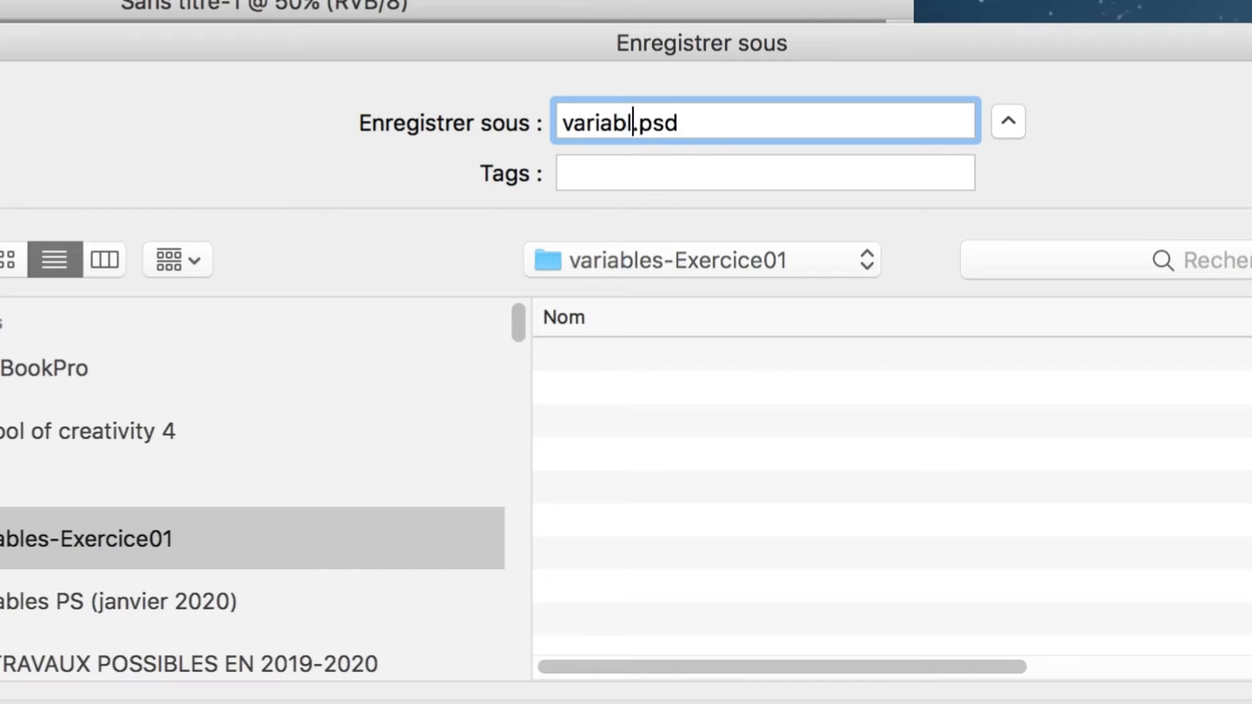
type("Exer")
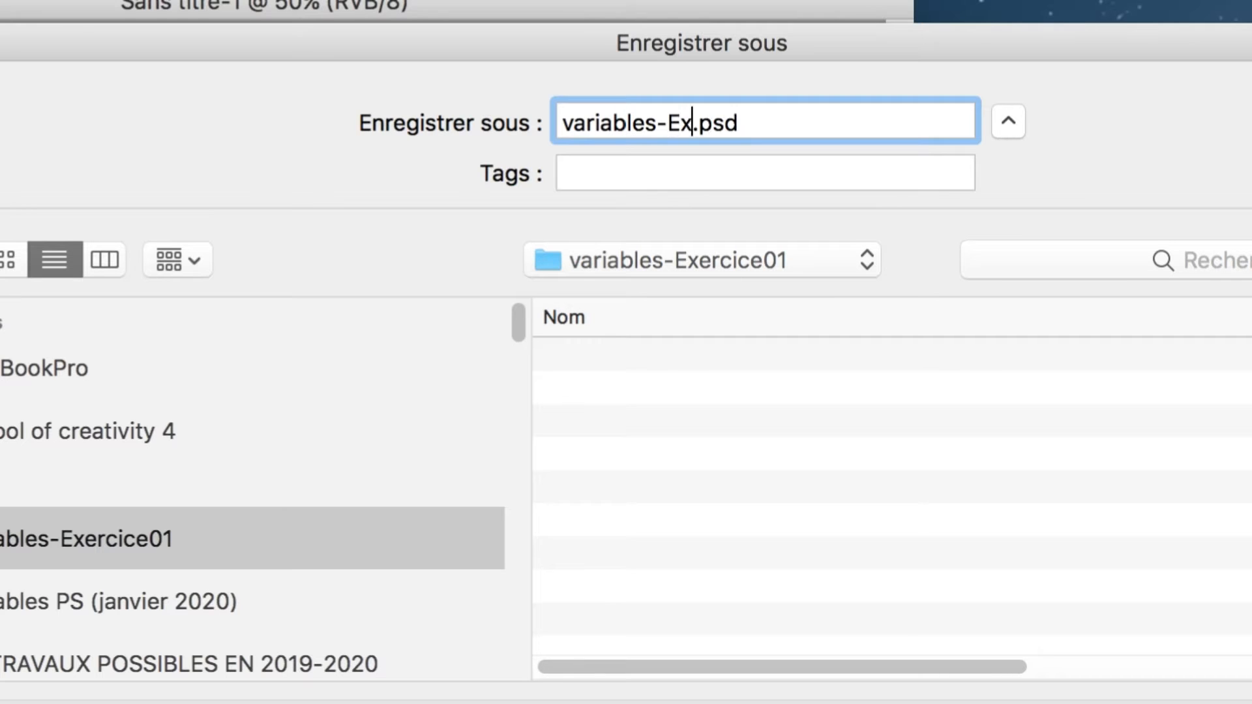
type("cice01")
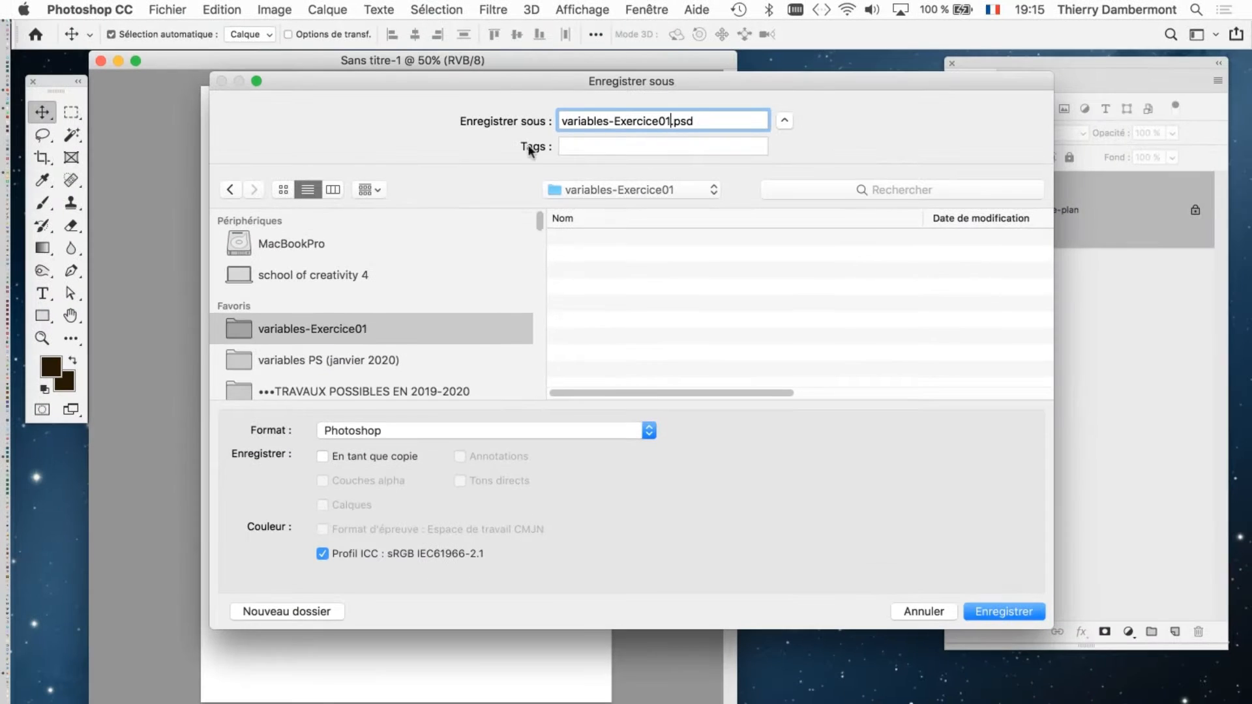
left_click(997, 605)
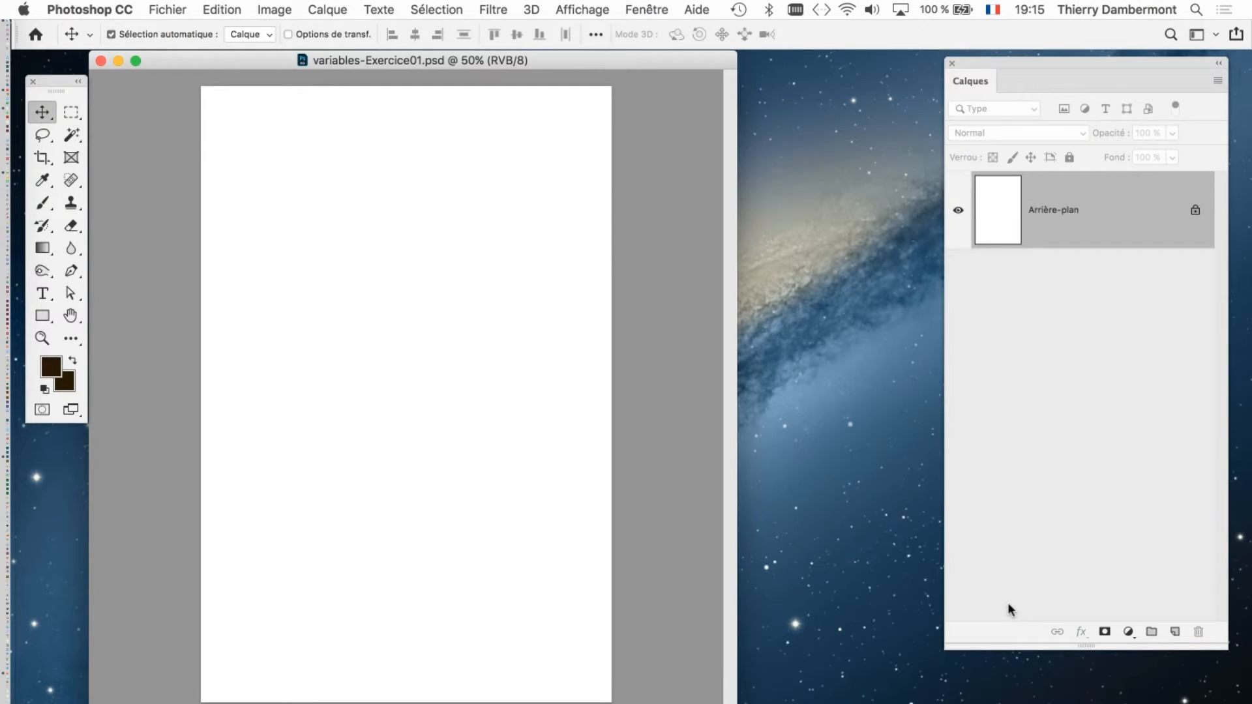
- Arrange the document window and the Calques panel side by side and reduce the panel's height
left_click_drag(1051, 61, 937, 95)
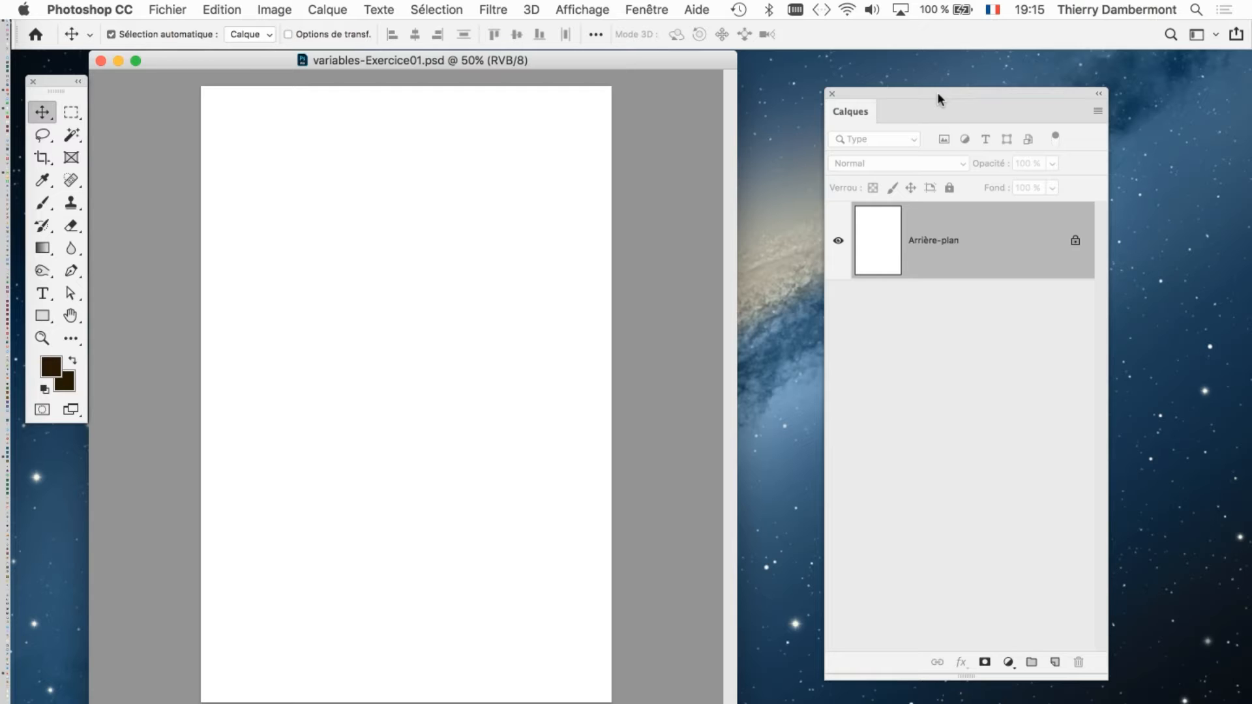
left_click_drag(710, 58, 733, 68)
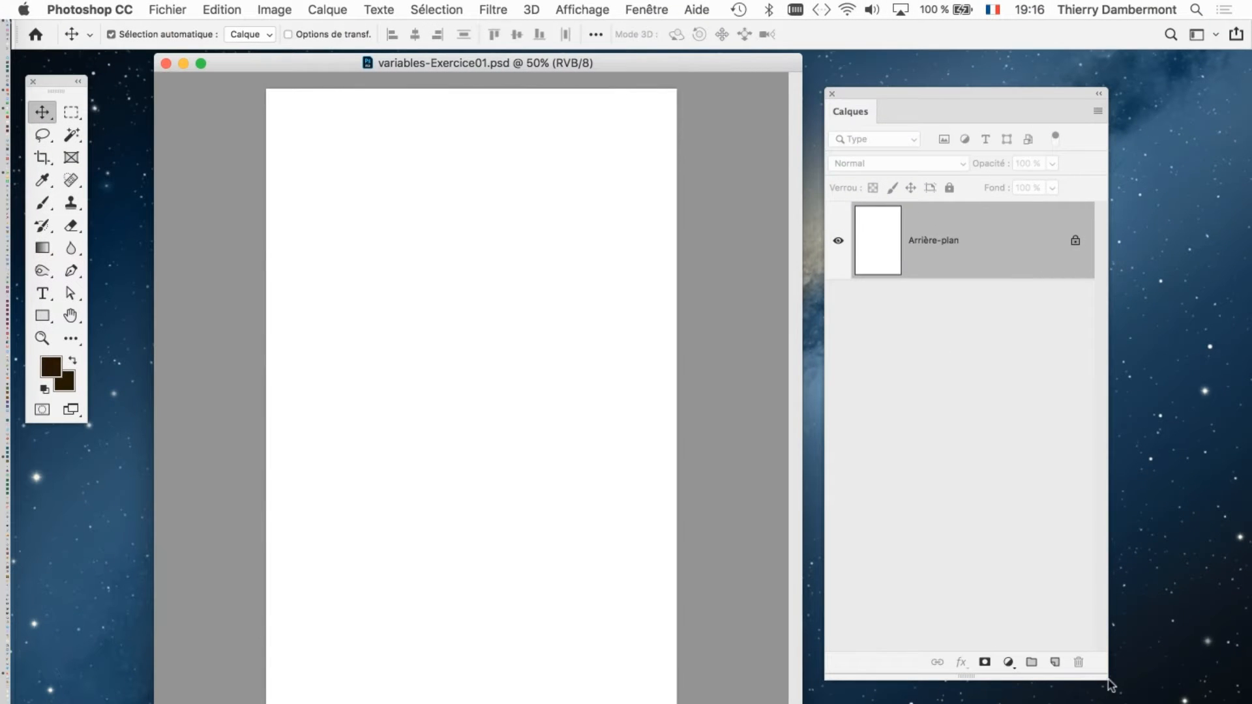
left_click_drag(1107, 678, 1142, 423)
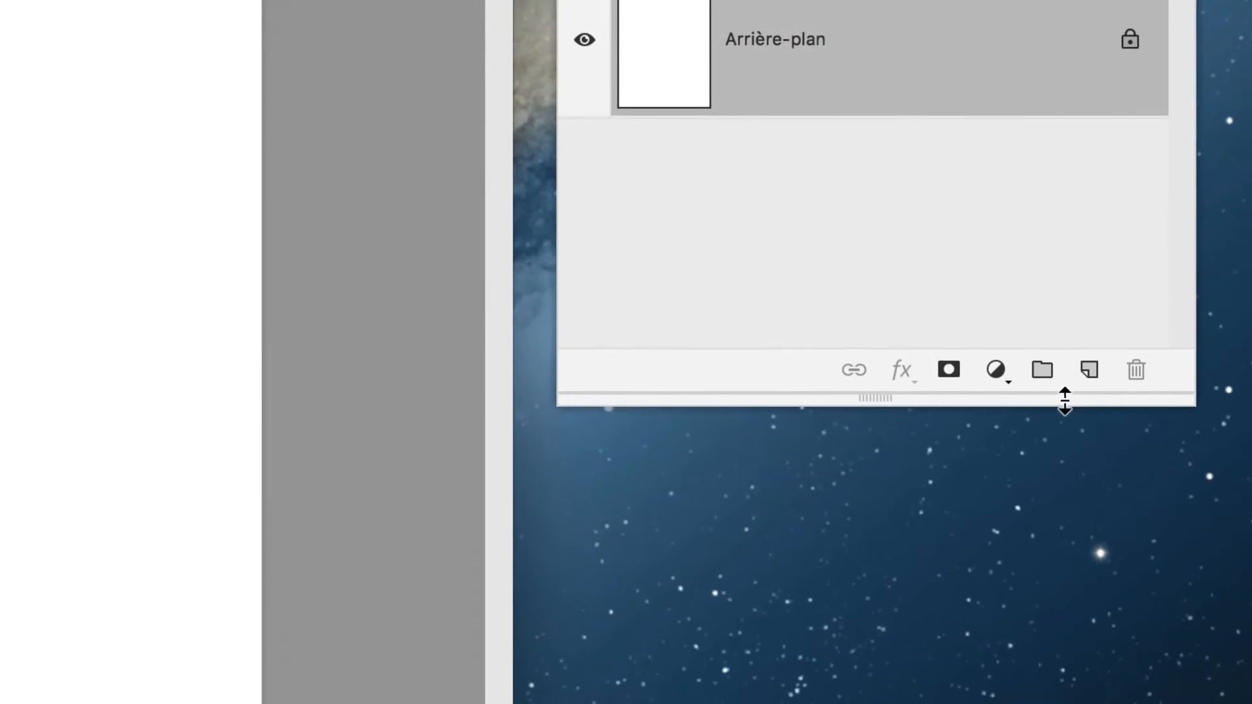
- Add a new layer above Arrière-plan and name it tete
left_click(1091, 407)
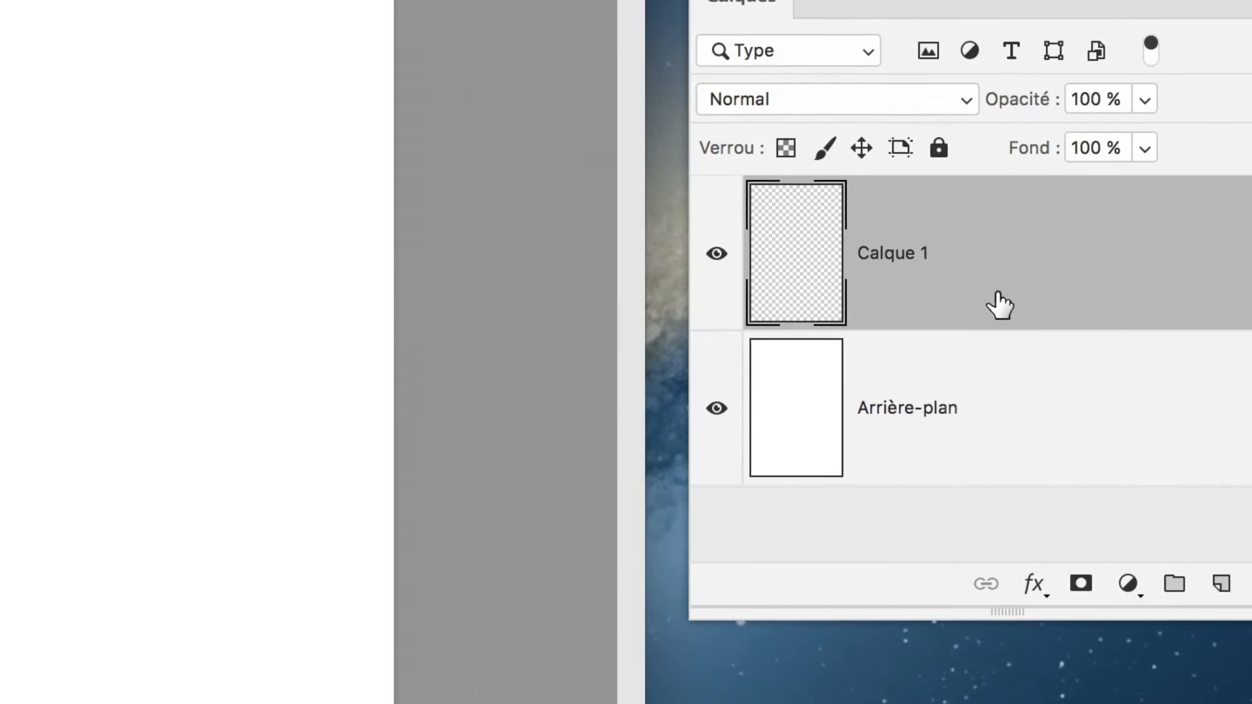
double_click(740, 65)
type("tete")
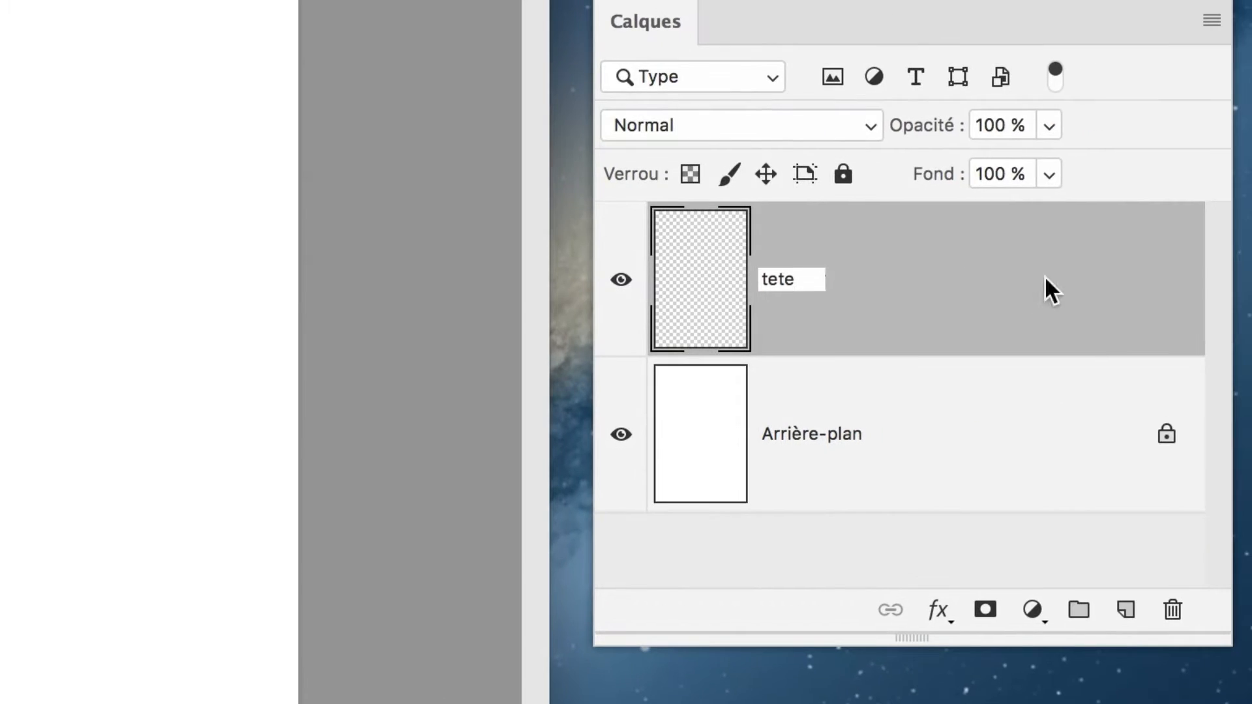
key("Return")
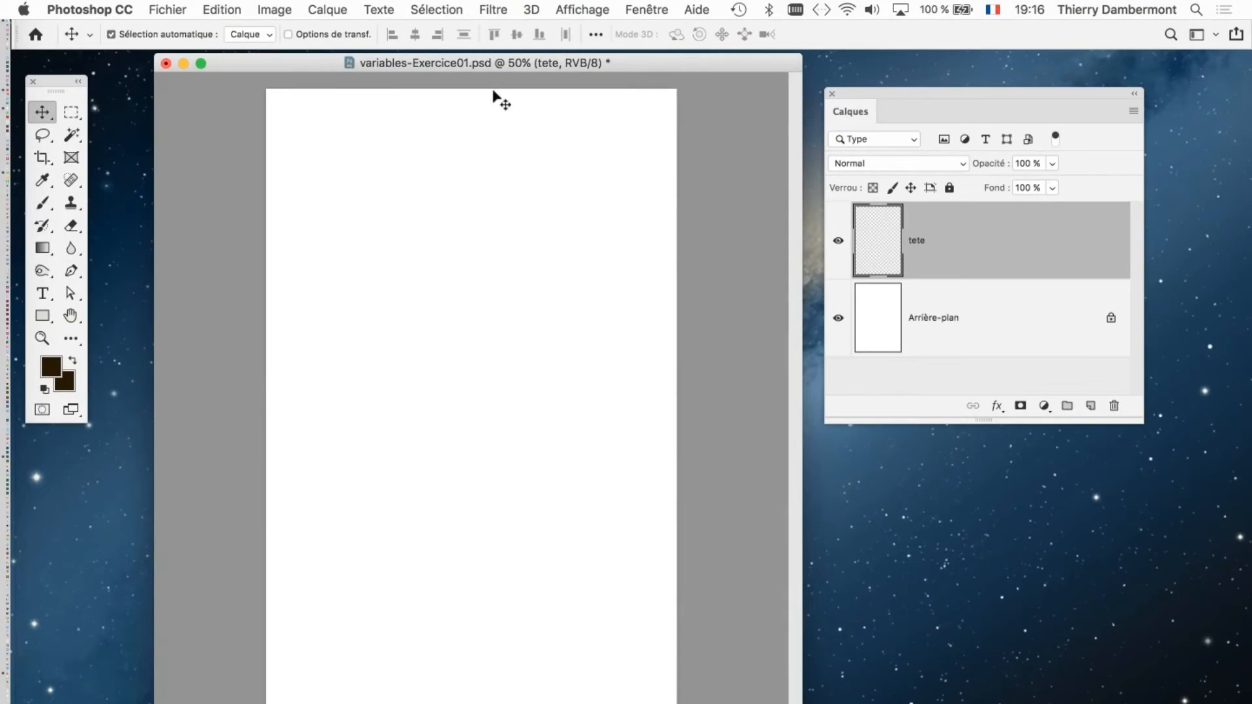
- Try a rectangular selection 8 cm wide and about 4.28 cm high across the page's upper part, and deselect it
left_click(75, 113)
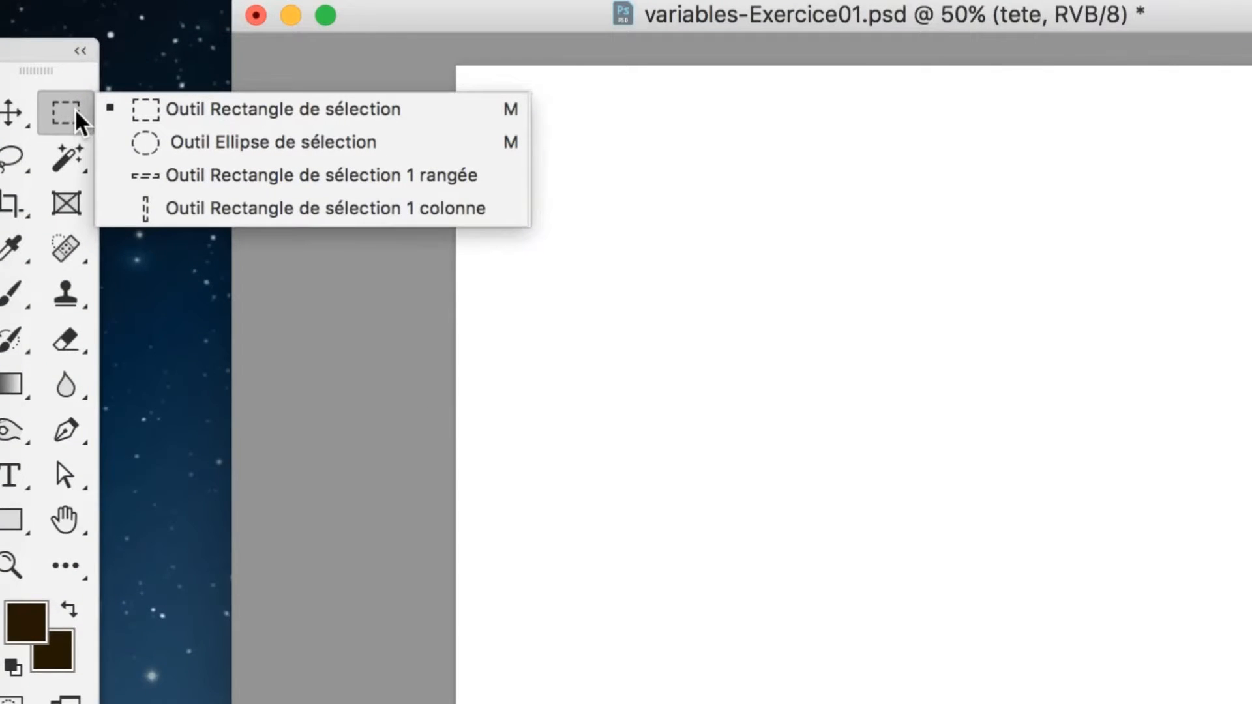
left_click(169, 110)
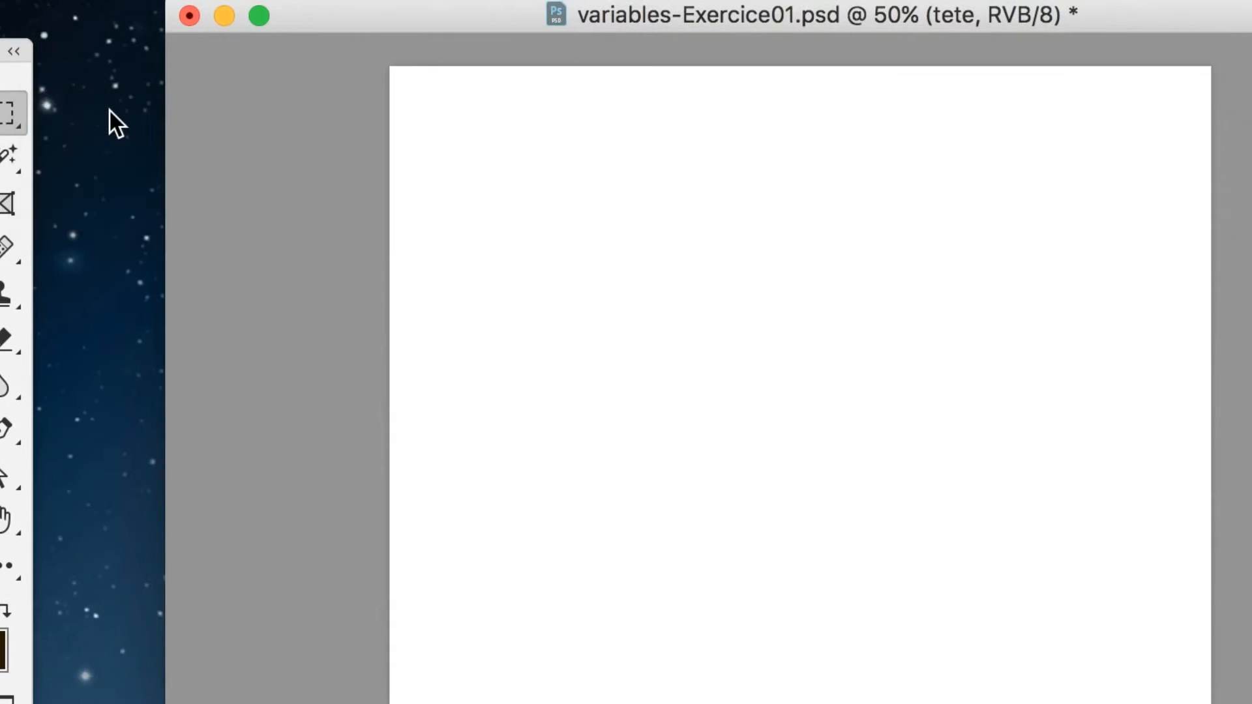
left_click_drag(469, 79, 469, 81)
left_click_drag(207, 101, 1051, 526)
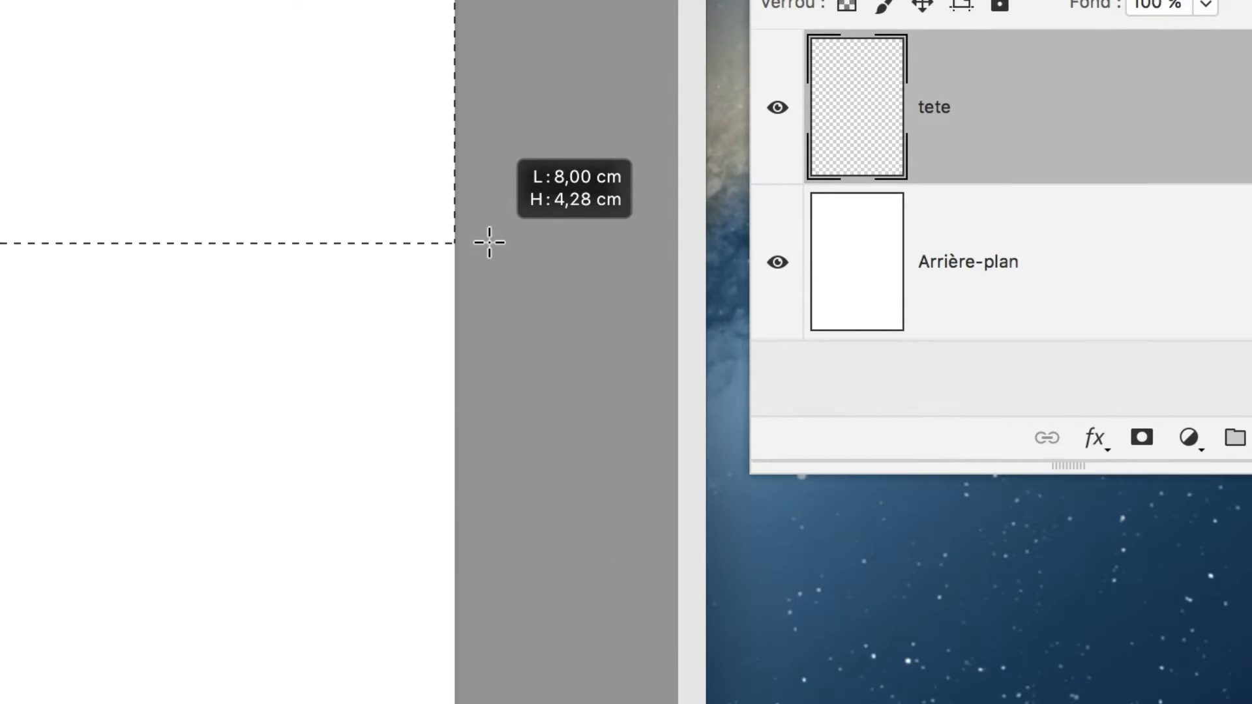
left_click_drag(489, 242, 489, 242)
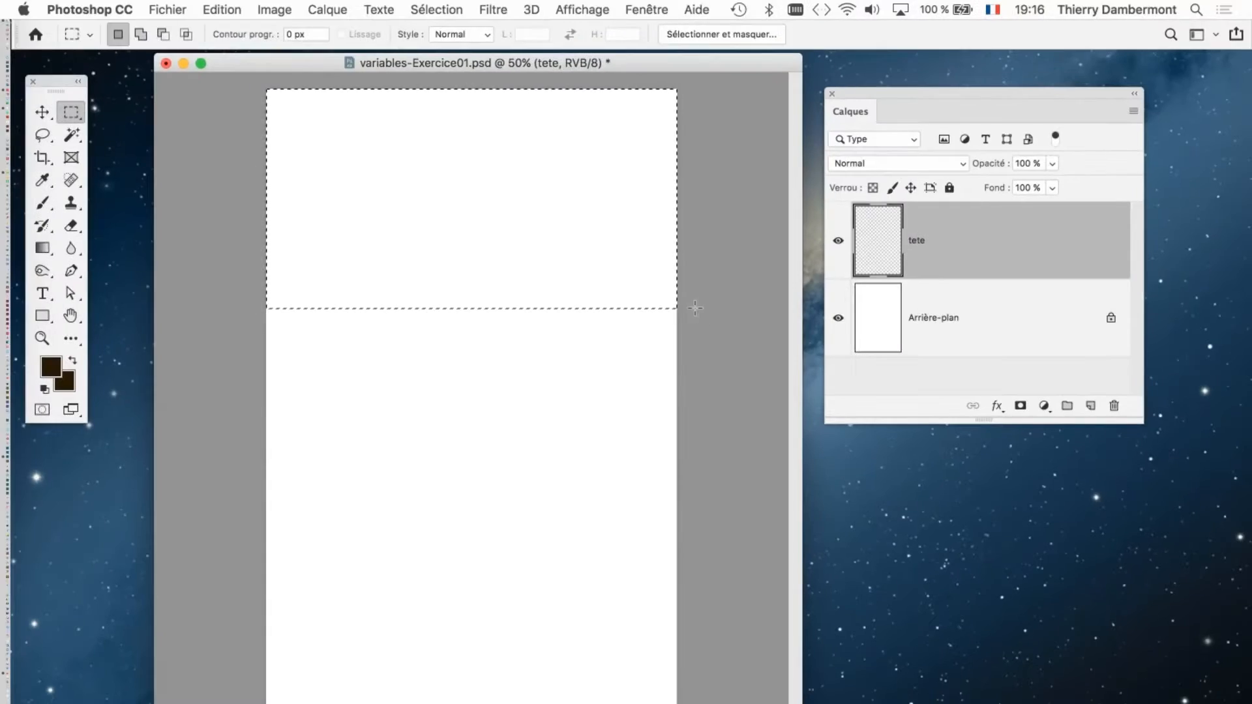
left_click(312, 149)
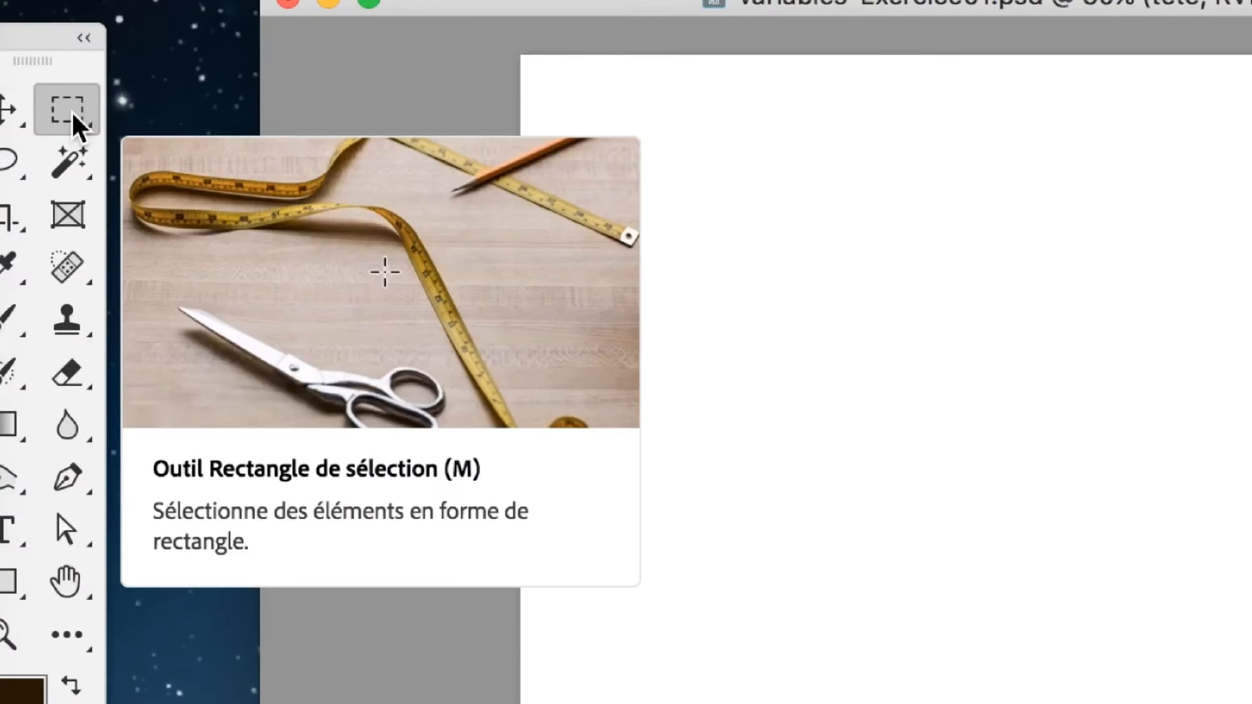
- Draw a rectangular selection 8 cm wide and about 3.16 cm high across the page's upper part
right_click(71, 111)
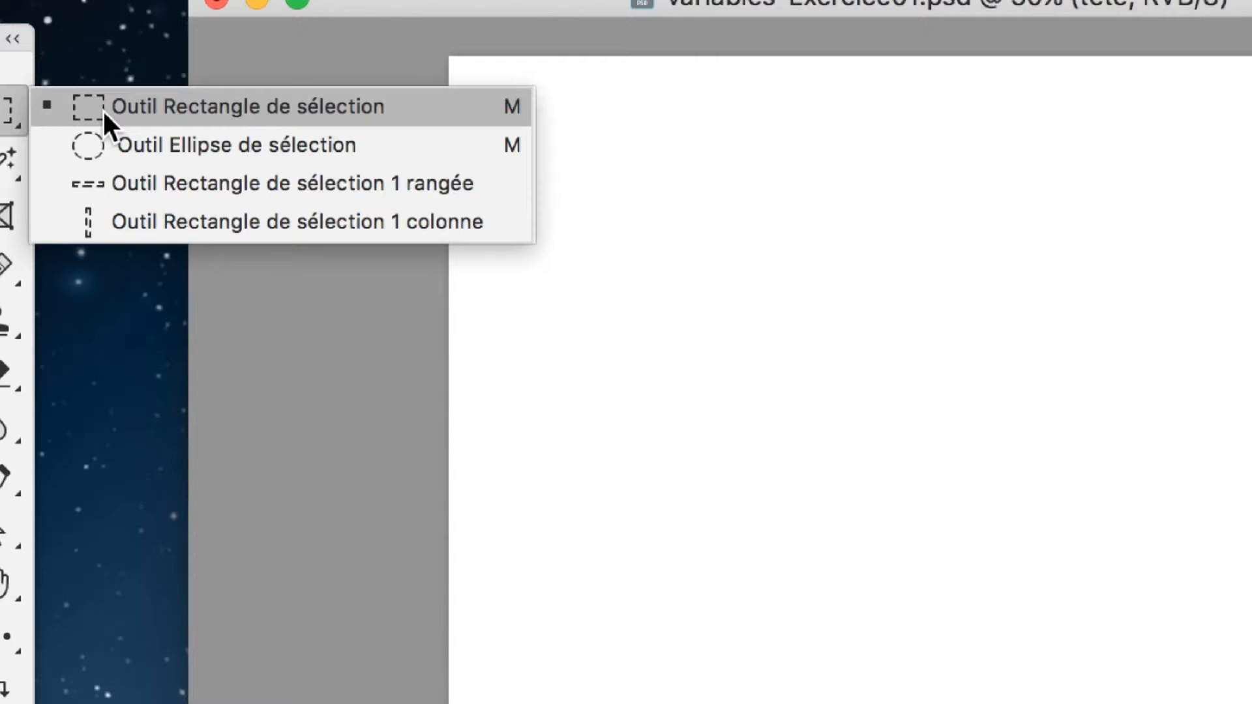
left_click(103, 108)
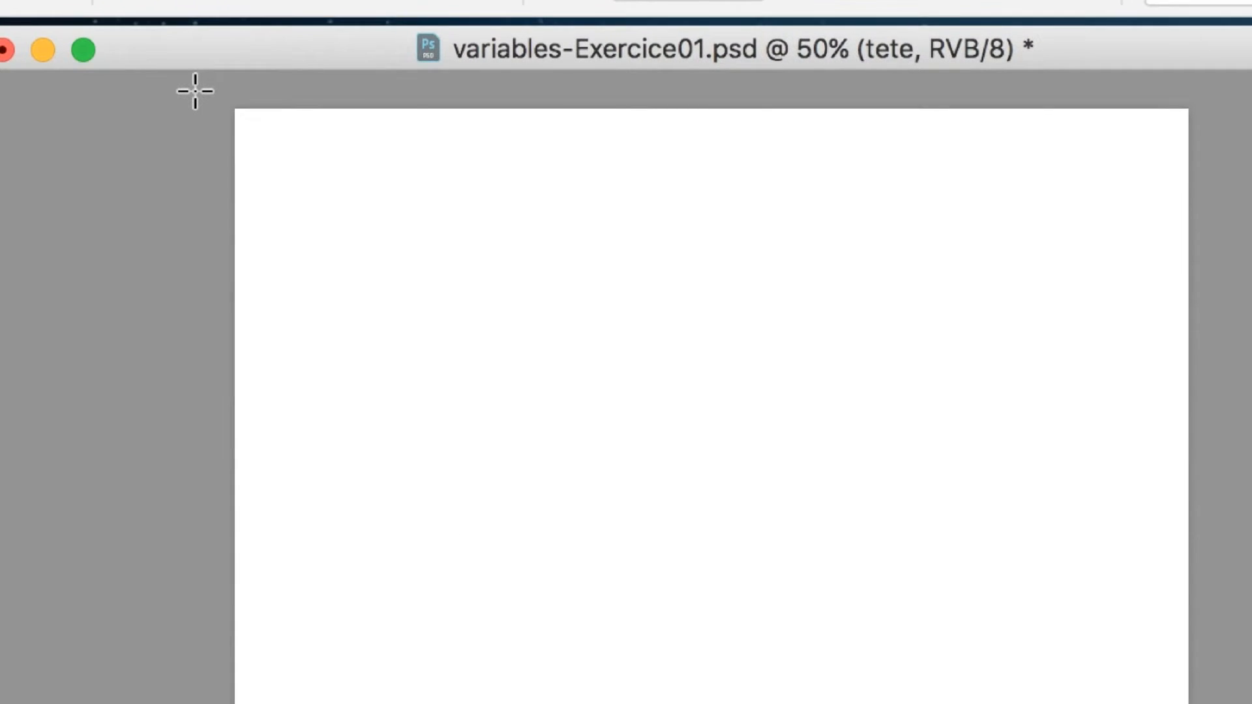
left_click_drag(235, 109, 1216, 497)
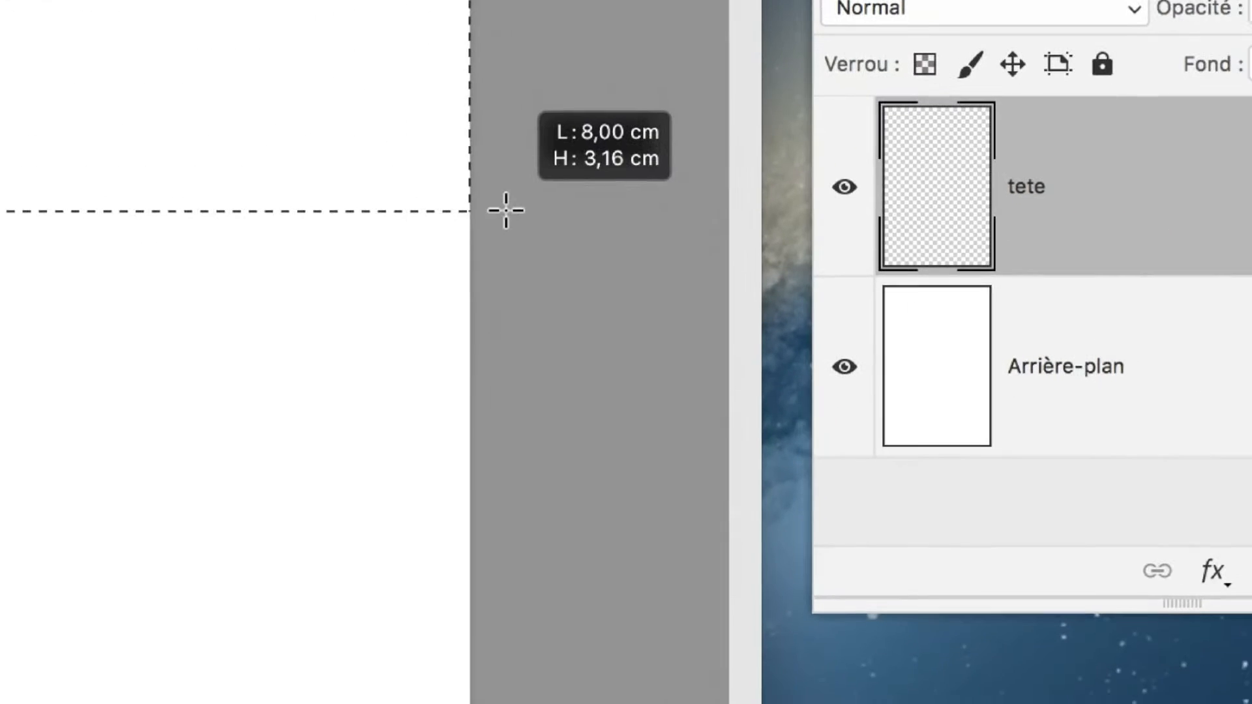
left_click_drag(507, 210, 514, 212)
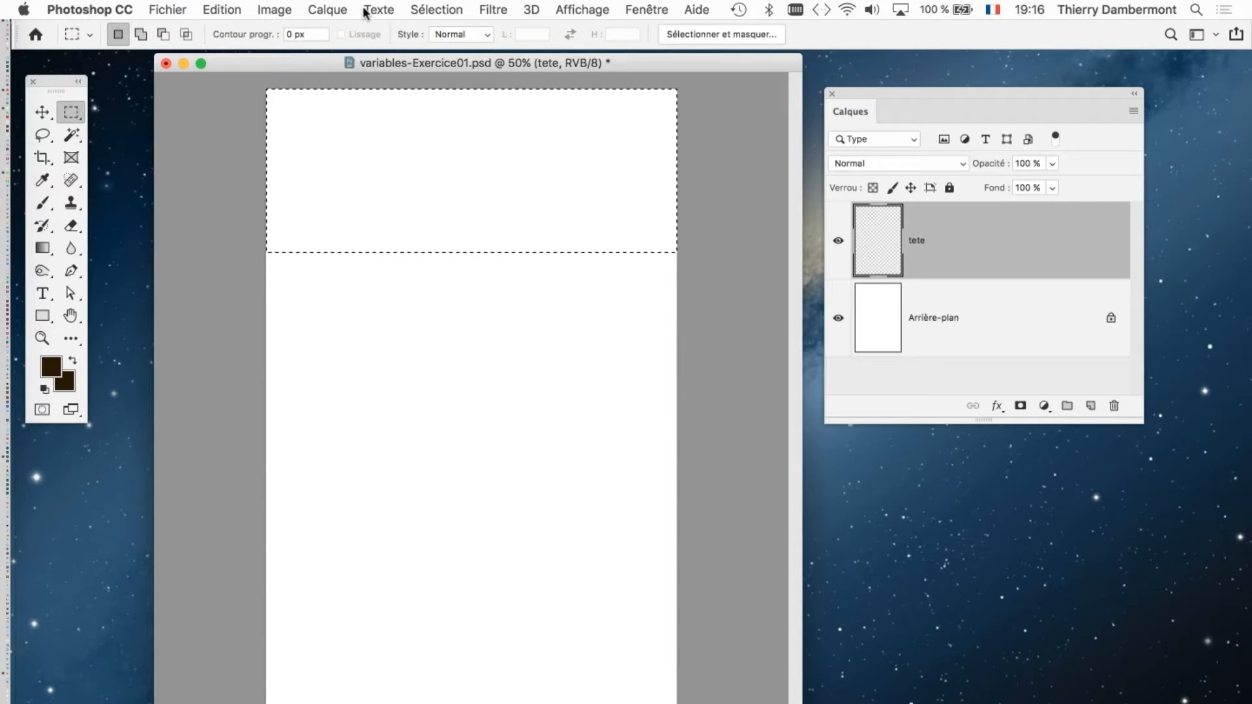
- Transform the selection to a lower height and extend it slightly past the page's left, right and top edges
left_click(437, 9)
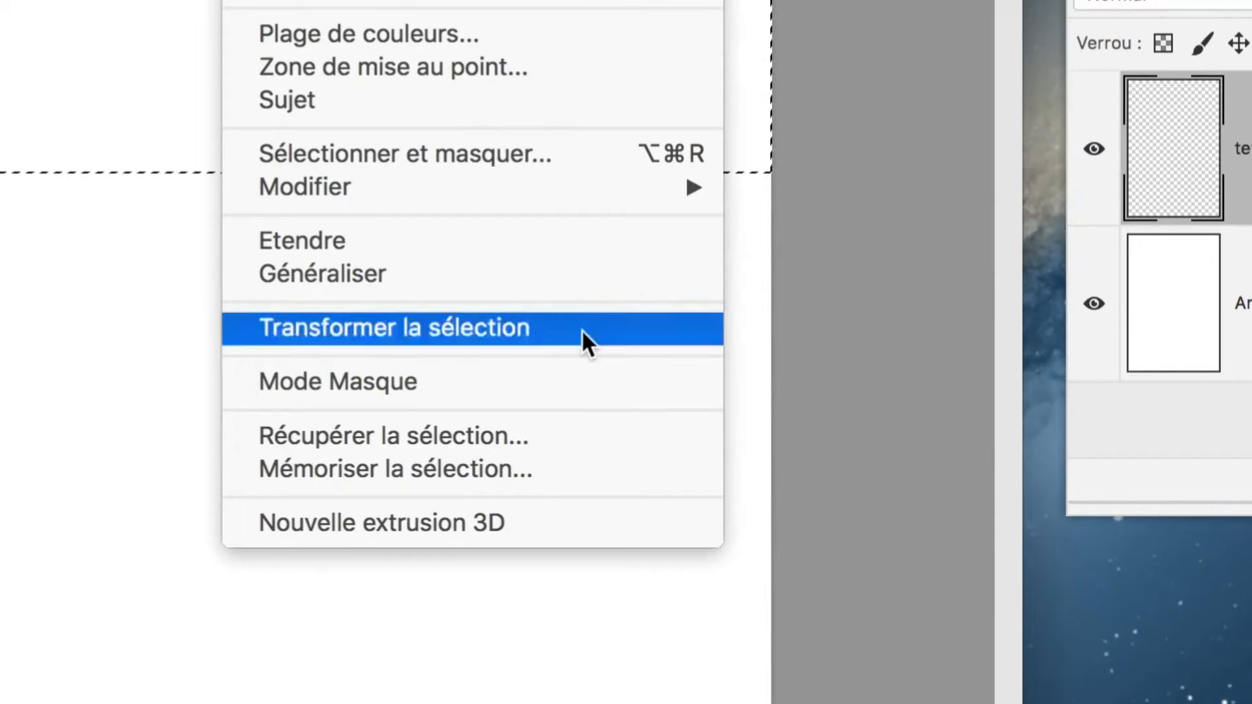
left_click(581, 329)
mouse_move(510, 279)
left_mouse_down()
mouse_move(510, 337)
mouse_move(513, 280)
mouse_move(512, 296)
left_mouse_up()
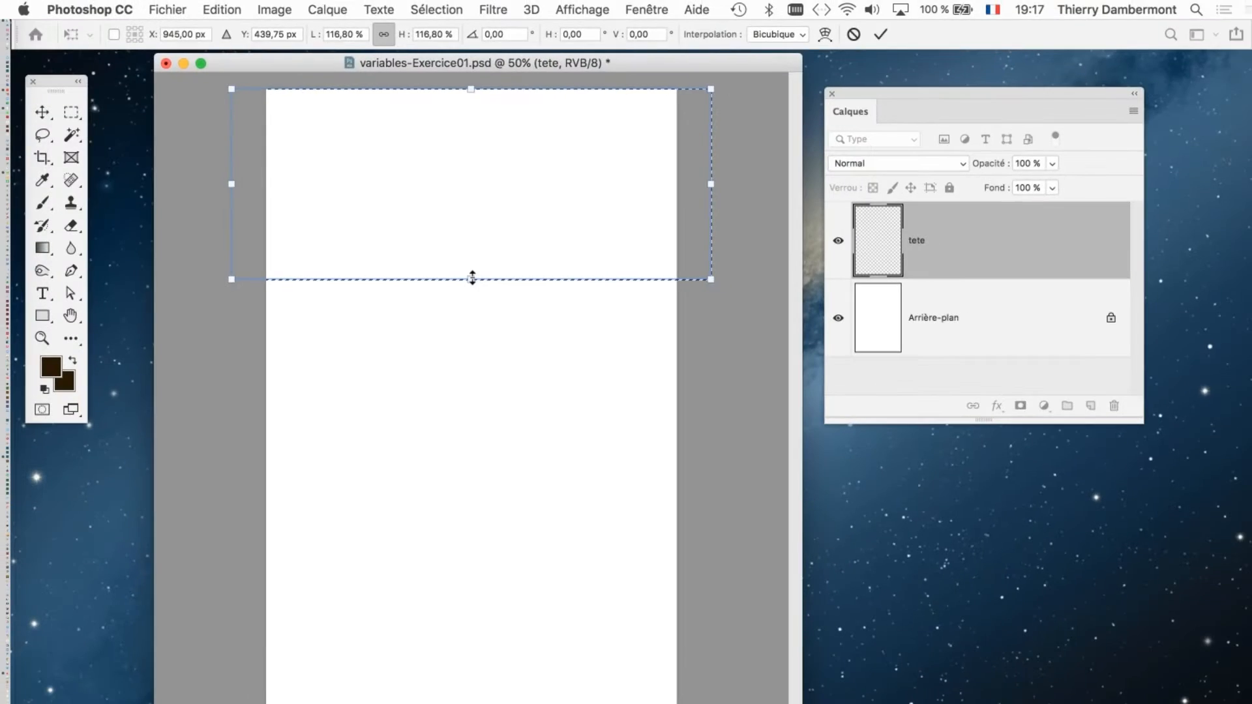
left_click_drag(472, 278, 475, 221)
left_click_drag(278, 154, 266, 155)
left_click_drag(665, 155, 684, 154)
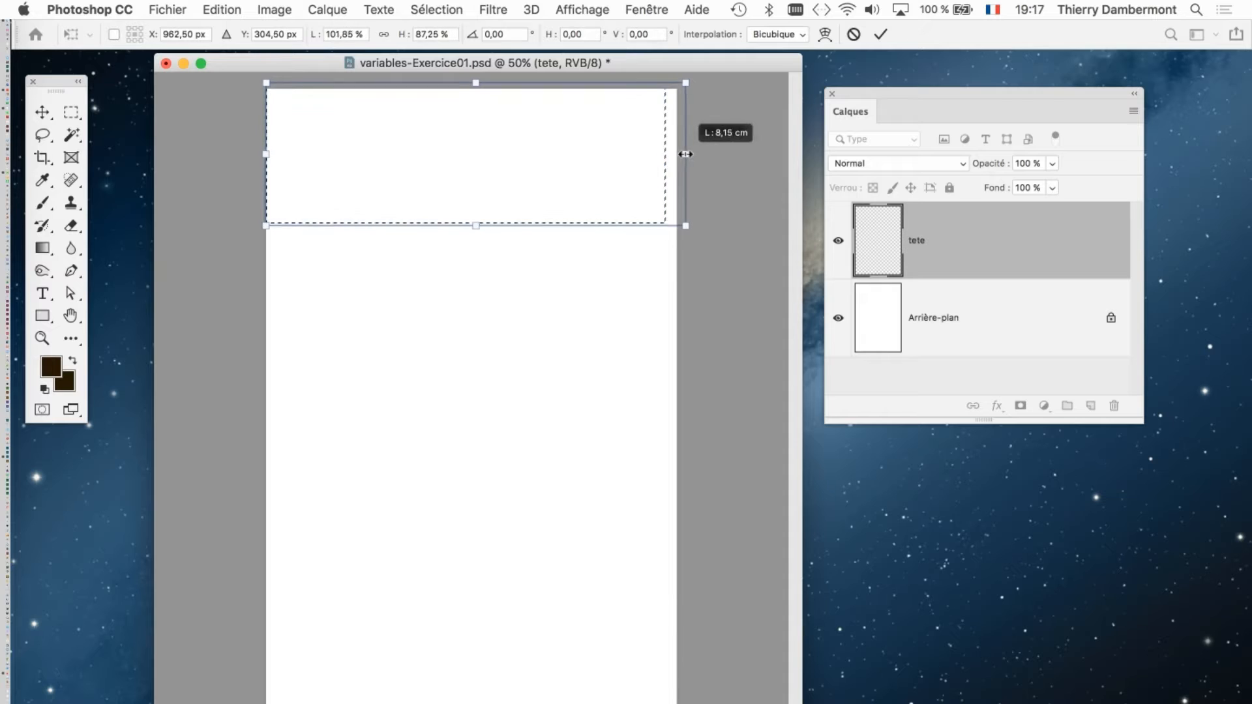
left_click_drag(266, 154, 251, 155)
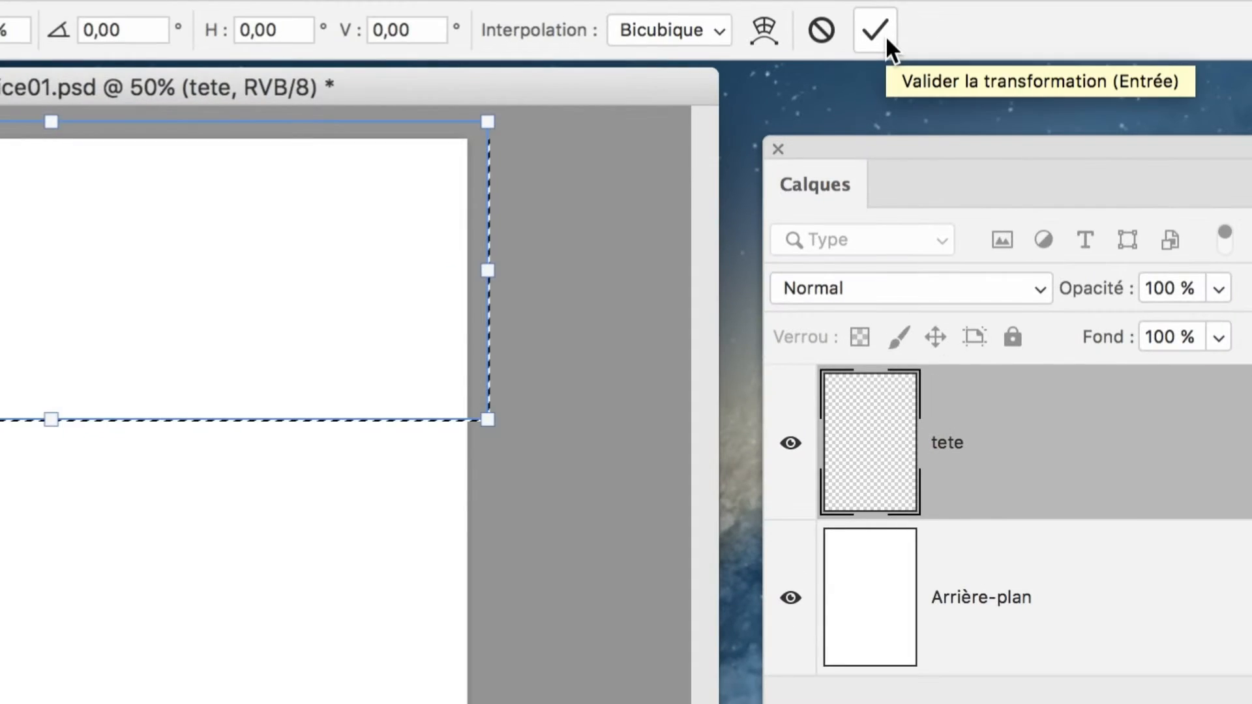
left_click(875, 29)
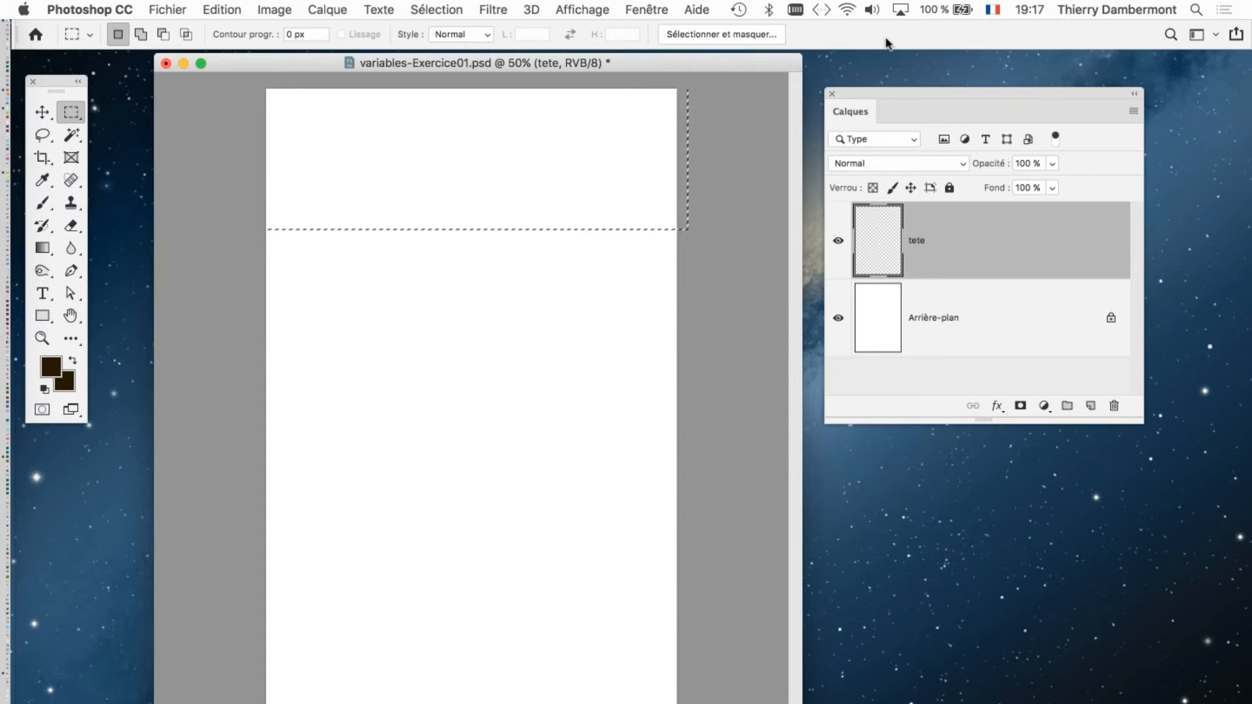
- Fill the selection on the tete layer with a bright green in Normal mode at 100% opacity, and deselect
key("shift+BackSpace")
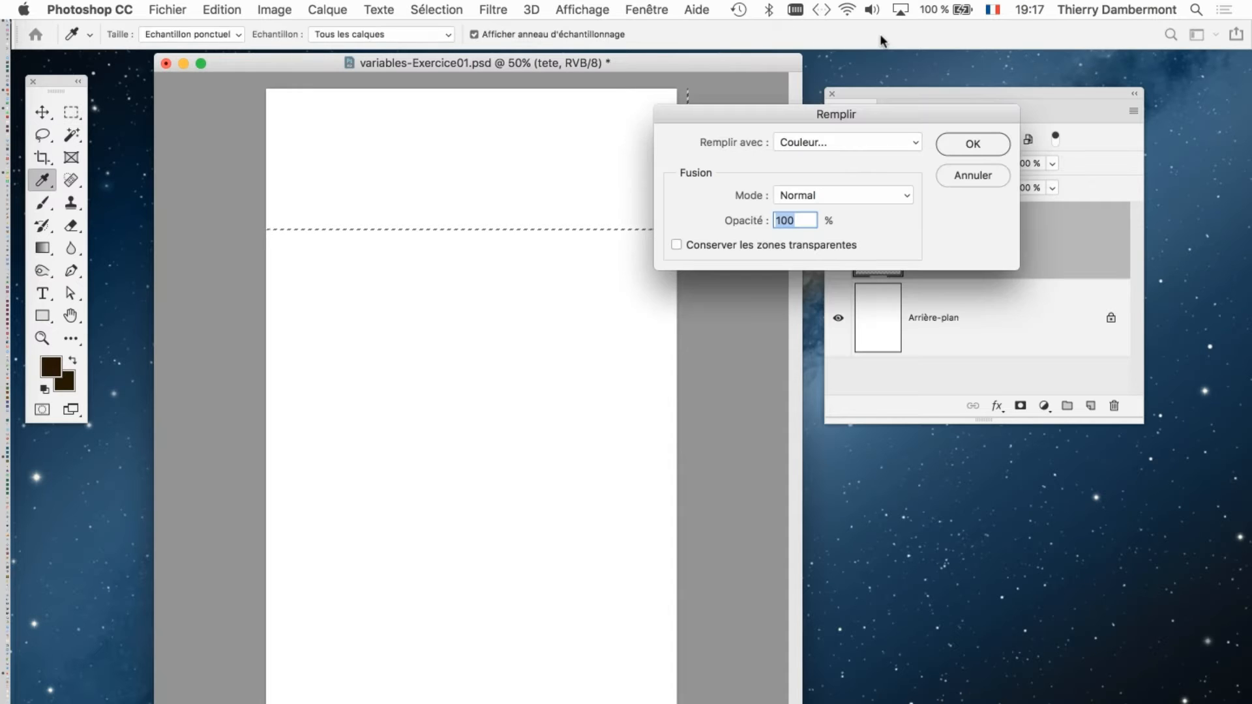
left_click_drag(868, 115, 794, 276)
key("alt")
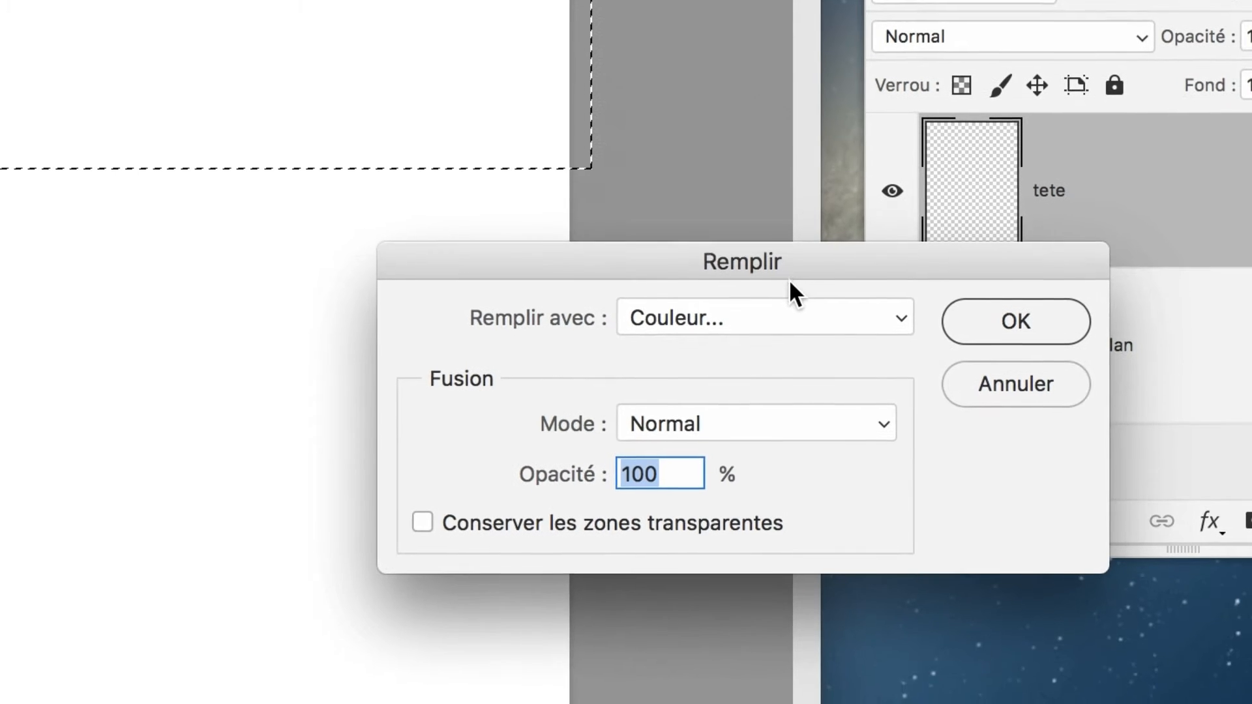
left_click(803, 297)
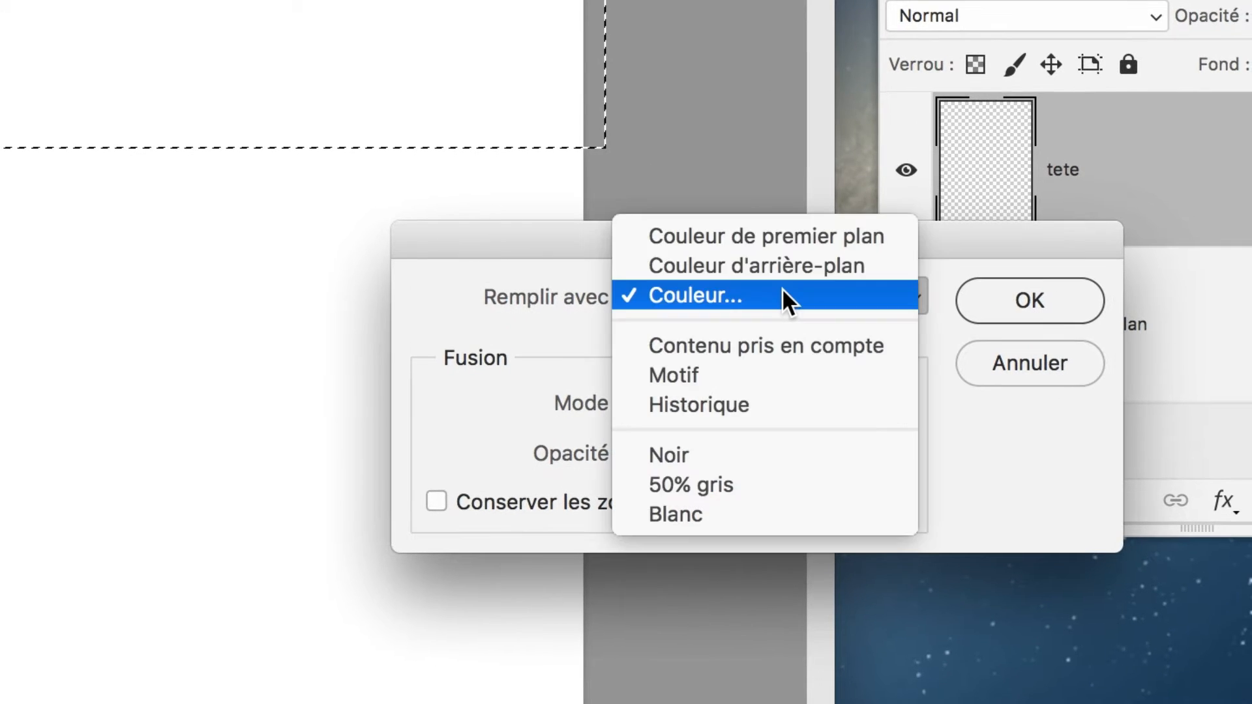
left_click(781, 288)
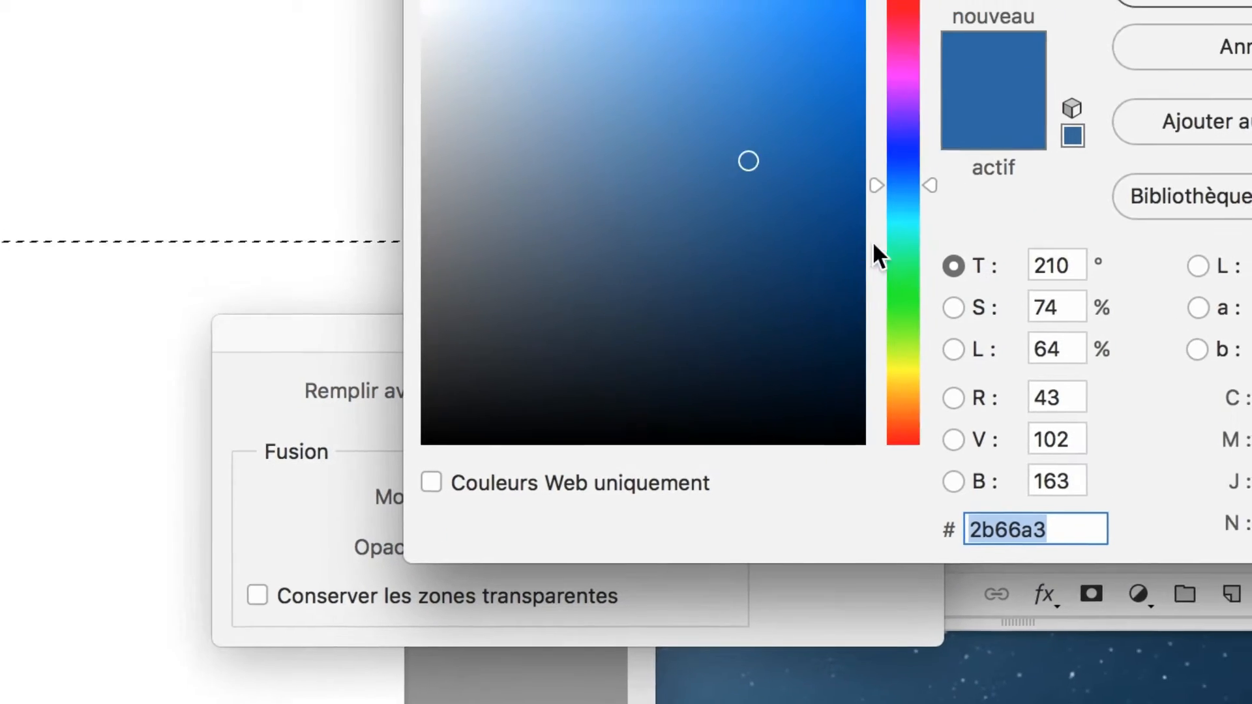
left_click(882, 251)
left_click_drag(796, 19, 788, 0)
left_click(970, 158)
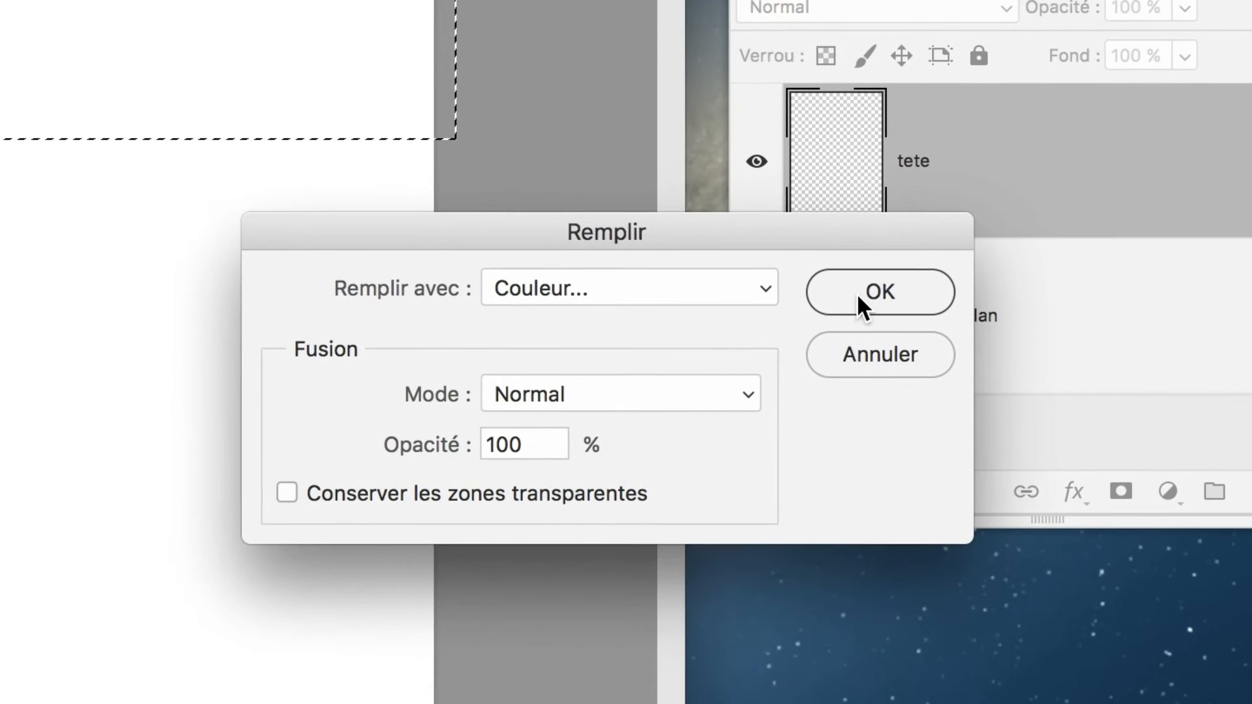
left_click(887, 338)
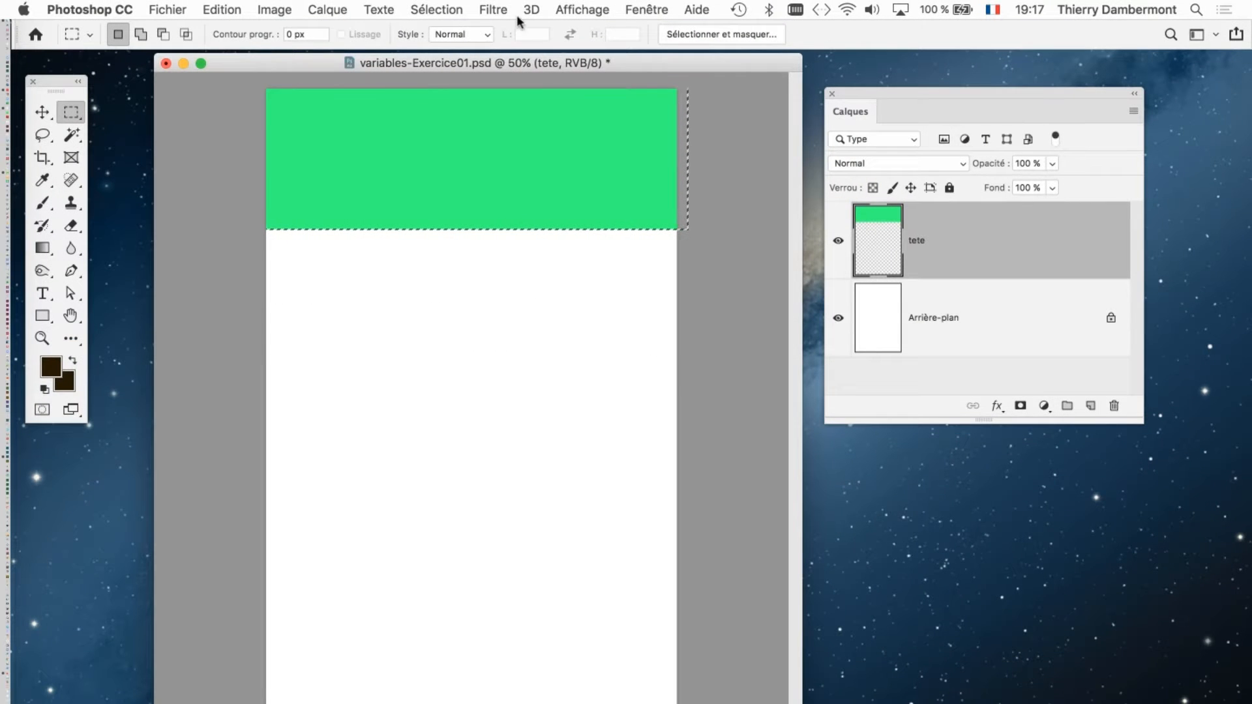
left_click(215, 0)
left_click(463, 47)
- Enlarge the Layers panel, add a new layer above tete and name it corps
left_click_drag(1141, 422, 1153, 547)
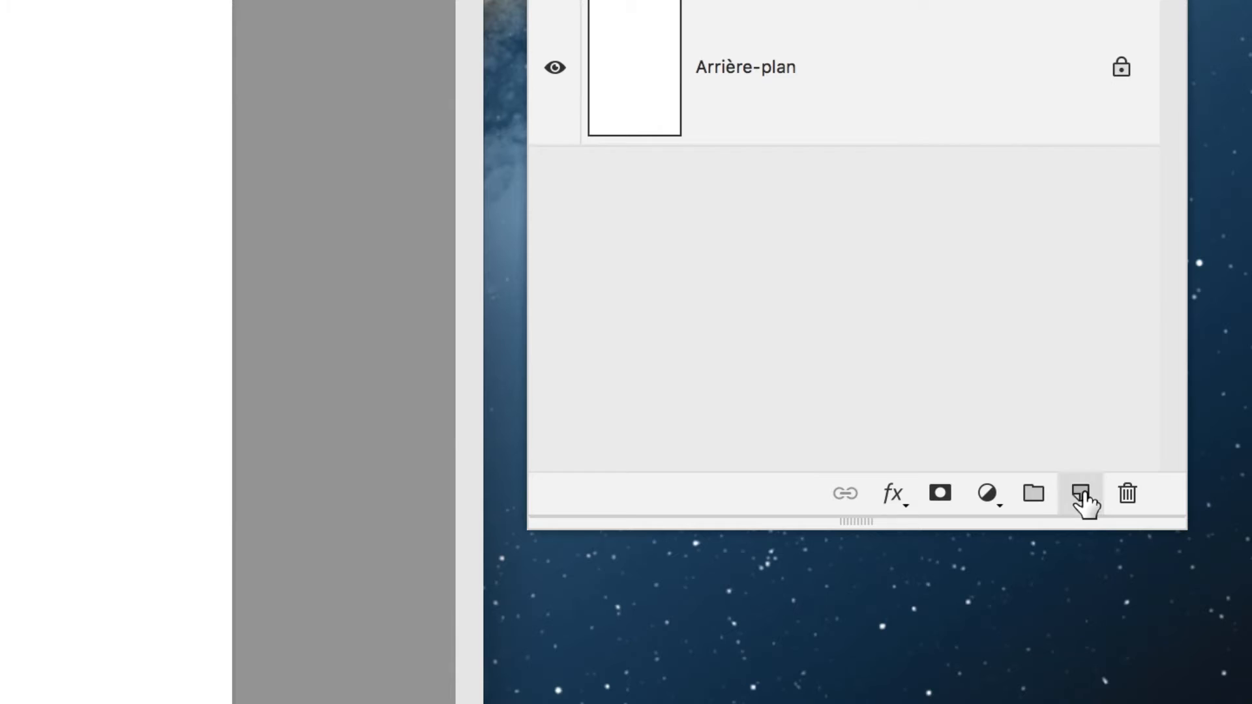
left_click(1081, 495)
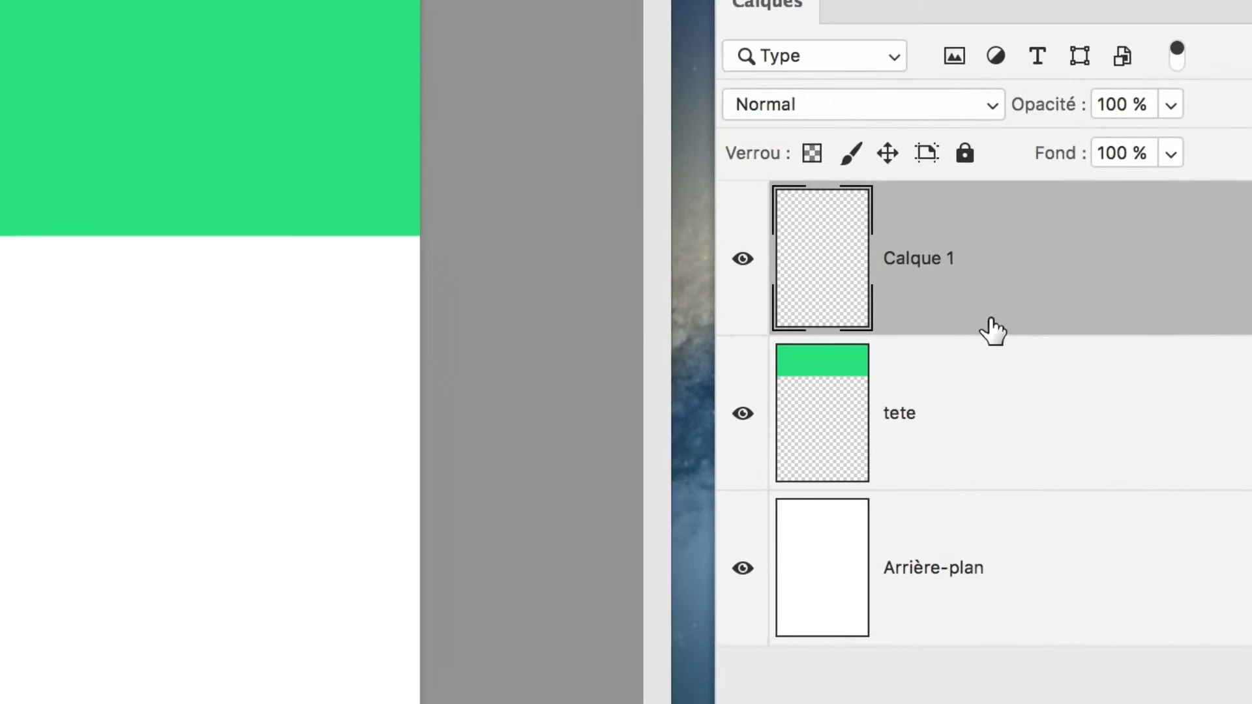
double_click(971, 299)
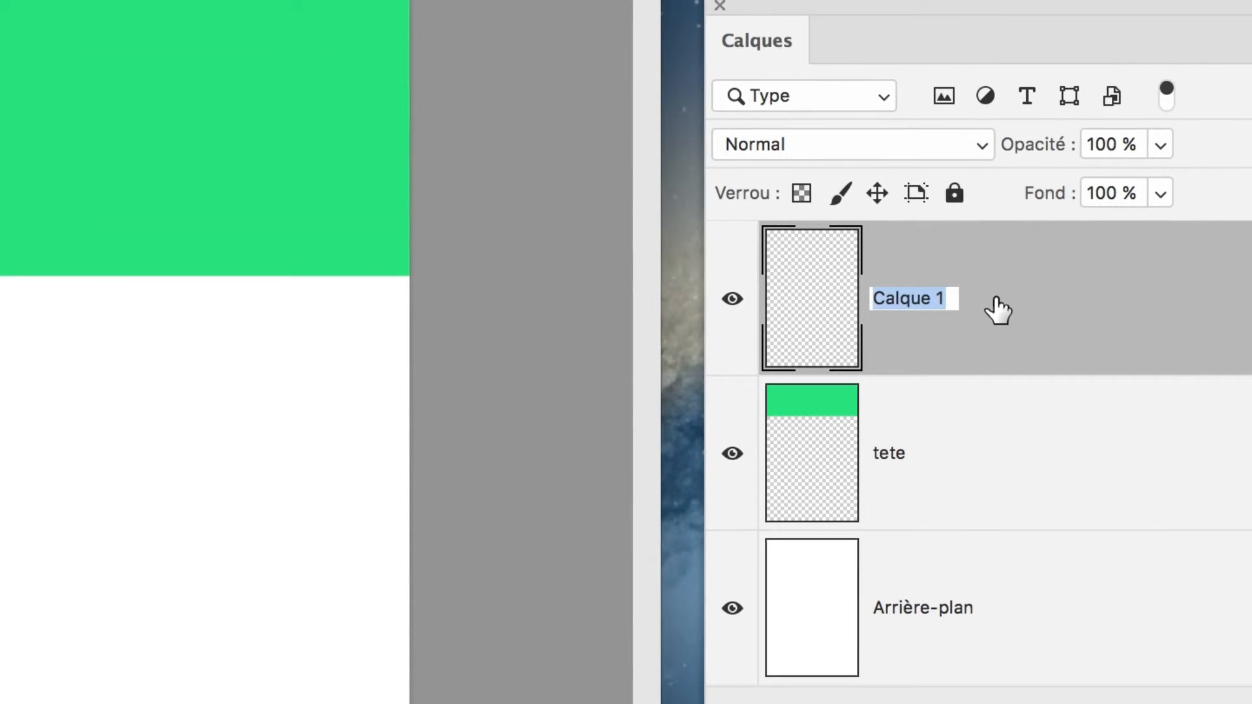
type("e")
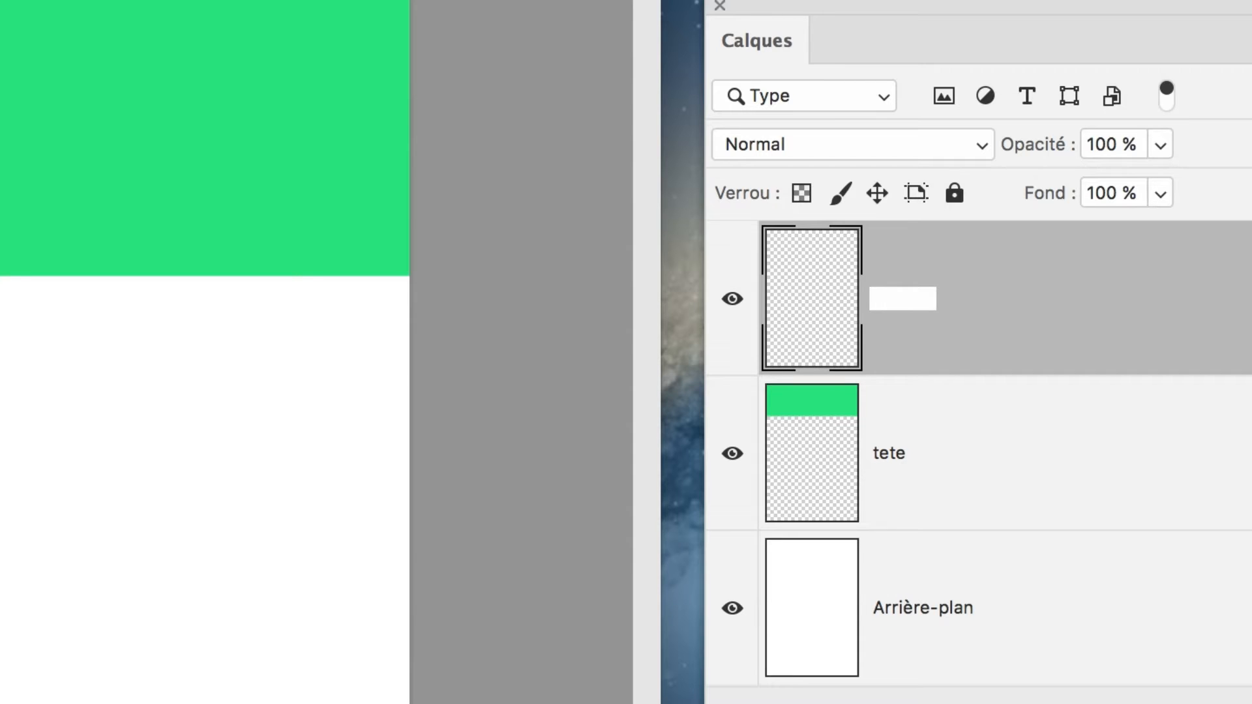
type("orps")
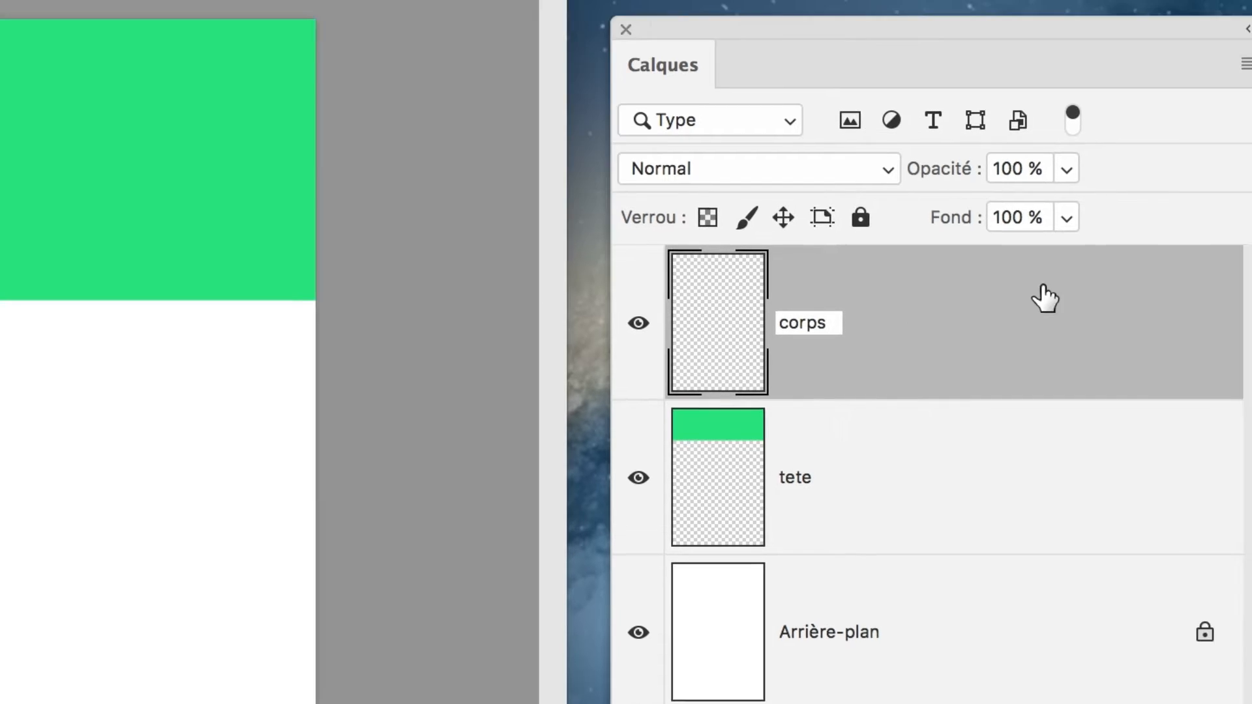
key("Return")
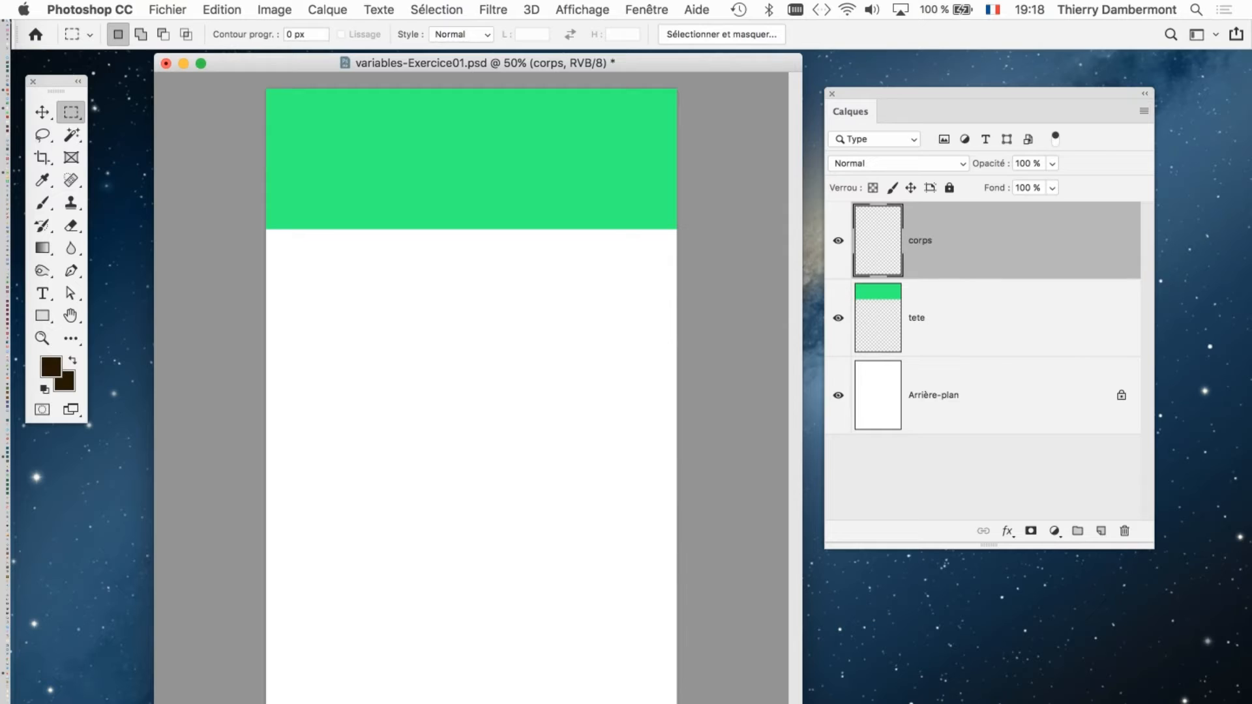
- Draw a full-height rectangular selection from the page's left edge covering roughly three fifths of its width
left_click_drag(801, 703, 848, 703)
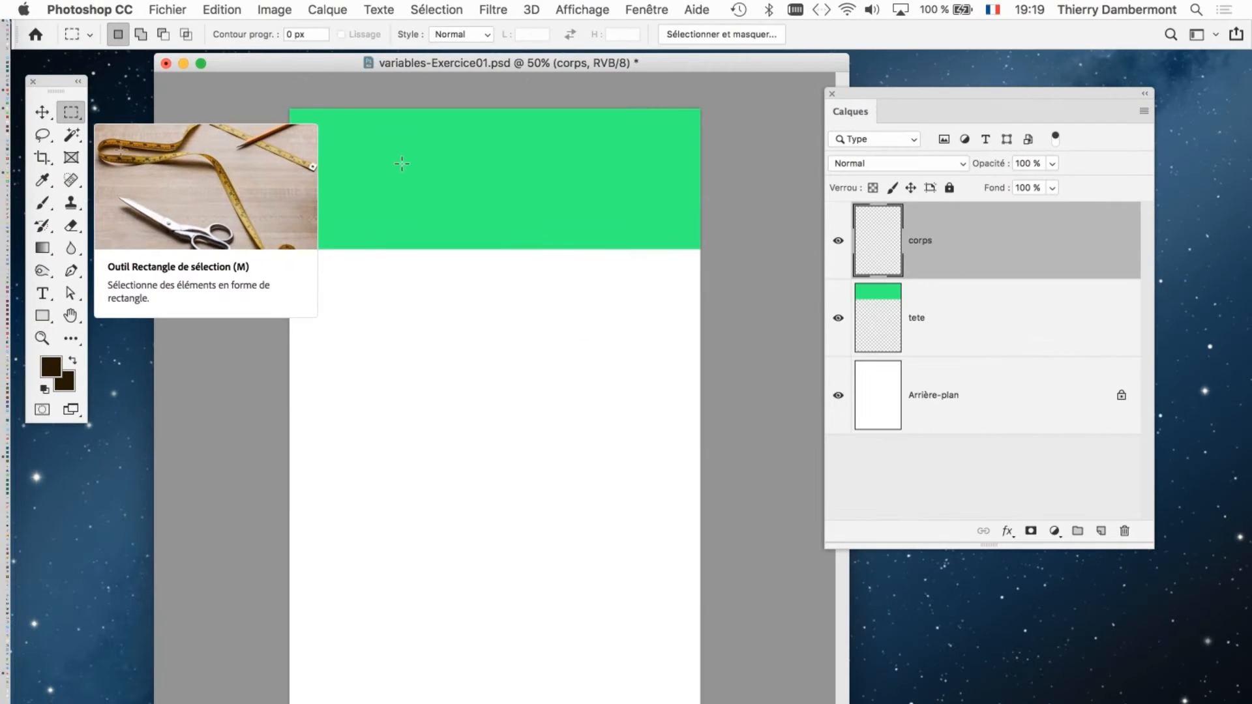
left_click_drag(264, 93, 531, 703)
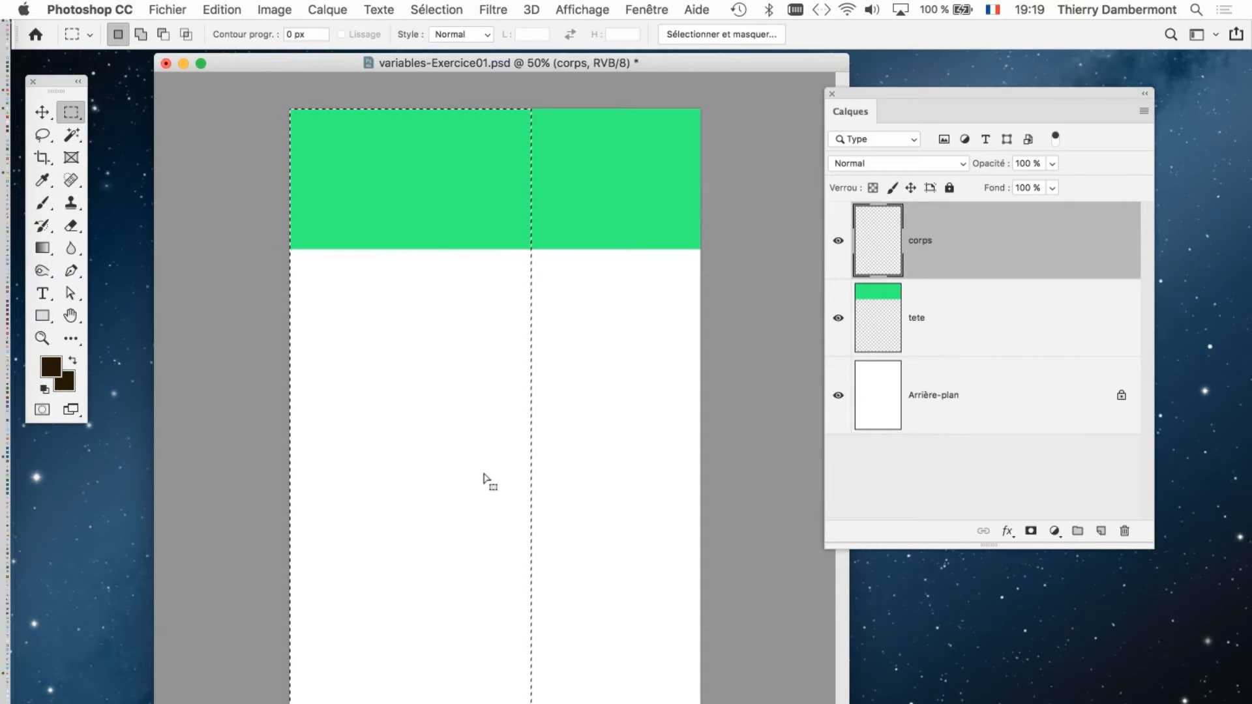
scroll(486, 479, "down", 5, "alt")
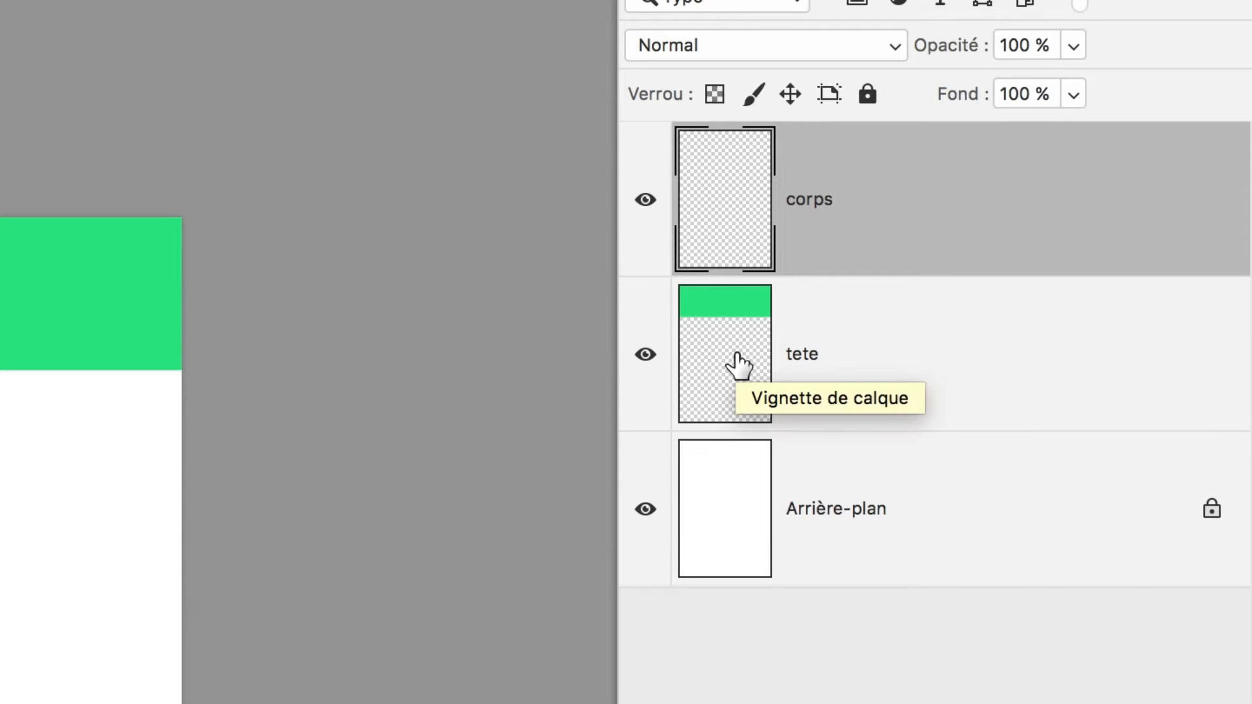
- Subtract the tete layer's painted area from the selection so it only covers the region below the green header
left_click_drag(737, 355, 737, 353)
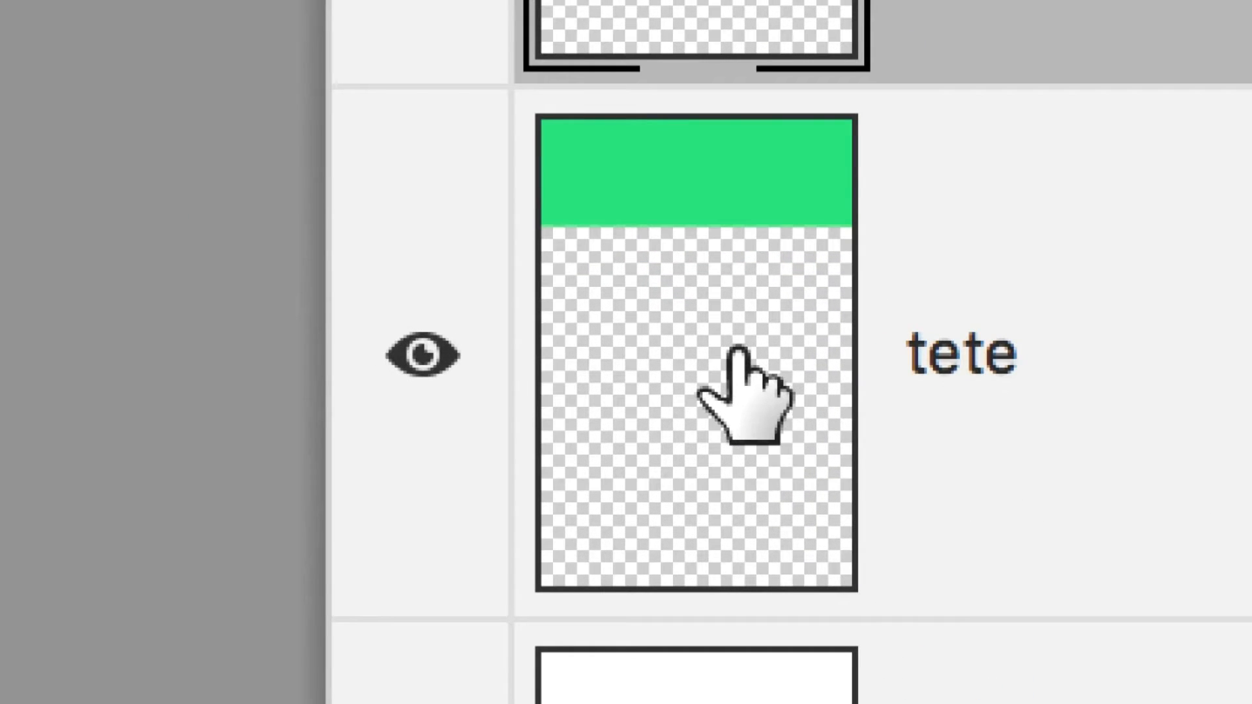
left_click_drag(739, 347, 738, 340)
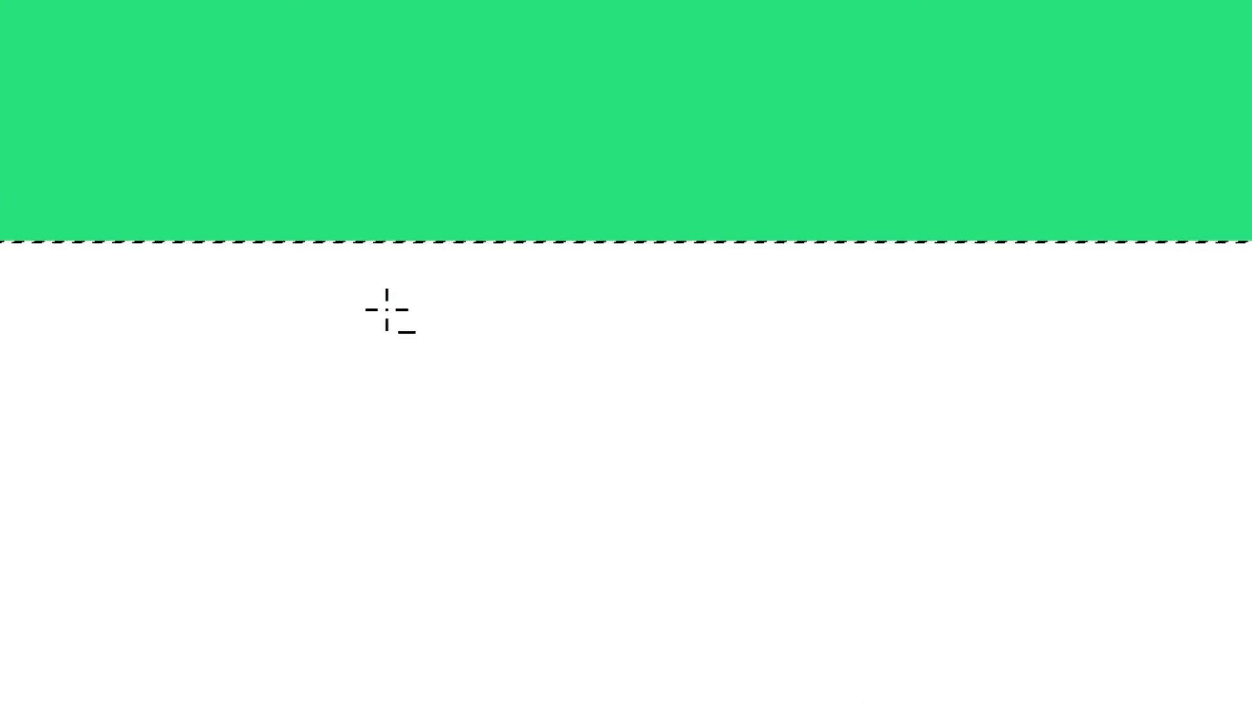
scroll(387, 298, "down", 5)
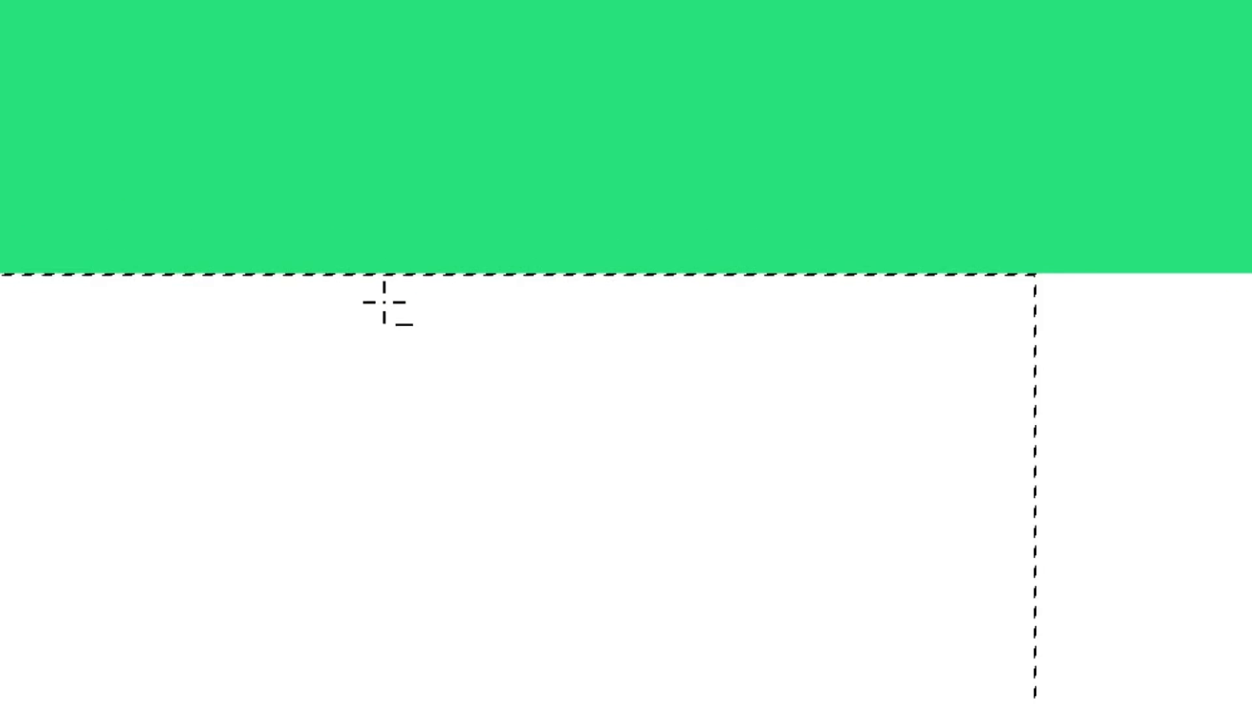
scroll(384, 307, "down", 5)
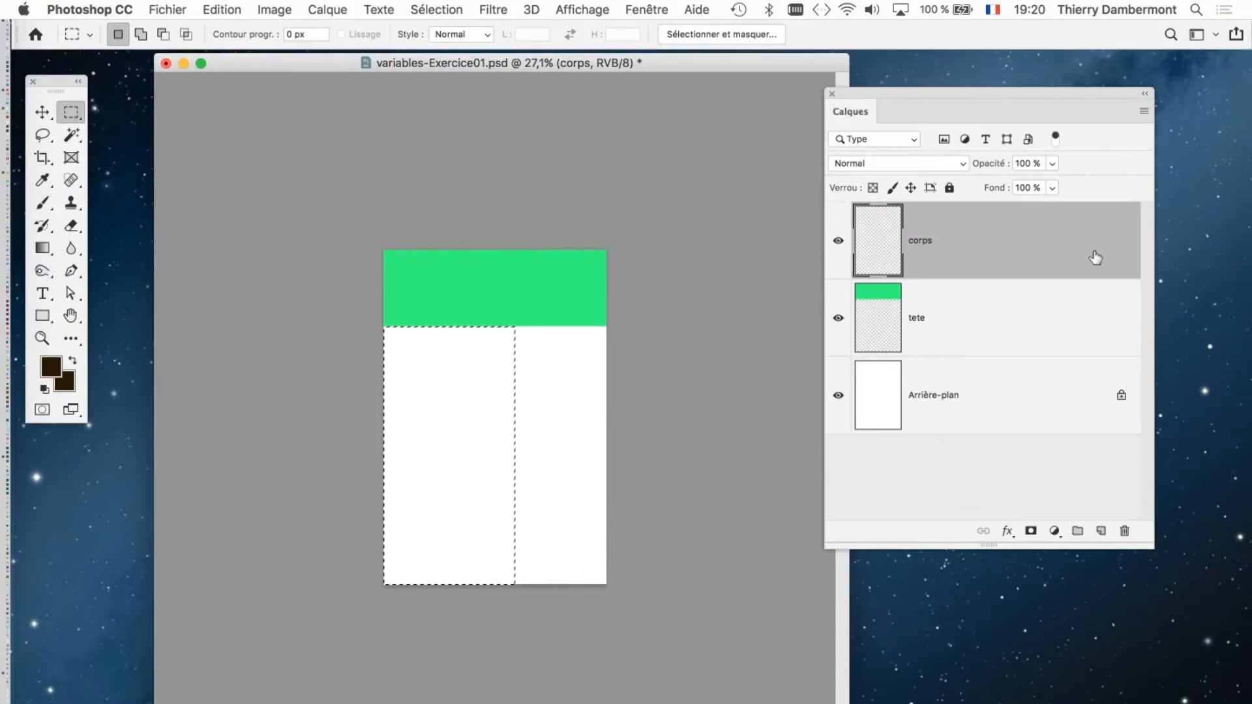
- Fill the selection on the corps layer with orange (R 253, G 151, B 30) in Normal mode at 100% opacity, and deselect
key("shift+BackSpace")
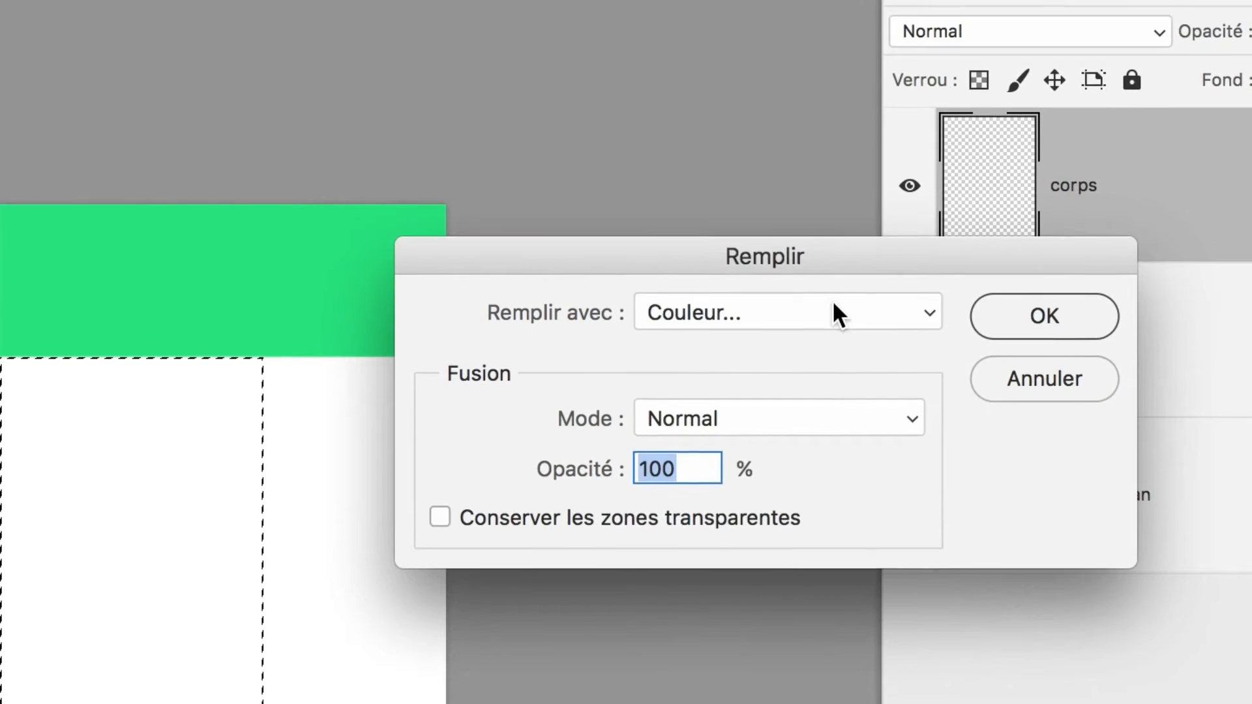
left_click(835, 313)
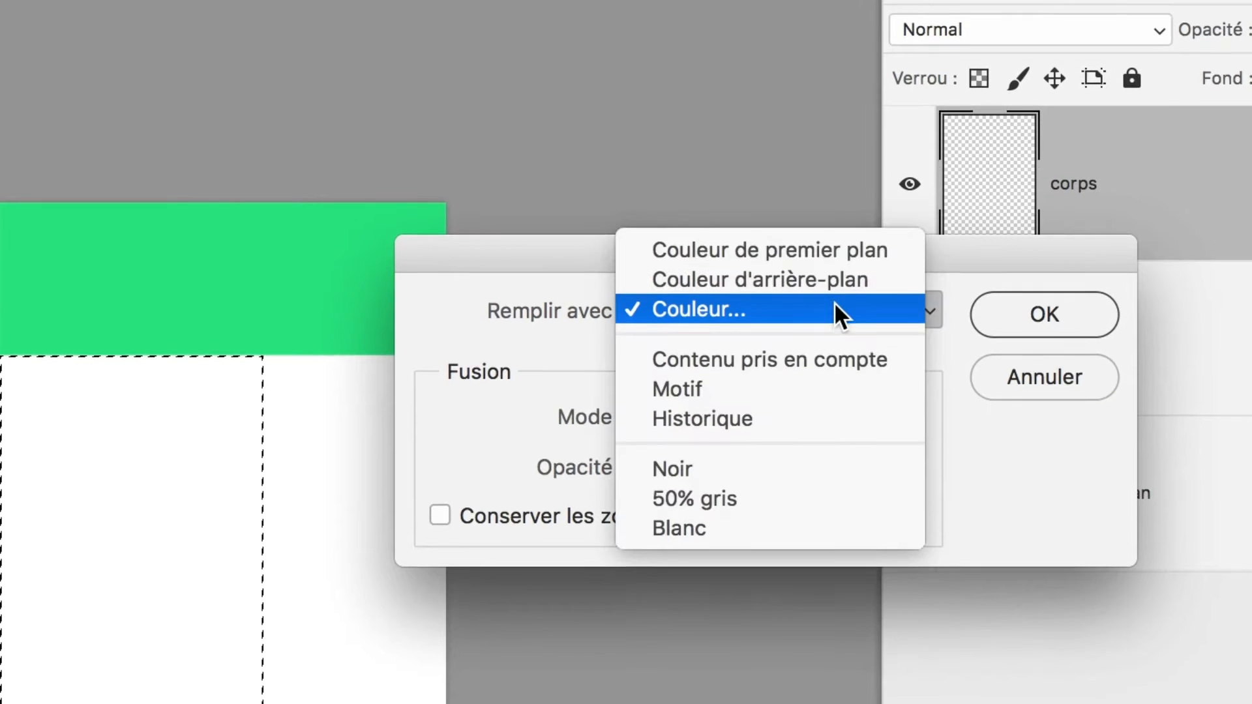
left_click(834, 313)
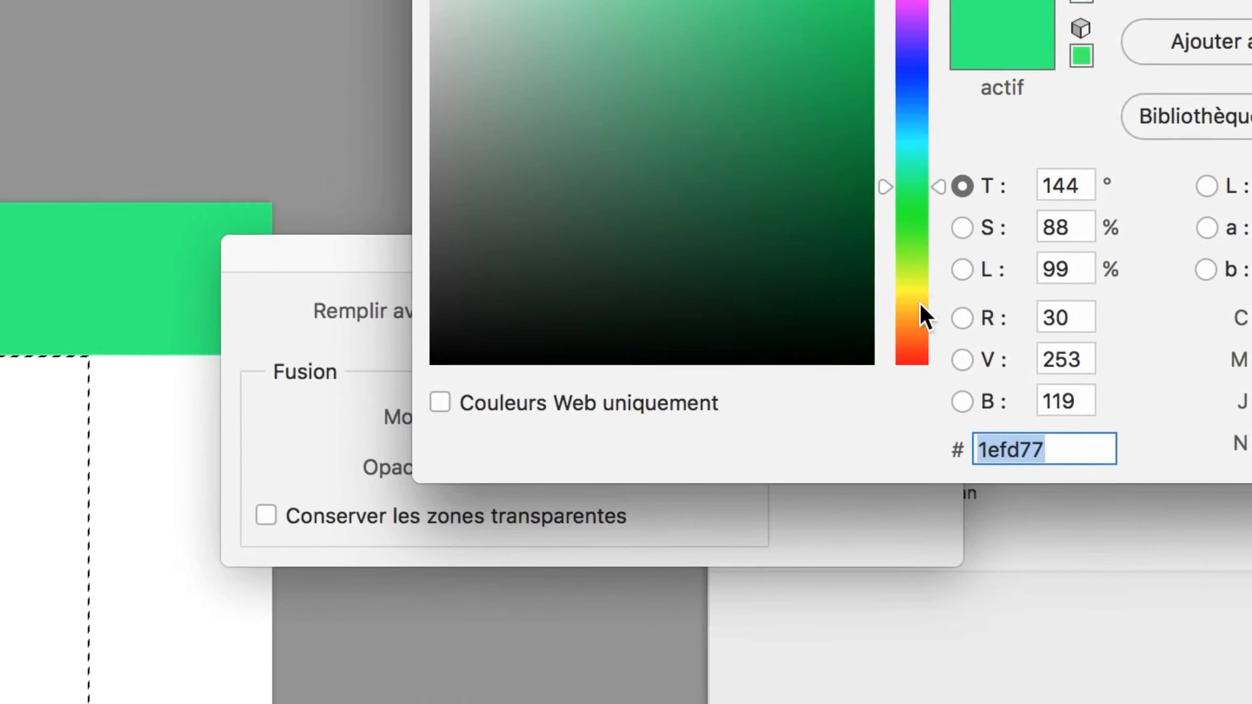
left_click(974, 258)
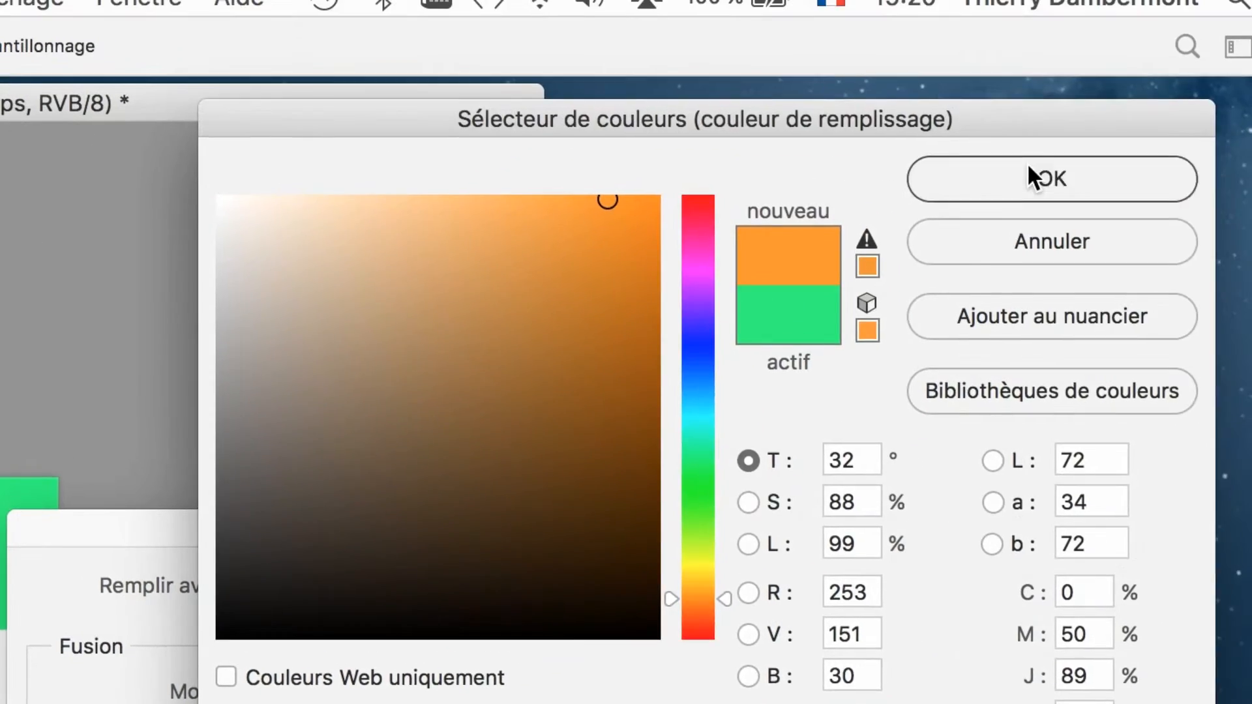
left_click(1149, 128)
key("Return")
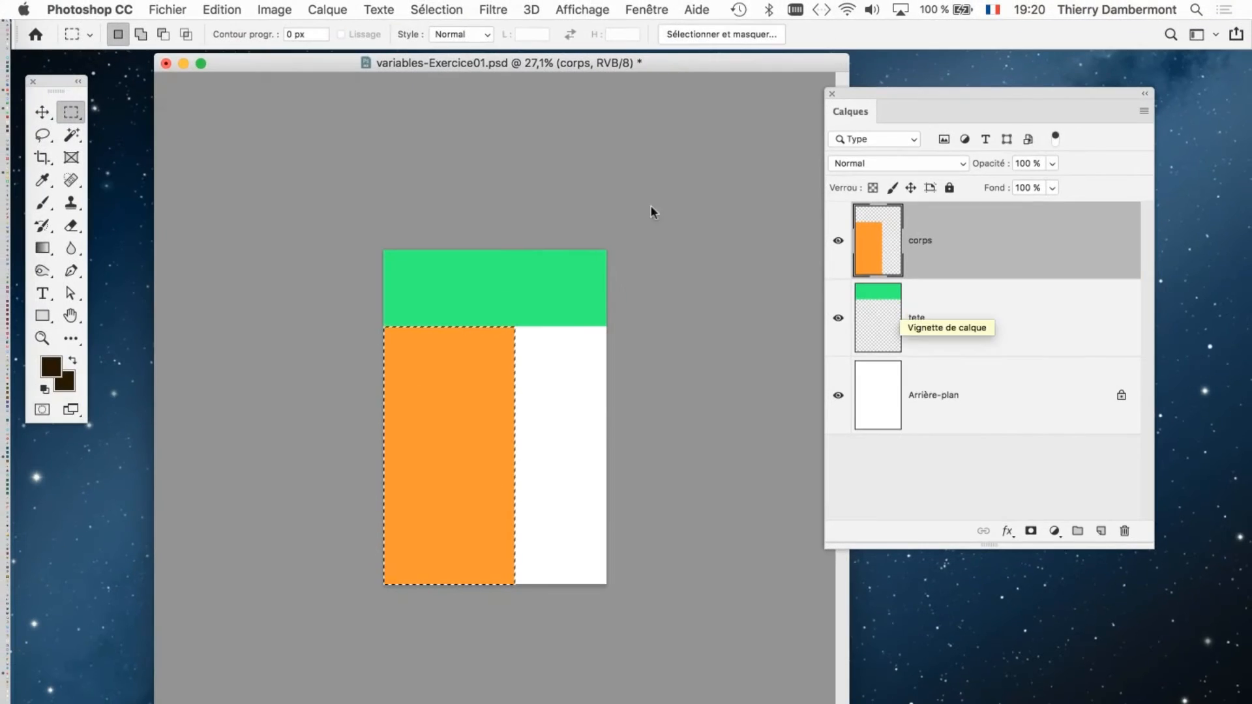
left_click(436, 9)
left_click(450, 48)
- Save a copy of the document as variables-Exercice01-vs2.psd in the variables-Exercice01 folder
left_click(167, 9)
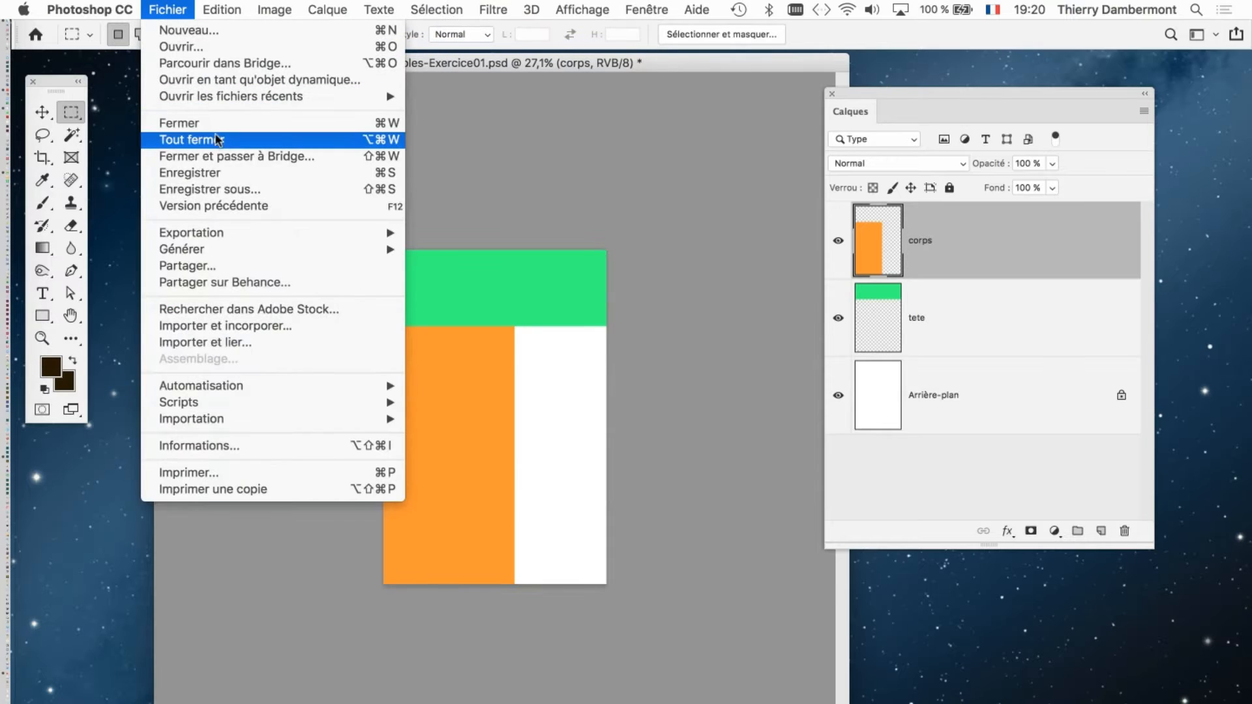
left_click(229, 190)
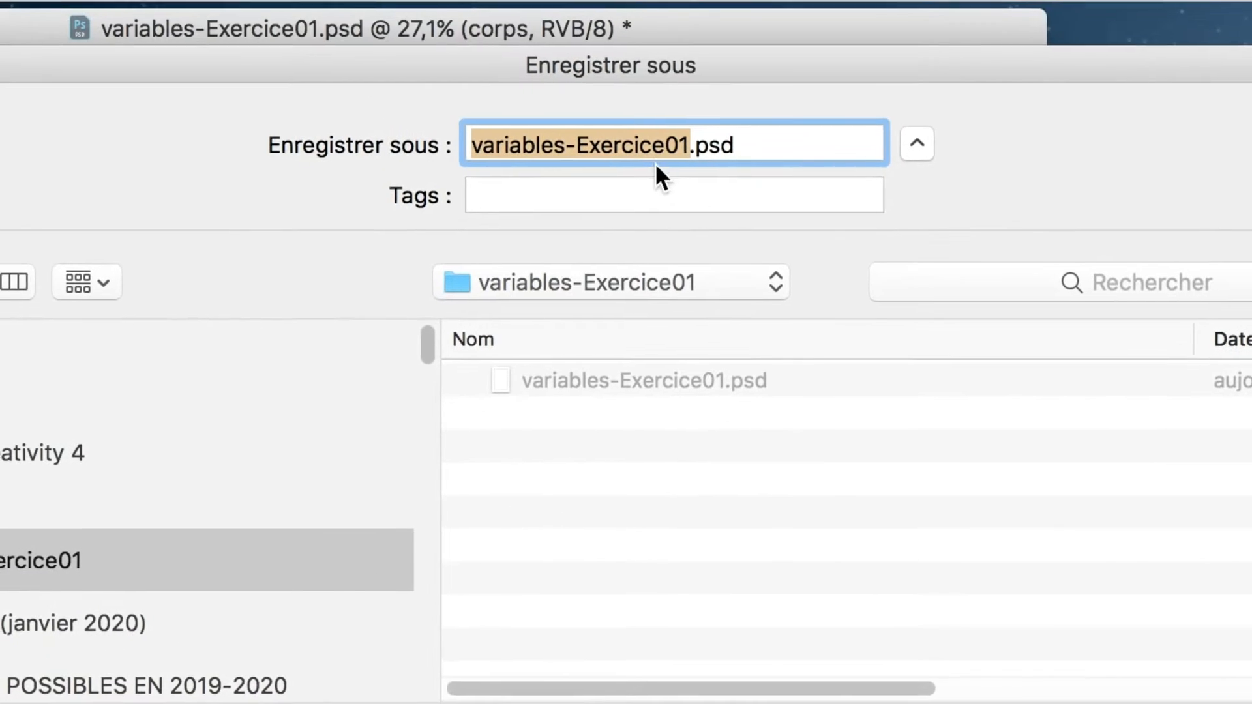
left_click(677, 17)
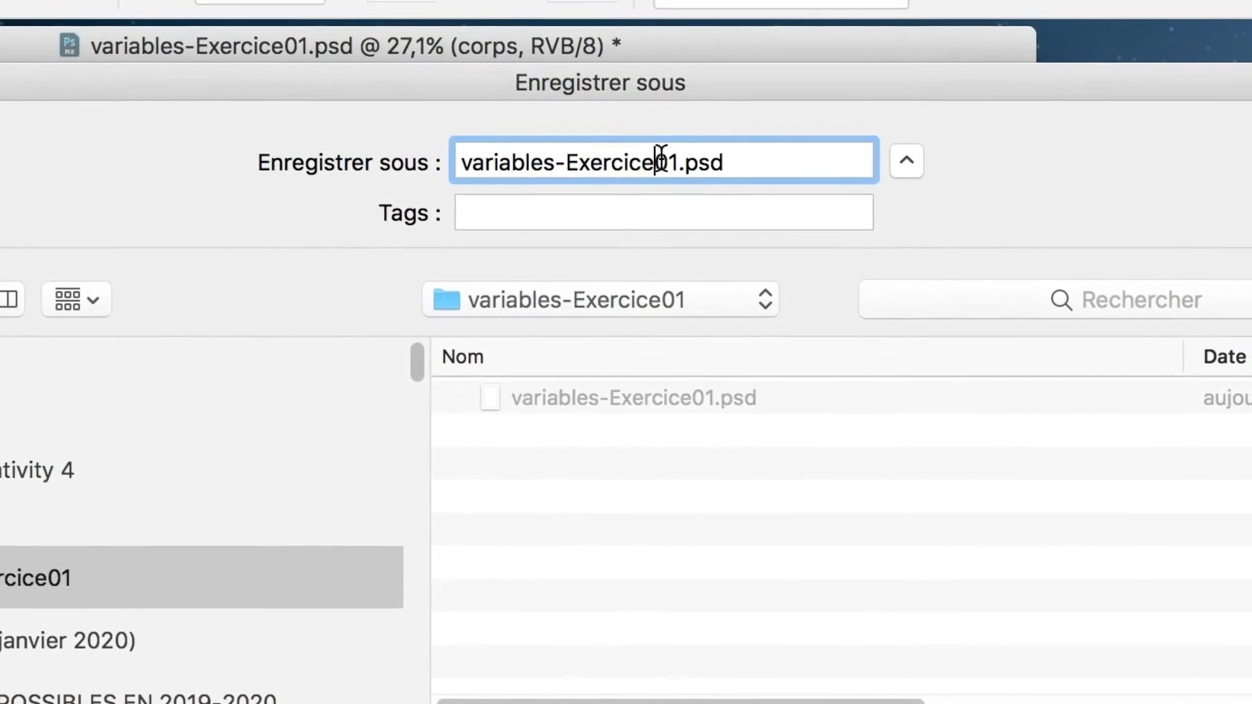
type("-vs2")
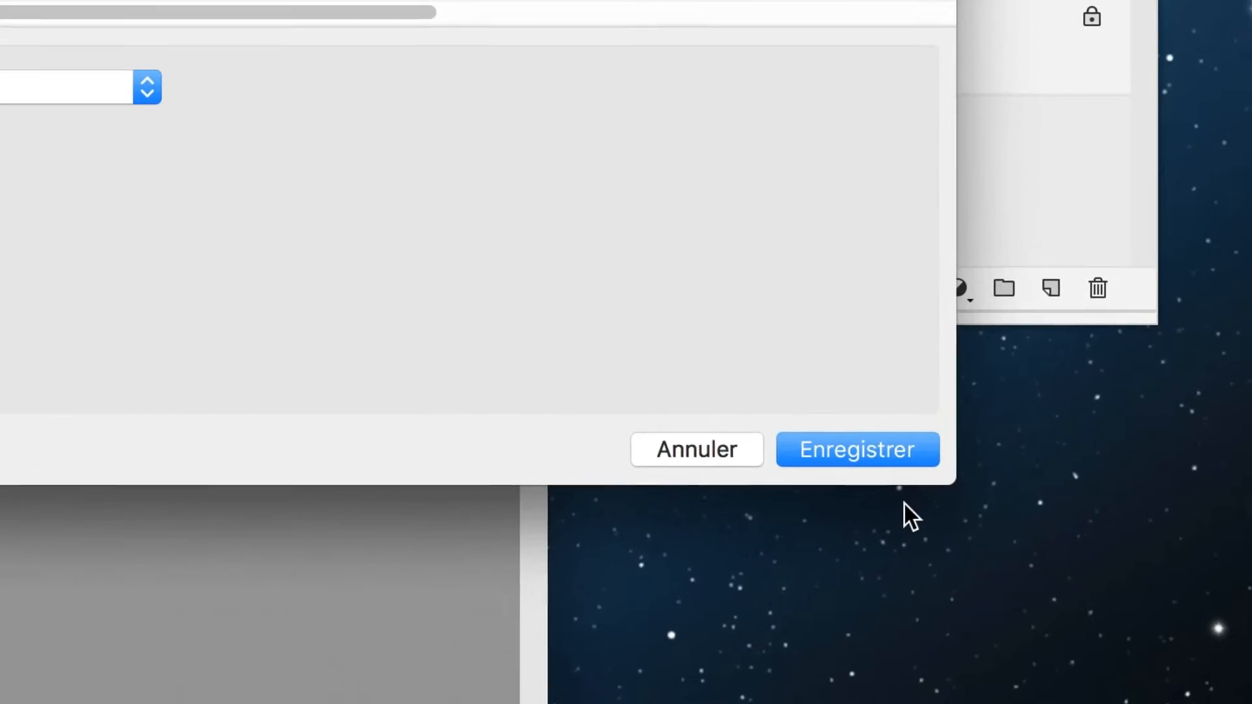
left_click(903, 495)
left_click(812, 300)
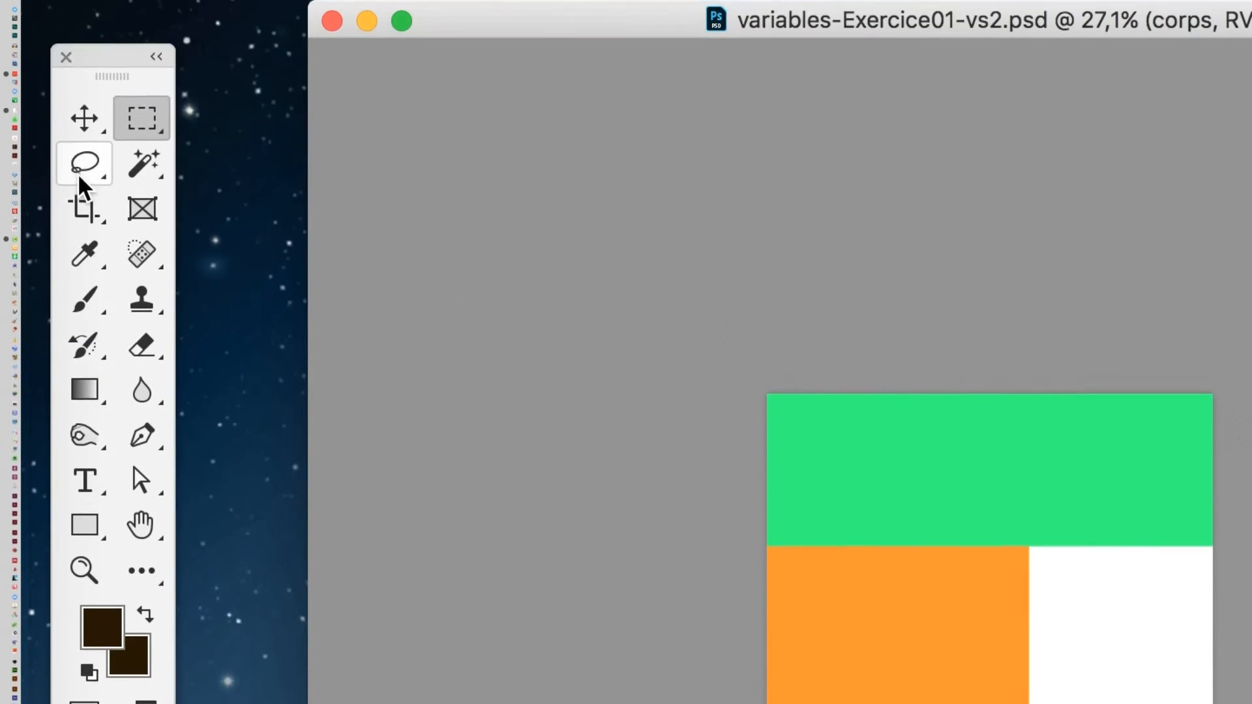
- Draw a horizontal text box in the white area beside the orange block, just below the green header
left_click(80, 339)
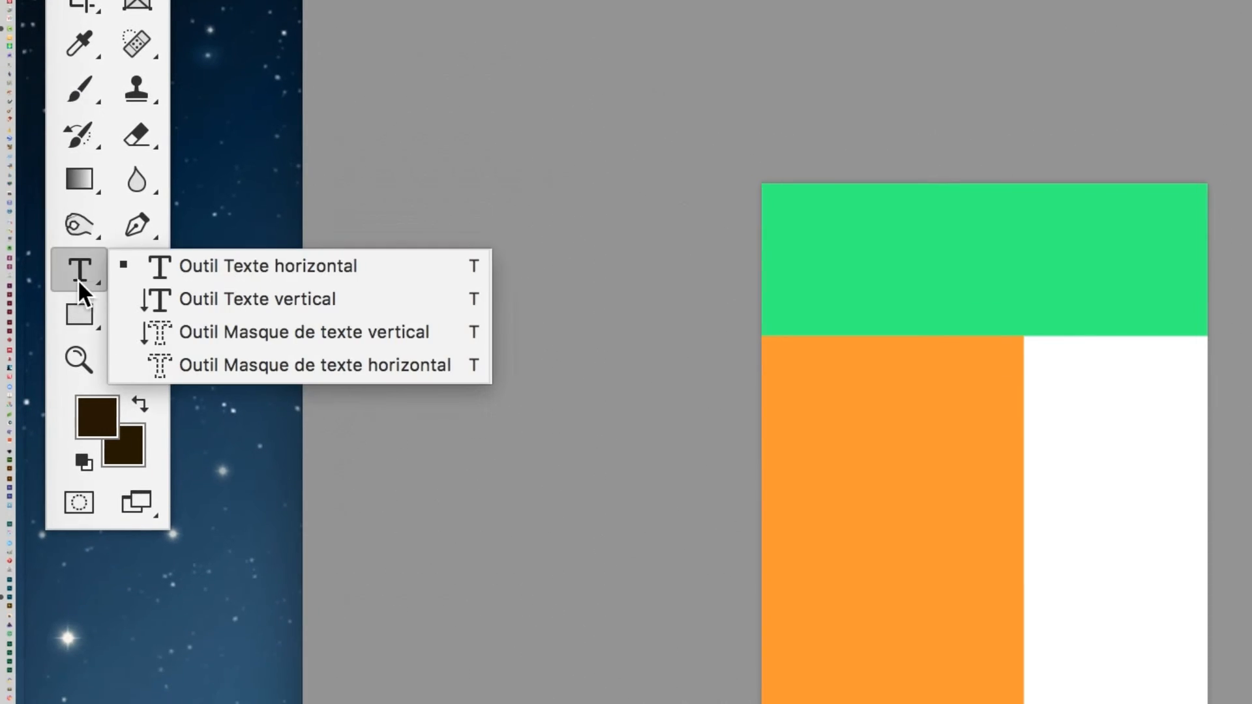
left_click(252, 327)
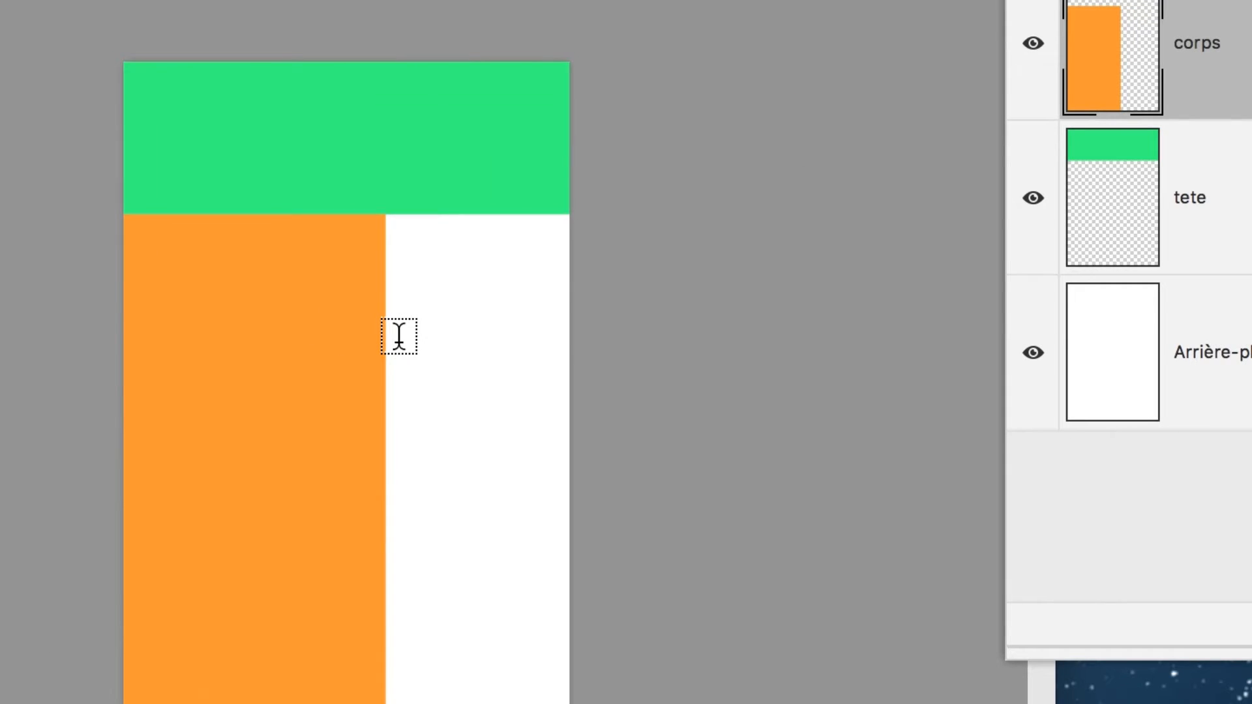
scroll(399, 335, "up", 3)
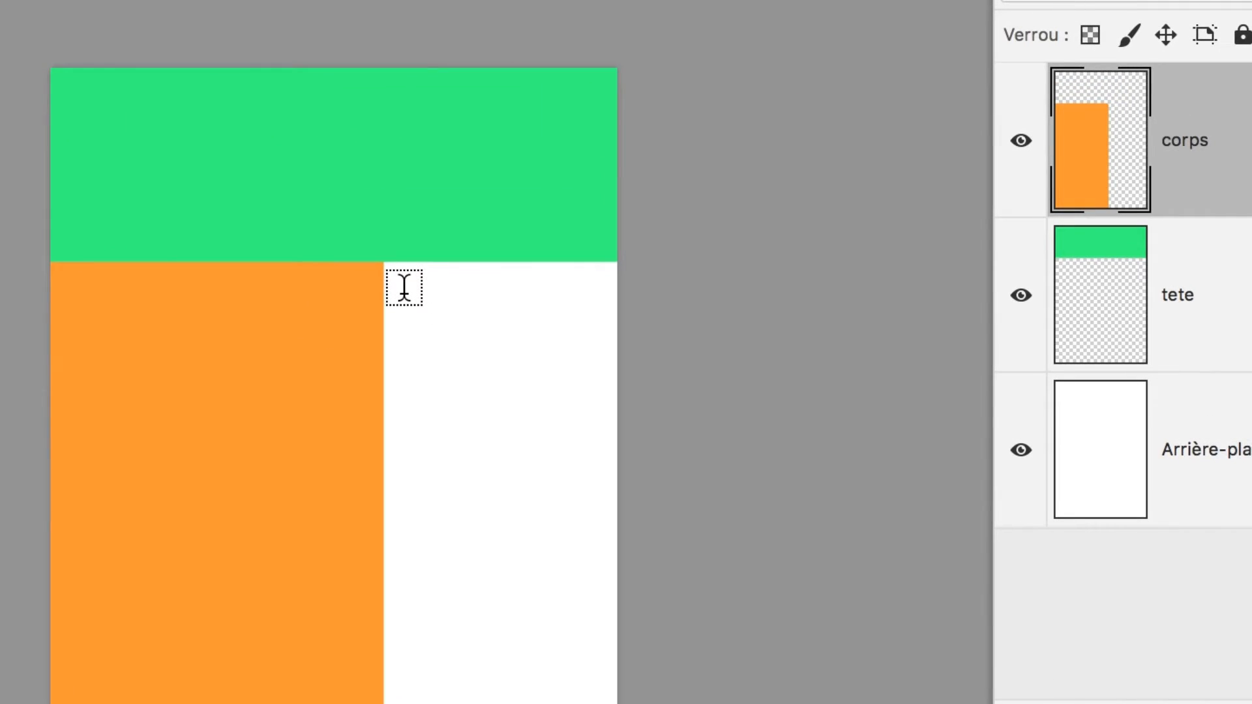
left_click_drag(404, 292, 587, 445)
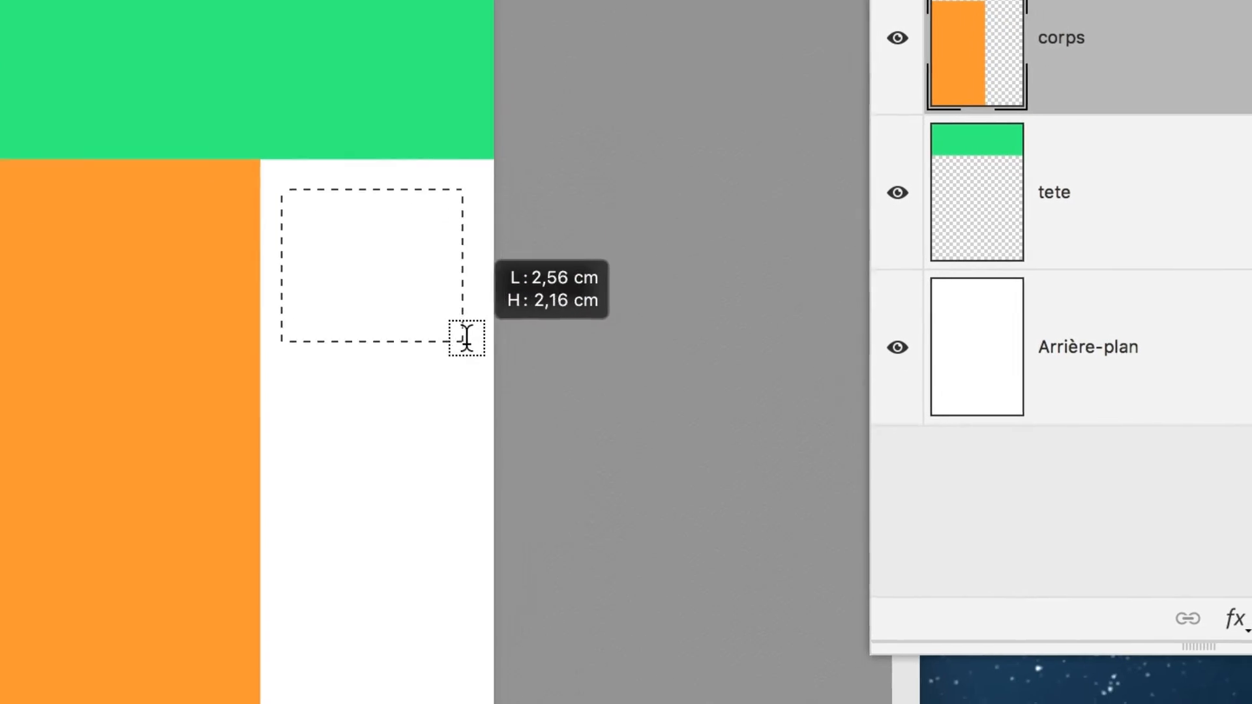
mouse_move(466, 337)
left_mouse_down()
mouse_move(484, 346)
mouse_move(473, 350)
left_mouse_up()
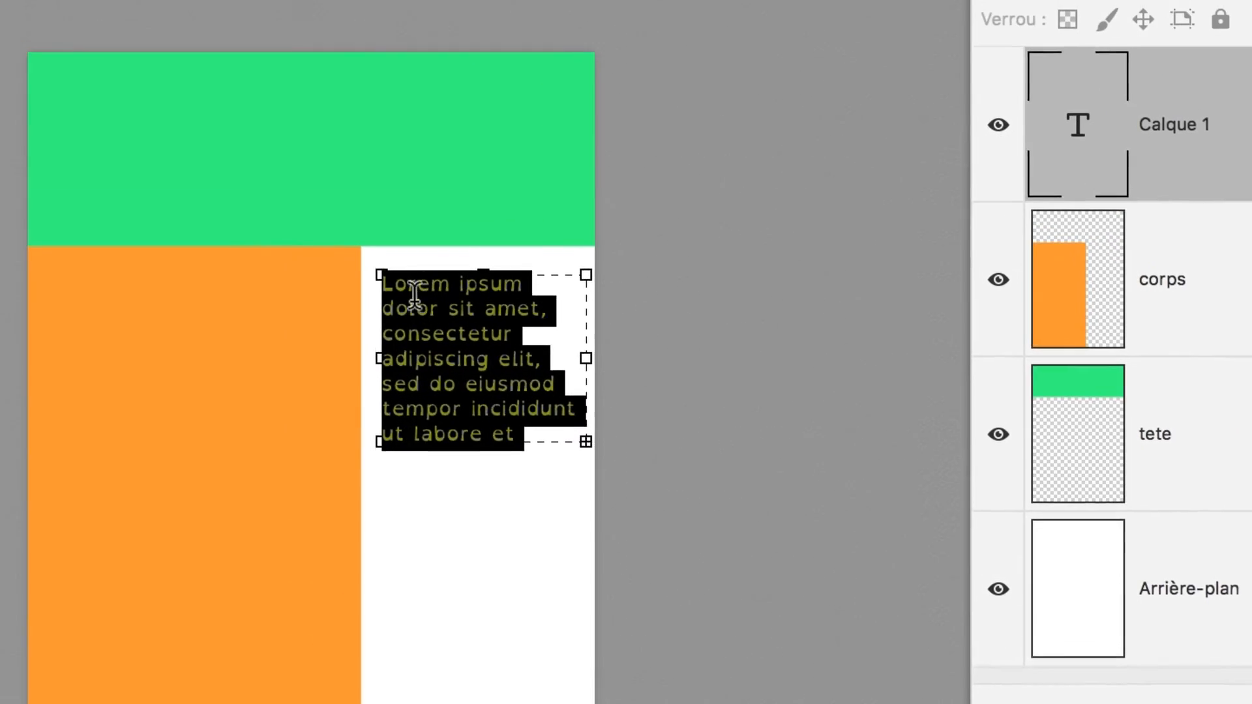
- Adjust the text box to a wider, lower frame near the header and replace its placeholder text with "Le tigre"
left_click_drag(399, 277, 395, 269)
left_click_drag(650, 482, 647, 384)
left_click_drag(485, 312, 484, 312)
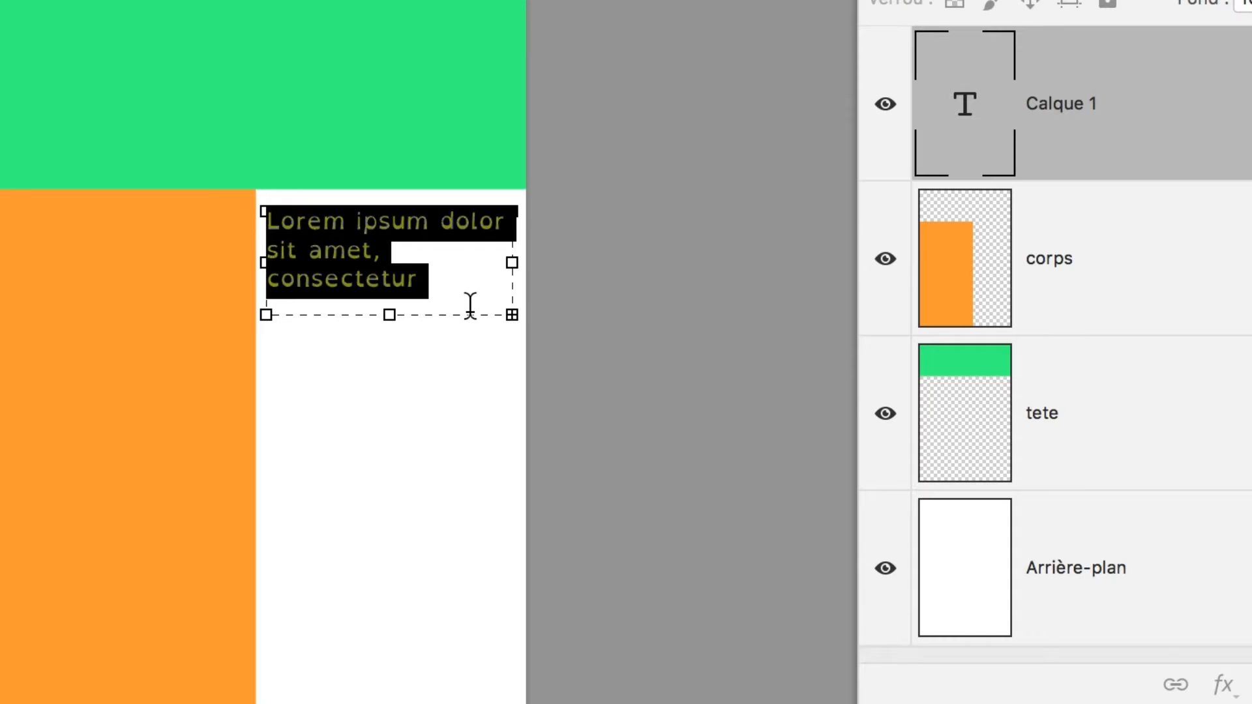
type("Le tigre")
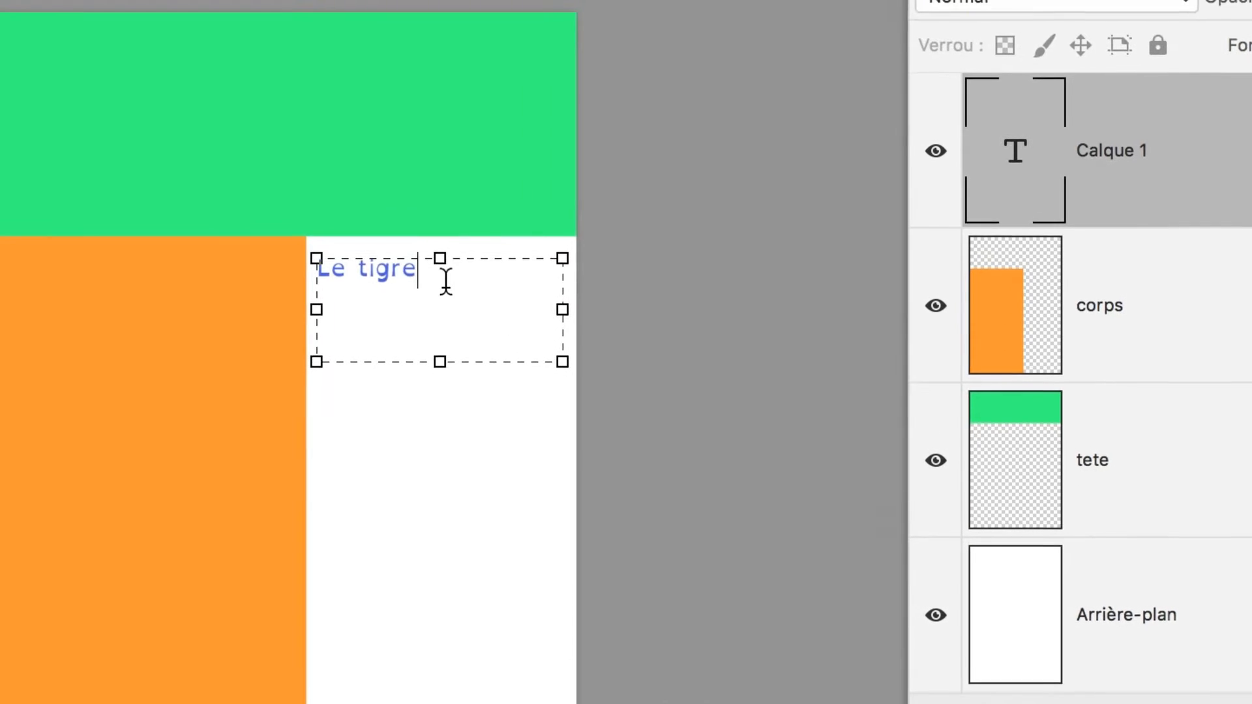
- Select the text "Le tigre" and display the Character panel over the page's left part, clear of the text
left_click_drag(398, 237, 232, 217)
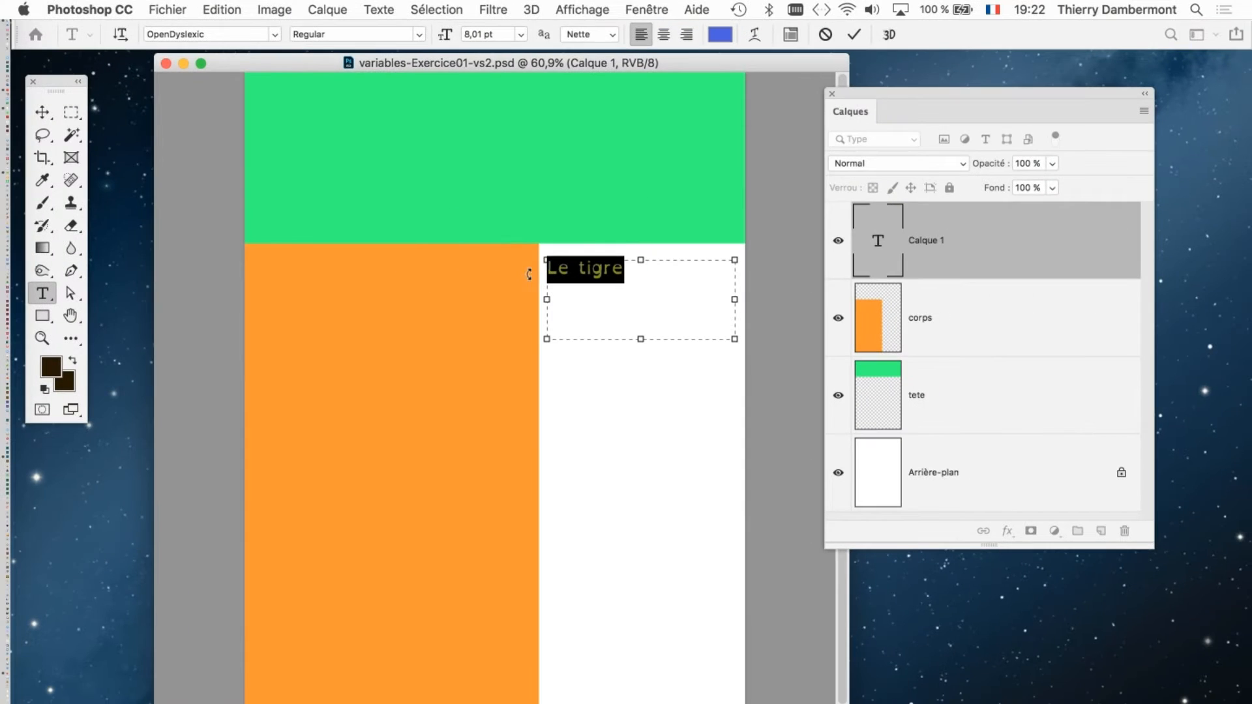
left_click(385, 9)
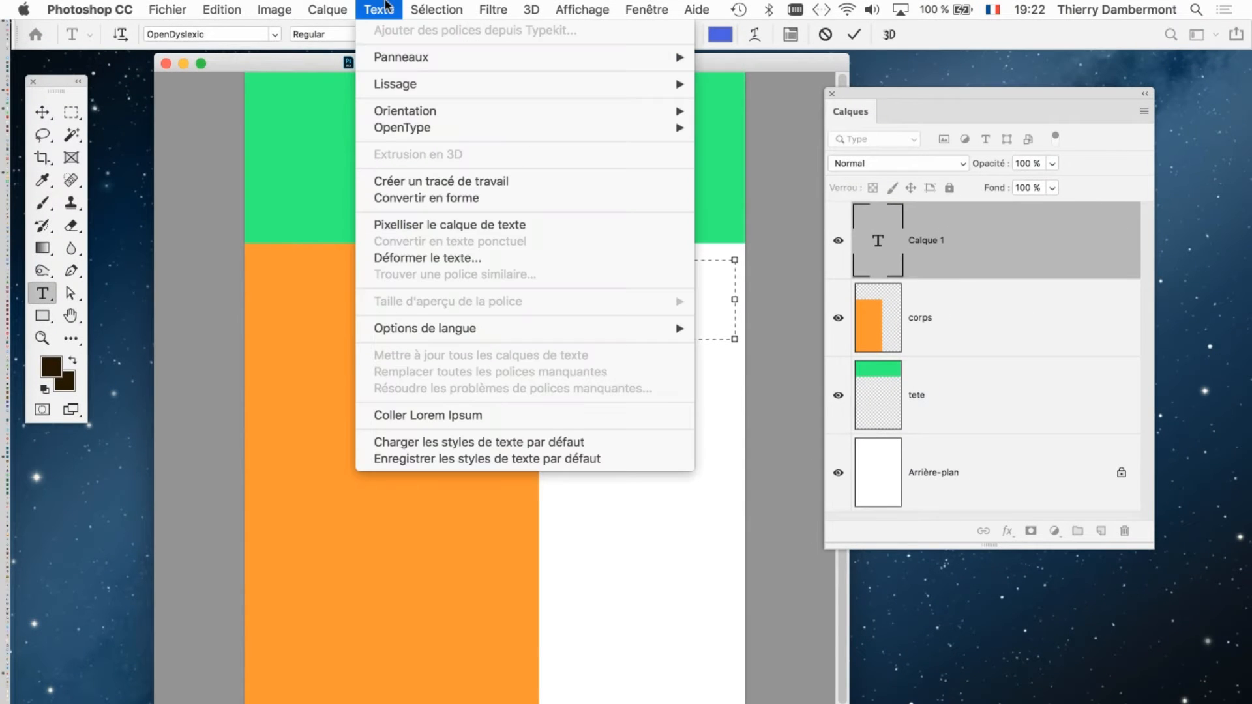
mouse_move(401, 56)
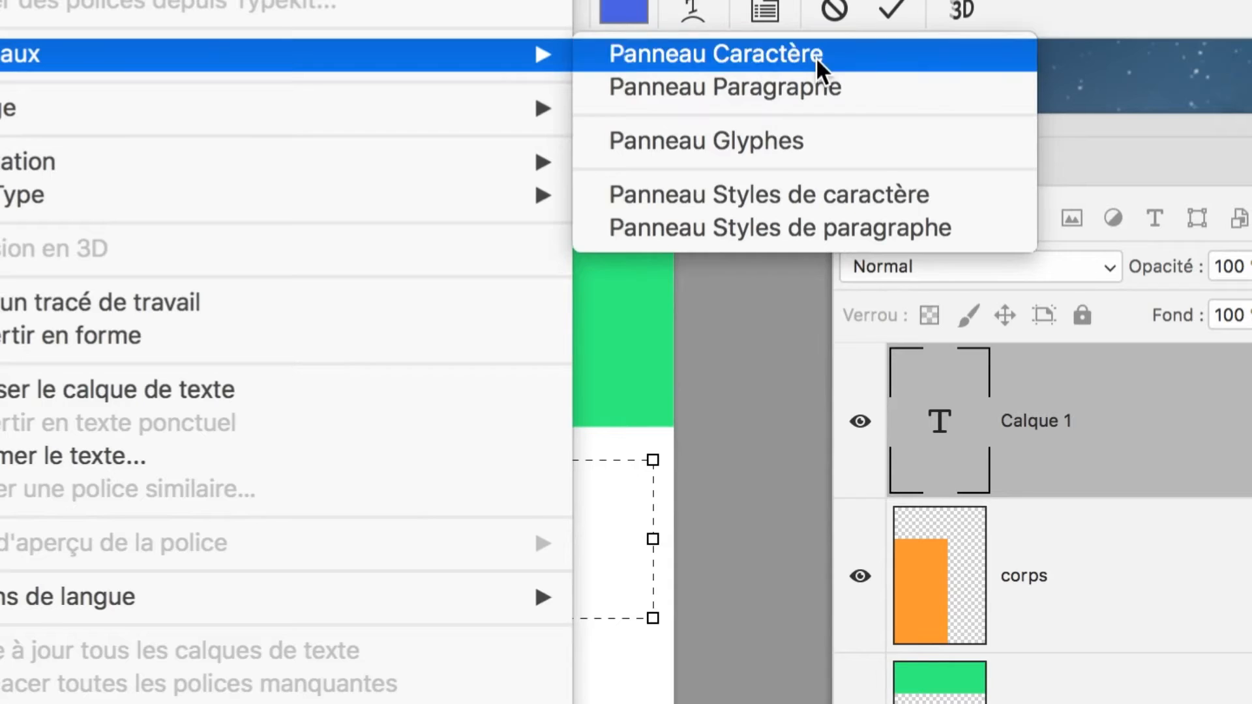
left_click(816, 57)
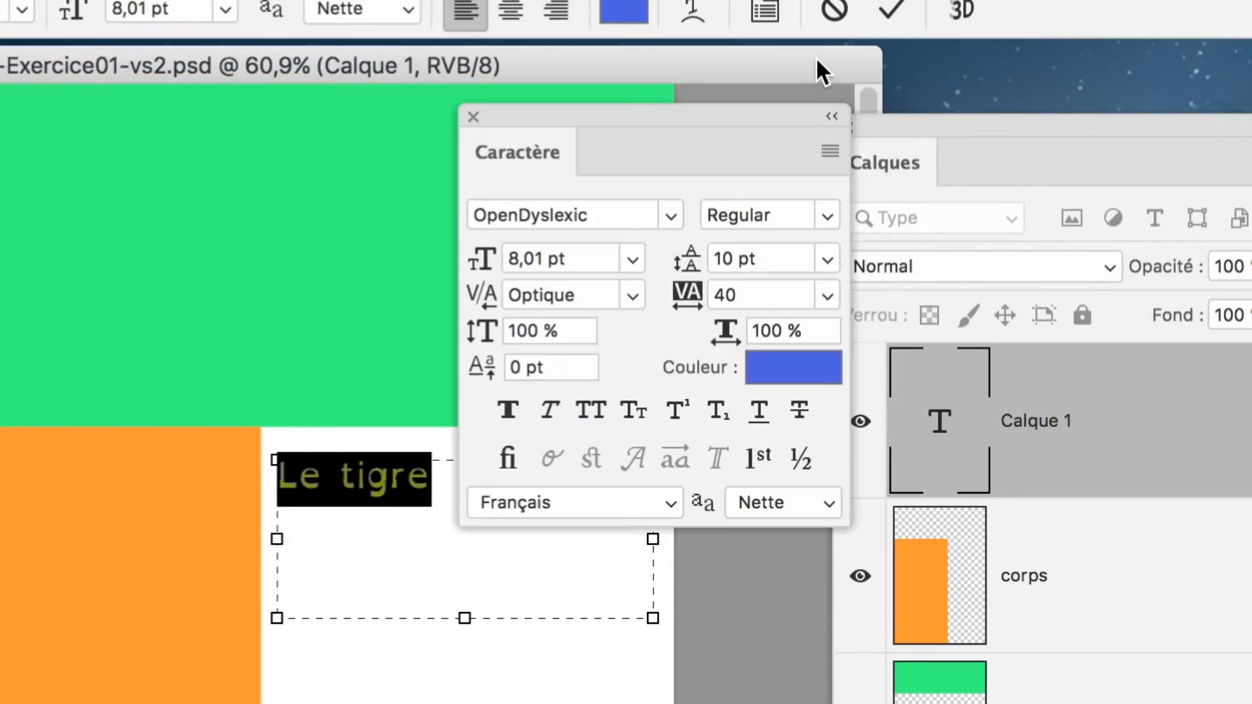
left_click_drag(519, 119, 386, 141)
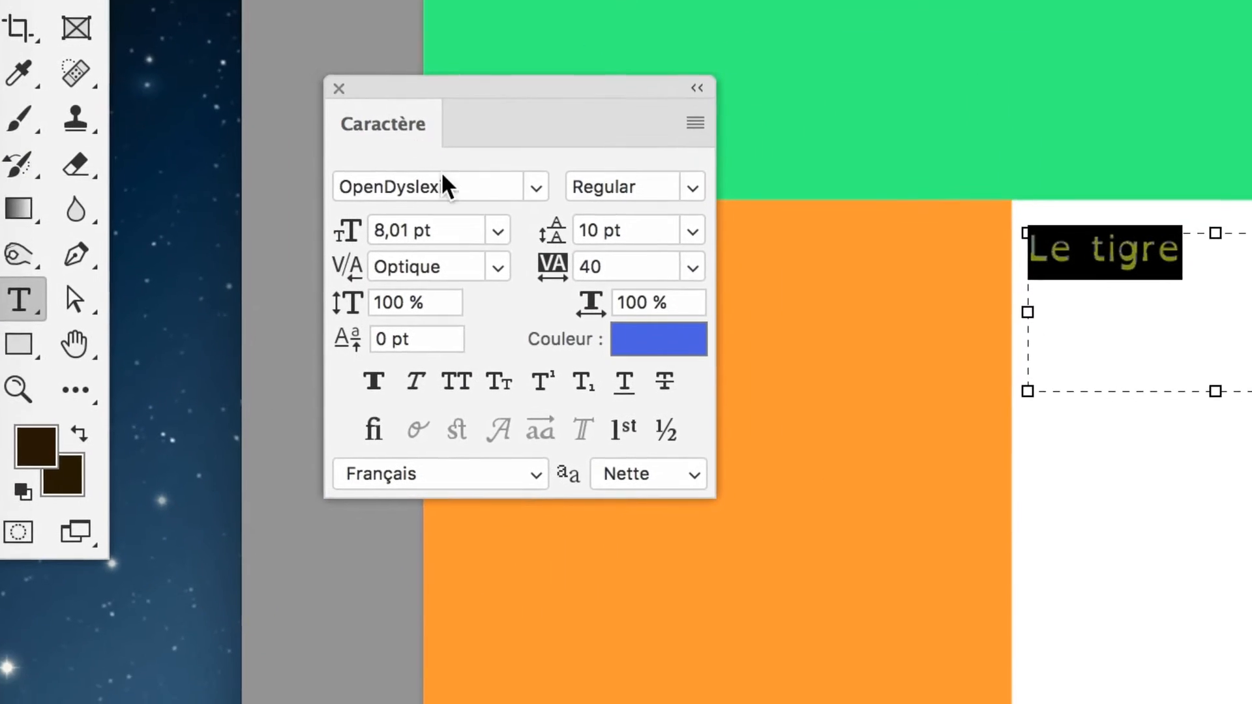
- Set the font of the selected "Le tigre" text to Myriad Pro Regular
left_click(521, 247)
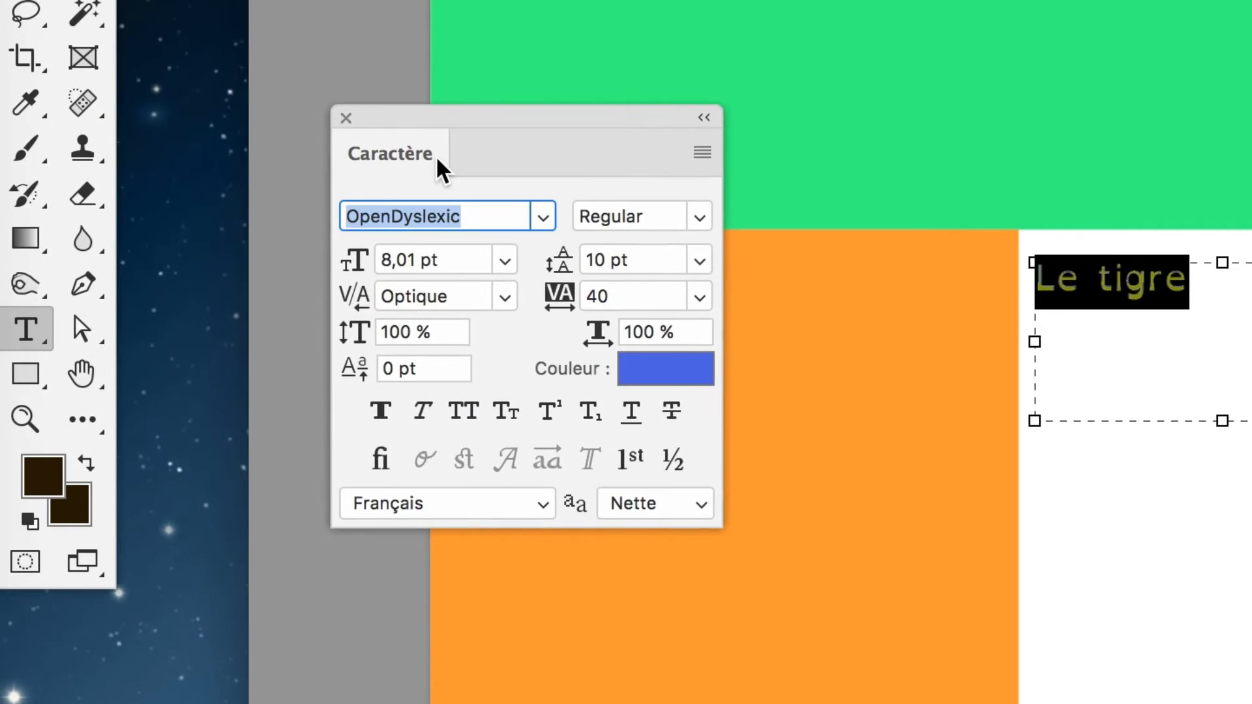
type("myria")
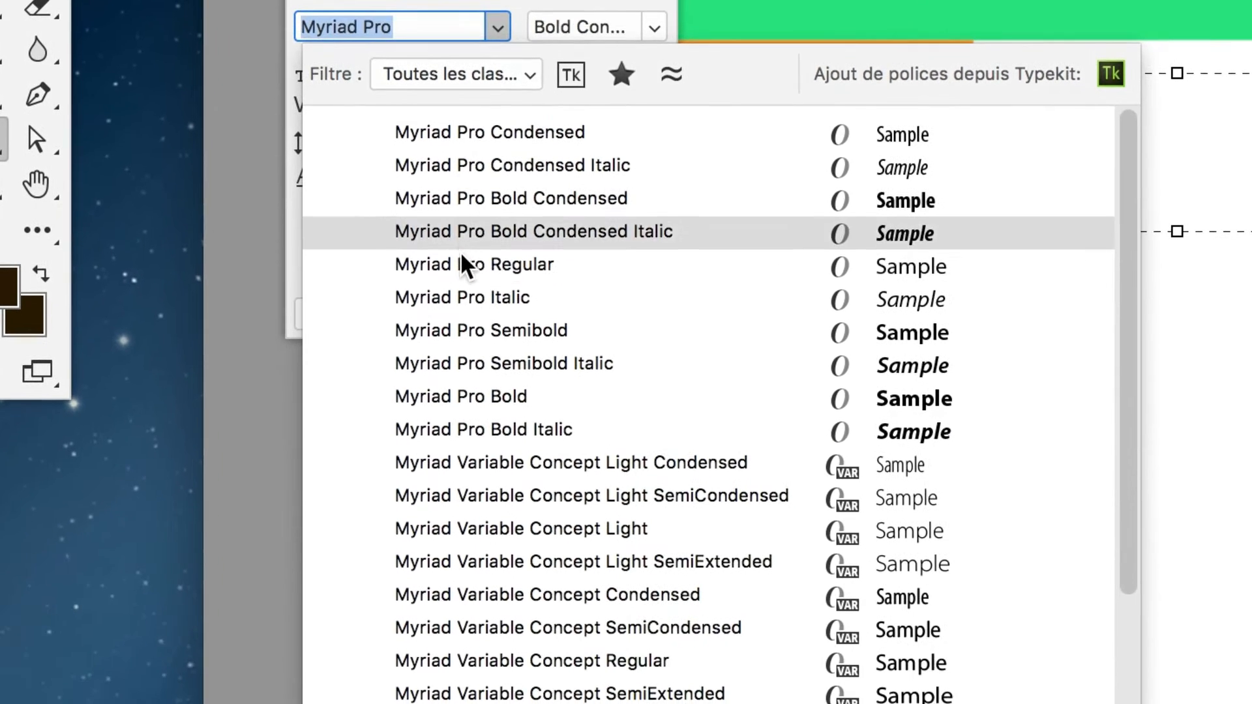
left_click(515, 454)
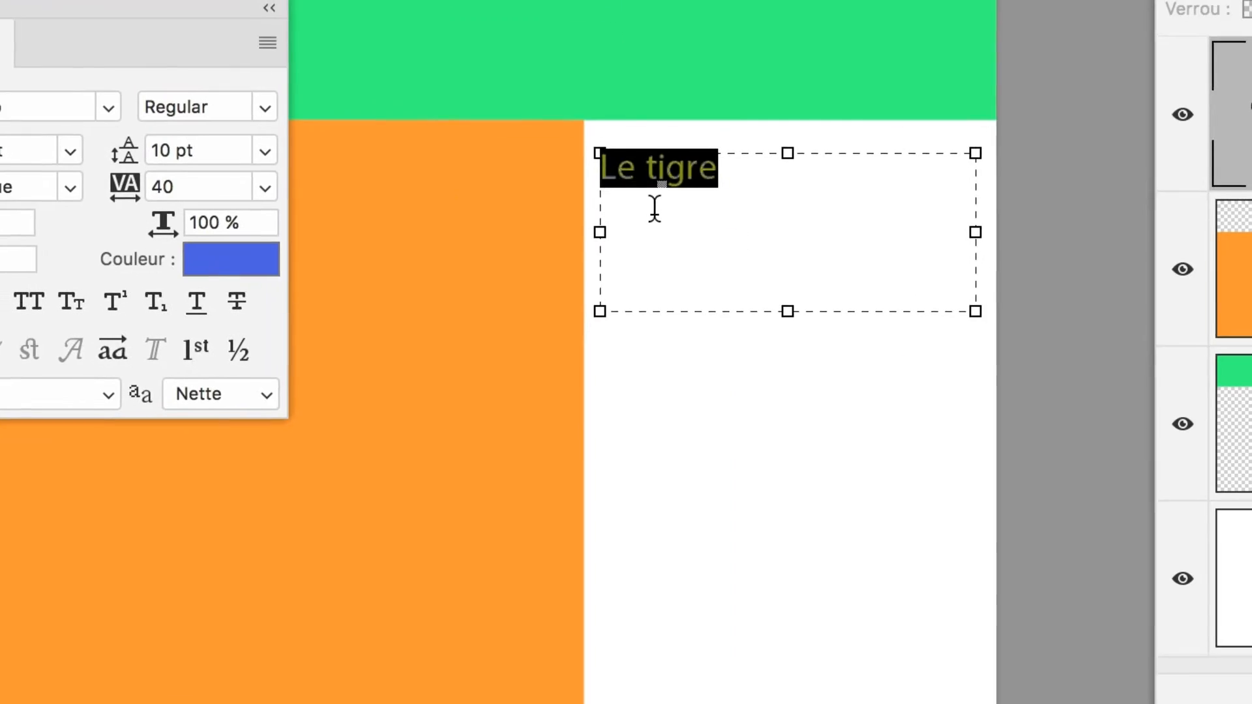
mouse_move(682, 196)
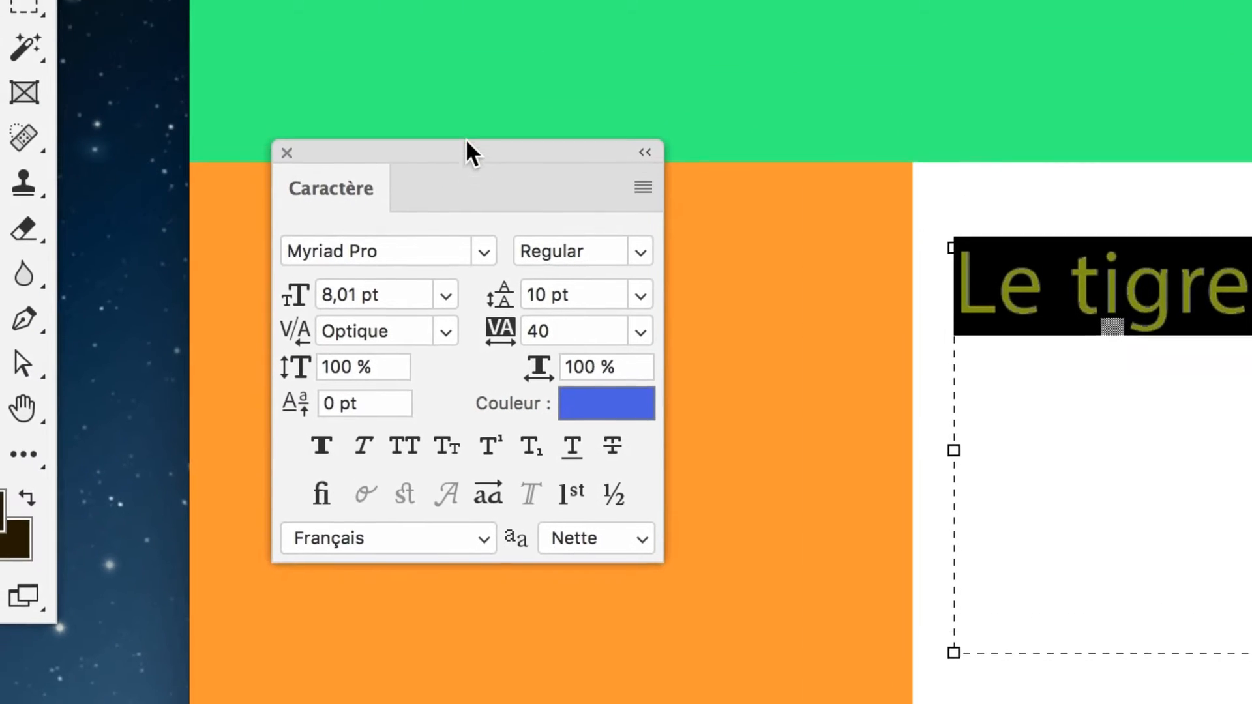
- Reposition the Character panel over the orange block and move the Layers panel outside the document window, keeping the "Le tigre" text visible
left_click_drag(482, 144, 637, 204)
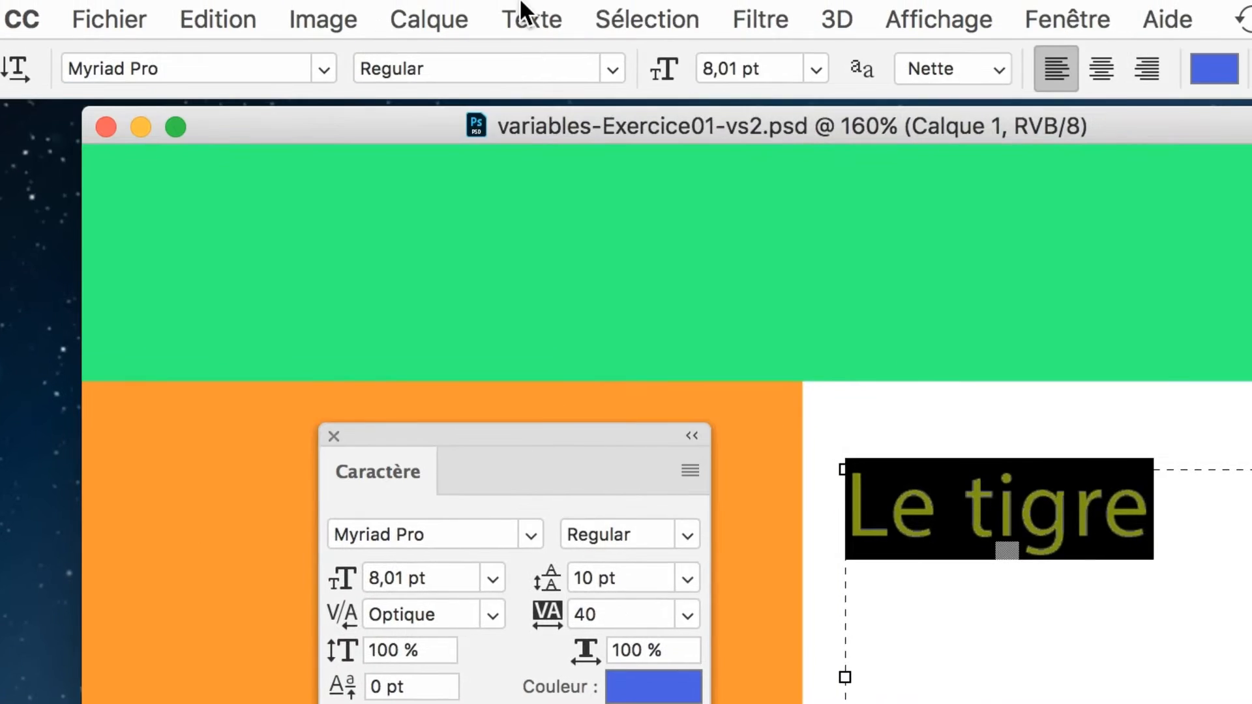
left_click(641, 11)
mouse_move(653, 45)
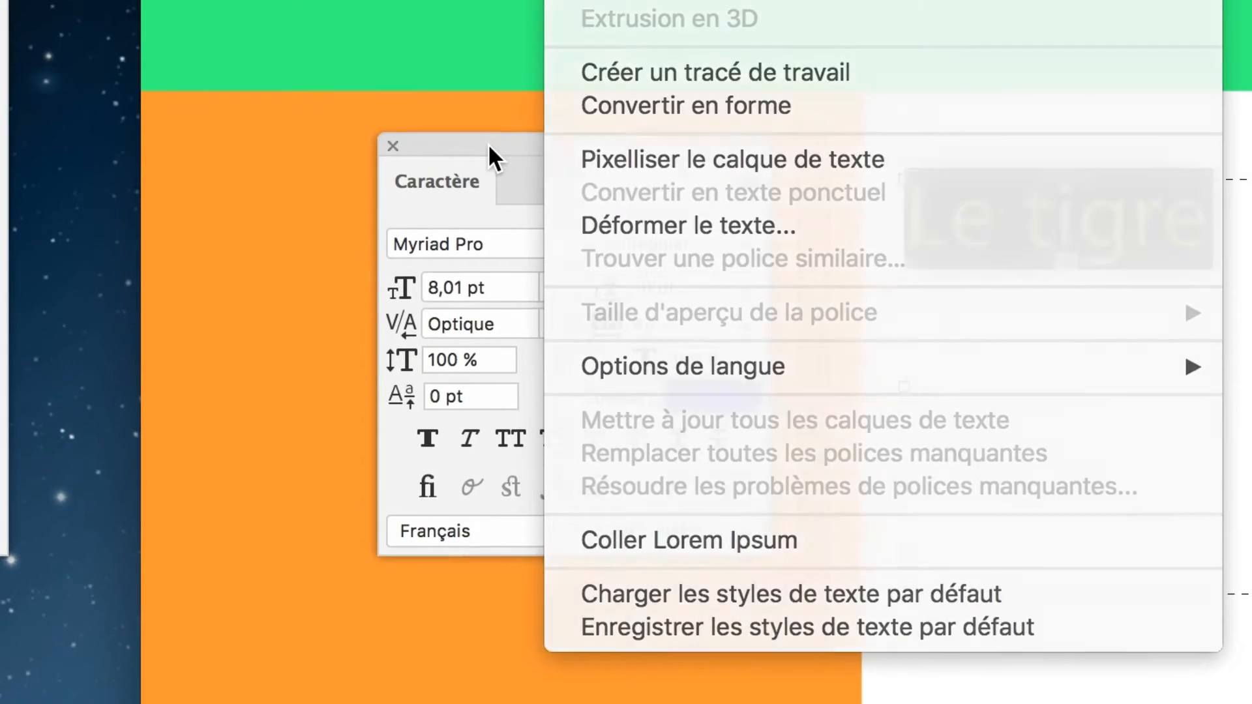
left_click(488, 143)
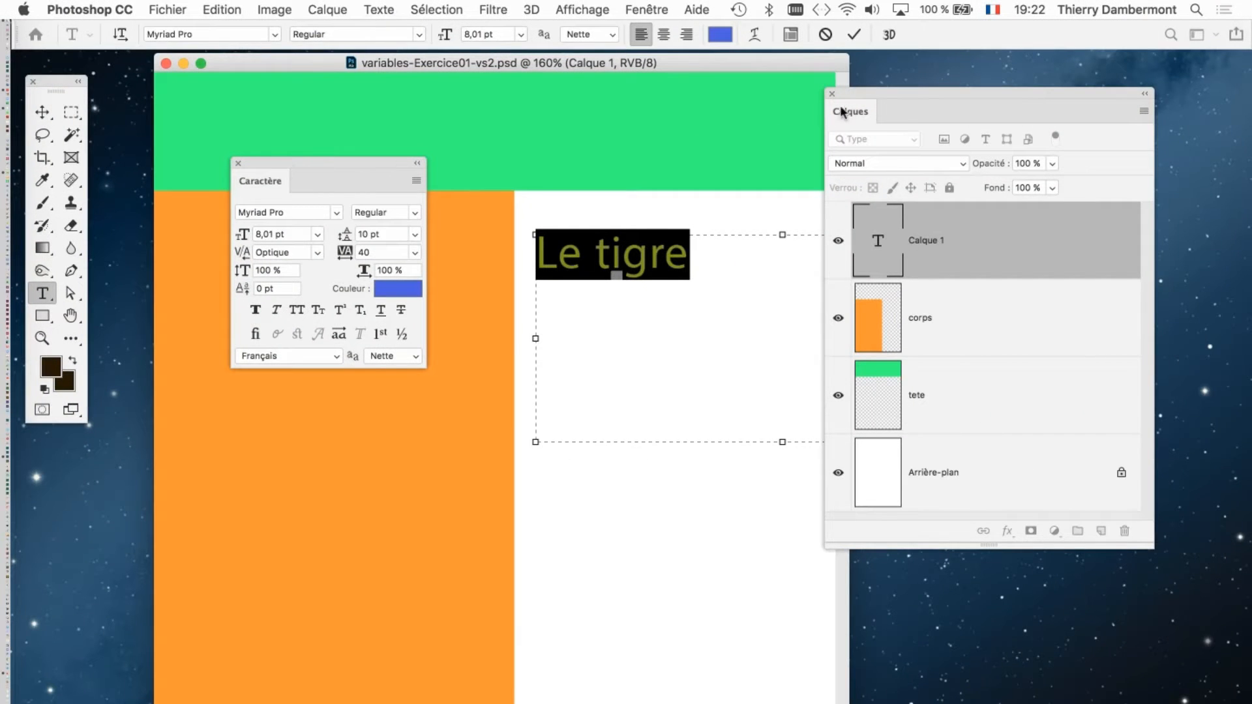
left_click_drag(855, 97, 1029, 118)
scroll(669, 288, "up", 1)
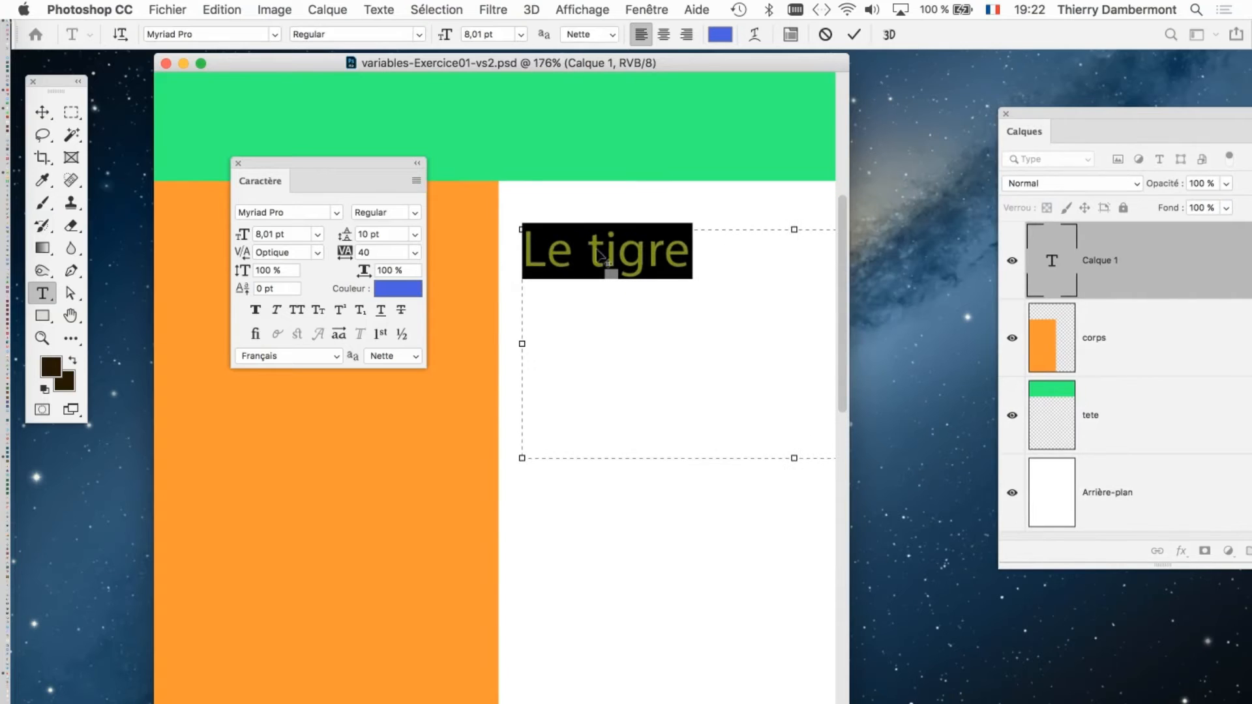
left_click_drag(367, 169, 225, 142)
scroll(634, 274, "up", 5)
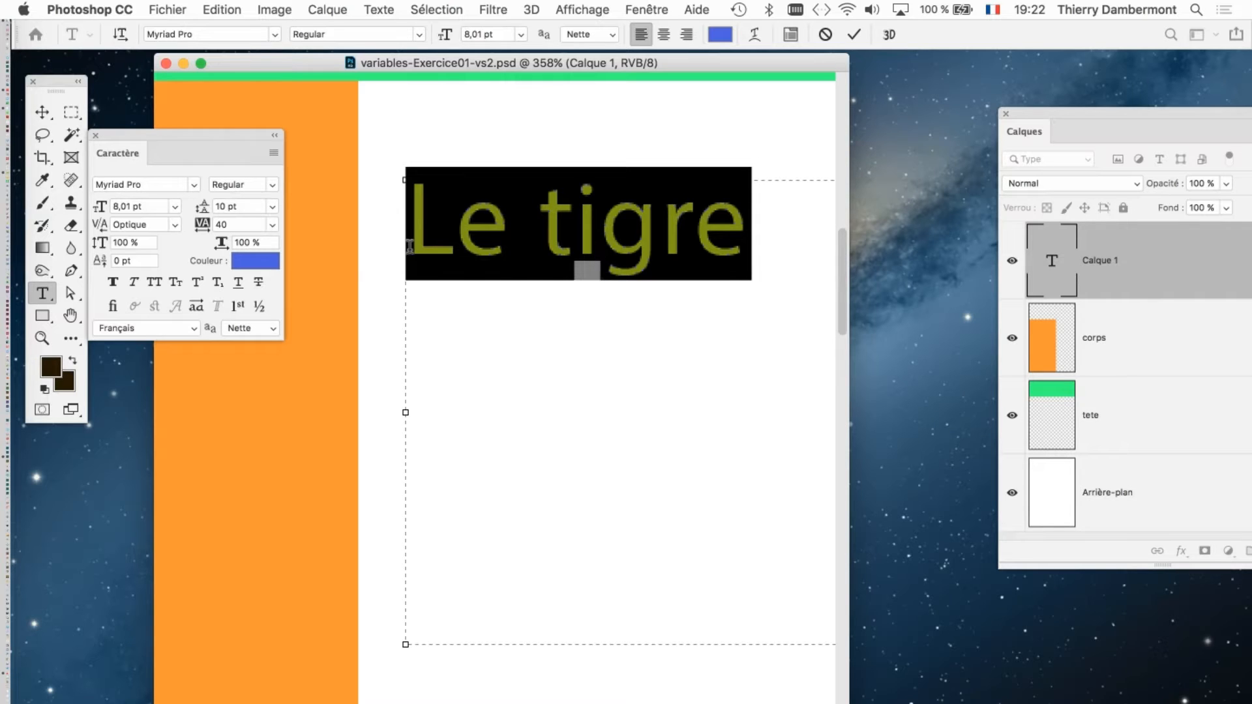
left_click_drag(254, 144, 341, 149)
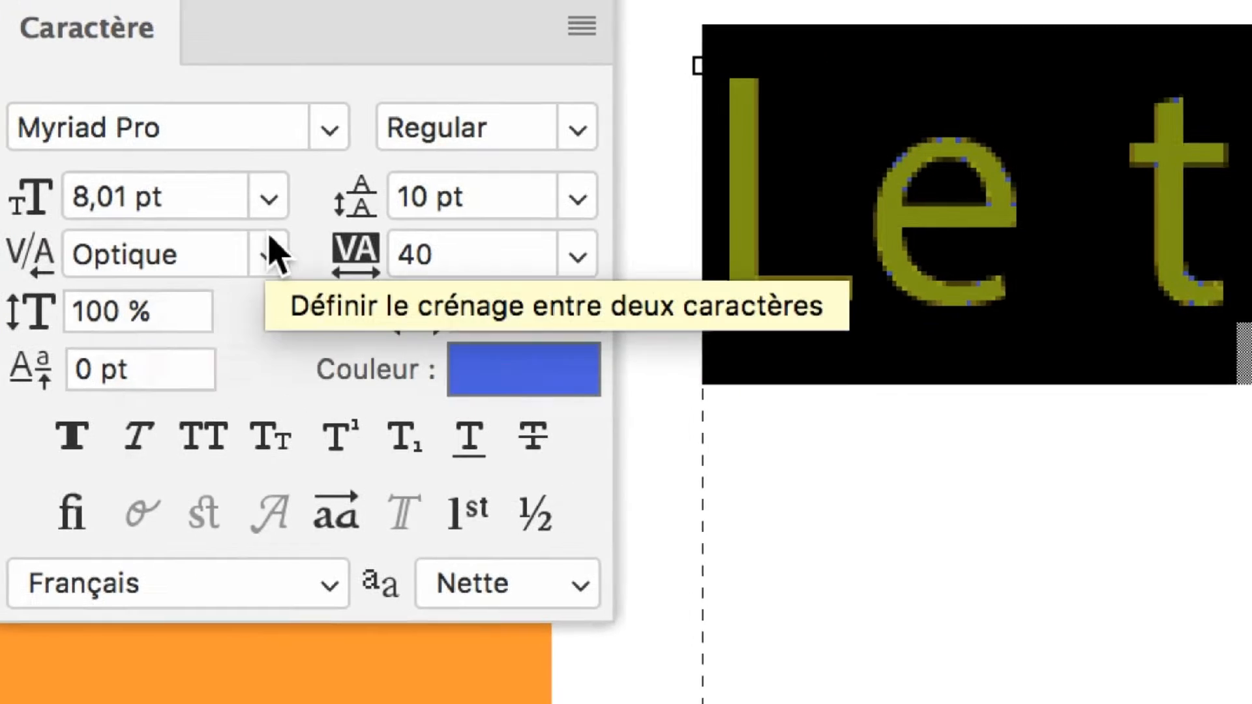
- Try Métrique kerning on the "Le tigre" text and set the kerning back to Optique
left_click(332, 234)
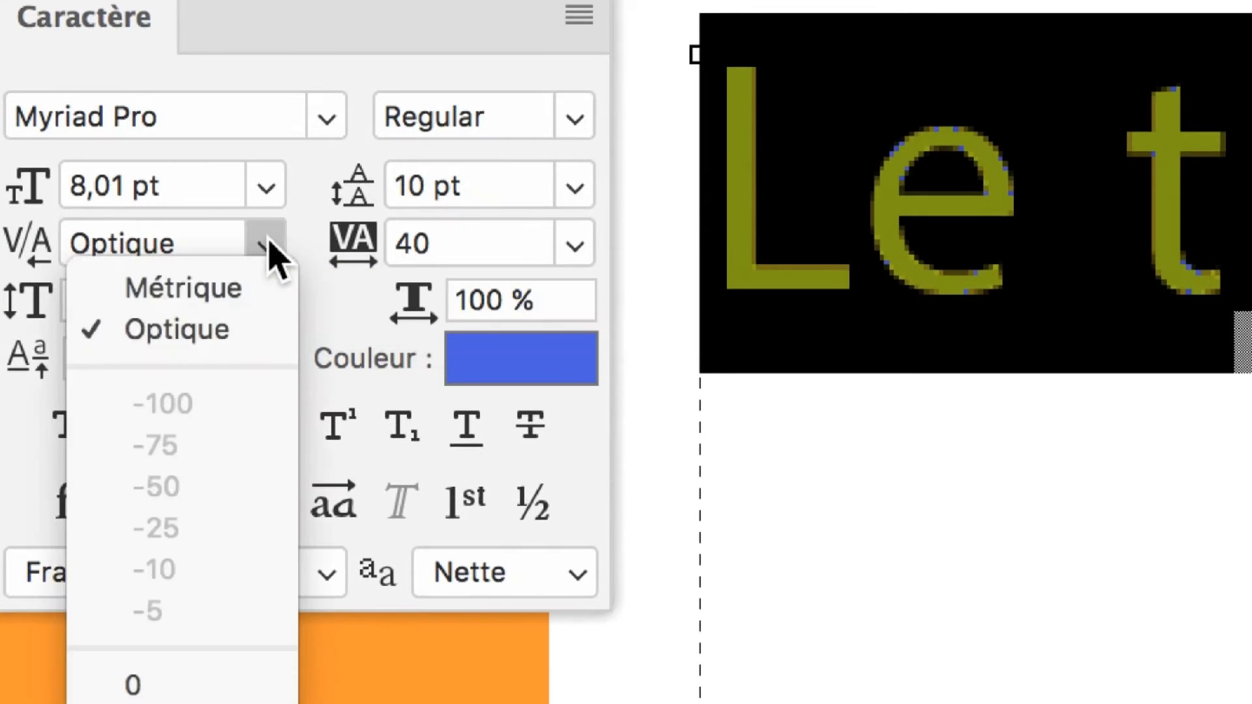
left_click(316, 279)
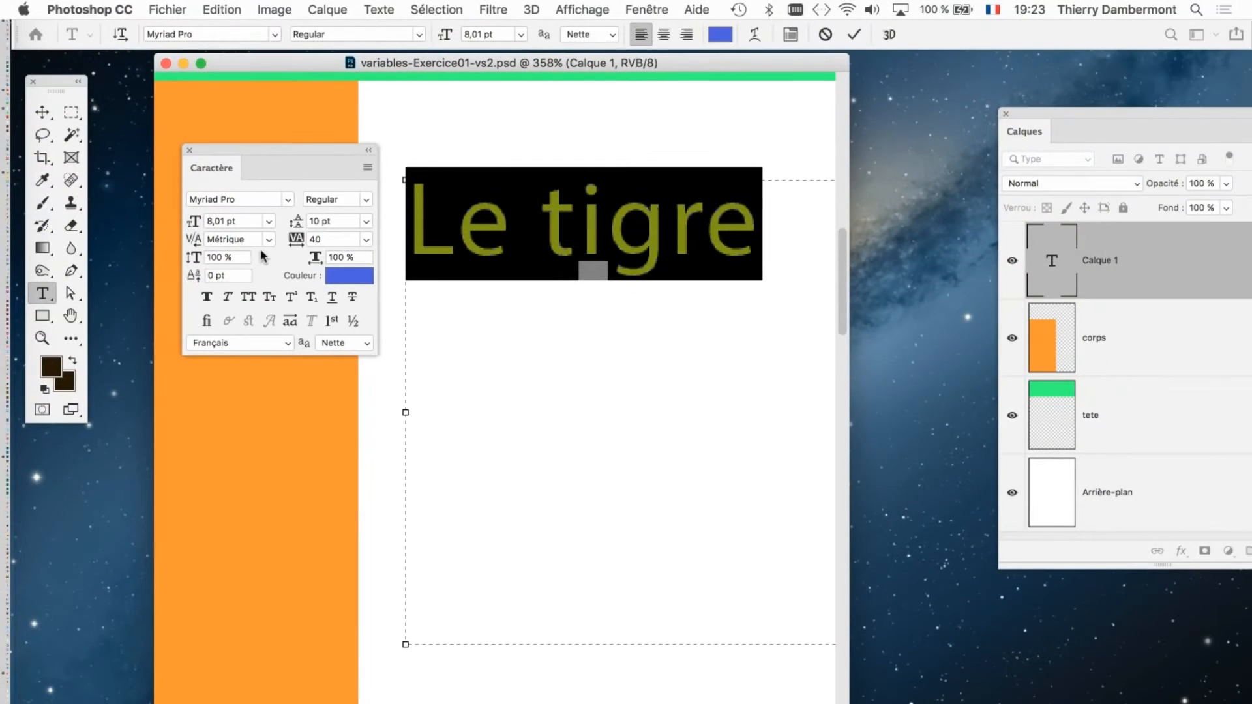
mouse_move(591, 268)
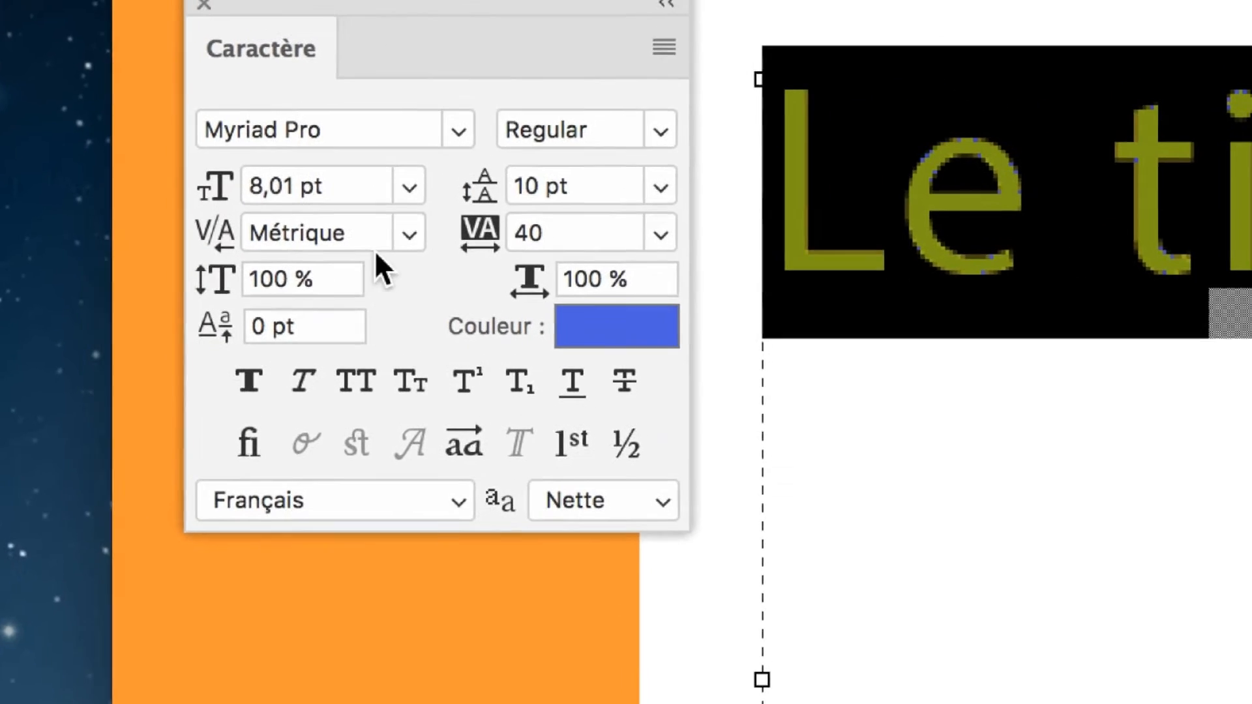
left_click(384, 246)
left_click(375, 302)
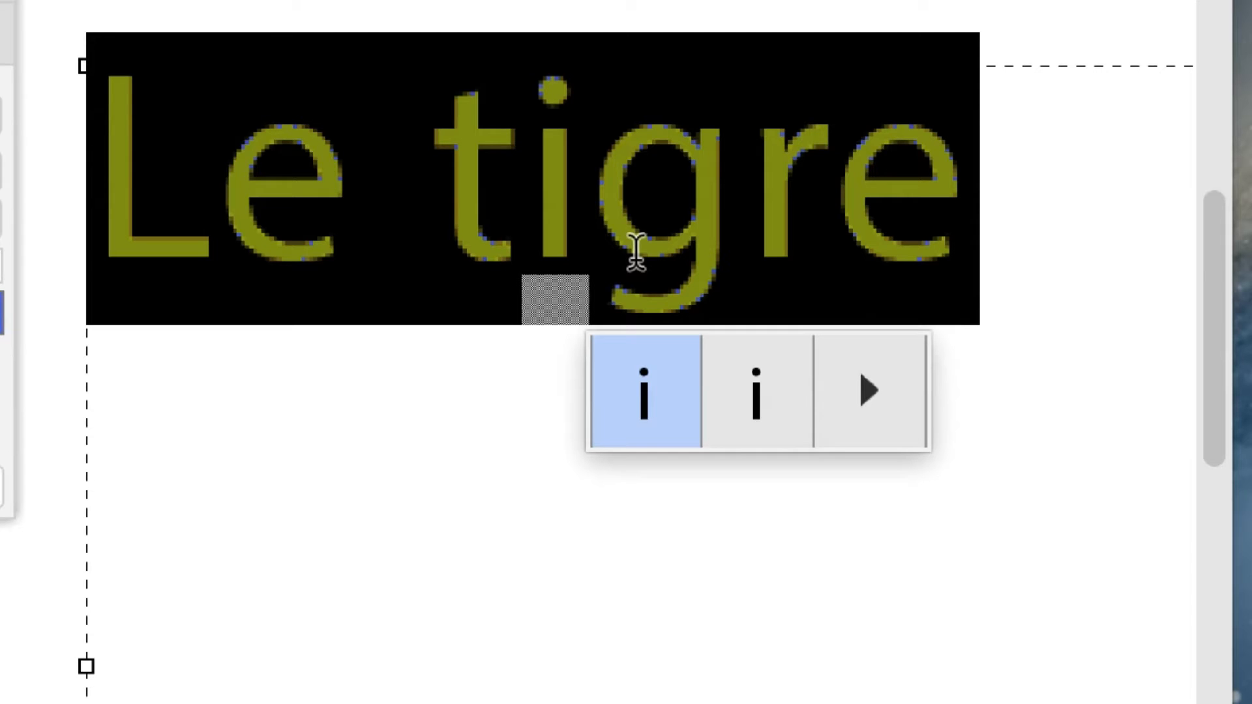
- Commit the "Le tigre" text and review the kerning choices without changing the setting
key("Escape")
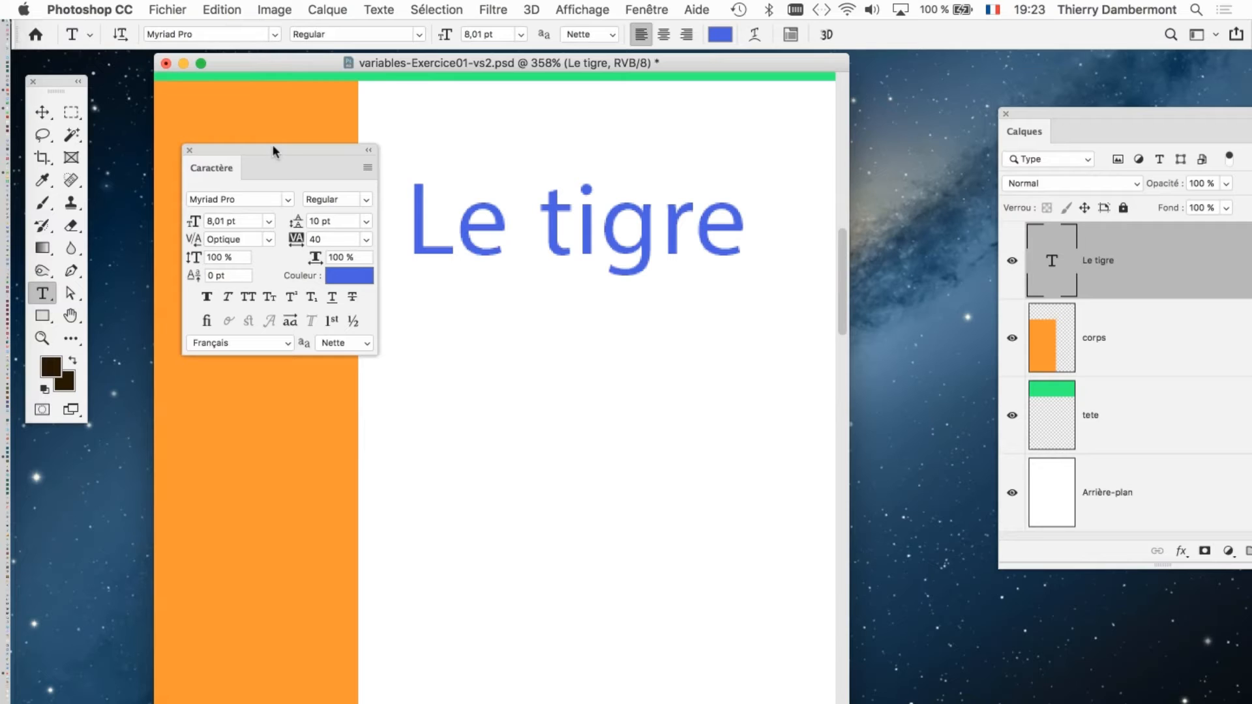
mouse_move(273, 151)
left_mouse_down()
mouse_move(313, 177)
mouse_move(306, 200)
mouse_move(290, 158)
left_mouse_up()
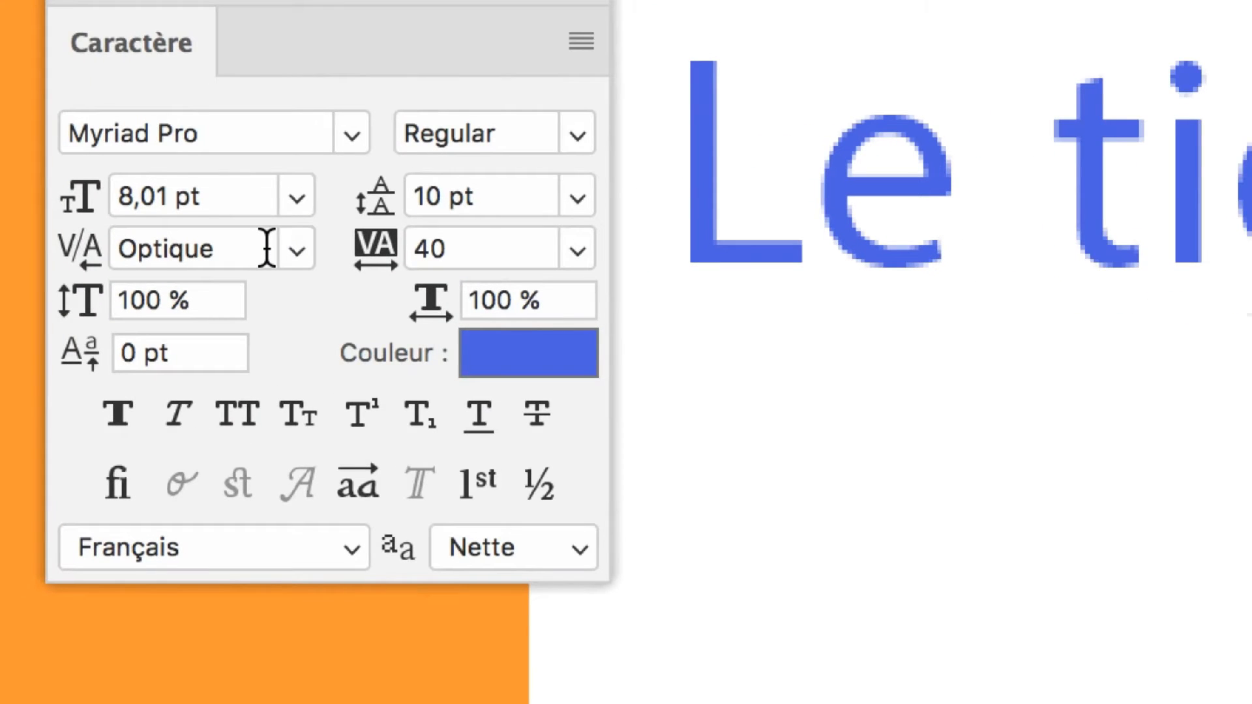
left_click(267, 248)
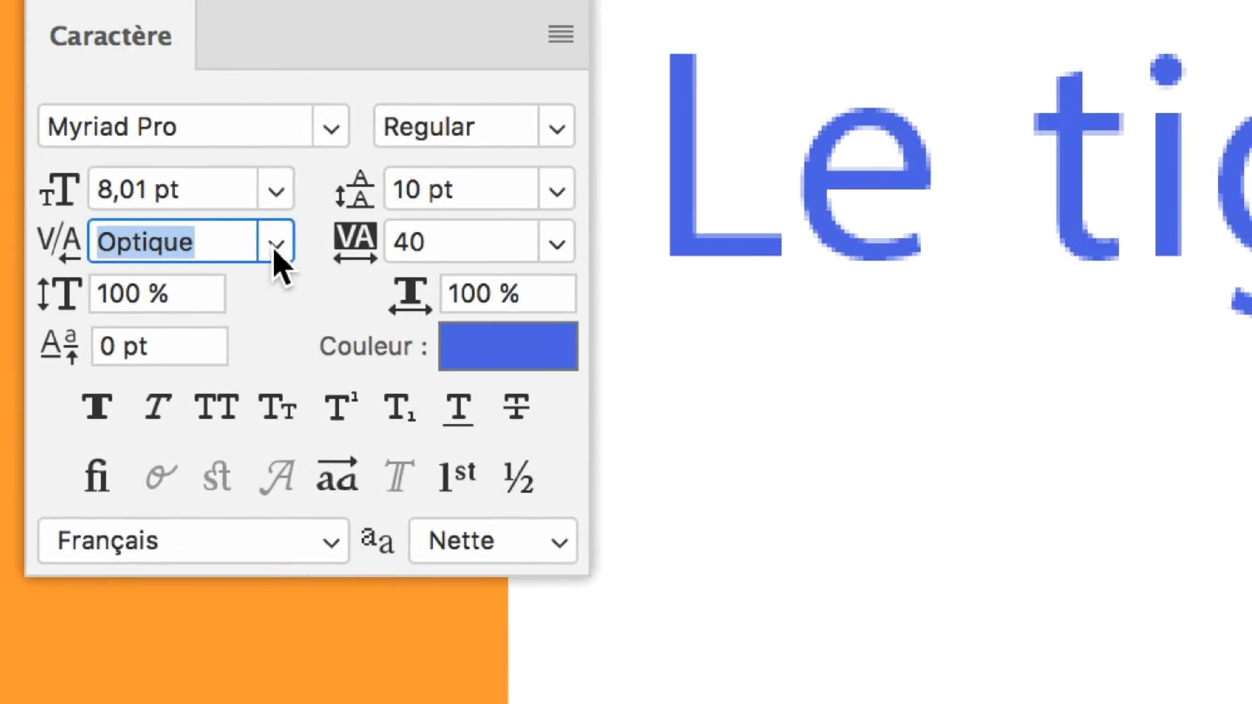
left_click(311, 234)
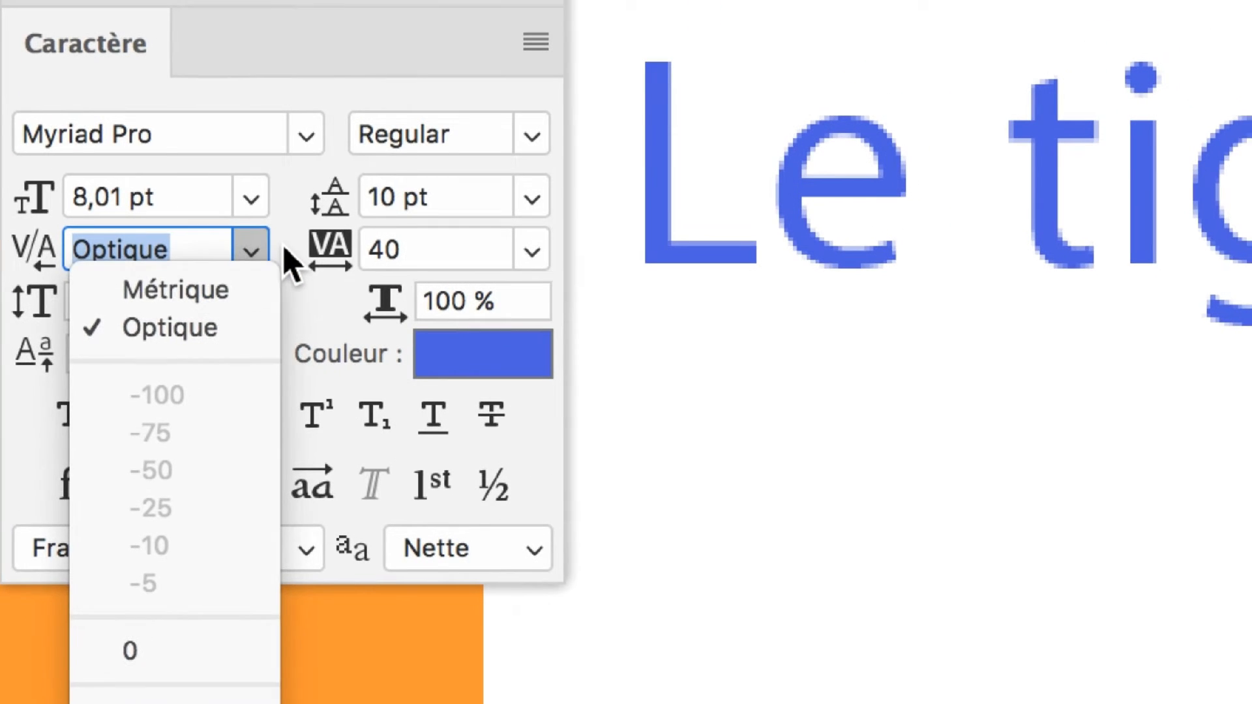
left_click(329, 206)
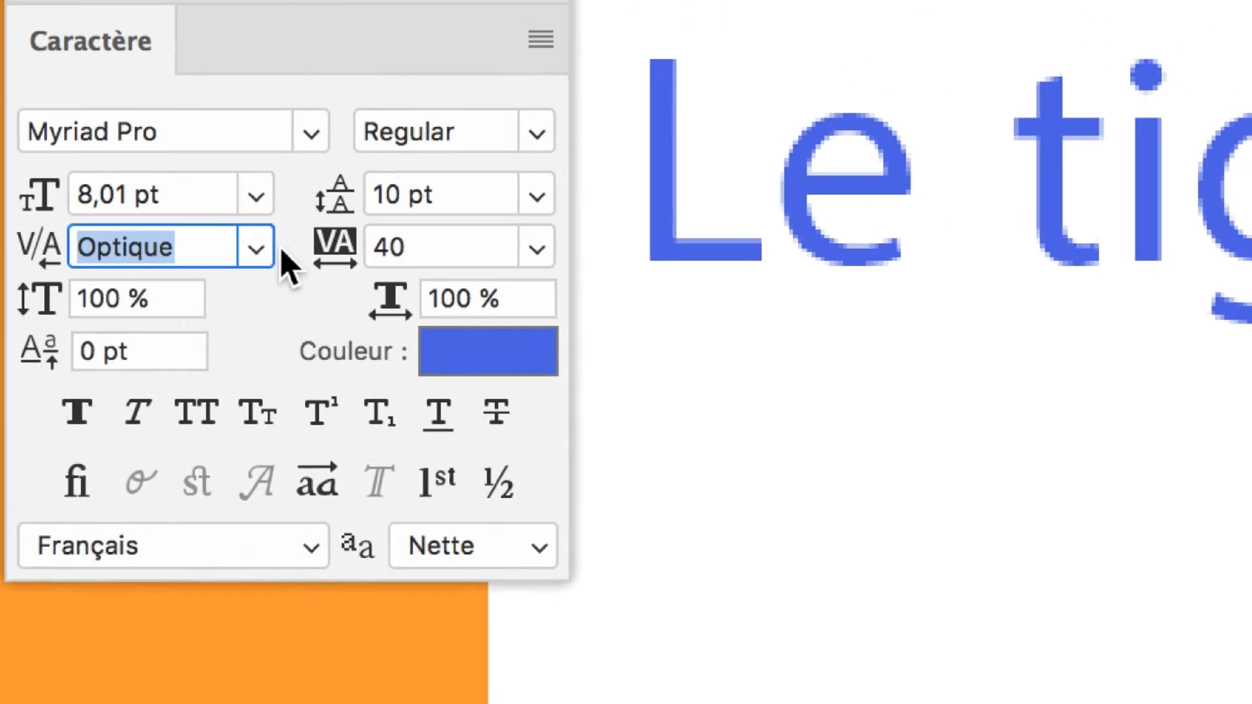
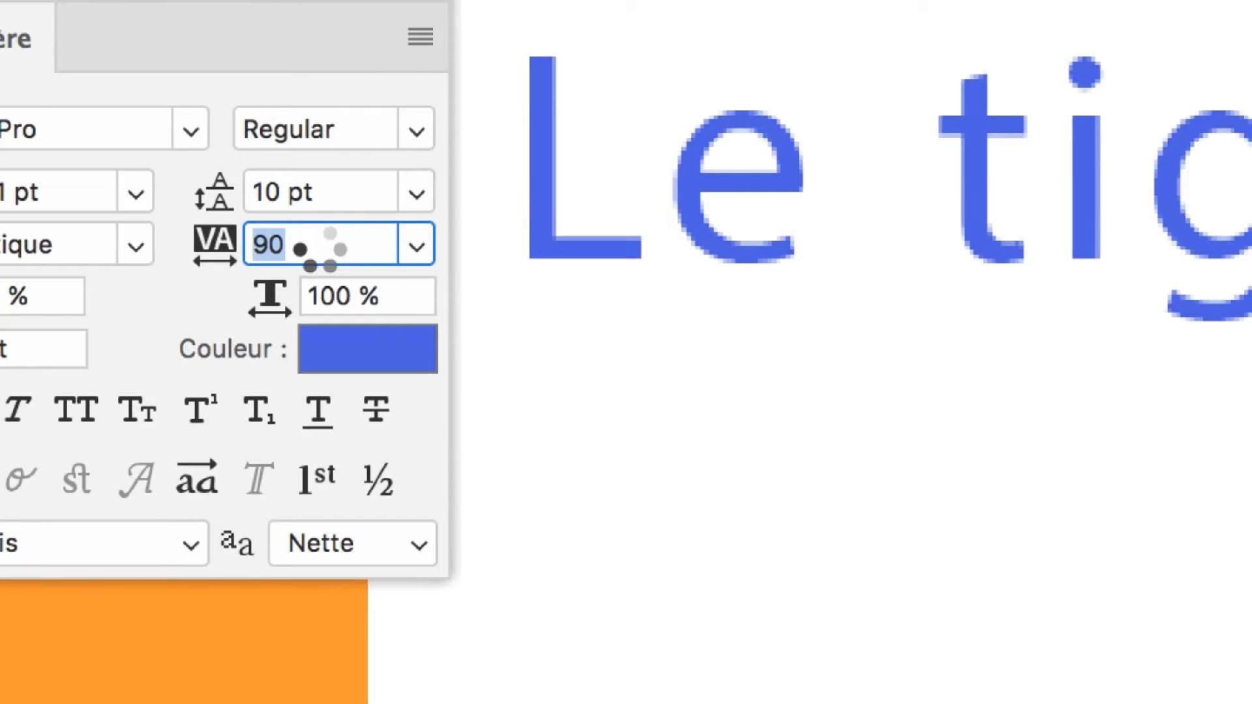
- Reduce the tracking of the "Le tigre" text to 30
key("Down")
key("Down")
key("Down")
key("Down")
key("Down")
key("Down")
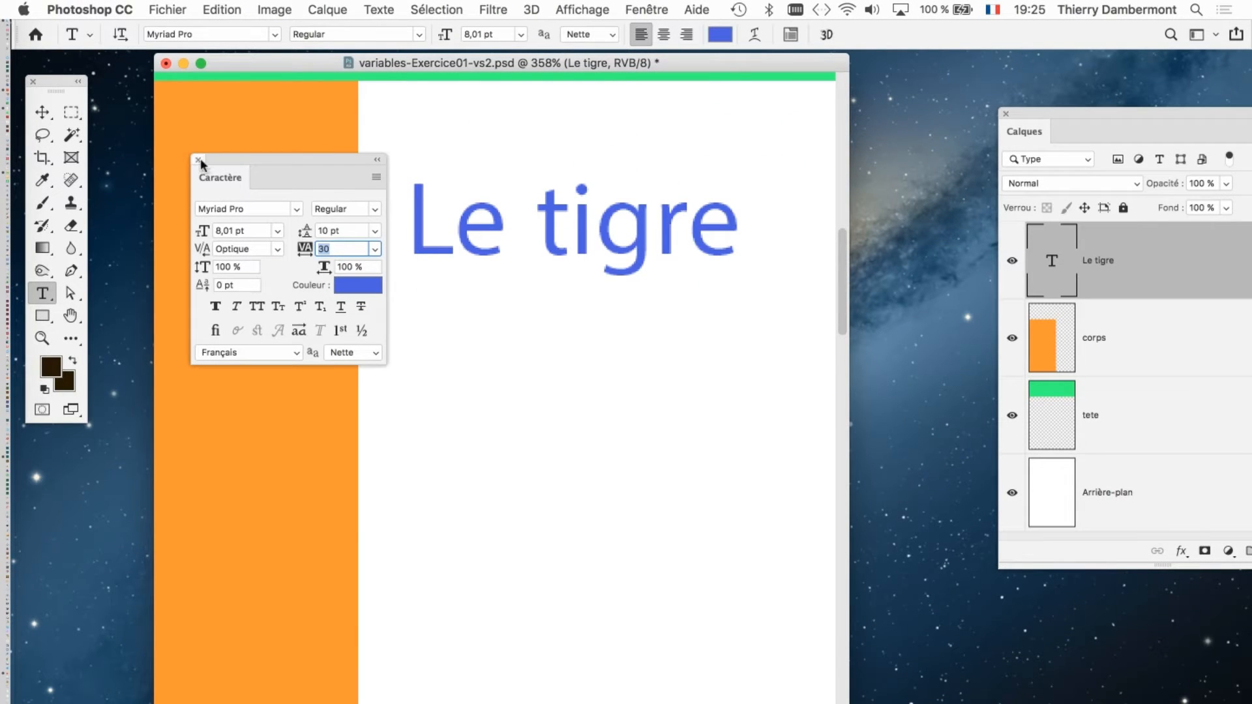
- Close the Character panel and raise the bottom edge of the "Le tigre" text box to make it about two lines high
scroll(680, 348, "down", 4)
scroll(680, 348, "down", 5)
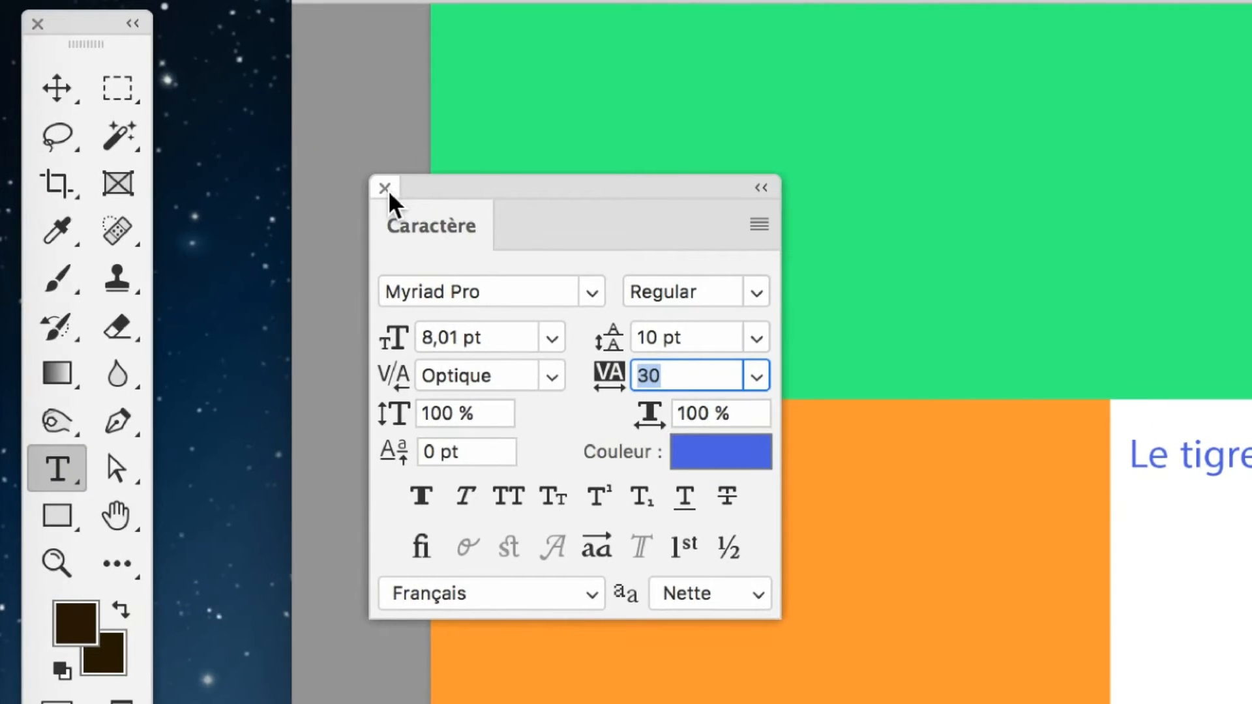
left_click(384, 189)
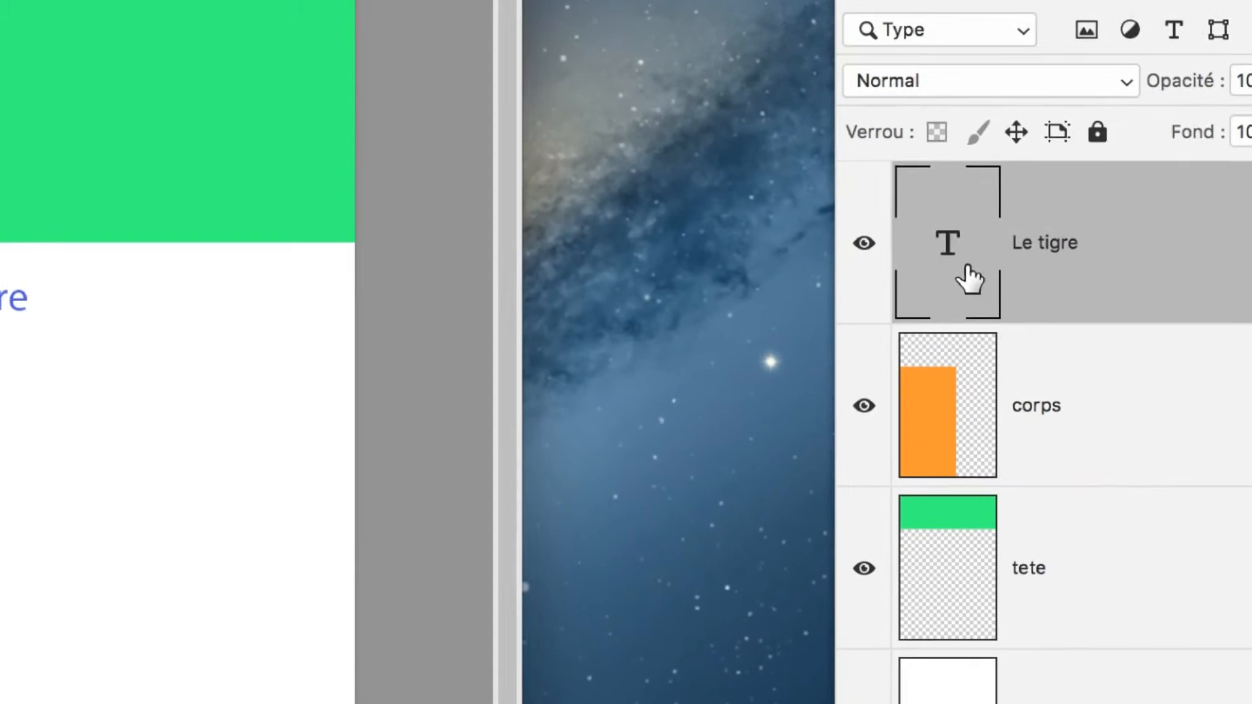
double_click(1143, 180)
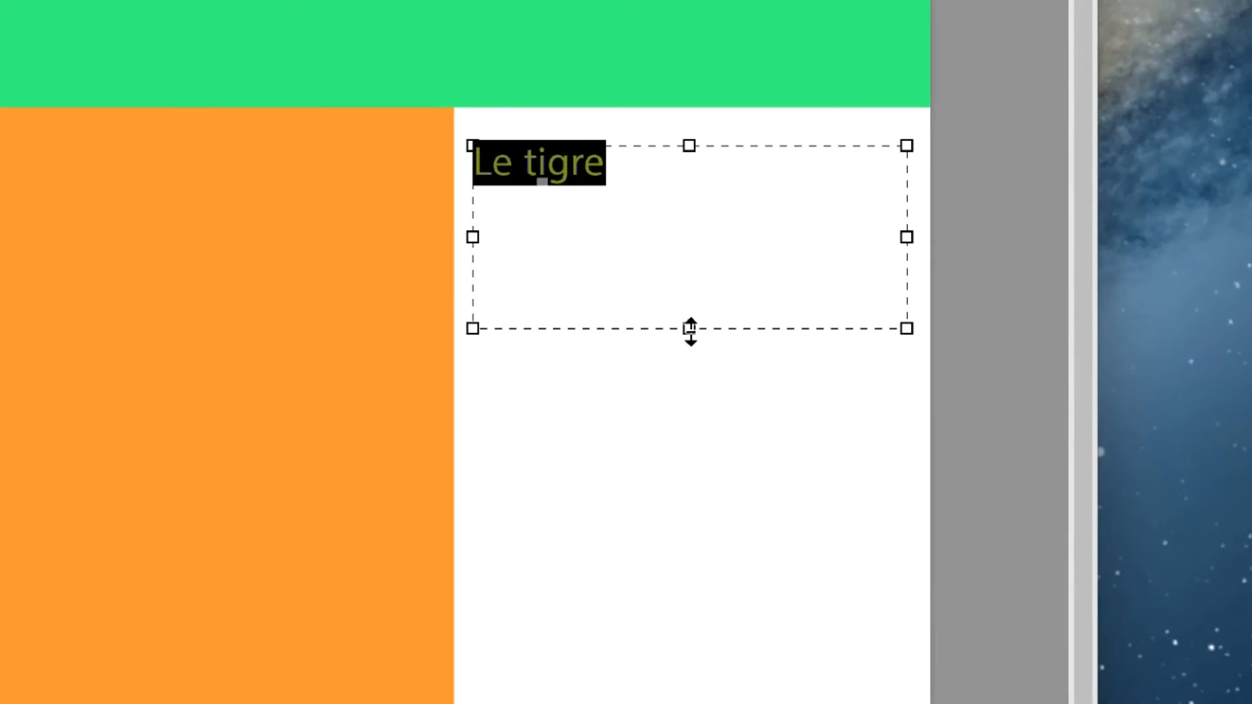
left_click_drag(690, 332, 704, 236)
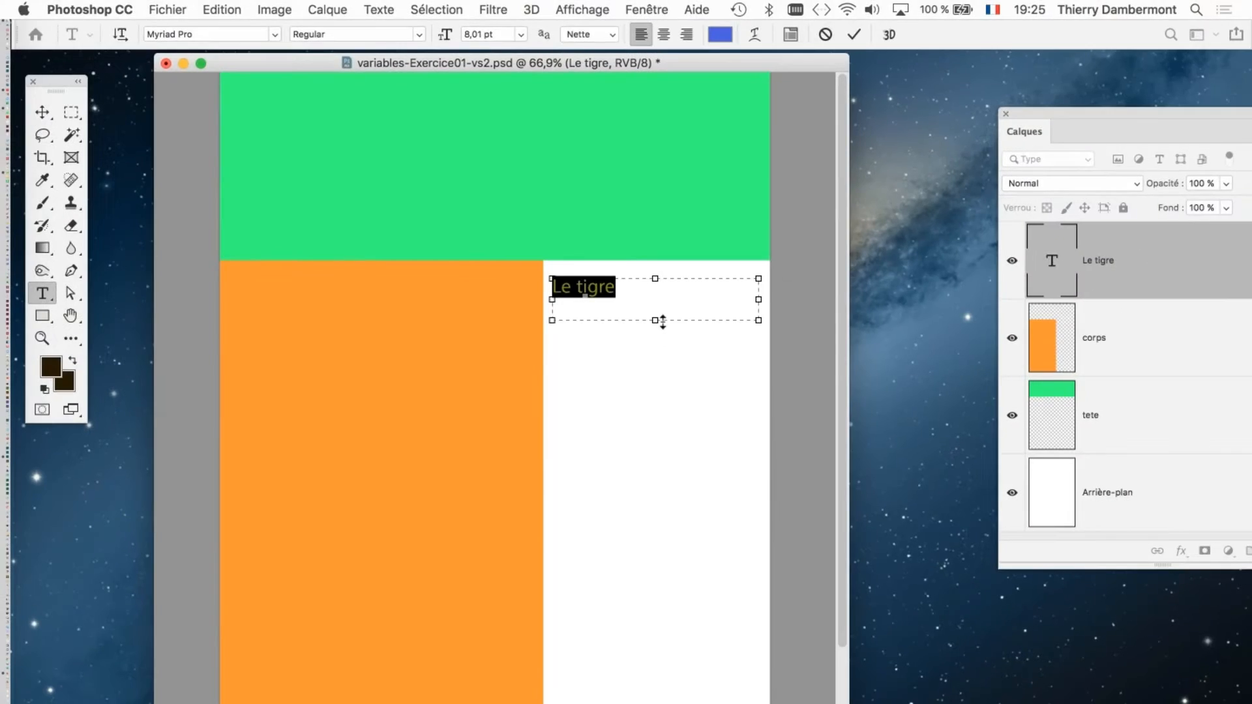
- Save the document under the new name variables-Exercice01-vs3.psd in the variables-Exercice01 folder
left_click(167, 9)
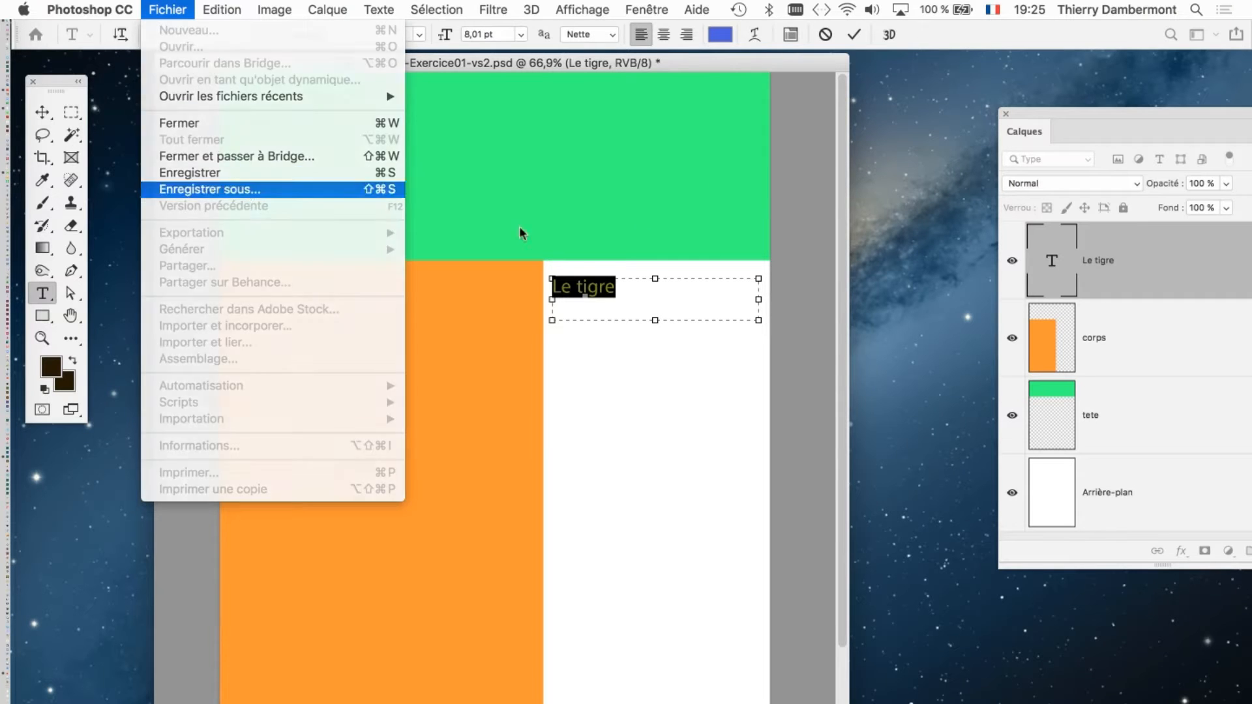
left_click(712, 169)
key("super+shift+s")
left_click(688, 120)
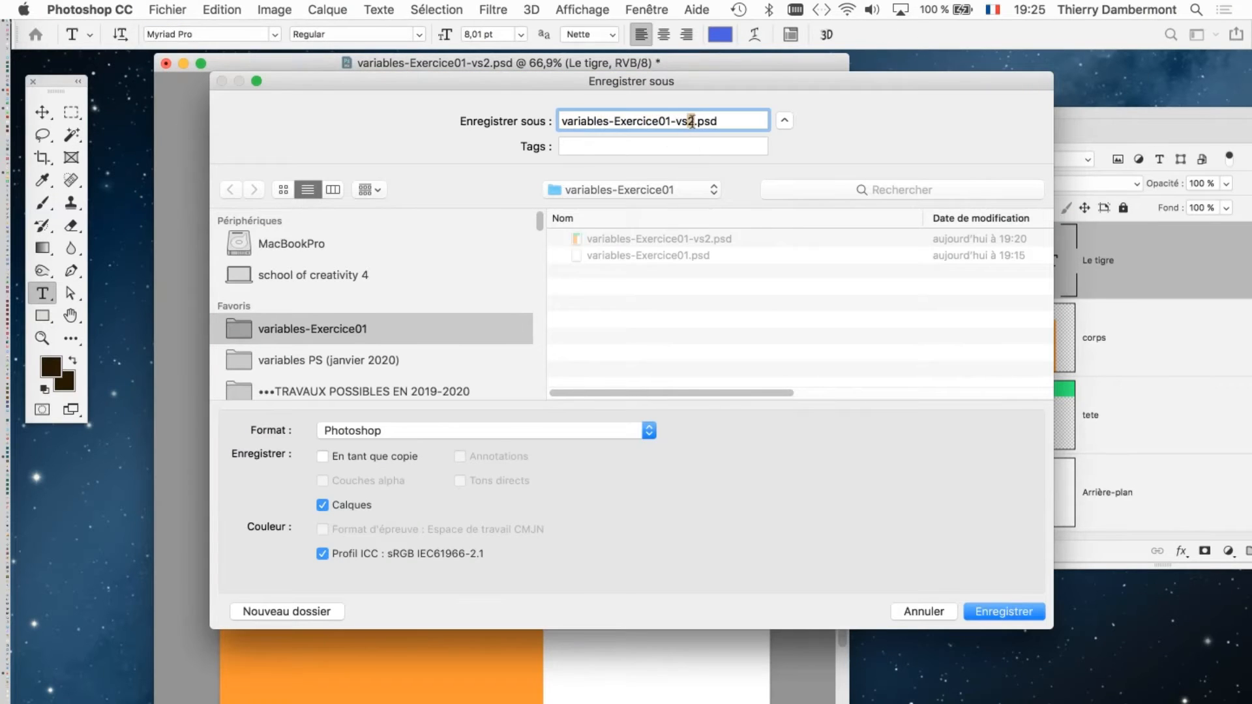
key("Return")
left_click(890, 325)
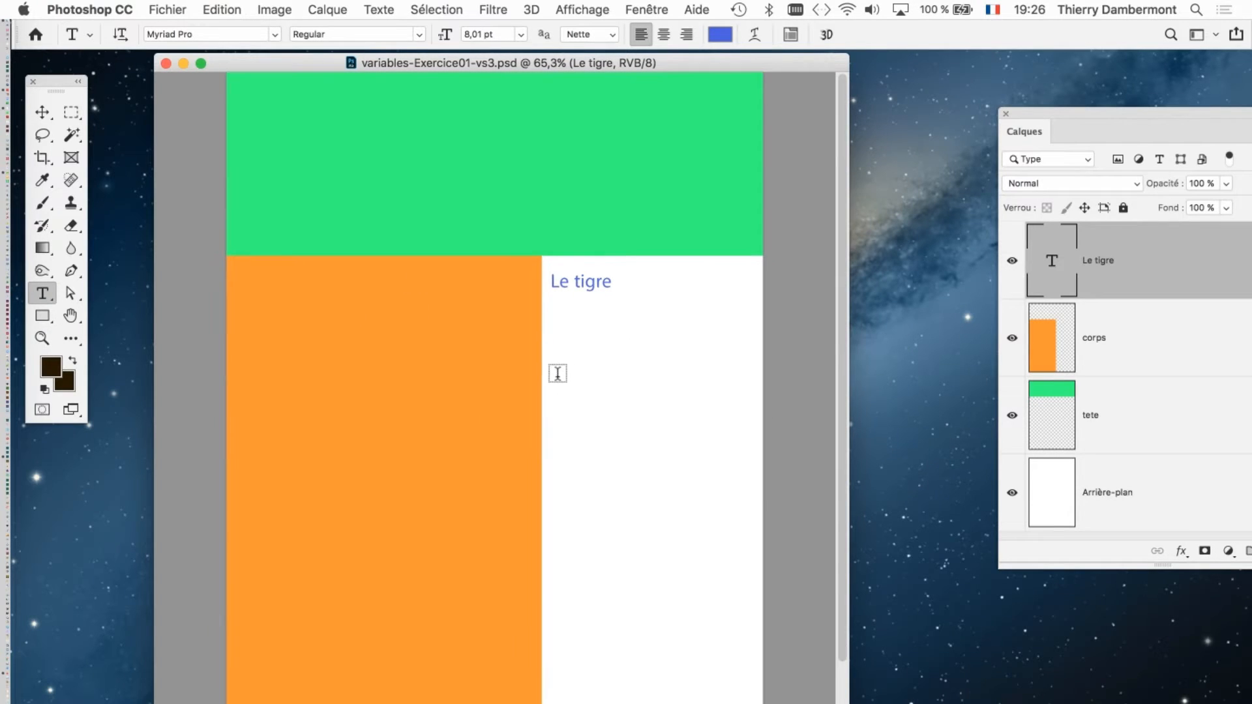
- Add a tall Lorem ipsum text box below "Le tigre", extend its left edge to align with the title, and commit the text
scroll(482, 366, "down", 3)
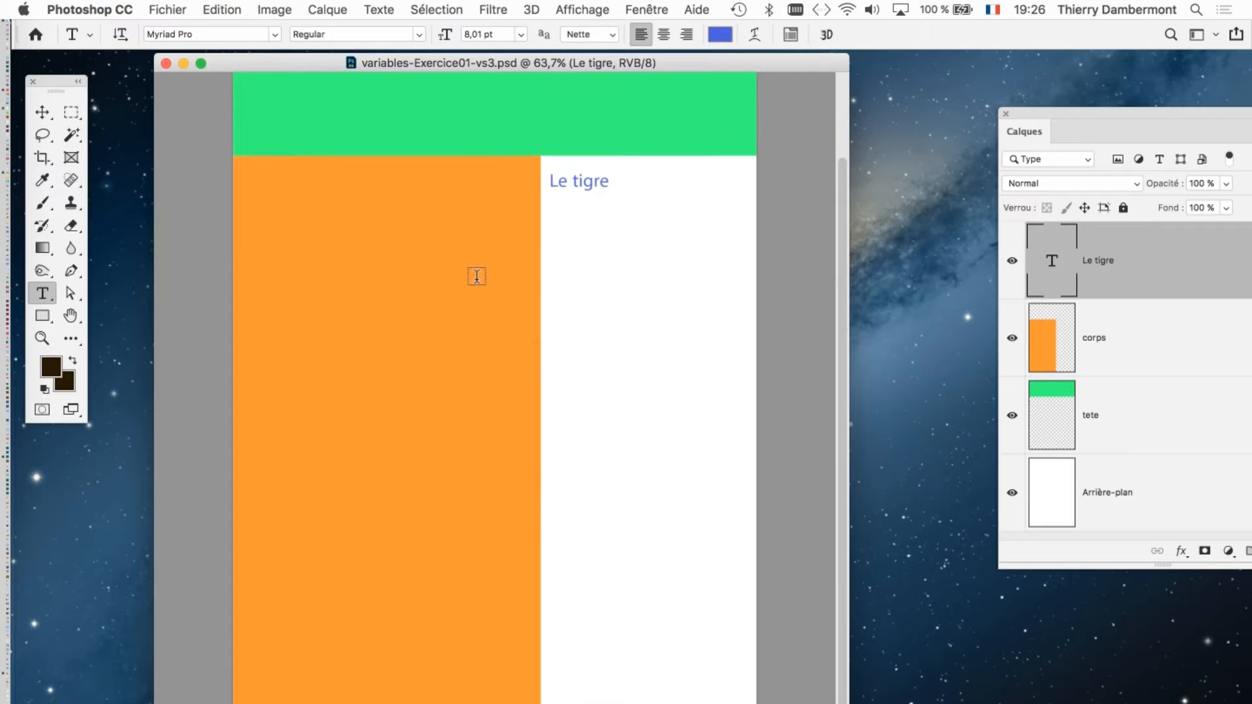
scroll(590, 244, "down", 3)
scroll(591, 244, "up", 1)
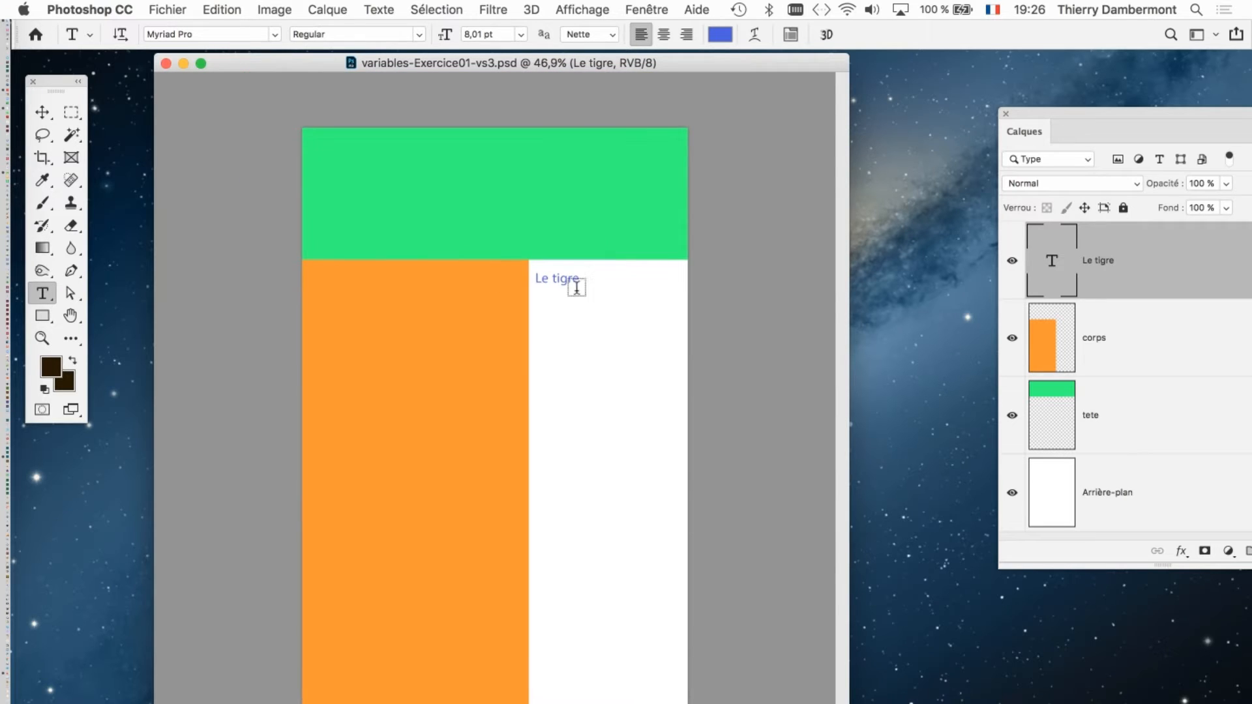
left_click_drag(546, 322, 673, 643)
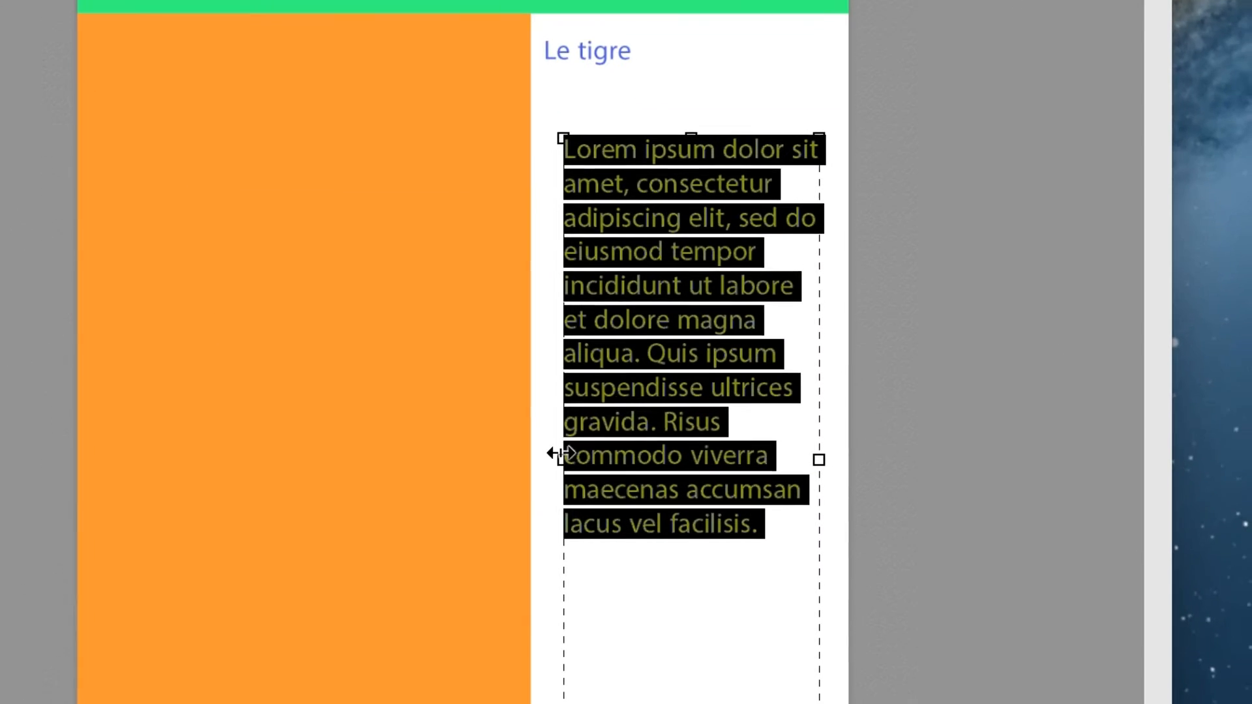
mouse_move(561, 454)
left_mouse_down()
mouse_move(545, 454)
mouse_move(555, 454)
left_mouse_up()
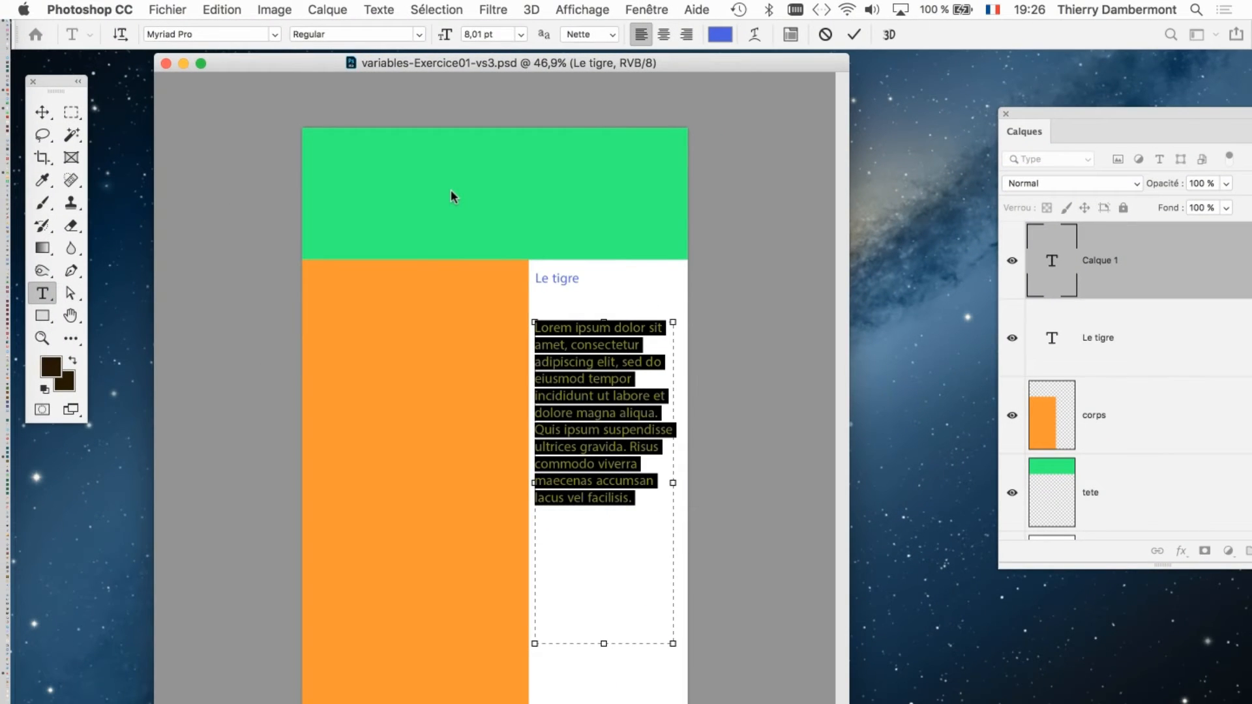
left_click(42, 112)
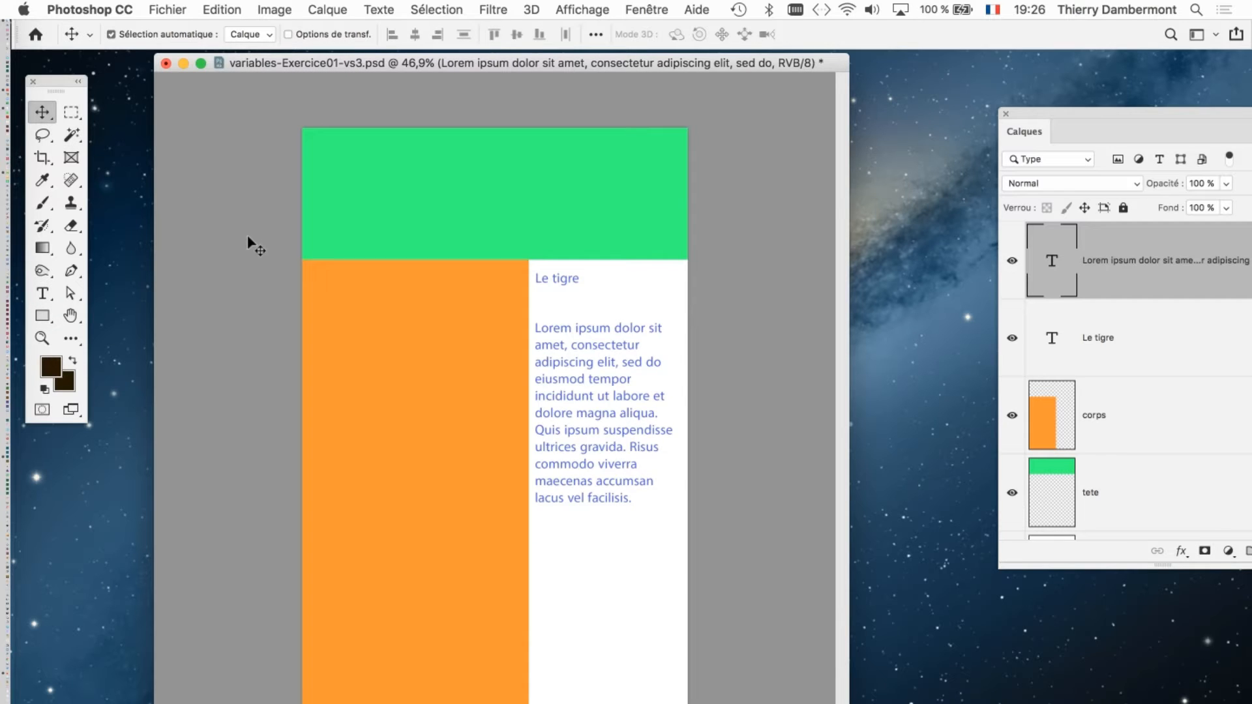
- Save the document, and move and lengthen the Layers panel so that the whole layer stack fits on screen
left_click_drag(1097, 116, 900, 104)
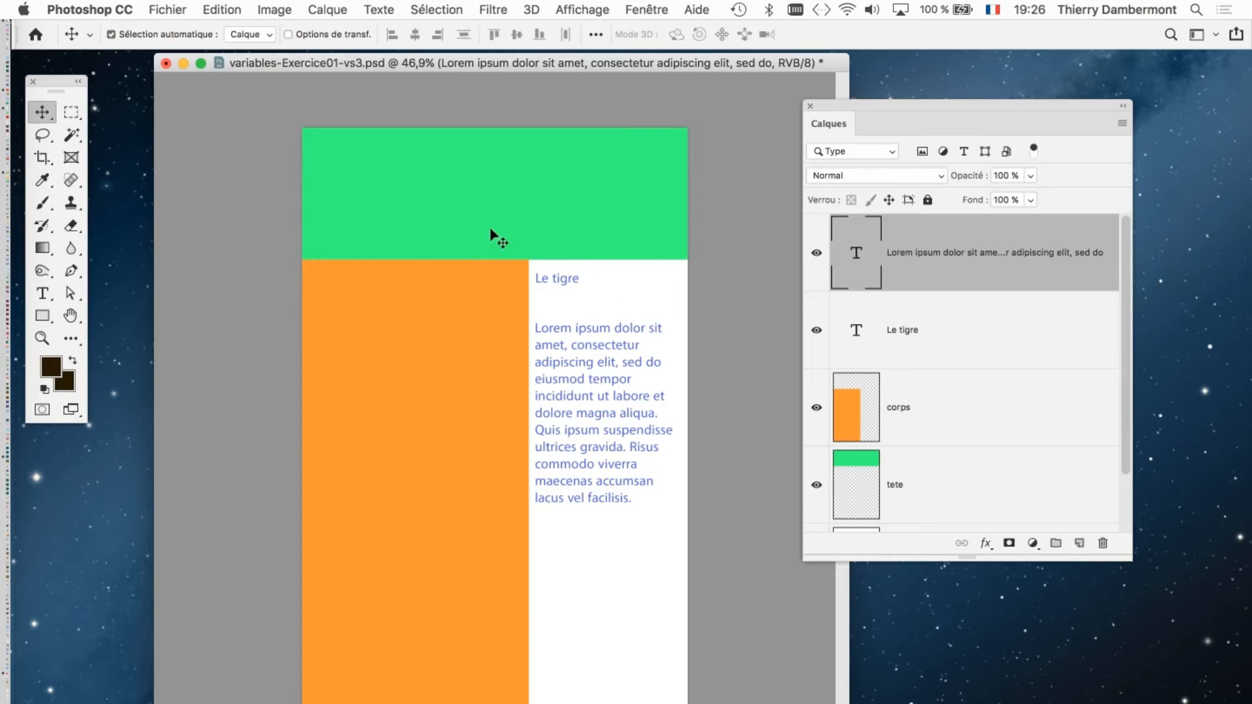
left_click(173, 5)
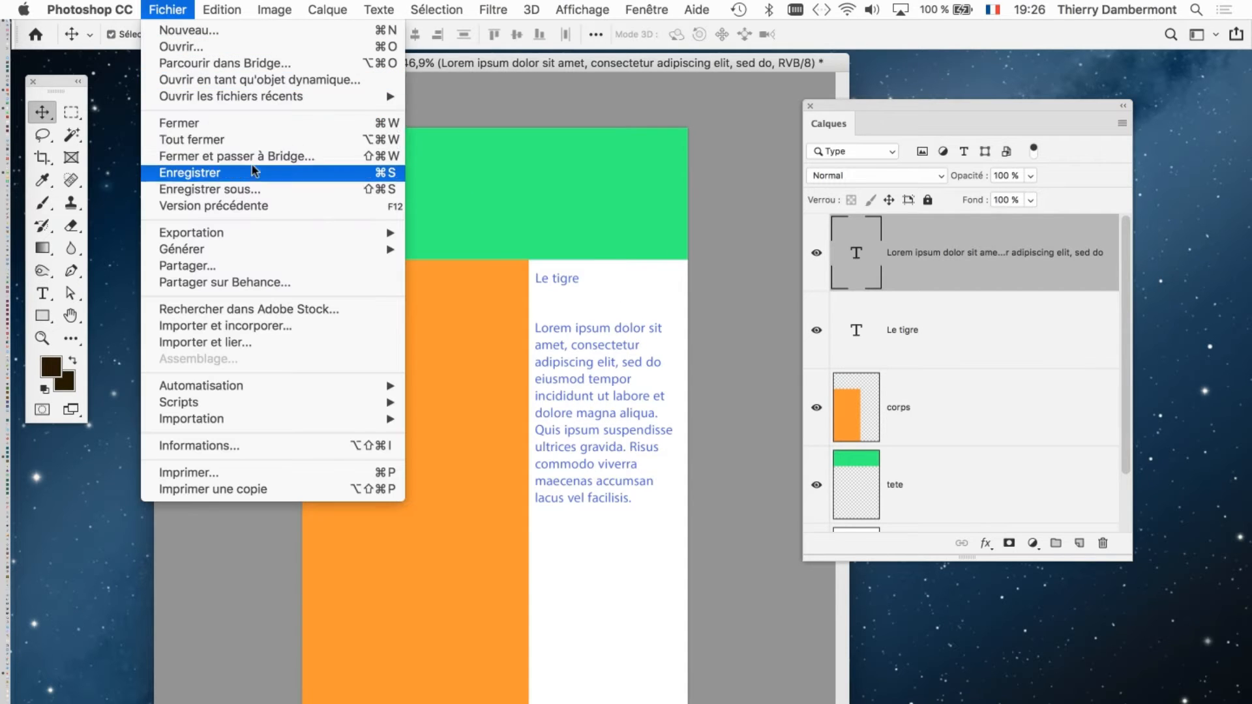
left_click(202, 168)
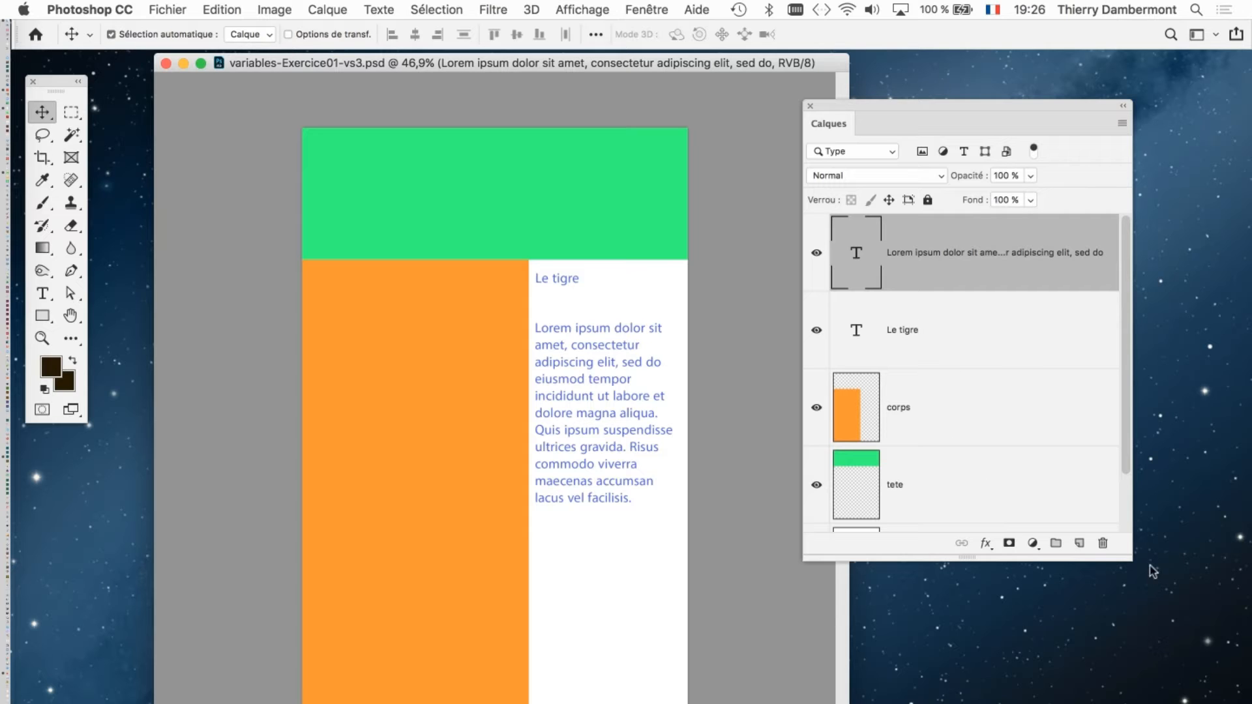
left_click_drag(1128, 558, 1138, 701)
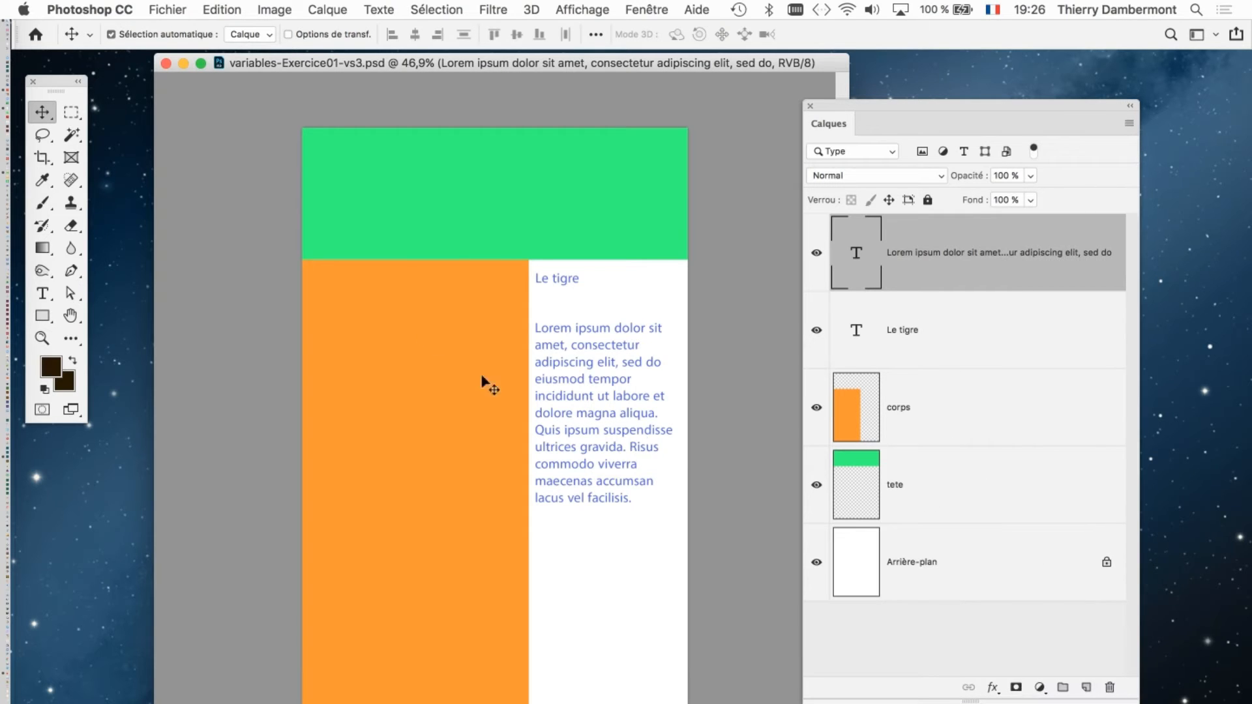
- Define a pixel replacement variable (Remplacement de pixels) named tete for the green tete layer
left_click(991, 503)
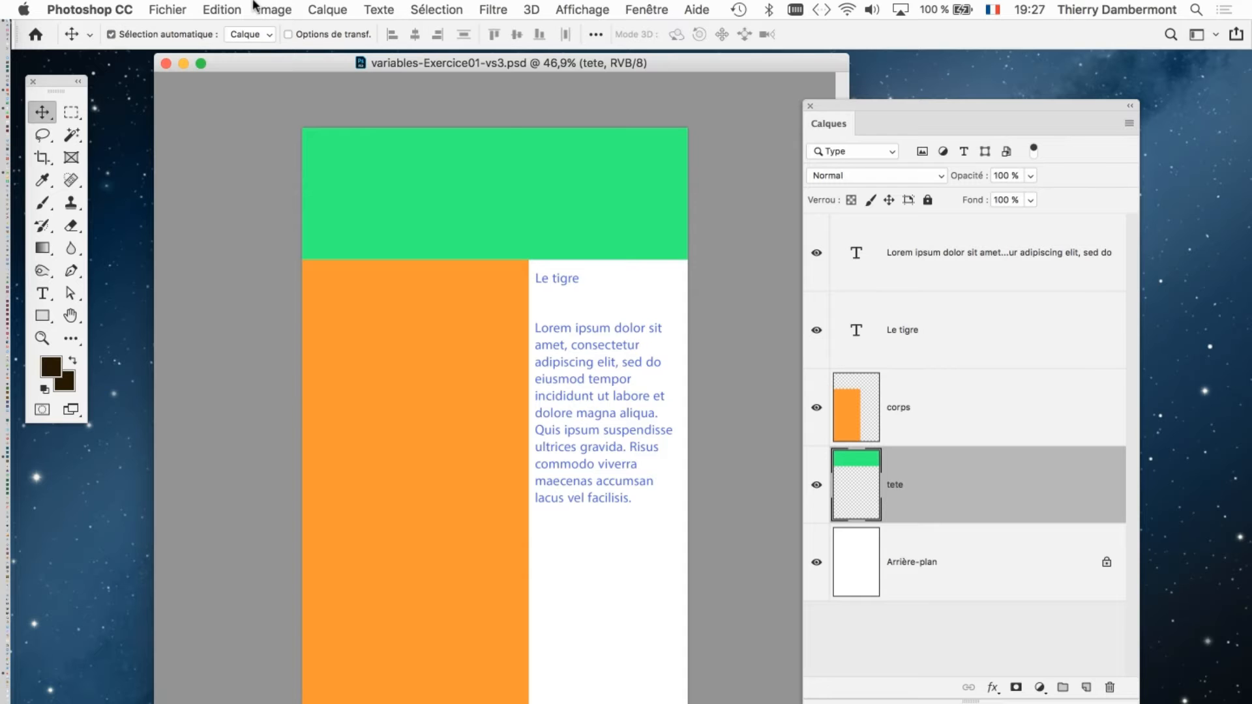
left_click(278, 10)
mouse_move(459, 315)
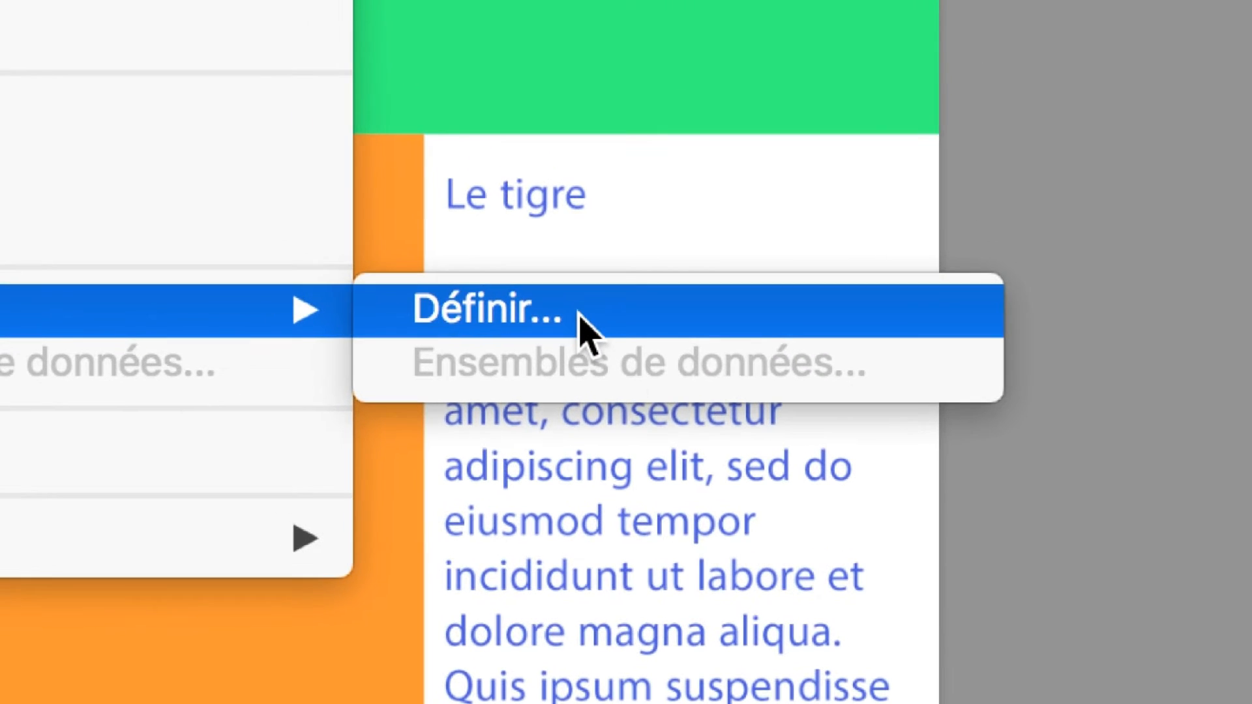
left_click(579, 313)
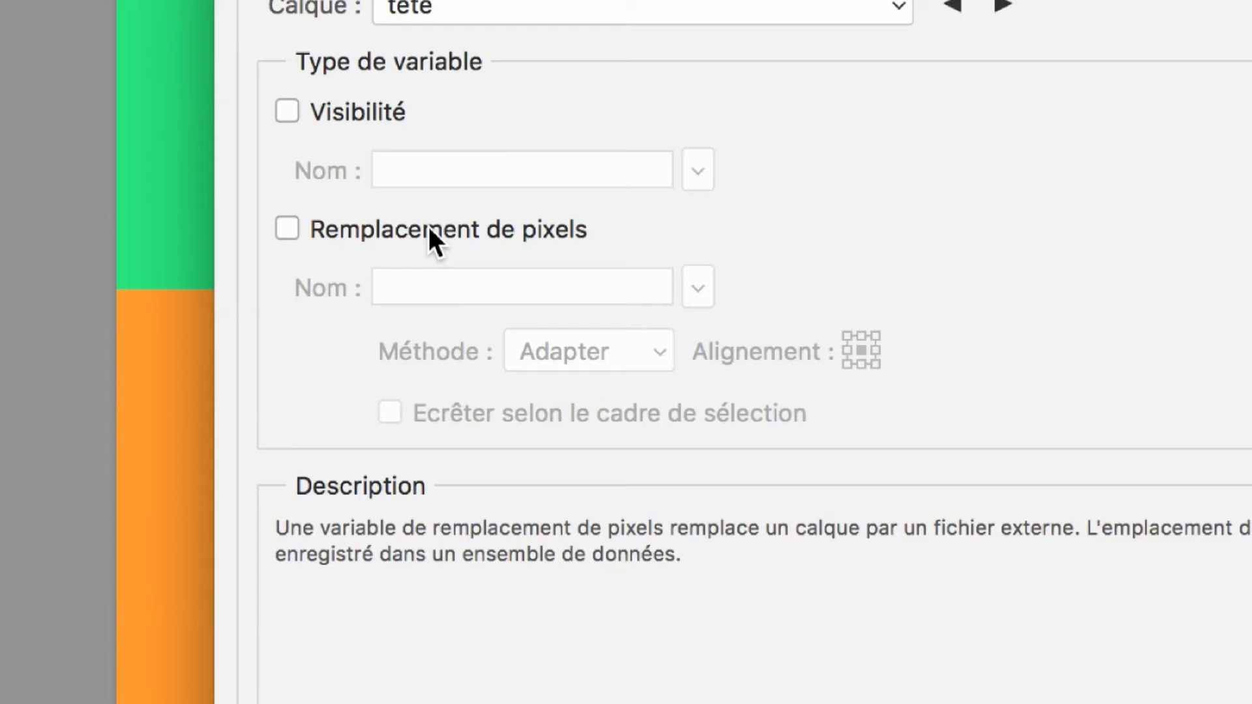
left_click(429, 227)
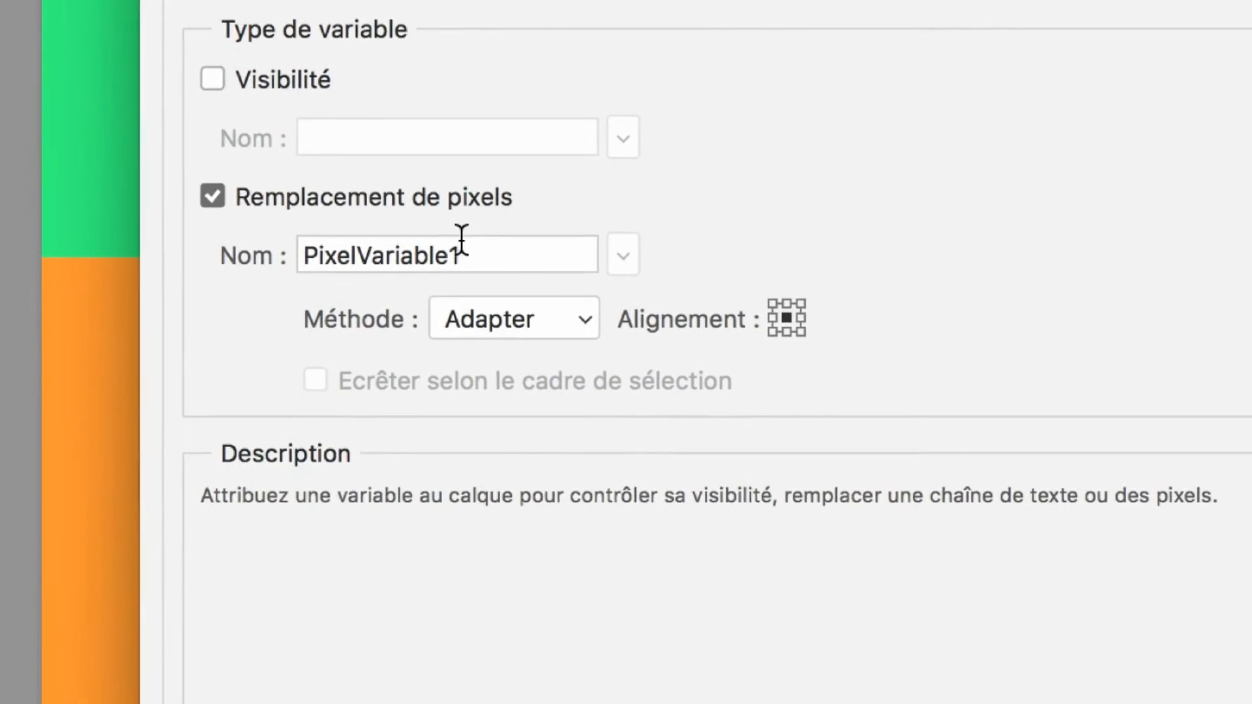
left_click_drag(462, 240, 210, 248)
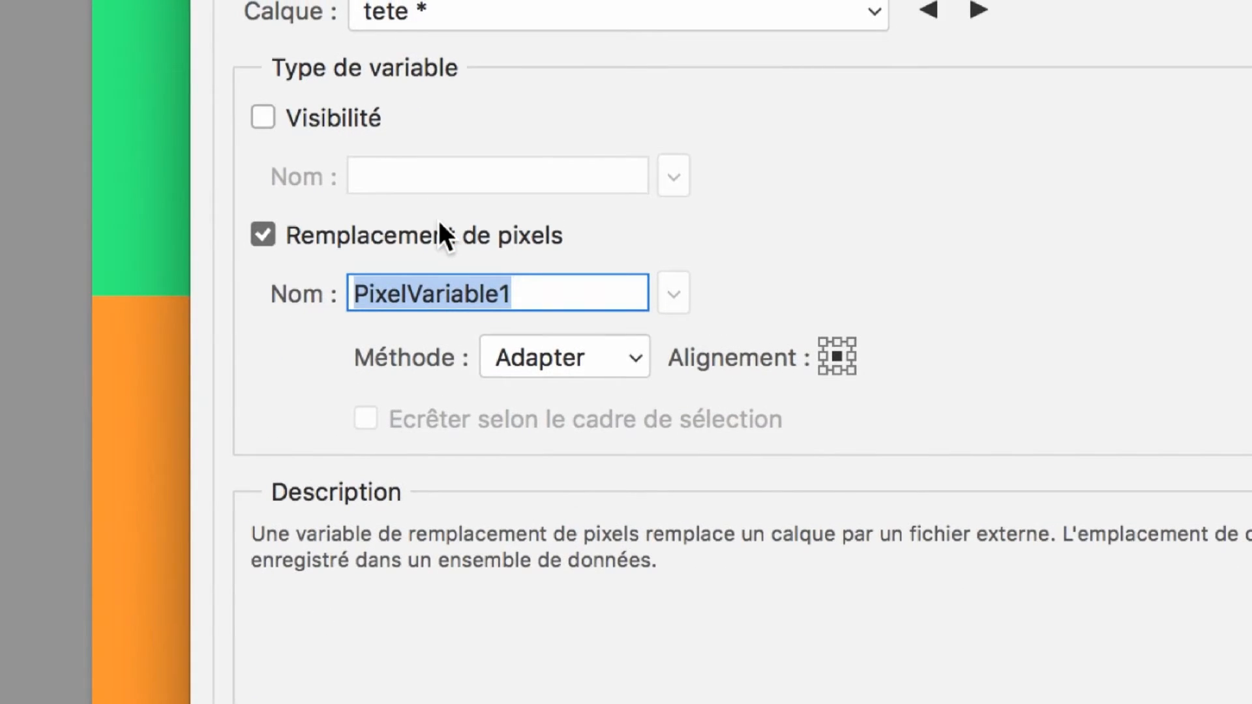
type("tete")
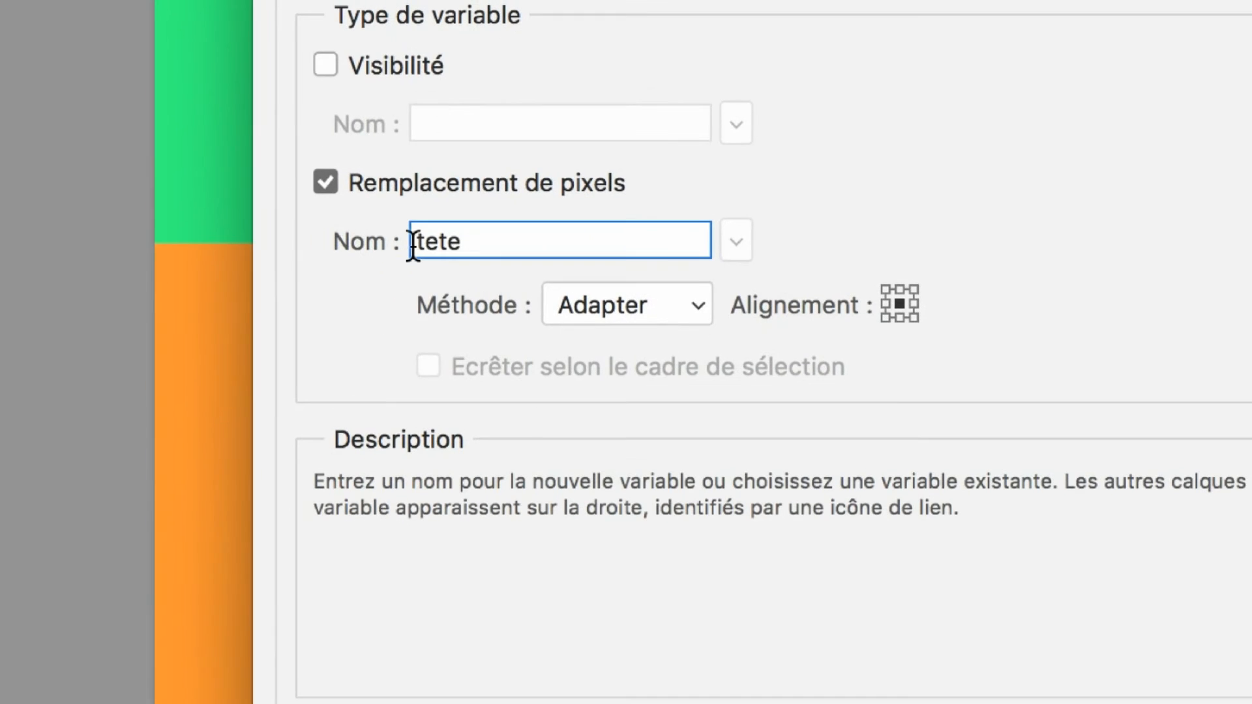
- Try the prefix VARIABLE in front of the variable name tete, and remove it again
double_click(341, 295)
left_click(415, 246)
double_click(412, 245)
left_click(410, 246)
type("VARIABLE")
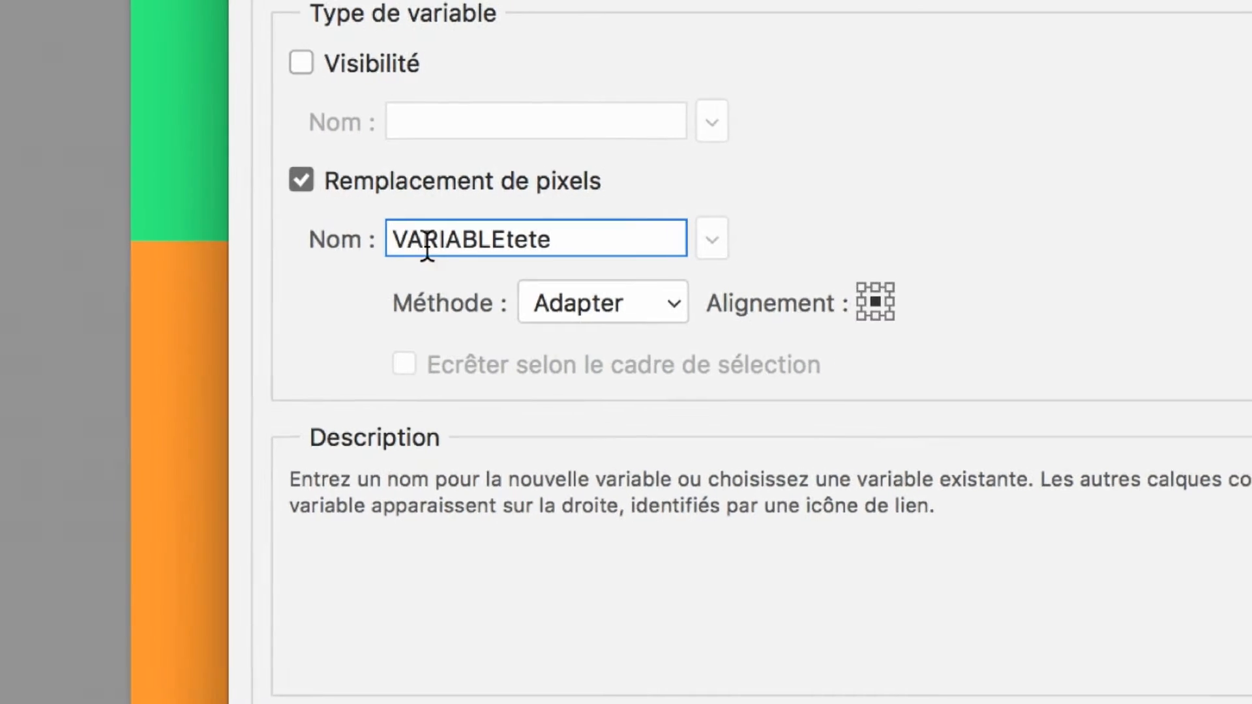
left_click_drag(504, 241, 408, 242)
key("BackSpace")
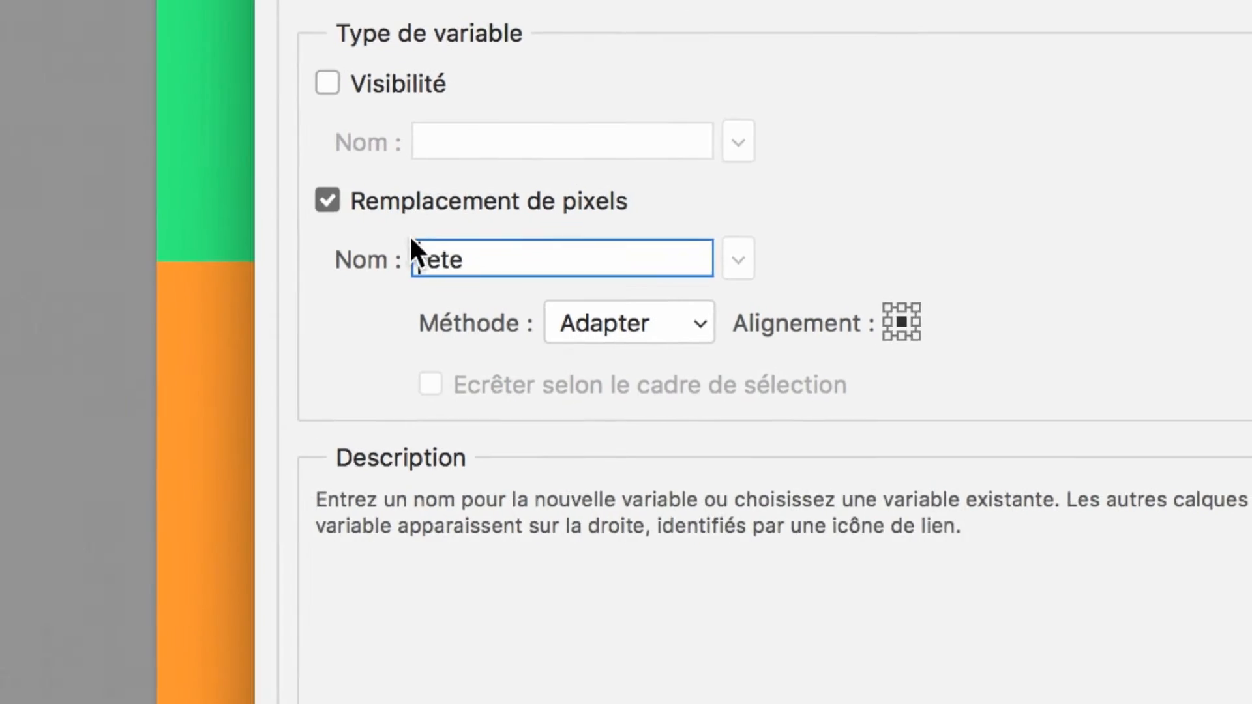
double_click(471, 257)
left_click(472, 257)
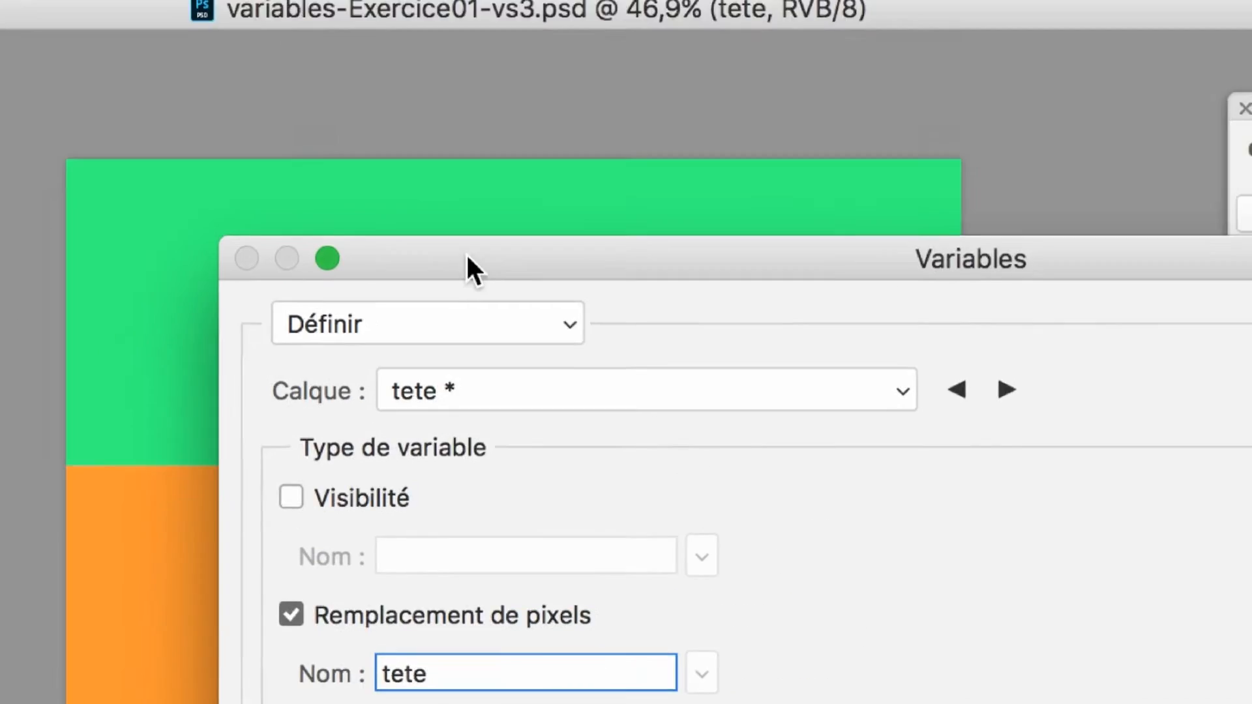
- Move the Variables dialog up and try the replacement methods Remplir, Adapter, Tel quel and Conformer for the tete variable
mouse_move(467, 255)
left_mouse_down()
mouse_move(469, 330)
mouse_move(451, 263)
left_mouse_up()
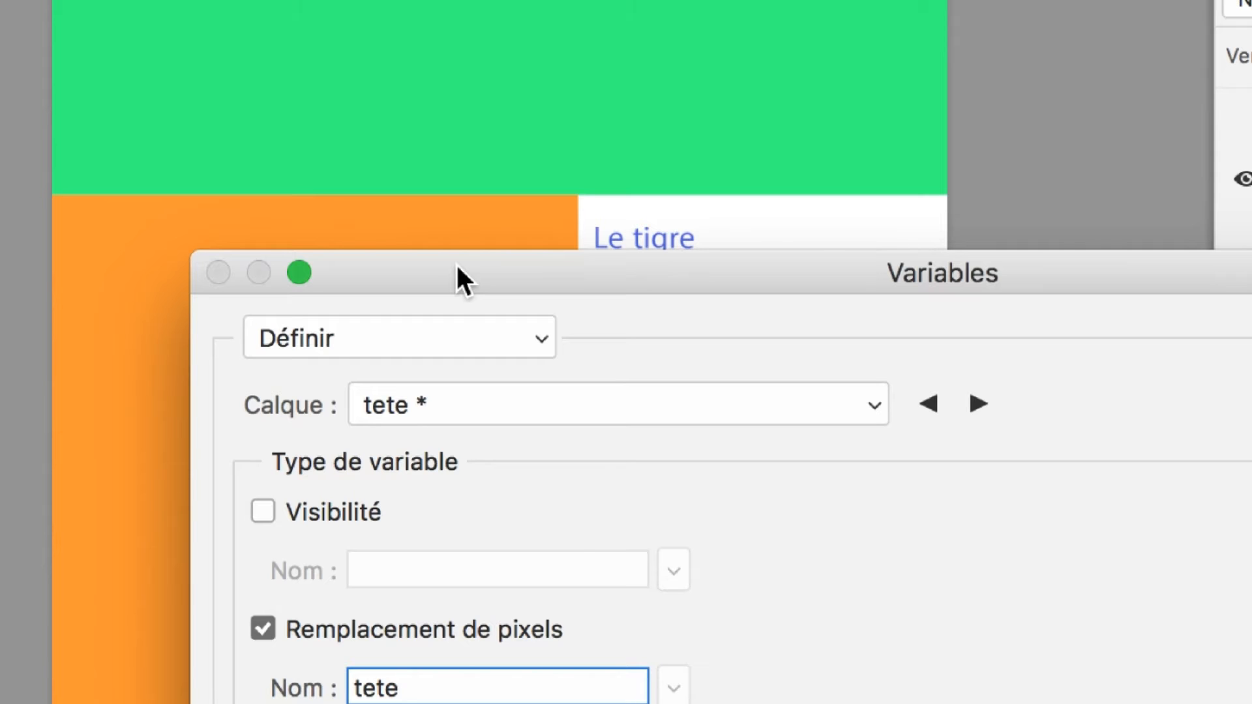
left_click_drag(456, 263, 377, 109)
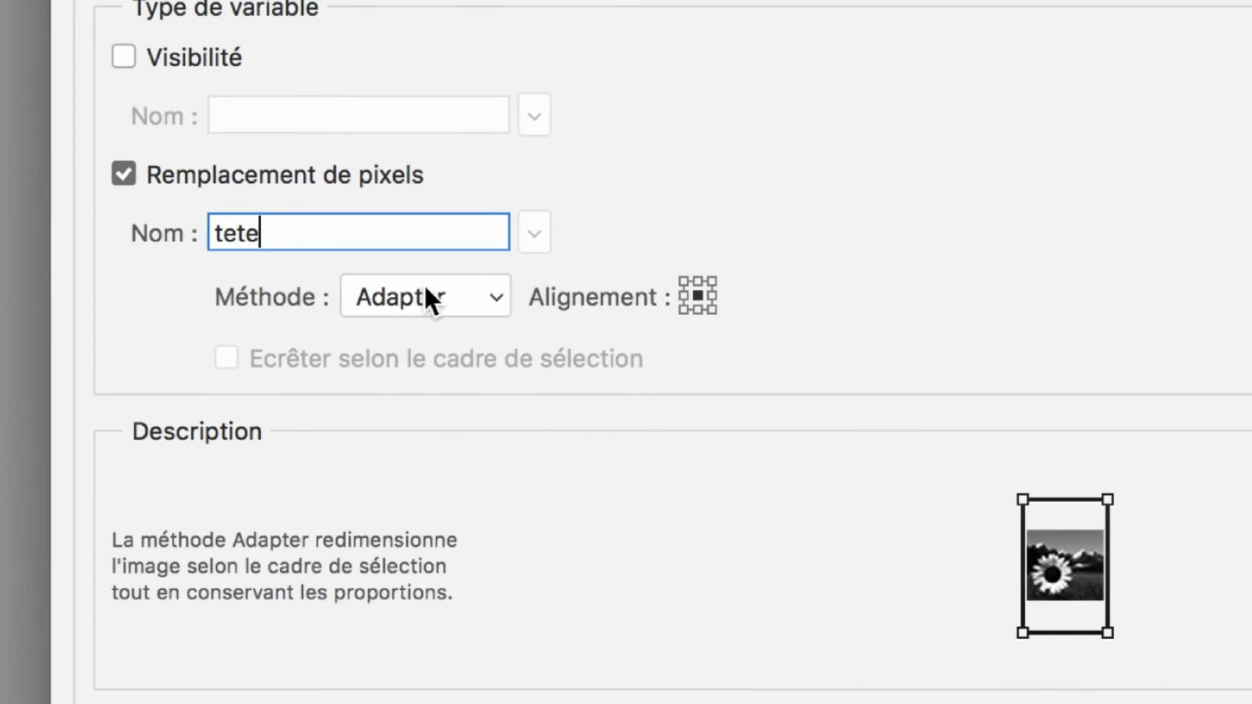
left_click(452, 519)
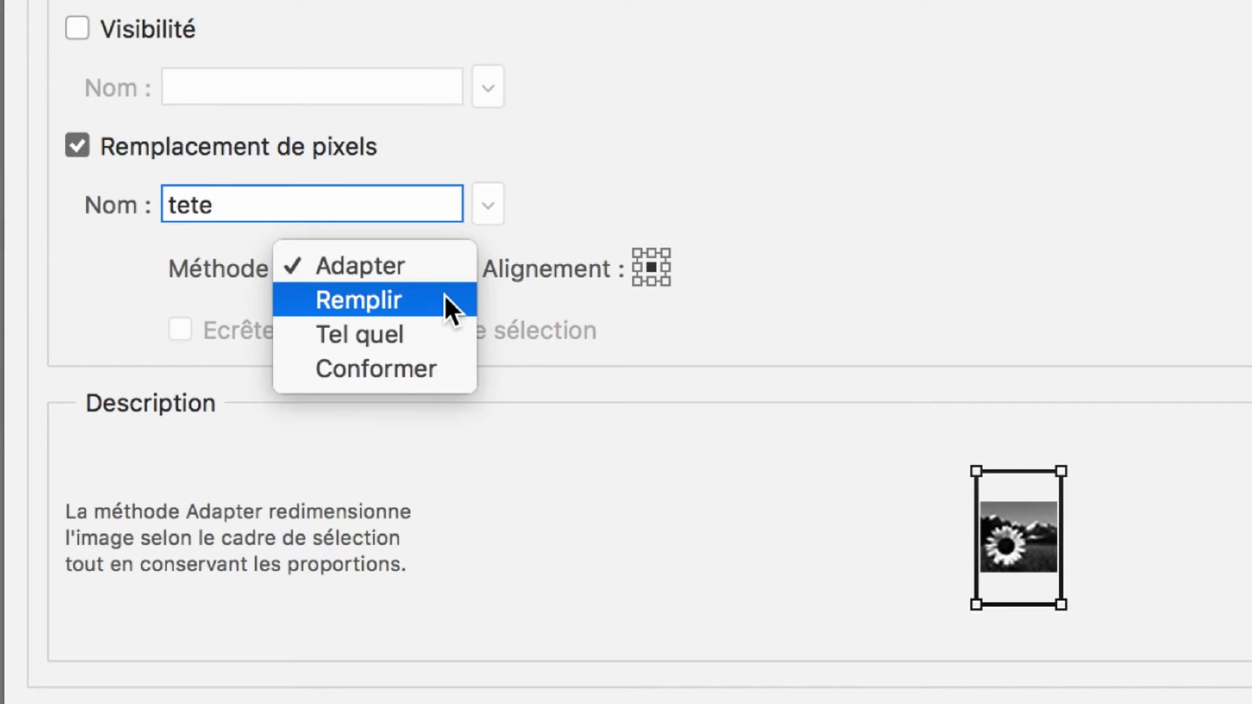
left_click(446, 299)
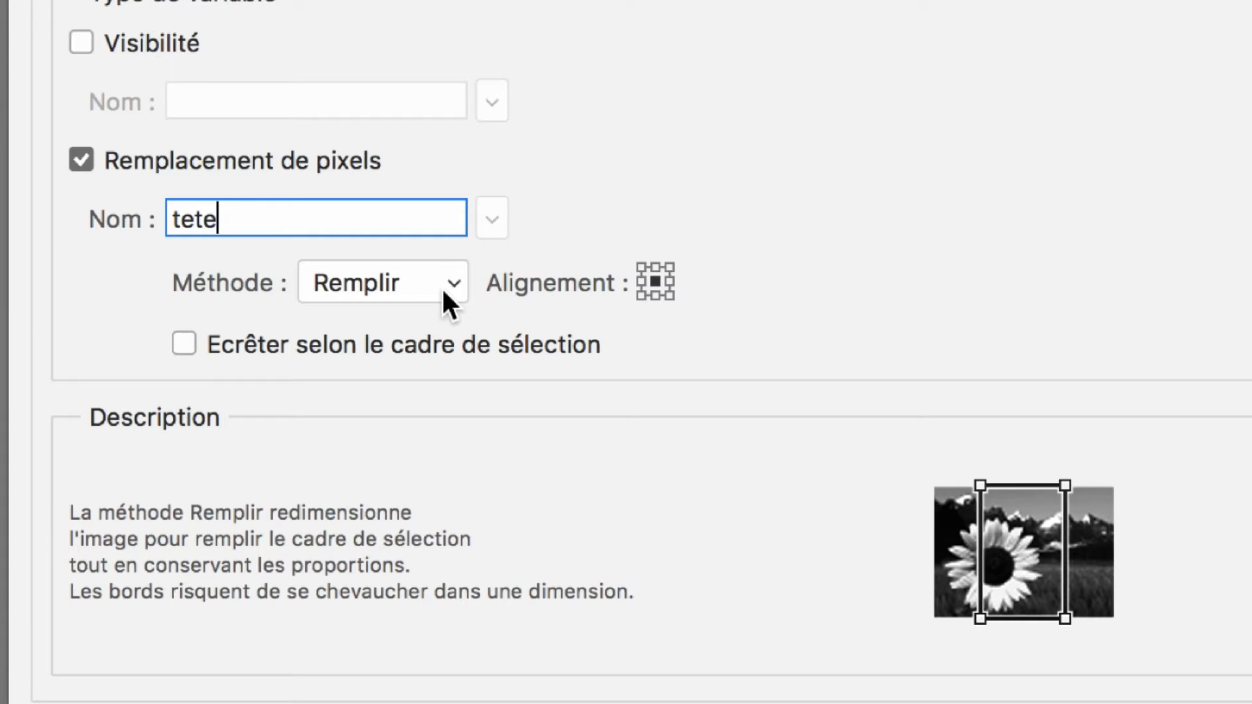
left_click(441, 287)
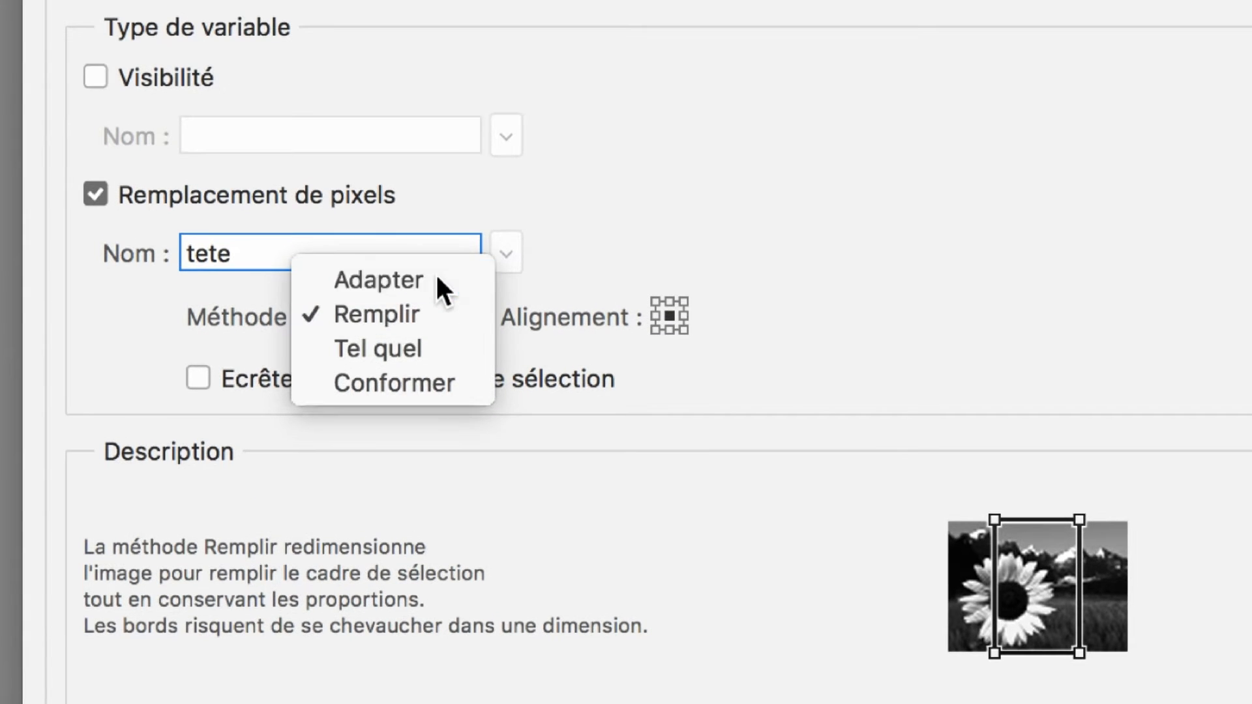
left_click(435, 280)
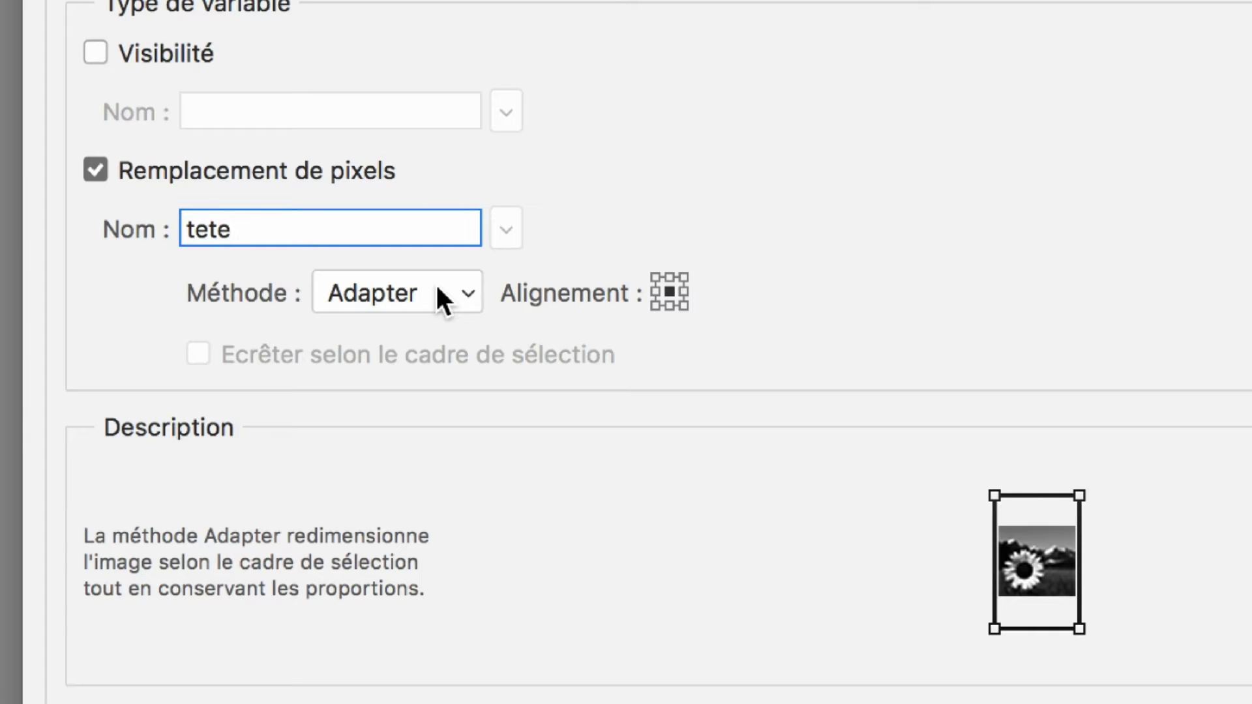
left_click(436, 283)
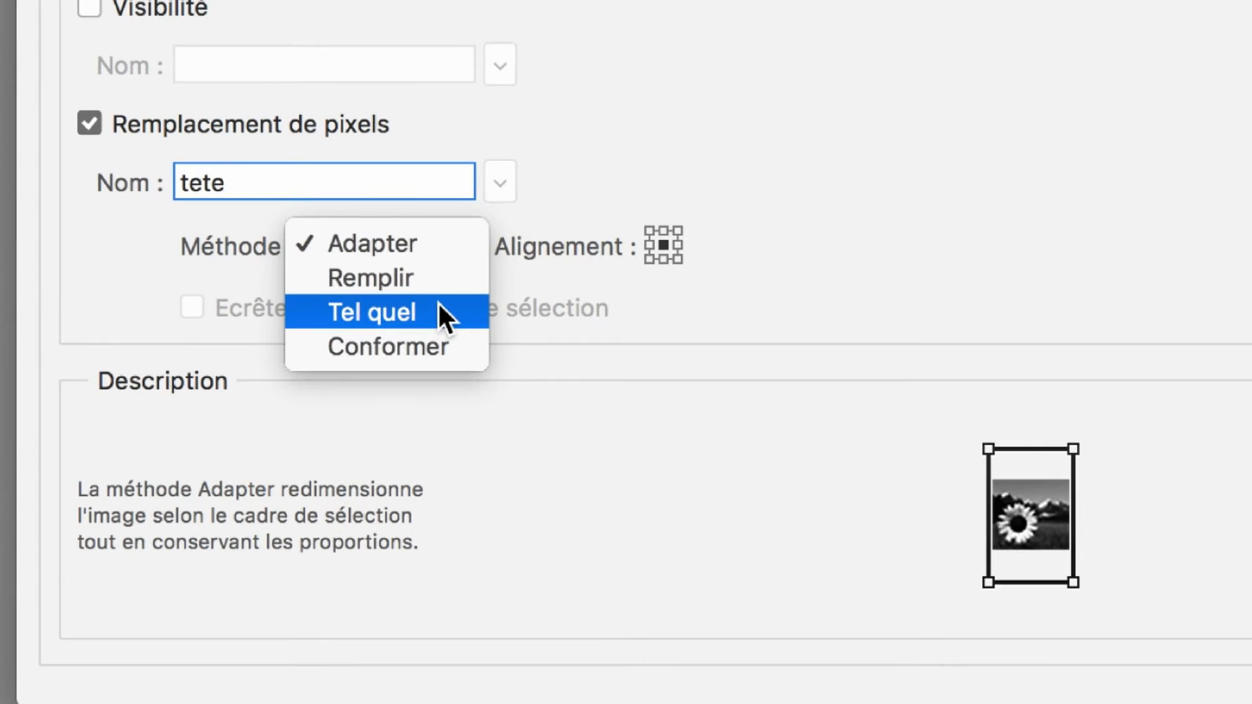
left_click(438, 305)
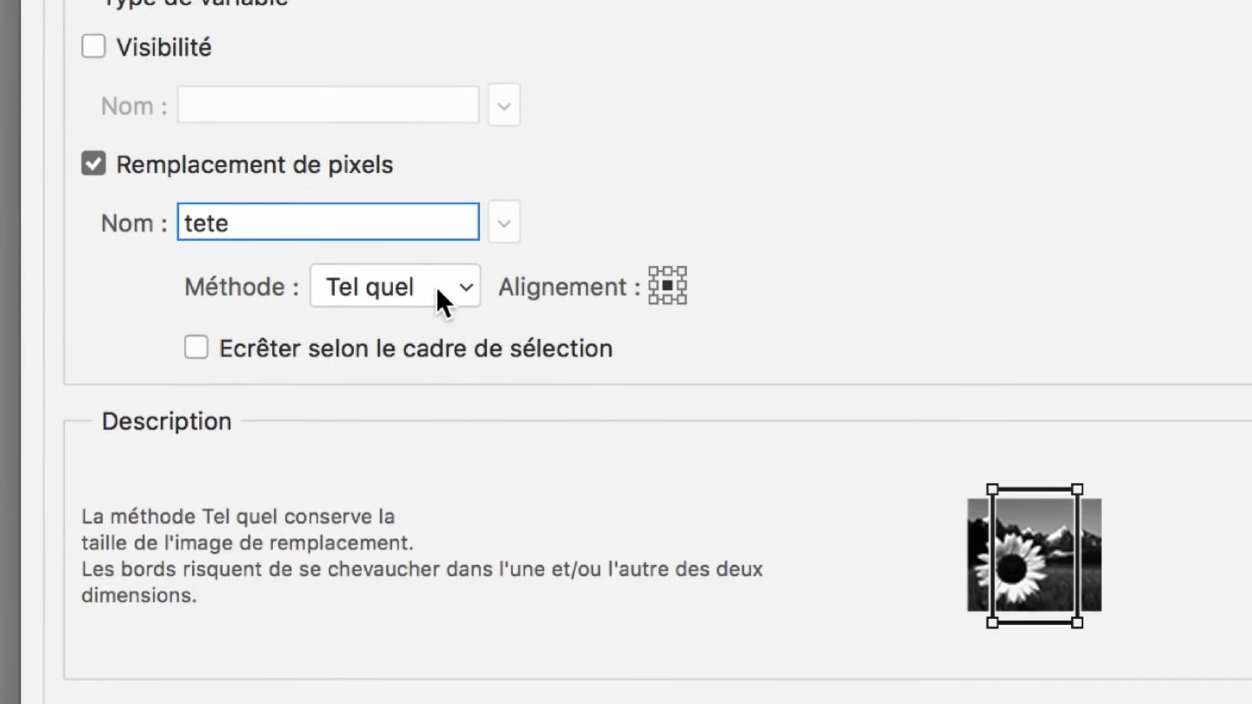
left_click(465, 250)
left_click(432, 289)
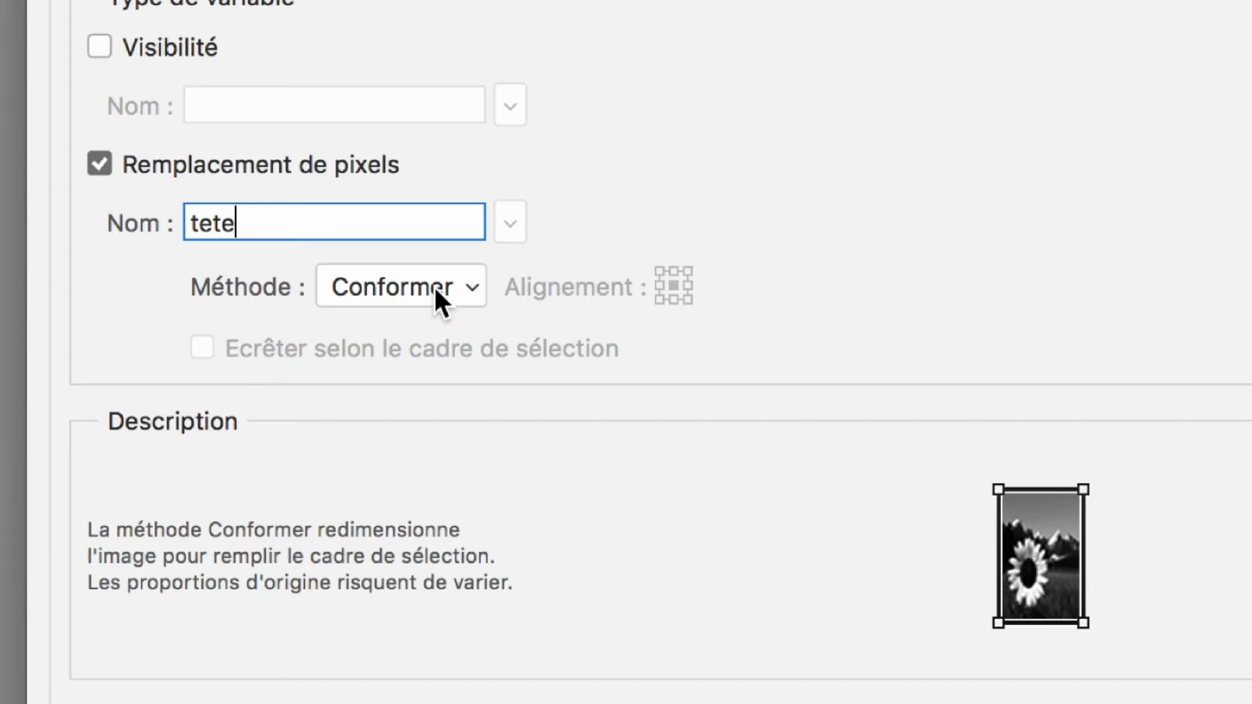
- Set the tete variable's replacement method to Remplir and confirm the variable definition
left_click(433, 284)
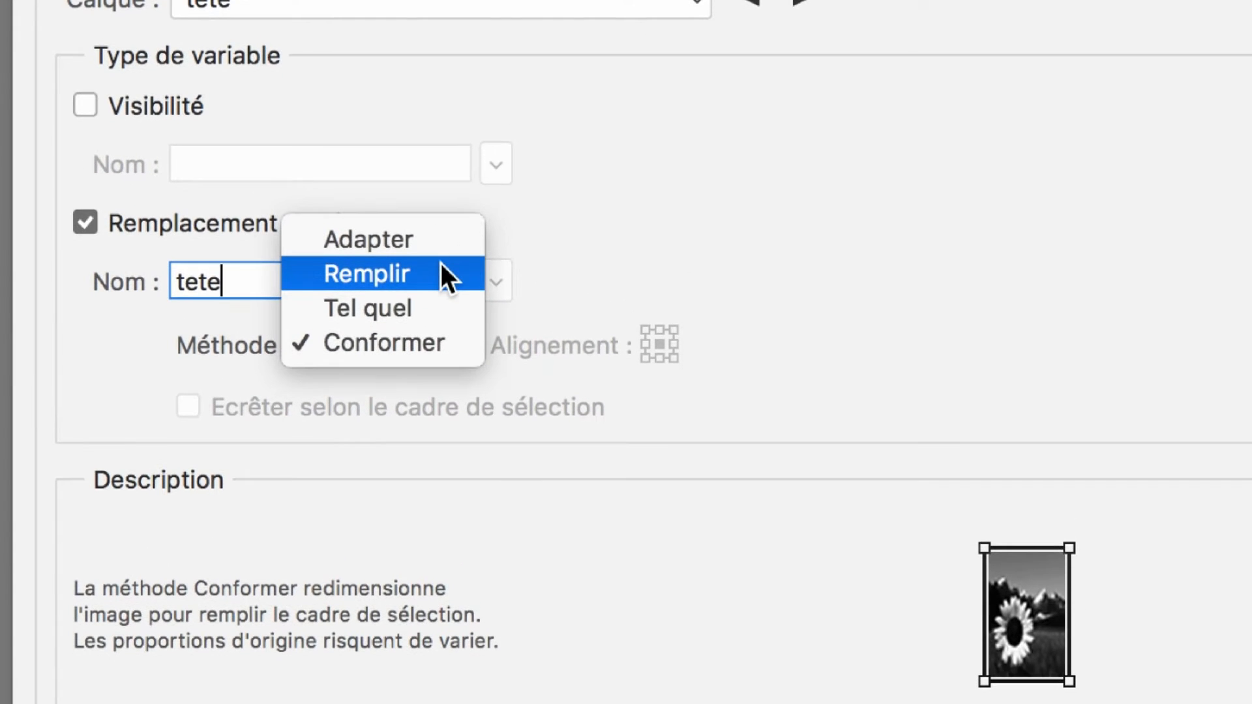
left_click(441, 263)
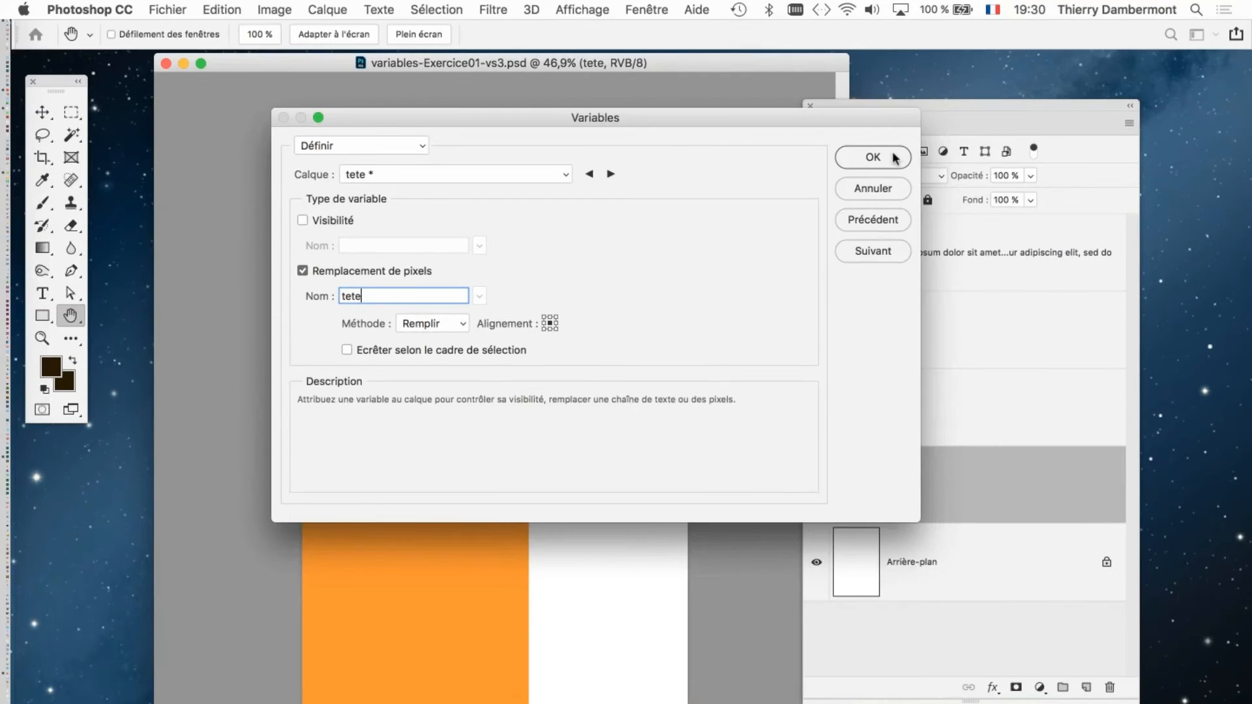
left_click(892, 157)
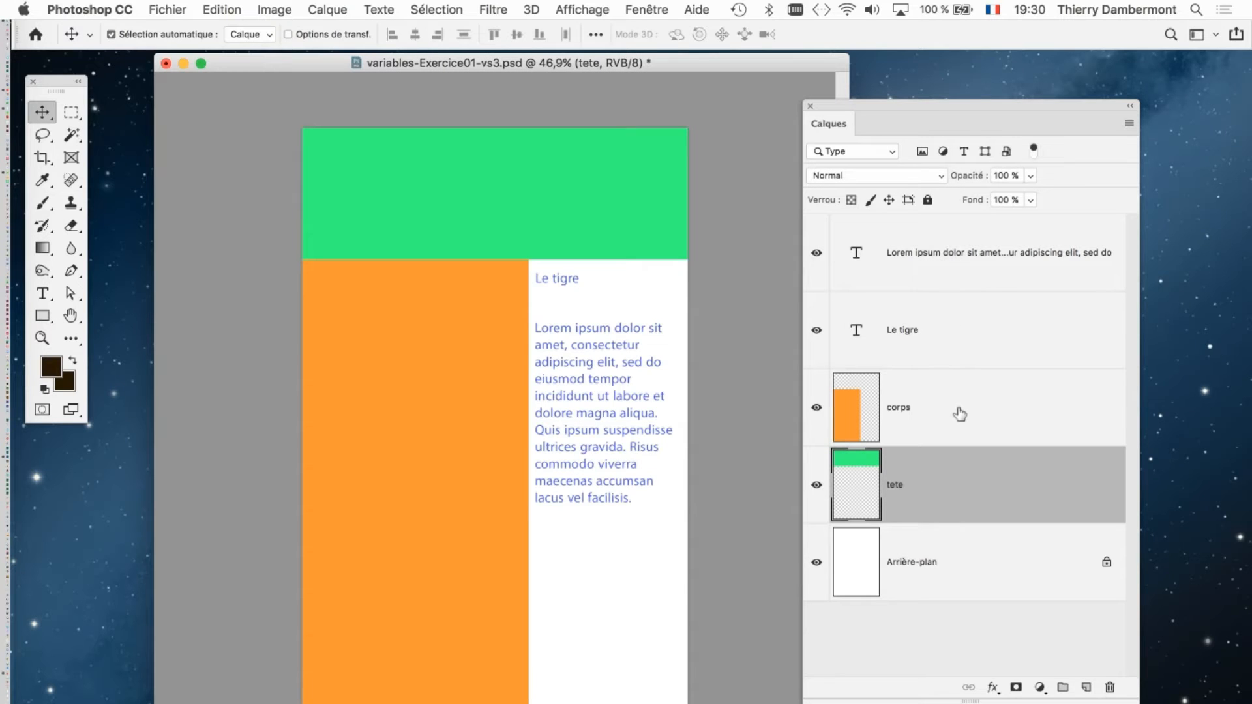
- Open the variable definition for the orange corps layer and enable pixel replacement with the Remplir method
left_click(936, 424)
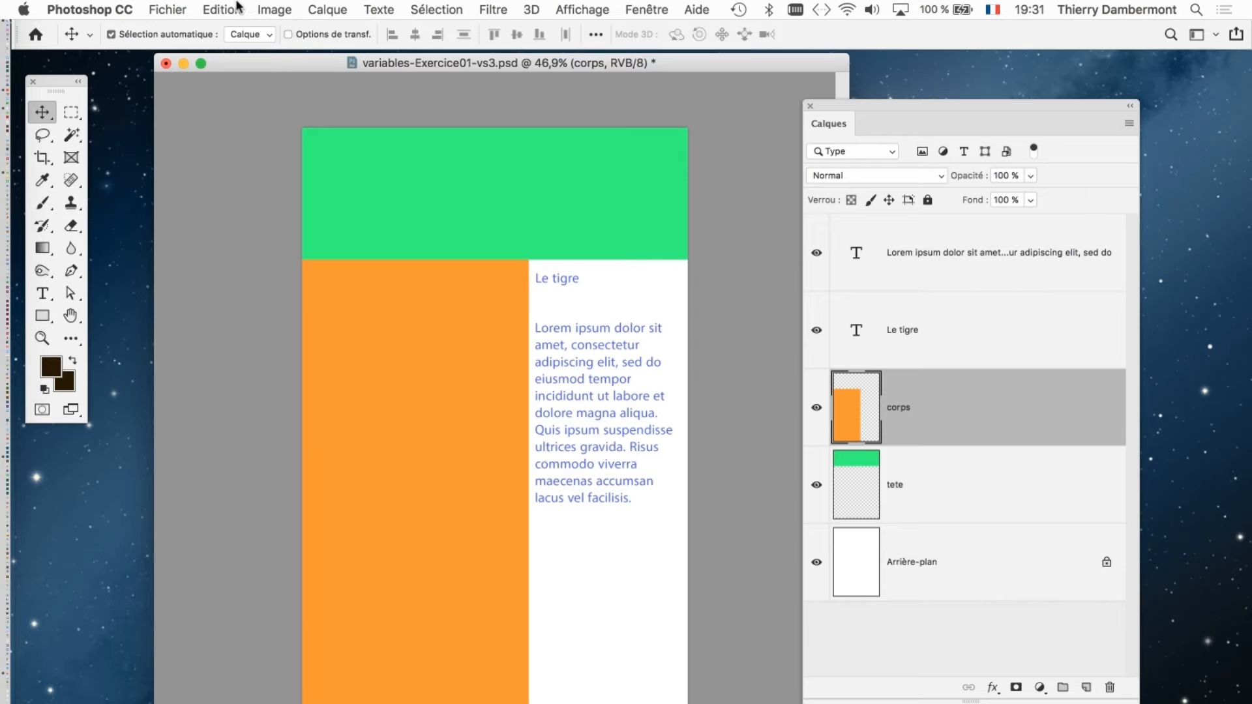
left_click(274, 9)
mouse_move(313, 314)
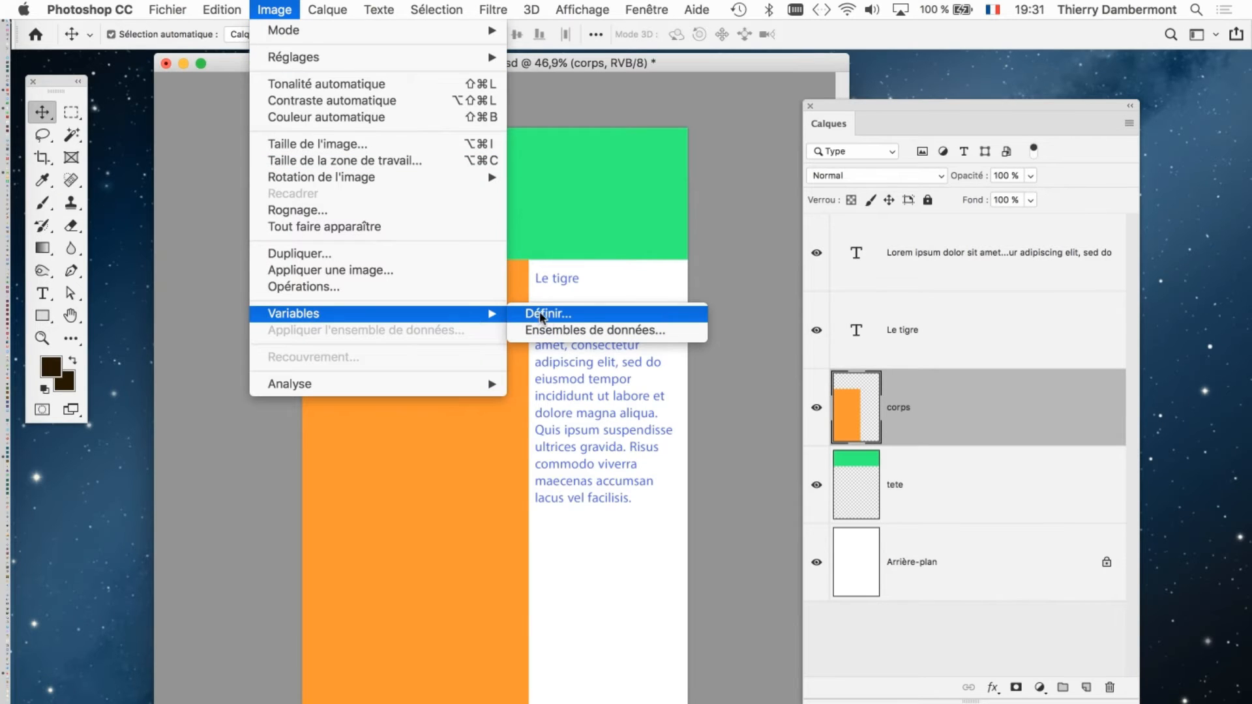
left_click(589, 313)
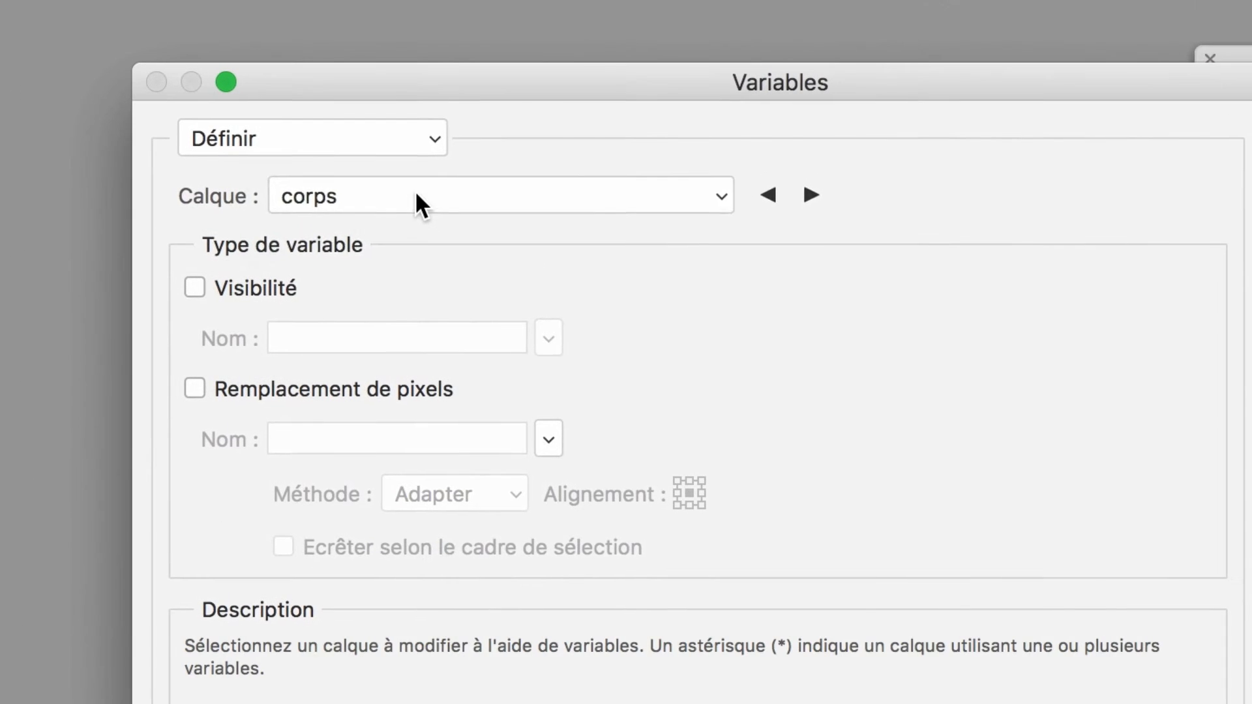
left_click(416, 194)
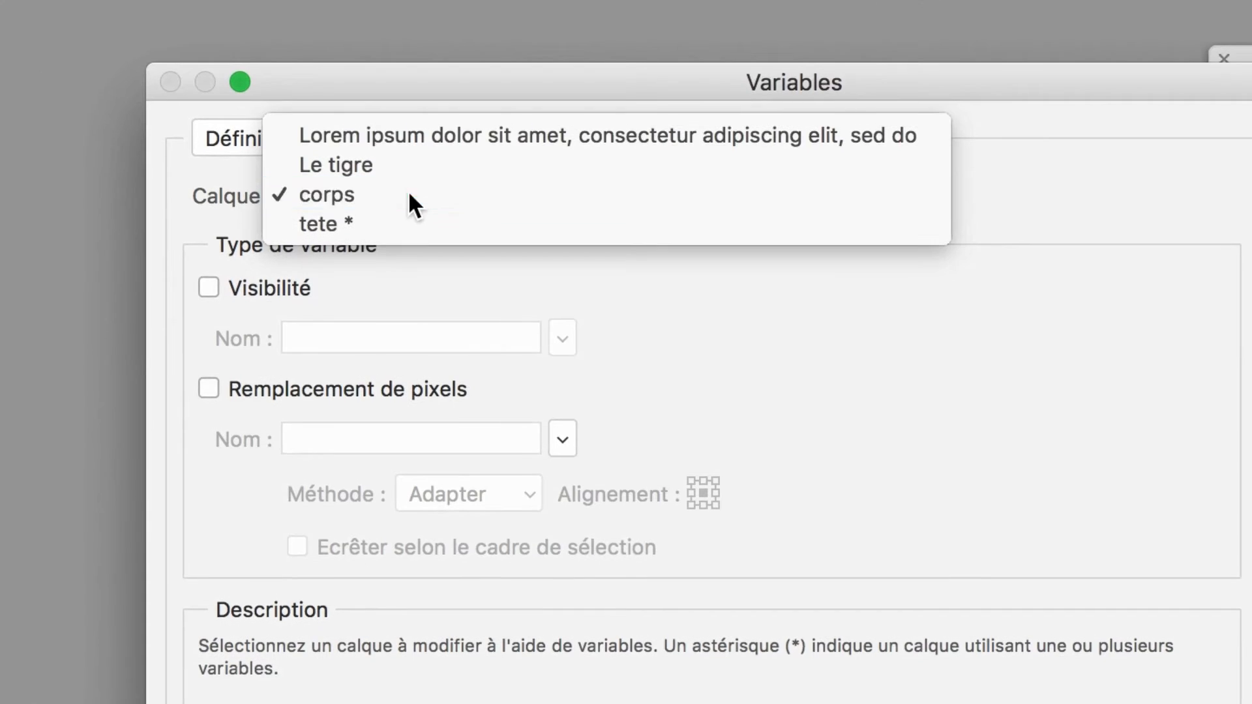
left_click(409, 194)
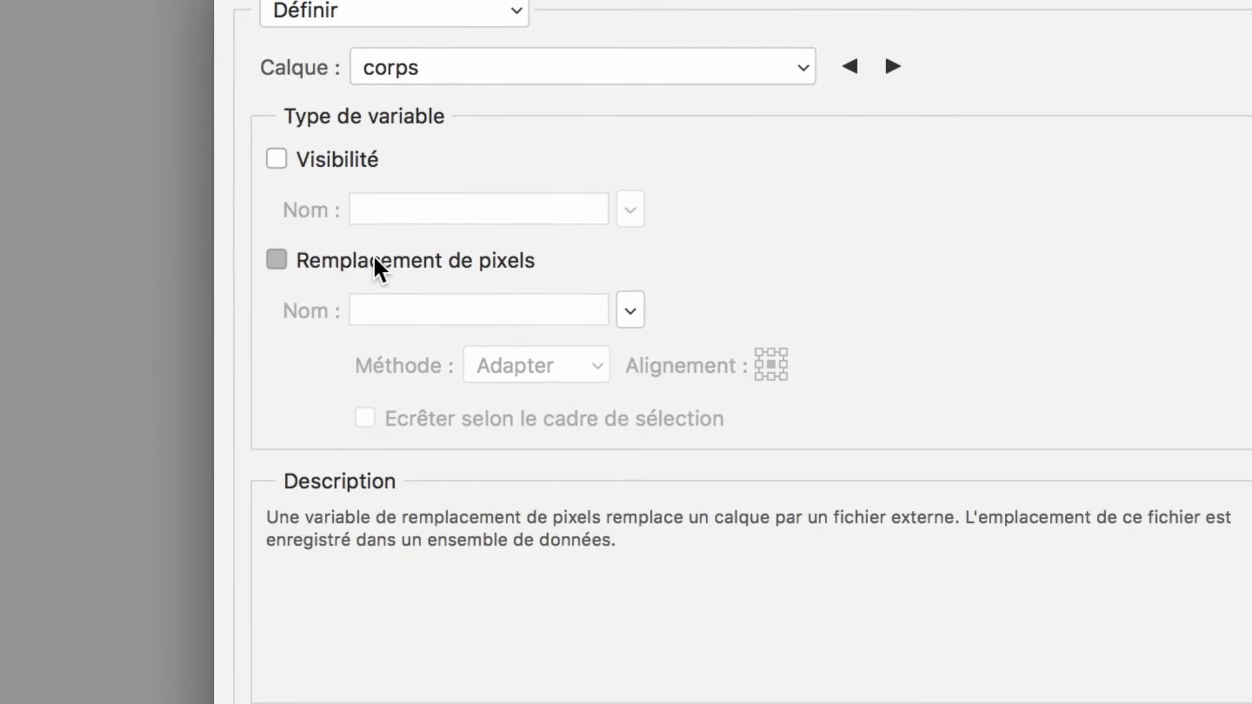
left_click(375, 259)
left_click(429, 291)
left_click(434, 318)
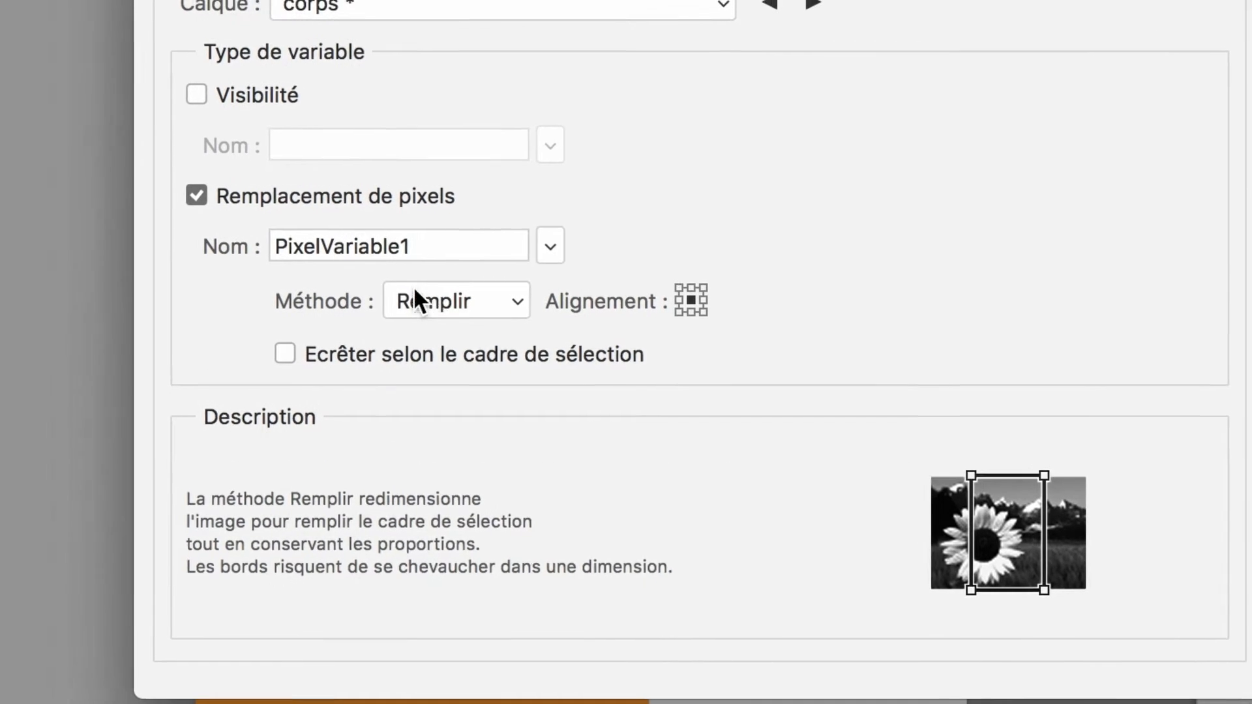
- Name the corps layer's pixel replacement variable corps in lowercase and confirm the definition
left_click_drag(411, 247, 274, 247)
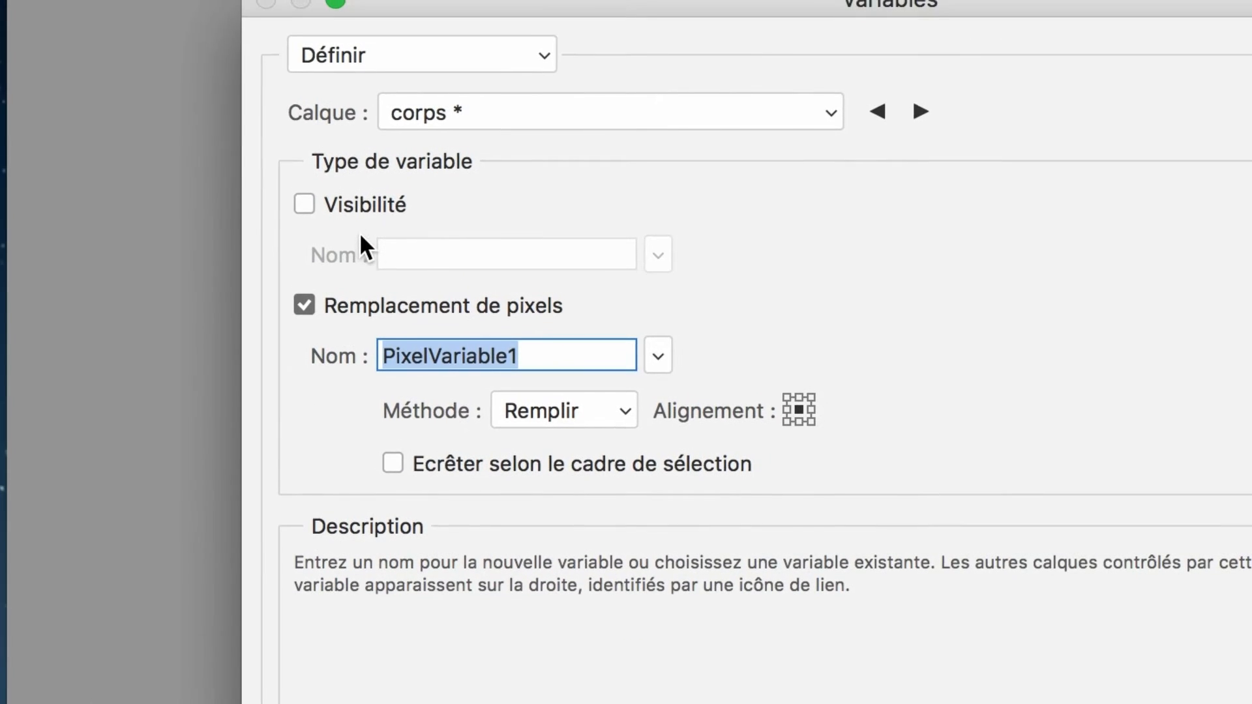
type("CORPS")
key("BackSpace")
key("BackSpace")
key("BackSpace")
key("BackSpace")
key("BackSpace")
type("corps")
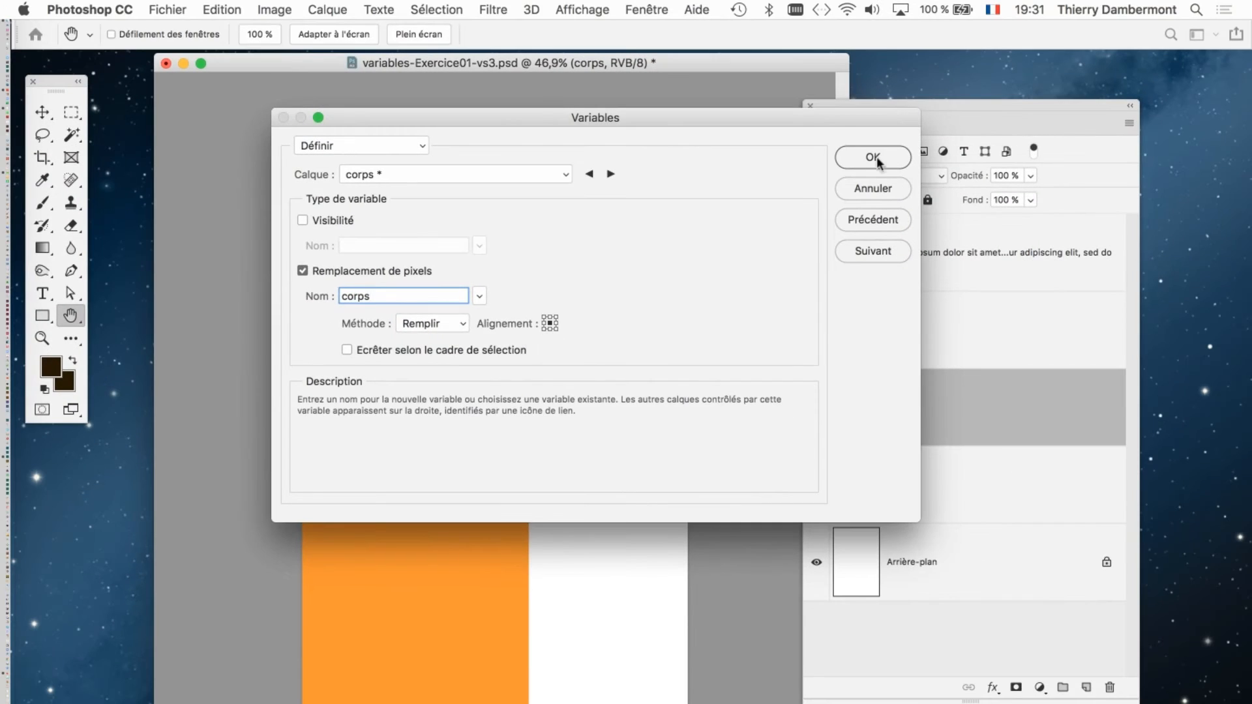
left_click(1226, 63)
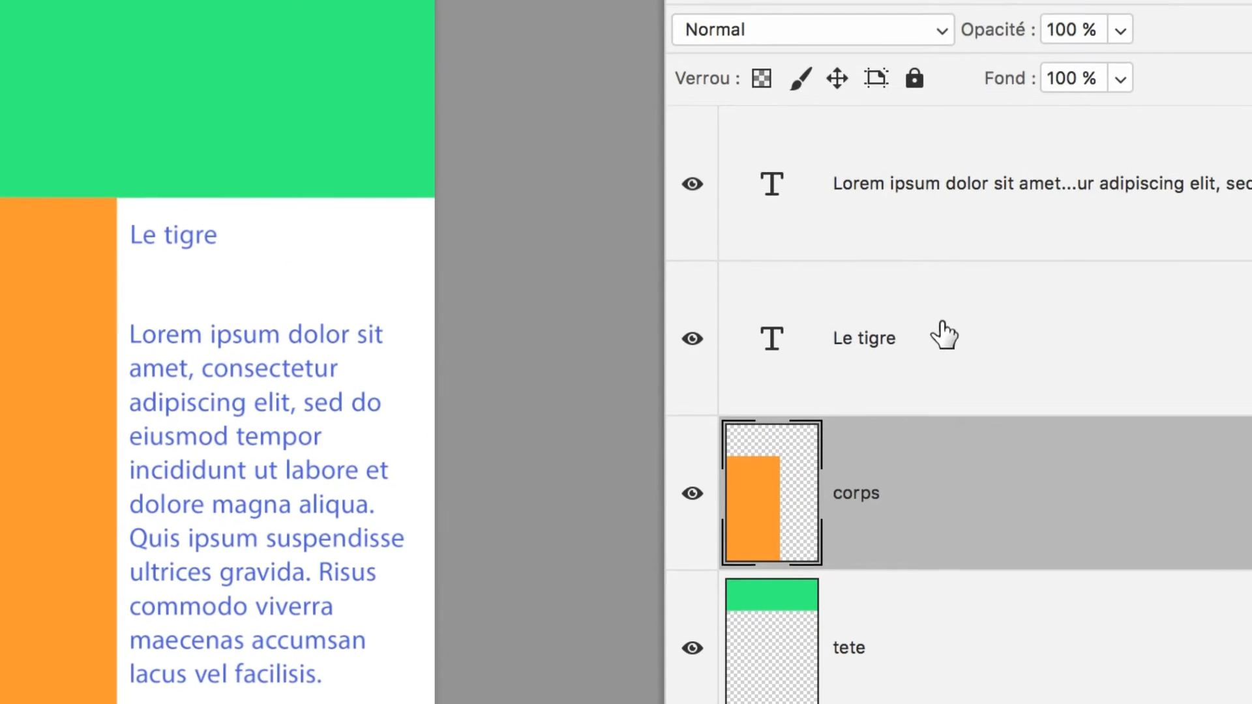
- Define a text replacement variable named titre for the "Le tigre" text layer and confirm the definition
left_click(945, 330)
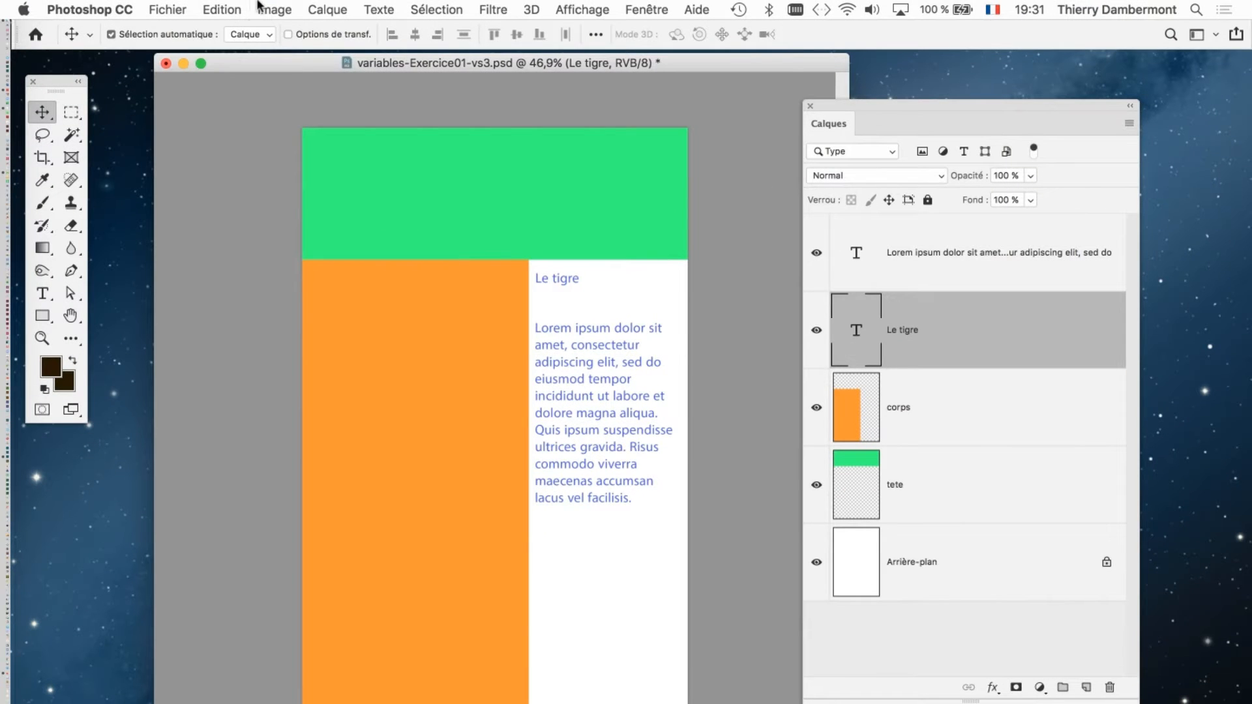
left_click(262, 9)
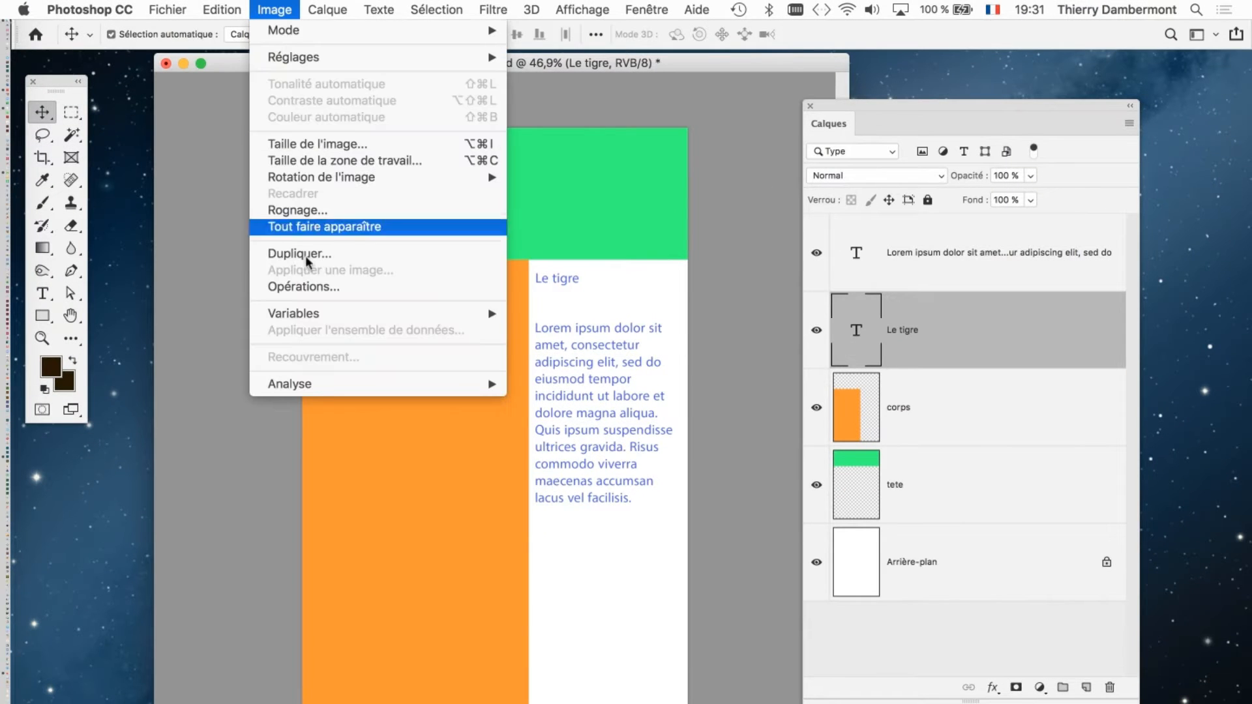
left_click(561, 313)
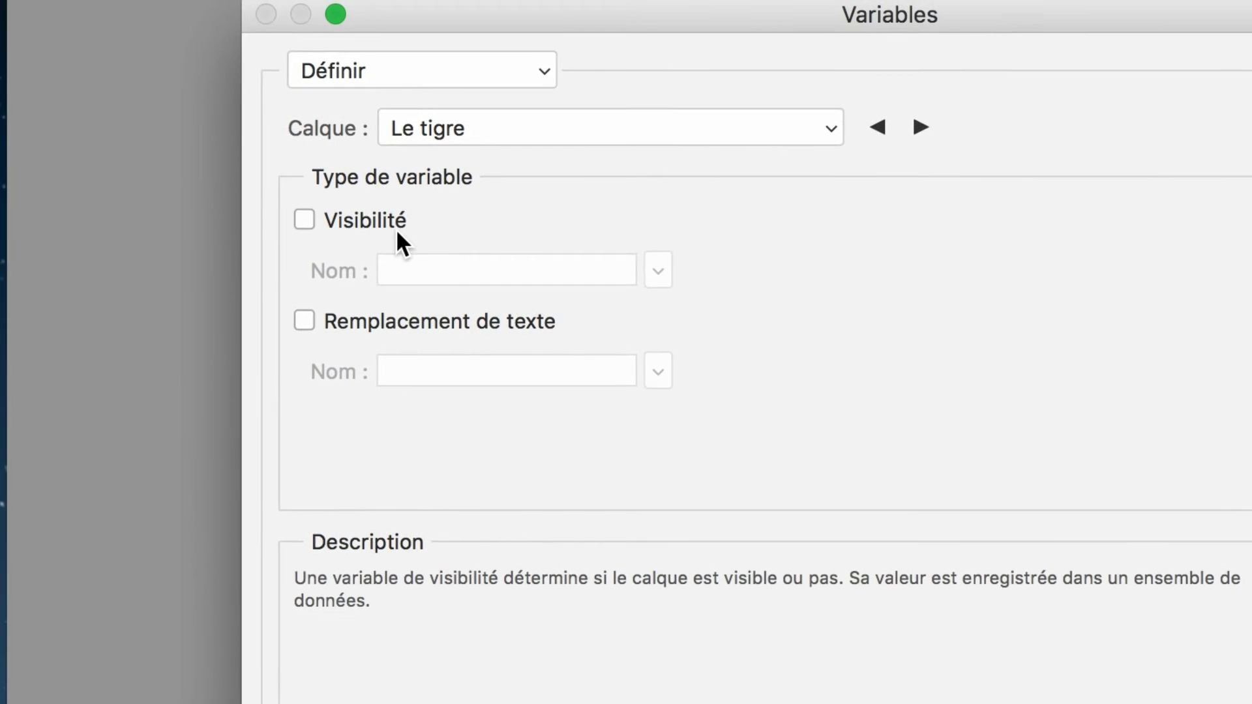
left_click(409, 323)
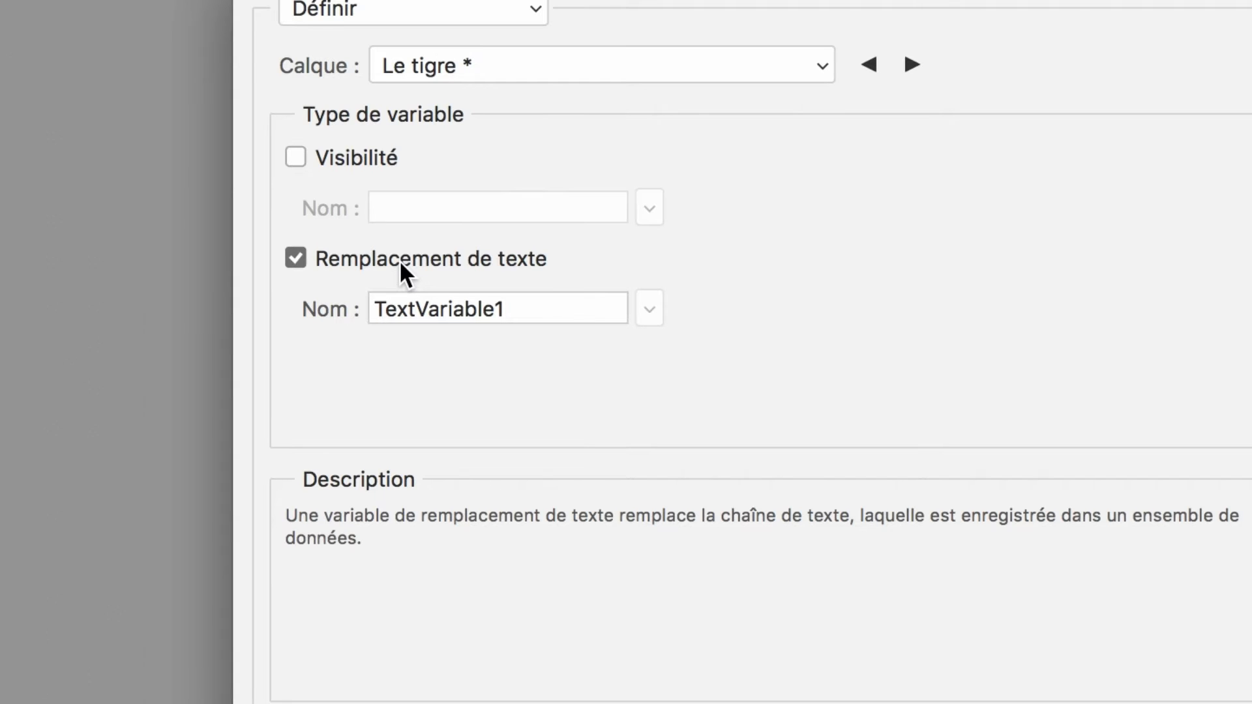
left_click_drag(512, 308, 359, 305)
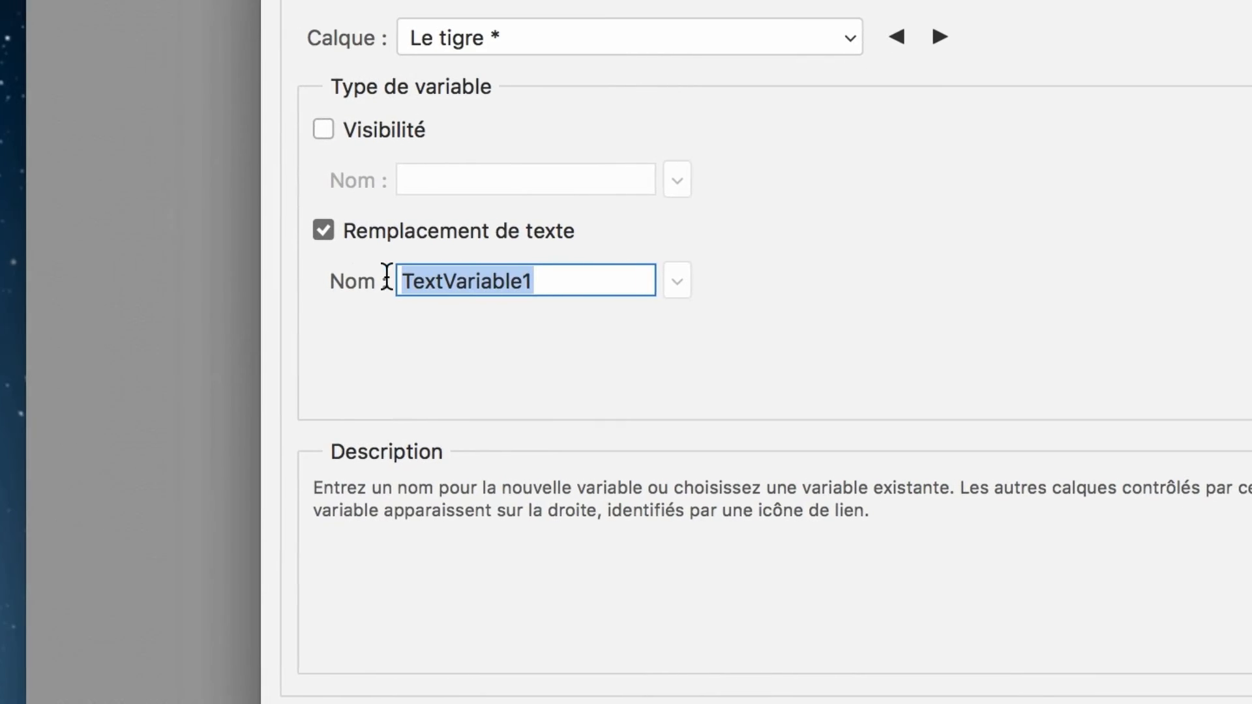
type("titre")
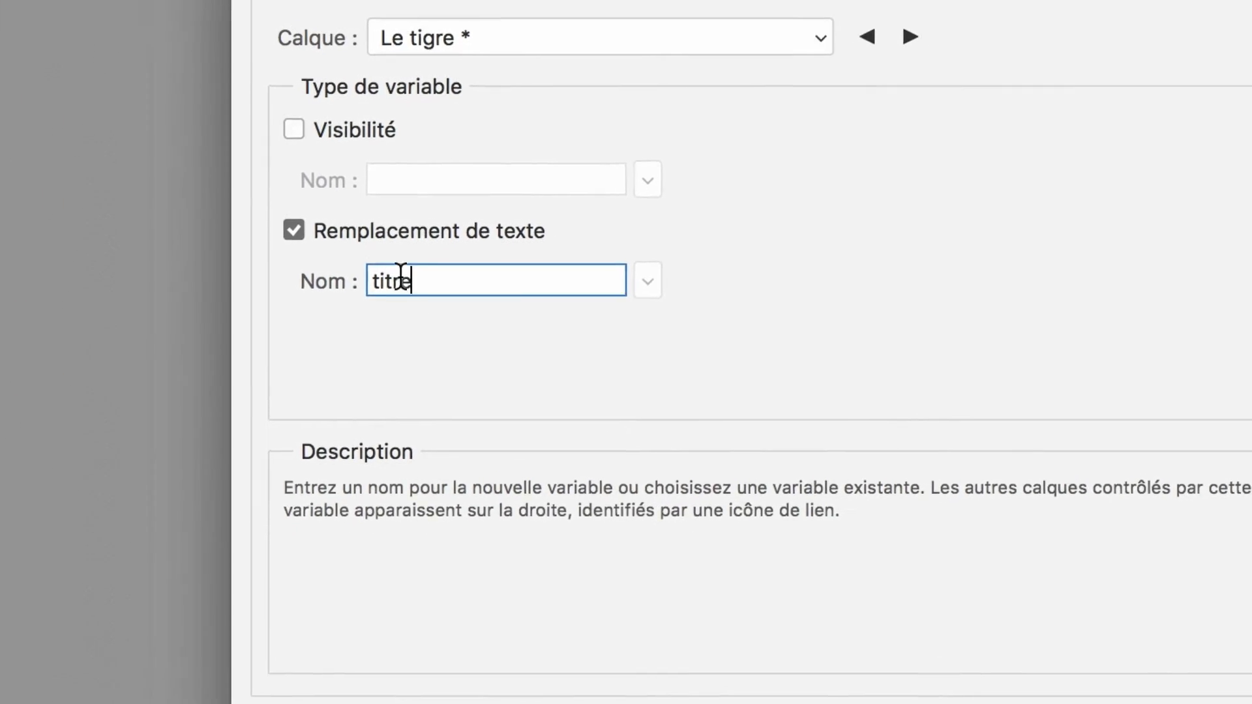
left_click_drag(456, 281, 399, 180)
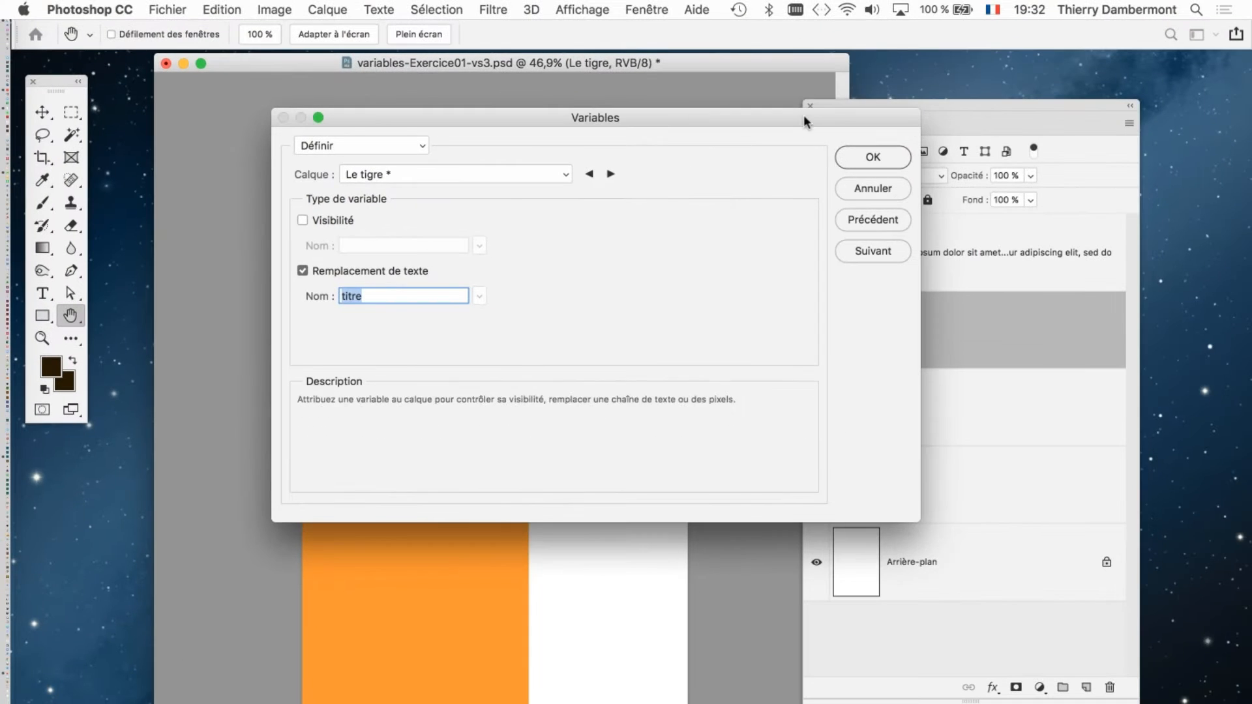
left_click_drag(809, 118, 663, 88)
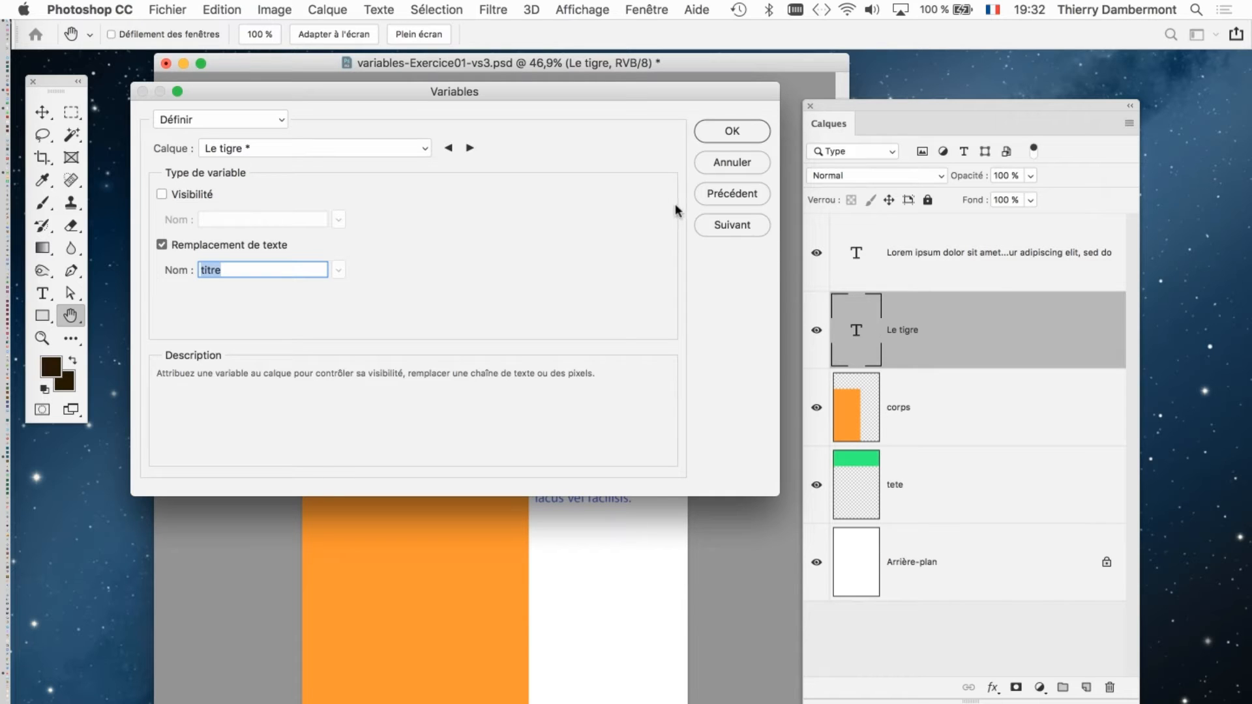
left_click(730, 132)
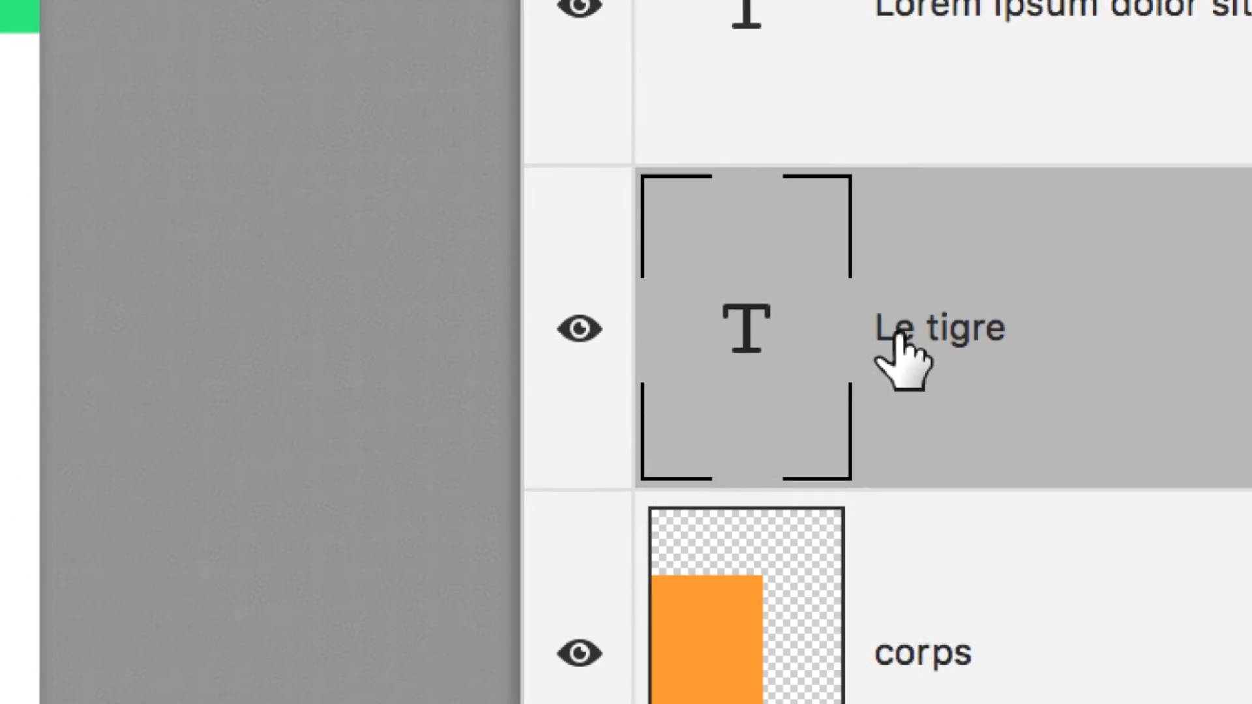
- Rename the "Le tigre" text layer as titre
double_click(905, 332)
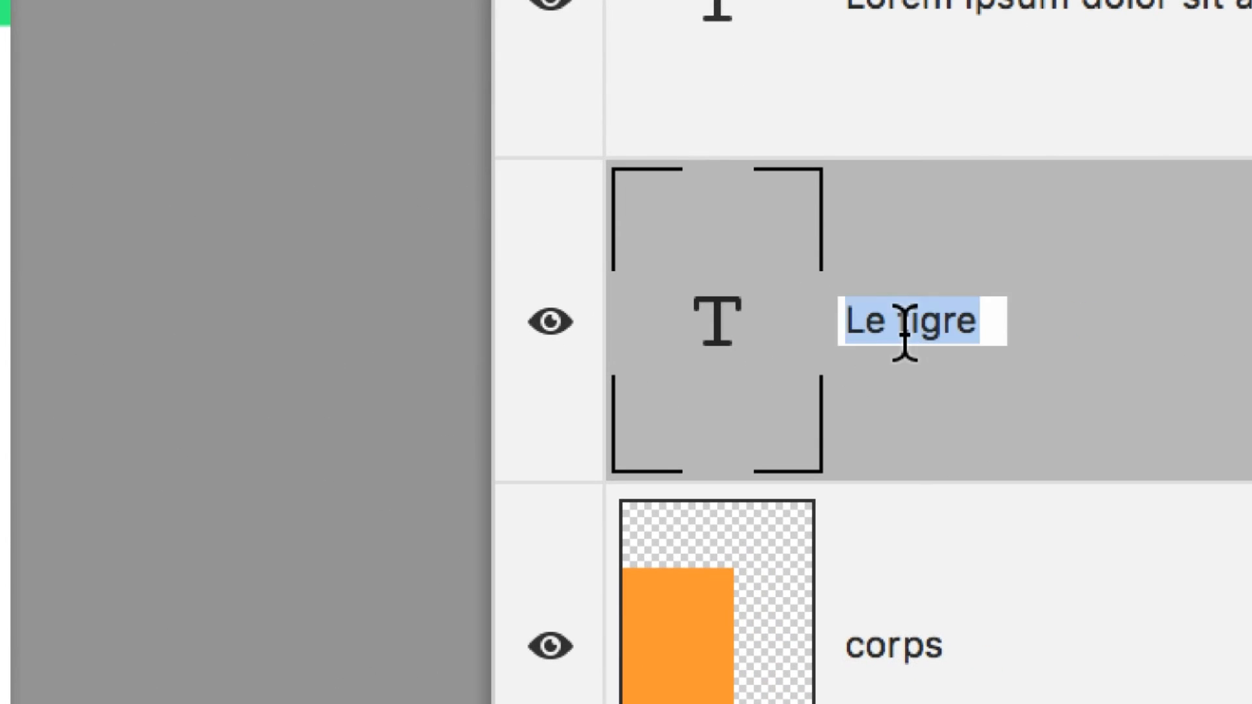
type("titre")
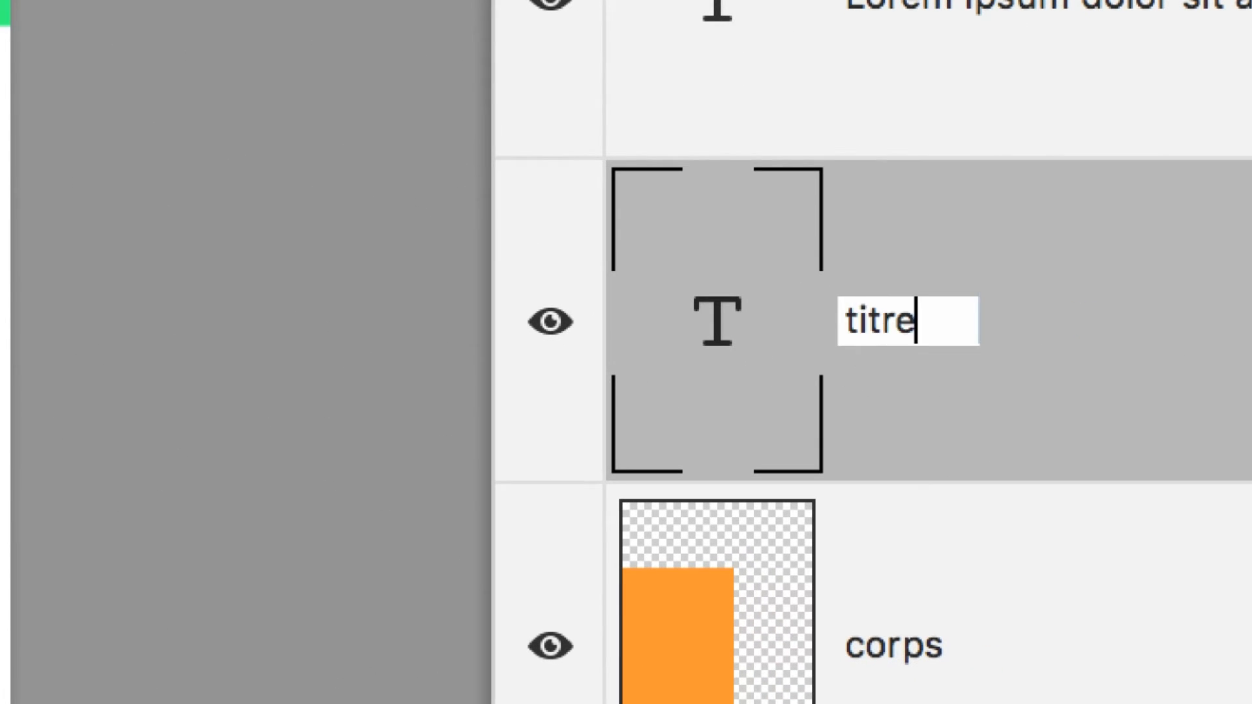
key("Return")
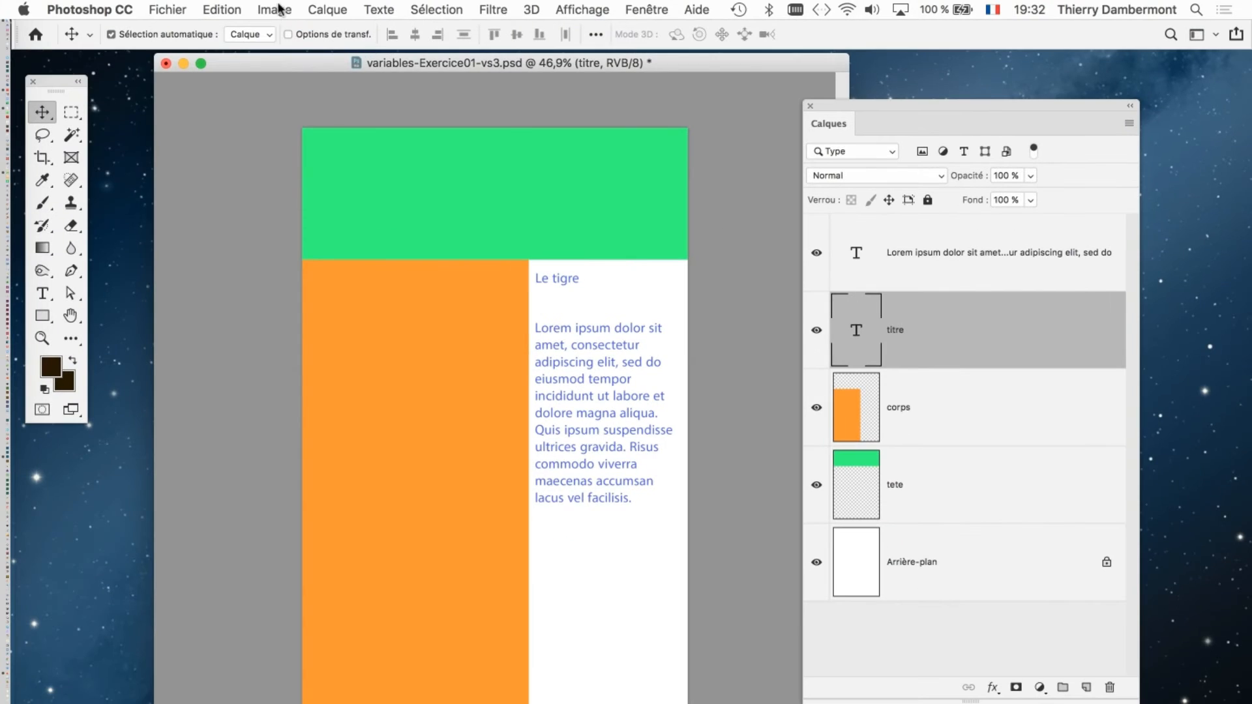
- Reopen the variable definition for the titre layer, check its text replacement variable's name and close the definition
left_click(278, 9)
mouse_move(349, 314)
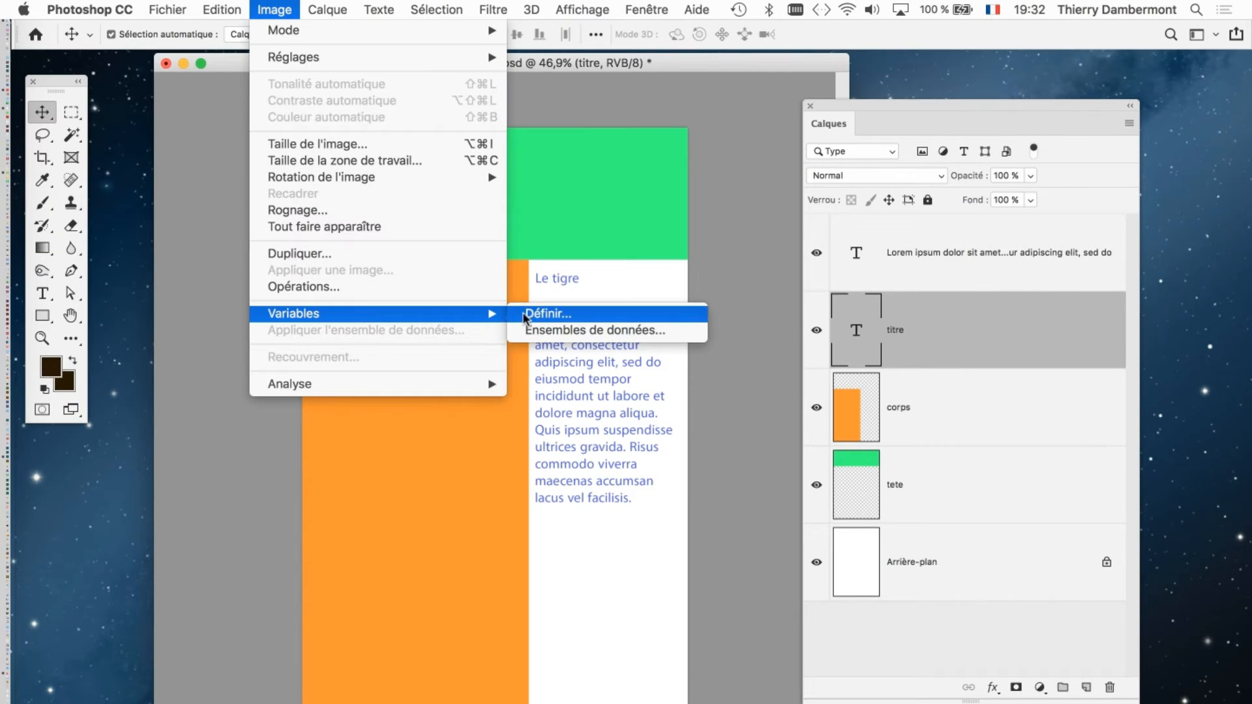
left_click(685, 316)
key("alt")
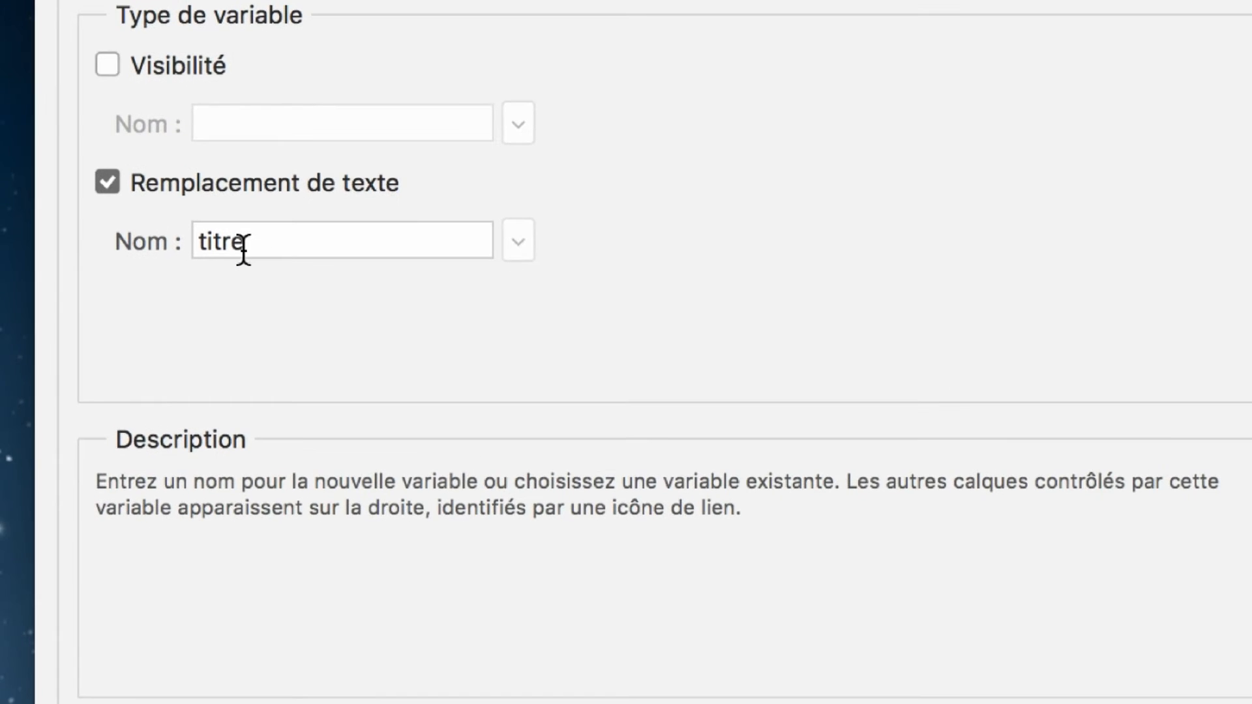
double_click(243, 251)
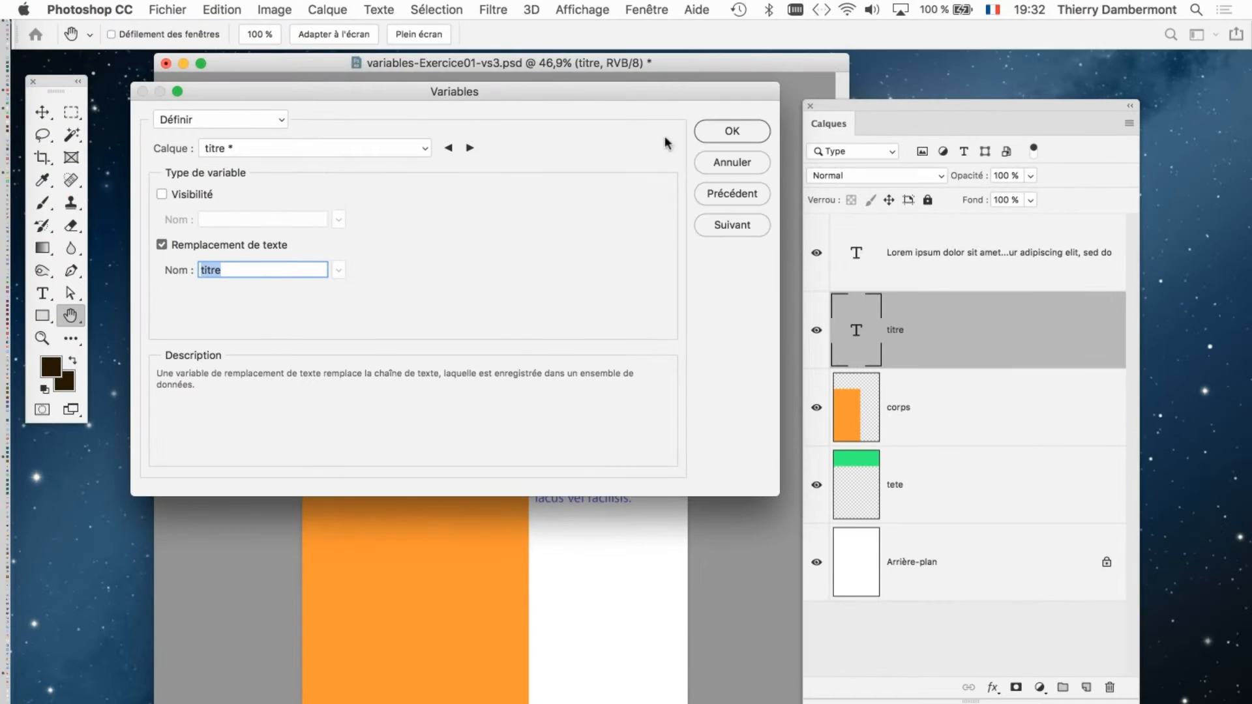
left_click(732, 133)
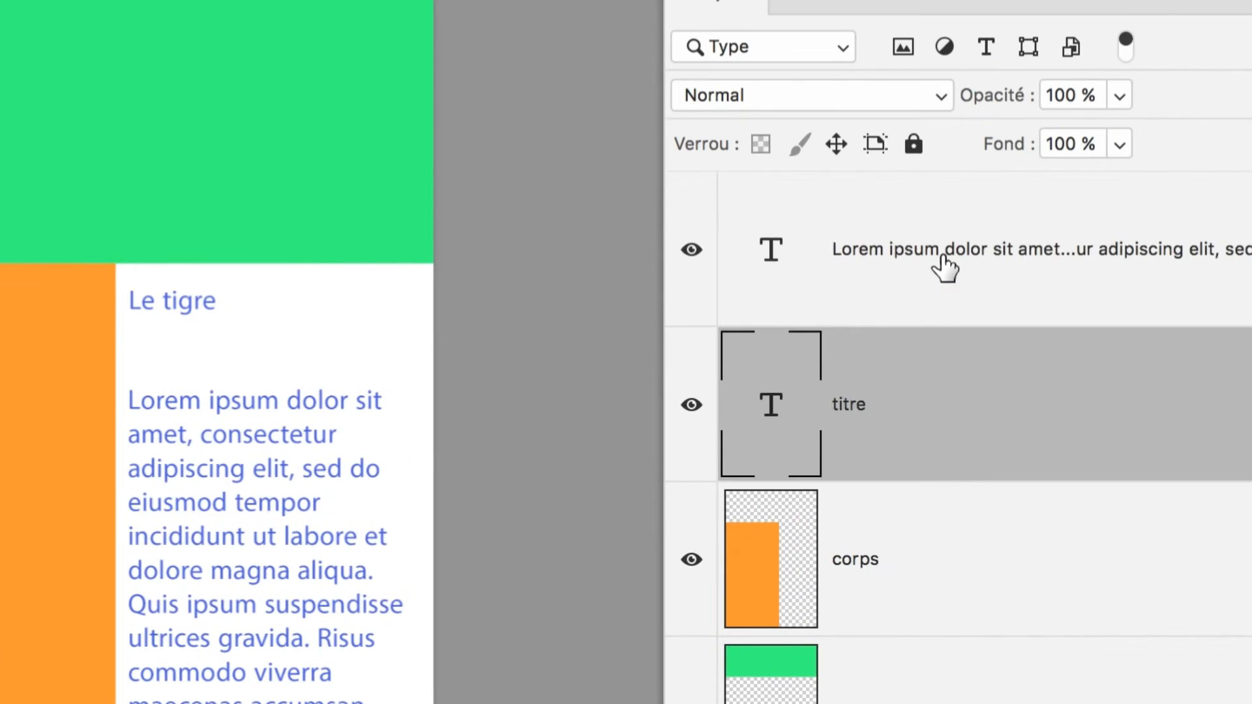
- Rename the Lorem ipsum text layer as description
left_click(945, 267)
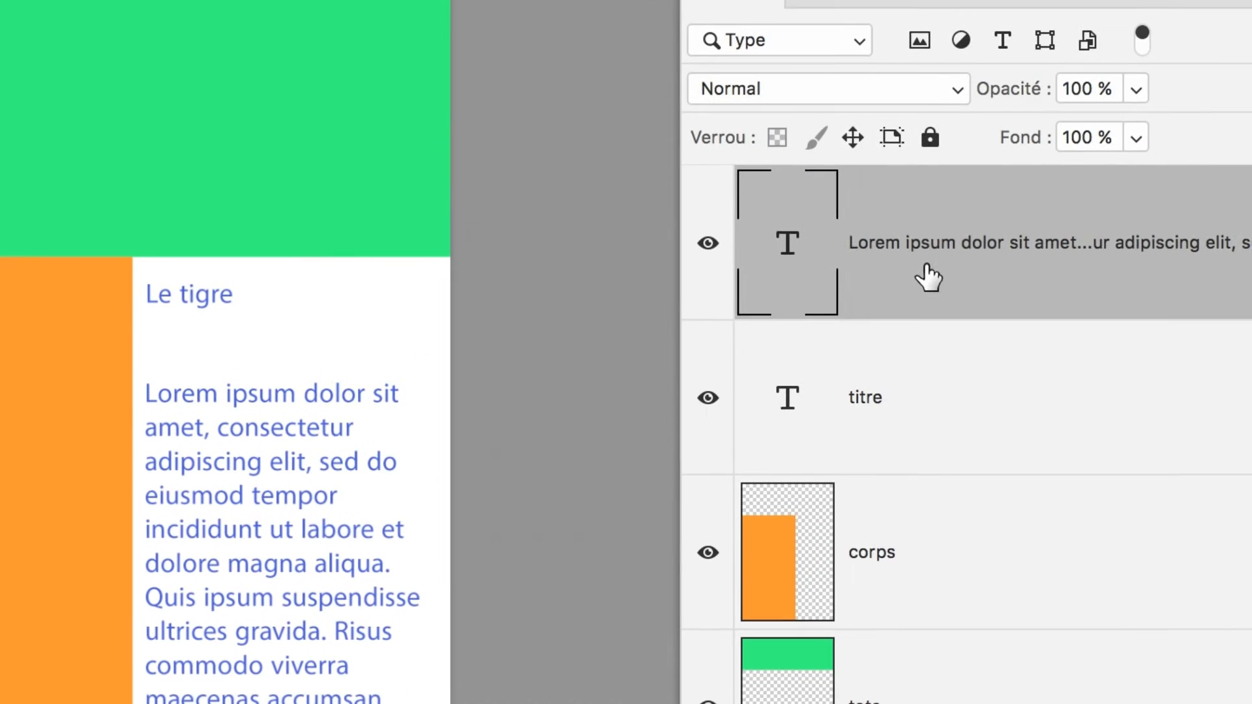
double_click(930, 245)
type("description")
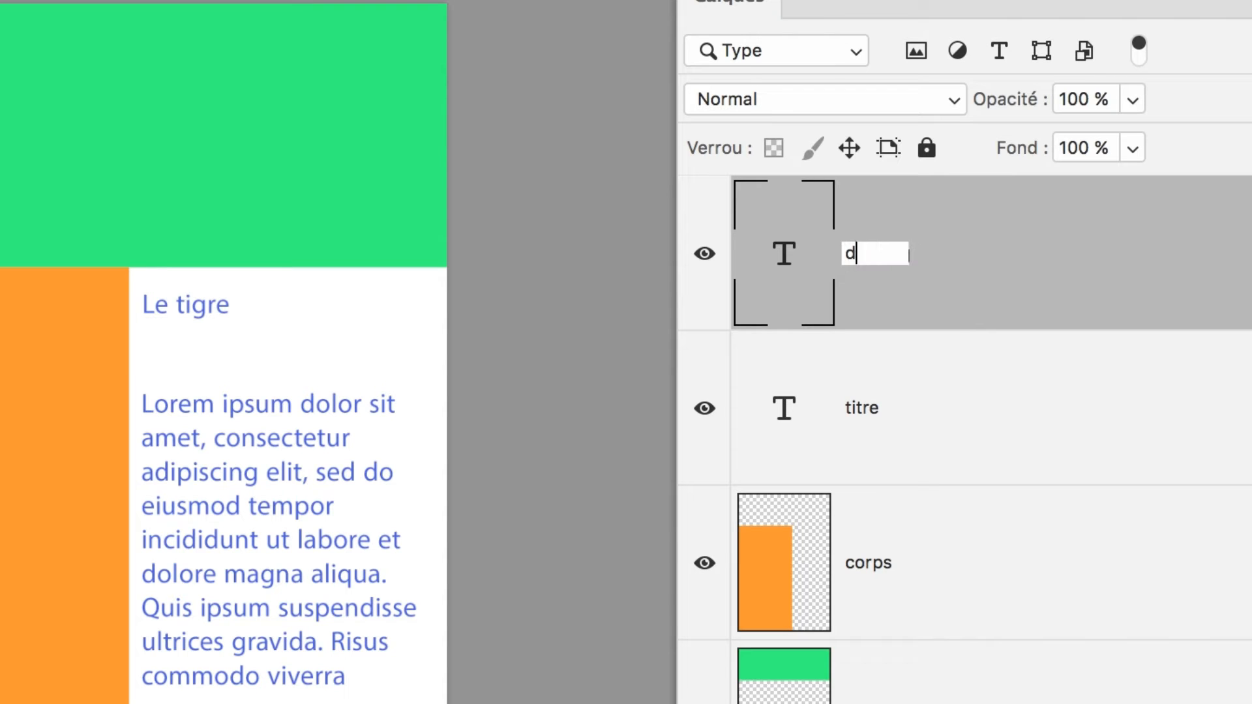
key("Return")
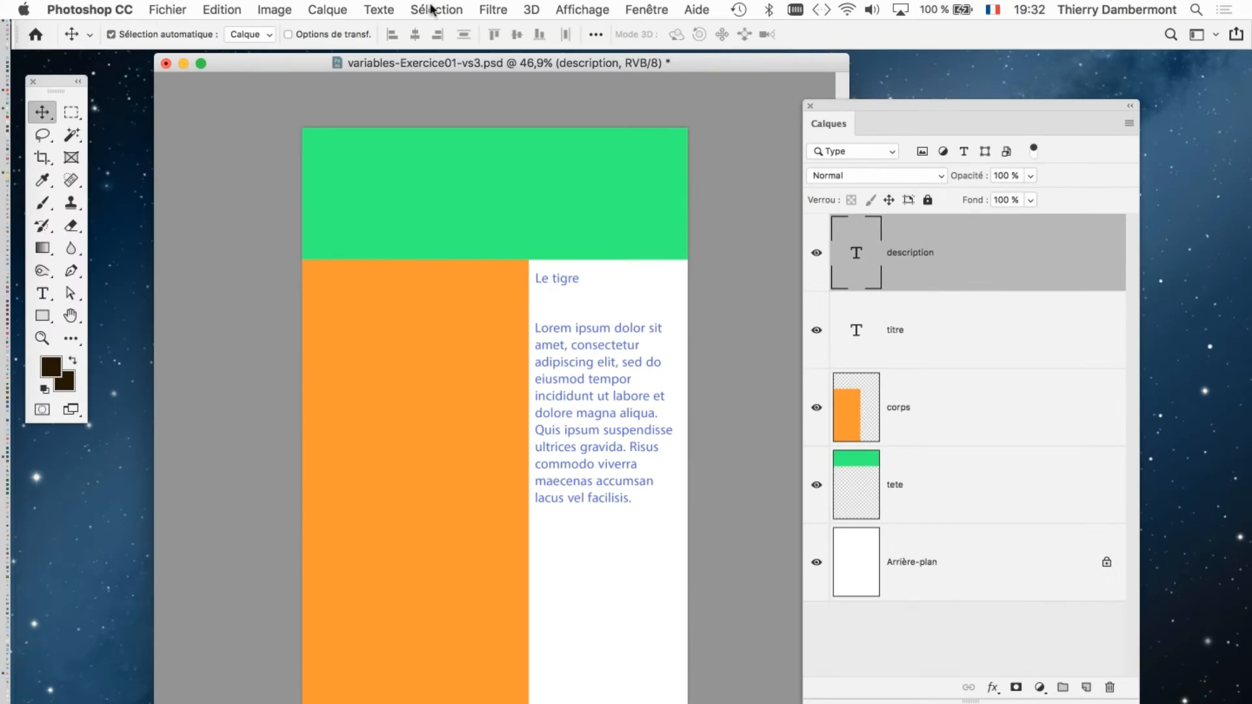
- Define a text replacement variable named description for the description layer and confirm the definition
left_click(274, 9)
mouse_move(319, 314)
left_click(574, 310)
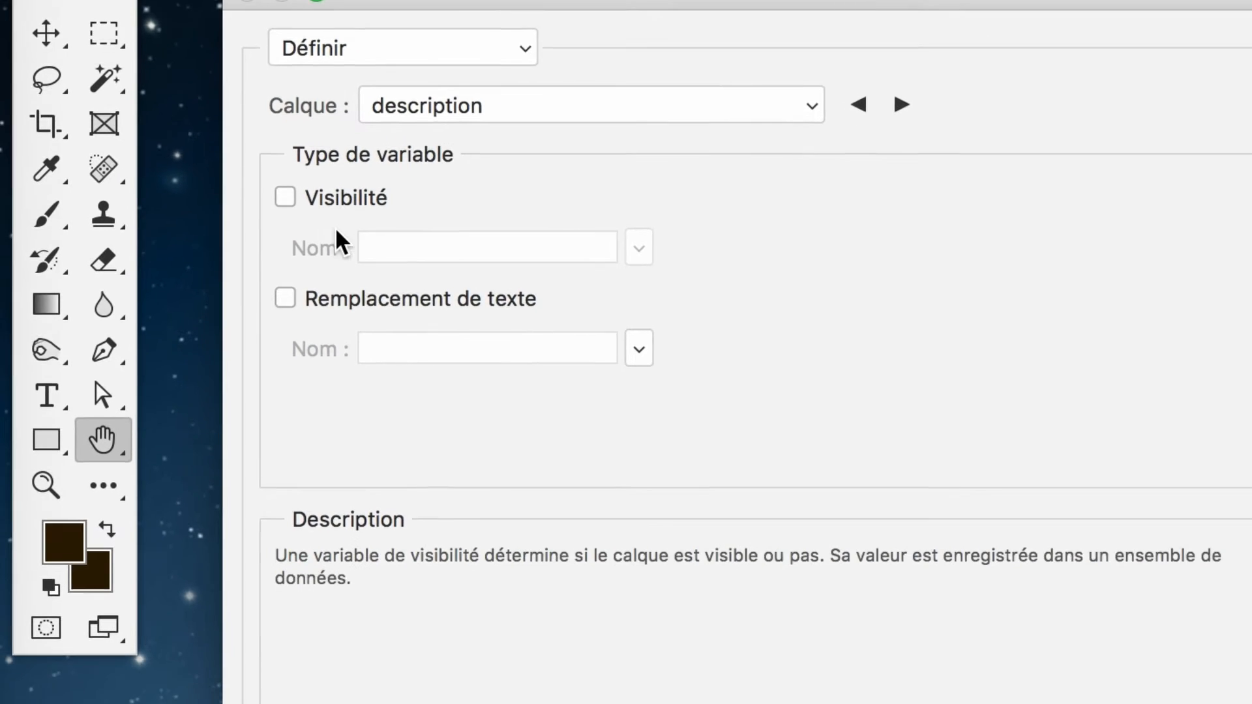
left_click(266, 366)
double_click(394, 270)
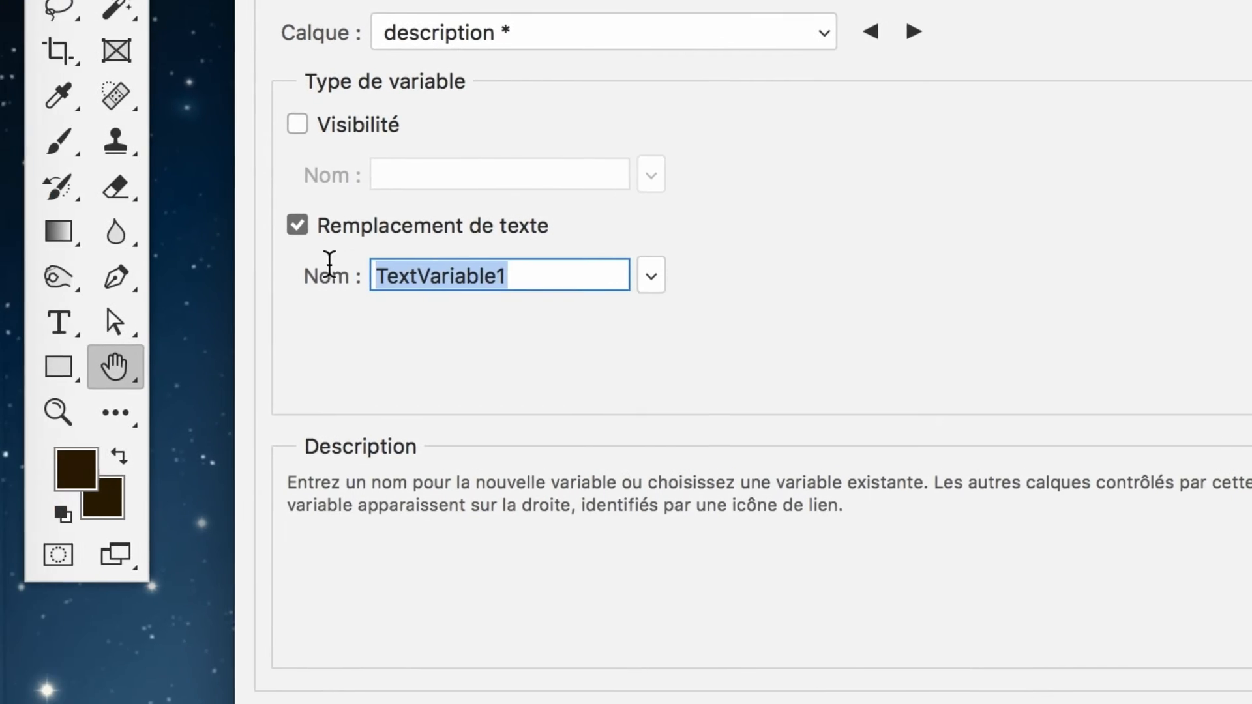
type("description")
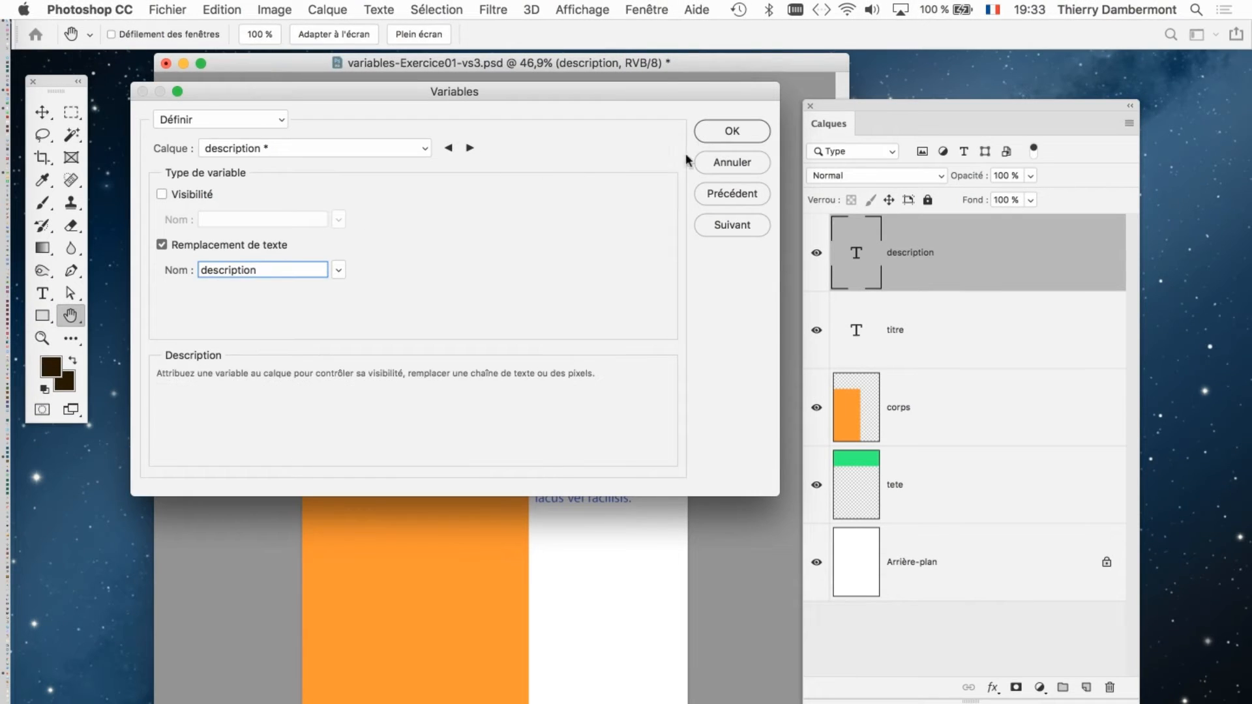
left_click(1193, 63)
- Save the document under the new name variables-Exercice01-vs4.psd in Photoshop format with Maximiser la compatibilité enabled
left_click(164, 9)
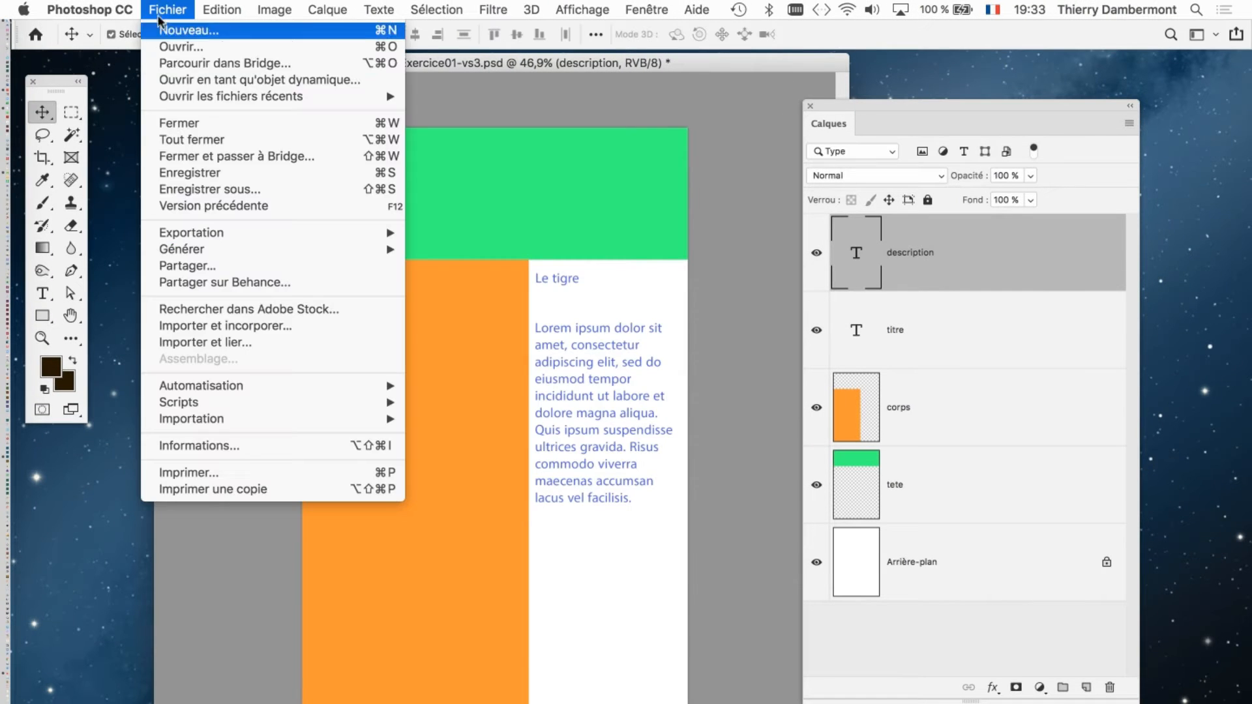
left_click(207, 189)
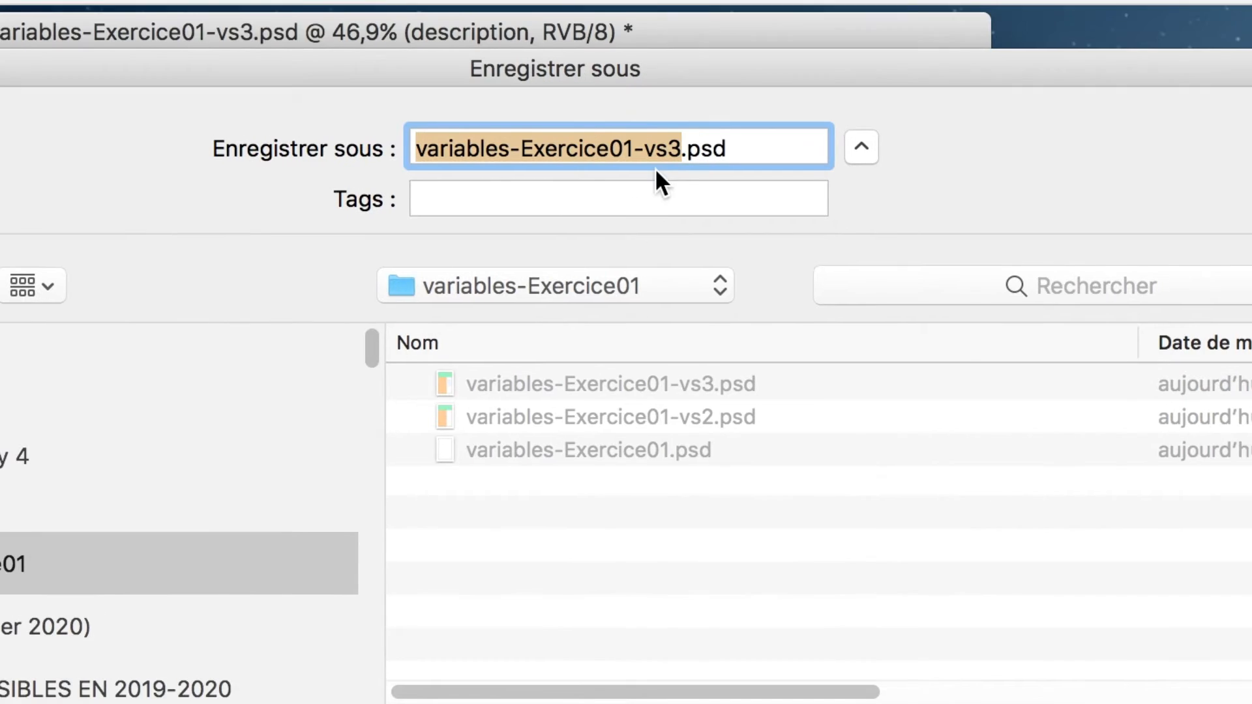
left_click(688, 122)
key("shift+Right")
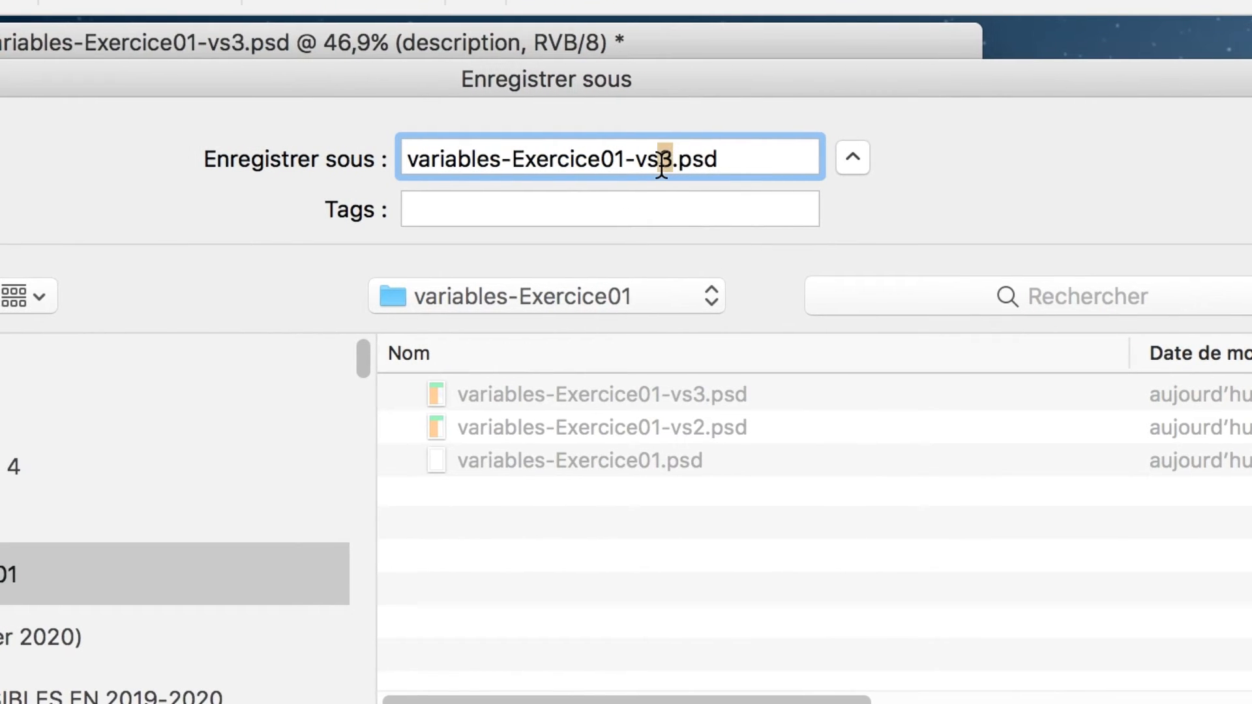
type("4")
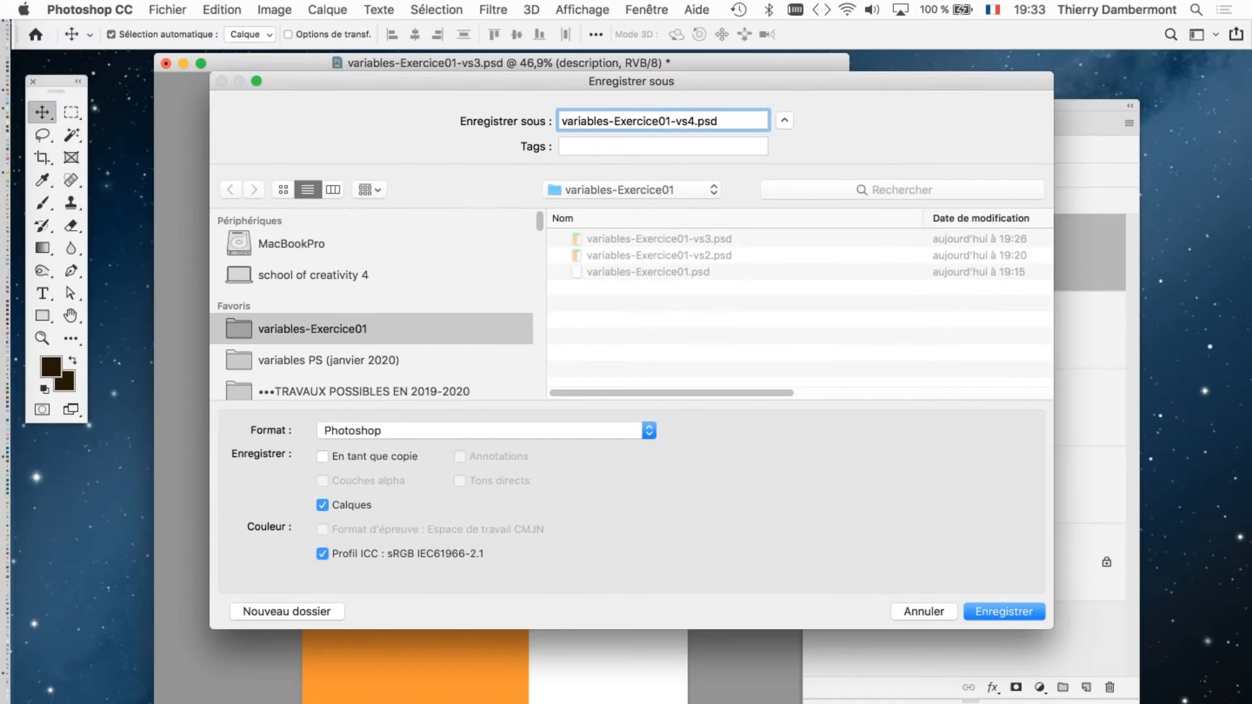
key("Return")
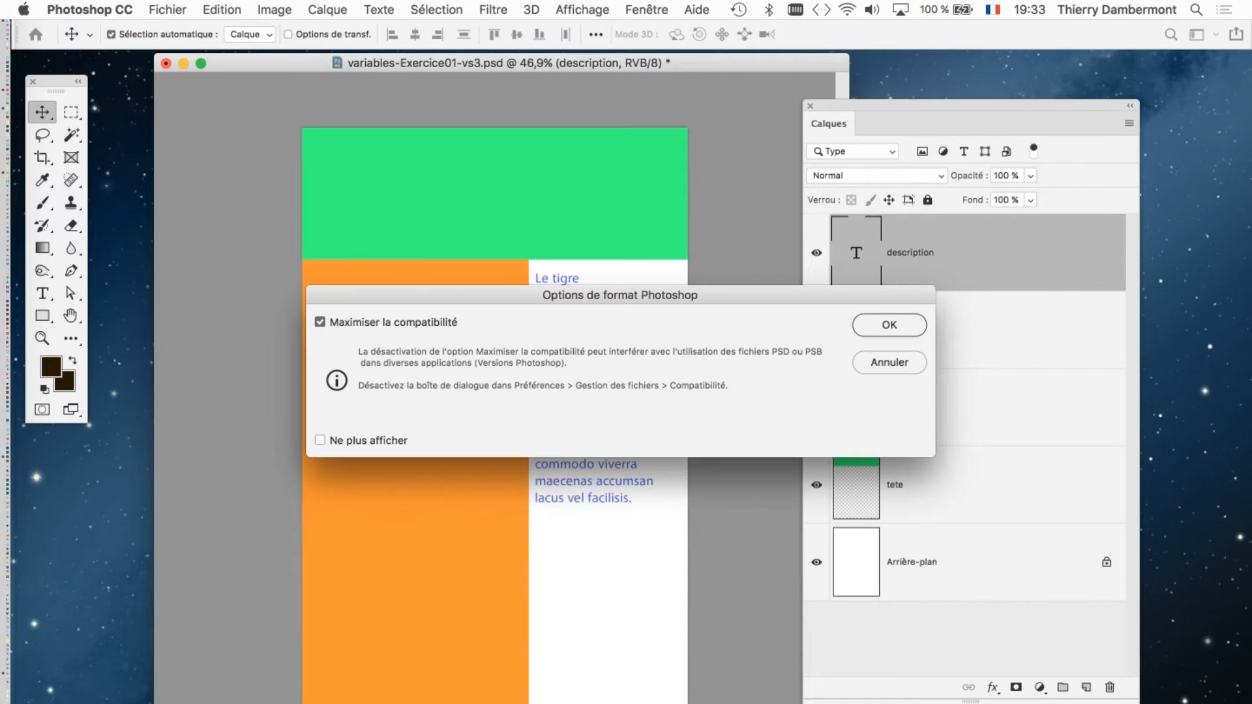
key("Return")
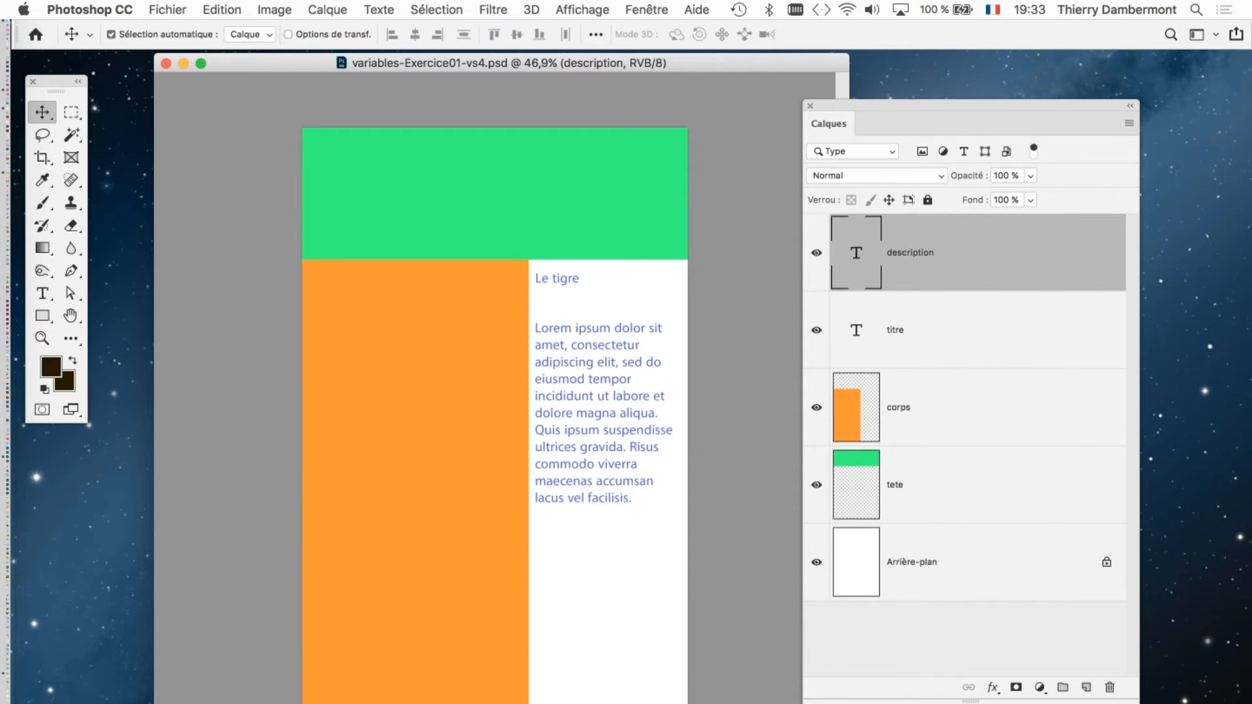
- Review the four variable layers by selecting tete, corps, titre and description in turn
left_click(952, 485)
left_click(953, 407)
left_click(952, 329)
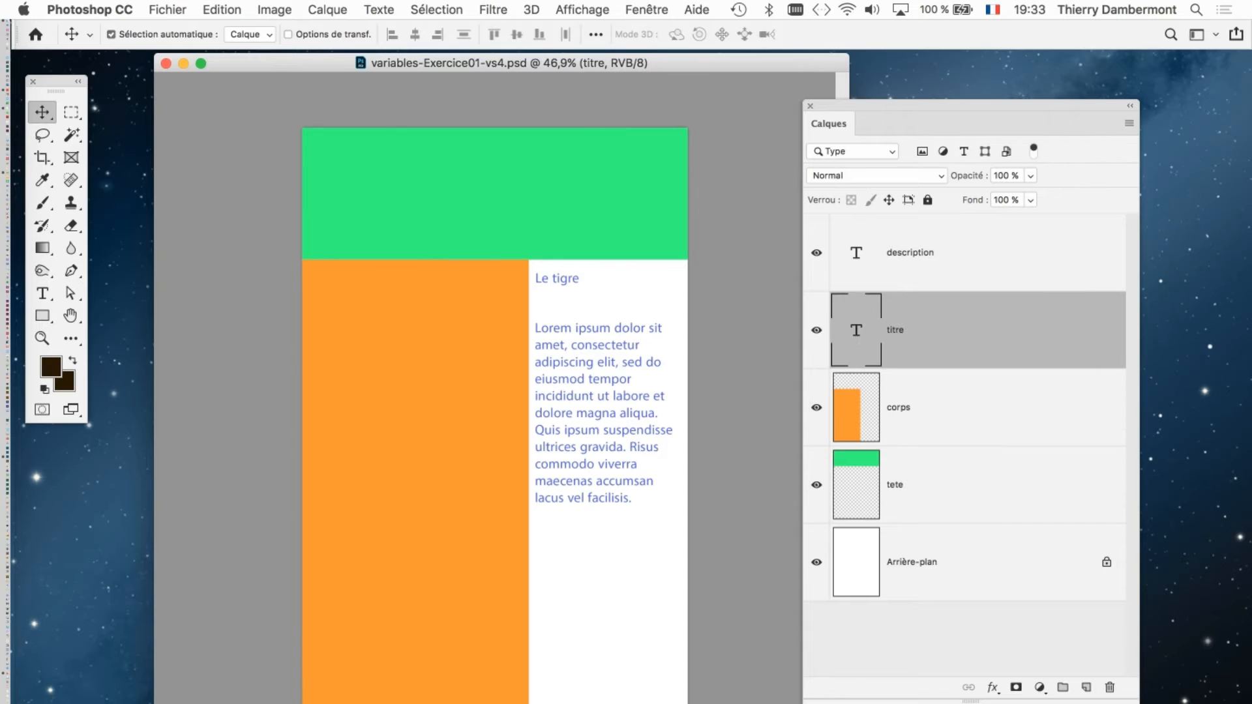
left_click(939, 252)
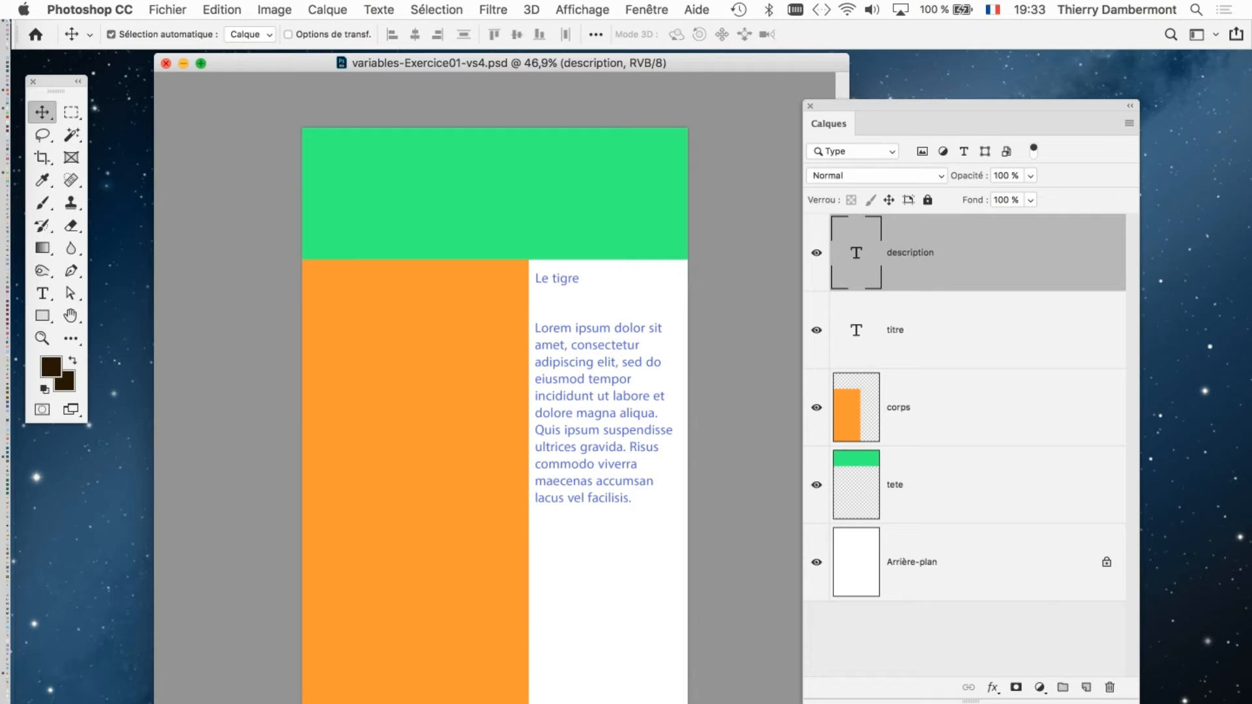
- Switch to Finder, show the variables-Exercice01 folder as a list in a new window and select variables-Exercice01.psd
key("super+Tab")
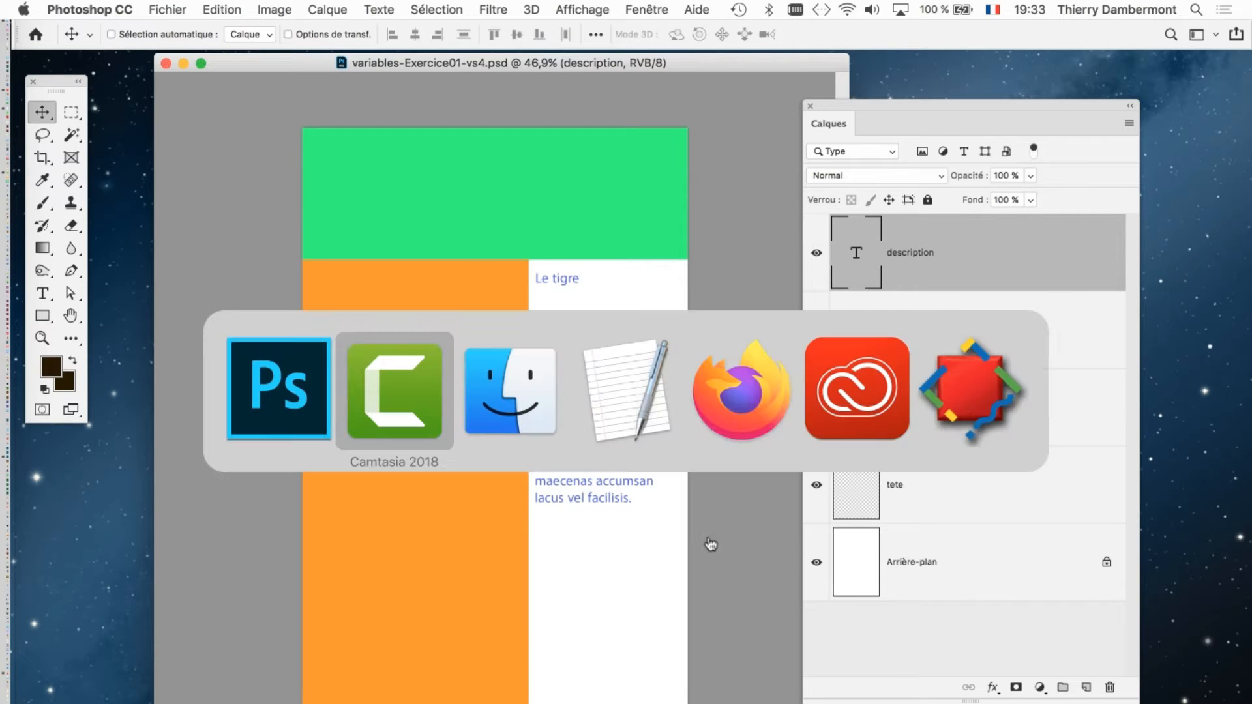
left_click(475, 408)
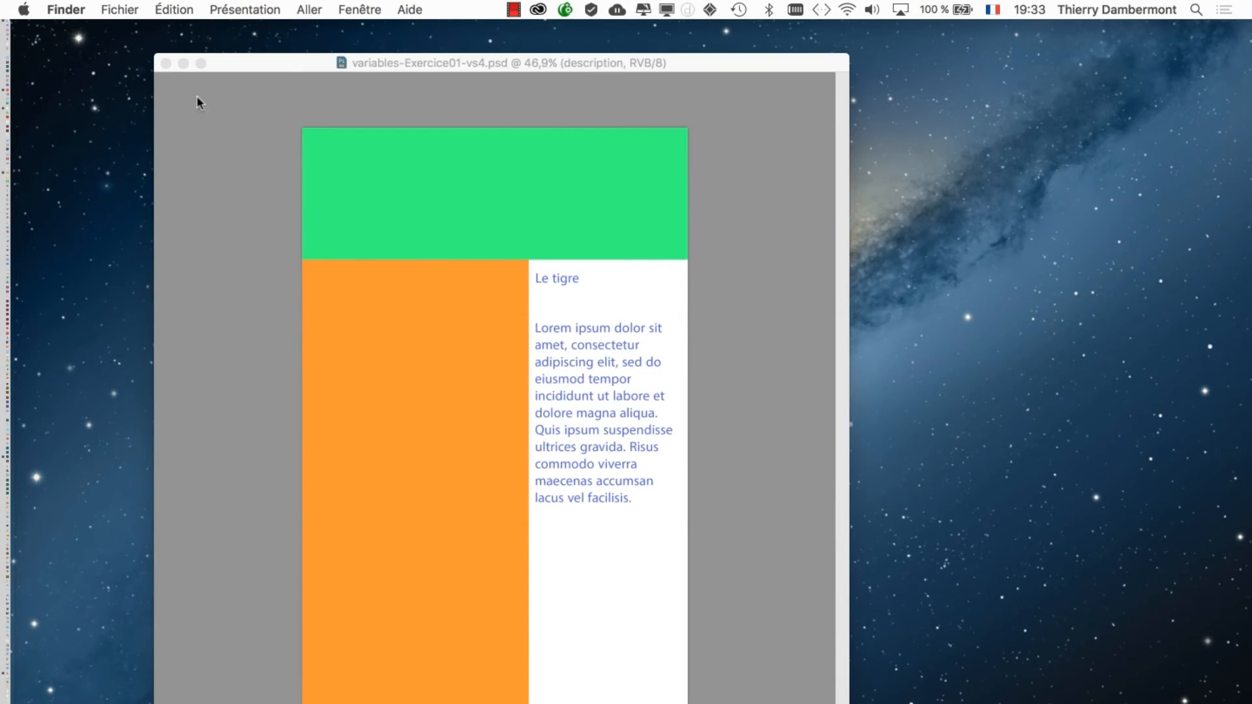
left_click(120, 9)
left_click(157, 28)
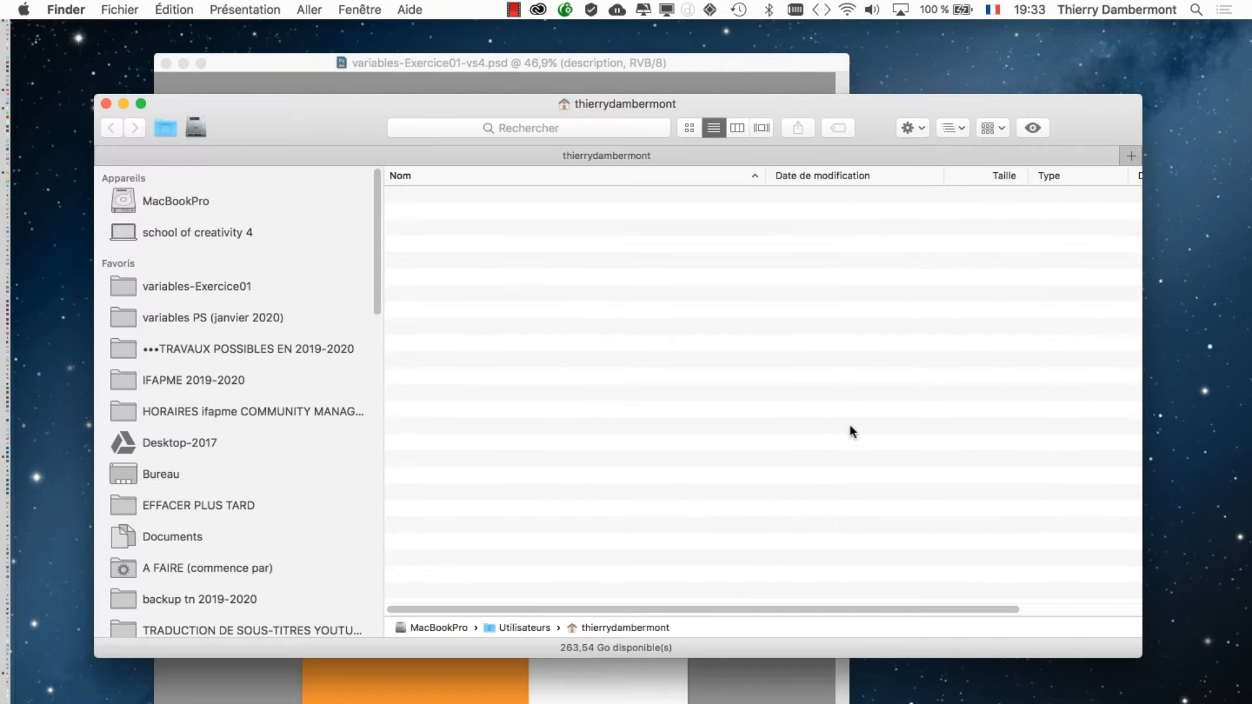
left_click(220, 288)
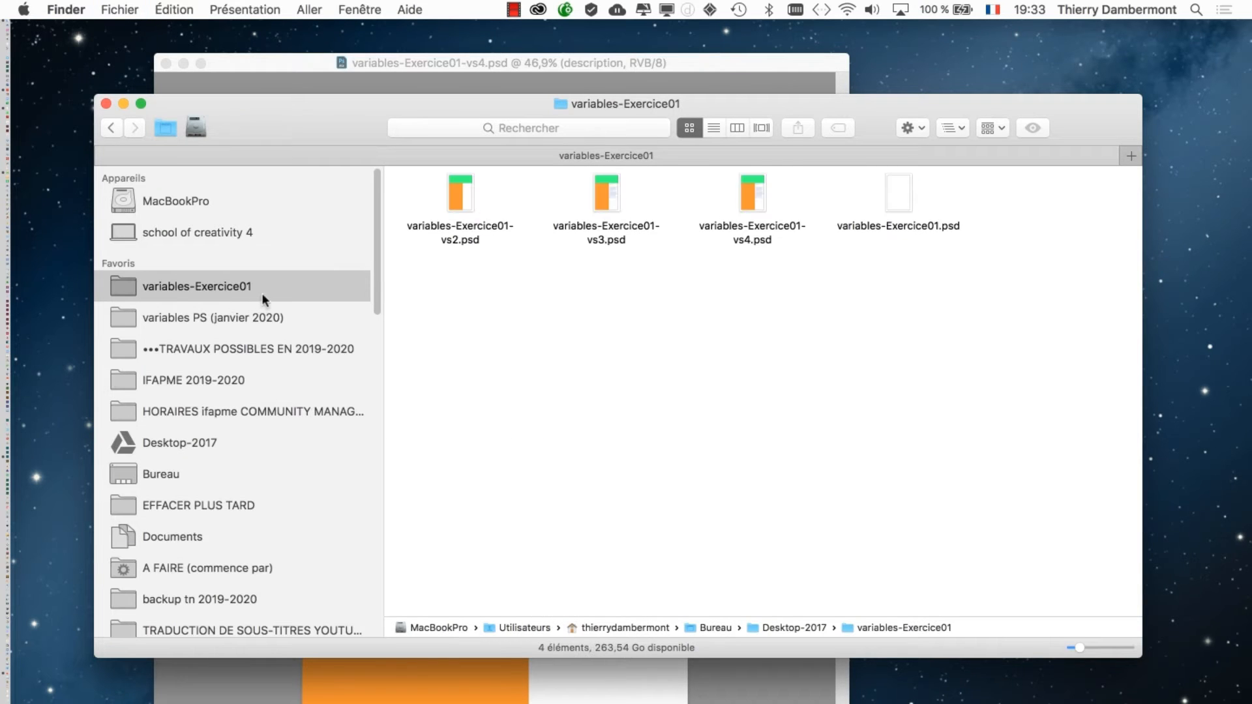
left_click(713, 127)
left_click(477, 248)
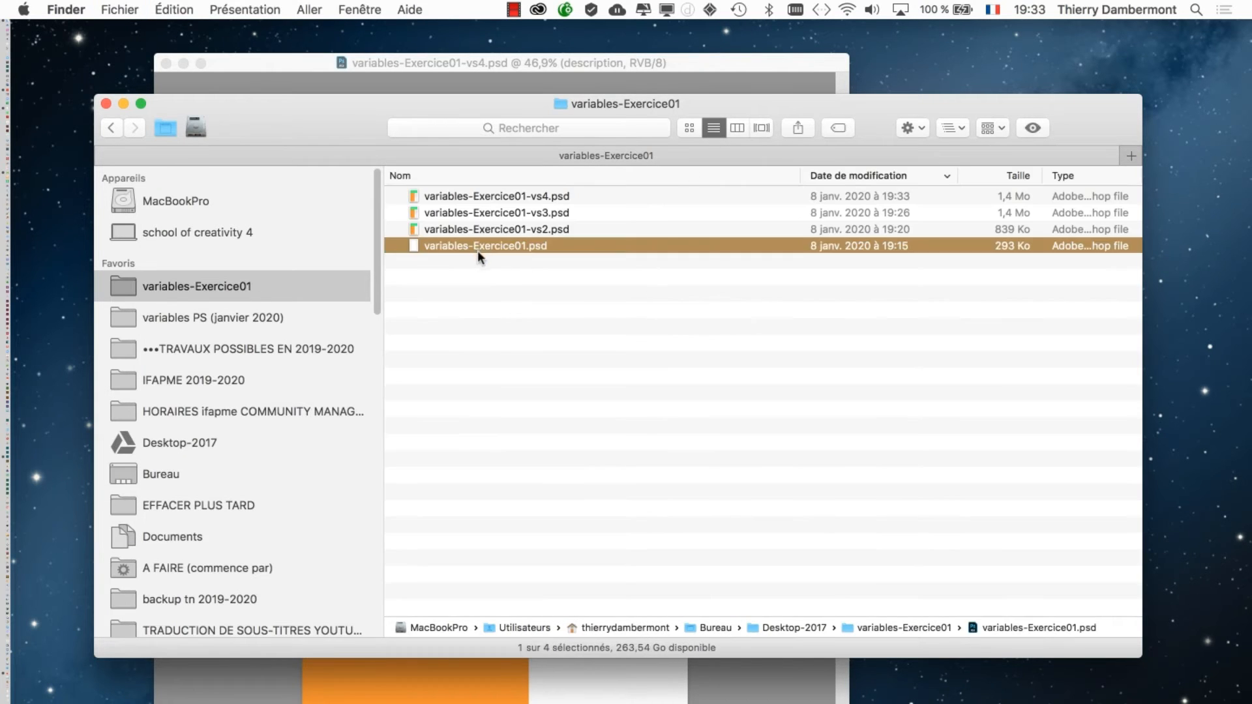
- Add Ensembles de données-vs3.csv from the OpenInfographie-decouvrir-les-variables-Photoshop folder in variables PS (janvier 2020) to the variables-Exercice01 folder
left_click(227, 320)
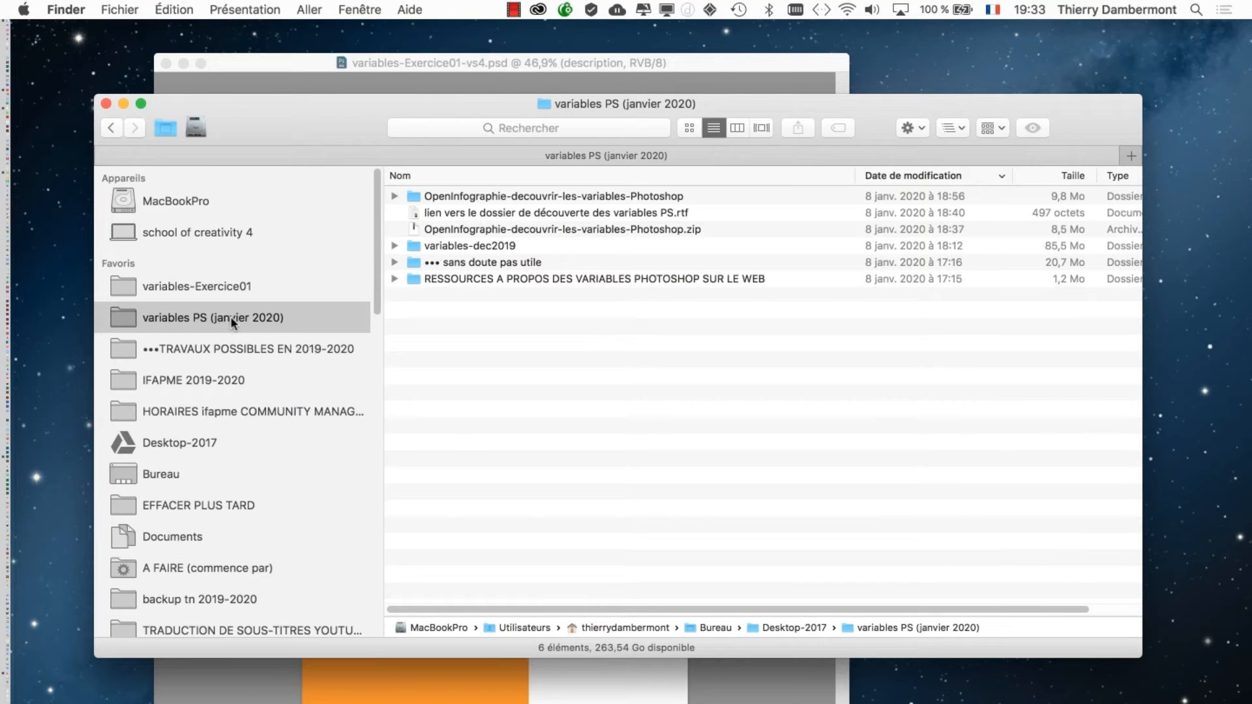
double_click(506, 200)
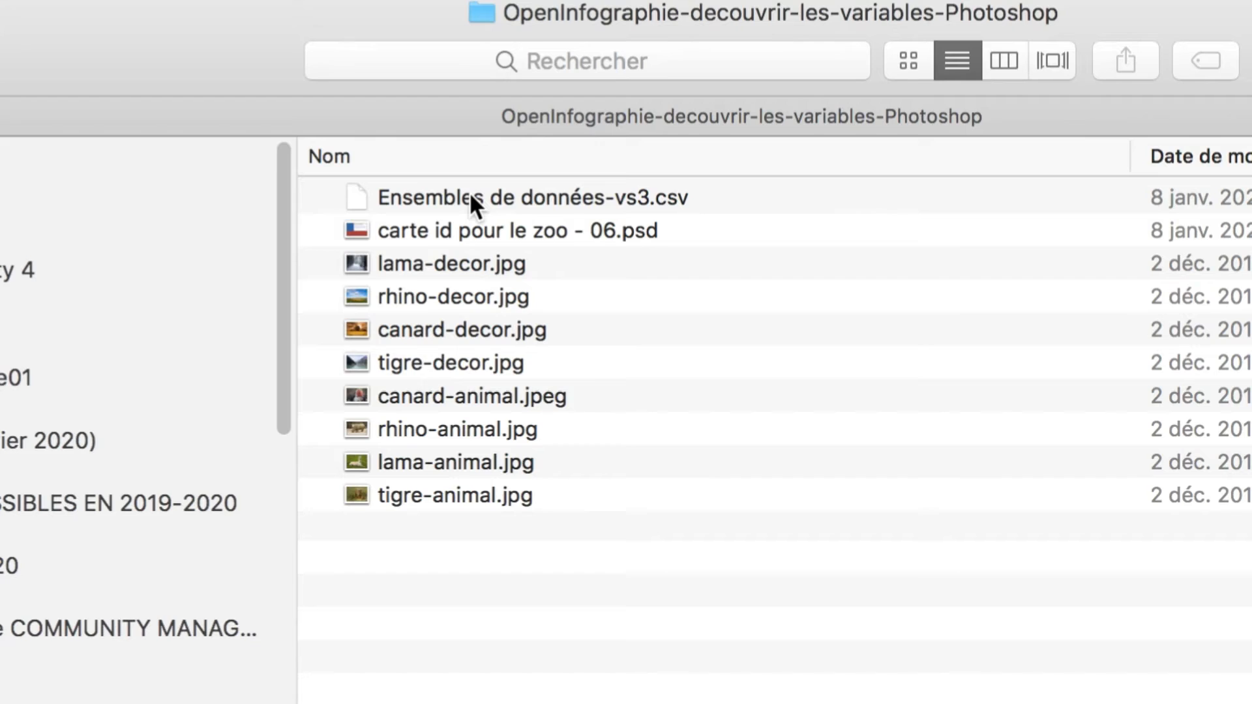
left_click(471, 196)
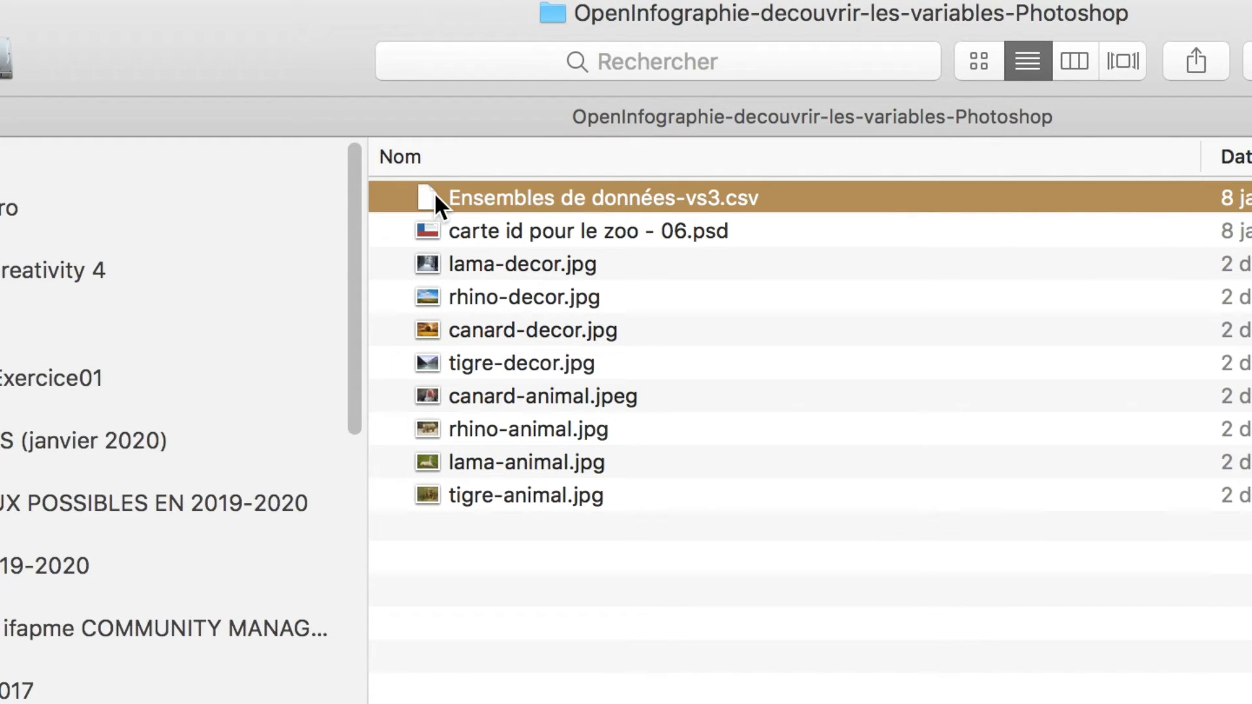
left_click_drag(433, 192, 193, 317)
left_click_drag(339, 243, 213, 297)
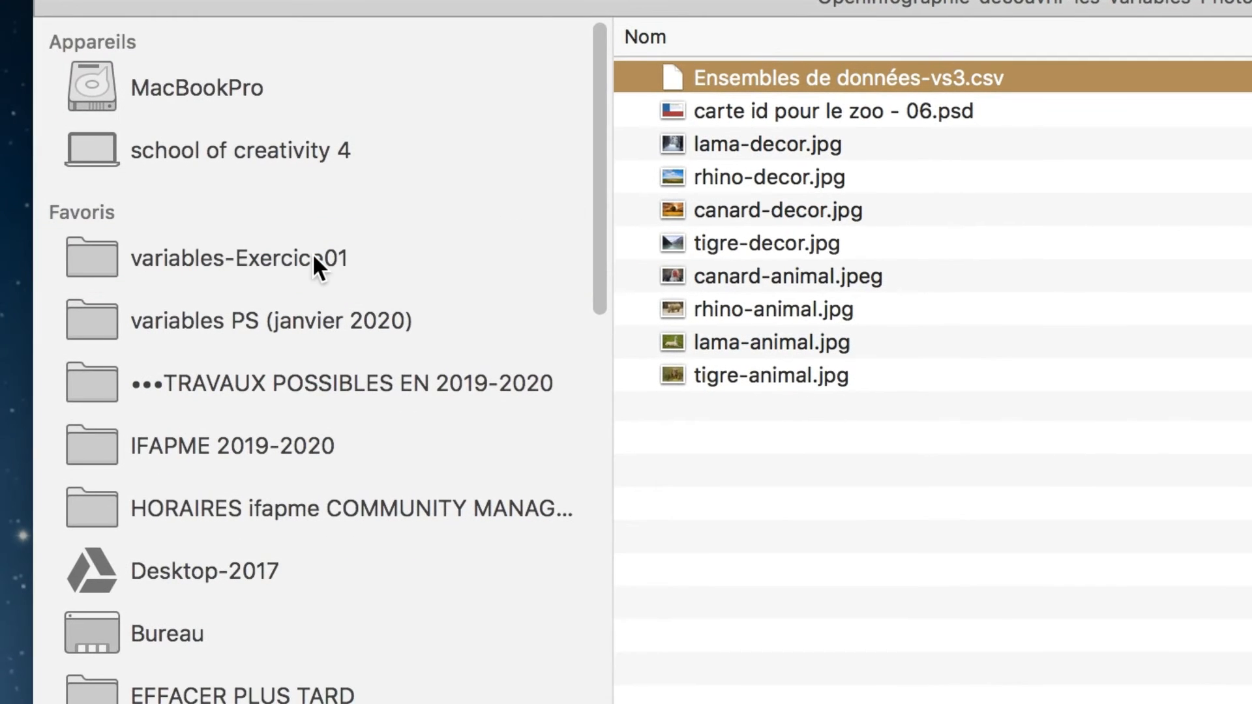
- Open Ensembles de données-vs3.csv from the variables-Exercice01 folder in TextEdit and enlarge its window to fill most of the screen
left_click(214, 299)
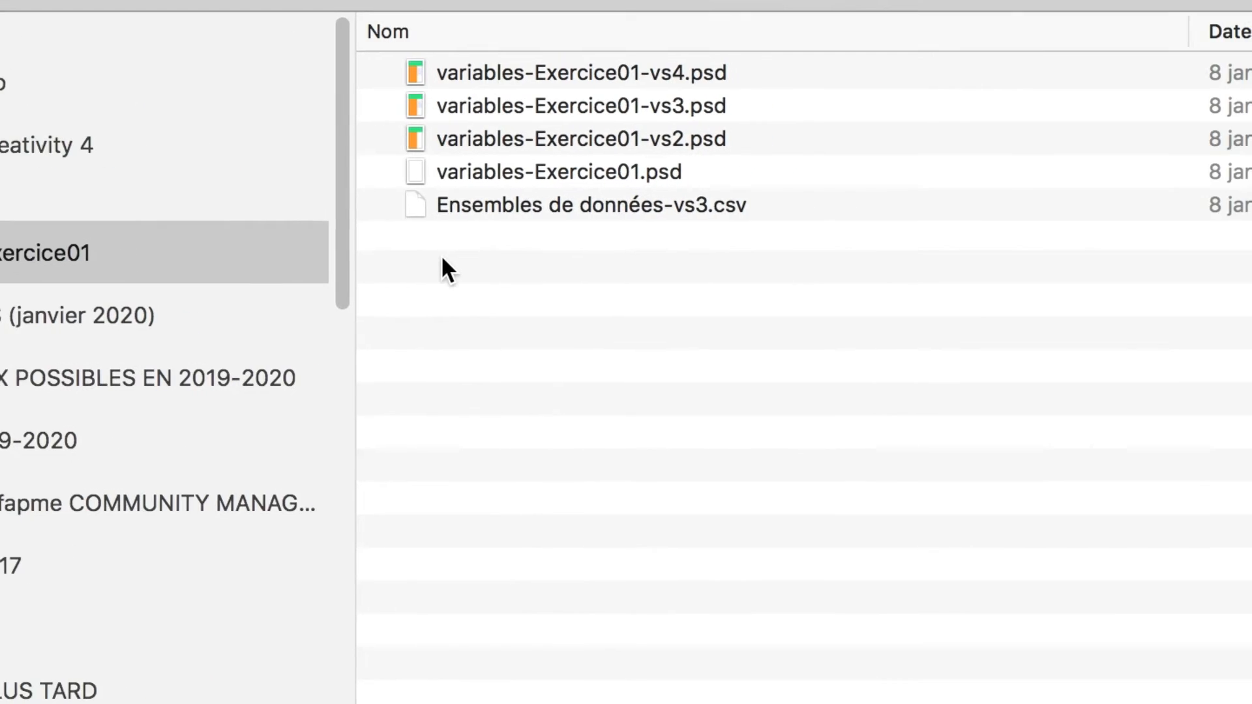
left_click(476, 240)
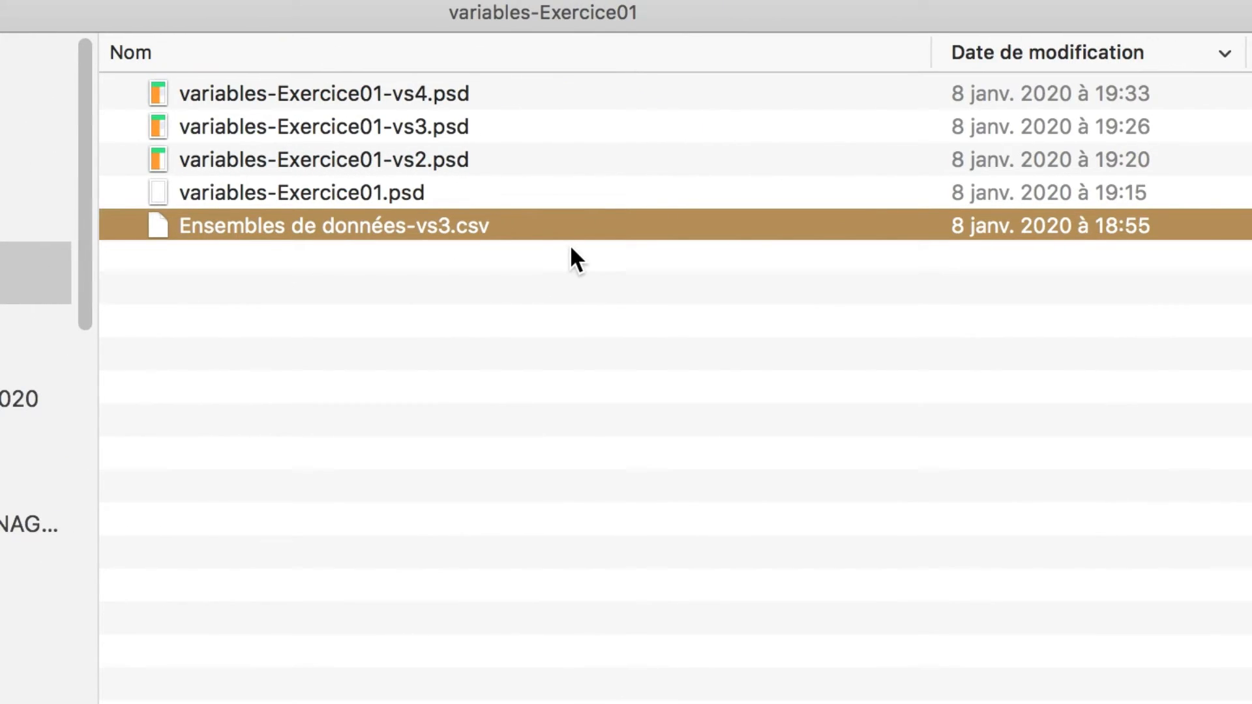
double_click(543, 228)
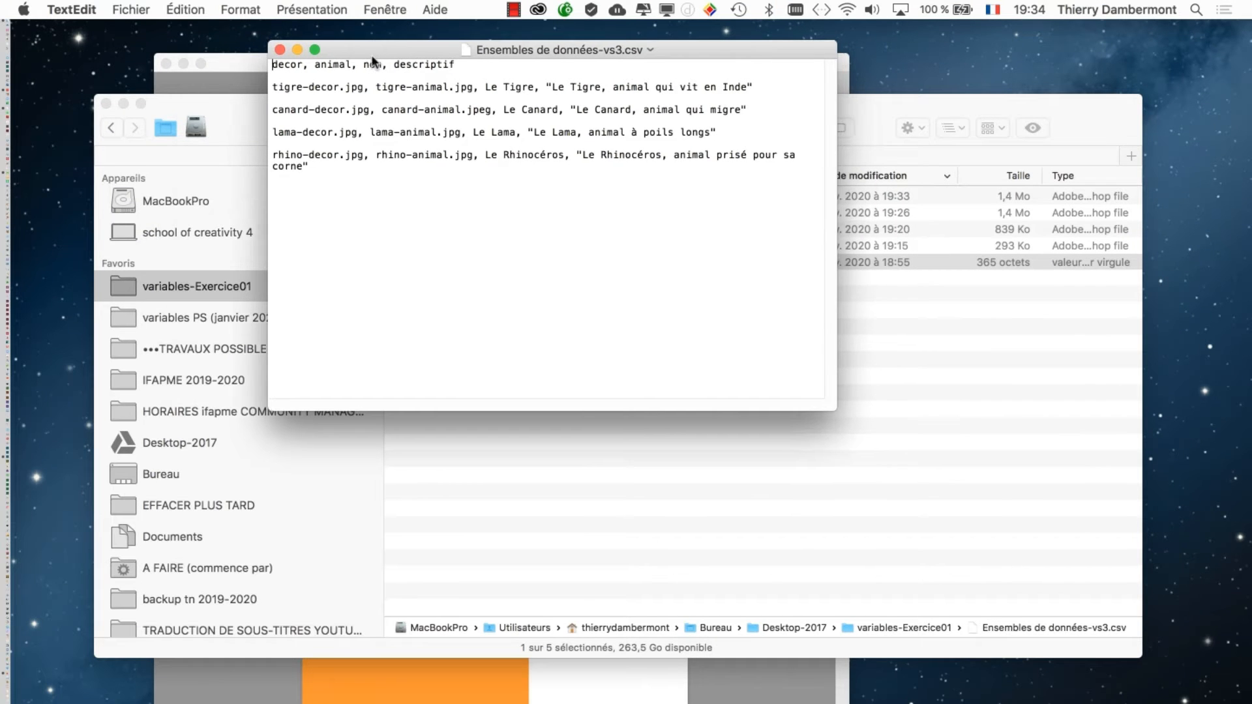
left_click_drag(371, 53, 171, 38)
left_click_drag(632, 394, 1126, 702)
- Enlarge all the text of the CSV file by six size increments and clear the selection
key("super+a")
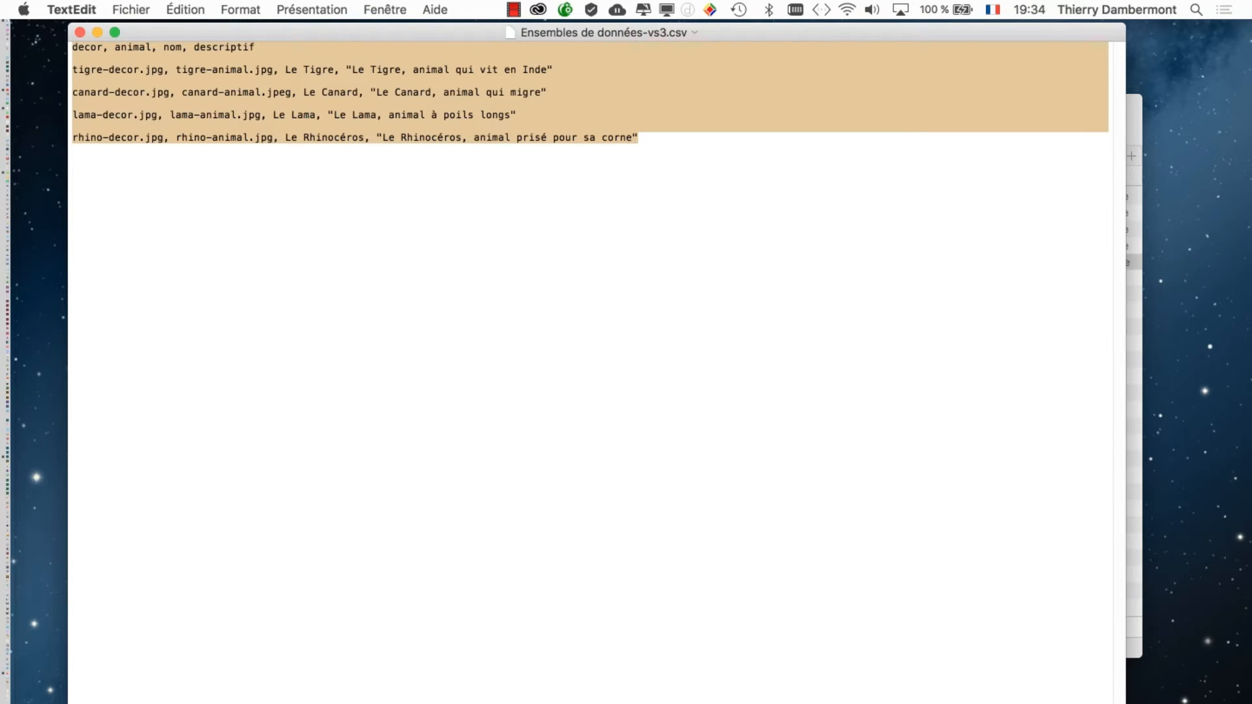
key("super+plus")
key("super+plus")
key("super+plus")
key("super+plus")
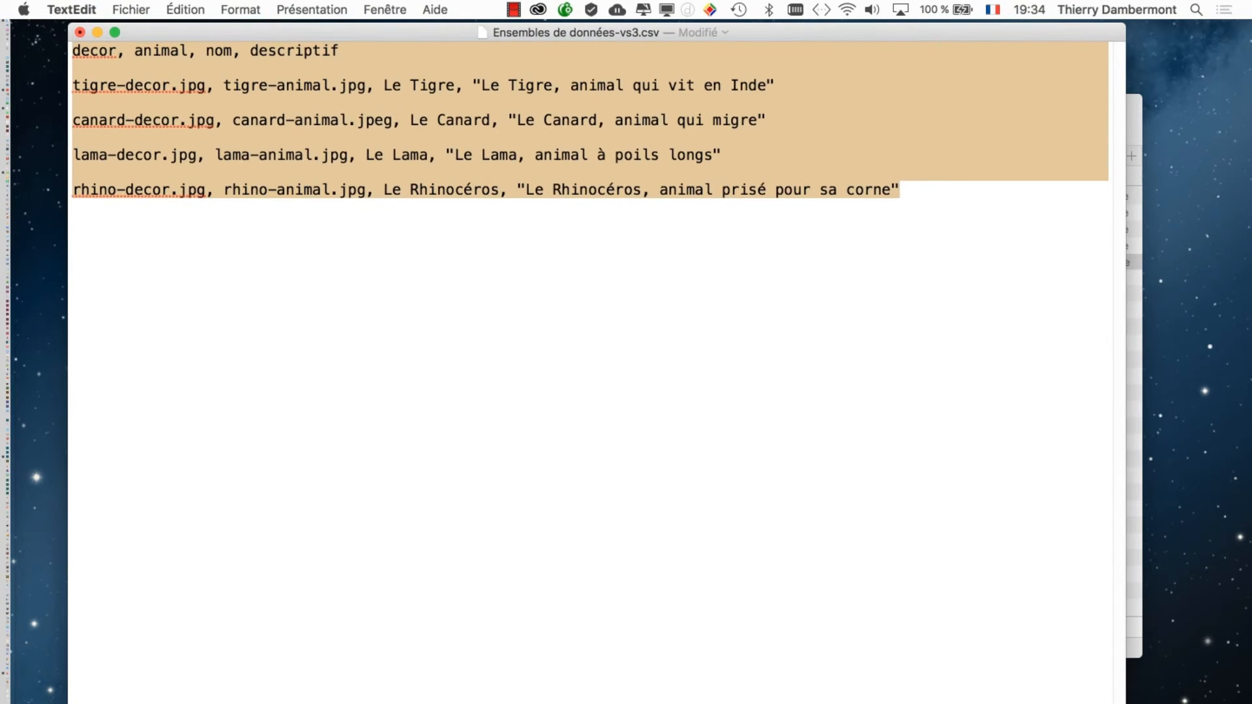
key("super+plus")
key("super+plus")
left_click(630, 480)
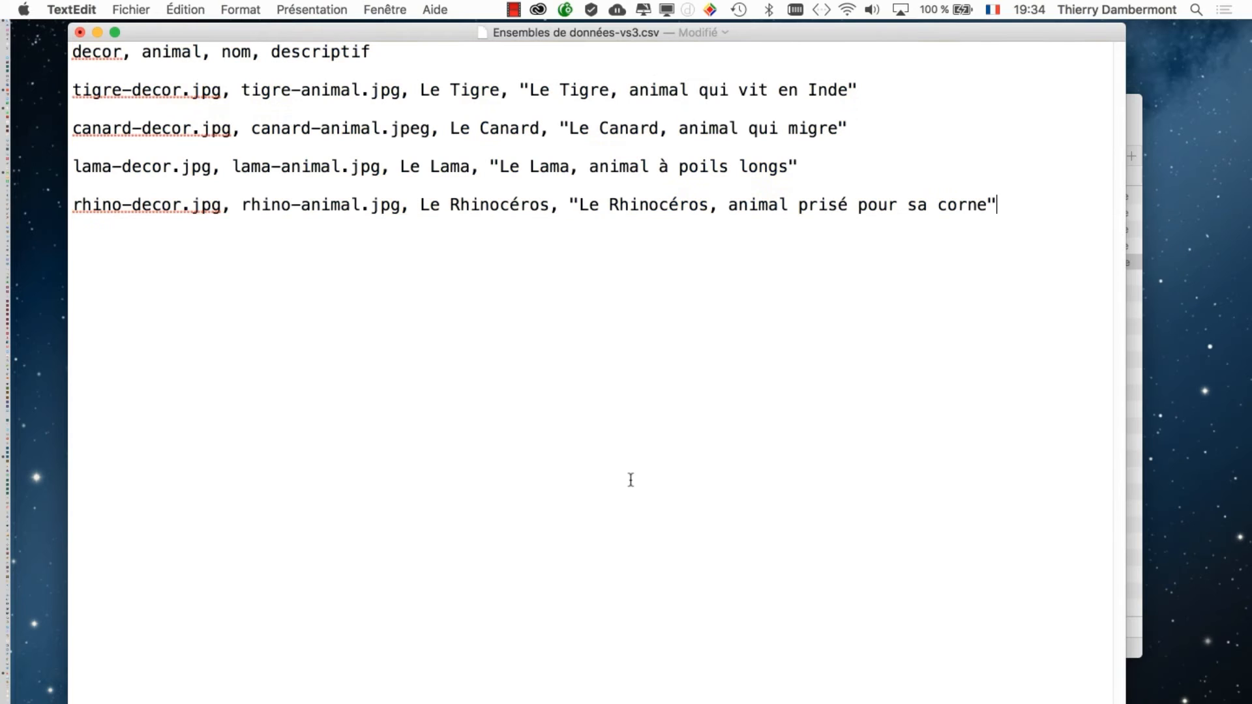
left_click_drag(992, 37, 996, 43)
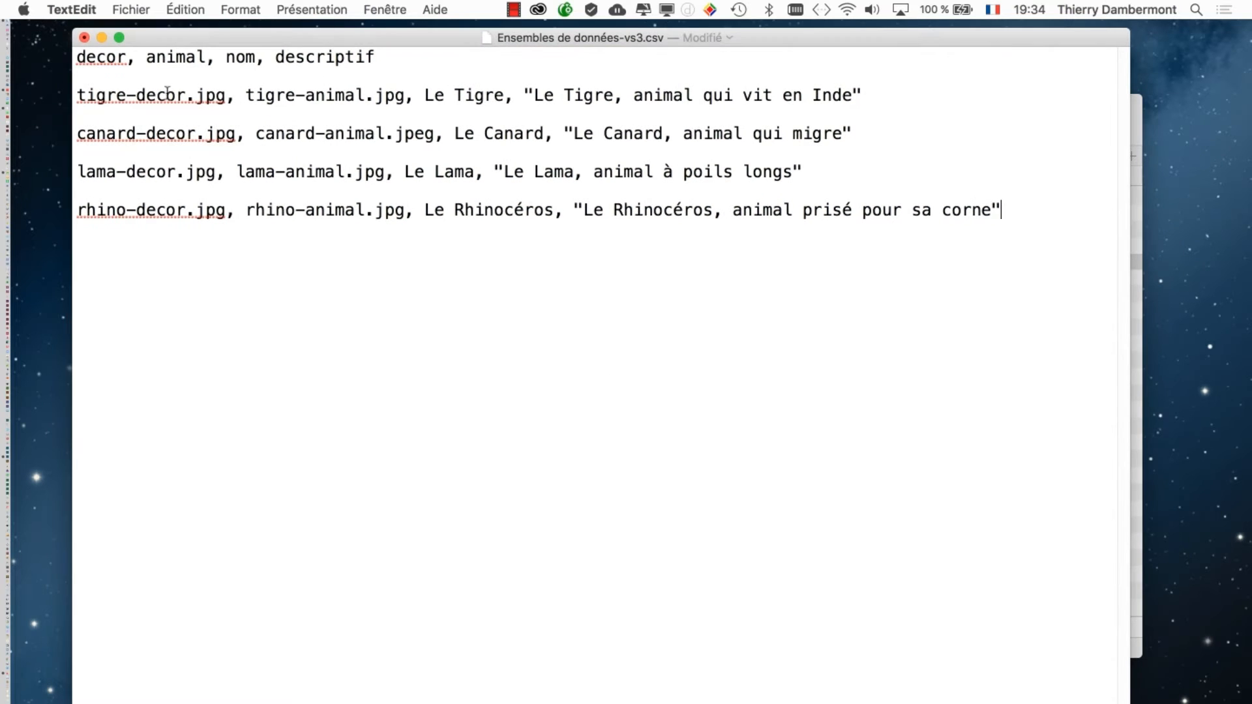
- Examine the comma inside the Le Tigre description and the quotation marks that enclose that description
left_click(126, 83)
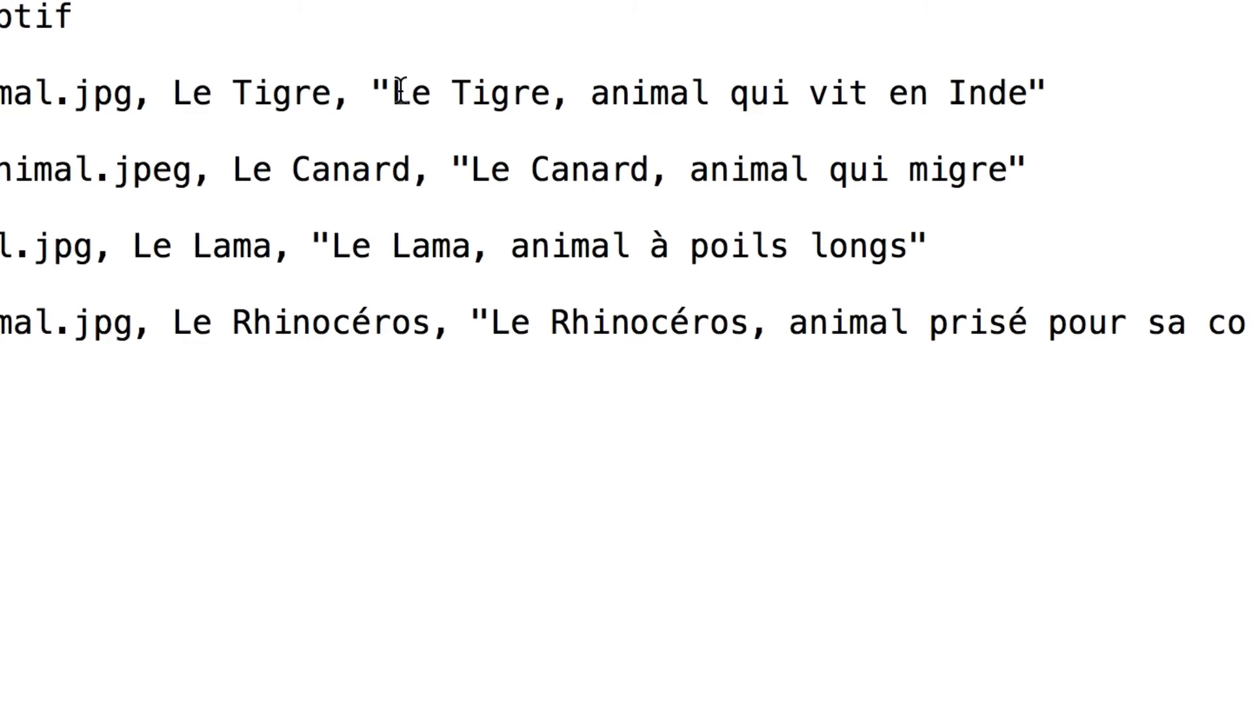
left_click(394, 92)
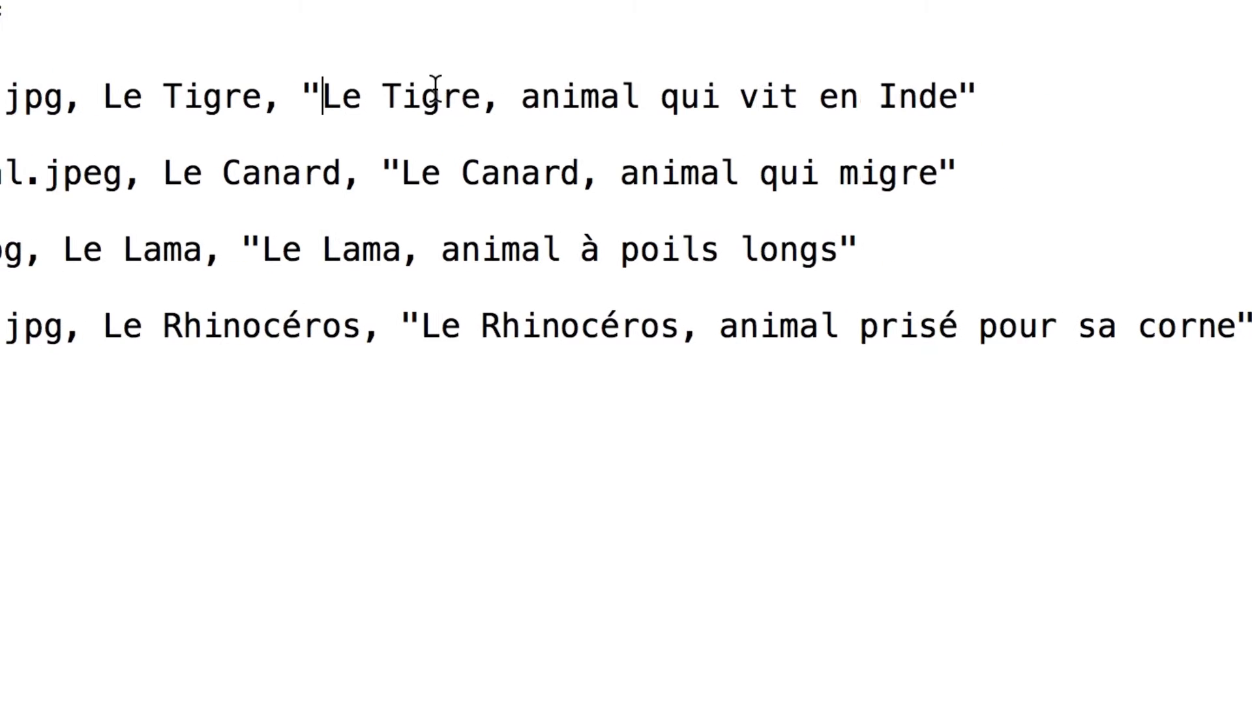
double_click(487, 98)
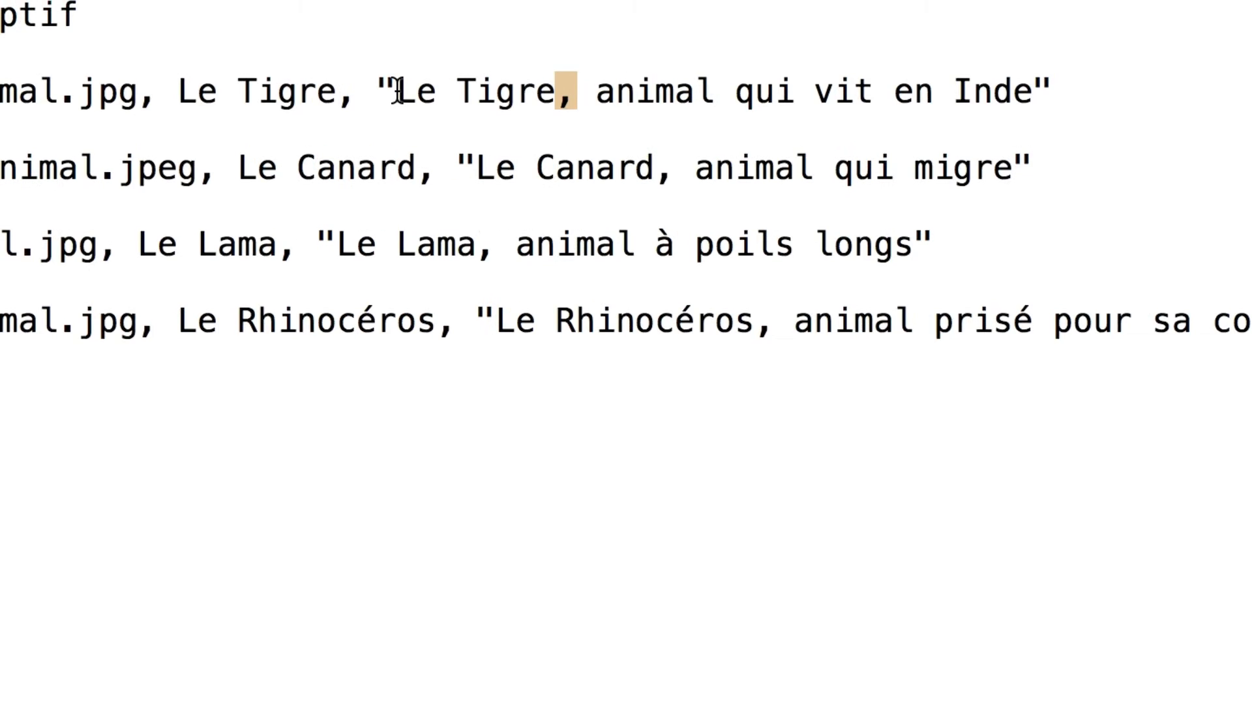
double_click(298, 89)
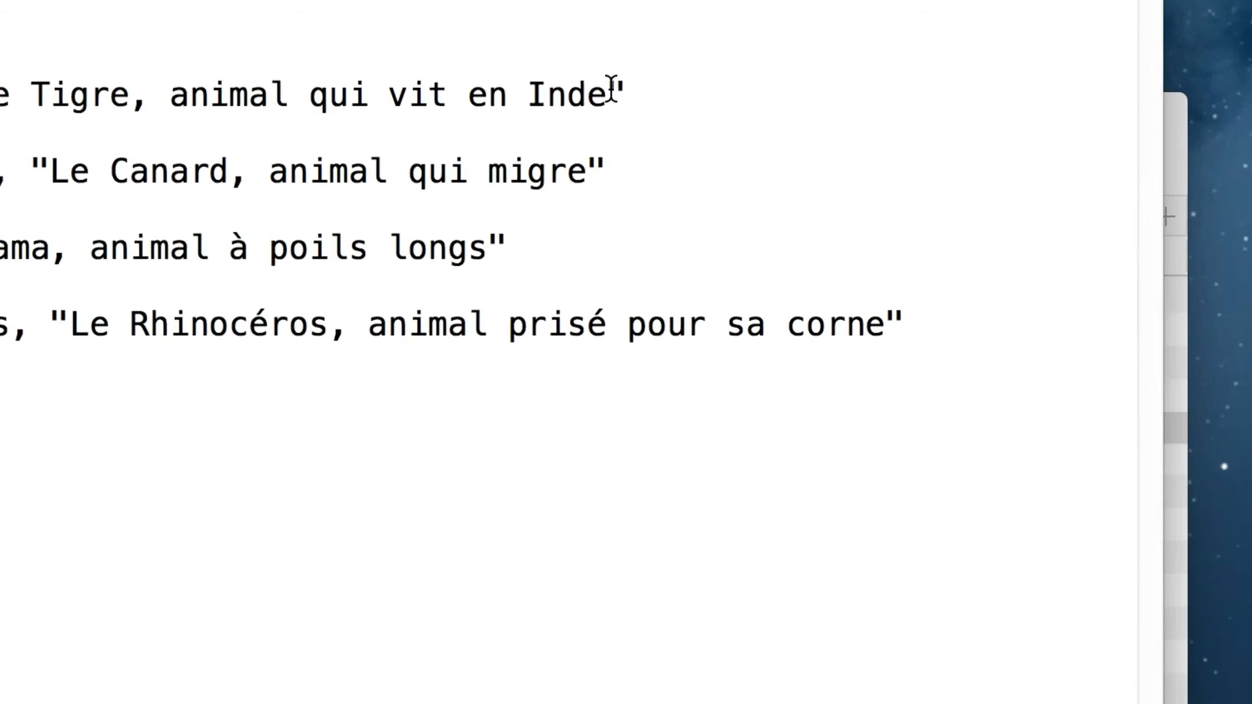
double_click(800, 87)
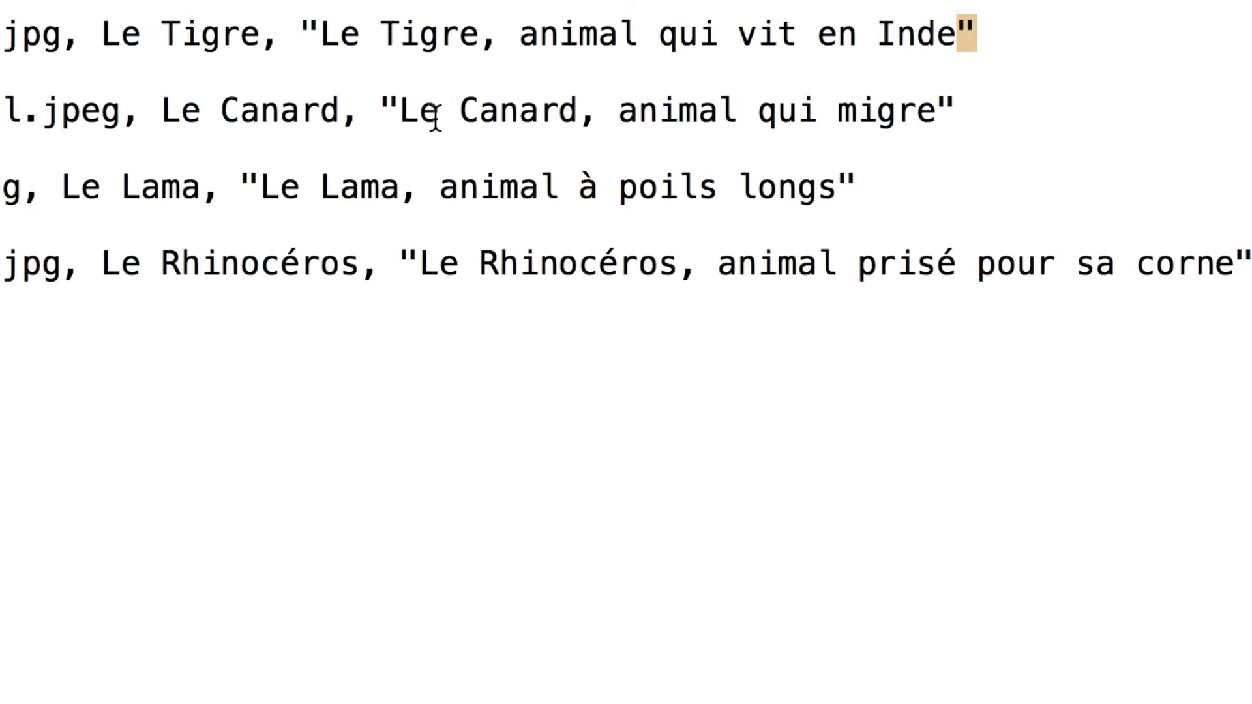
left_click(452, 70)
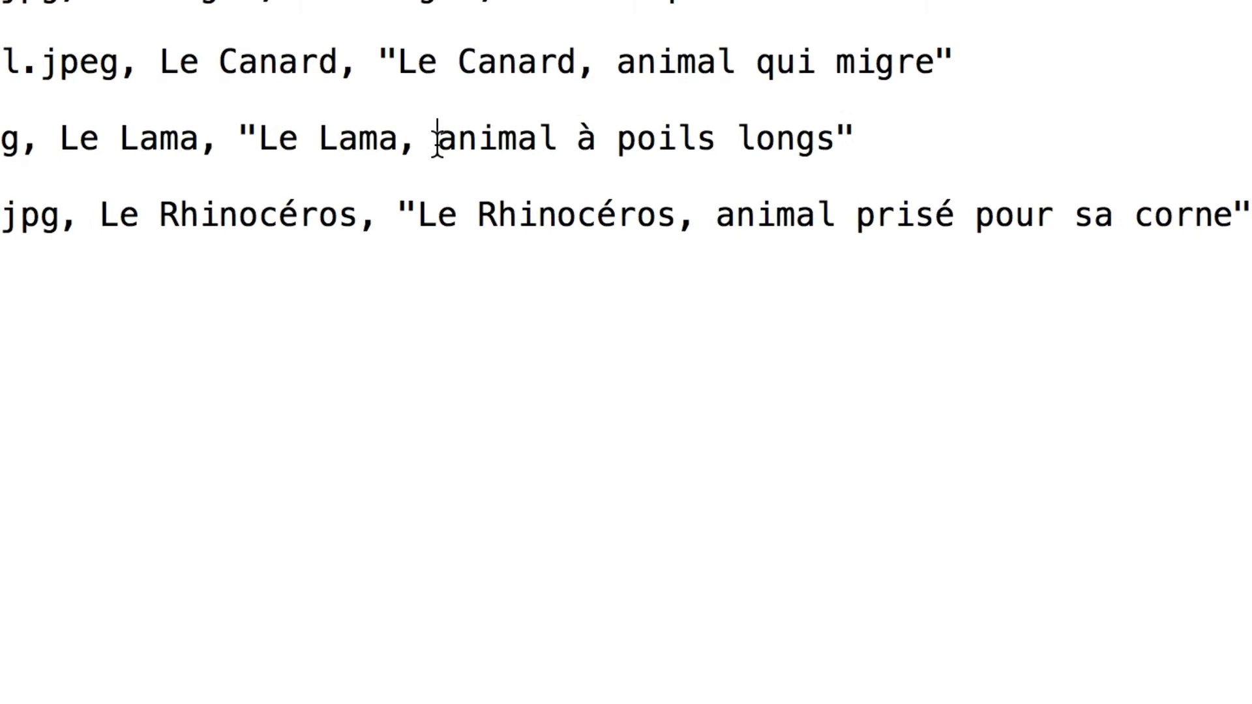
left_click(436, 143)
type("ou")
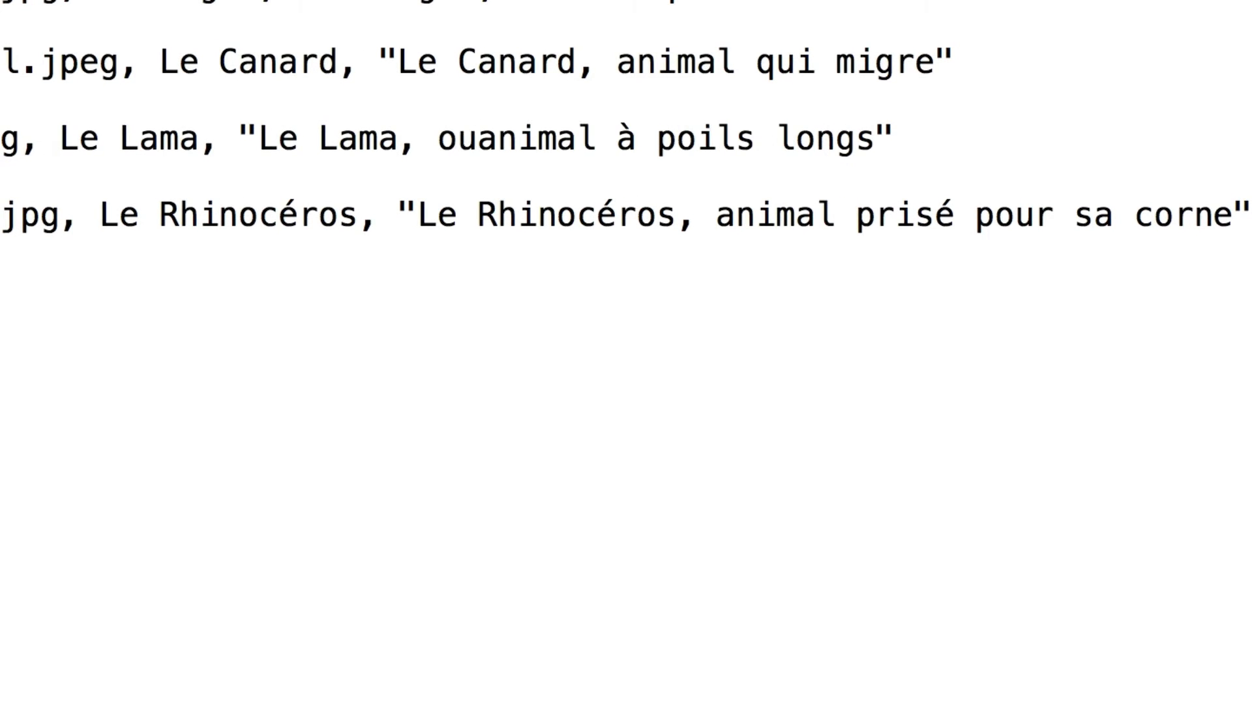
key("BackSpace")
key("BackSpace")
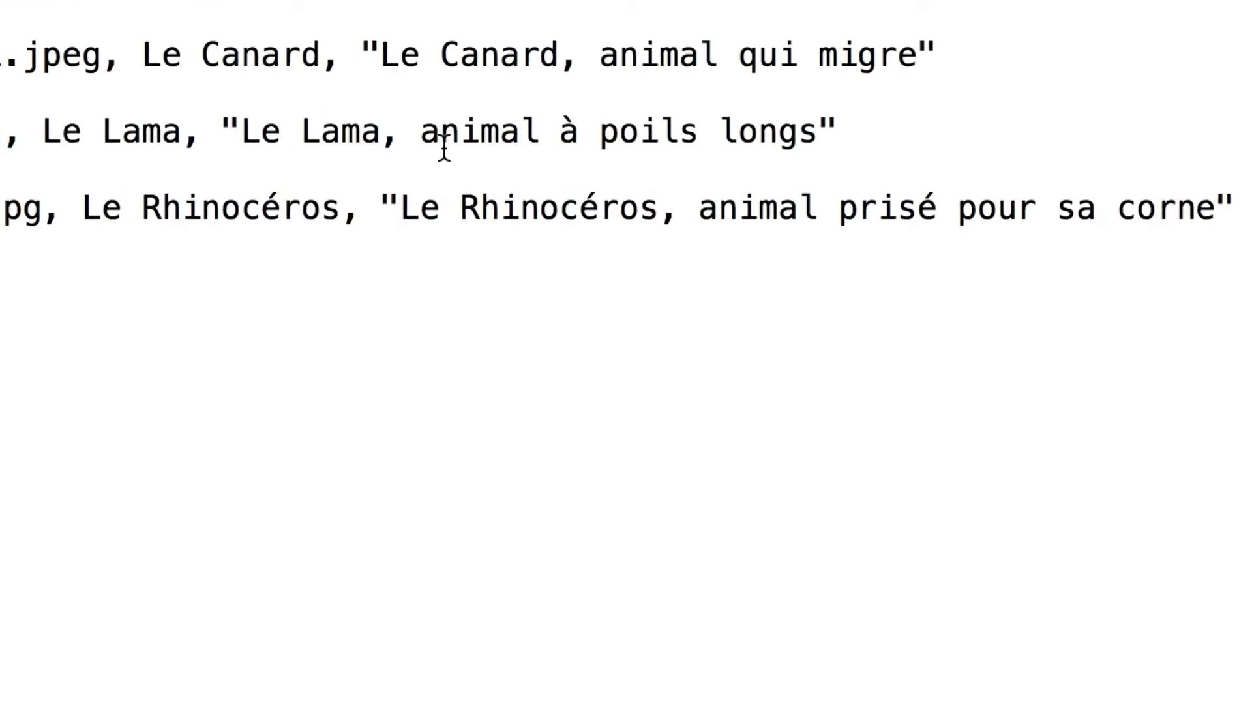
- Insert the words ou "rhino" en abrégé, est un before "animal prisé" in the Le Rhinocéros description
left_click(526, 157)
type("ou")
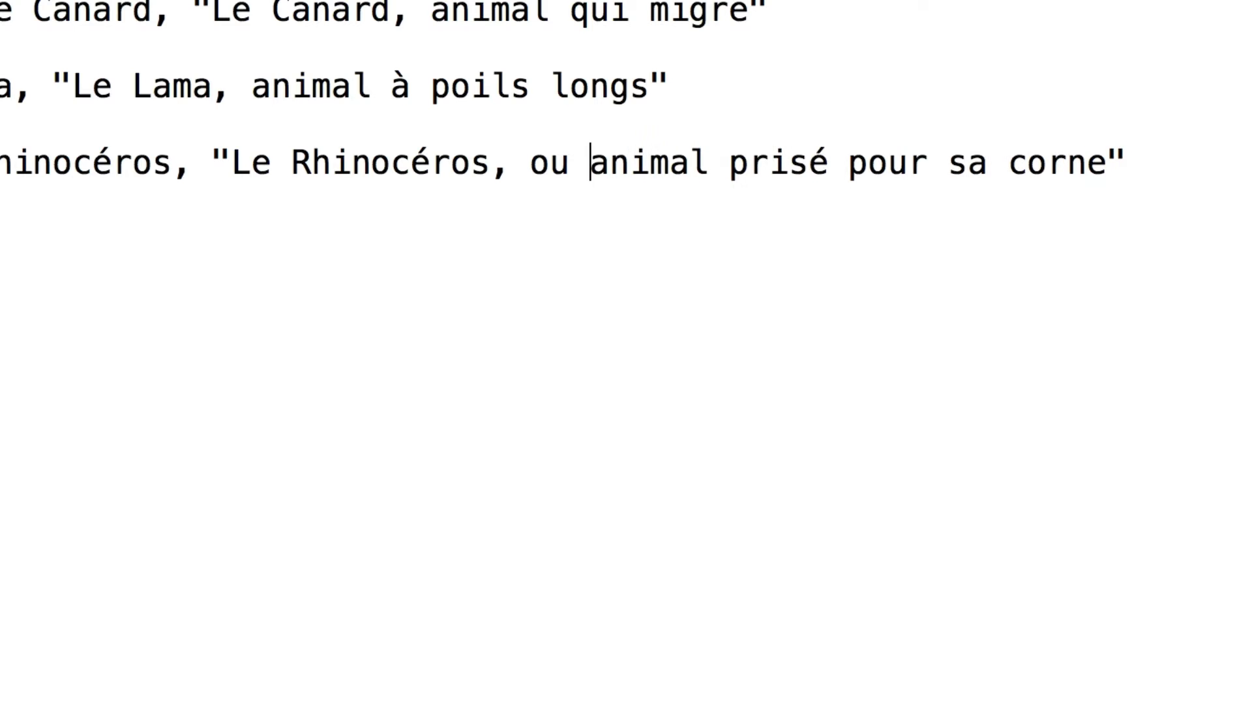
type(" \"rhino")
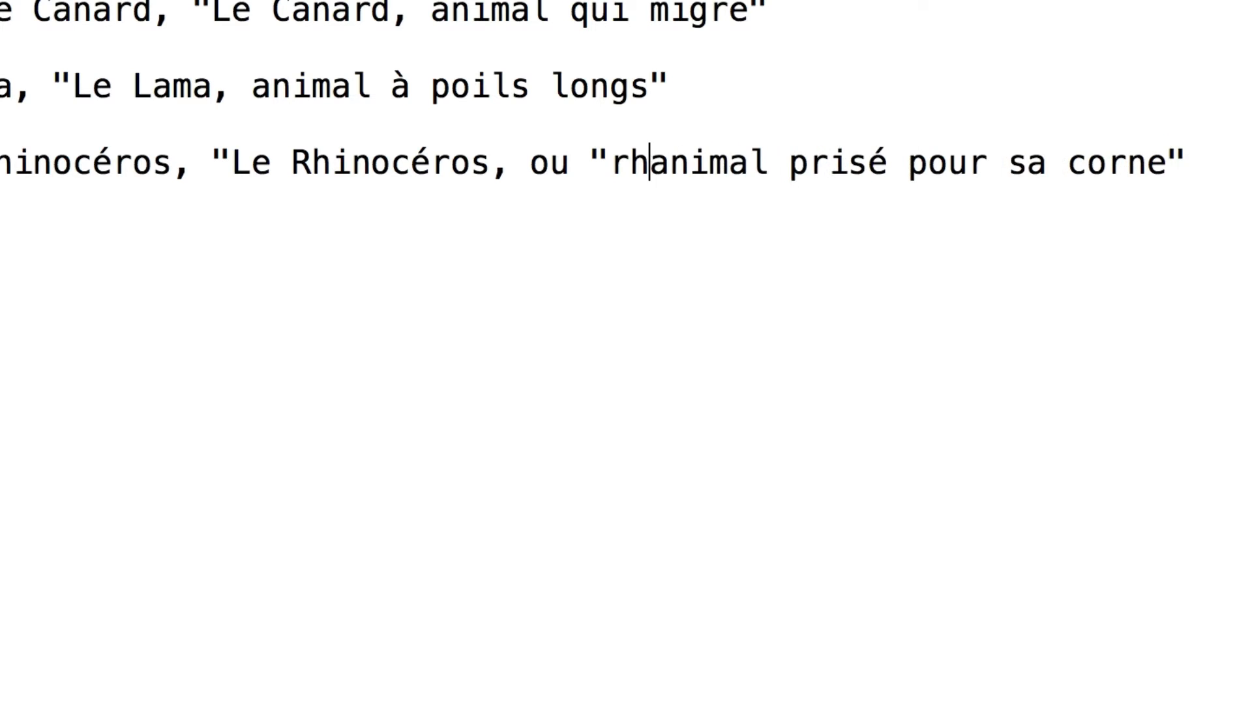
type("\" en a")
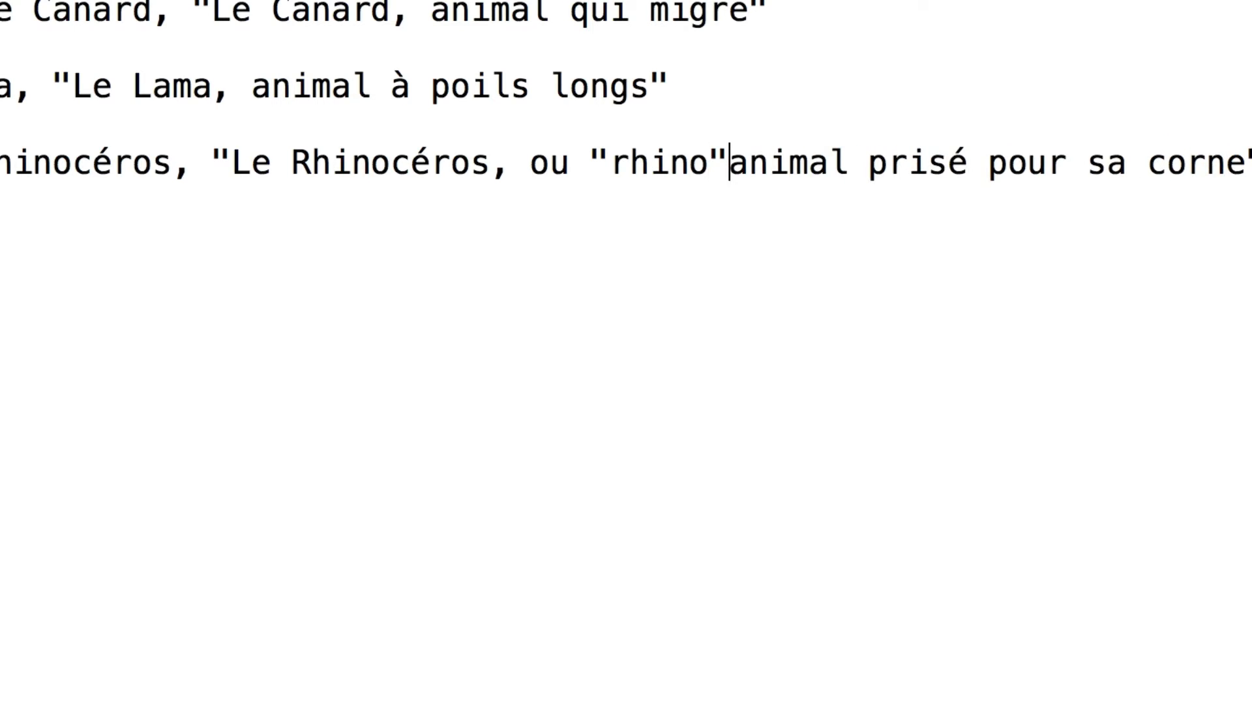
type("brégé")
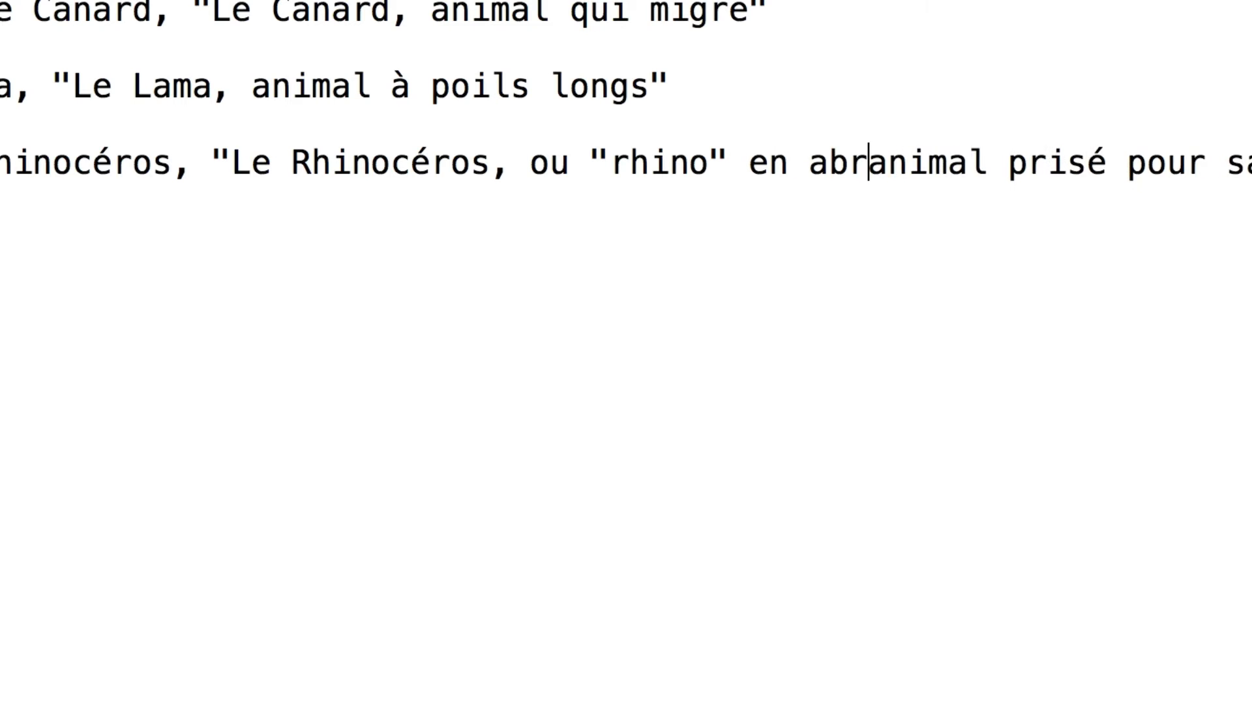
type(", ")
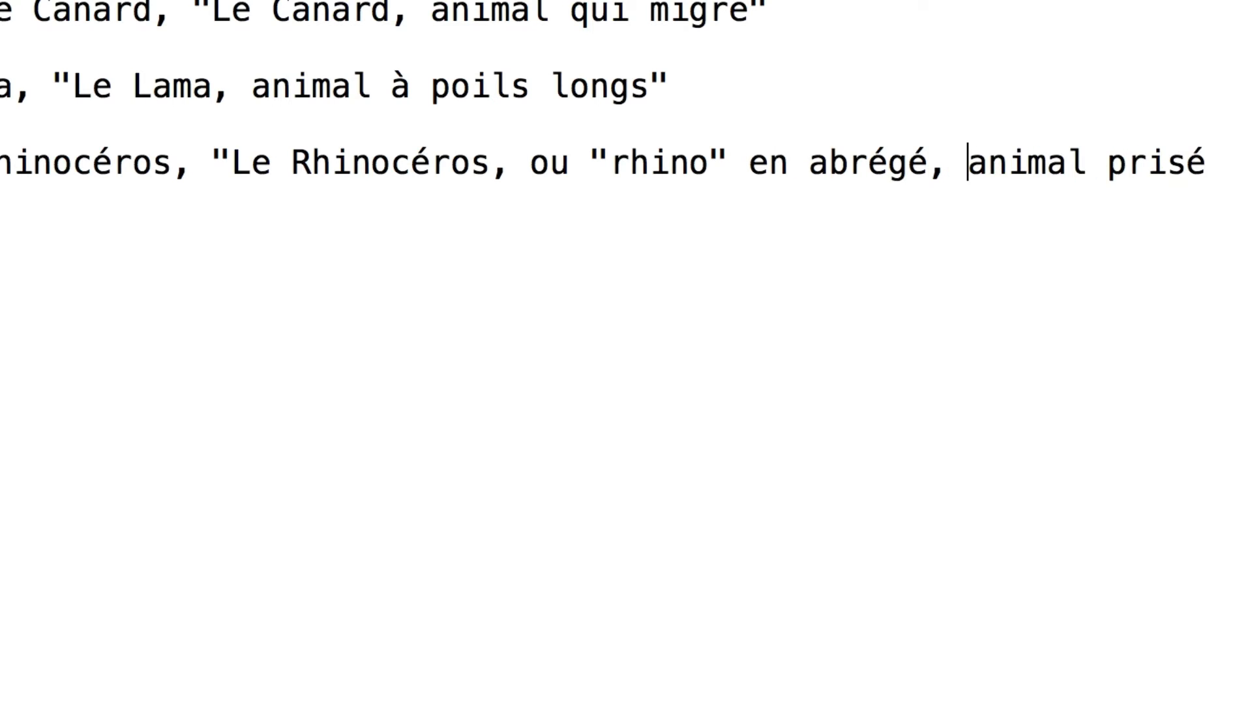
type("st une")
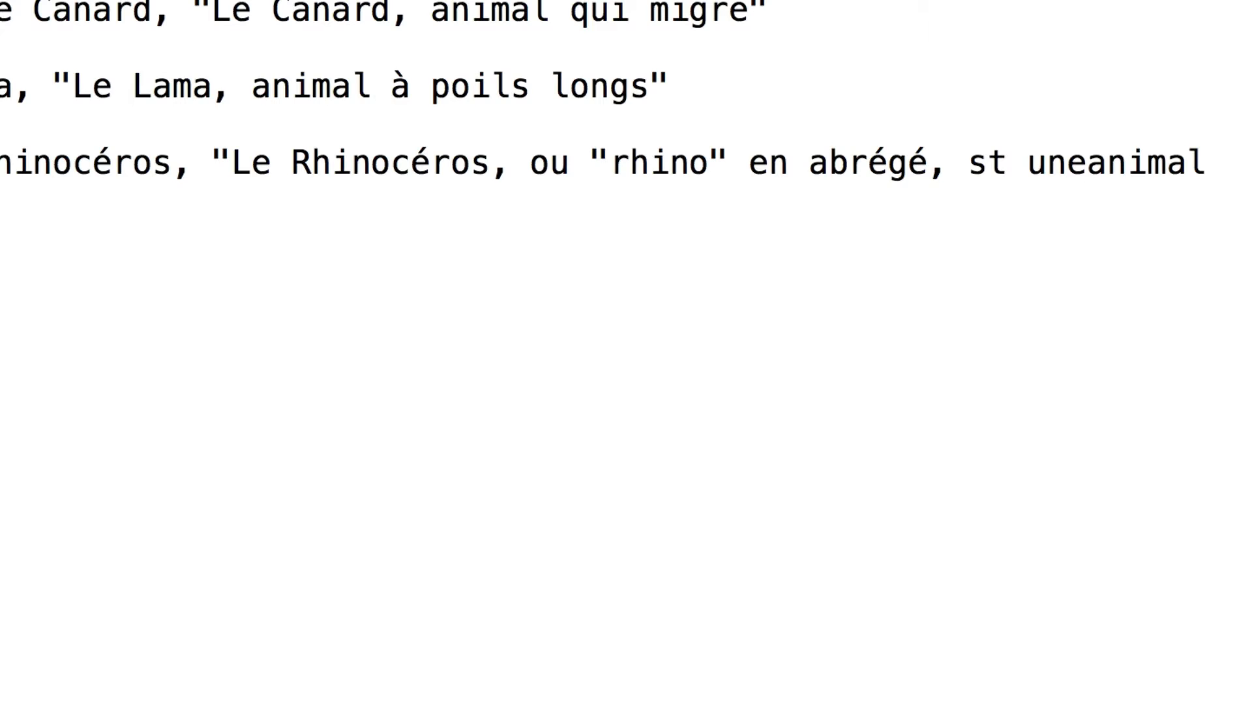
key("BackSpace")
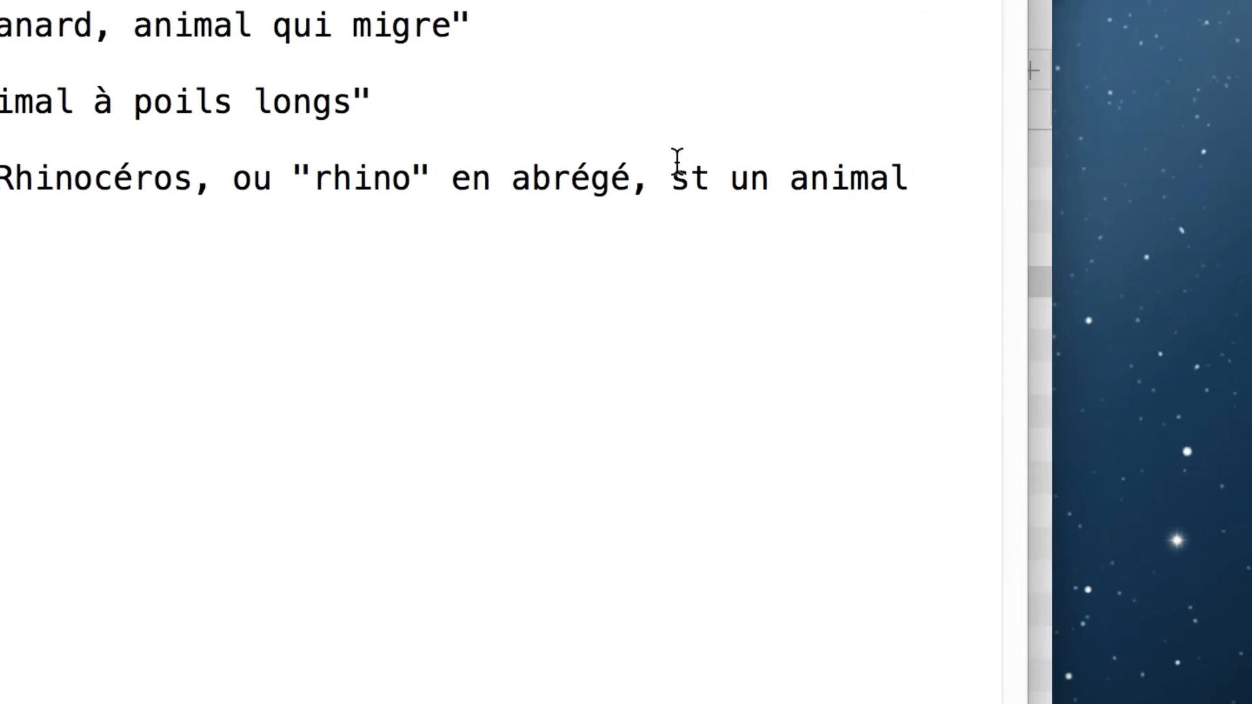
type("e")
- Examine the inner quotation marks around rhino and the outer quotation marks enclosing the Le Rhinocéros description
left_click(572, 177)
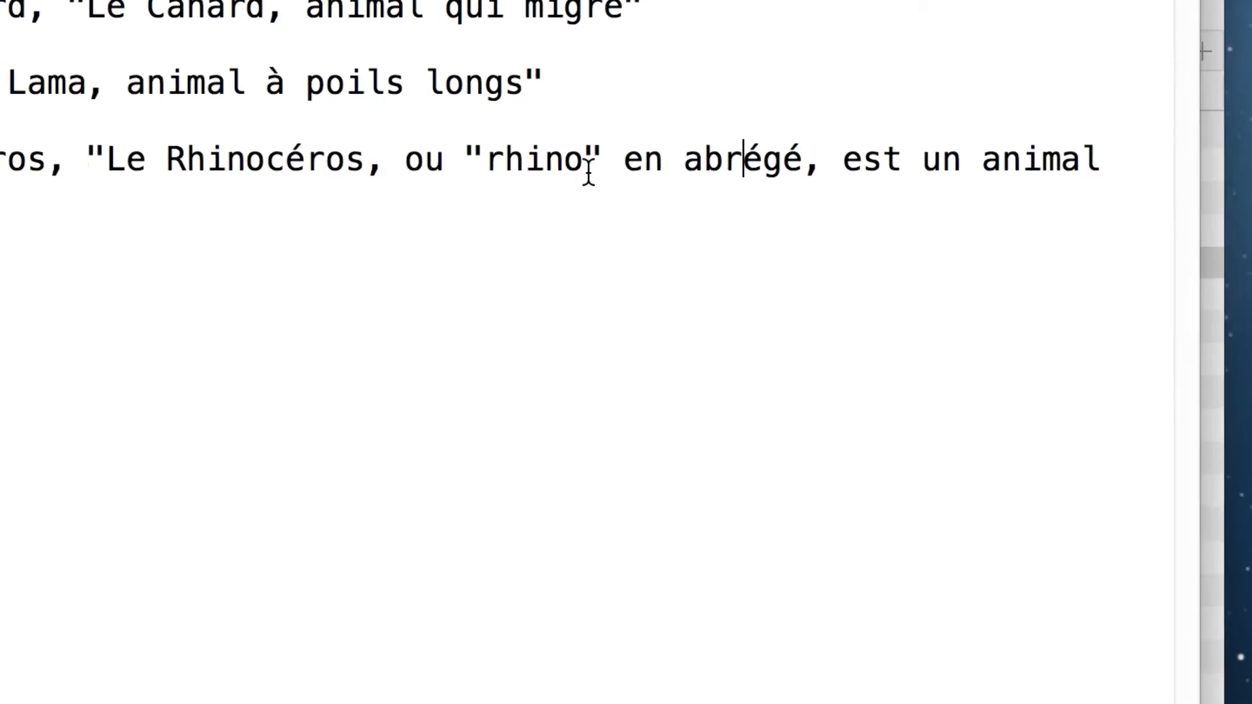
left_click_drag(462, 160, 593, 159)
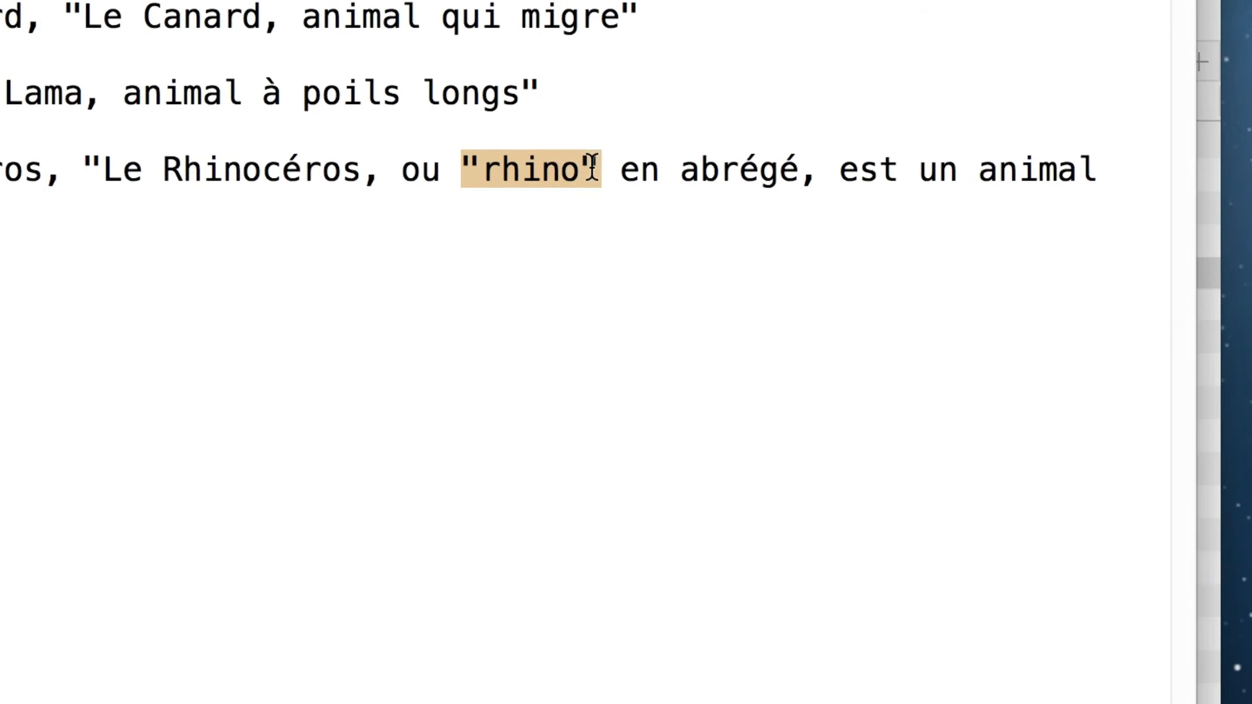
left_click_drag(103, 168, 83, 168)
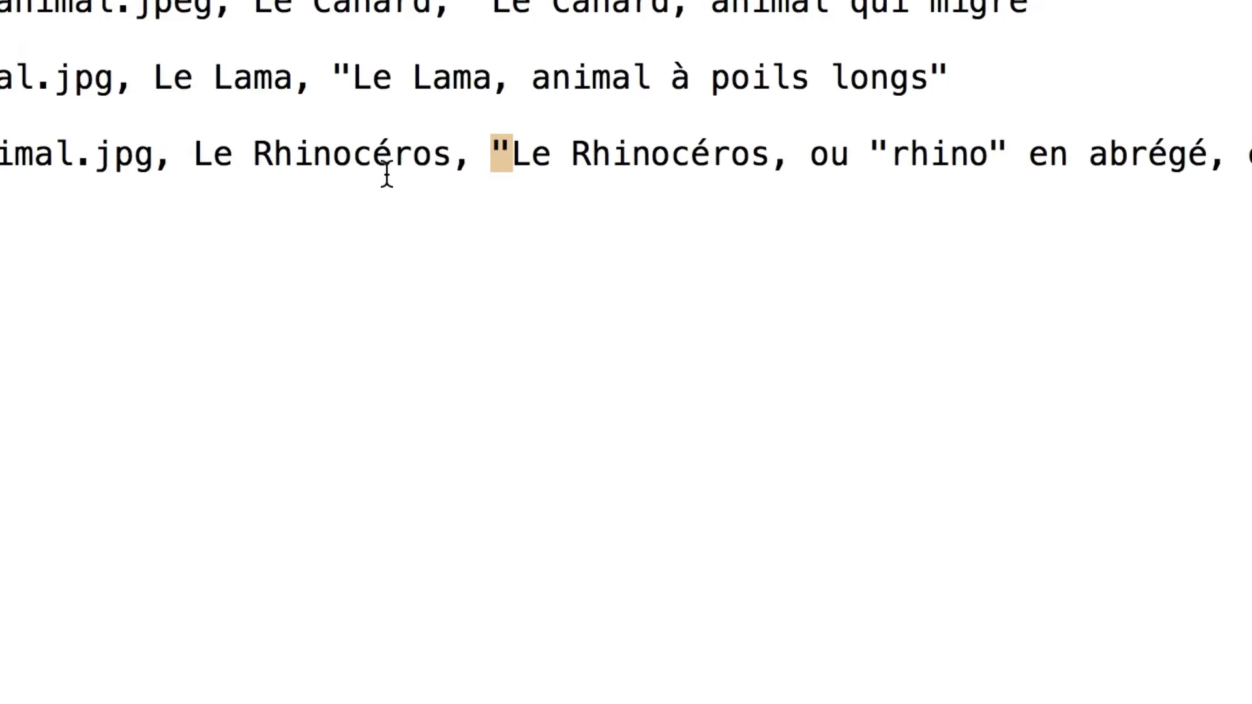
left_click_drag(0, 192, 0, 193)
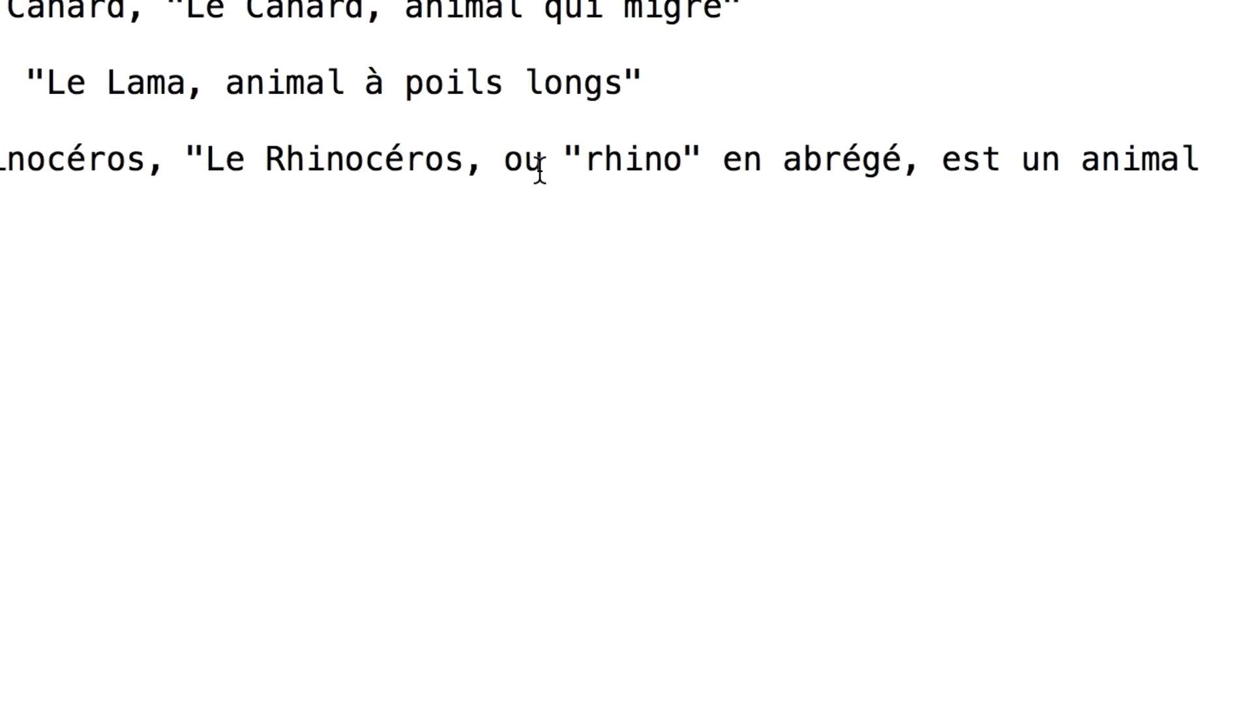
left_click_drag(1207, 124, 1251, 121)
left_click_drag(580, 168, 618, 167)
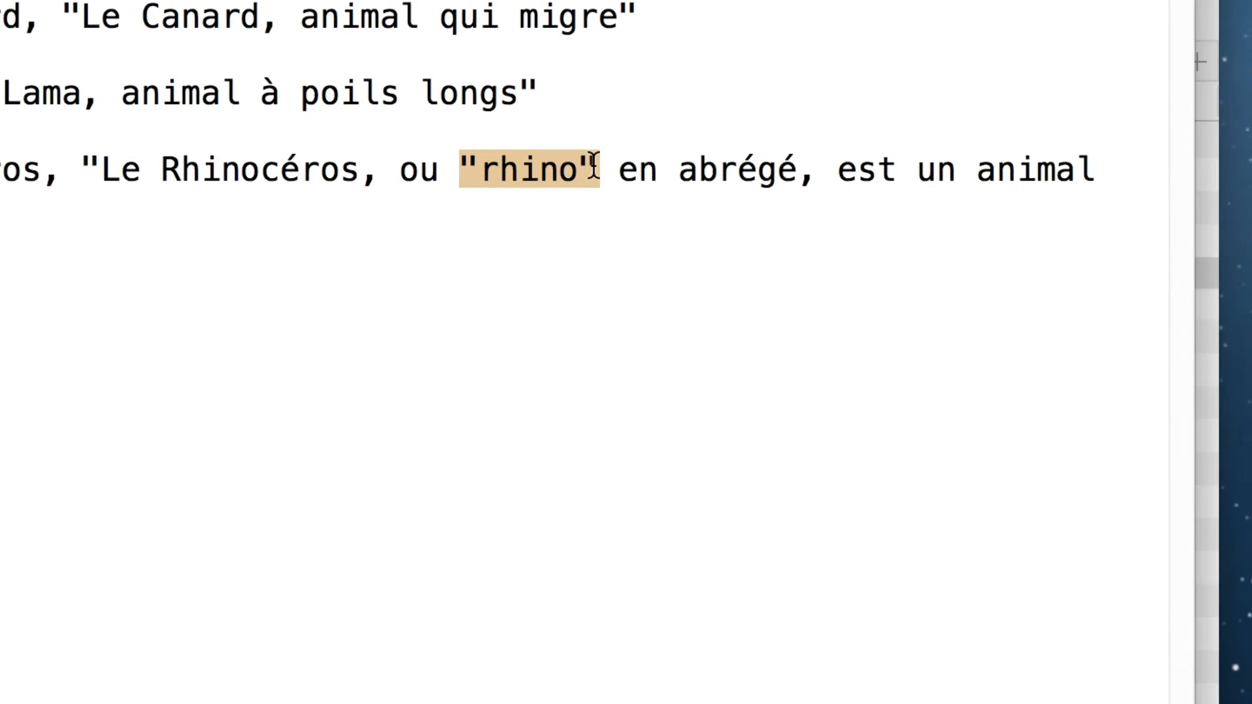
left_click(540, 169)
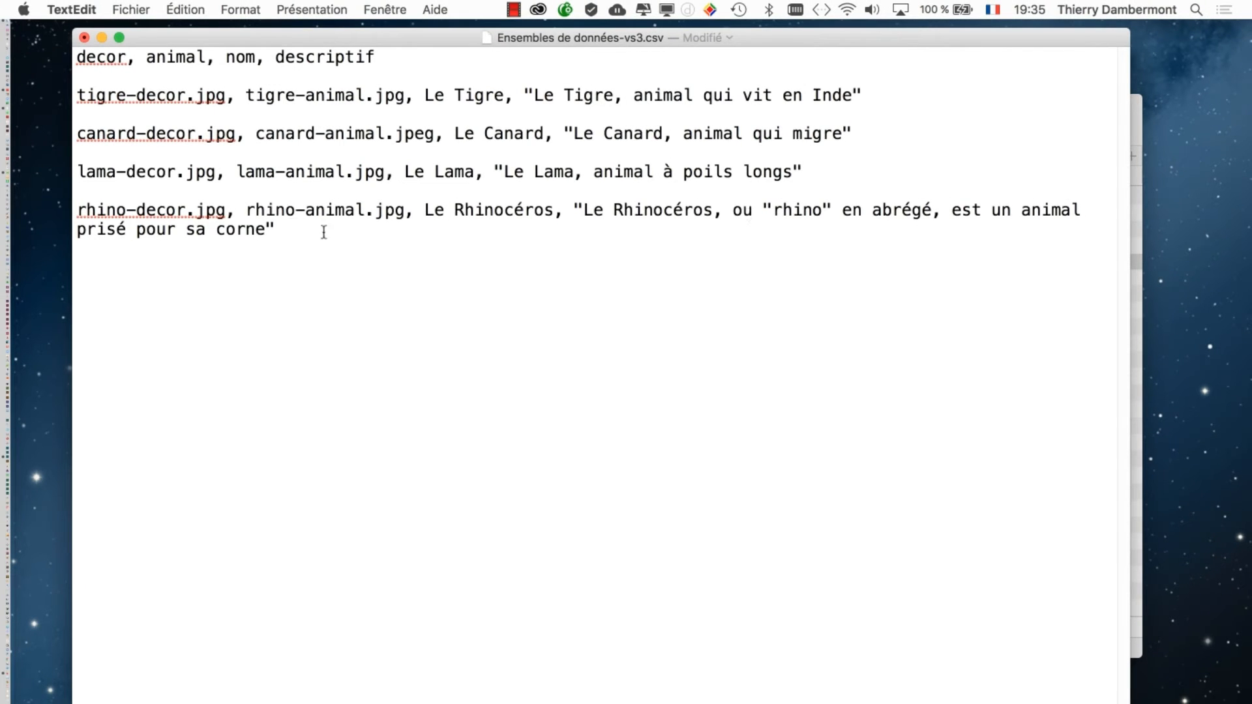
- Close the Finder window and place the CSV text window beside the card in variables-Exercice01-vs4.psd
left_click_drag(218, 30, 554, 258)
left_click(106, 103)
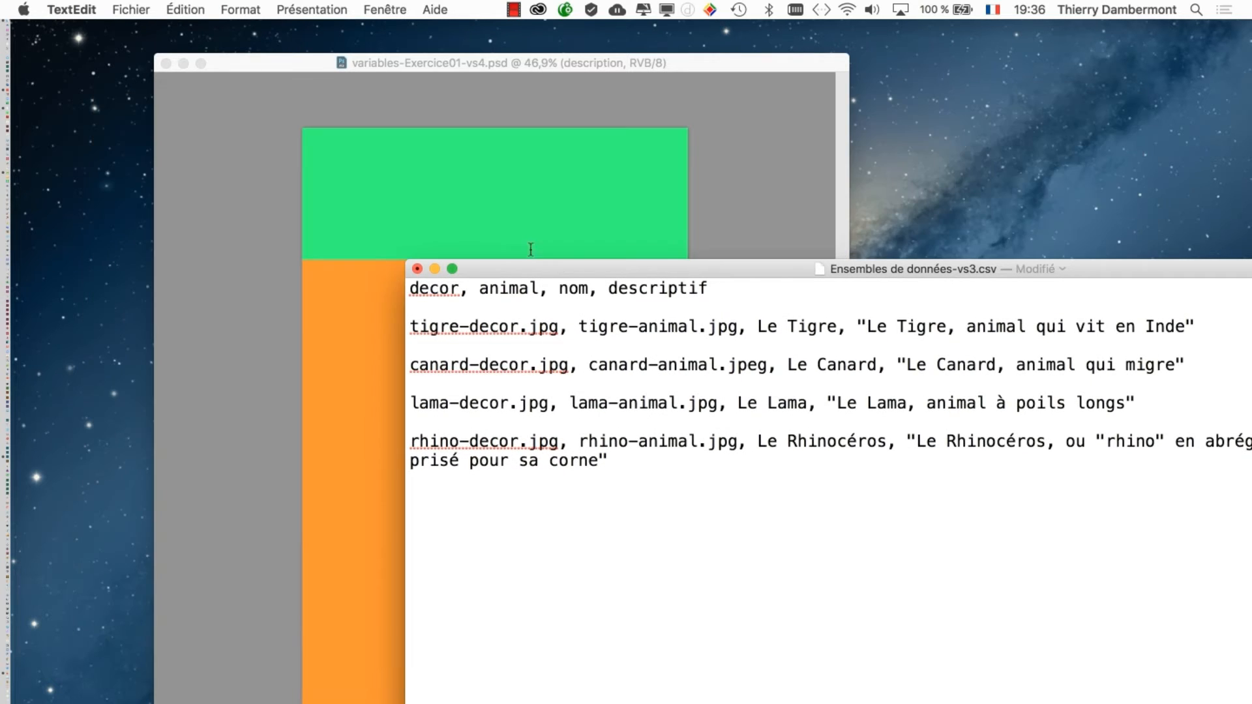
left_click(577, 61)
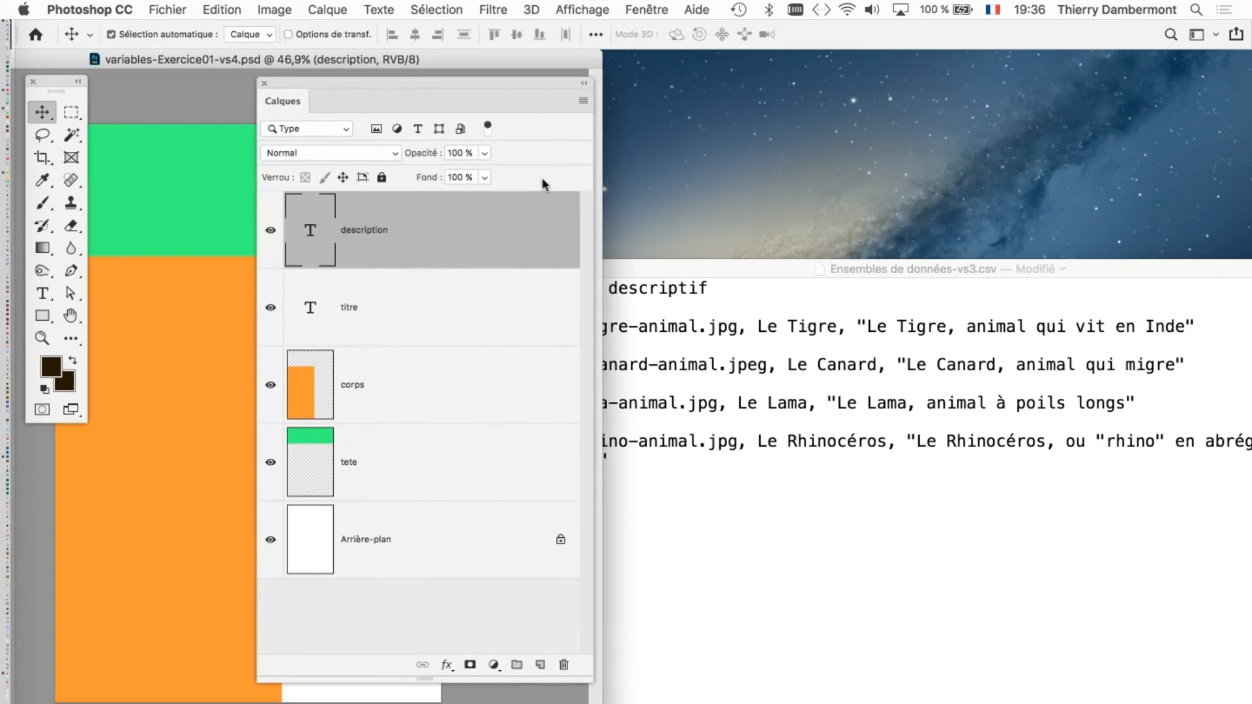
left_click(733, 265)
left_click_drag(639, 266, 711, 88)
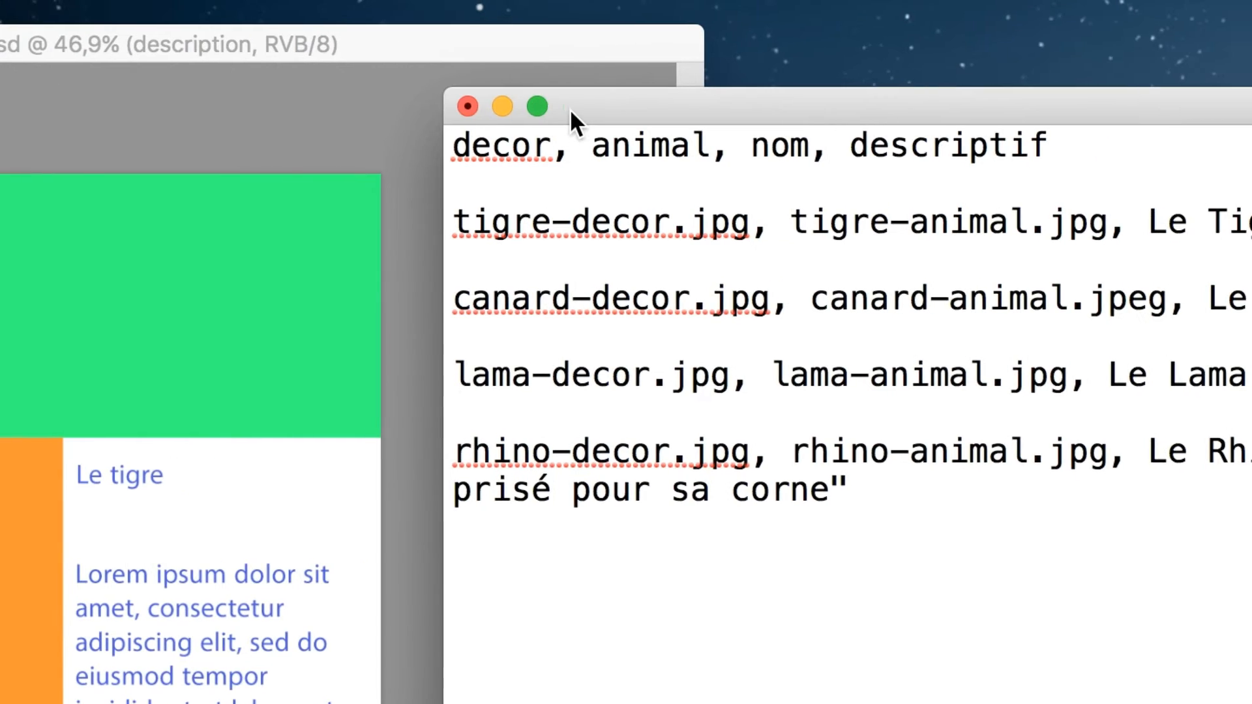
- Replace the first two column names in the CSV header line, decor and animal, with tete and corps
left_click_drag(715, 97, 810, 135)
left_click(643, 124)
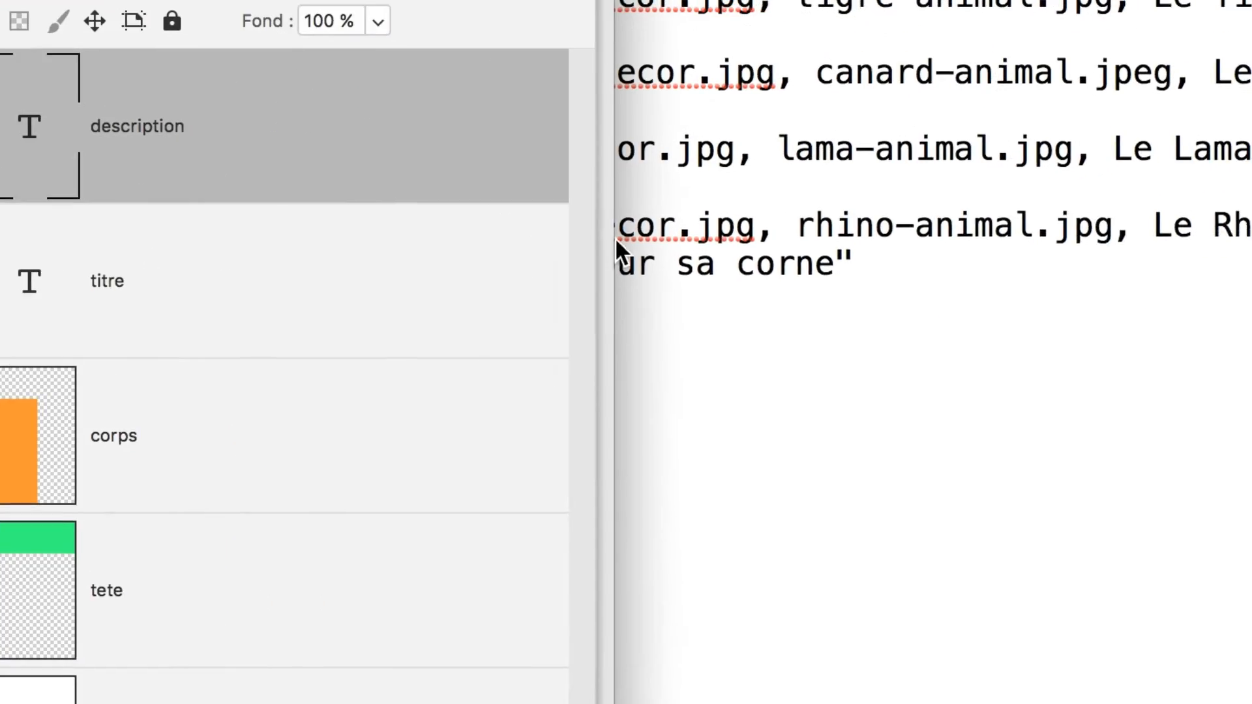
left_click(776, 104)
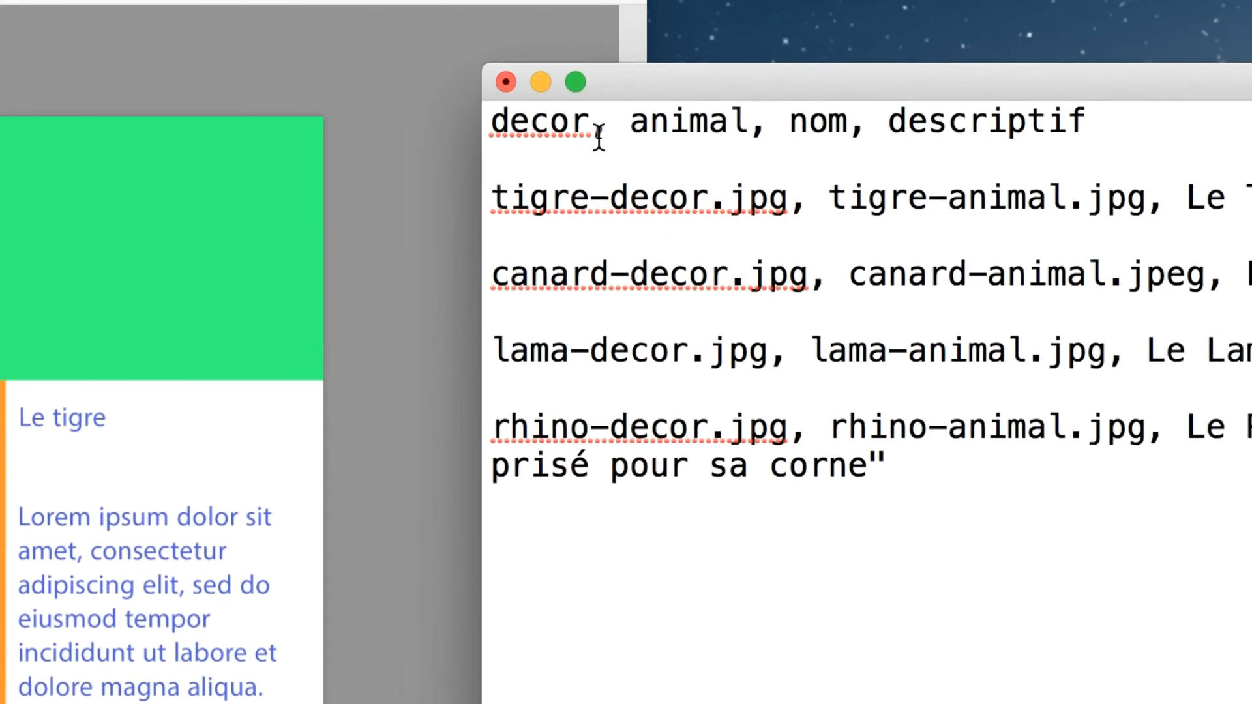
double_click(503, 120)
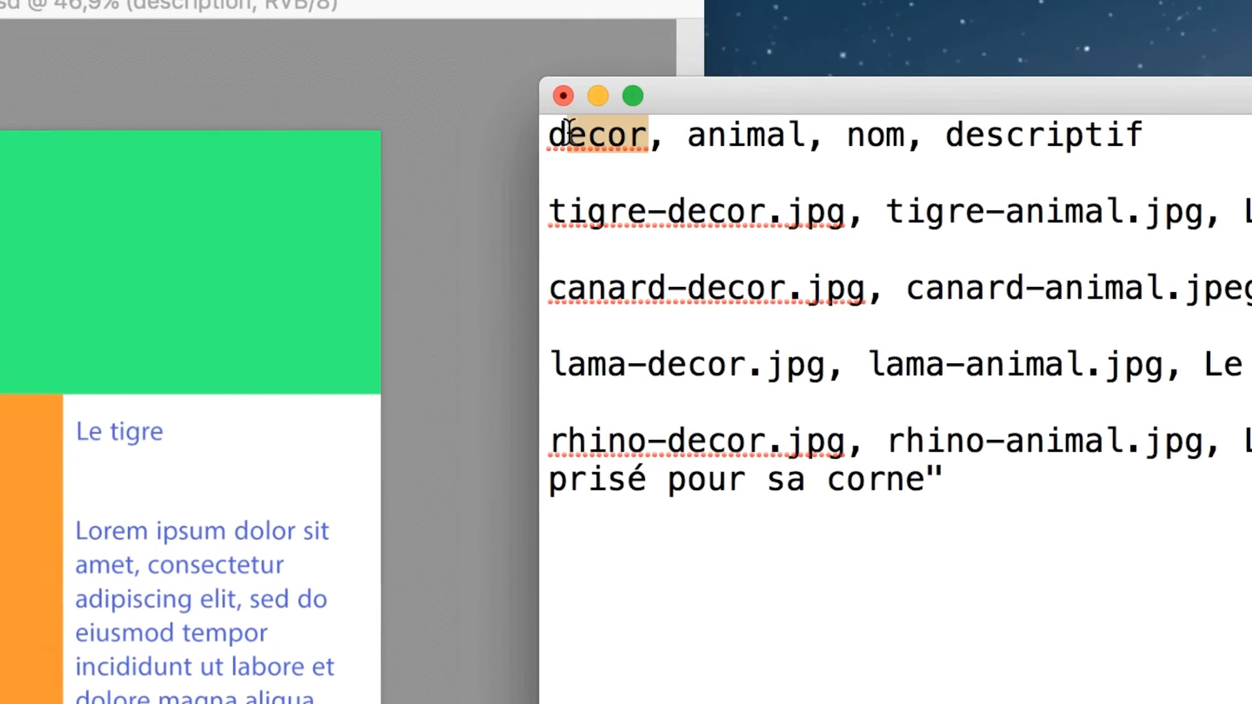
type("tete")
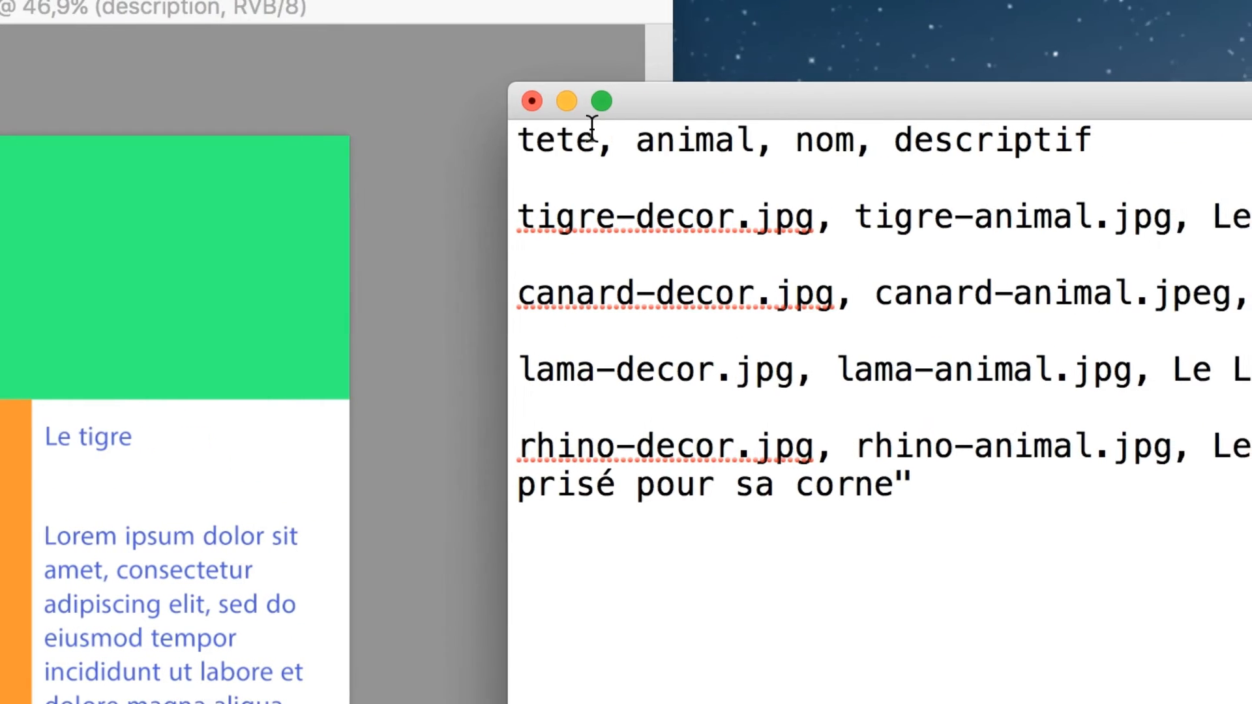
double_click(723, 143)
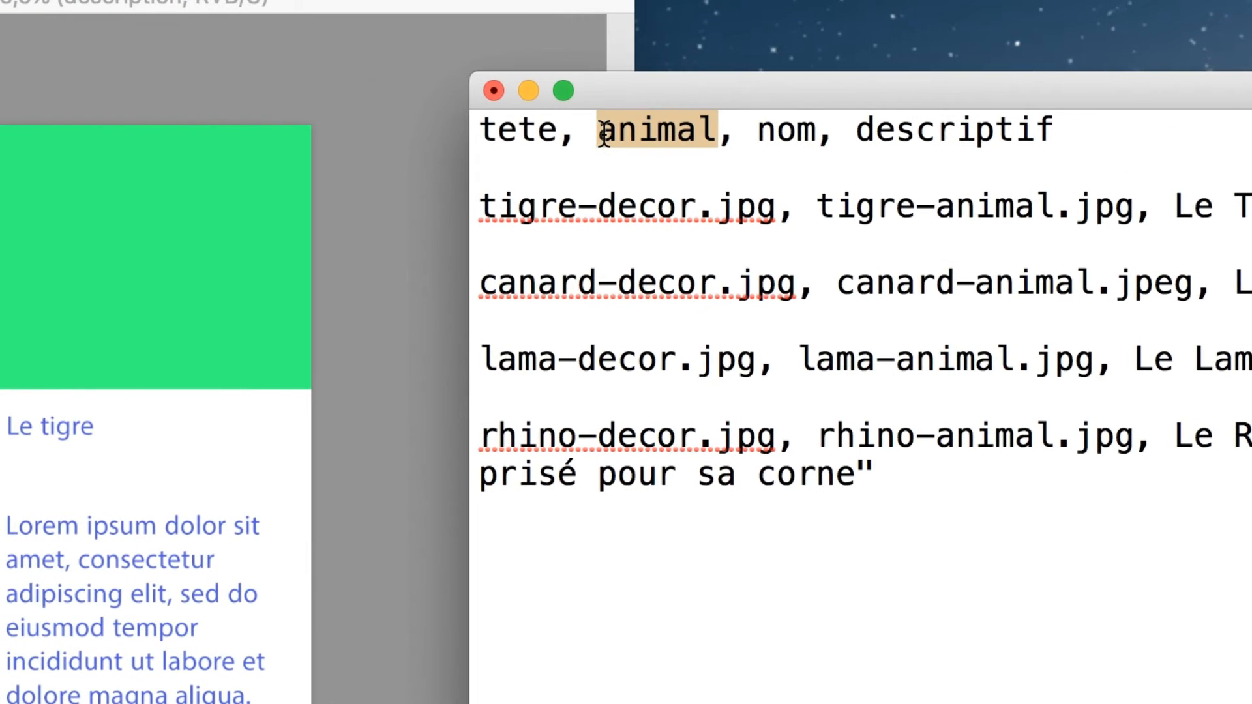
type("corps")
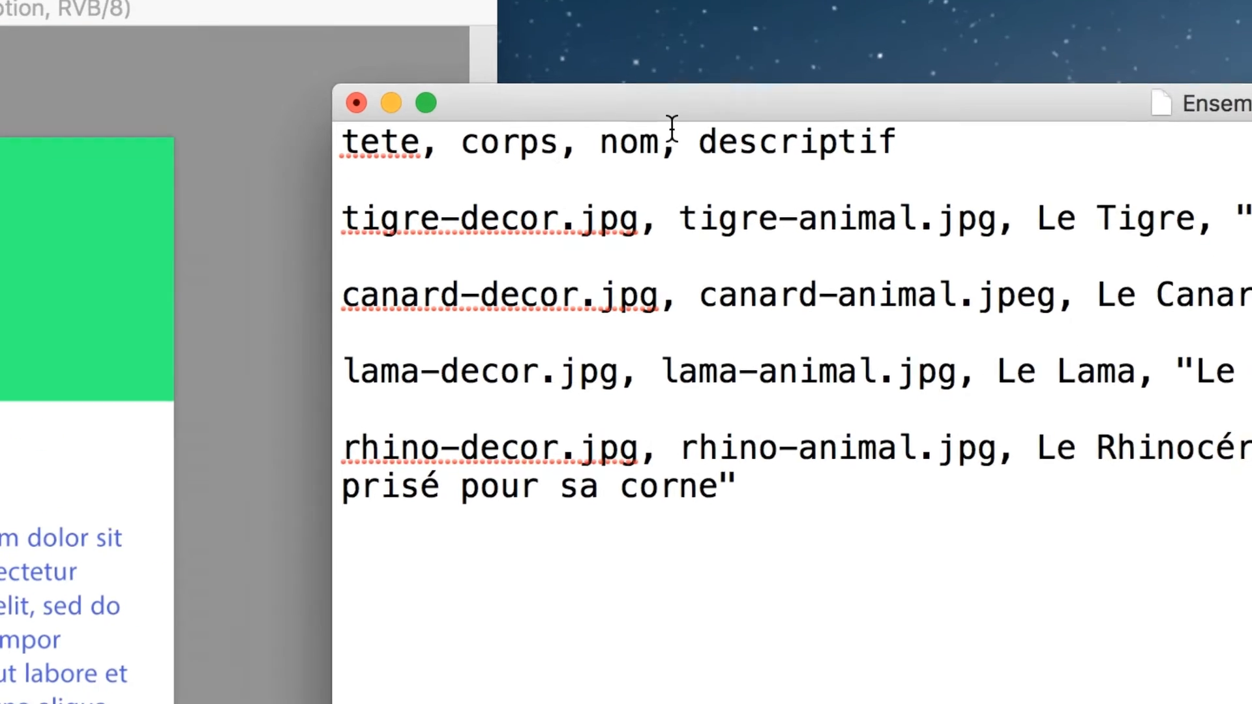
- Rename the third and fourth columns of the CSV header line to titre and description
left_click_drag(799, 131, 779, 133)
left_click_drag(662, 134, 622, 133)
type("titre")
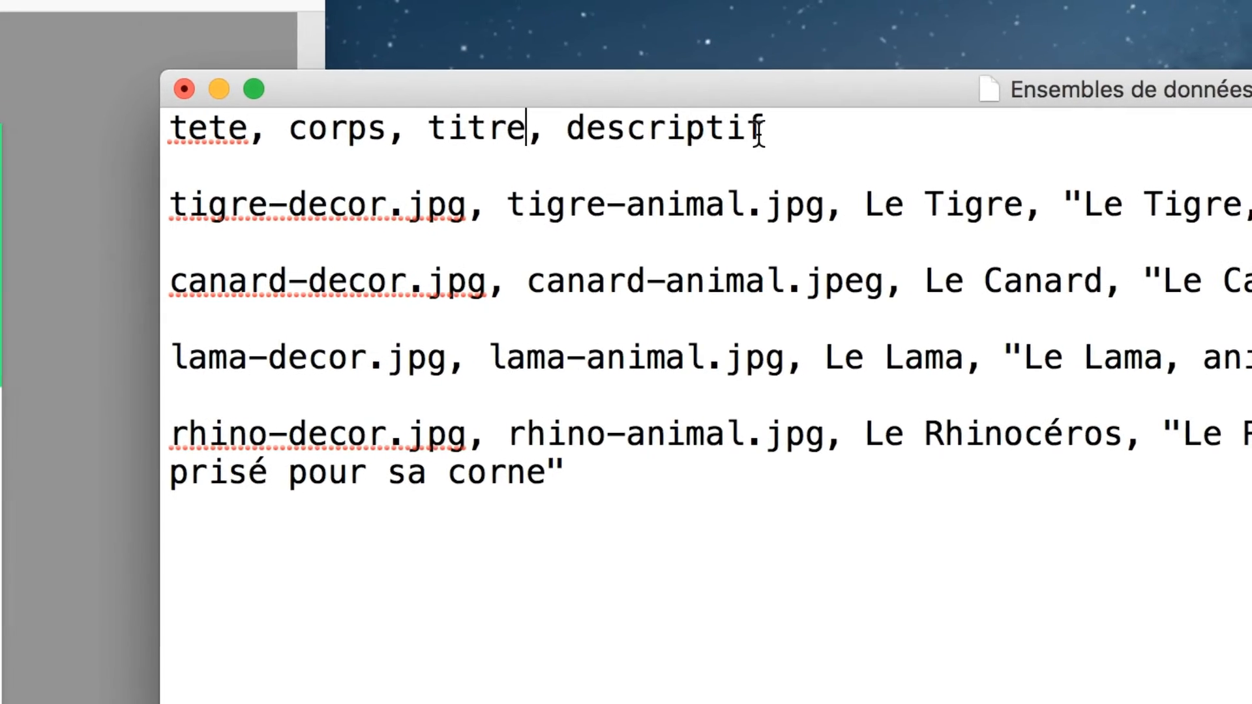
left_click_drag(986, 132, 972, 133)
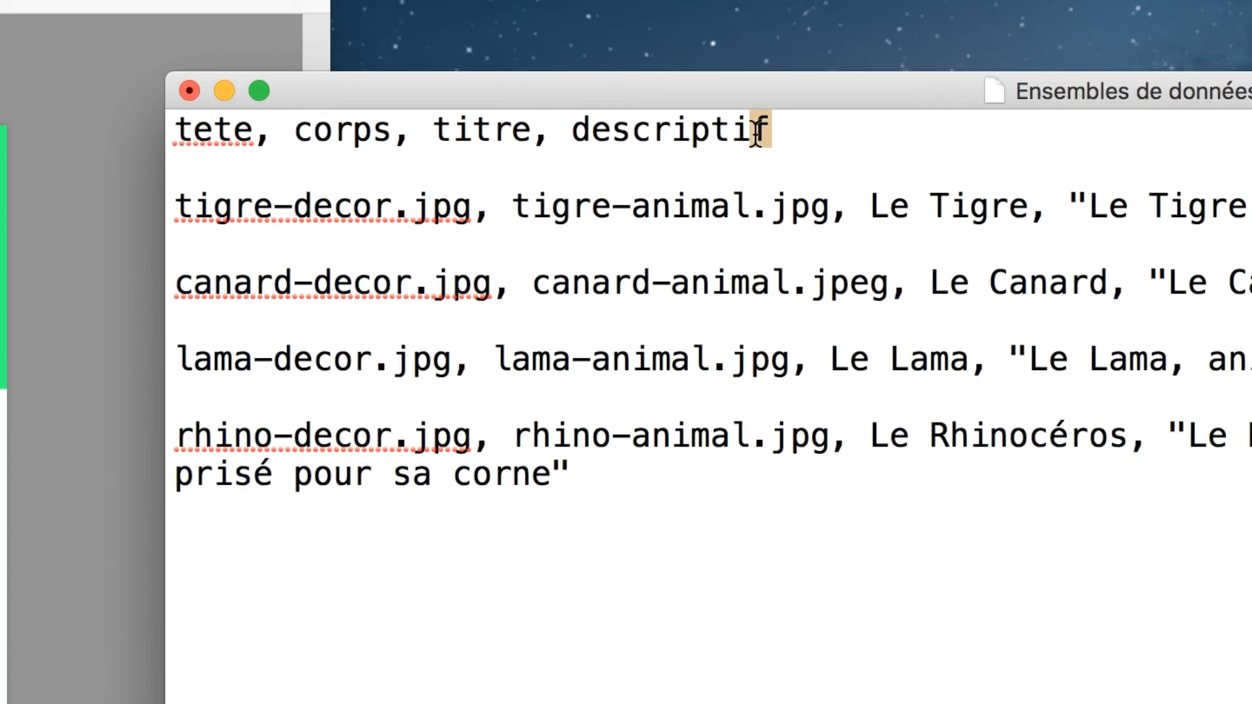
type("on")
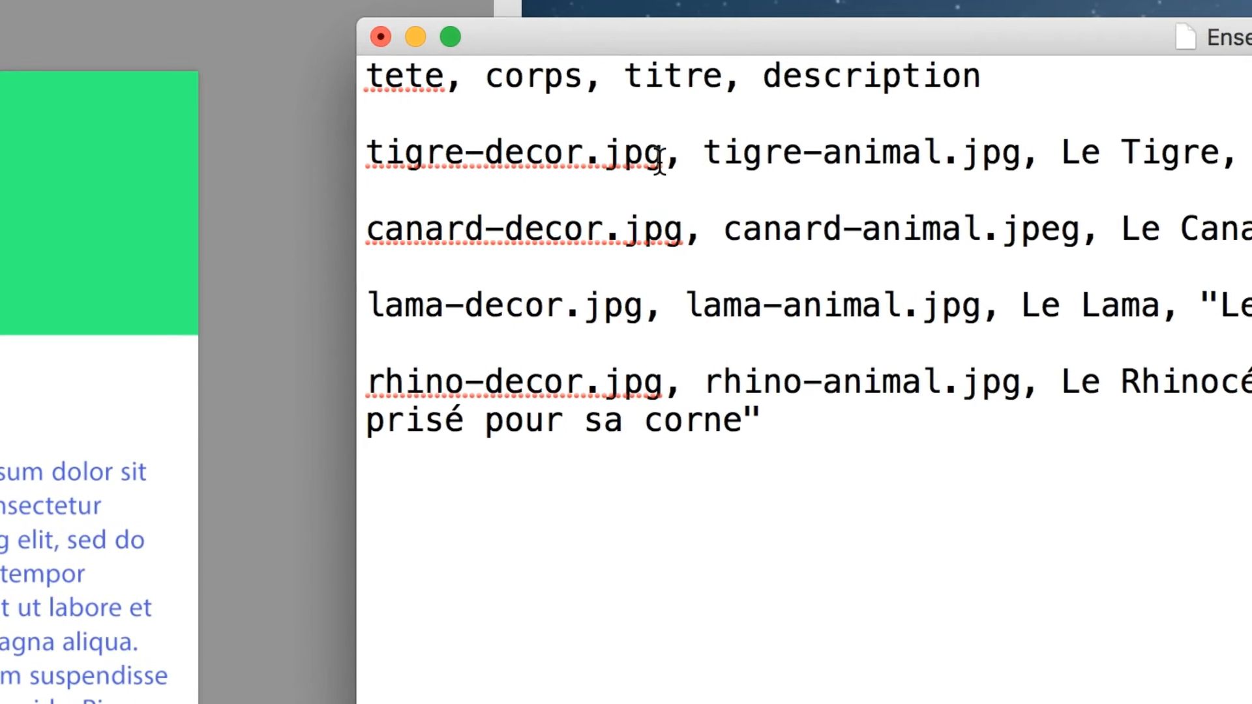
- Examine the tiger data line, comparing its image file names and texts with the column names in the header
left_click_drag(660, 160, 366, 157)
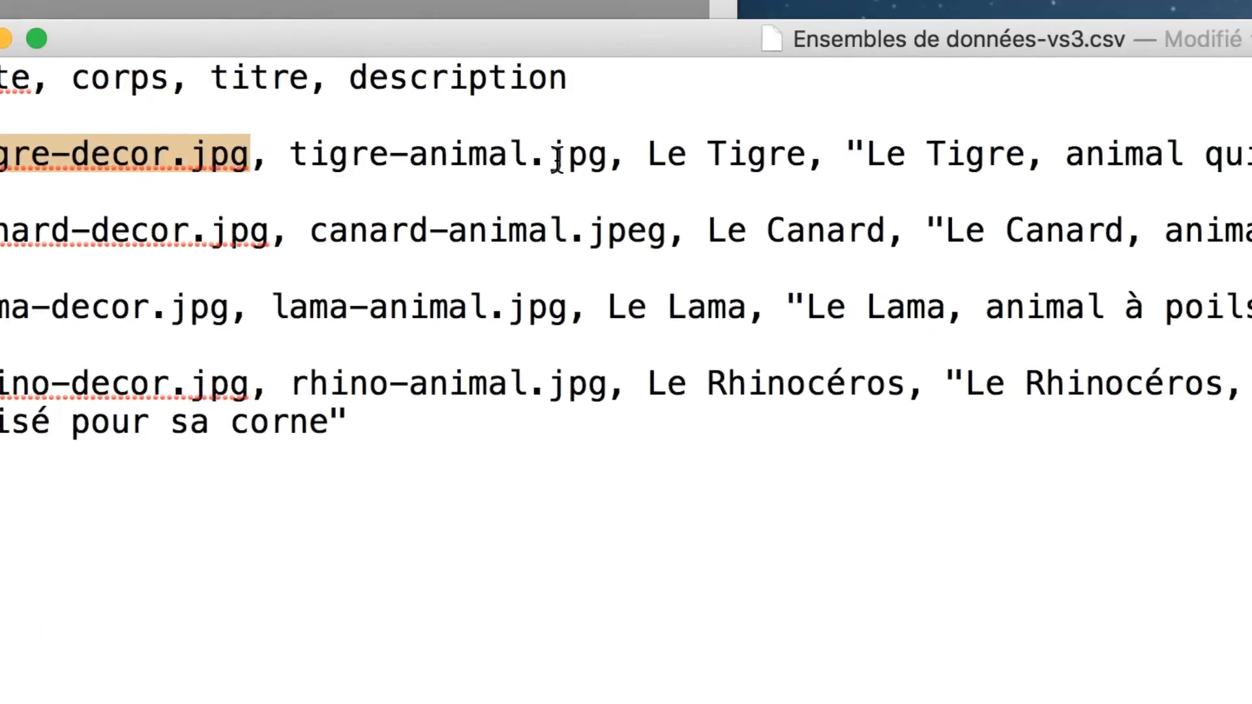
left_click_drag(903, 154, 322, 159)
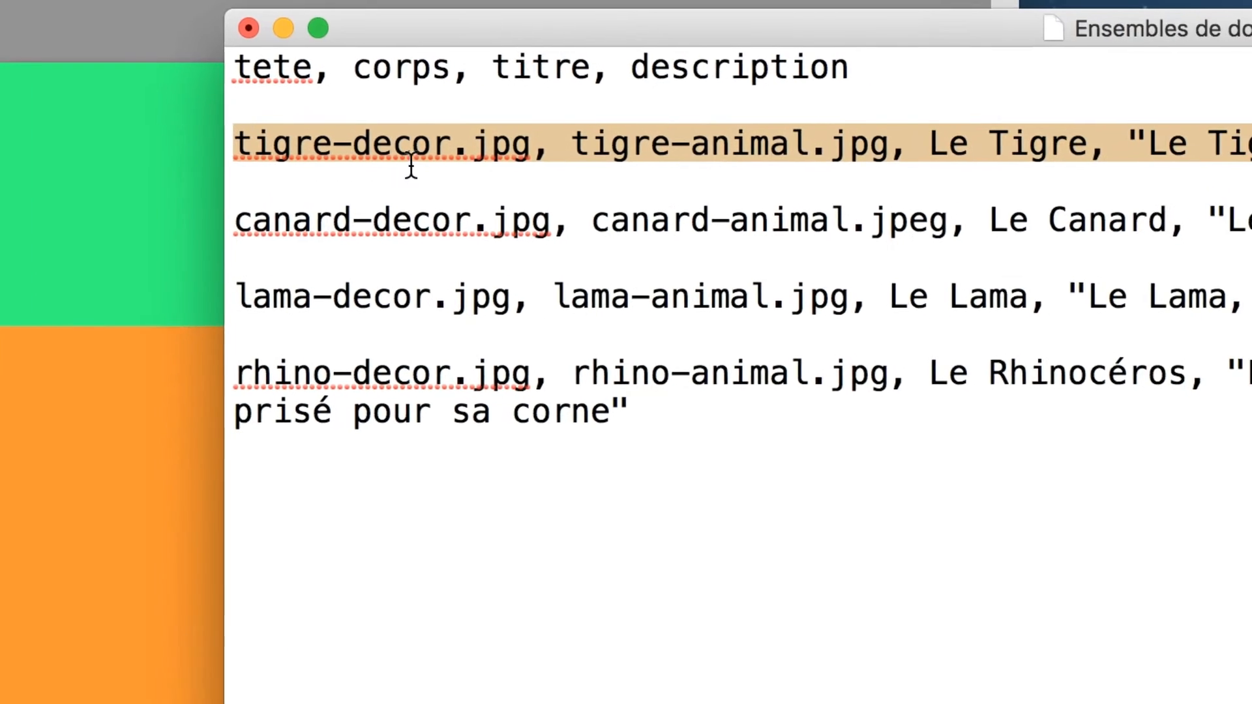
left_click(499, 159)
left_click_drag(498, 158, 166, 154)
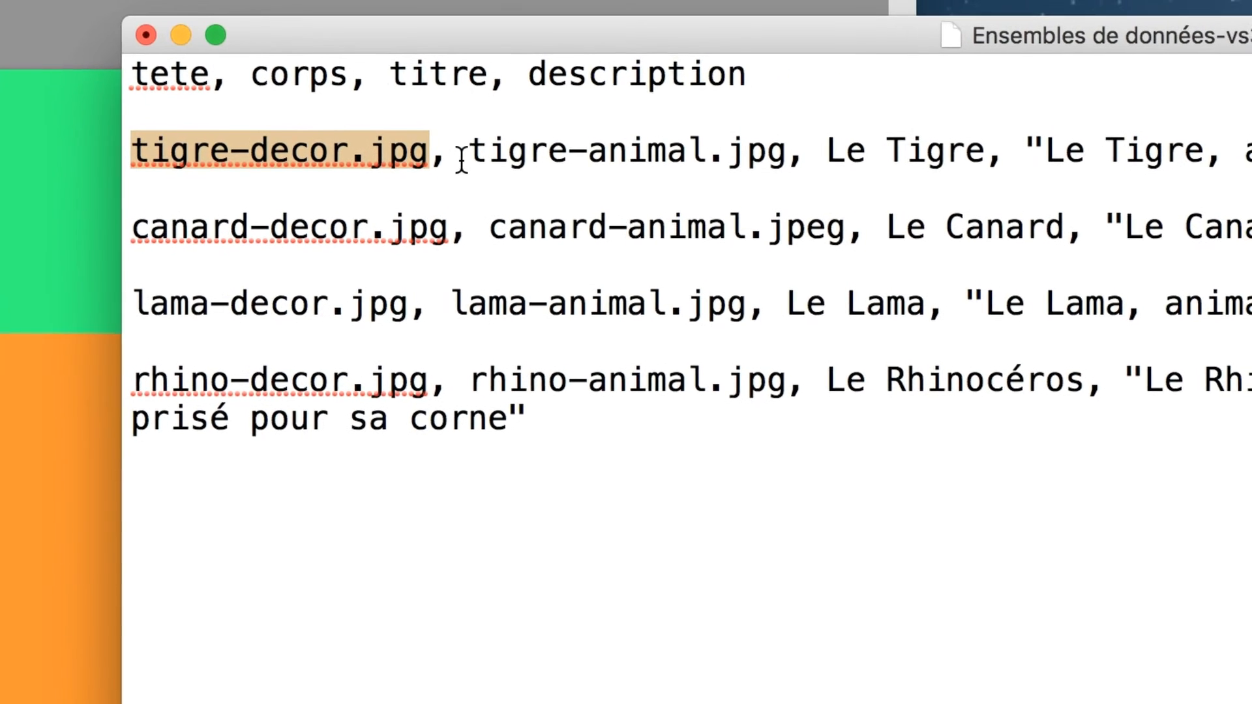
- Review the tiger row's image file names, title and quoted description, and the animal rows below it in the CSV
left_click_drag(467, 159, 771, 158)
left_click_drag(585, 158, 729, 158)
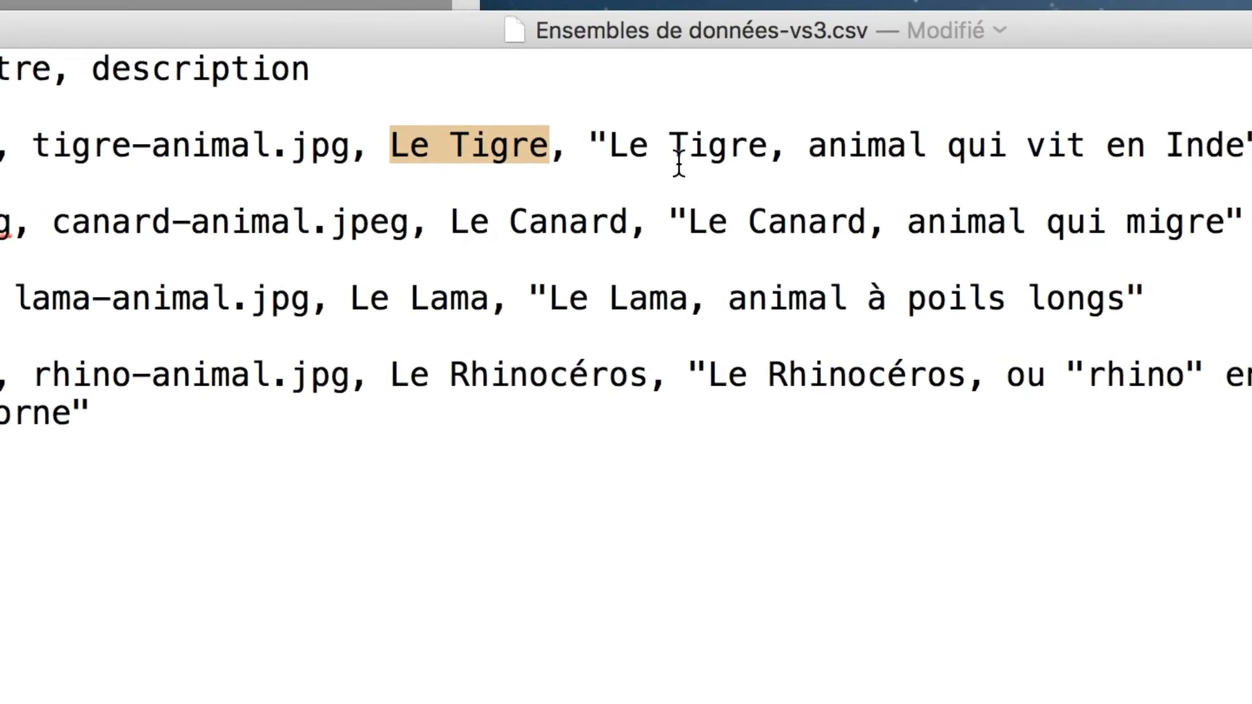
left_click_drag(609, 151, 866, 154)
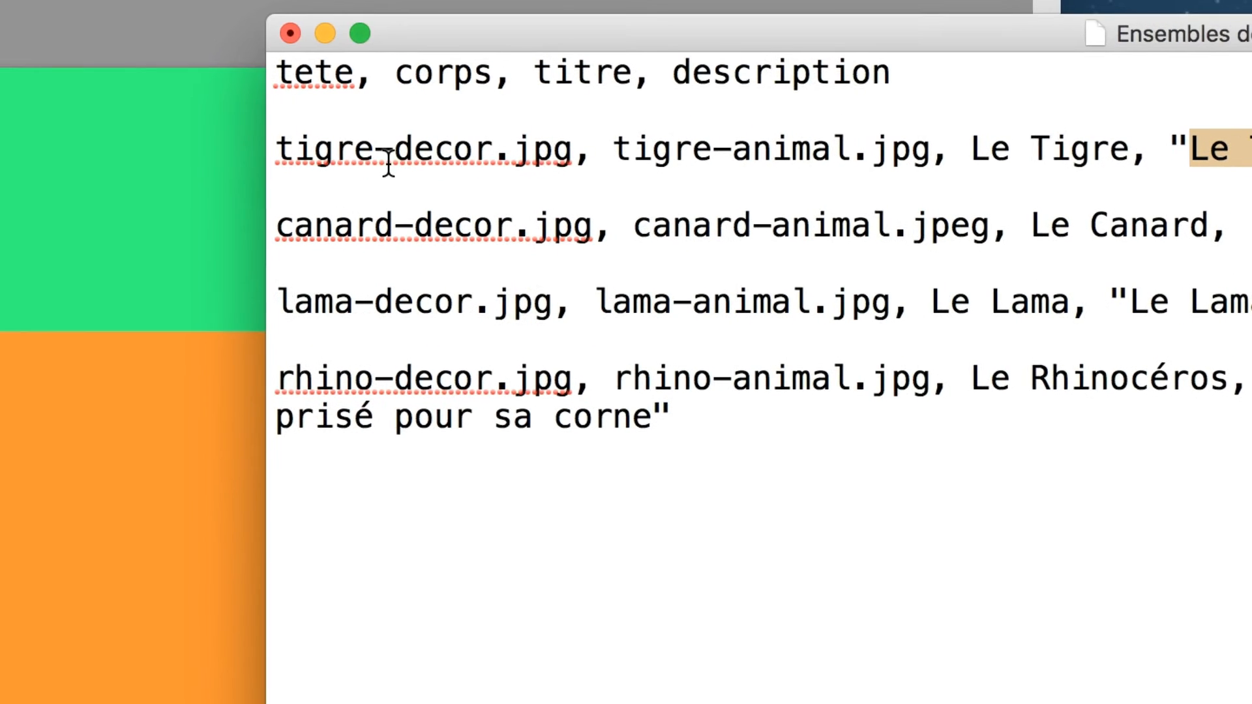
left_click_drag(385, 164, 491, 246)
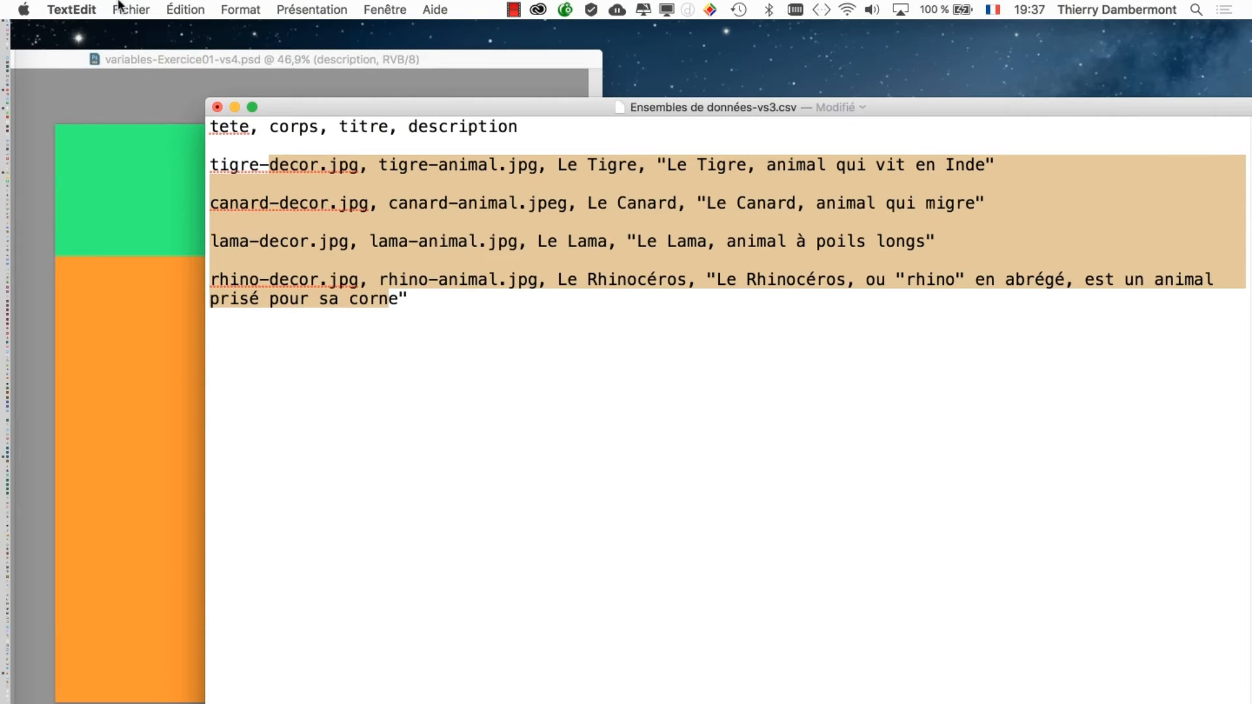
- Save the changes to the CSV data-set file
left_click(127, 9)
left_click(186, 104)
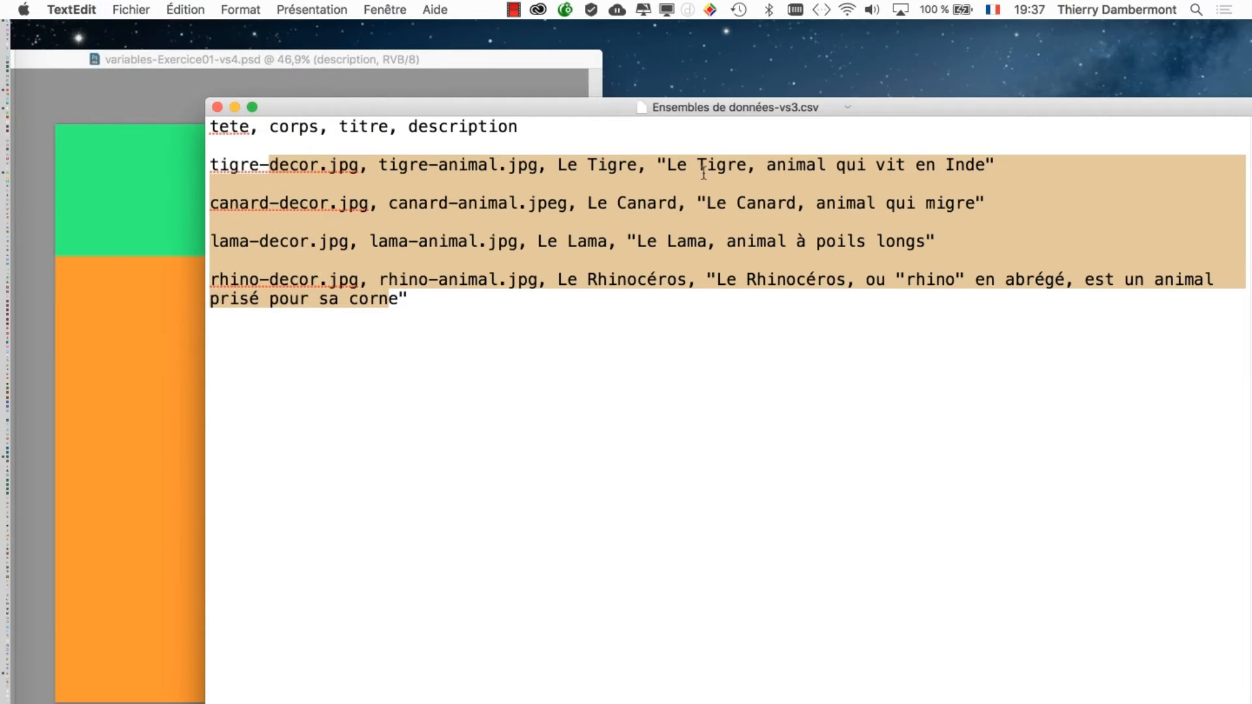
left_click_drag(519, 135, 477, 72)
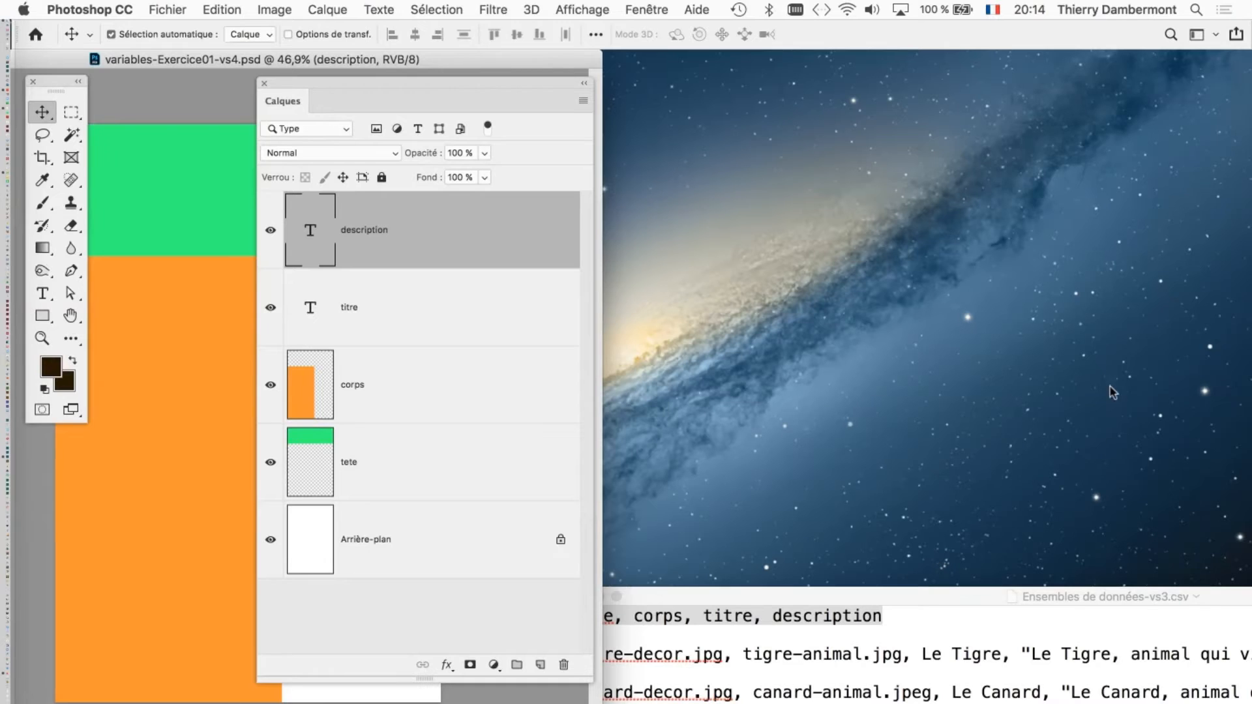
- Bring the CSV window forward to review its animal rows, set it aside, and return to the Photoshop document
left_click(931, 596)
left_click_drag(932, 596, 529, 89)
left_click_drag(206, 146, 447, 279)
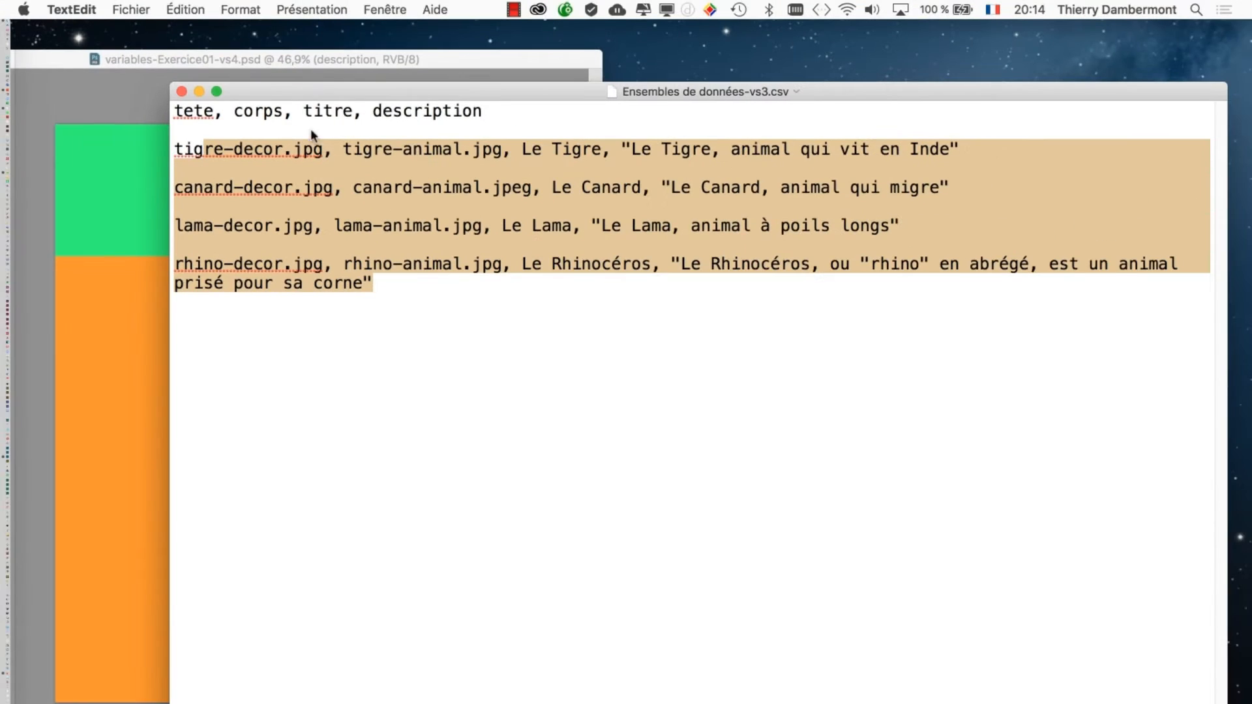
left_click_drag(299, 90, 796, 253)
left_click(391, 57)
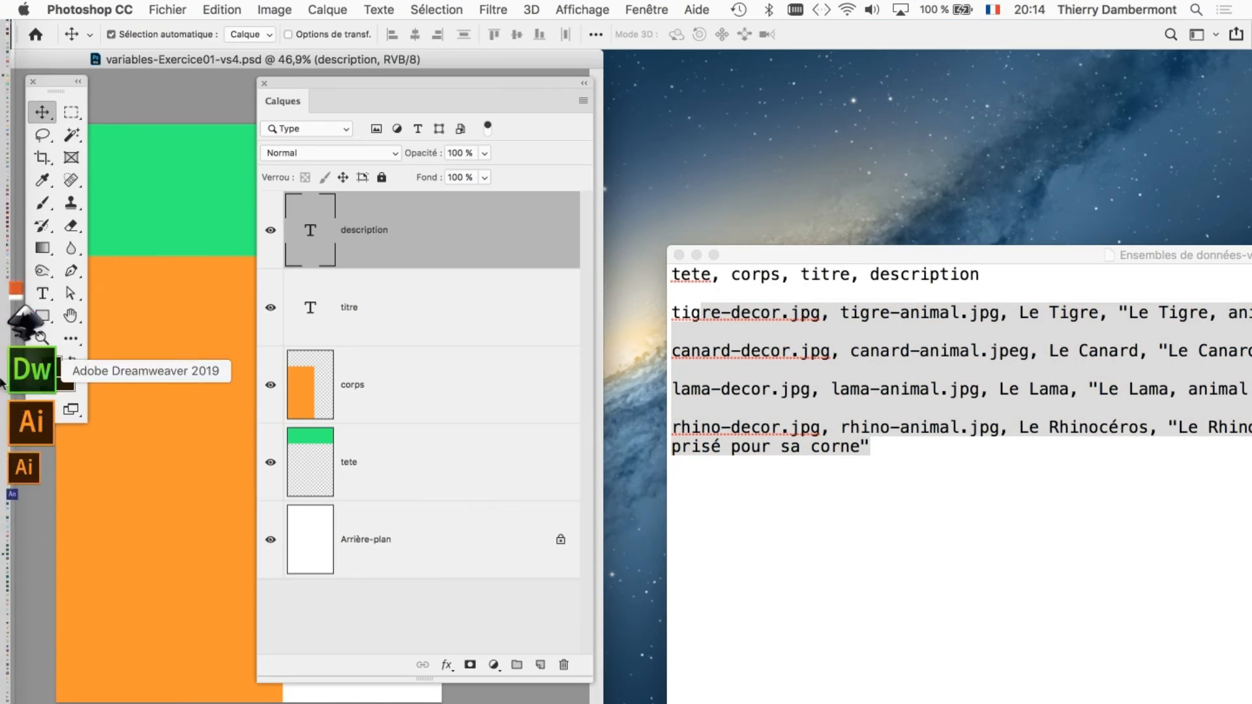
- Switch to Firefox, open Bing and search its images for "head tiger"
left_click(19, 662)
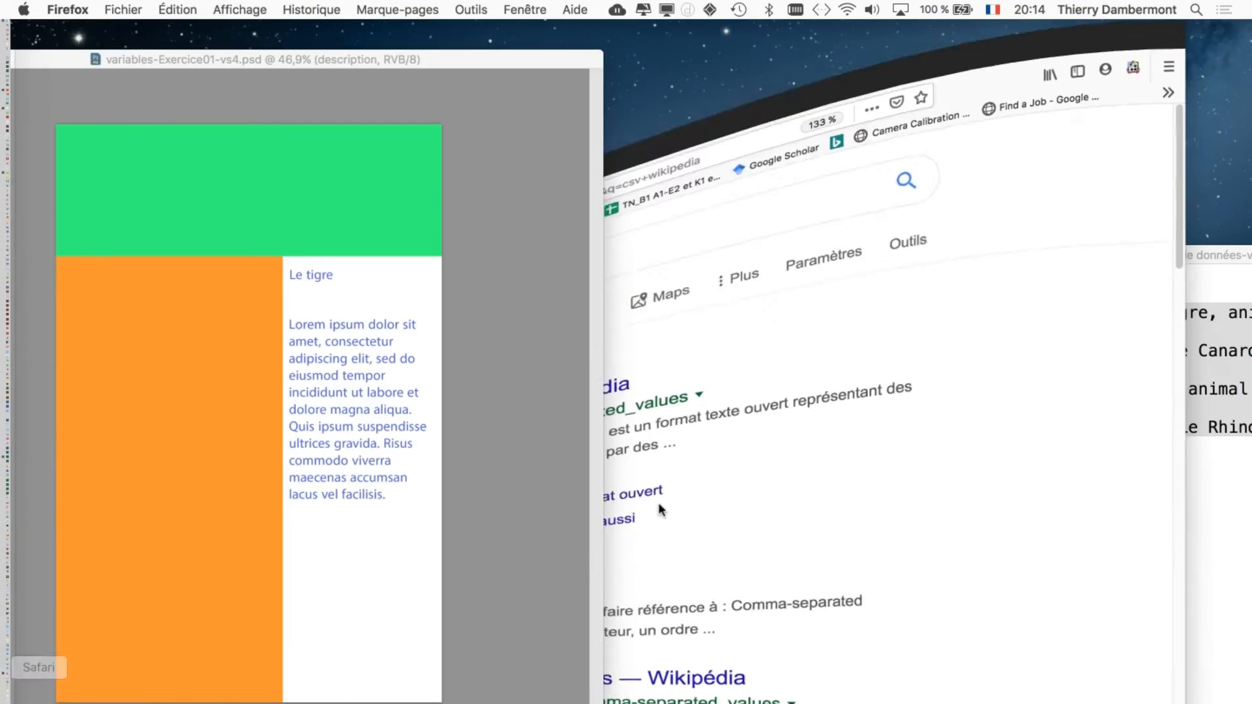
left_click(823, 93)
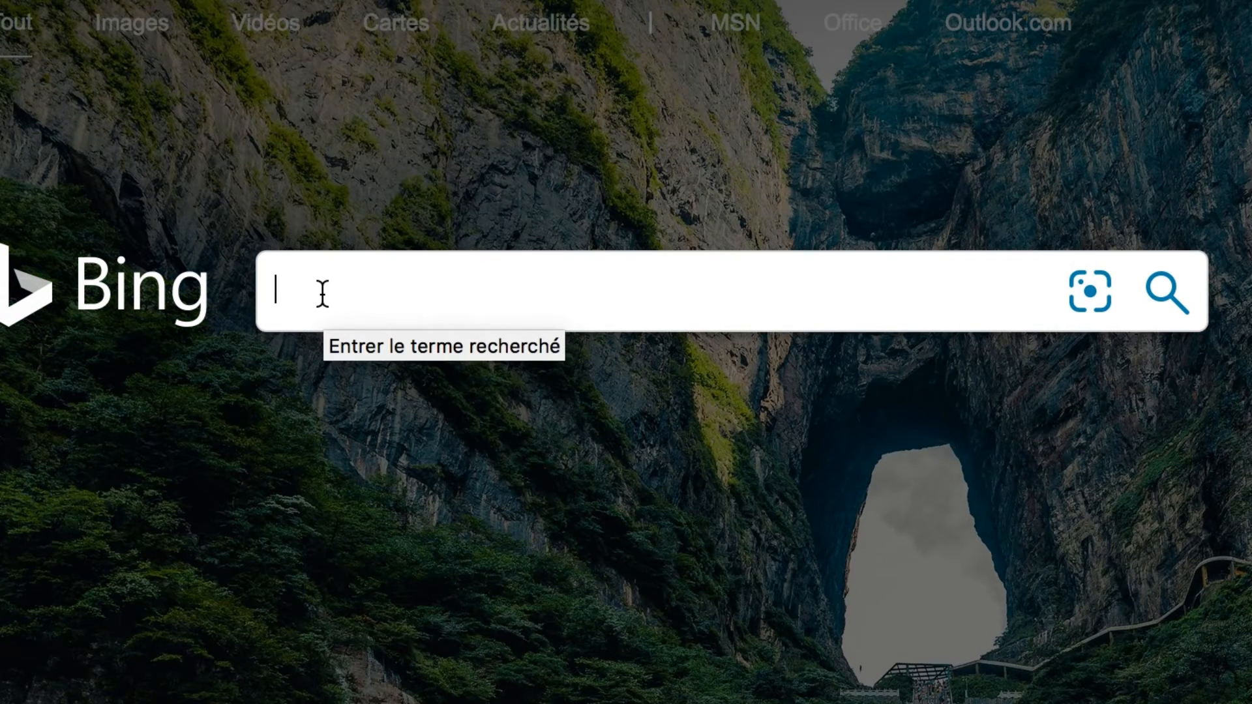
type("head tiger")
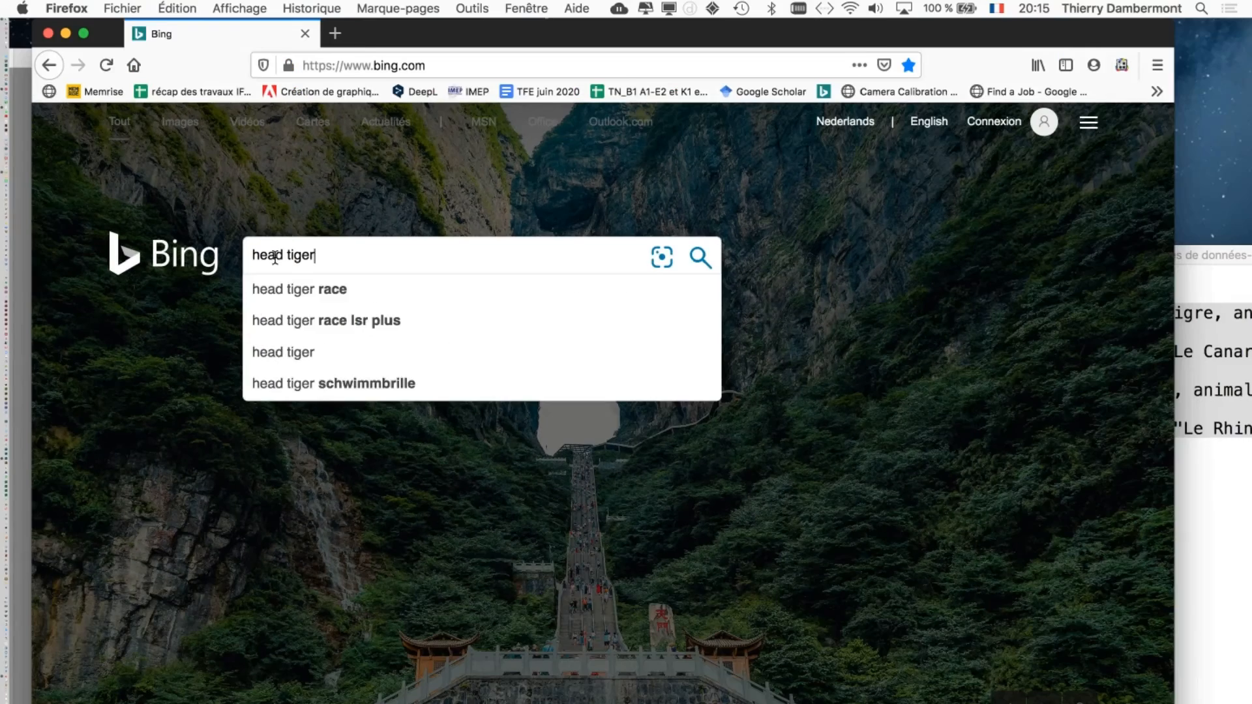
key("Return")
left_click(216, 192)
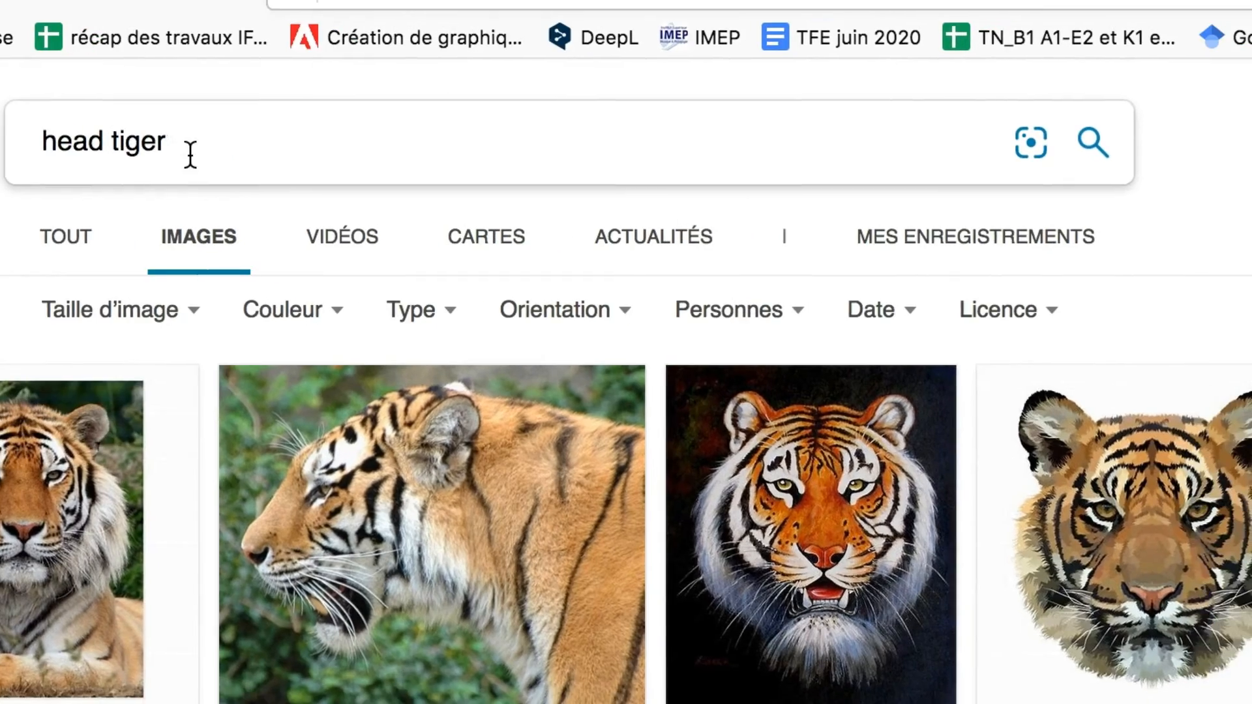
- Filter the tiger image results by size to Très grand format
left_click_drag(275, 138, 122, 125)
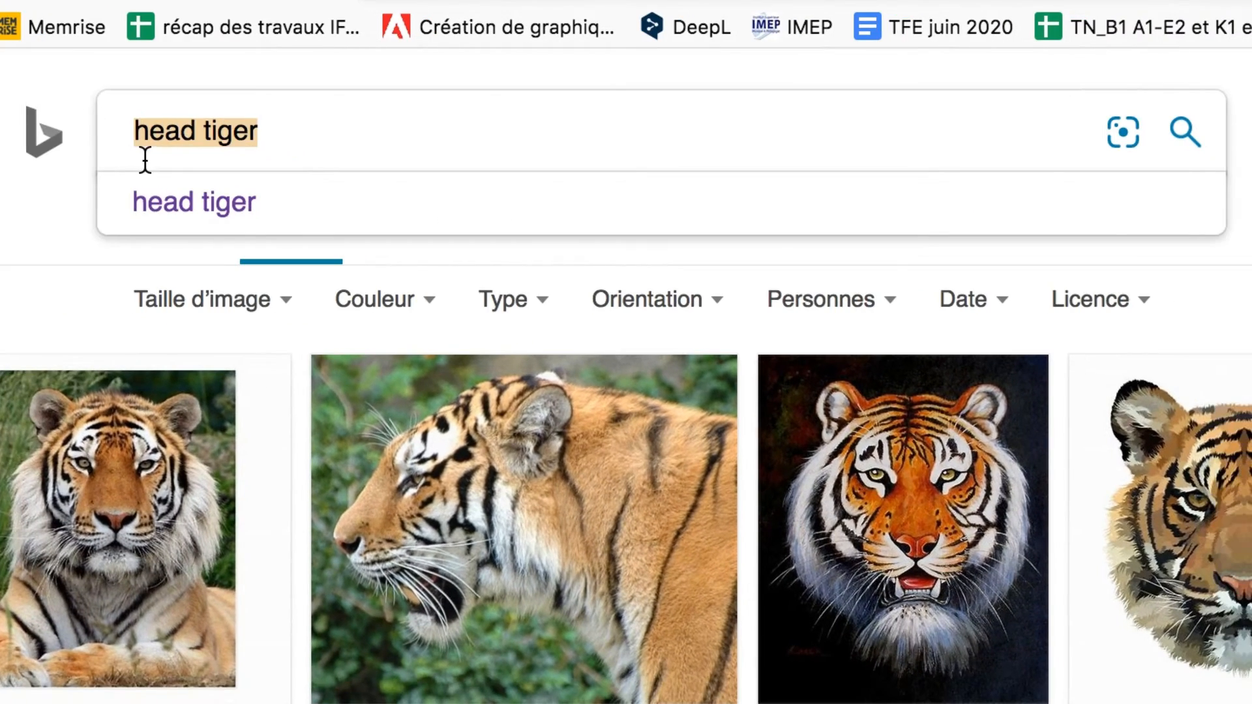
left_click(145, 157)
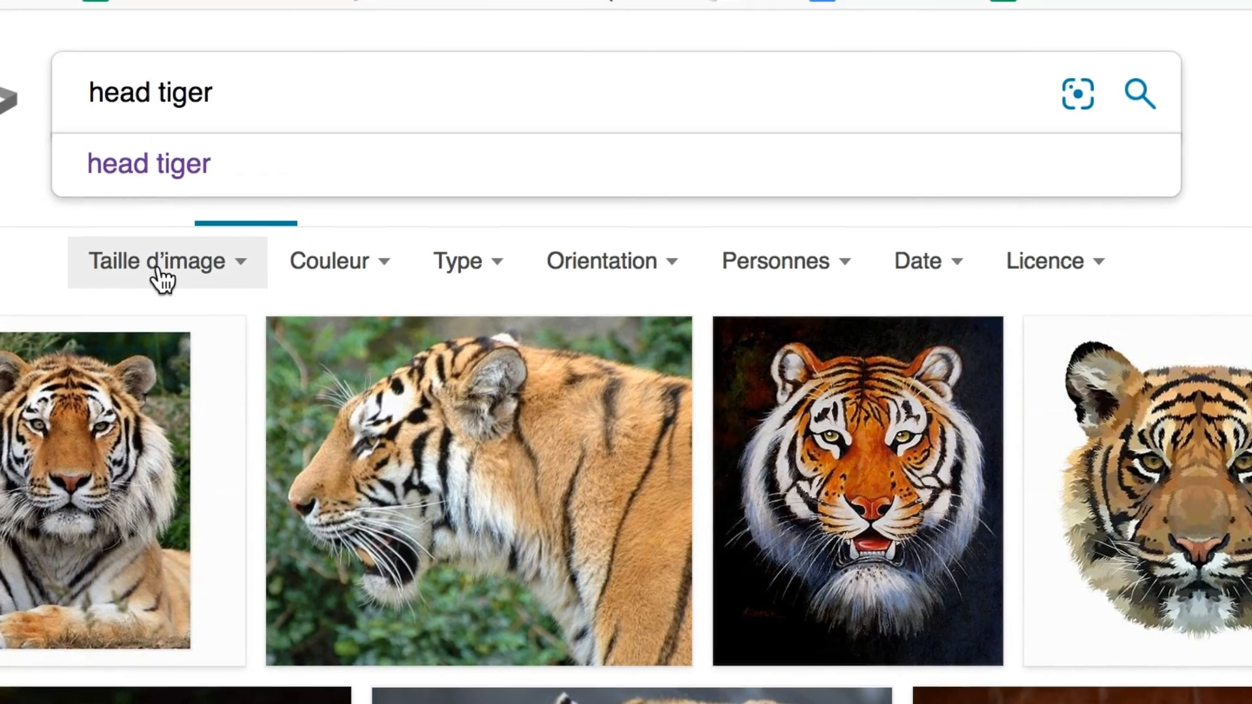
left_click(161, 279)
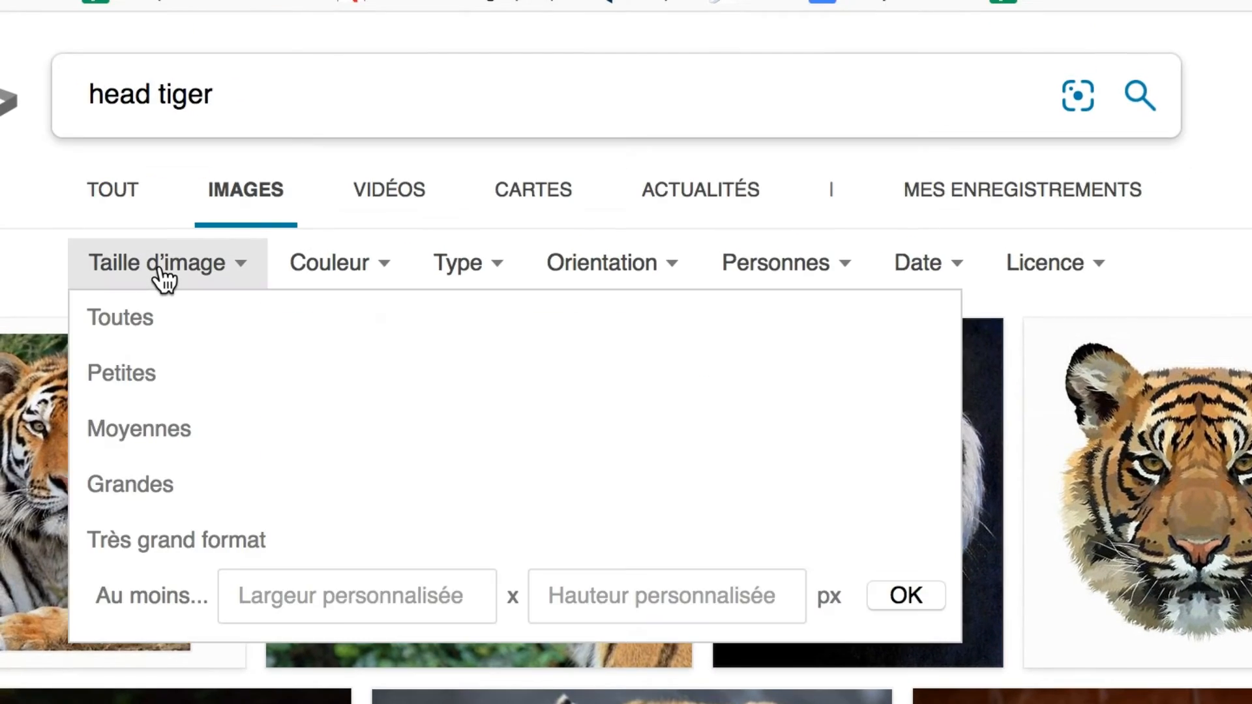
left_click(161, 274)
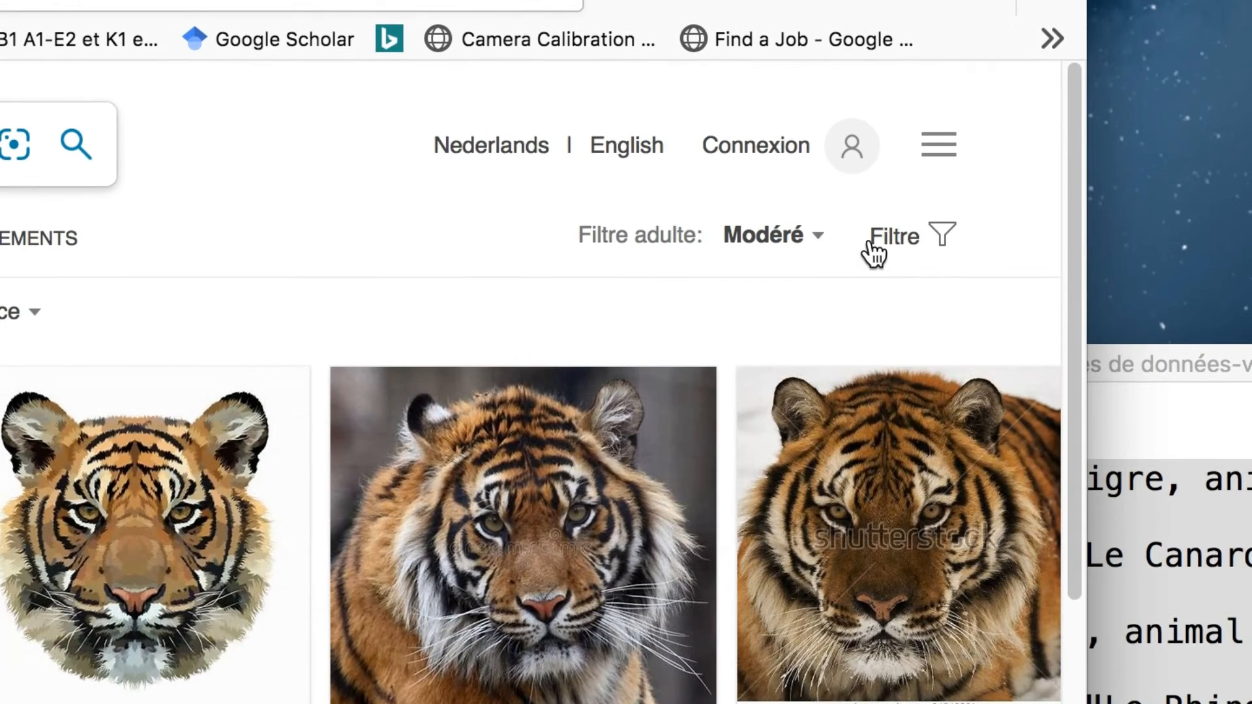
left_click(976, 295)
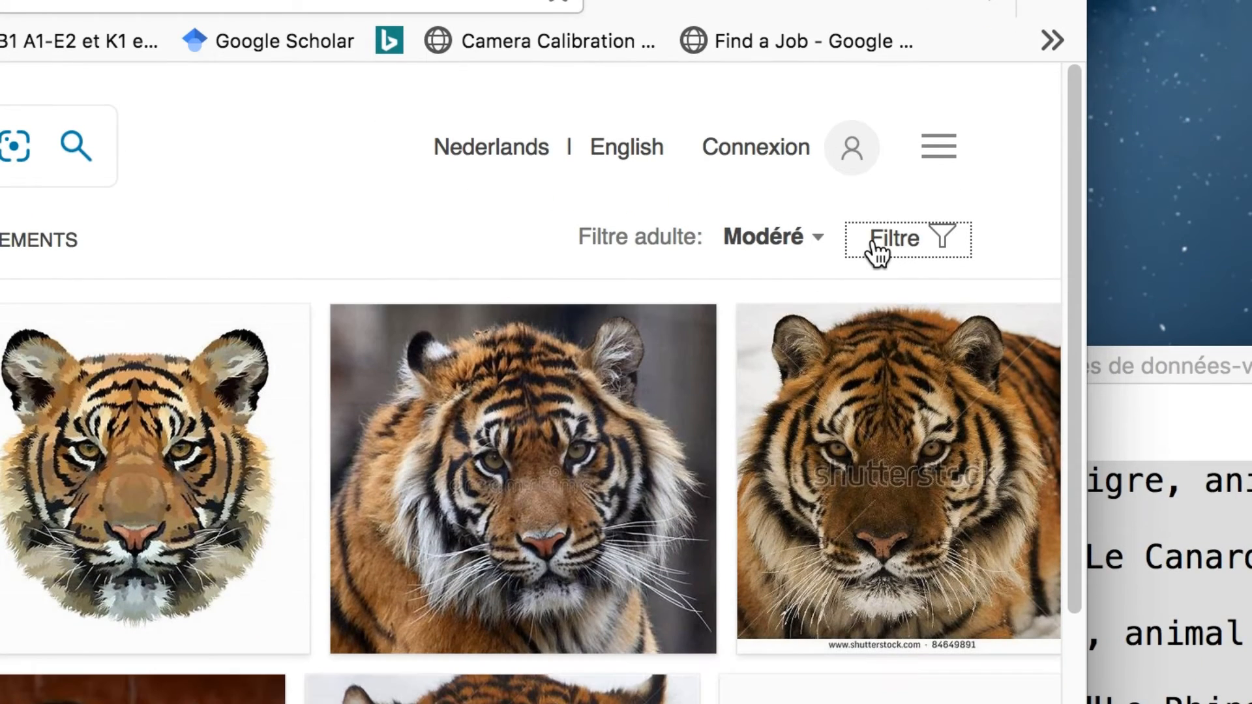
left_click(879, 251)
left_click(251, 271)
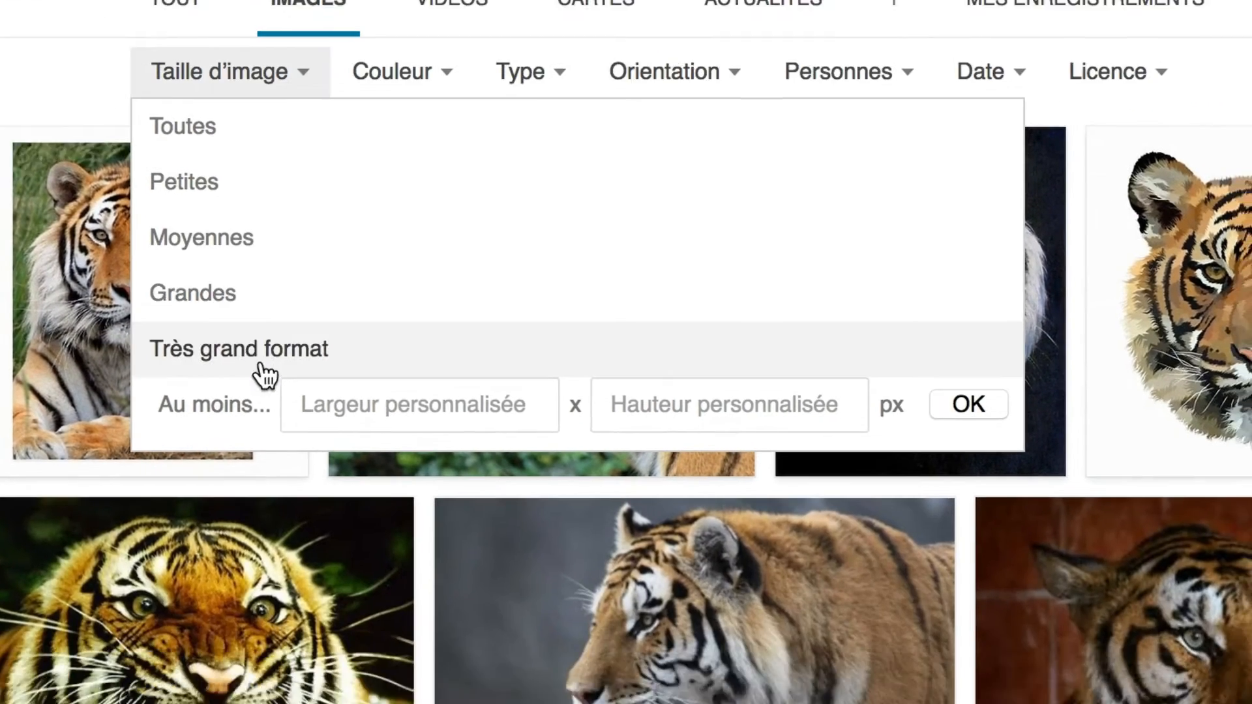
left_click(287, 551)
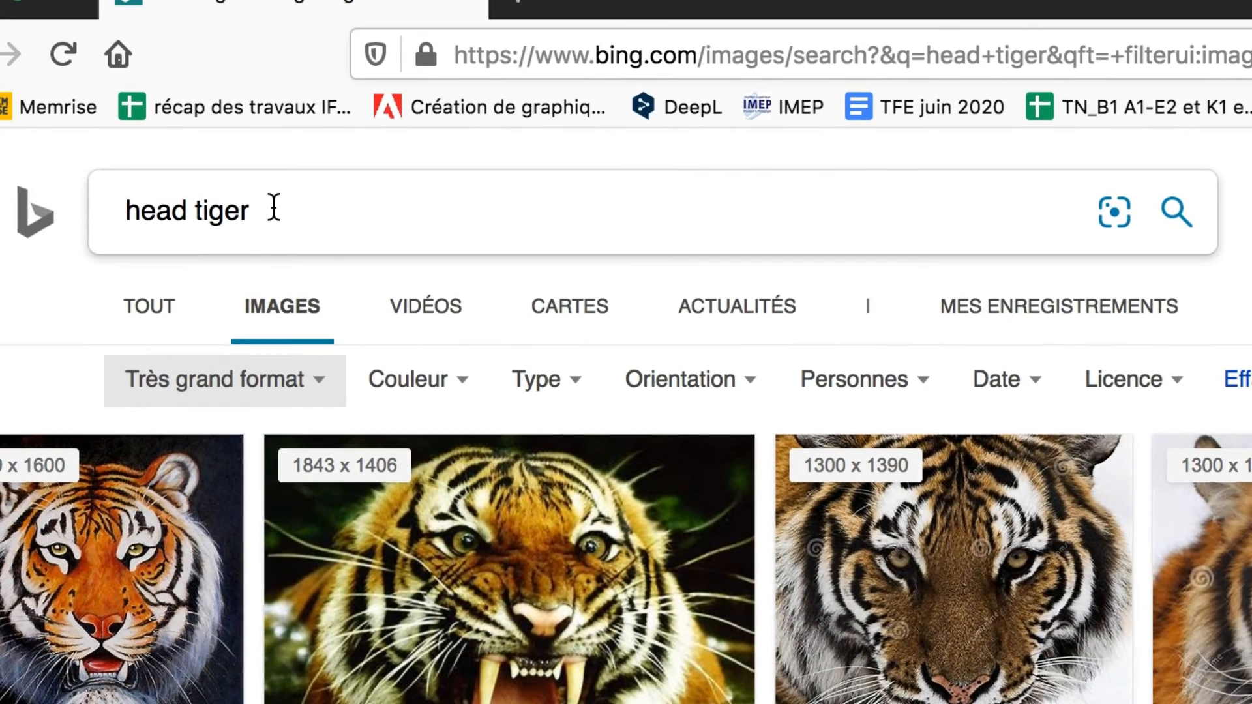
- Refine the image search by adding "public domain" in quotation marks after head tiger
left_click(273, 208)
type("\"public domain\"")
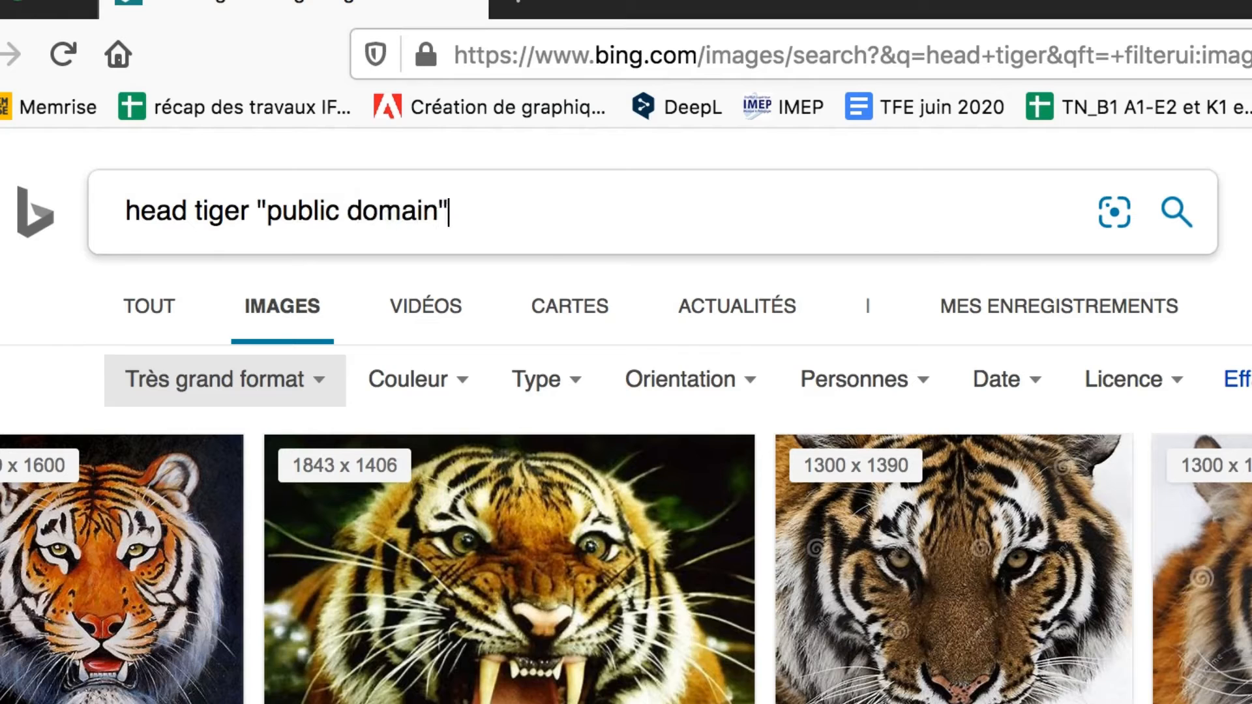
key("Return")
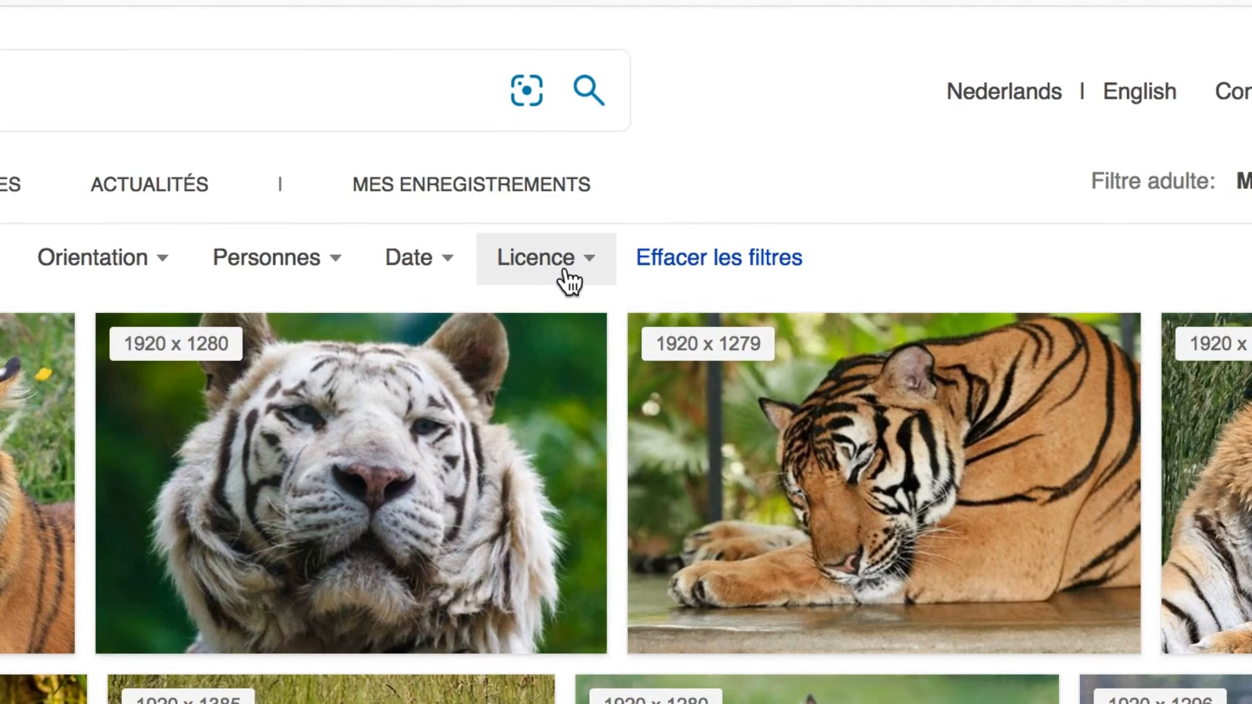
- Examine the licence filter options and compare them with the quoted public domain search phrase
left_click(498, 261)
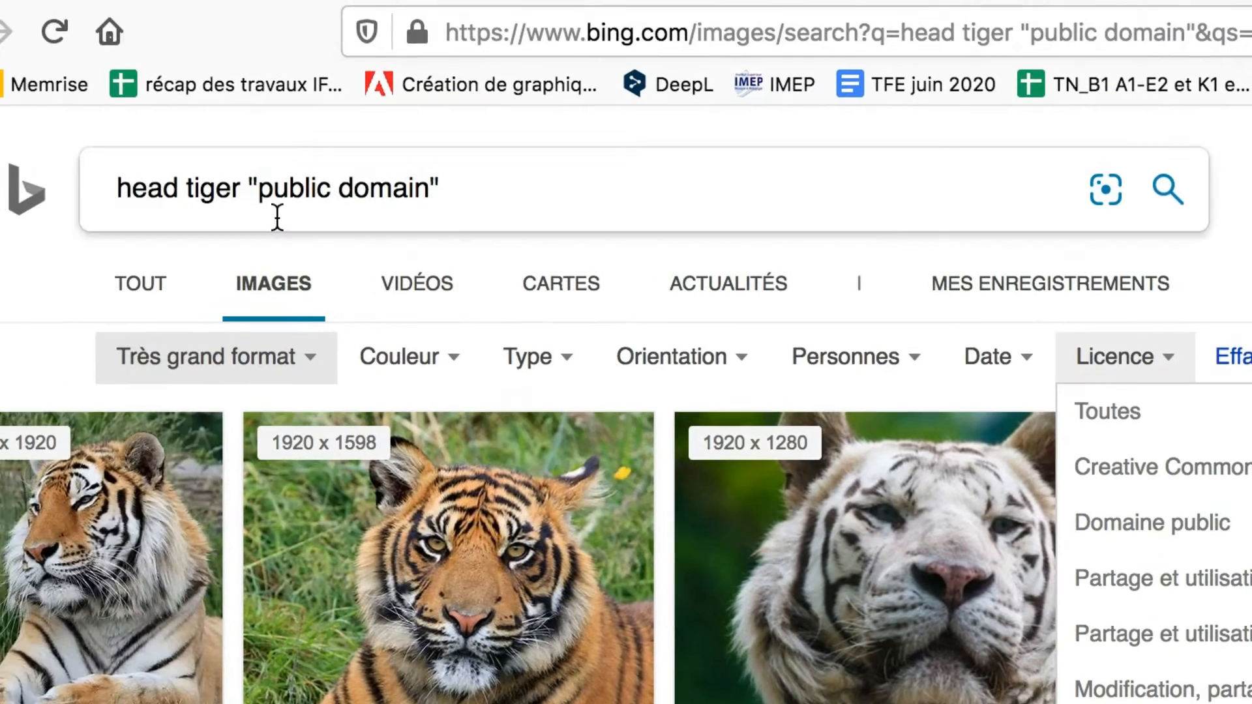
left_click(275, 214)
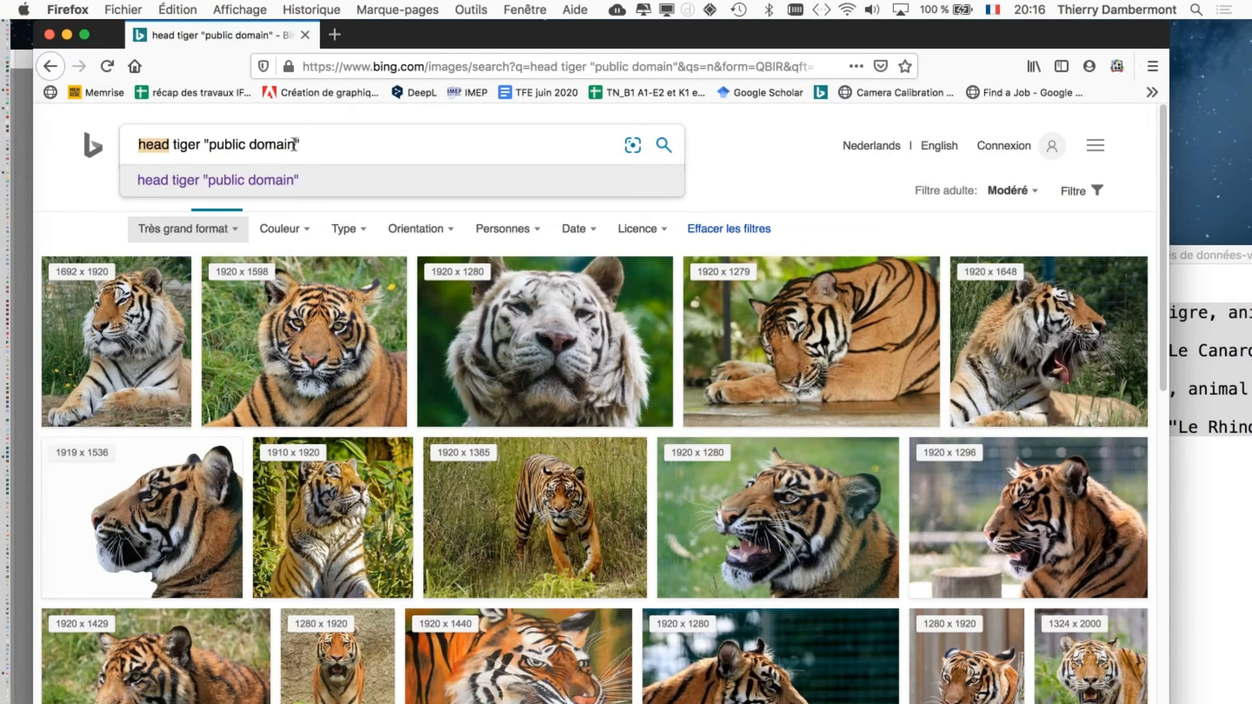
left_click_drag(307, 142, 0, 148)
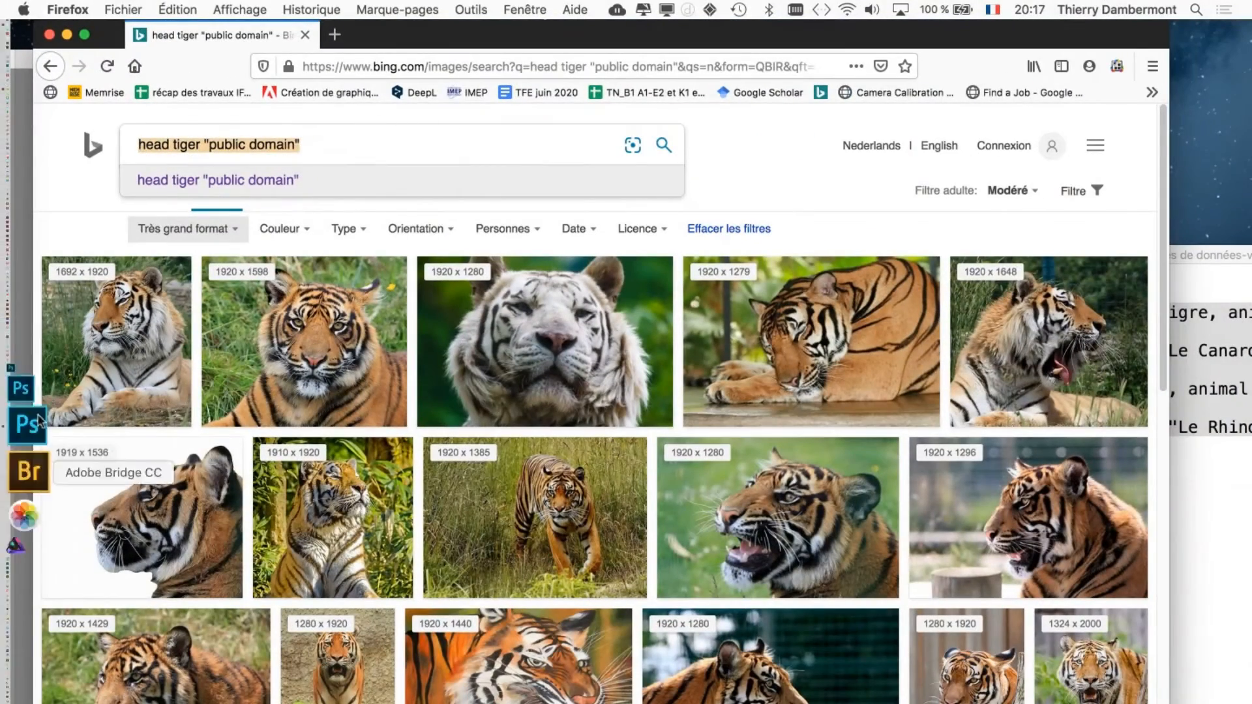
- Open the 1920 x 1598 front-facing tiger photo from the results and display the original image on its own
left_click(304, 358)
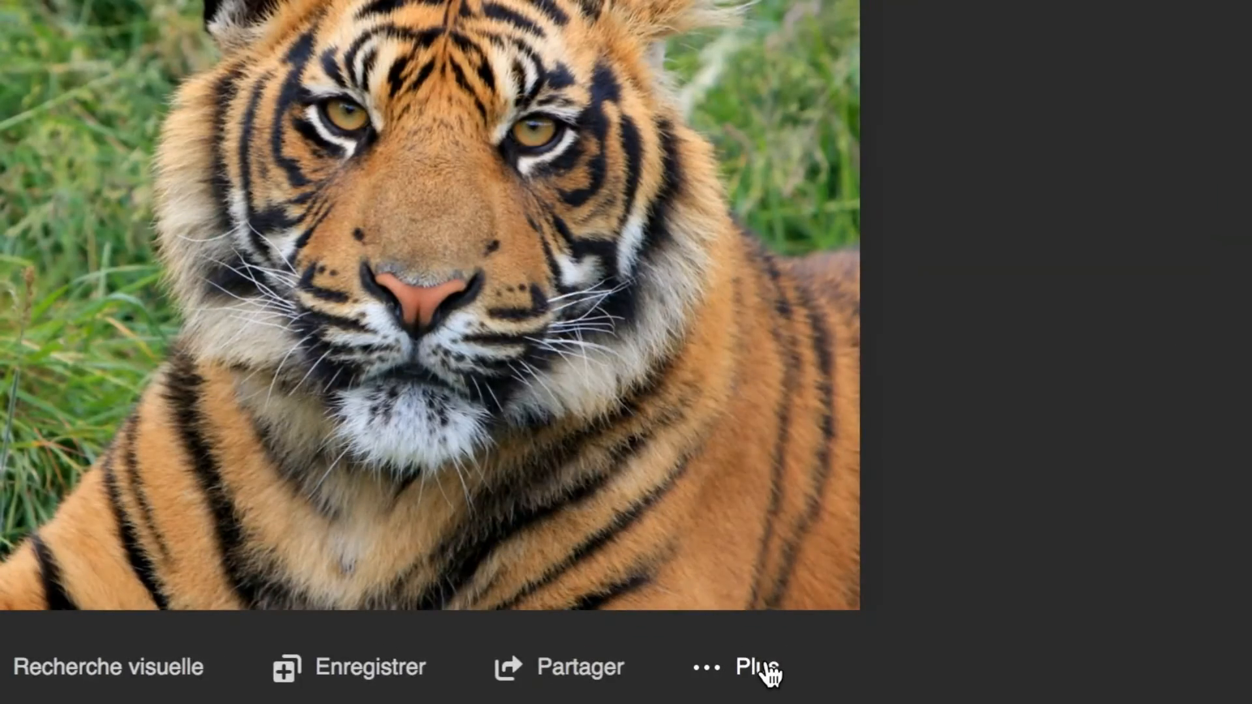
left_click(765, 665)
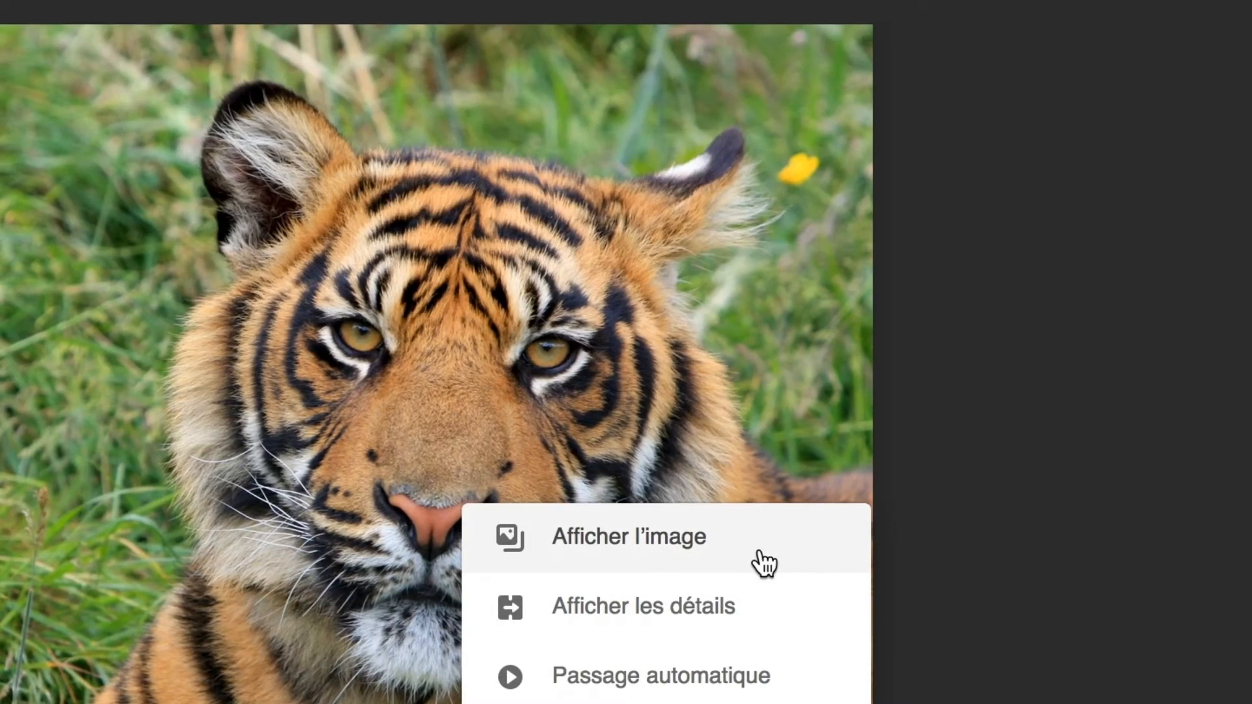
left_click(764, 564)
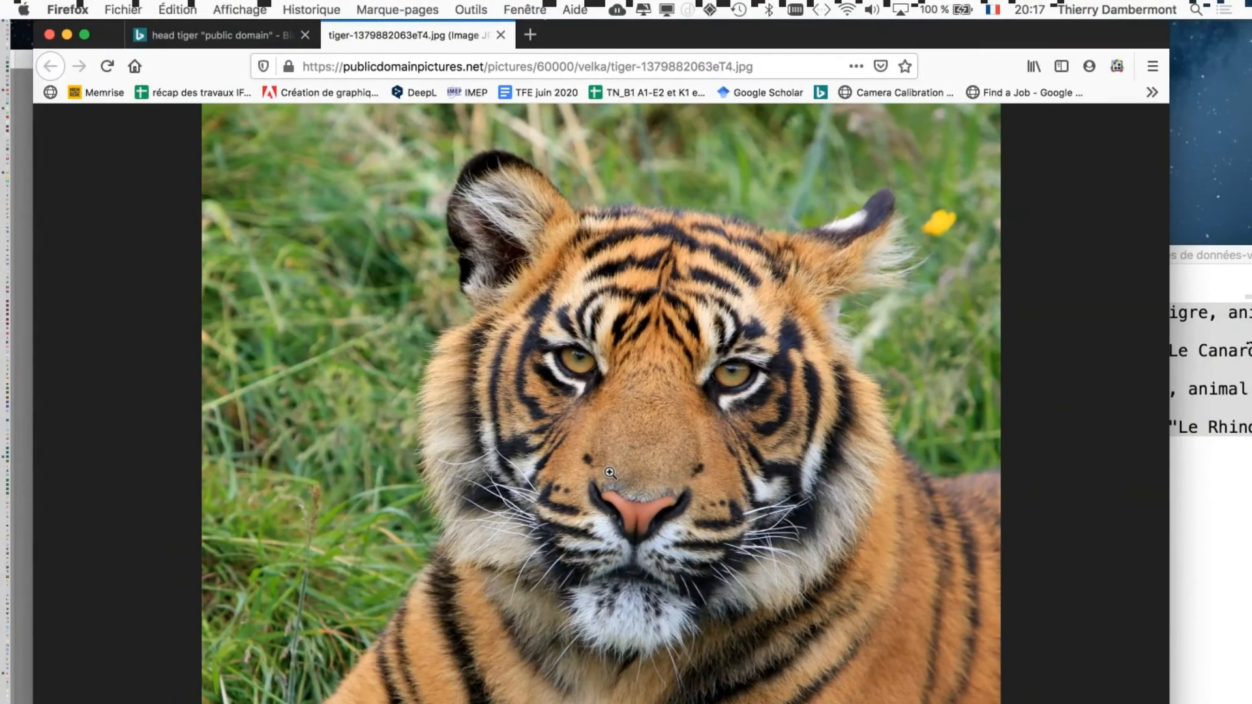
- Save the tiger photo as tete-tigre.jpg in the variables-Exercice01 folder and return to the Bing image results
right_click(609, 473)
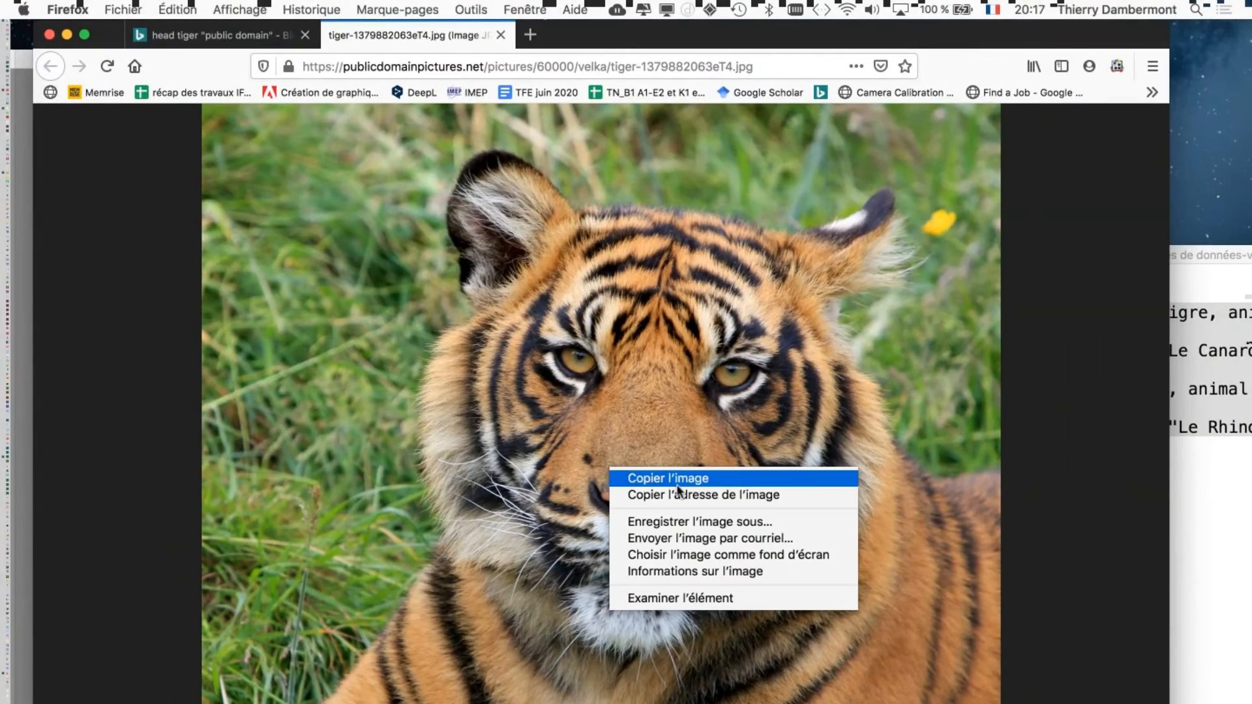
left_click(697, 520)
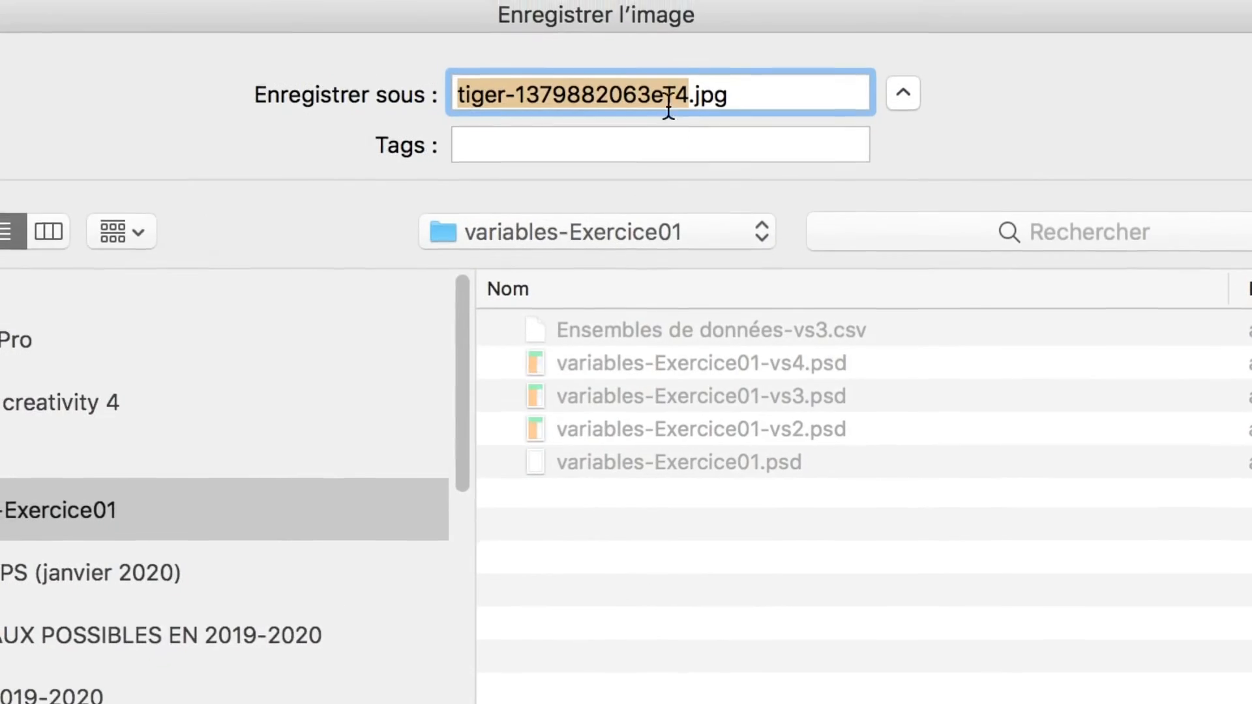
left_click(673, 88)
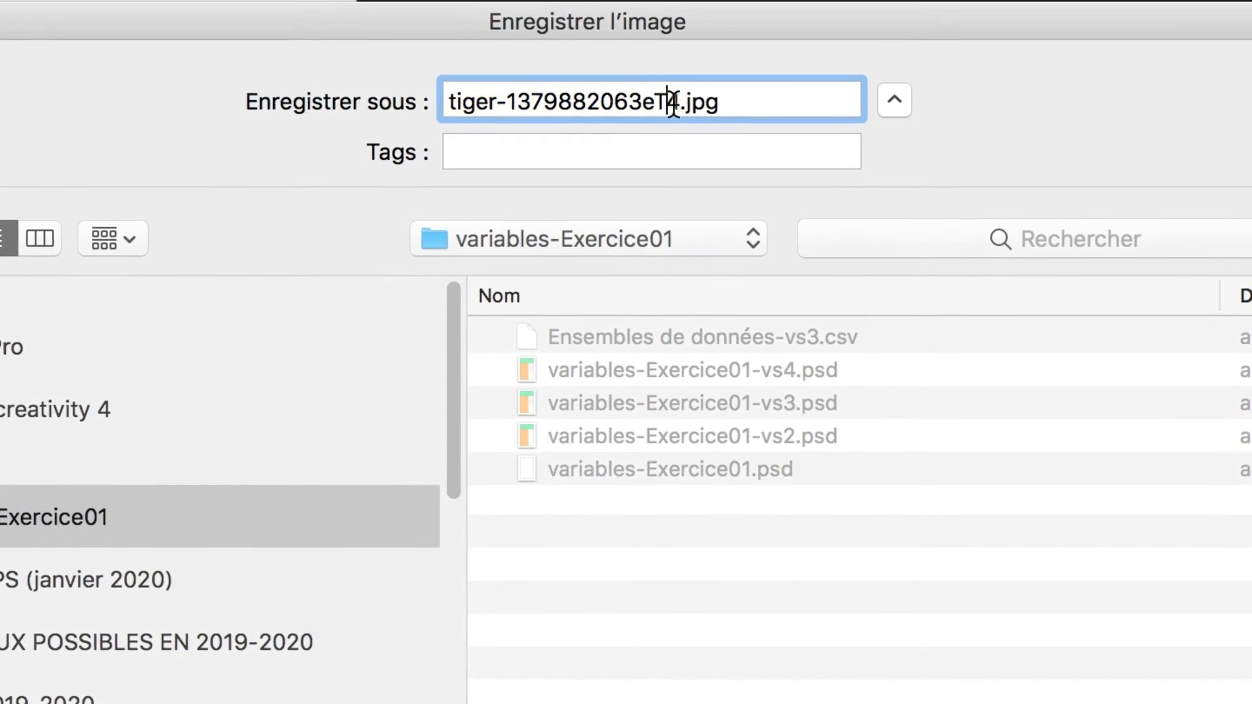
left_click_drag(678, 103, 433, 107)
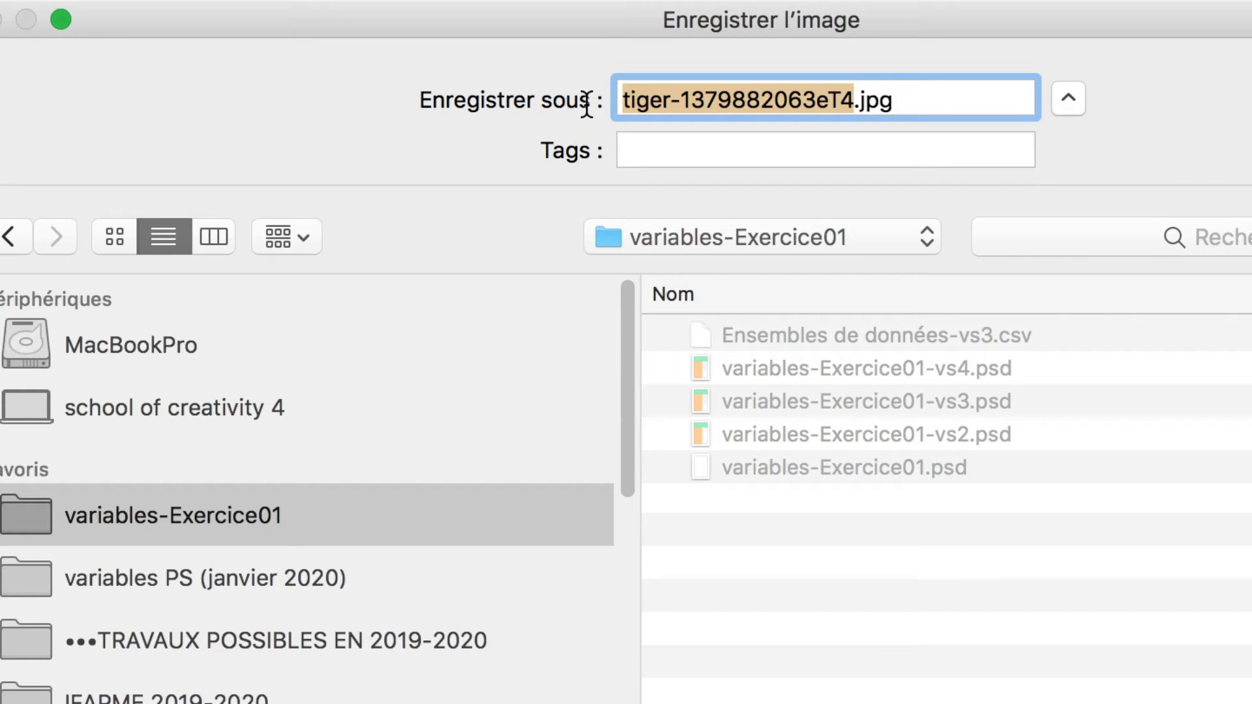
type("tete-tig")
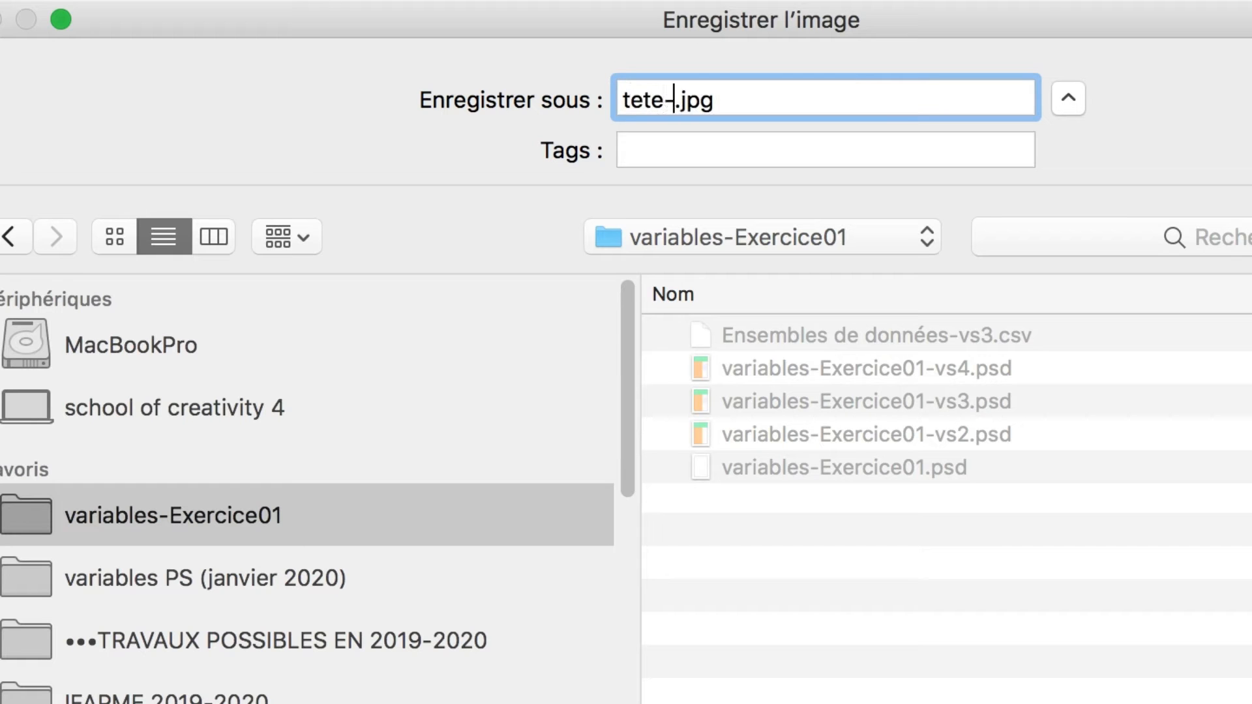
type("re")
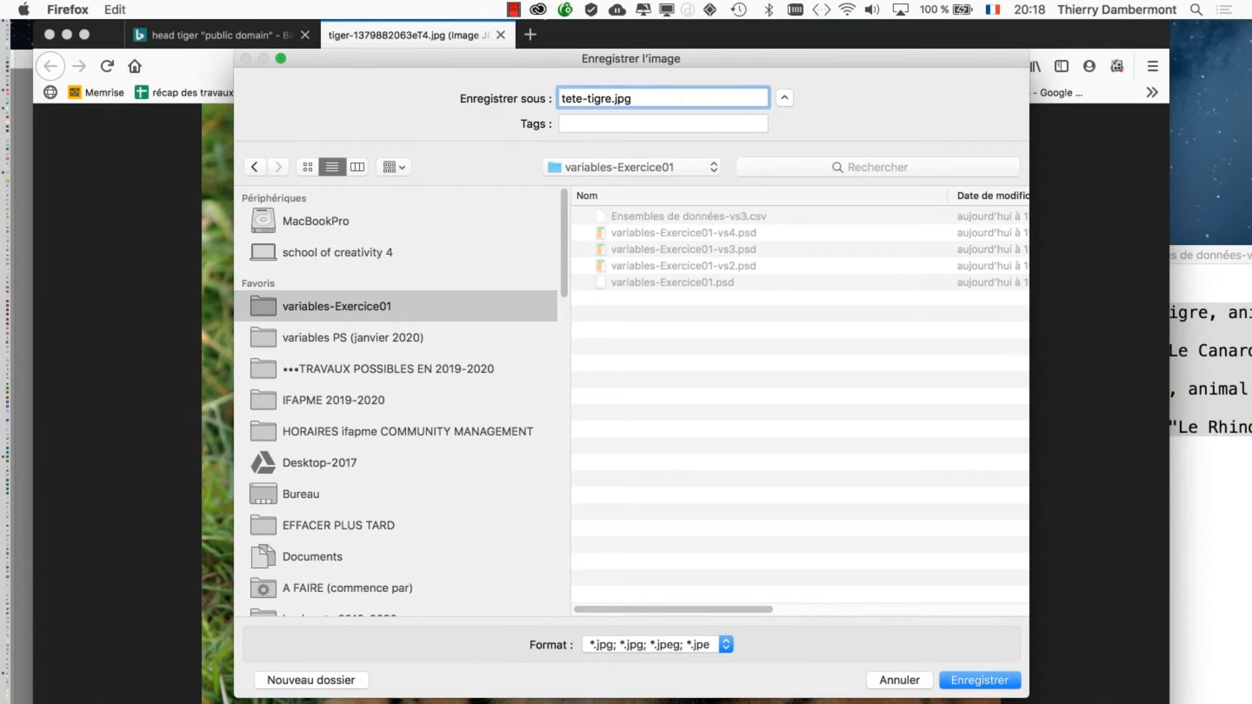
key("Return")
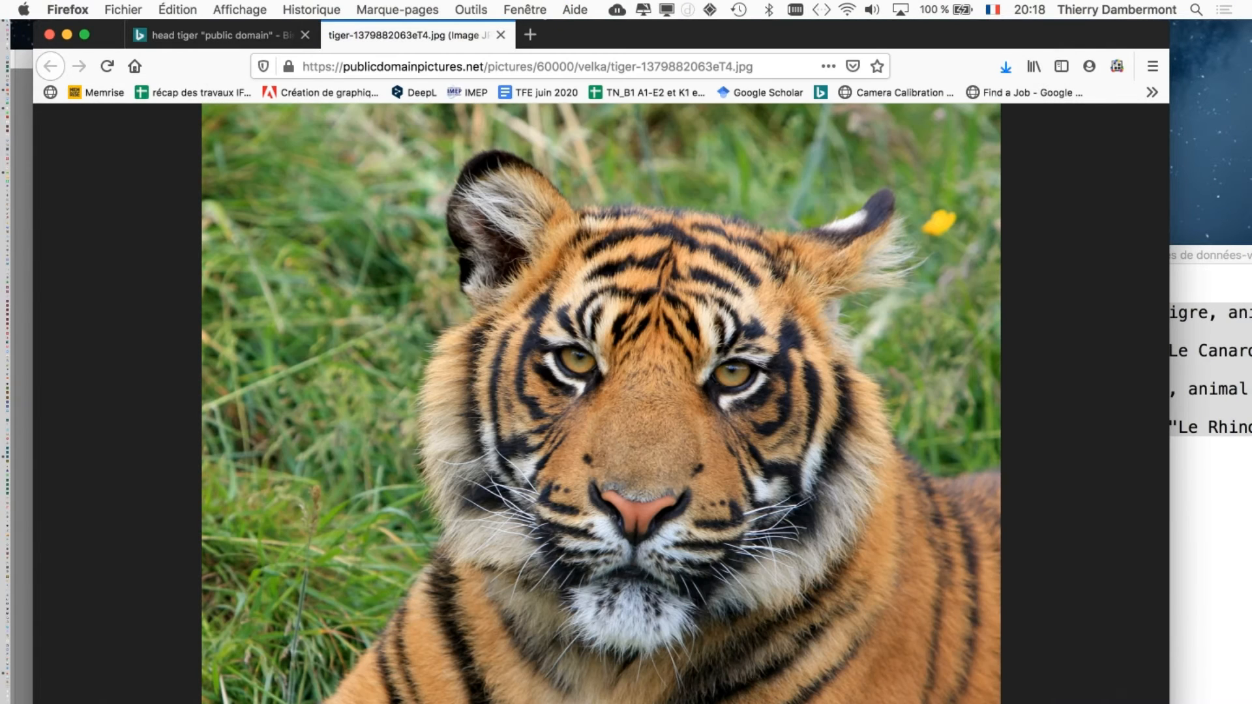
key("ctrl+Tab")
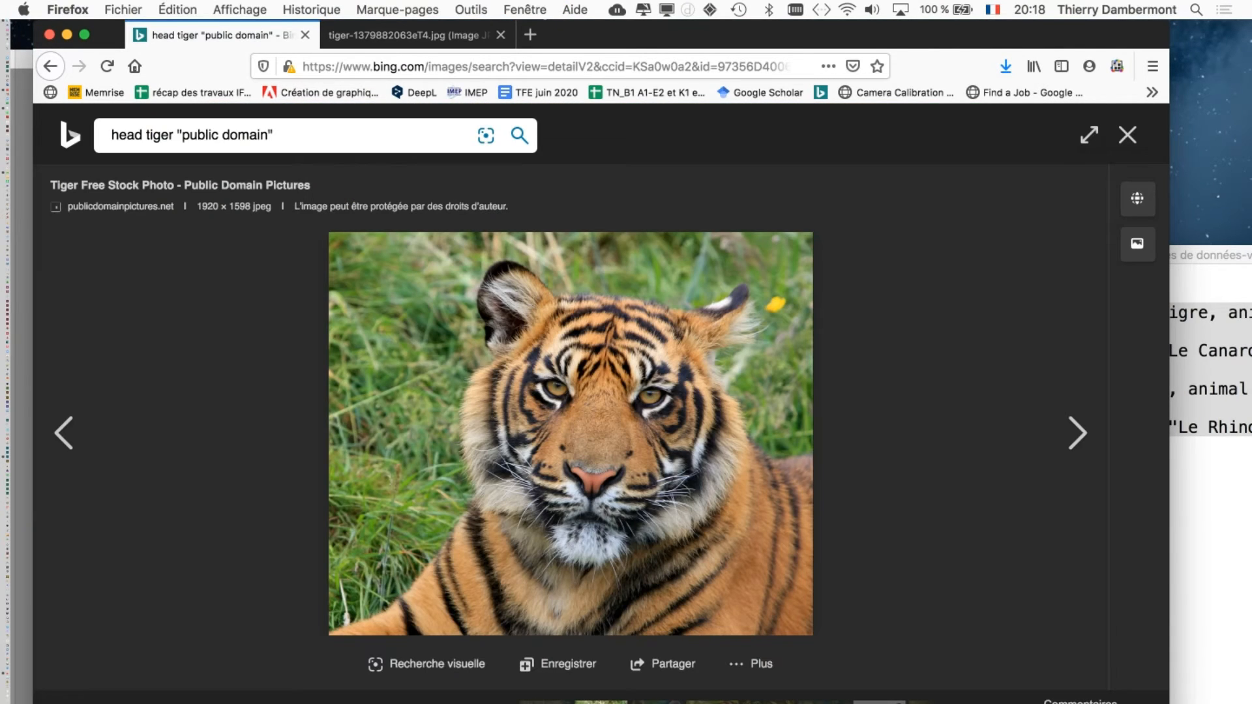
key("Escape")
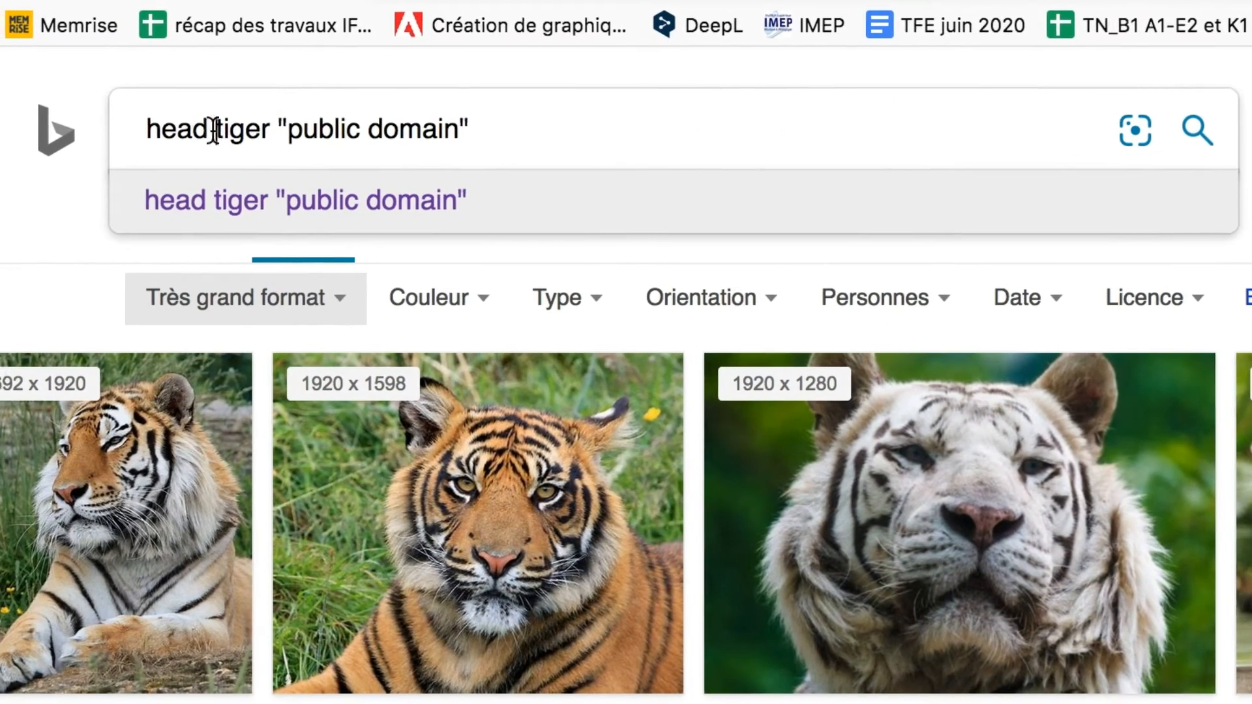
- Search images for tiger "public domain" without the word head and display the original 1920 x 1385 walking tiger photo on its own
left_click_drag(53, 187, 0, 162)
key("BackSpace")
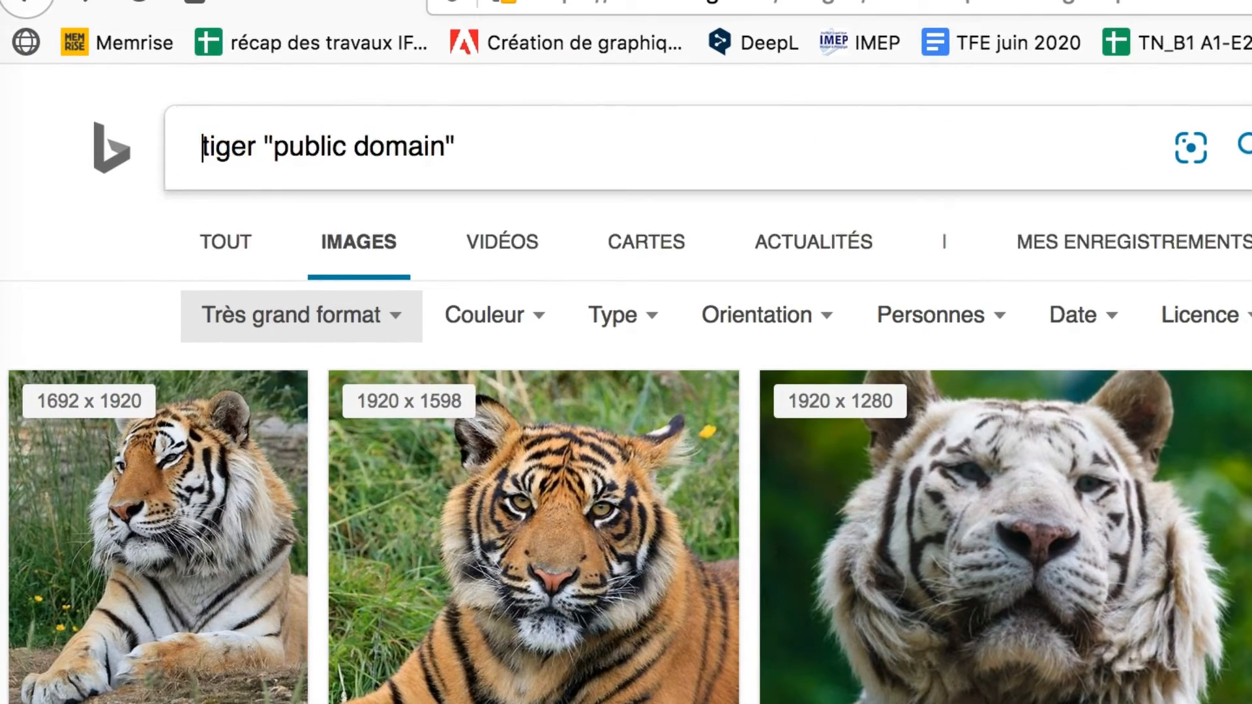
key("Return")
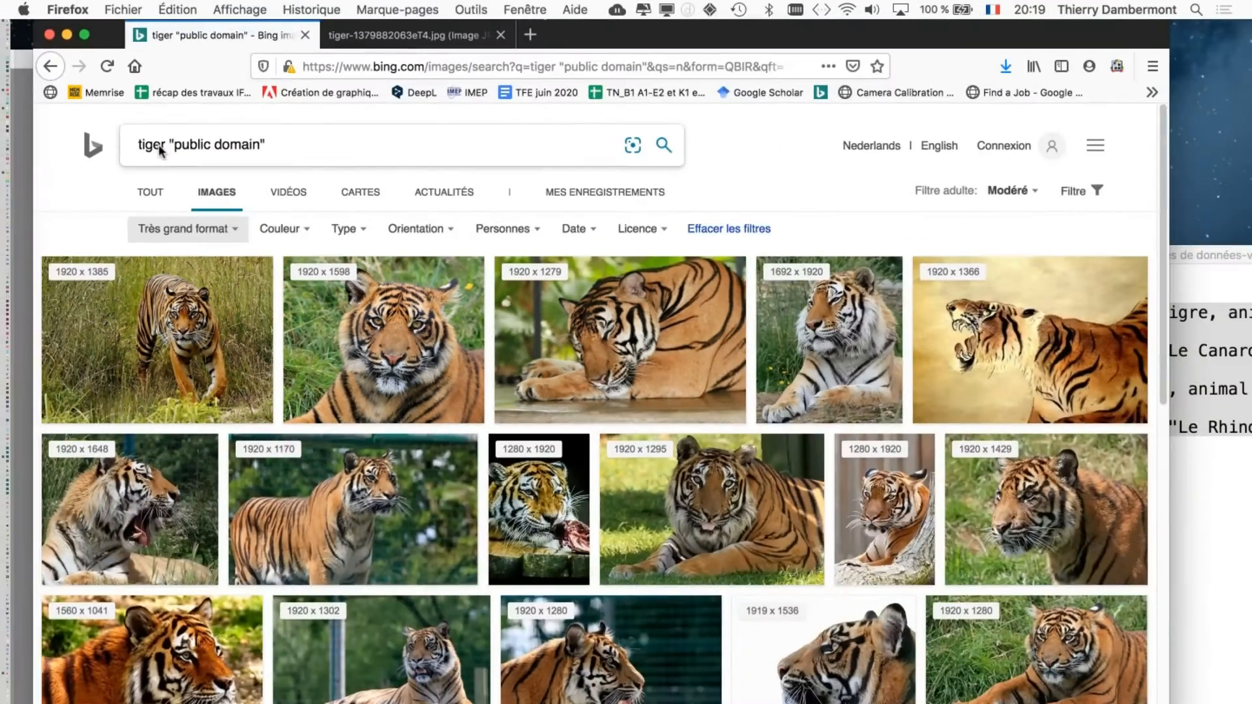
left_click(176, 333)
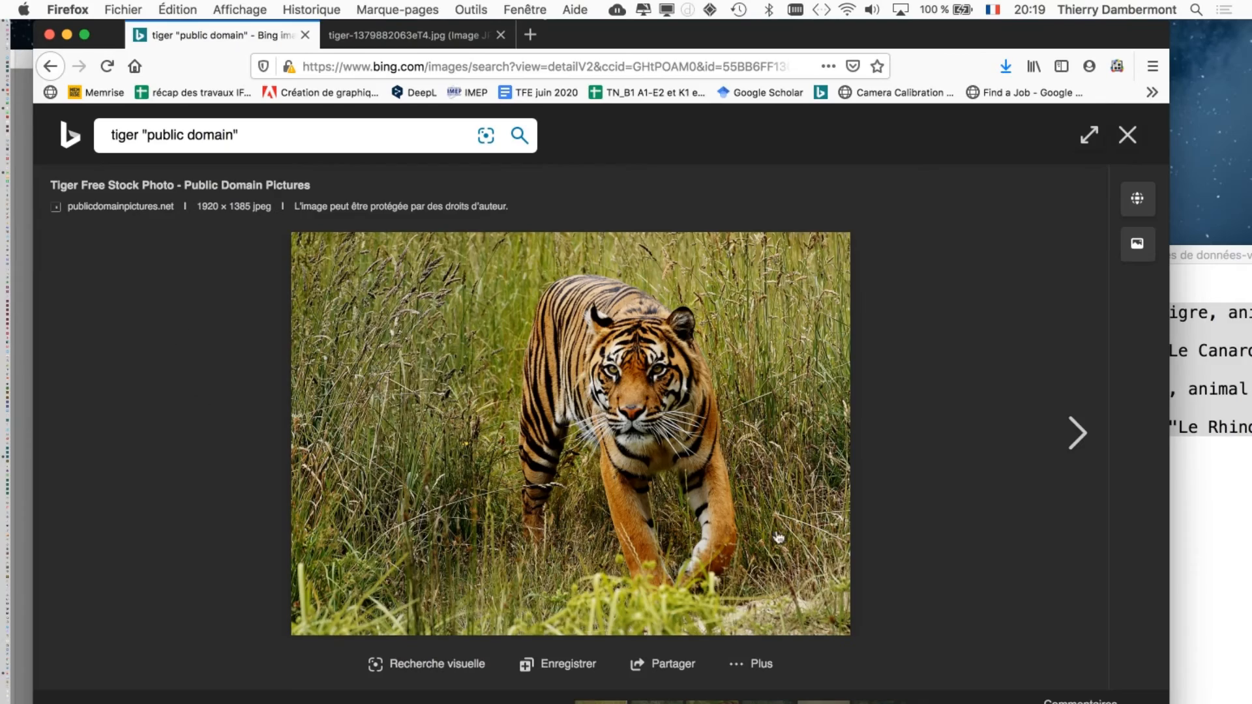
left_click(755, 654)
left_click(730, 489)
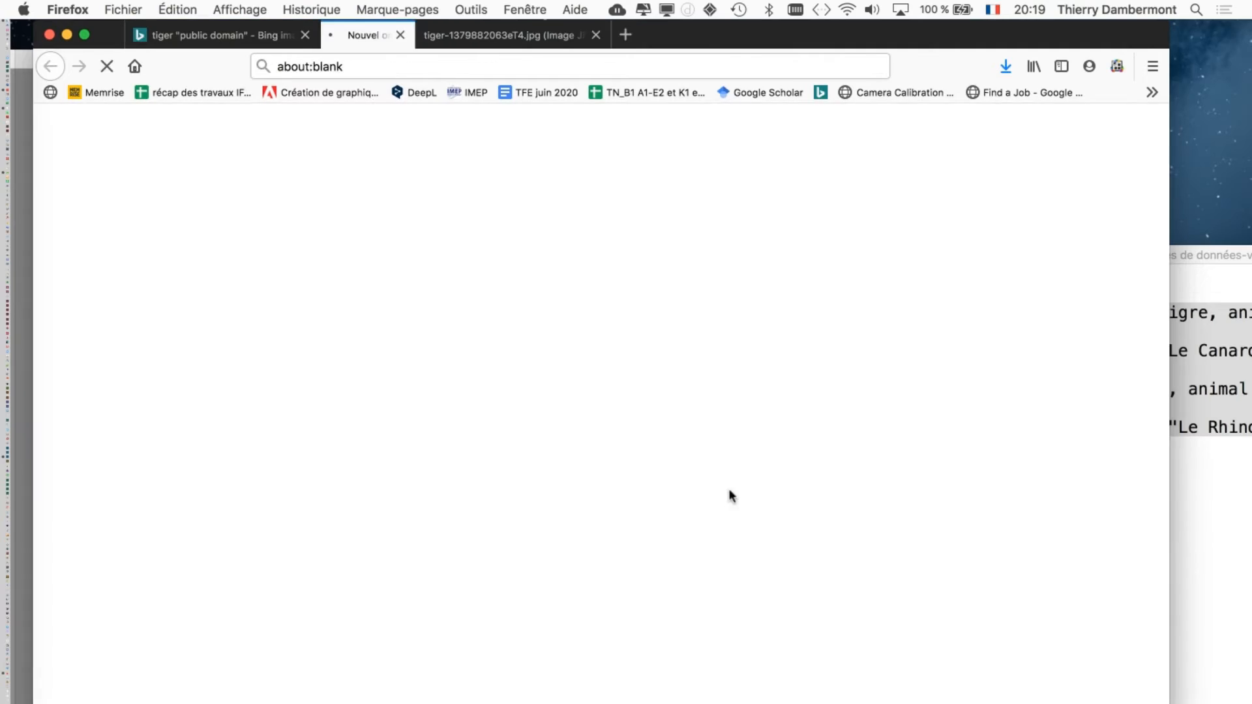
- Save the full-body tiger photo as corps-tigre.jpg in the variables-Exercice01 folder
right_click(551, 383)
left_click(619, 425)
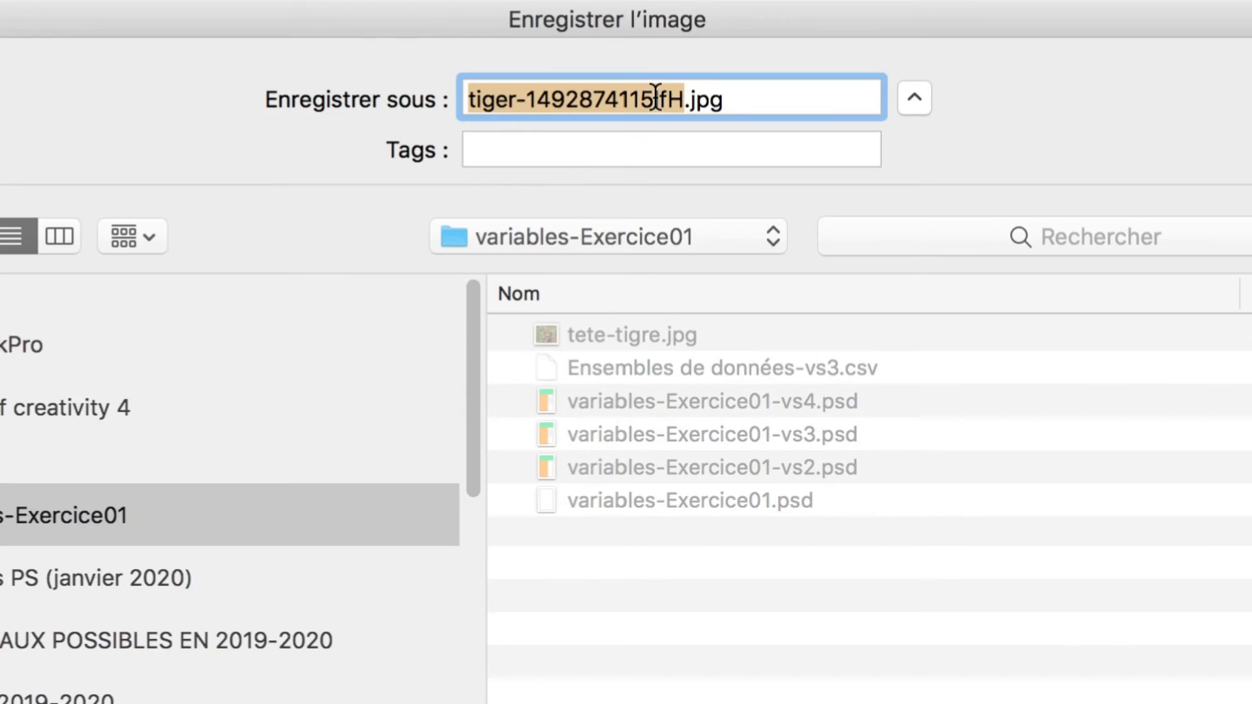
type("corps-")
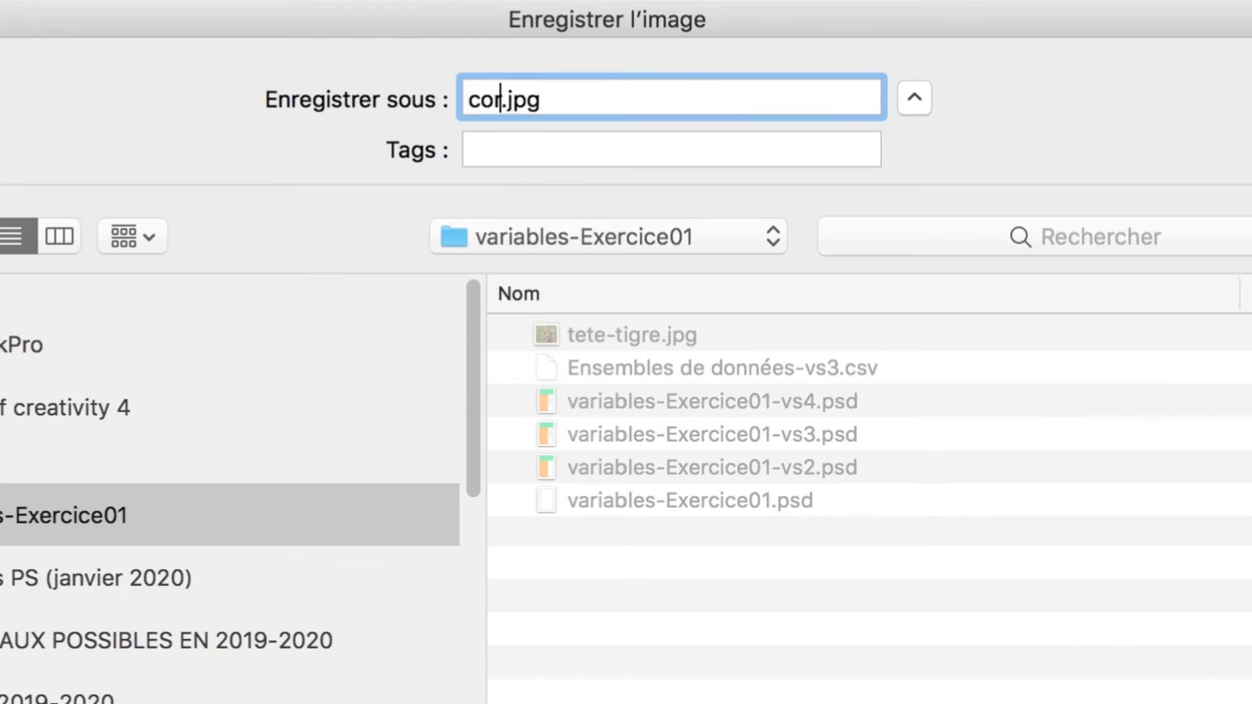
type("tigre")
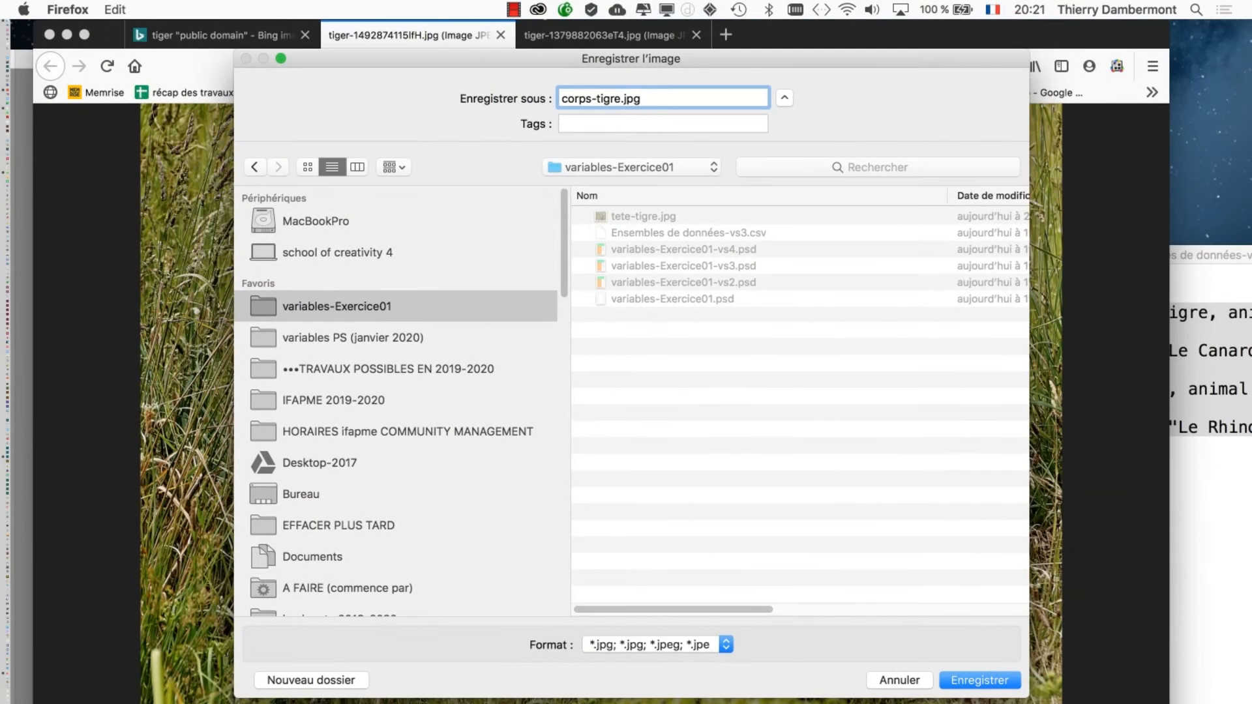
key("Return")
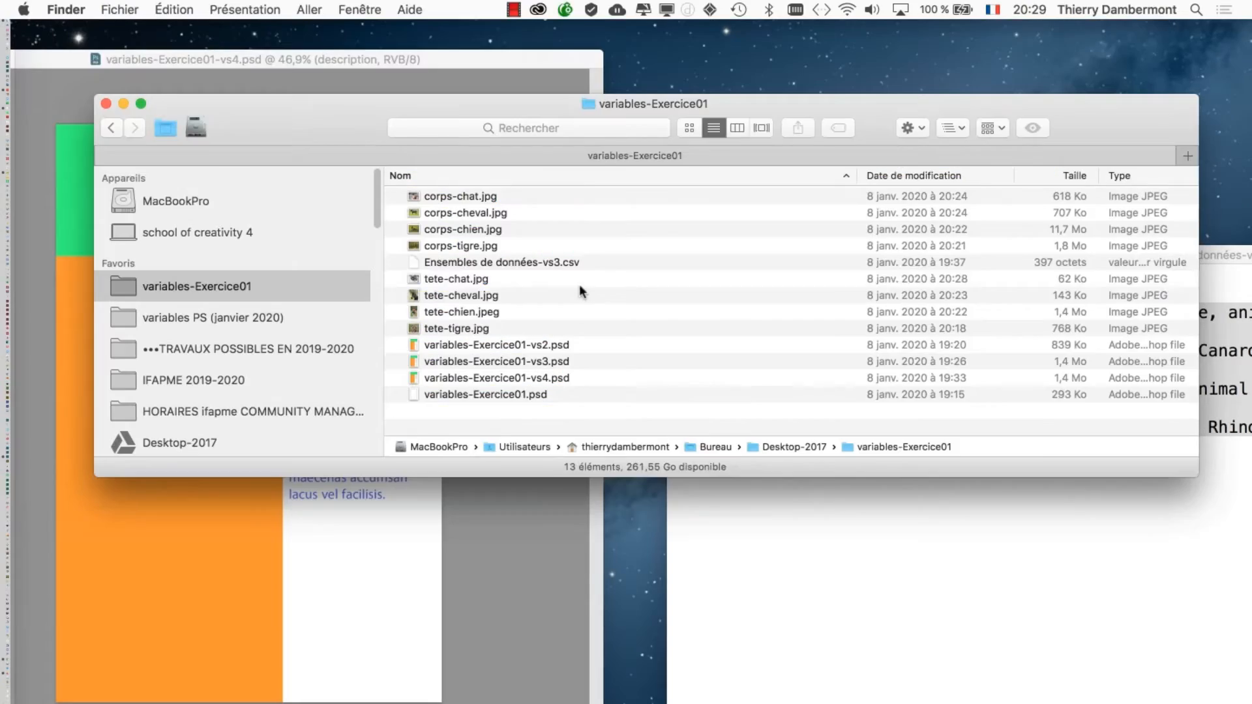
- Review the corps and tete animal images collected in the variables-Exercice01 folder by selecting each group
left_click(579, 285)
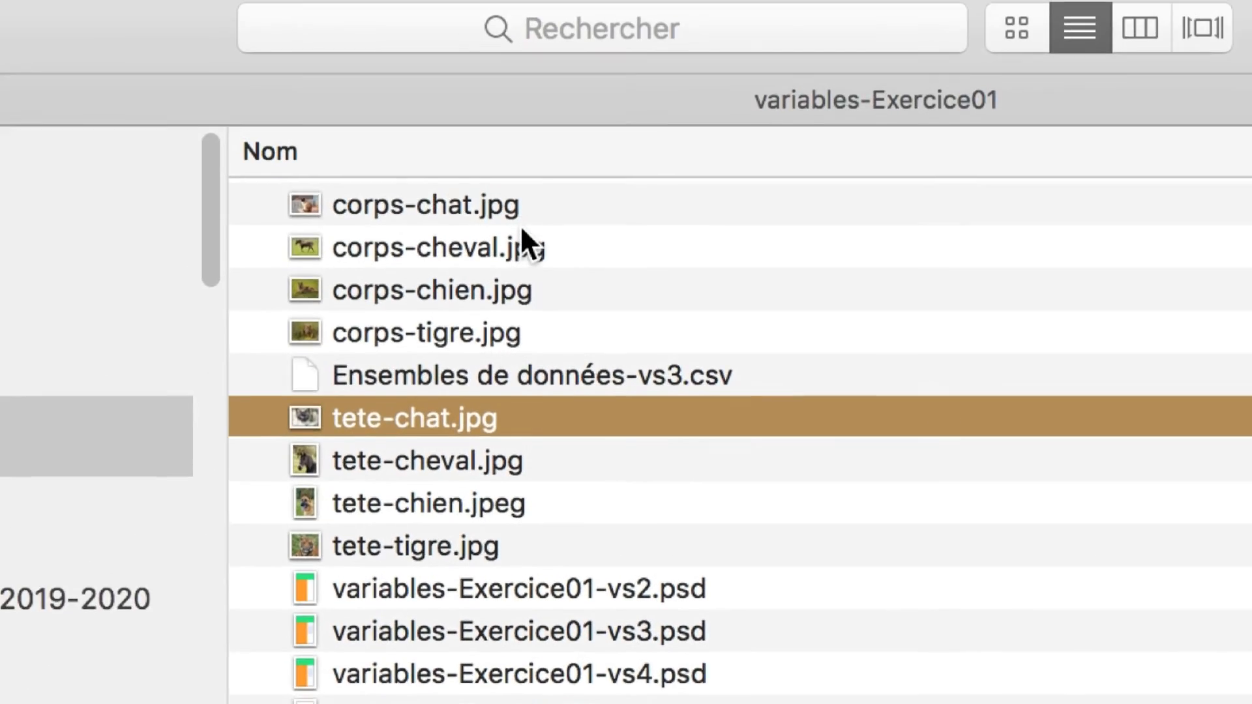
left_click(336, 54)
left_click(332, 182, "shift")
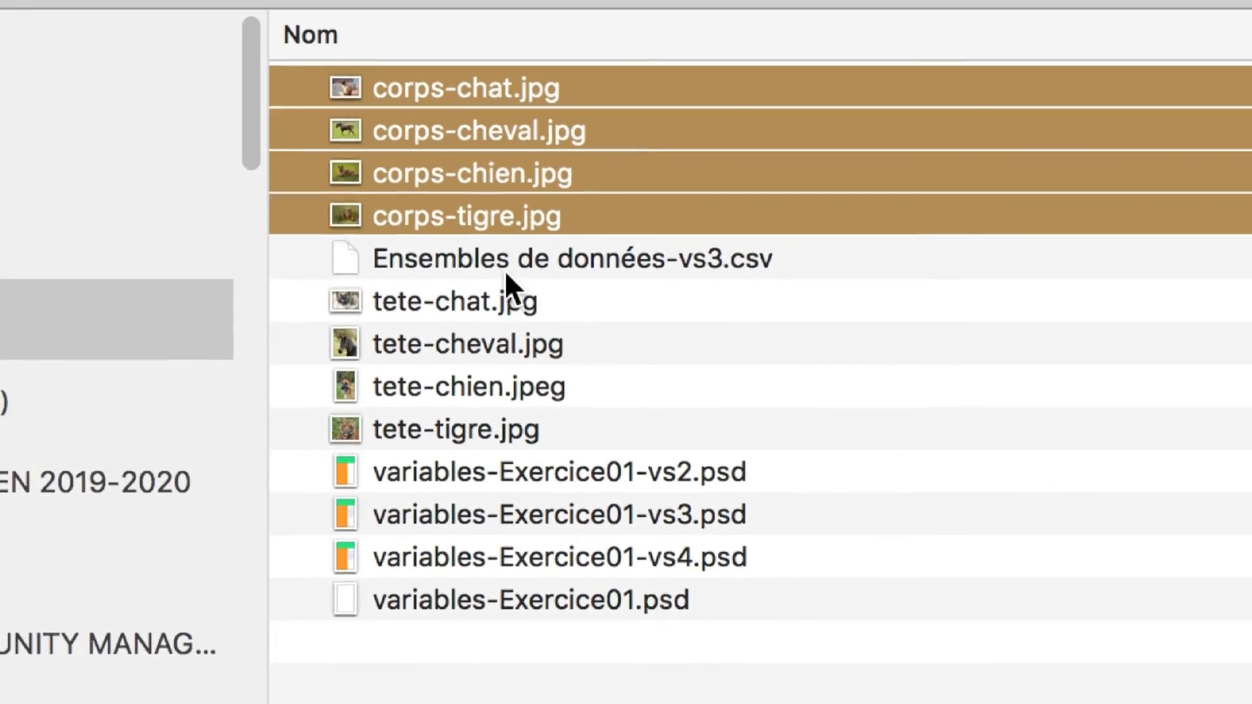
left_click(489, 304)
left_click(486, 340)
left_click(496, 313, "shift")
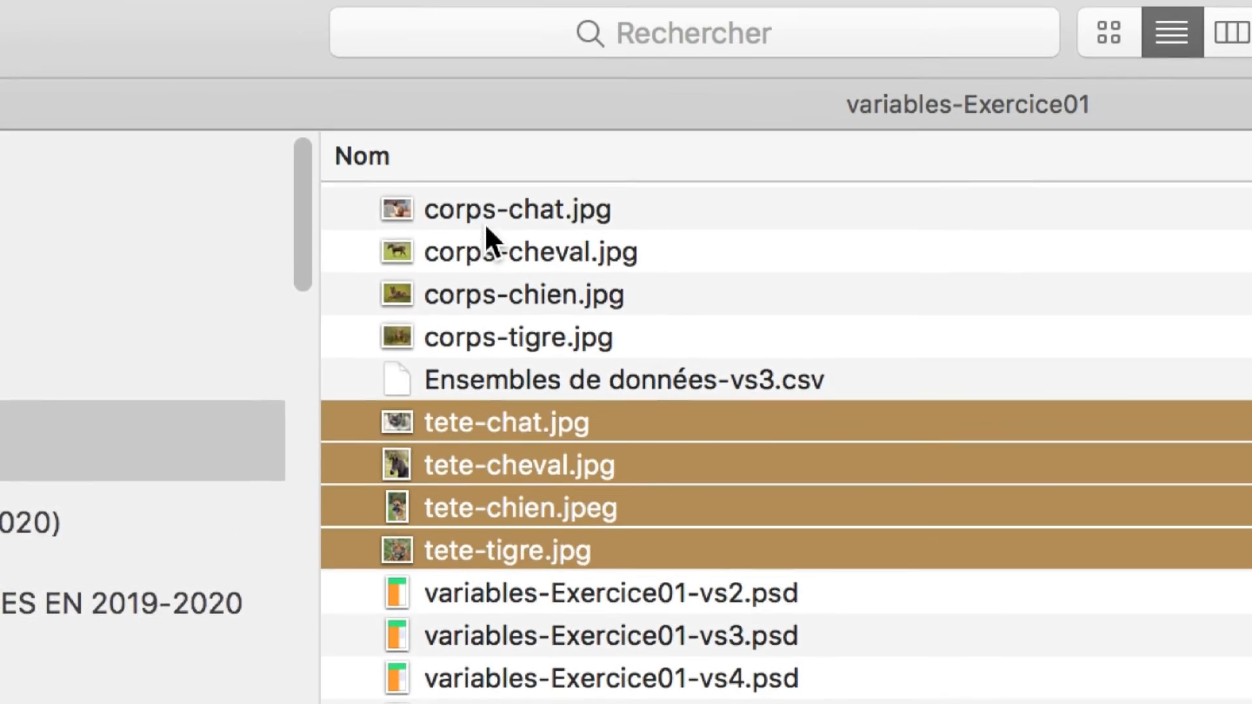
left_click(461, 87)
left_click(464, 213, "shift")
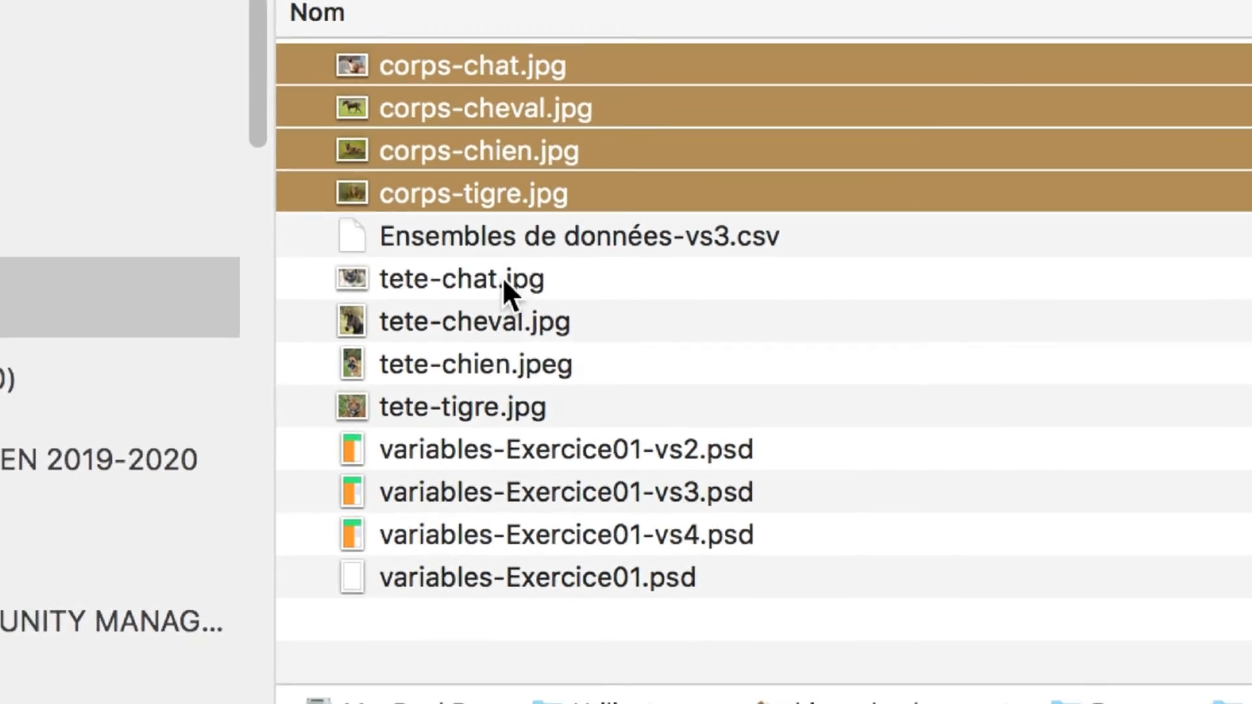
left_click(495, 344, "super")
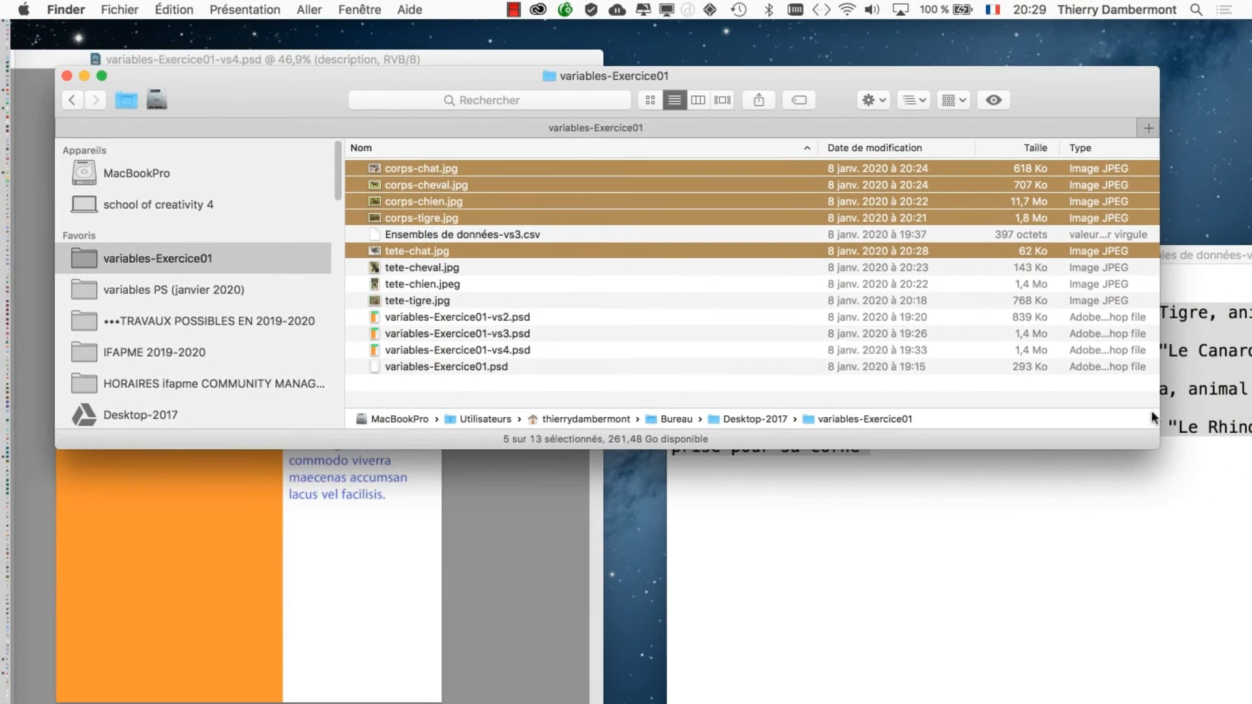
- Enlarge the variables-Exercice01 folder window and sort its files by type
left_click_drag(1153, 439, 1216, 478)
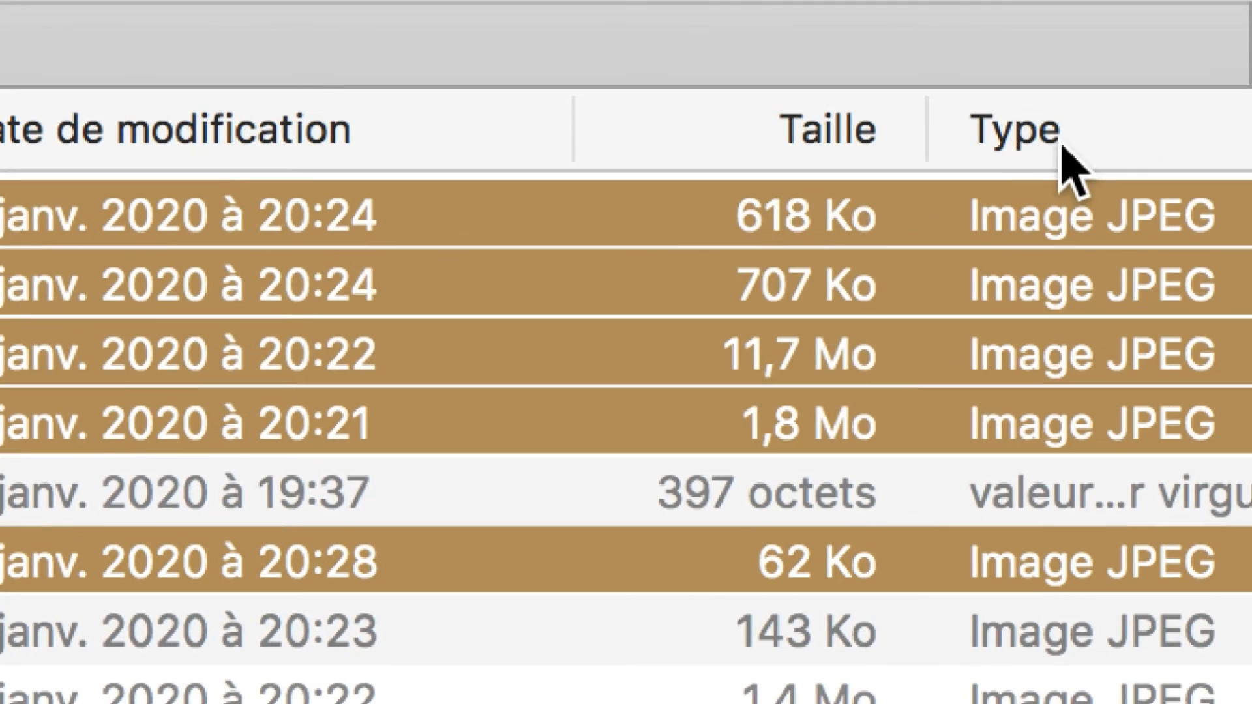
left_click(1061, 156)
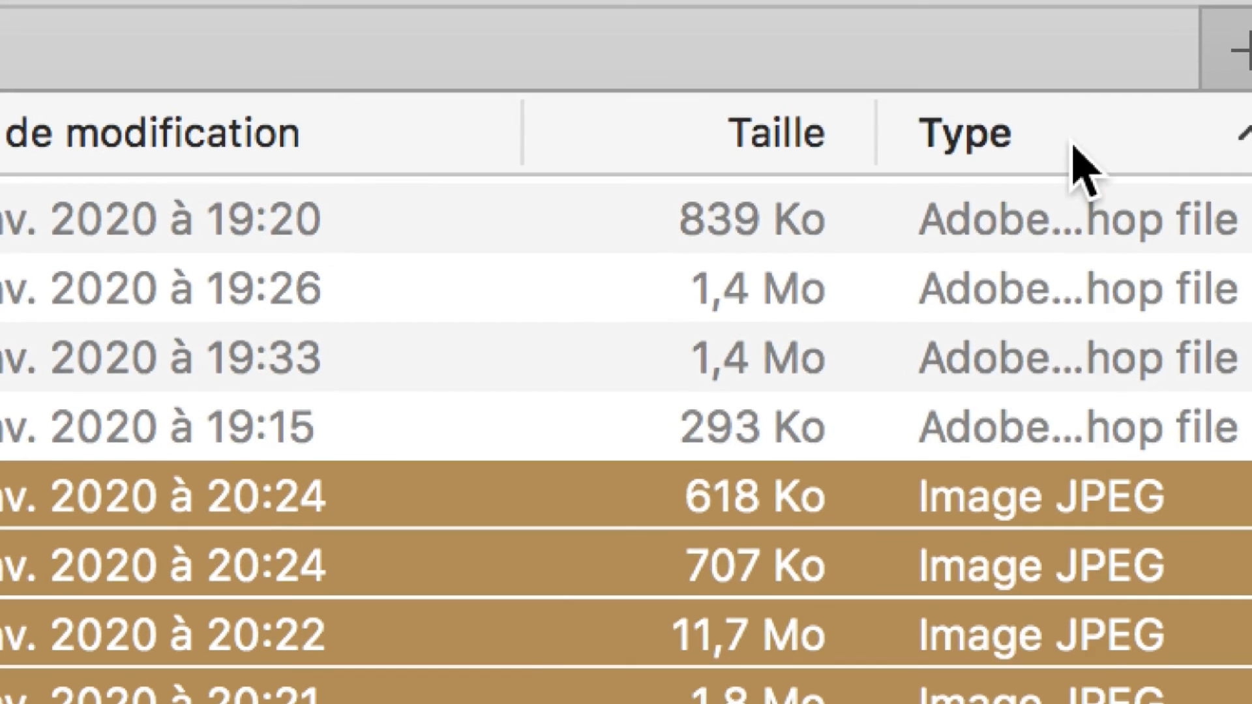
- Examine which optional columns the file list can display, such as modification date, size and type
right_click(1113, 149)
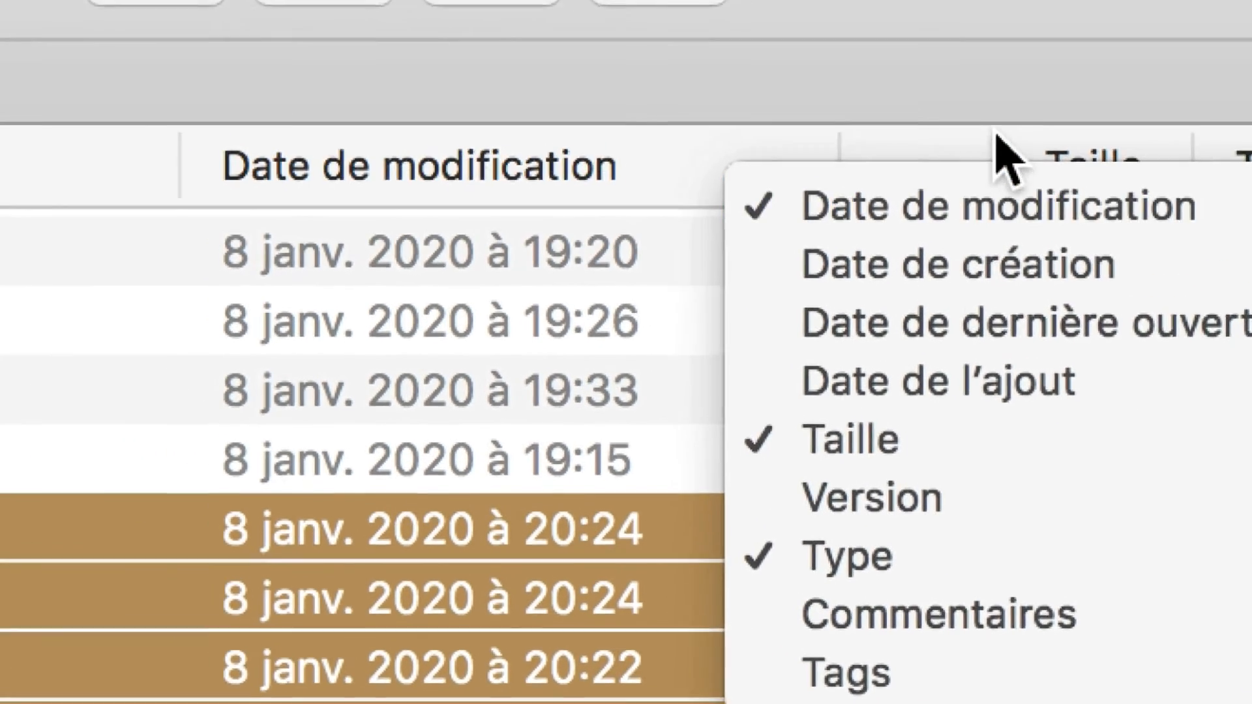
left_click(992, 124)
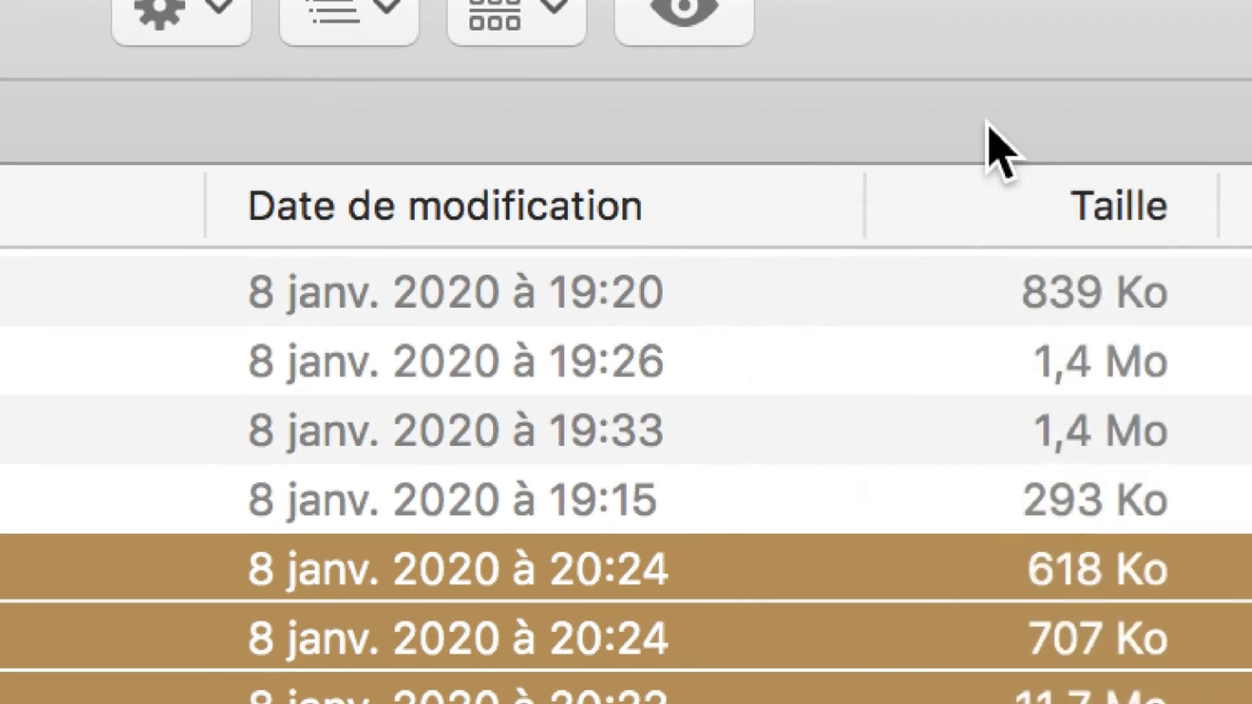
key("shift+Down")
key("shift+Down")
key("shift+Down")
key("shift+Down")
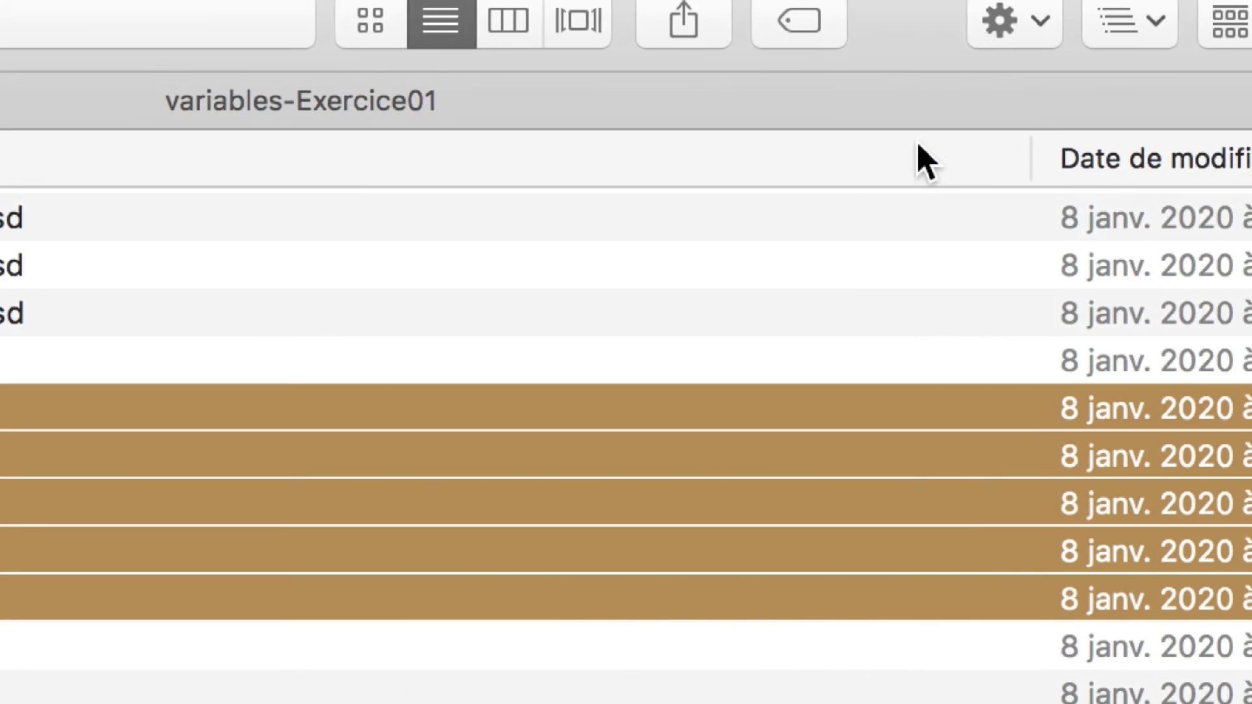
right_click(268, 149)
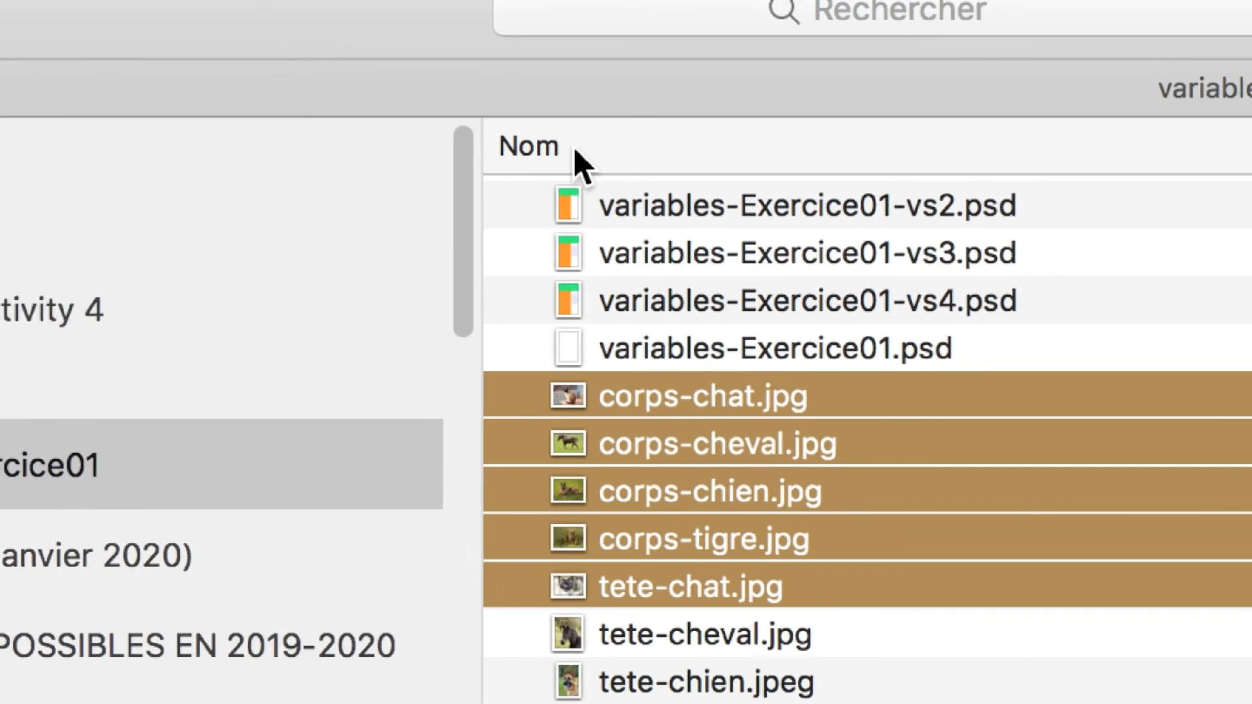
right_click(582, 163)
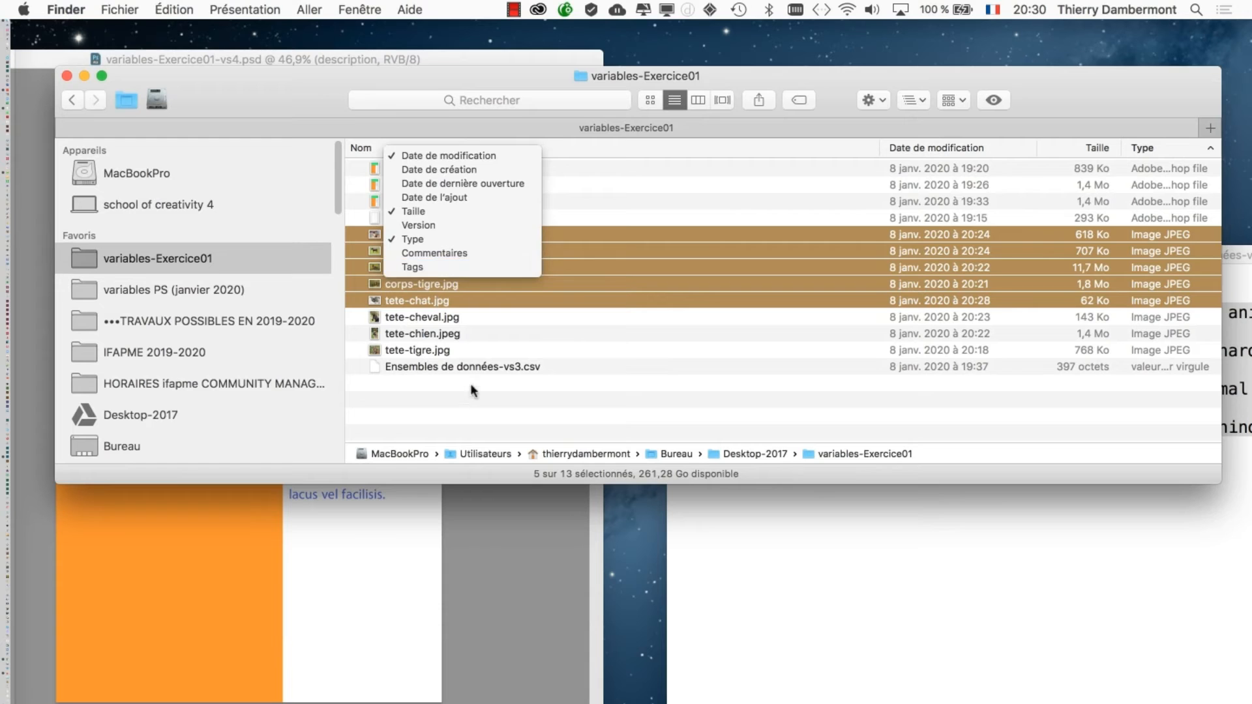
key("Escape")
- Group the eight corps and tete images into a new folder named images JPG
left_click(685, 413)
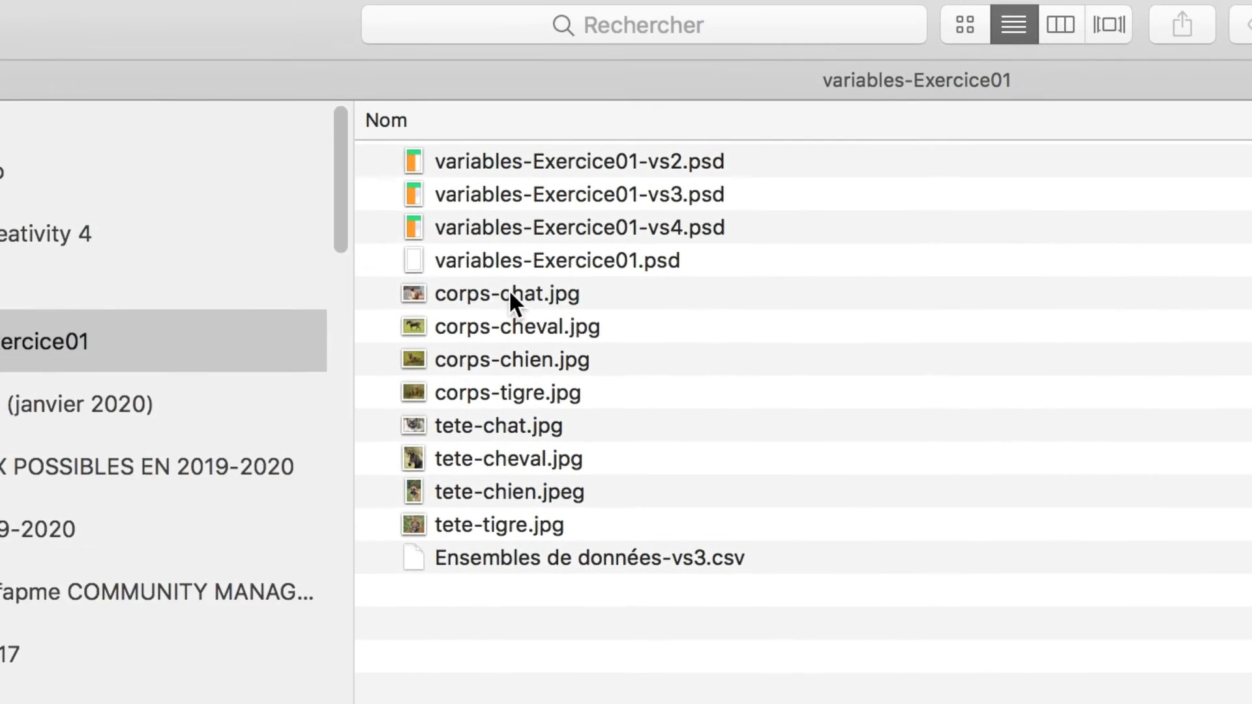
left_click(414, 184)
left_click(414, 417, "shift")
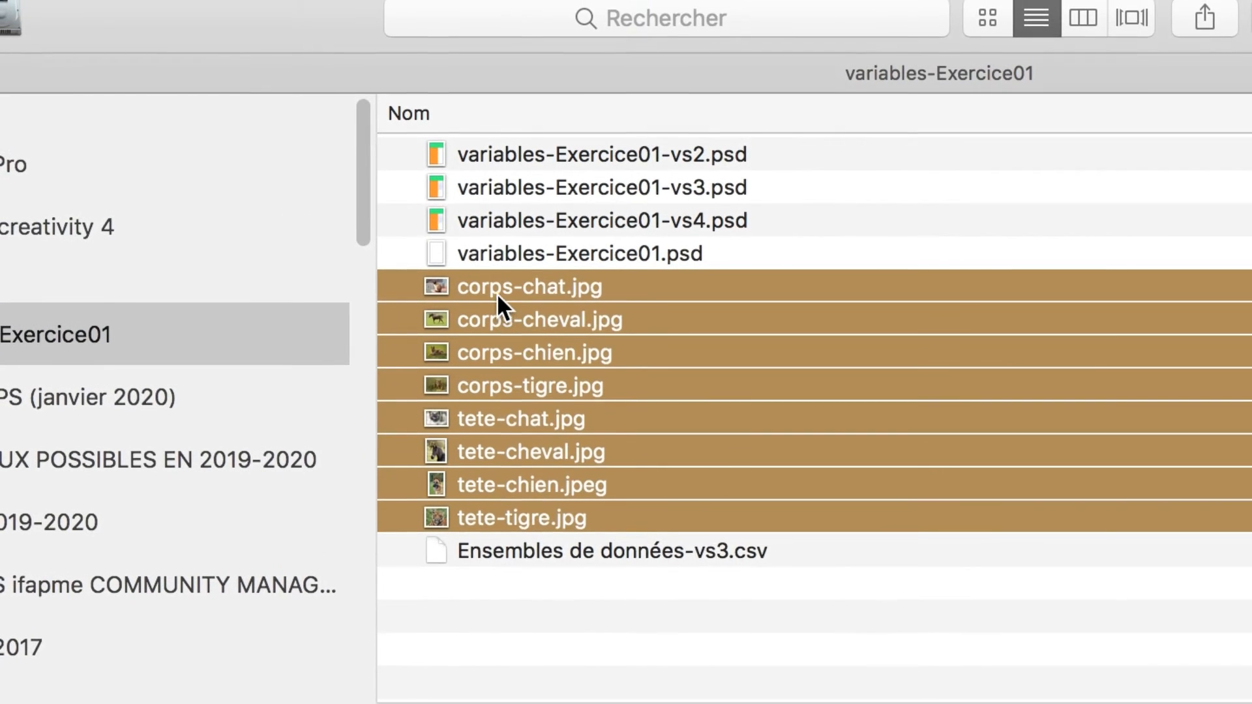
right_click(476, 139)
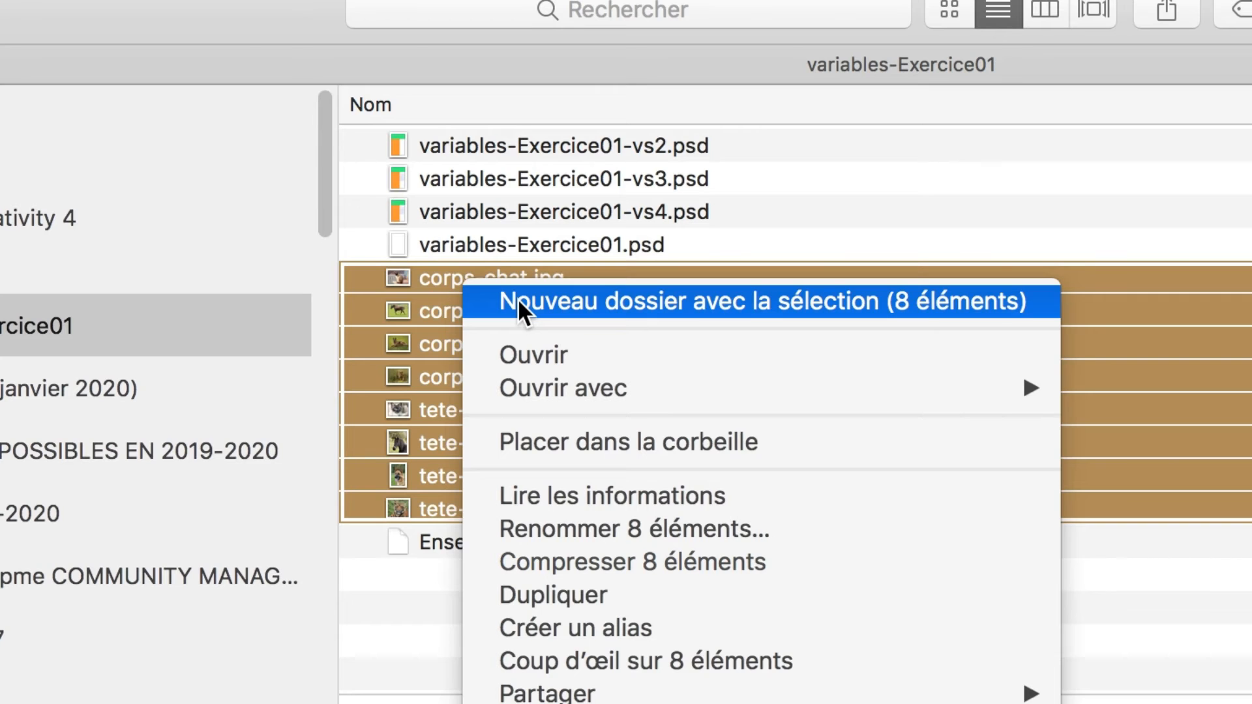
left_click(518, 302)
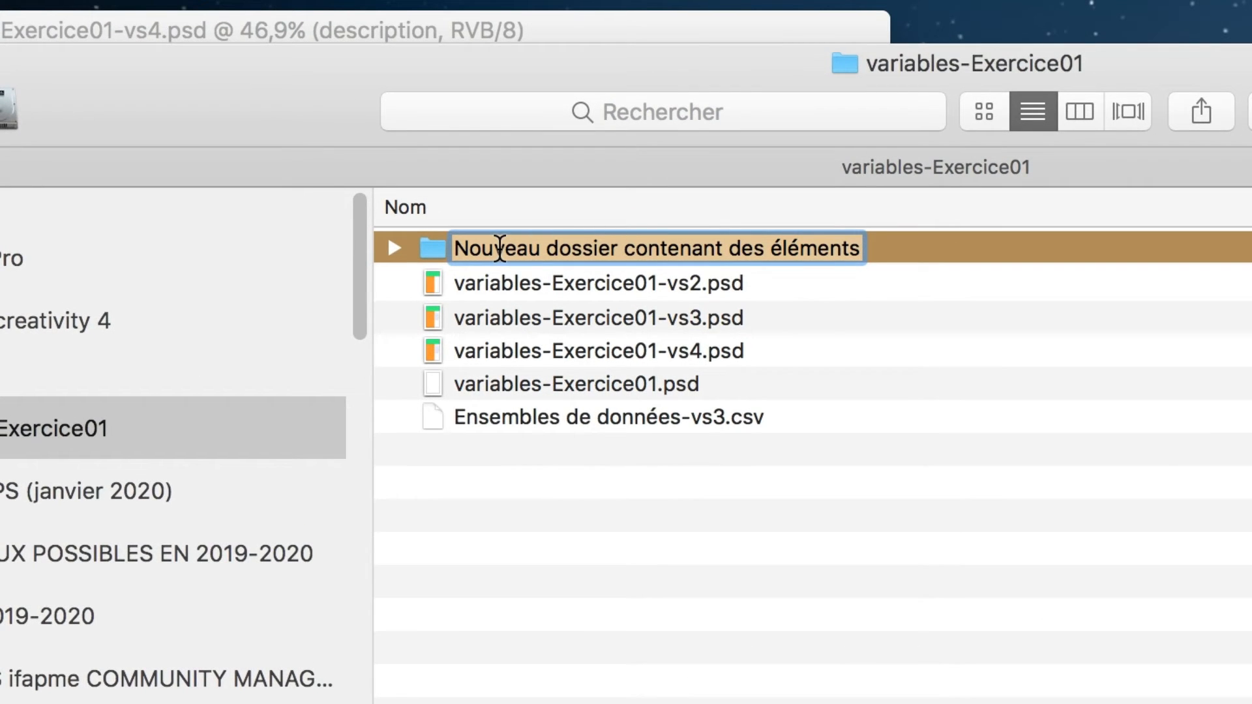
type("images JPG")
key("Return")
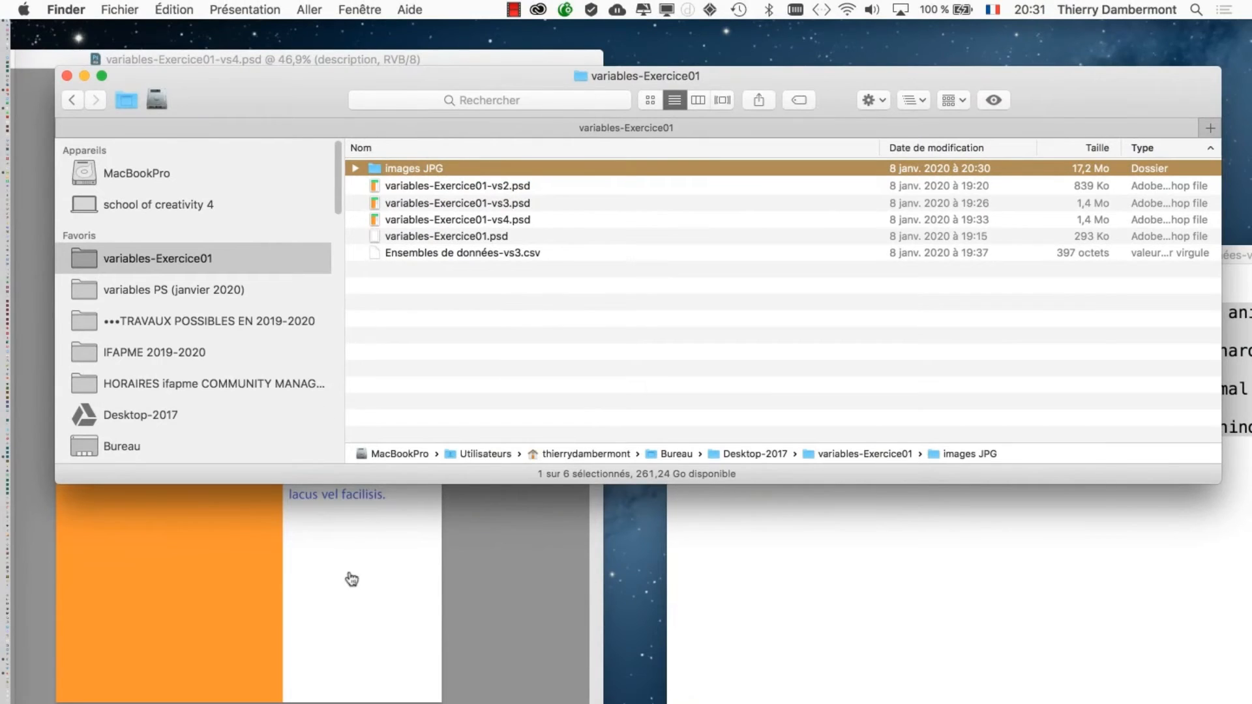
- Switch to Photoshop and open the Image Processor script with the images JPG folder as the source
key("super+Tab")
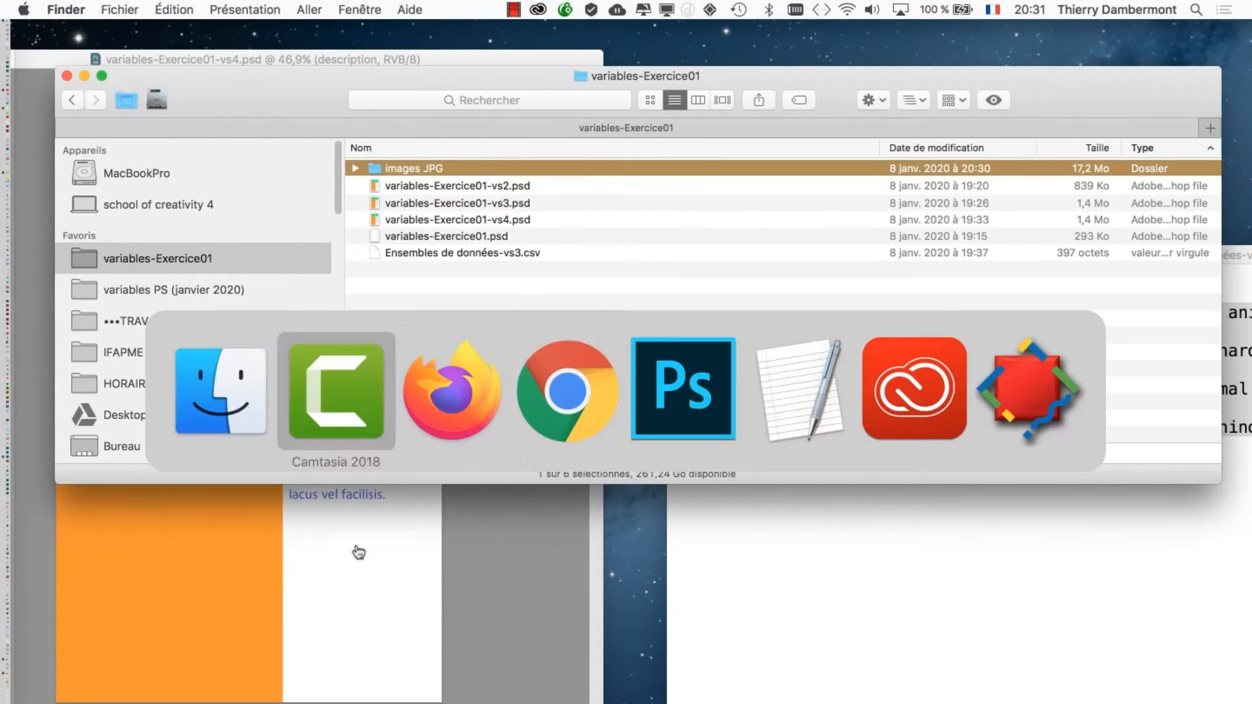
left_click(168, 9)
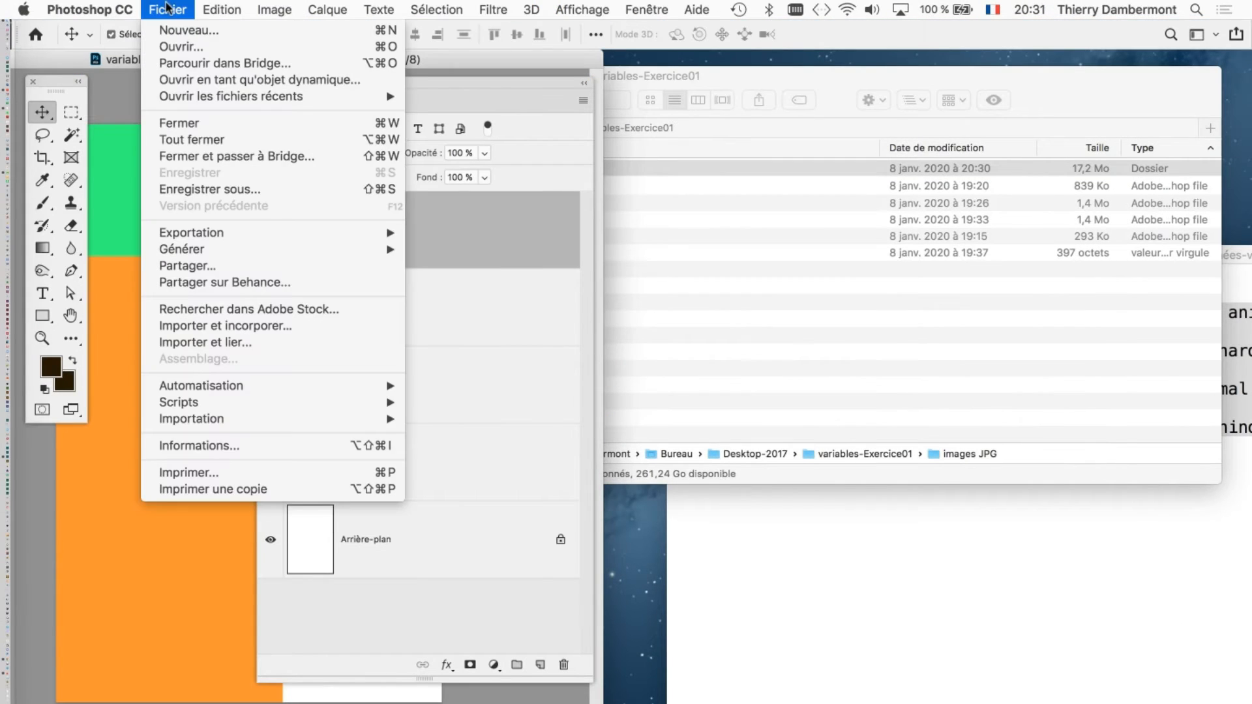
mouse_move(223, 391)
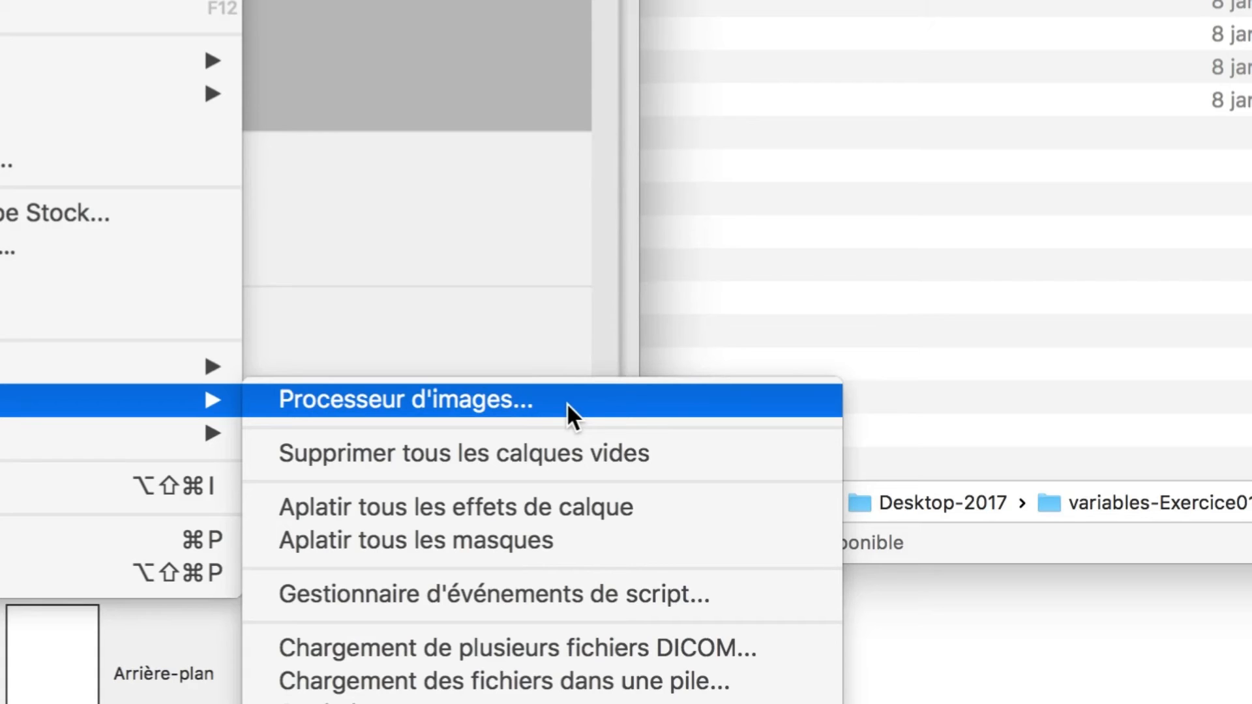
left_click(566, 402)
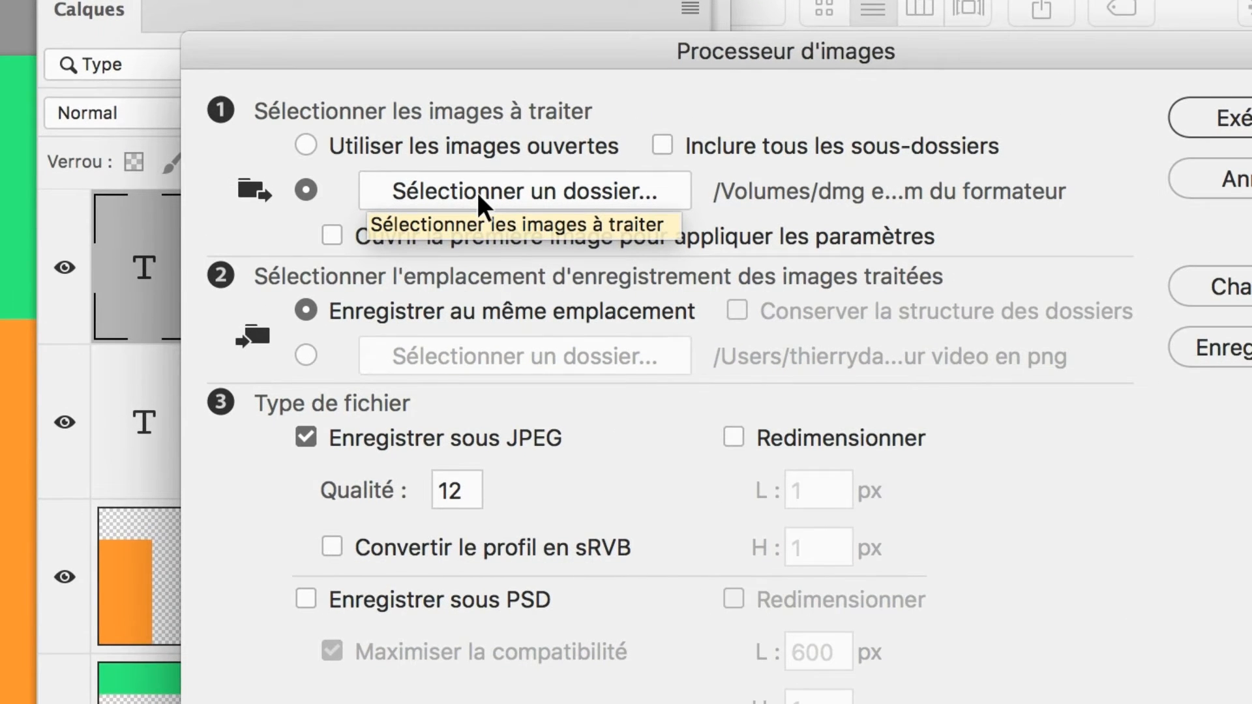
left_click(483, 190)
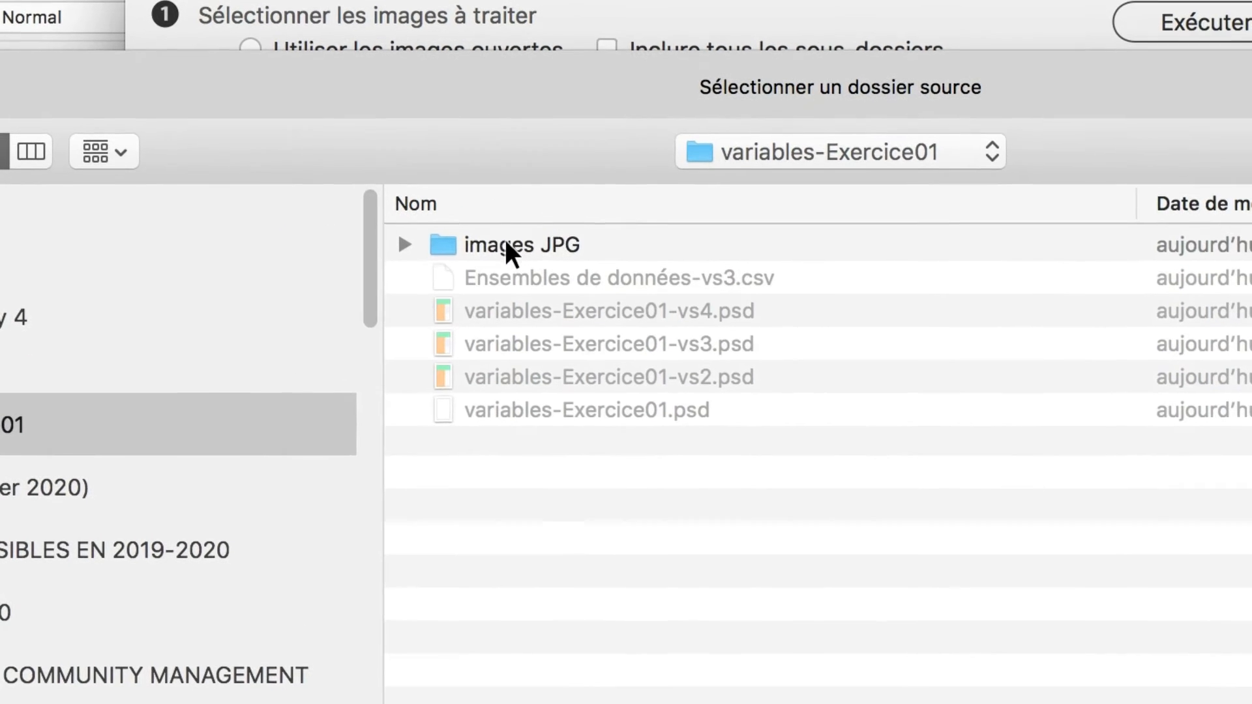
left_click(504, 240)
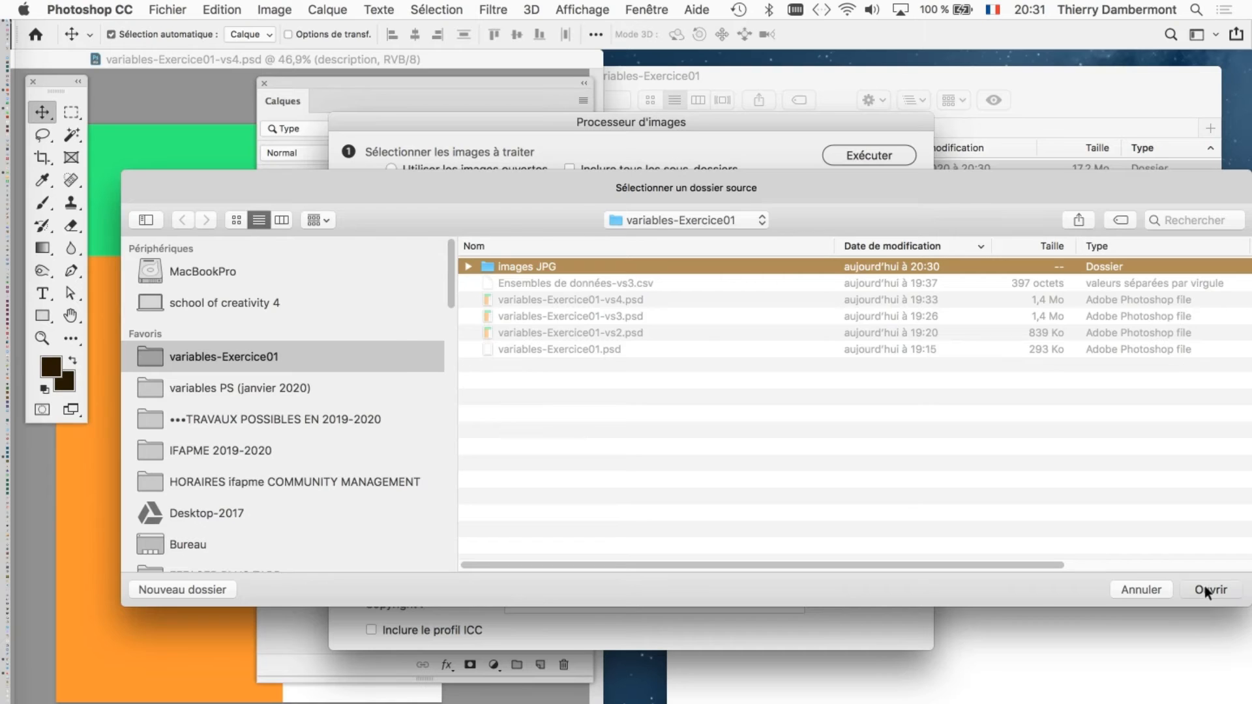
left_click(1203, 586)
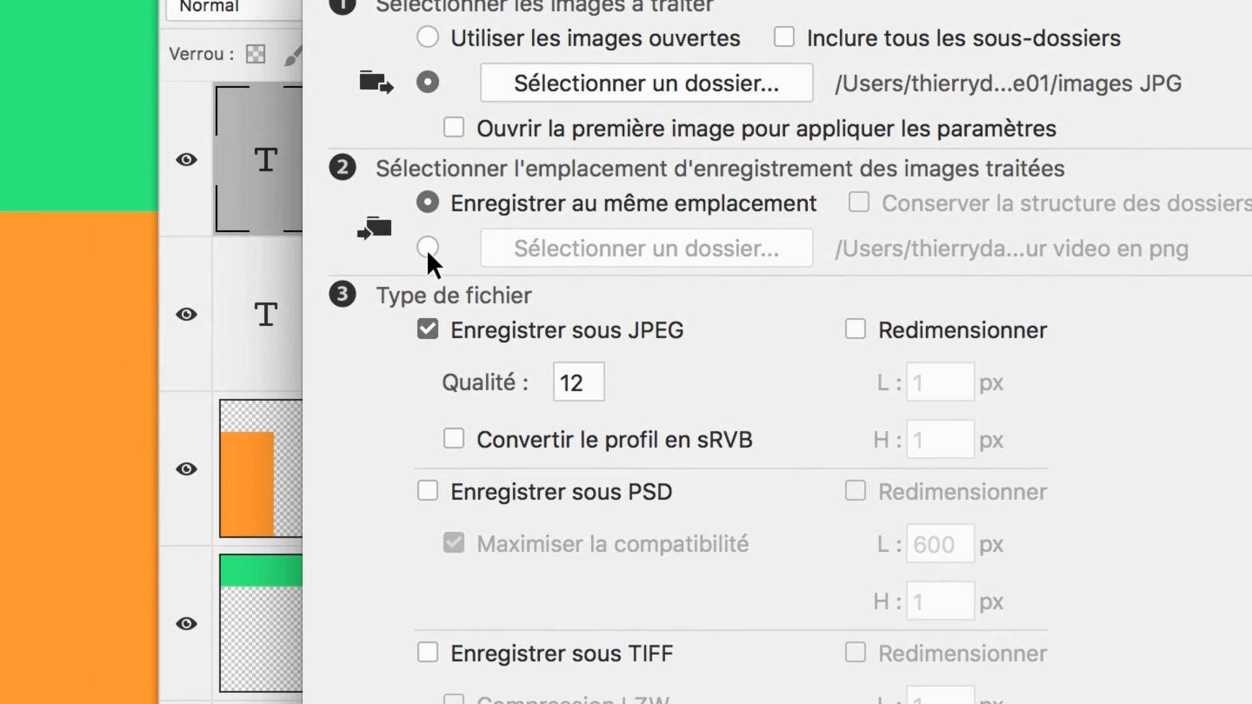
- Set Image Processor to save in the same location as PSD instead of JPEG, and run the conversion
left_click(428, 249)
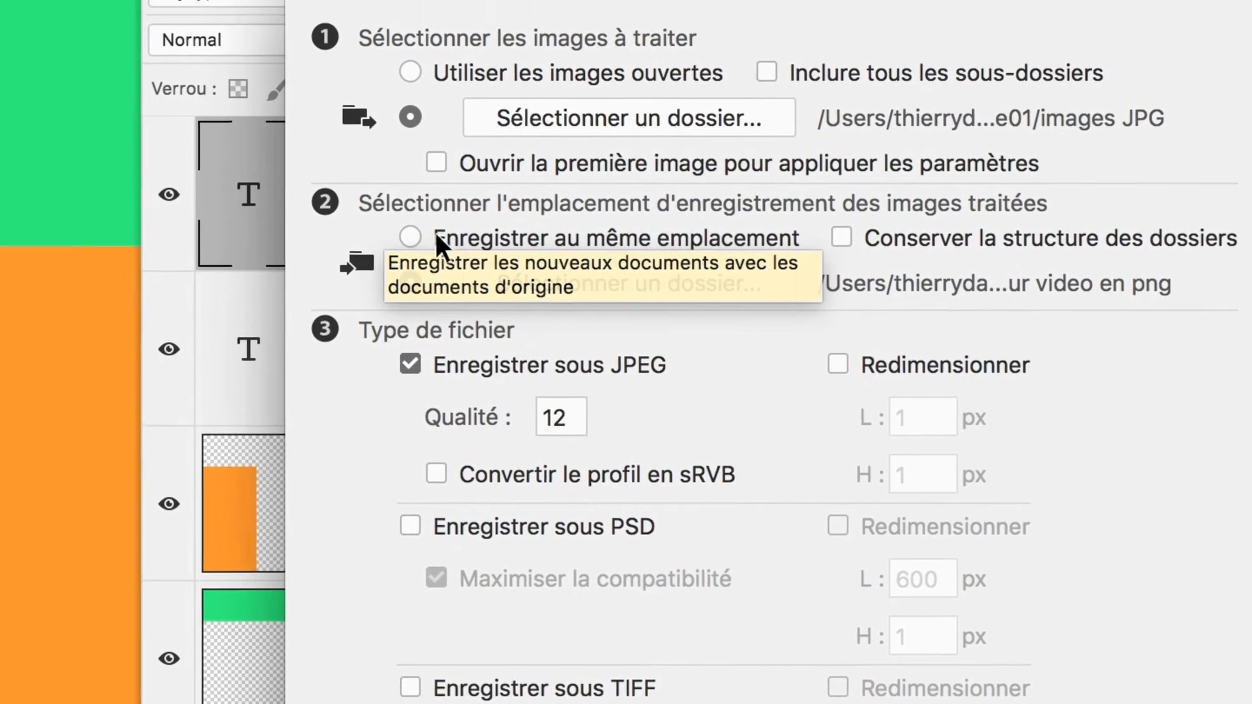
left_click(362, 202)
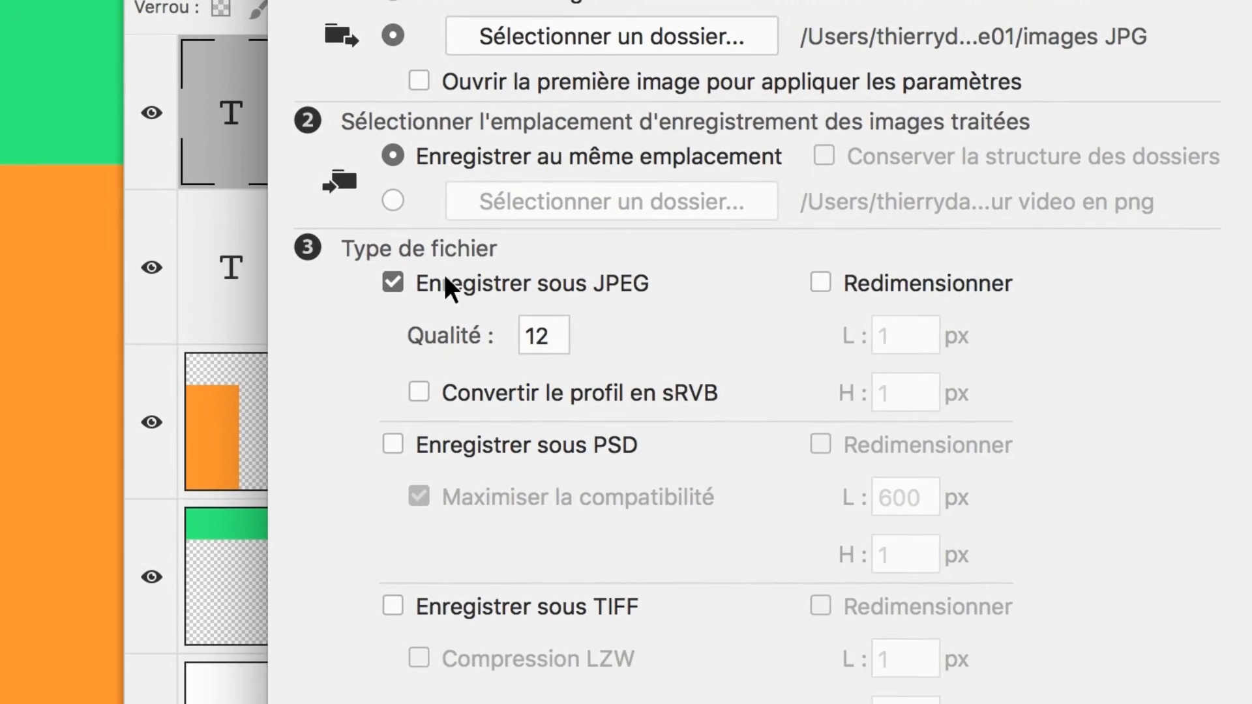
left_click(309, 364)
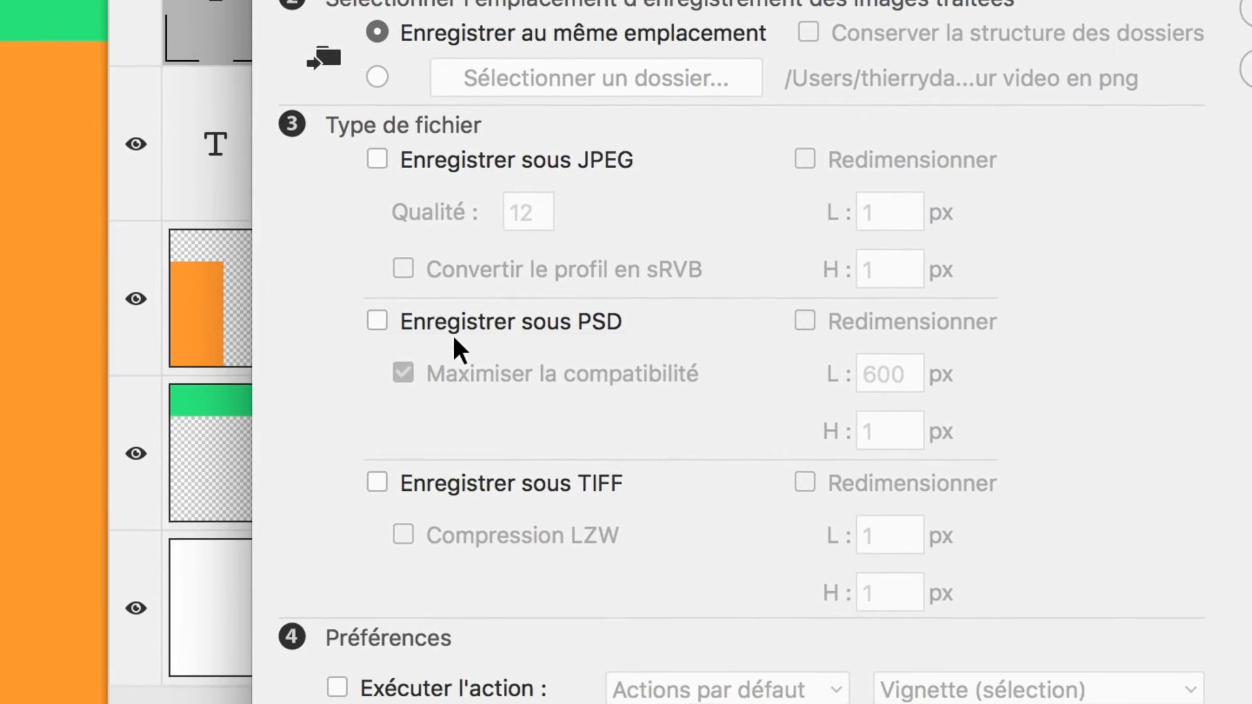
left_click(455, 328)
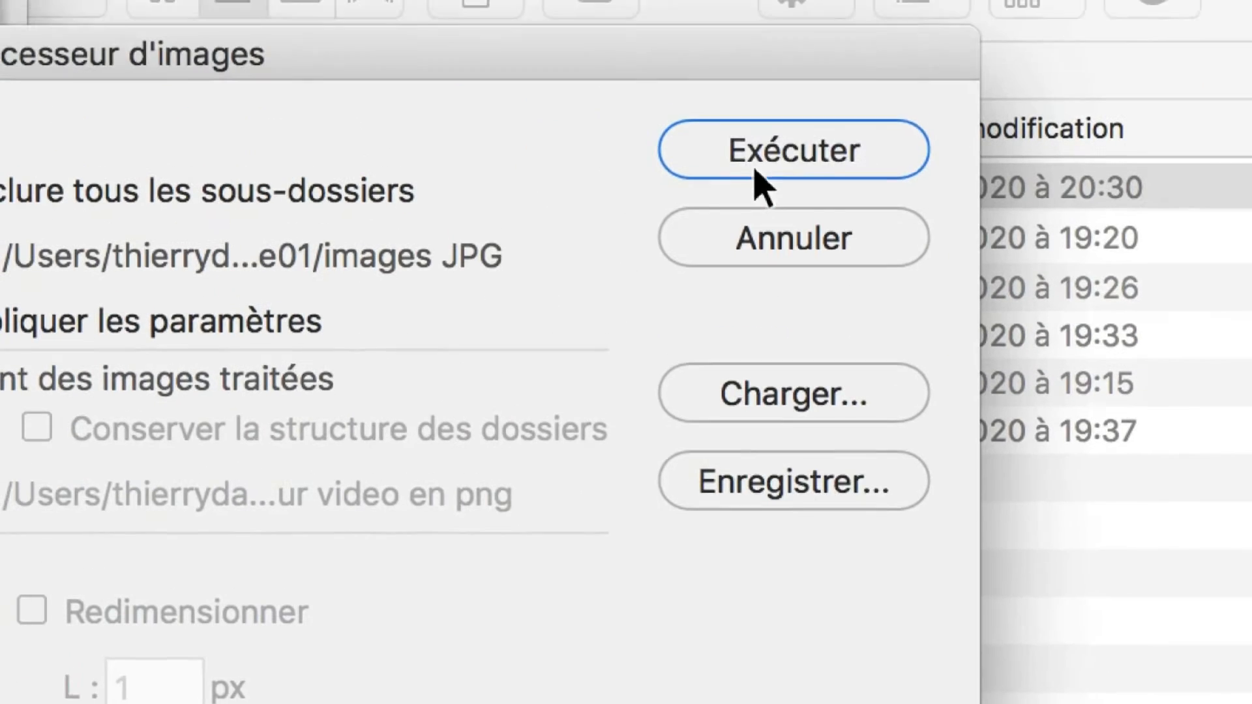
left_click(753, 162)
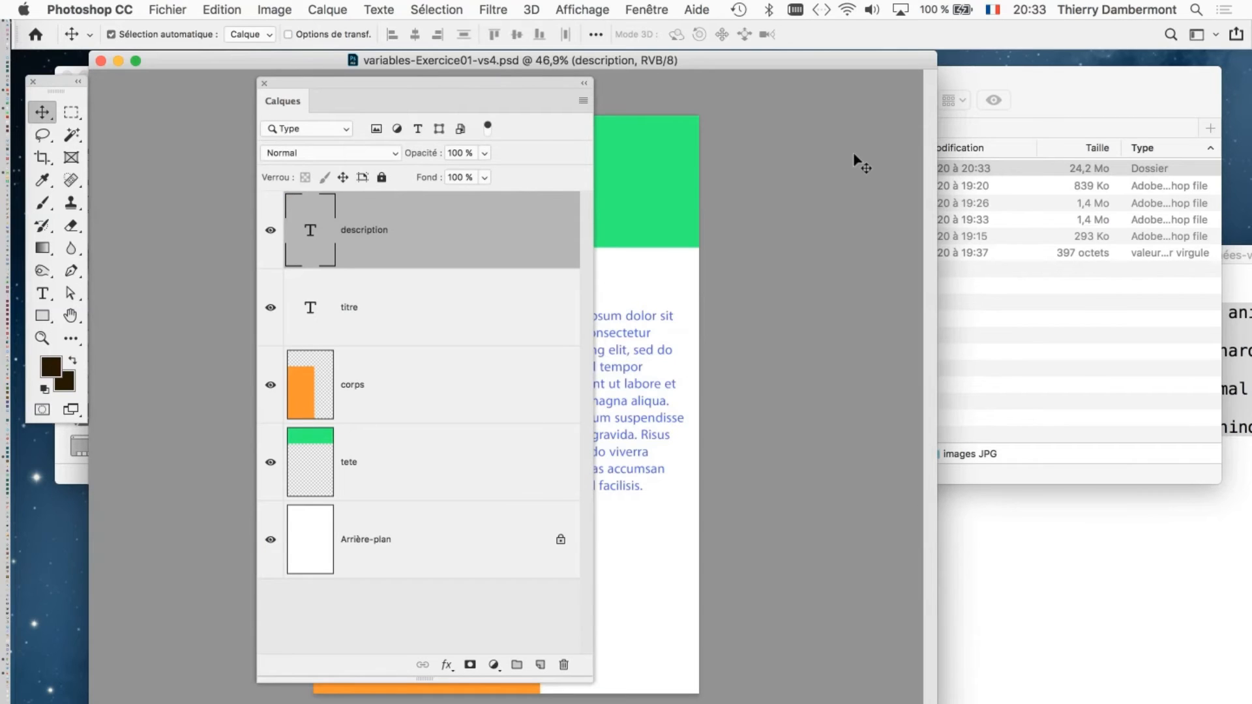
- Switch to Finder, enlarge the window and expand the images JPG folder and its PSD subfolder to check the converted files
left_click(1028, 335)
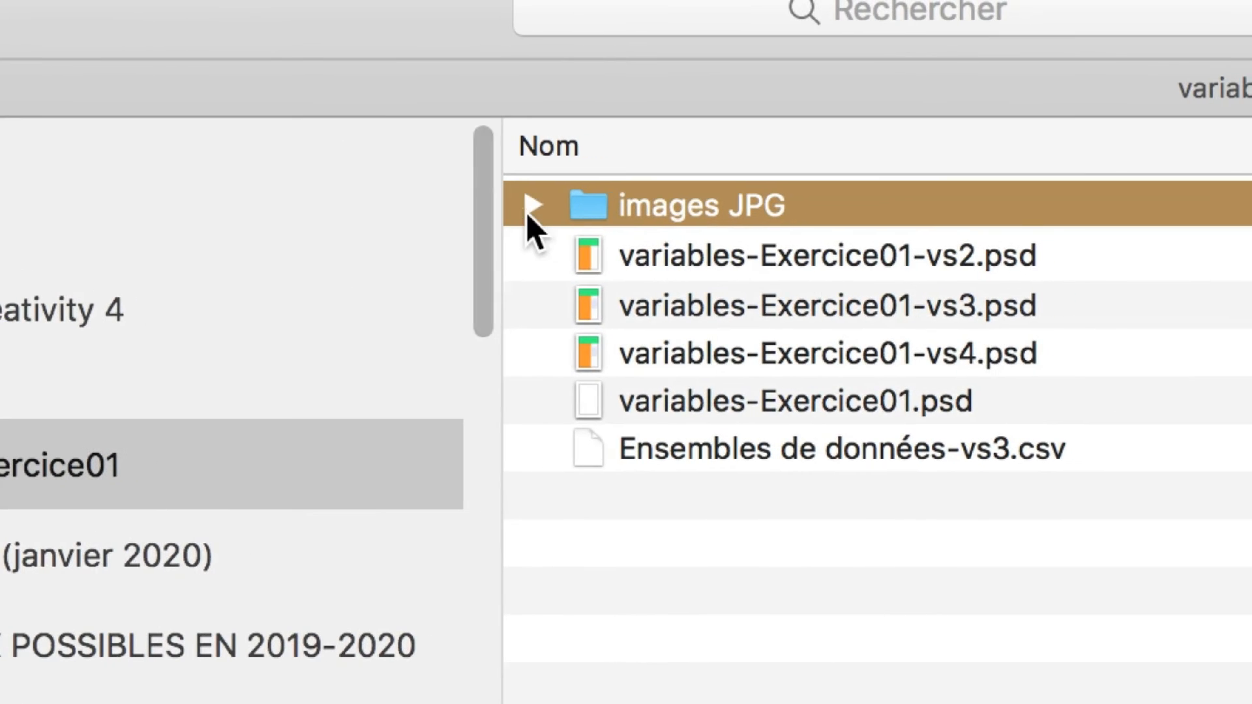
left_click(529, 208)
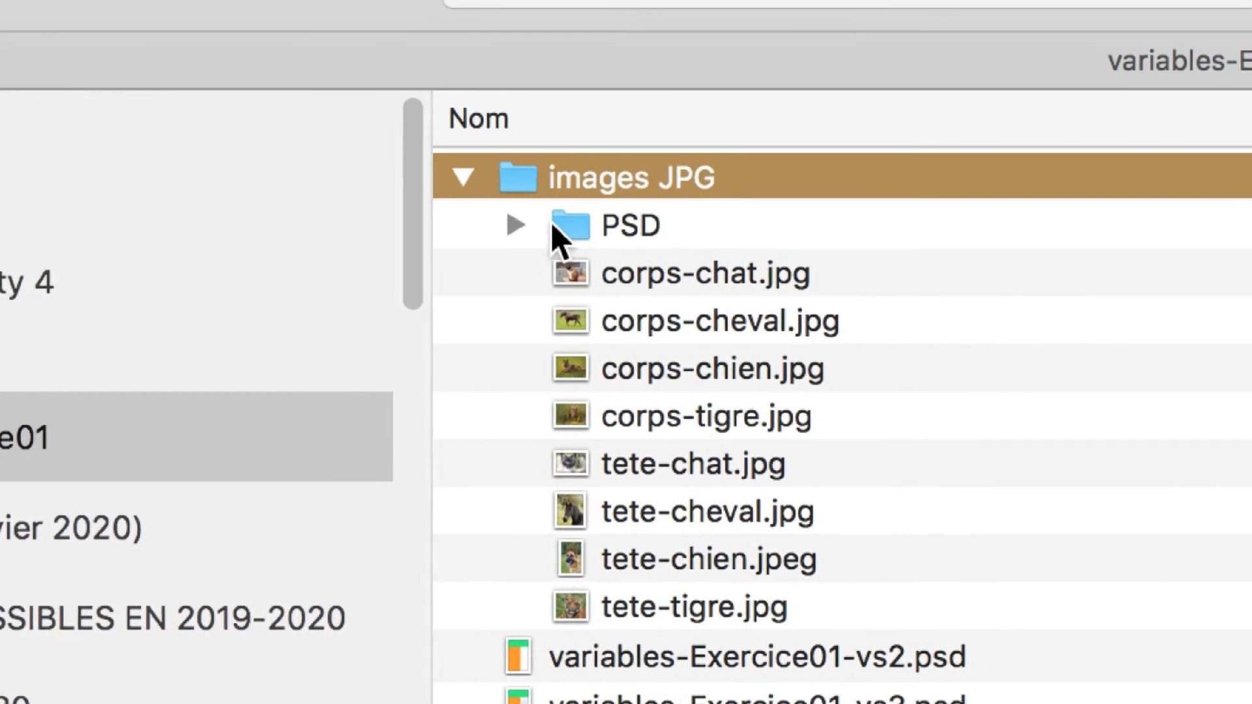
left_click(583, 253)
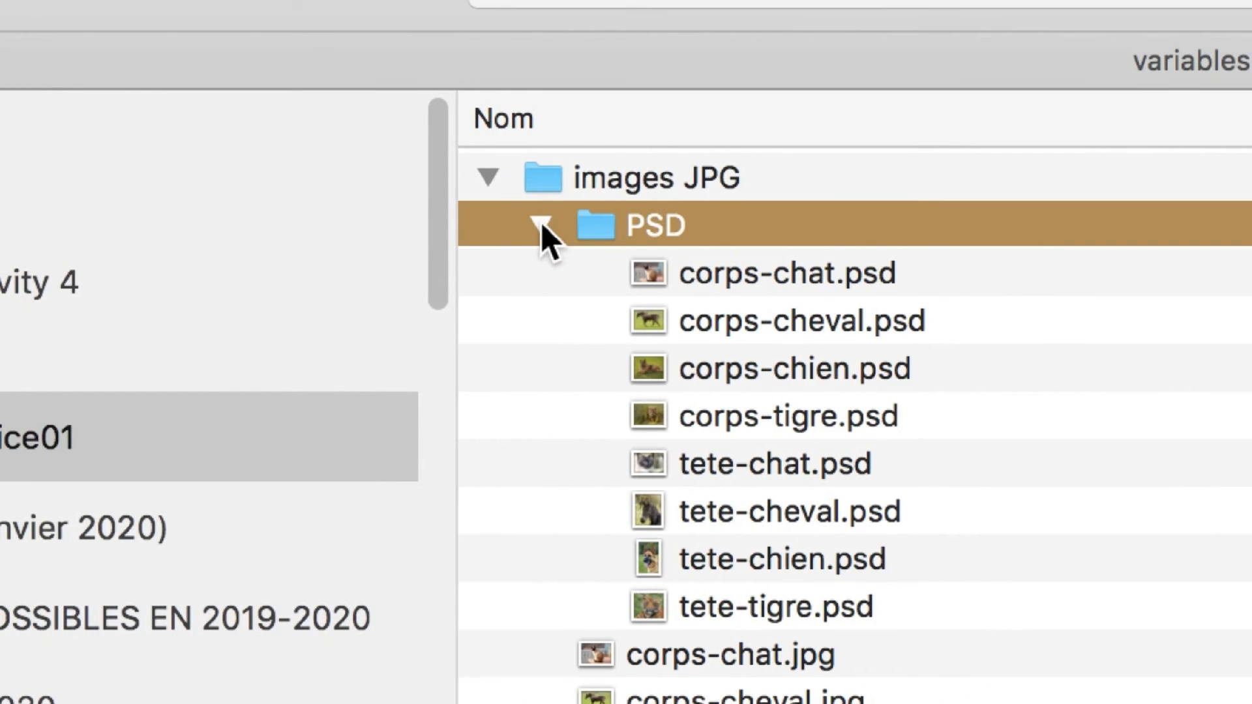
left_click(542, 225)
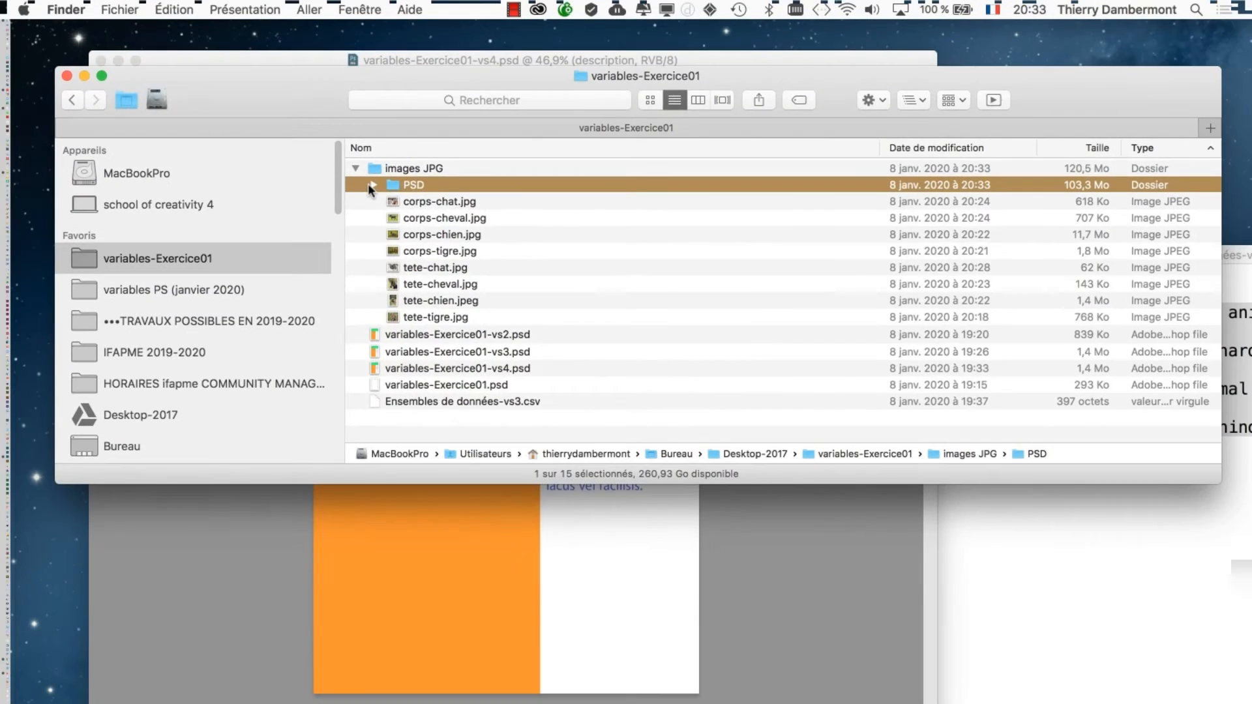
left_click(372, 185)
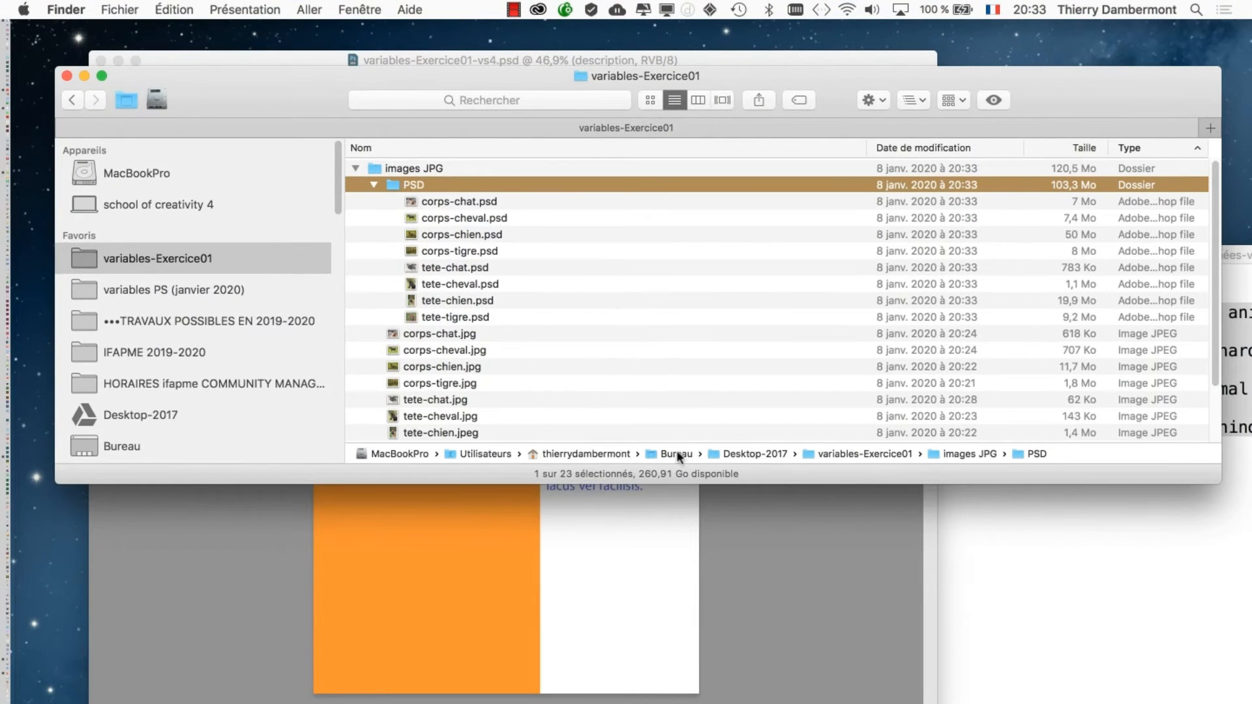
left_click_drag(698, 484, 698, 703)
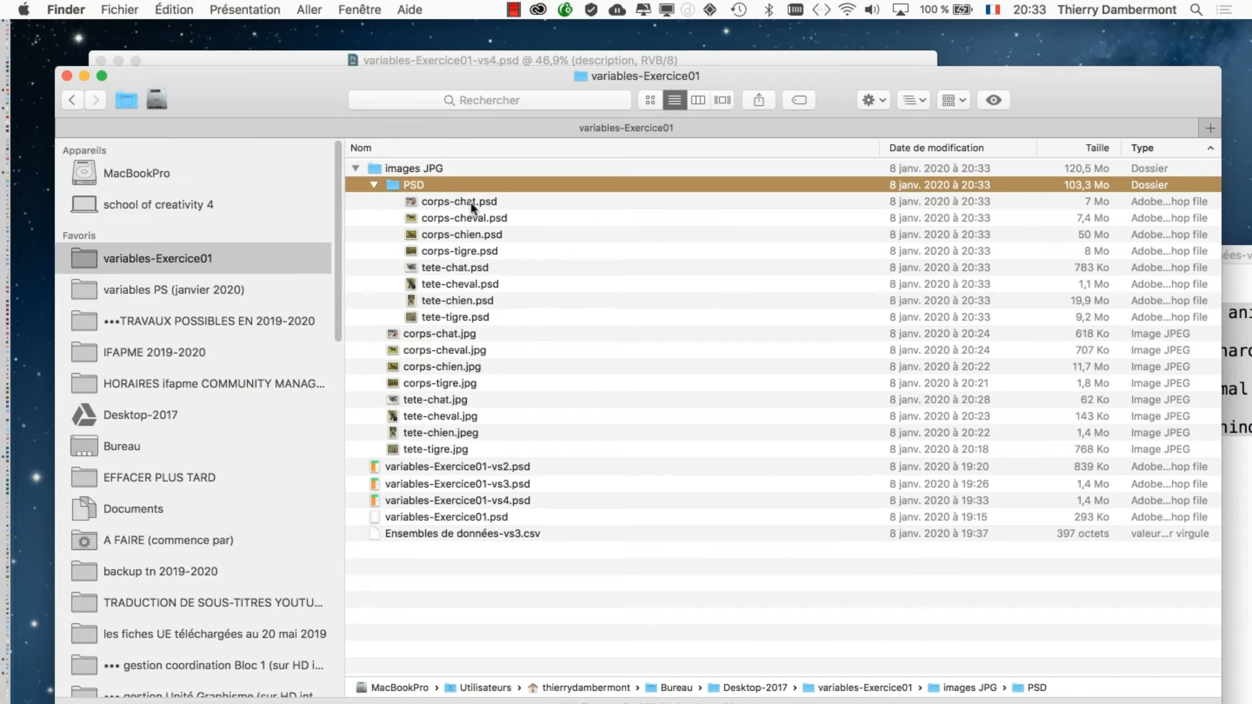
left_click(374, 185)
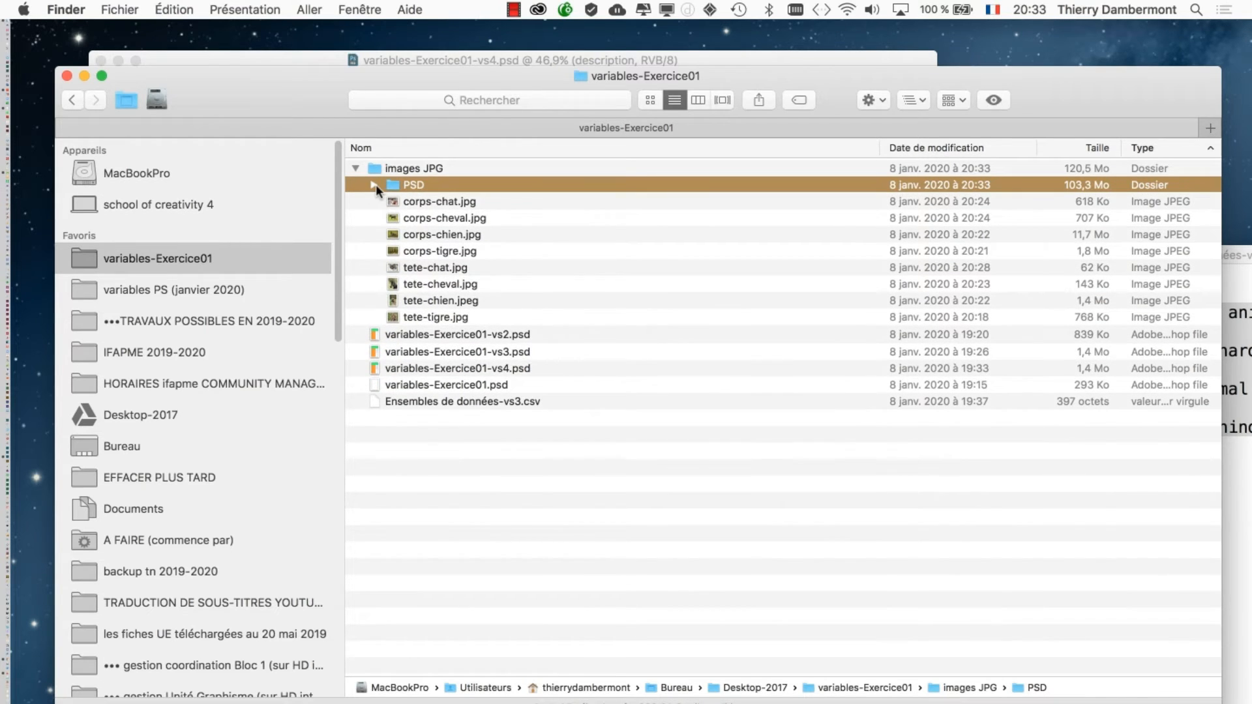
left_click(376, 185)
- Select all eight PSD files from corps-chat.psd to tete-tigre.psd in the PSD subfolder
left_click(462, 214)
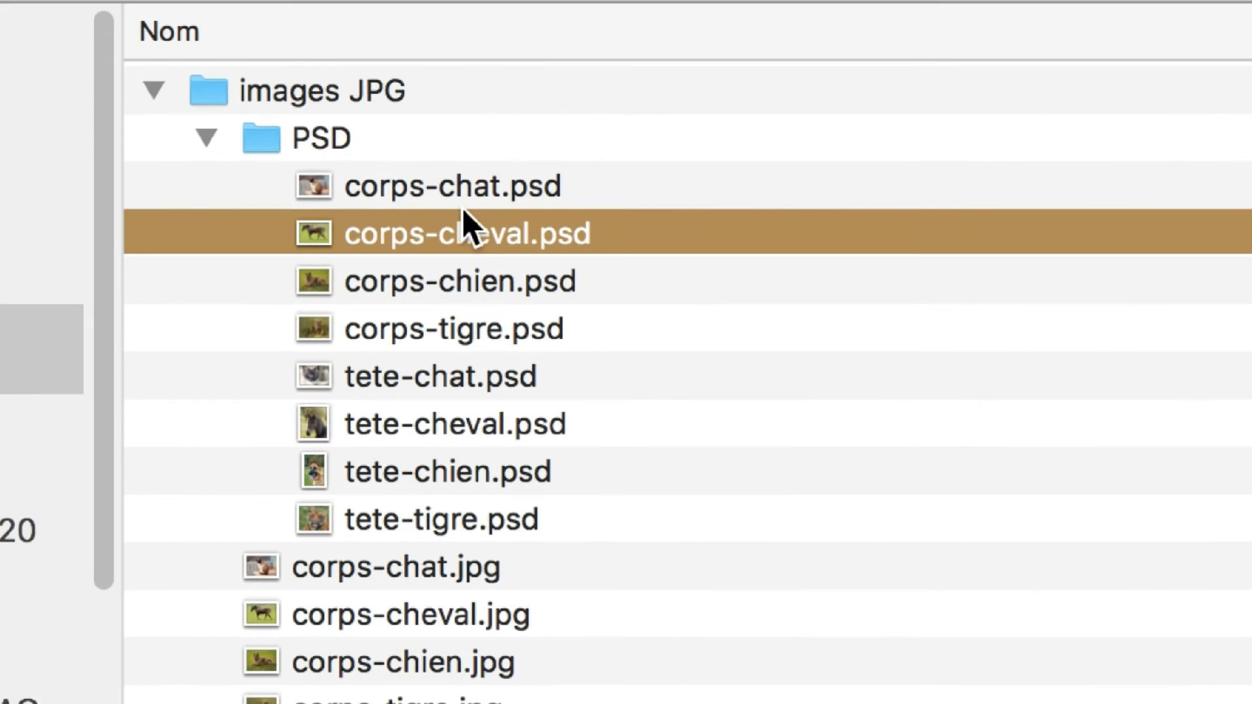
key("Up")
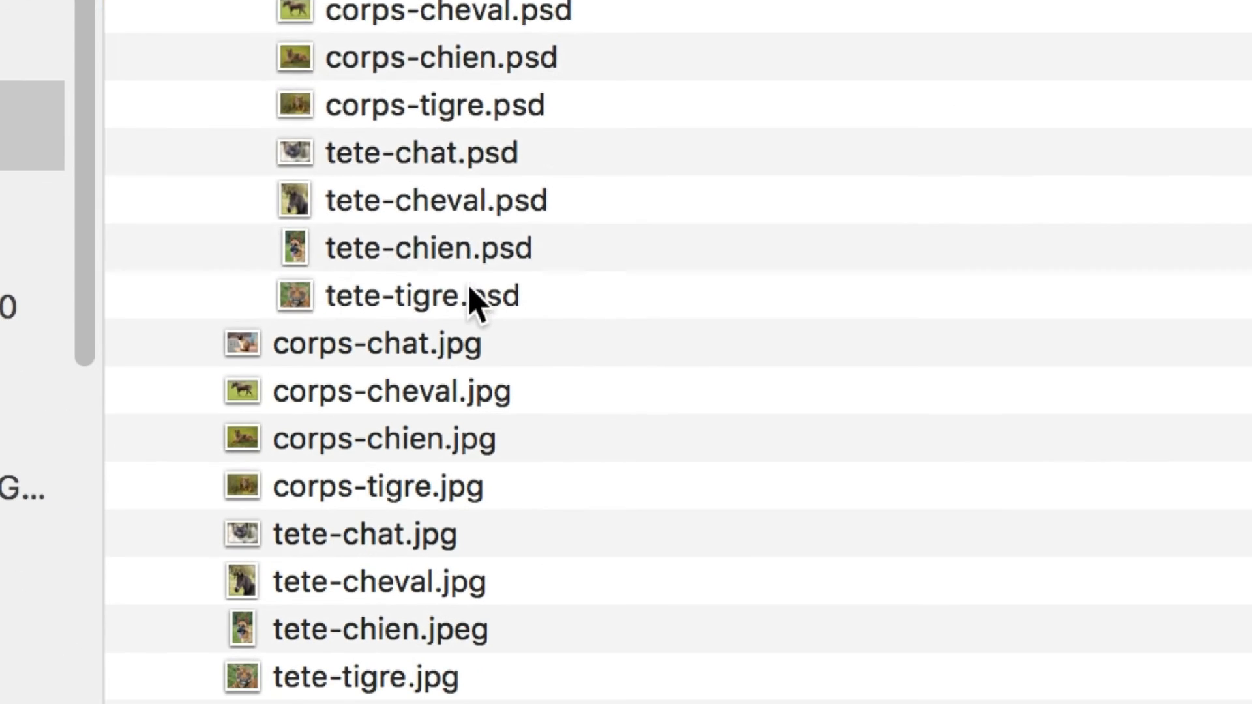
left_click(471, 396, "shift")
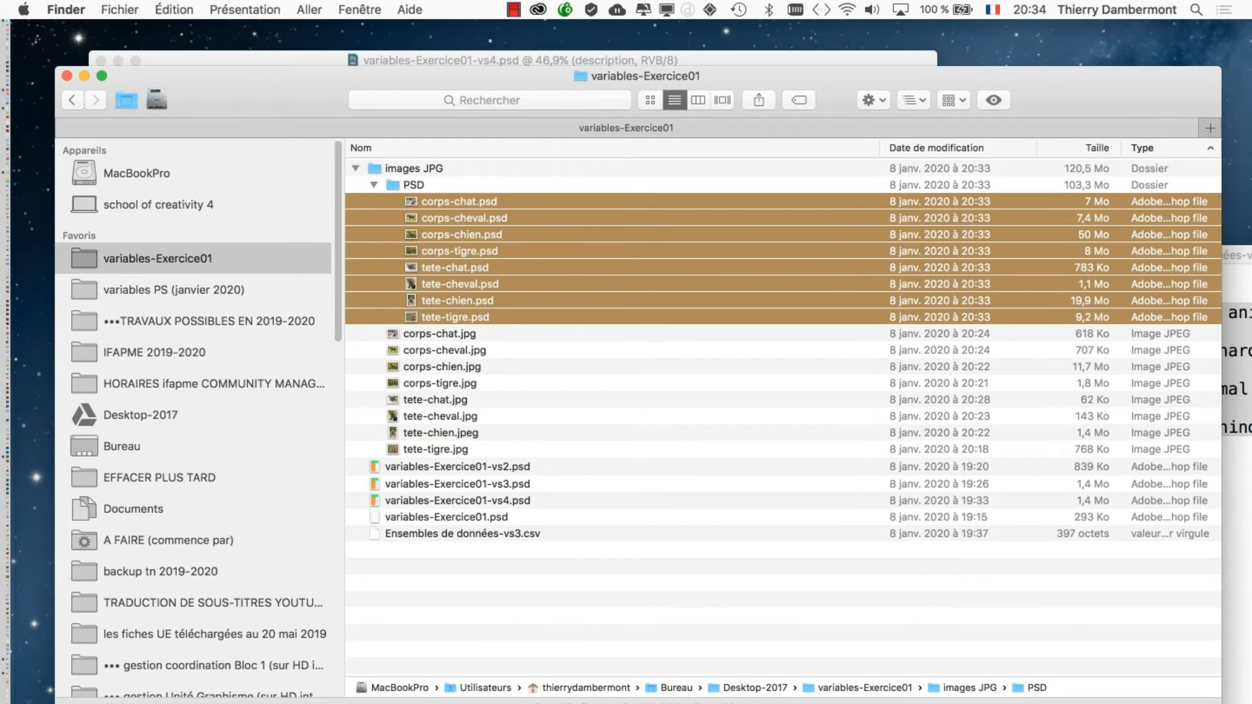
- Shrink the Finder window and place the Ensembles de données-vs3.csv text document below its list of PSD files
left_click_drag(1221, 703, 1142, 384)
left_click_drag(1211, 253, 594, 360)
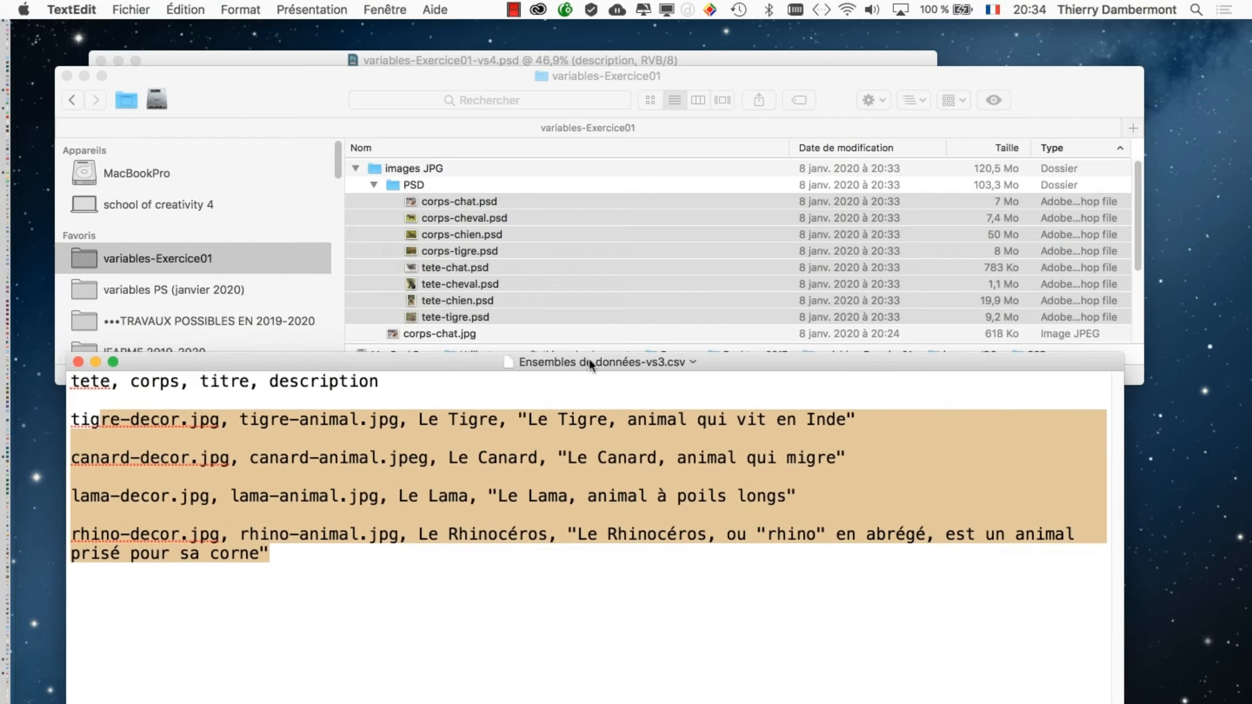
left_click(372, 512)
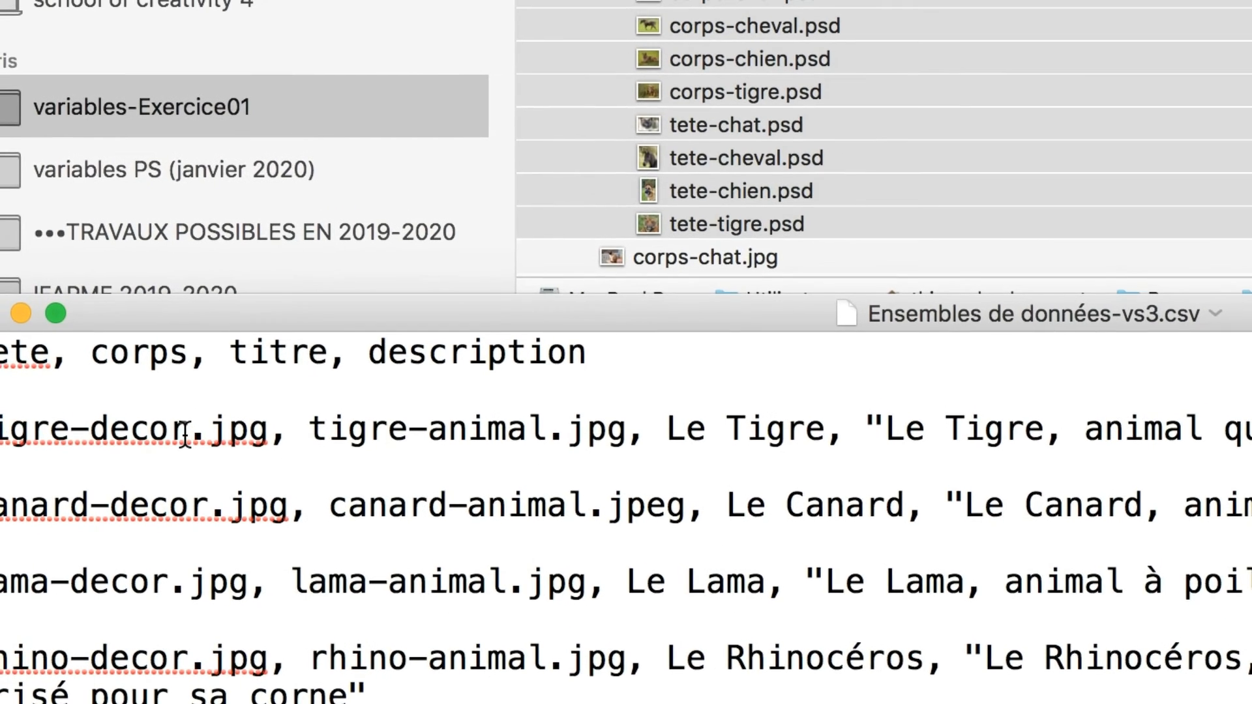
- Replace tigre-decor.jpg with tete-chat.psd in the first data row of the CSV
left_click_drag(185, 437, 0, 435)
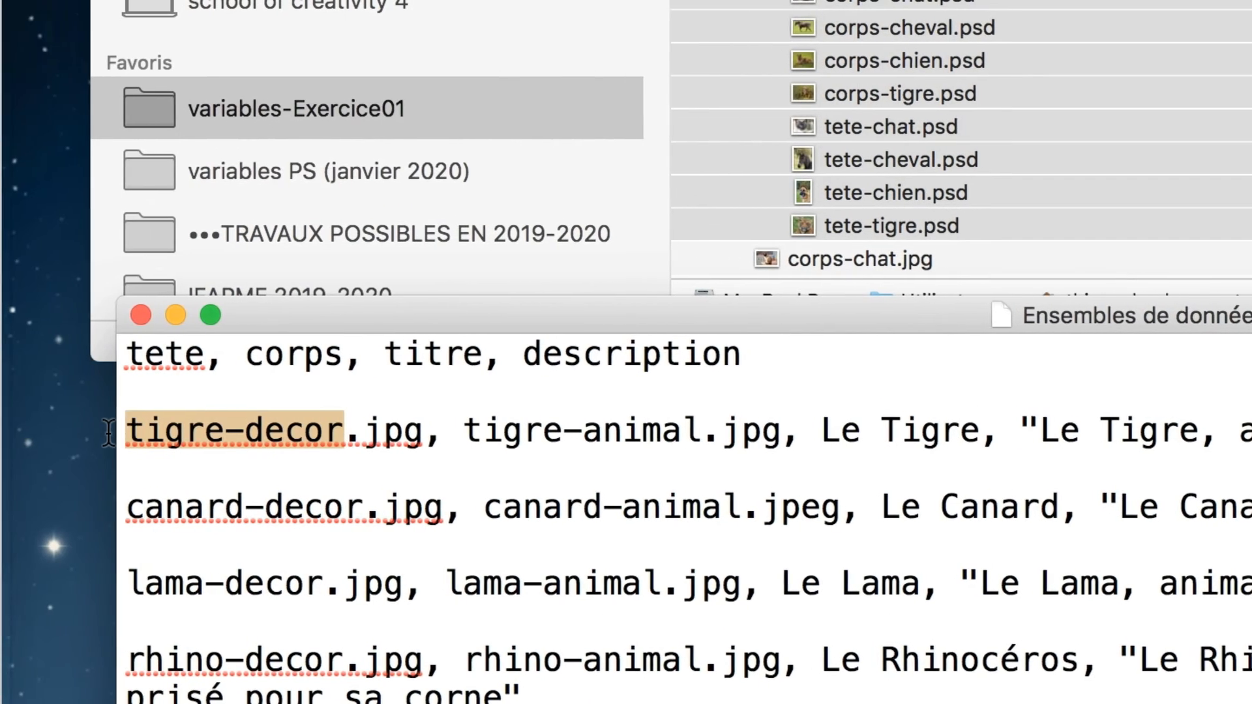
type("tete")
type("-chat")
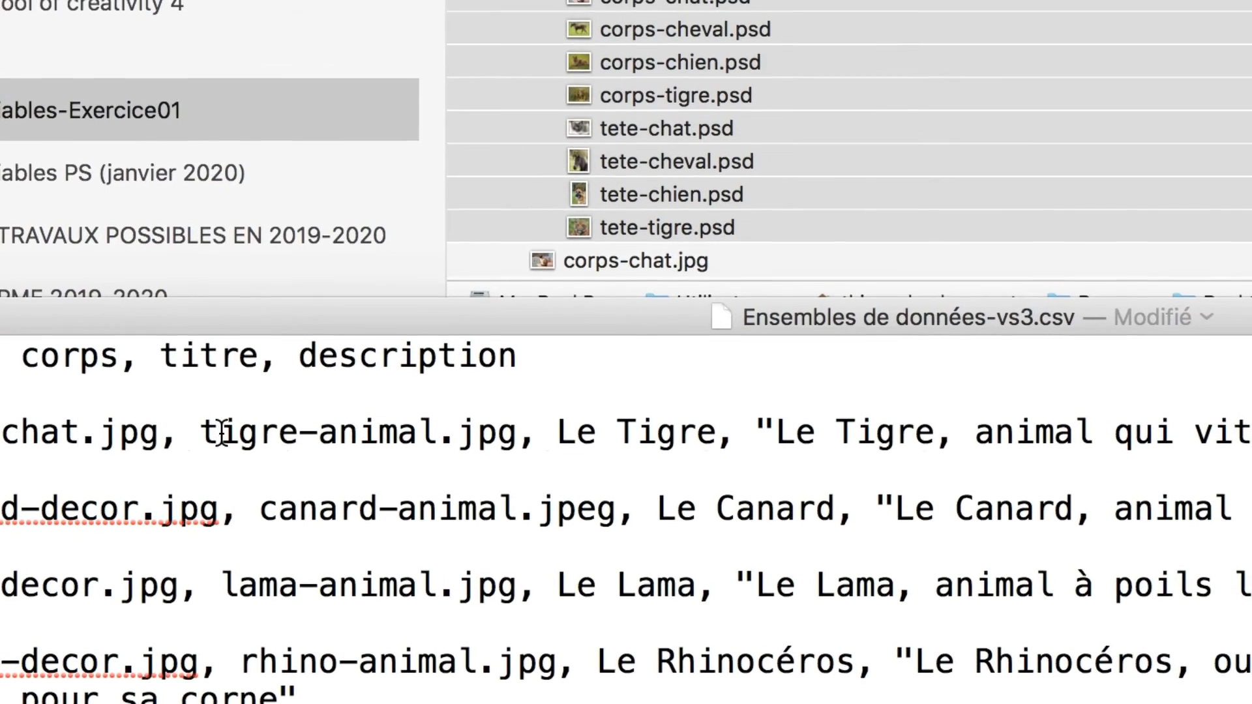
left_click_drag(194, 424, 132, 425)
type("psd")
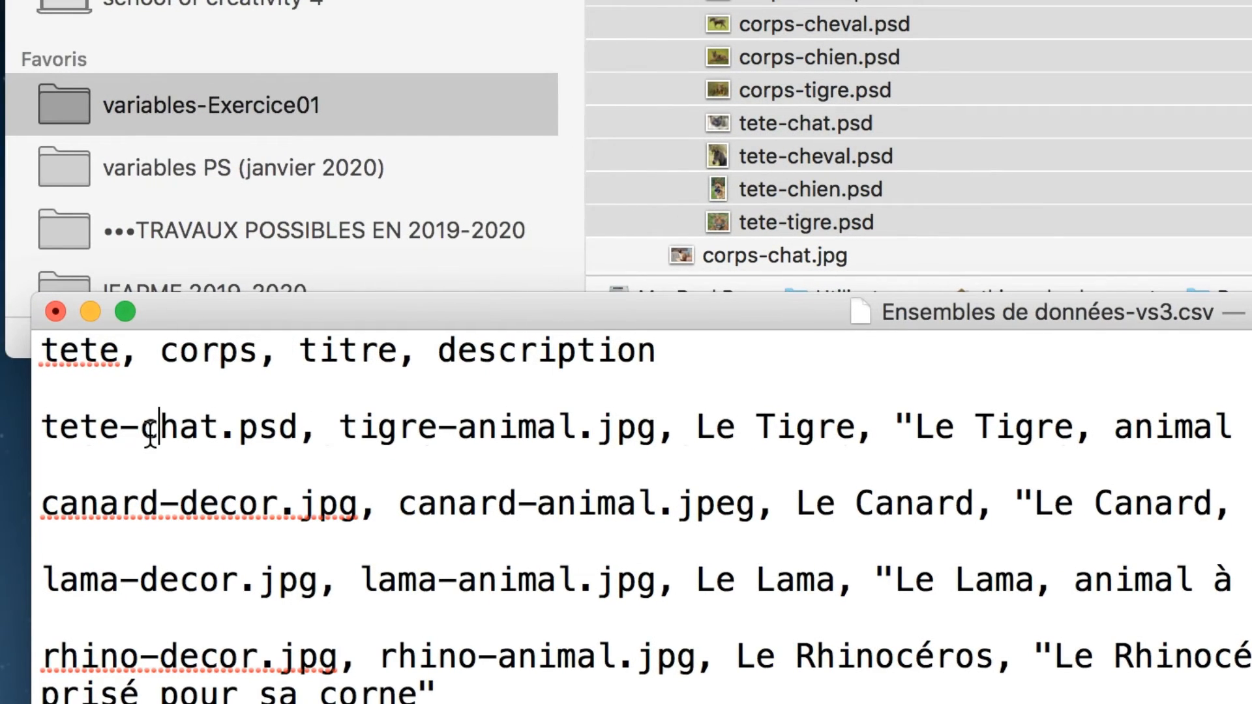
- Replace tigre-animal.jpg with corps-chat.psd in the first data row, matching the tete and corps column headings
left_click_drag(41, 431, 571, 426)
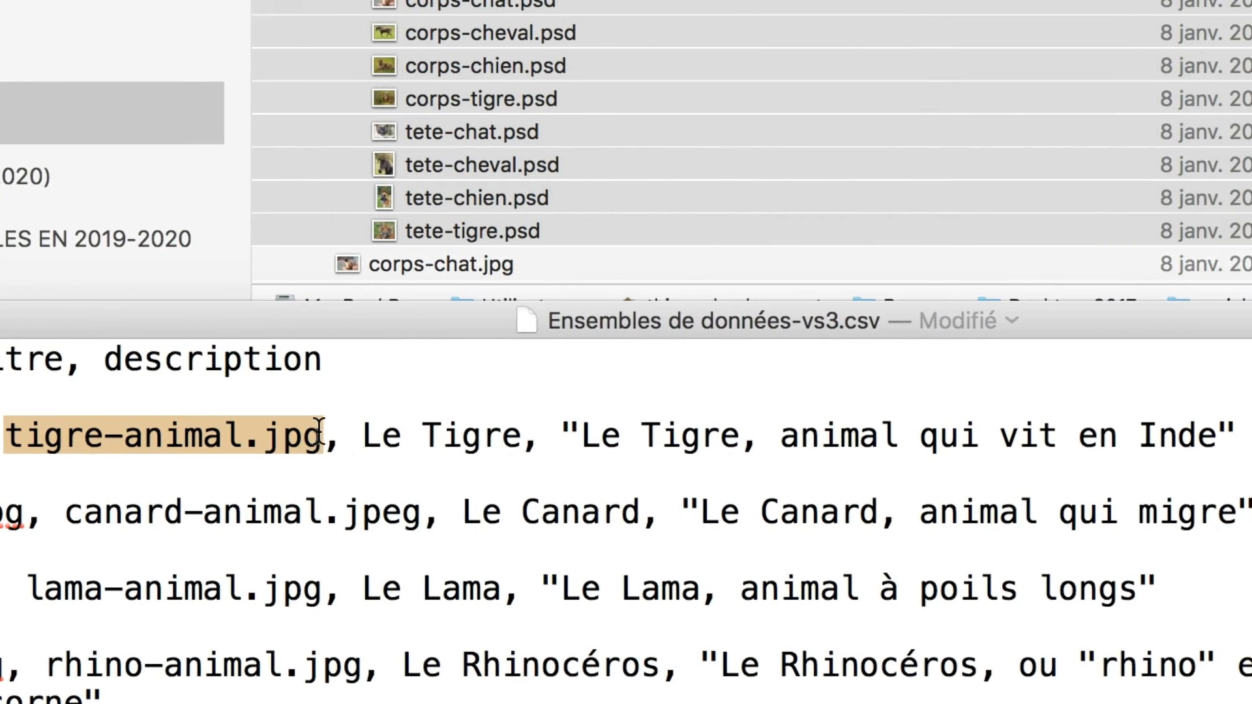
type("chat")
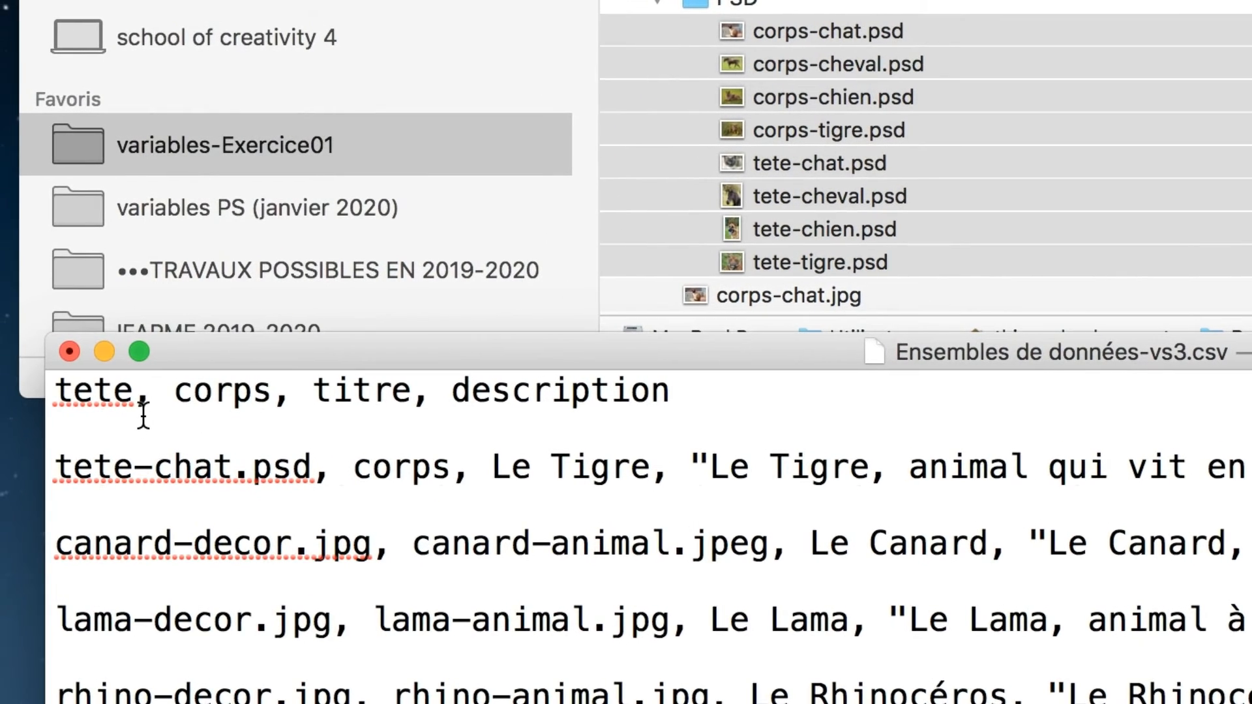
left_click_drag(142, 394, 56, 394)
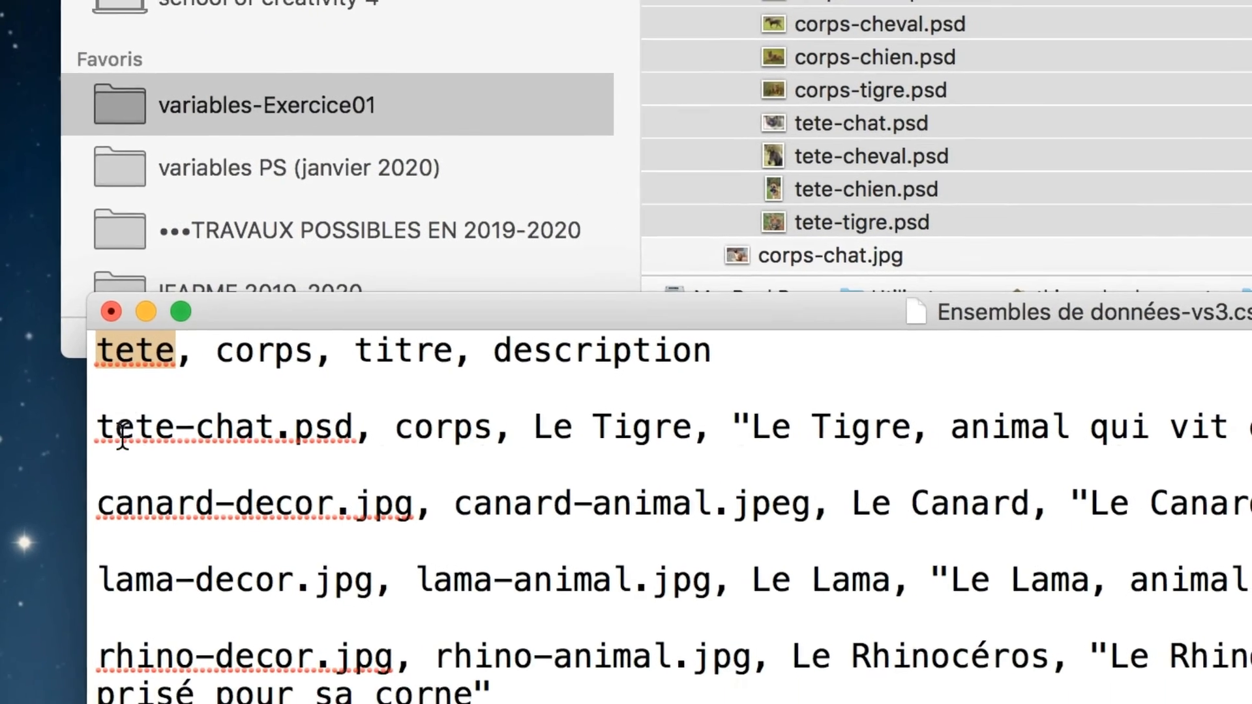
left_click_drag(98, 435, 315, 435)
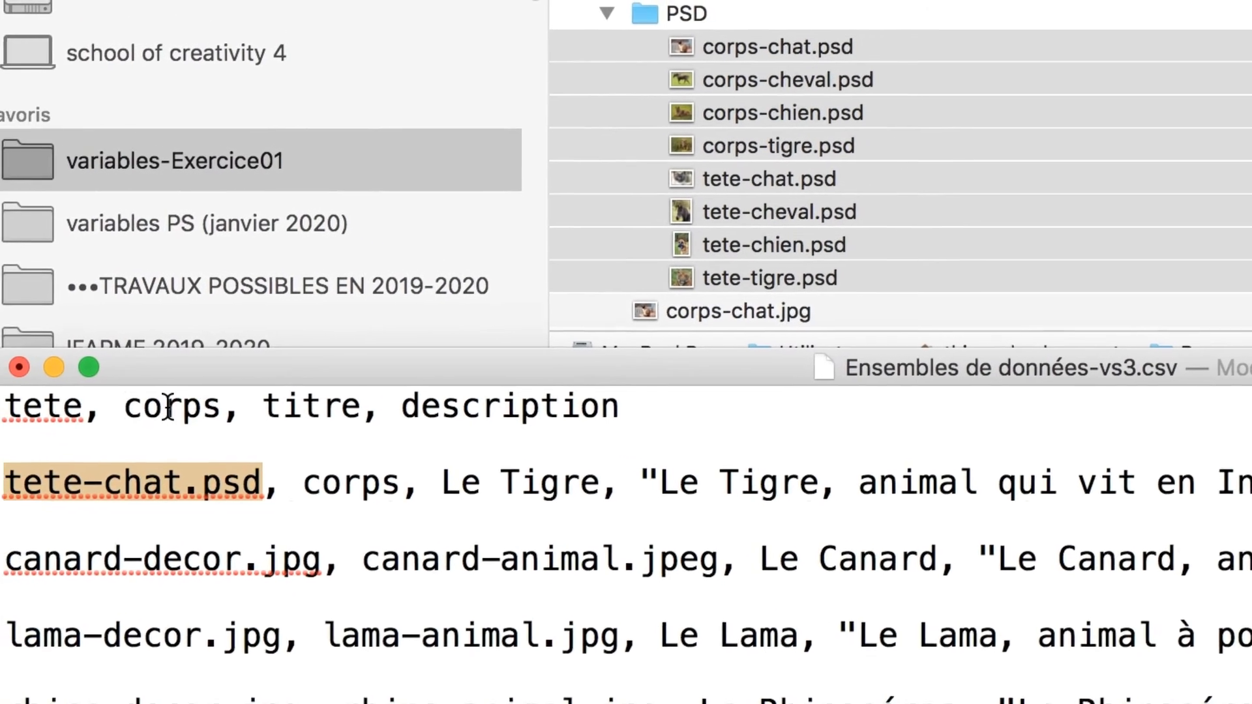
double_click(104, 352)
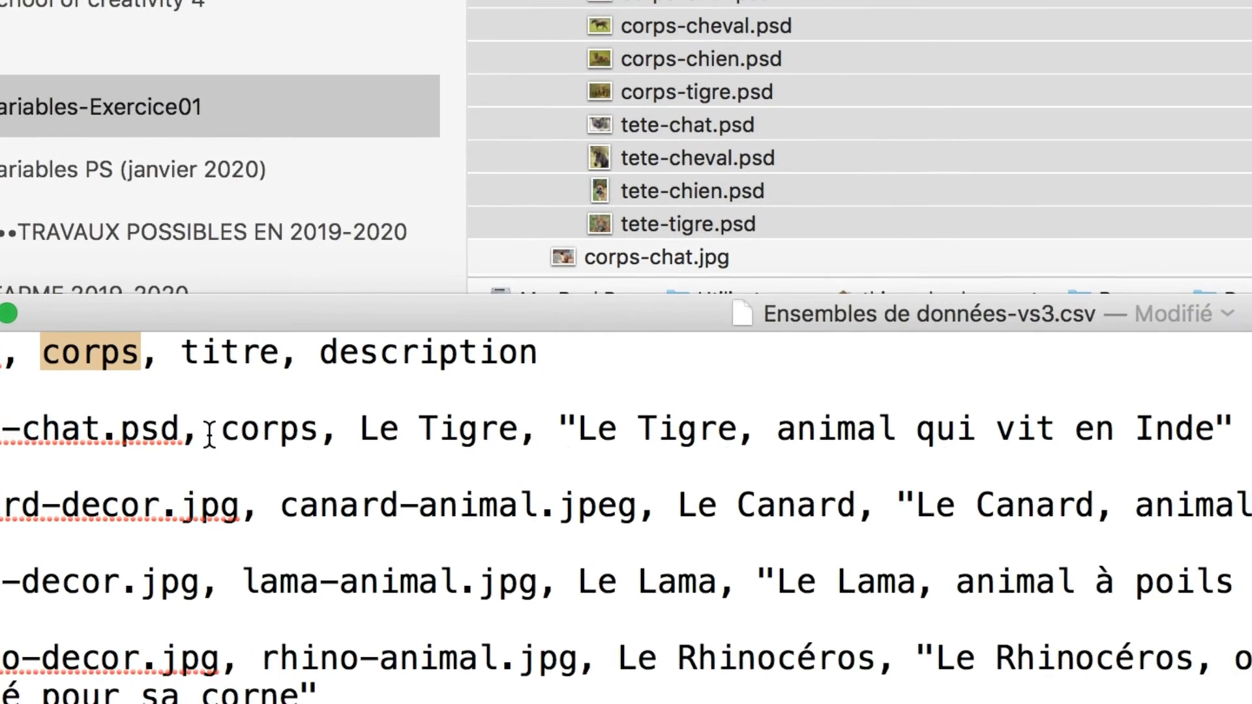
left_click(324, 433)
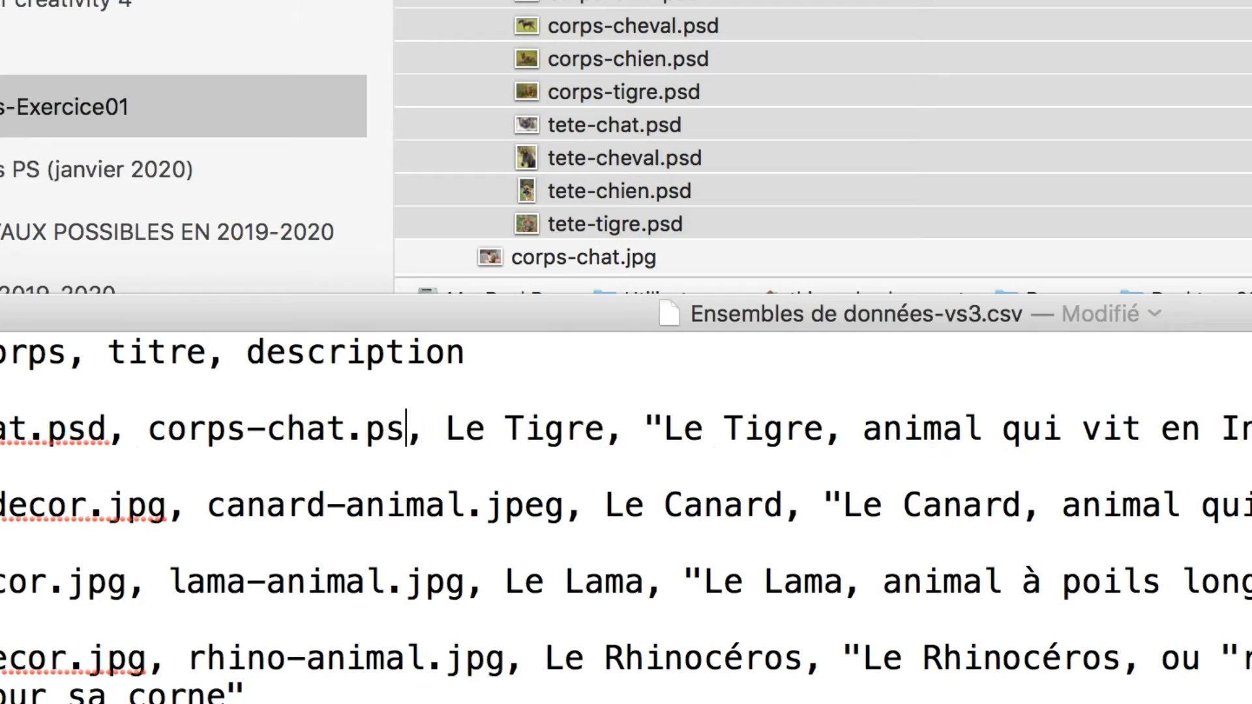
- Replace both image file names in the Canard, Lama and Rhinocéros rows with "tete-chat.psd, corps-chat.psd,"
left_click_drag(315, 433, 108, 435)
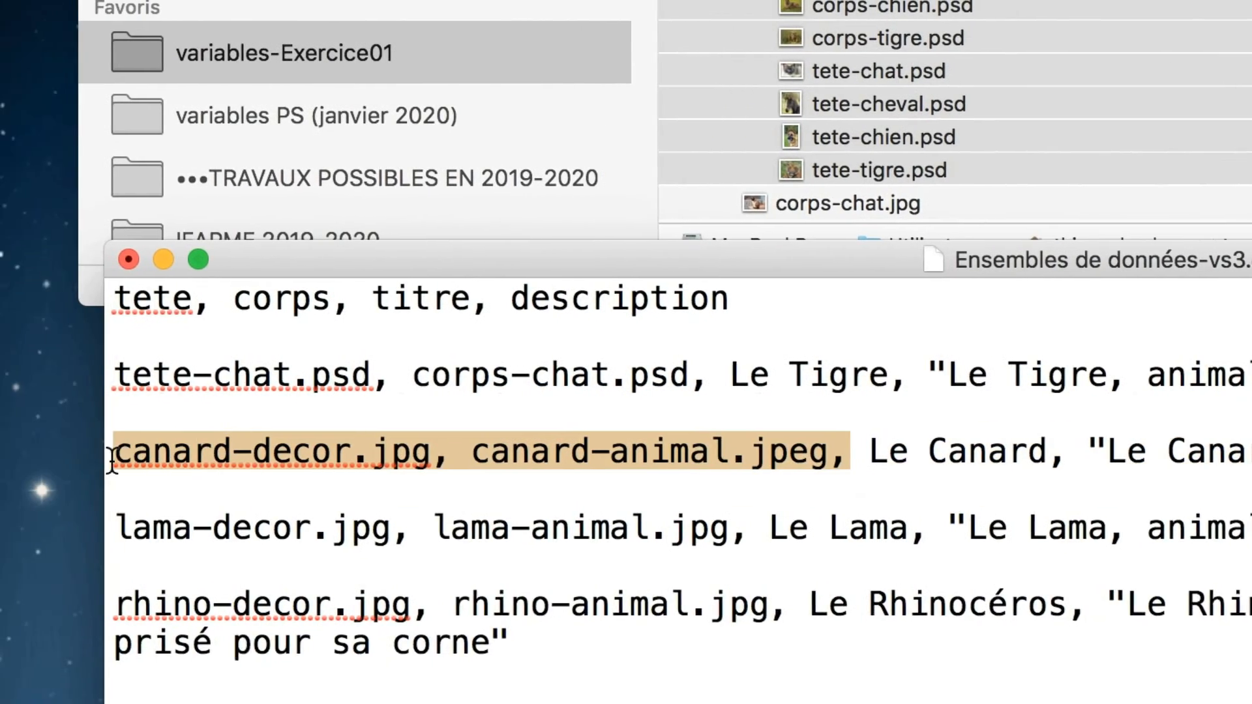
type("tete-chat.psd, corps-chat.psd,")
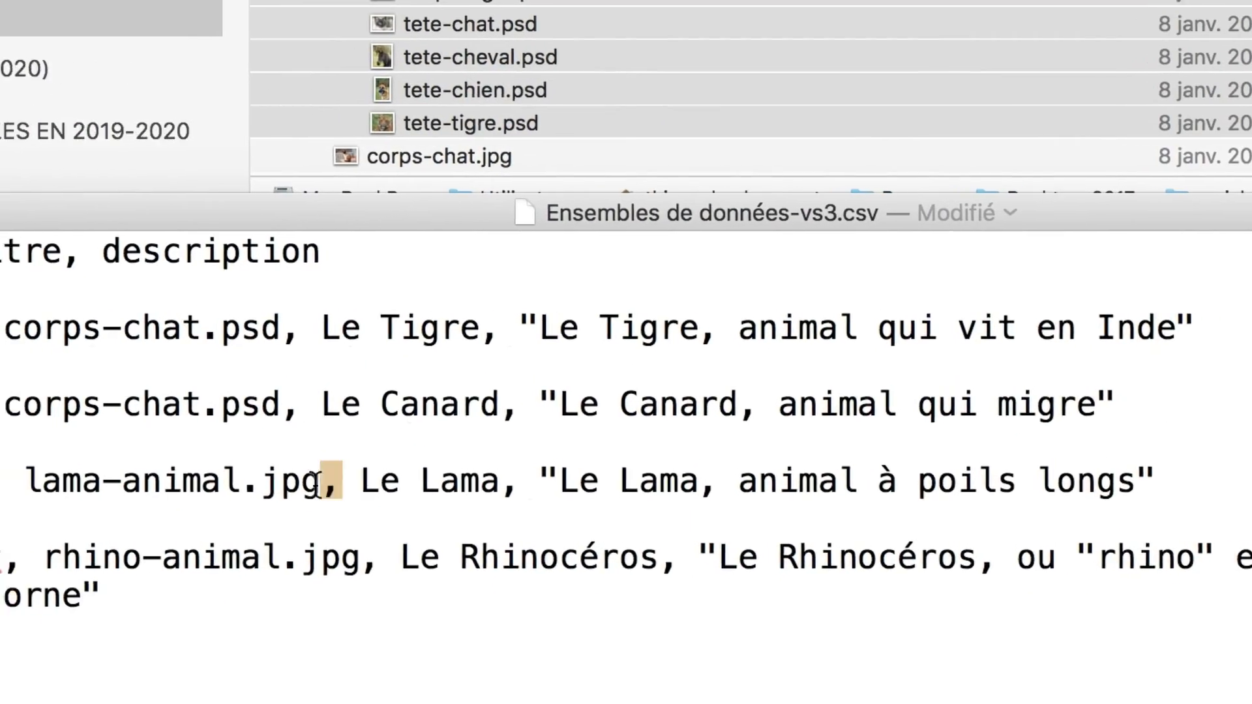
left_click_drag(316, 485, 106, 484)
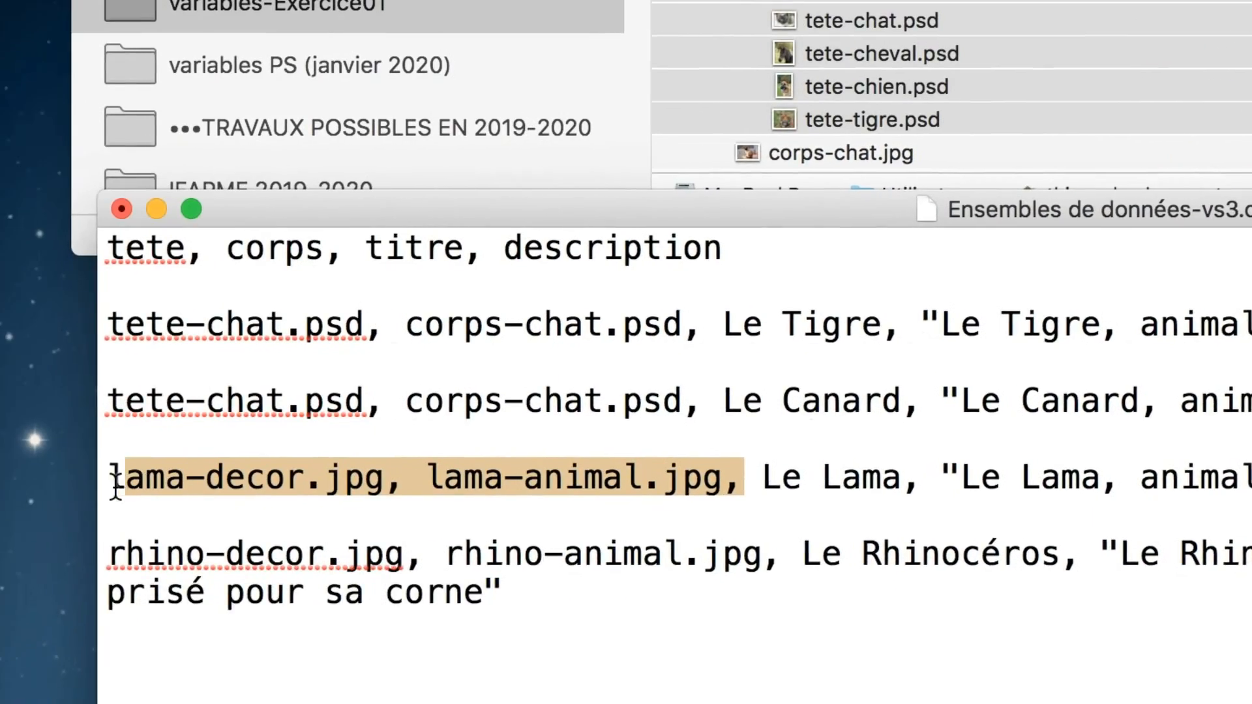
type("tete-chat.psd, corps-chat.psd,")
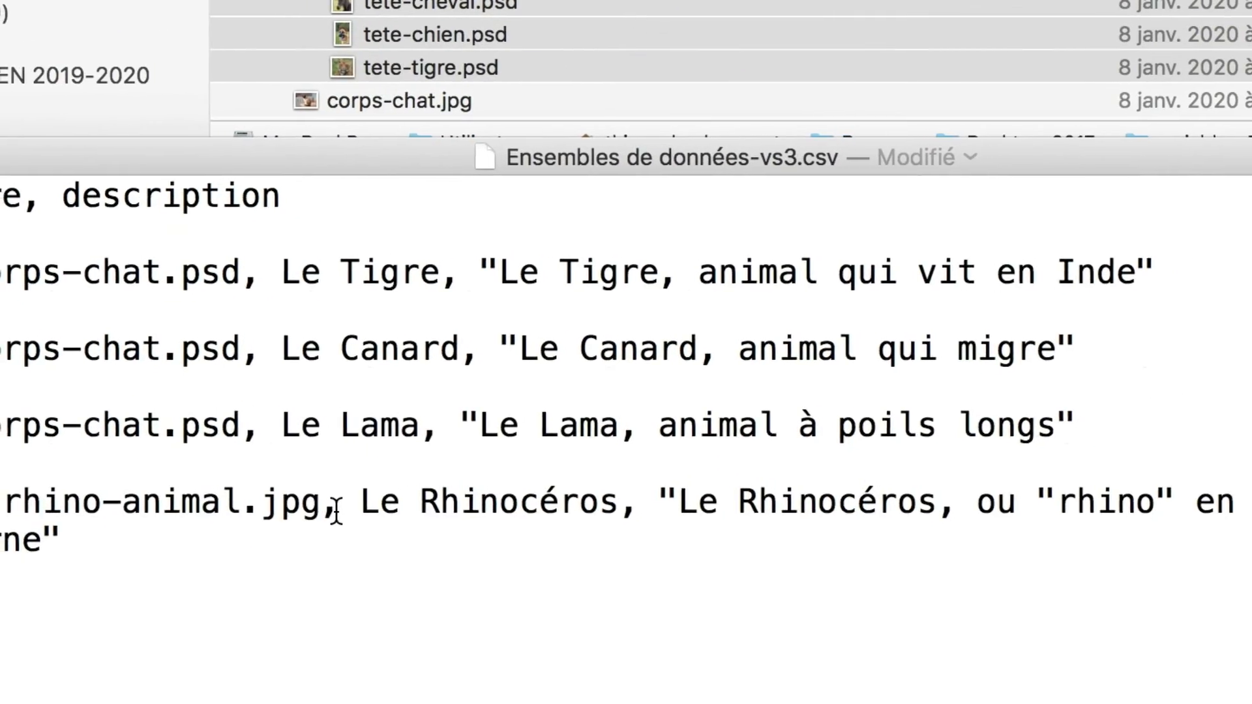
left_click_drag(336, 512, 0, 512)
type("tete-chat.psd, corps-chat.psd,")
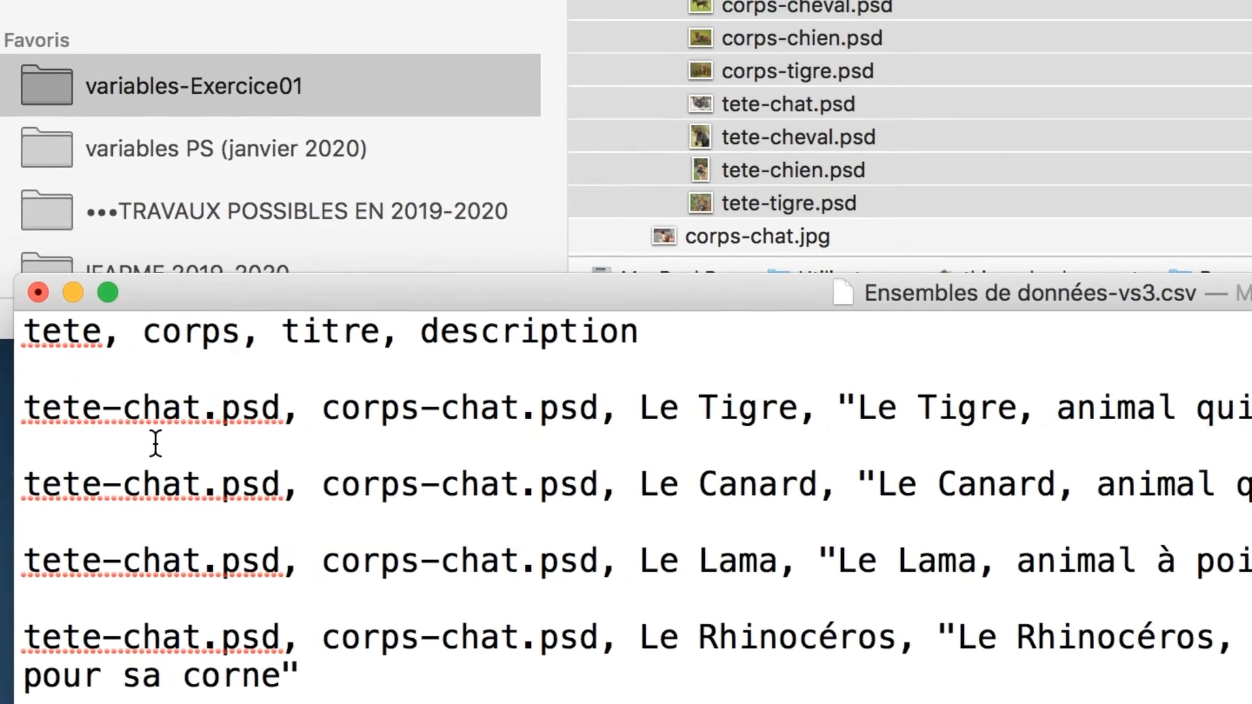
- Change chat to chien in both file names of the Canard row and to cheval in those of the Lama row
left_click(149, 457)
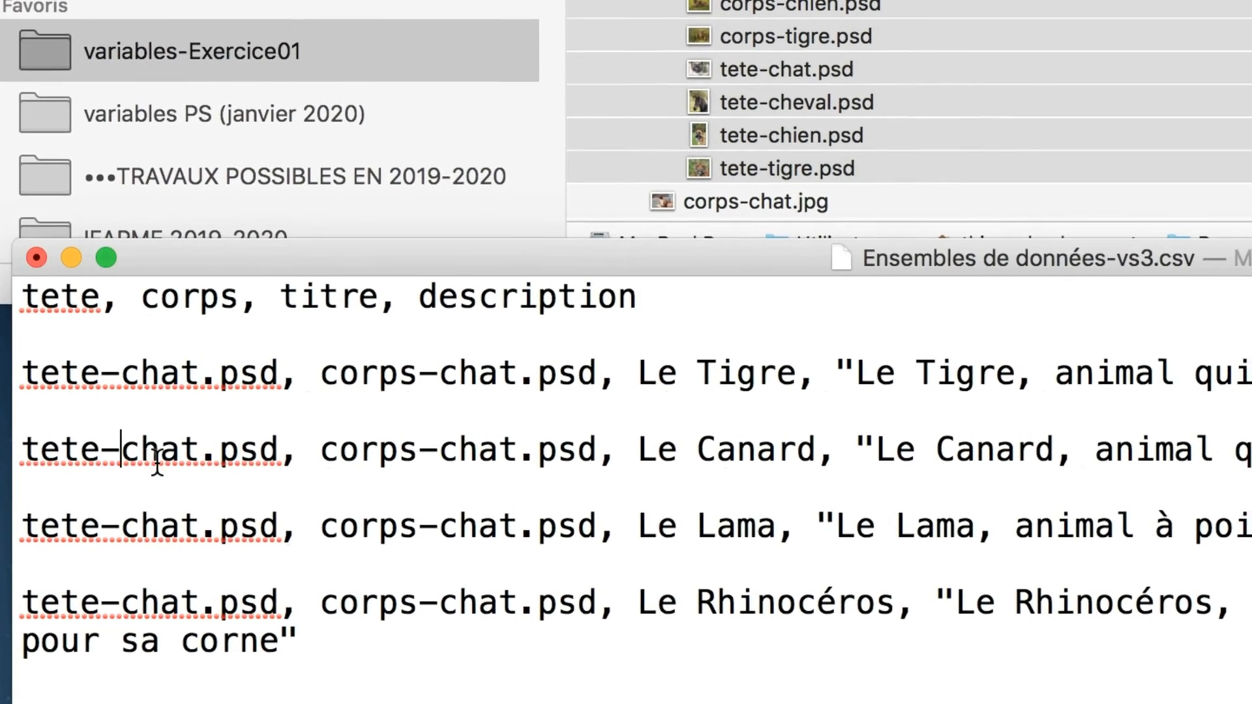
left_click_drag(143, 456, 213, 461)
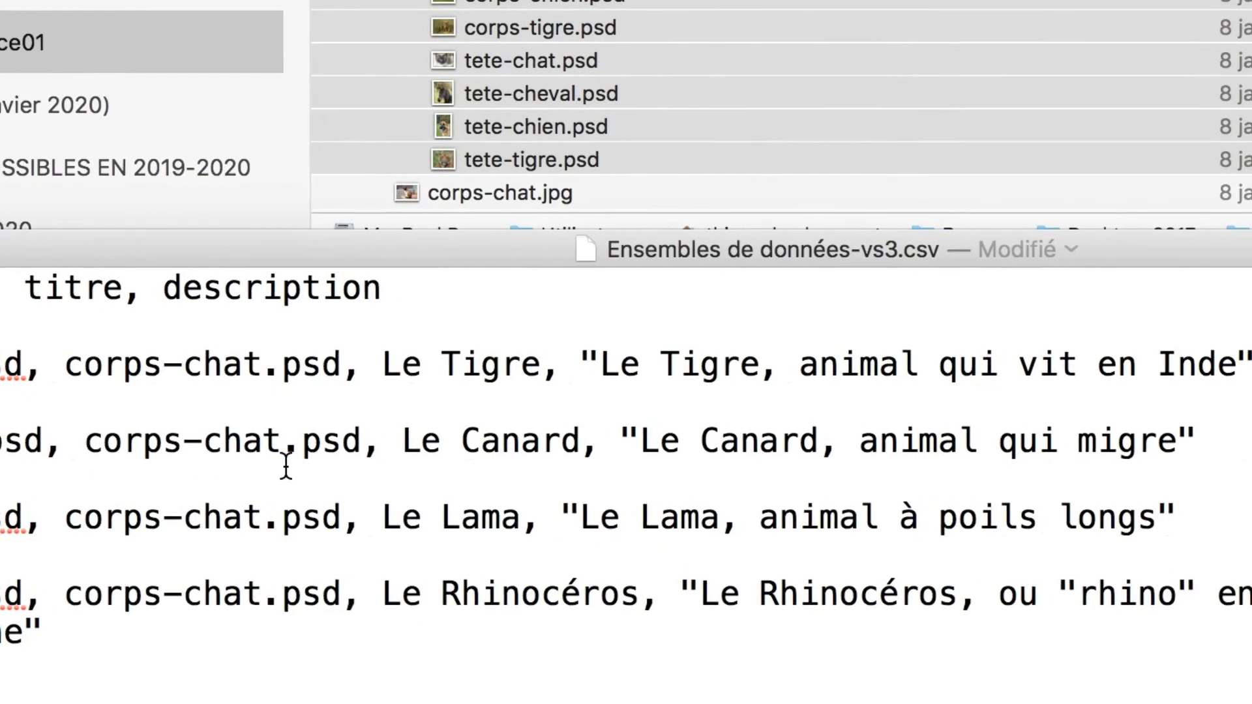
left_click_drag(516, 459, 476, 461)
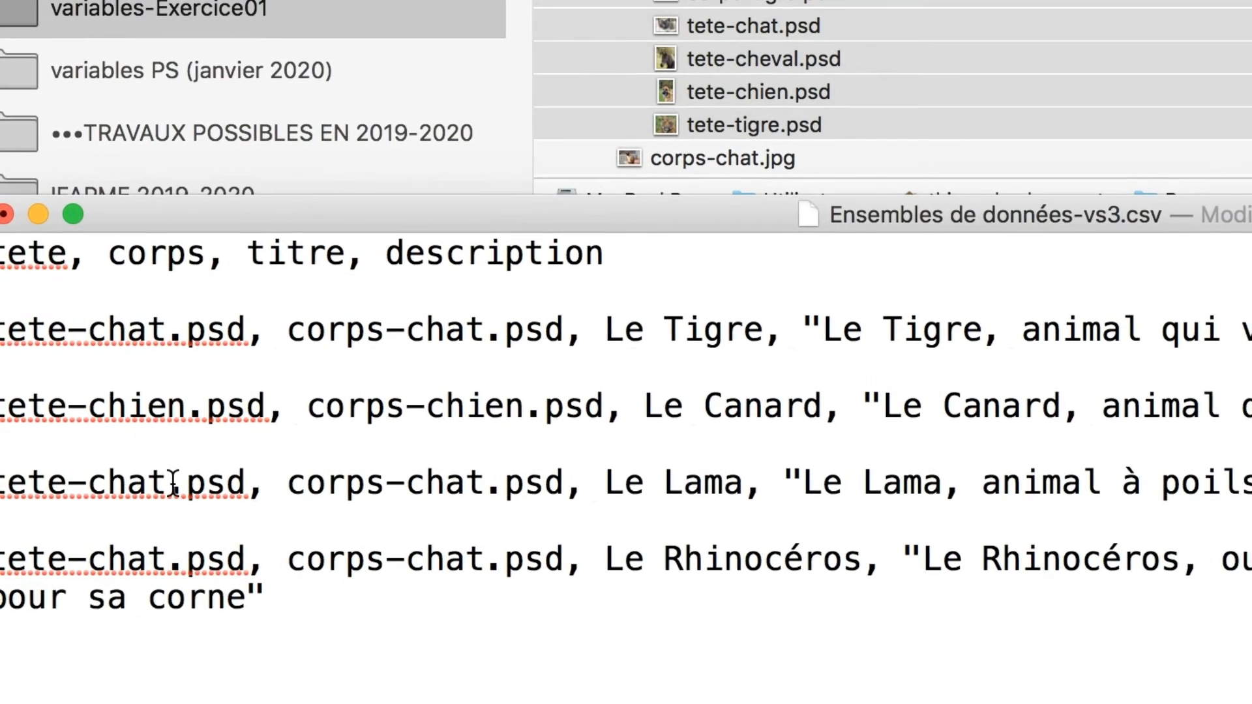
left_click_drag(221, 562, 180, 566)
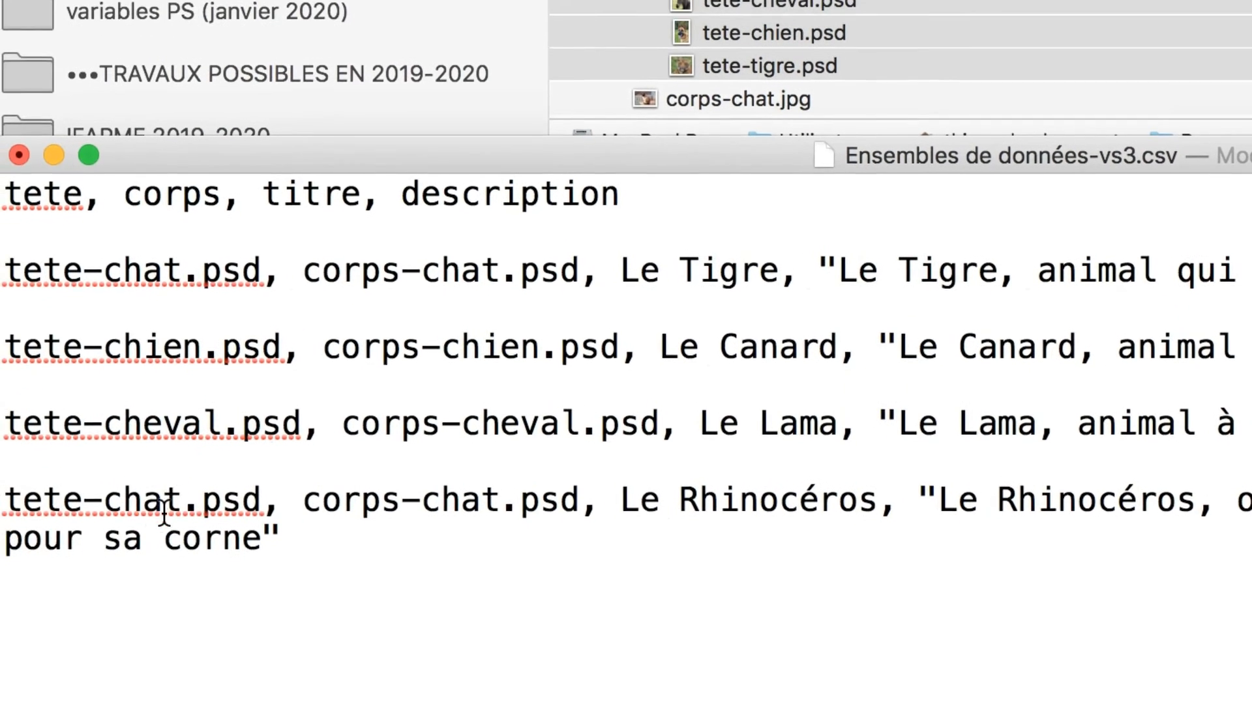
- Change chat to tigre in both image file names of the Rhinocéros row
double_click(171, 510)
type("t")
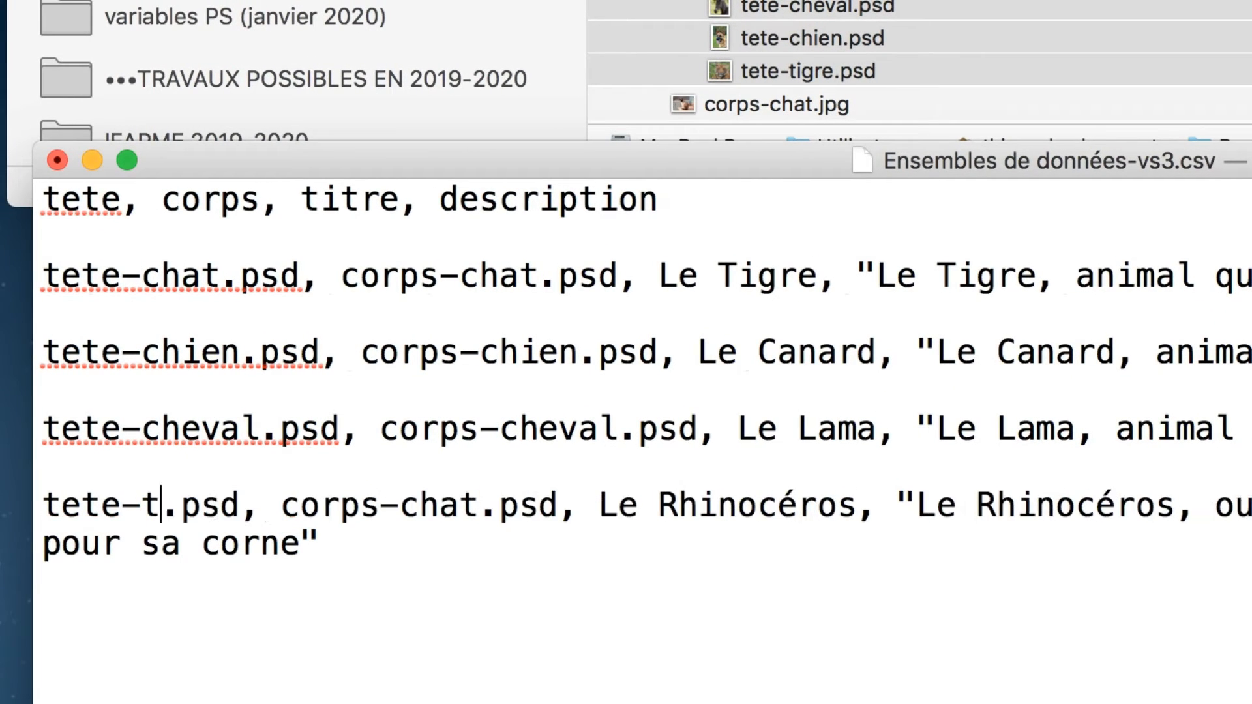
type("igre")
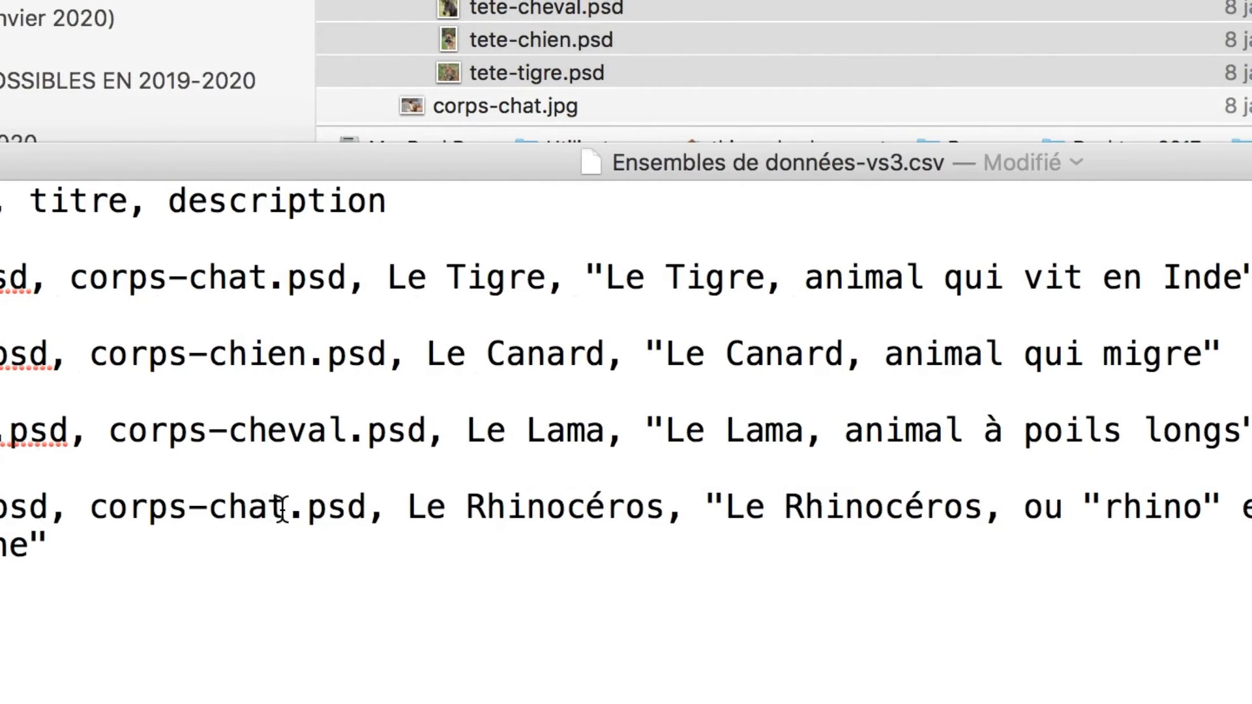
double_click(284, 508)
type("tigre")
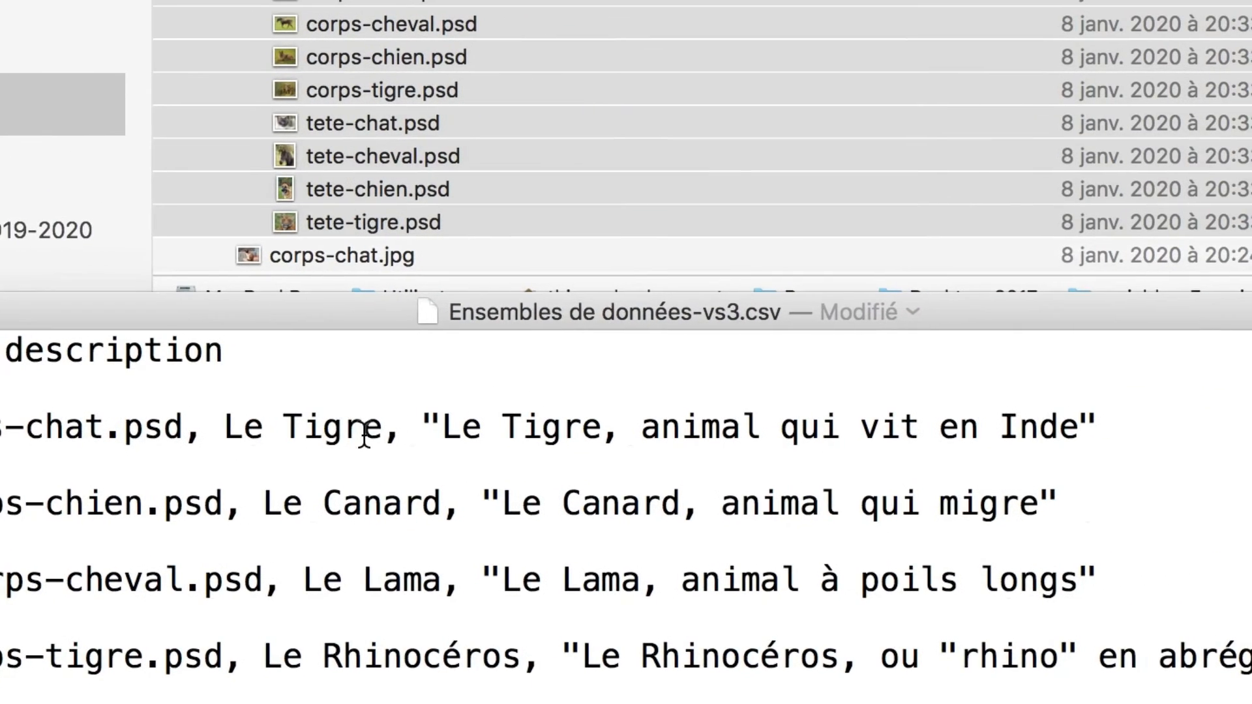
- Change the four row titles in the CSV to Le Chat, Le Chien, Le Cheval and Le Tigre, matching their image file names
left_click_drag(382, 432, 284, 432)
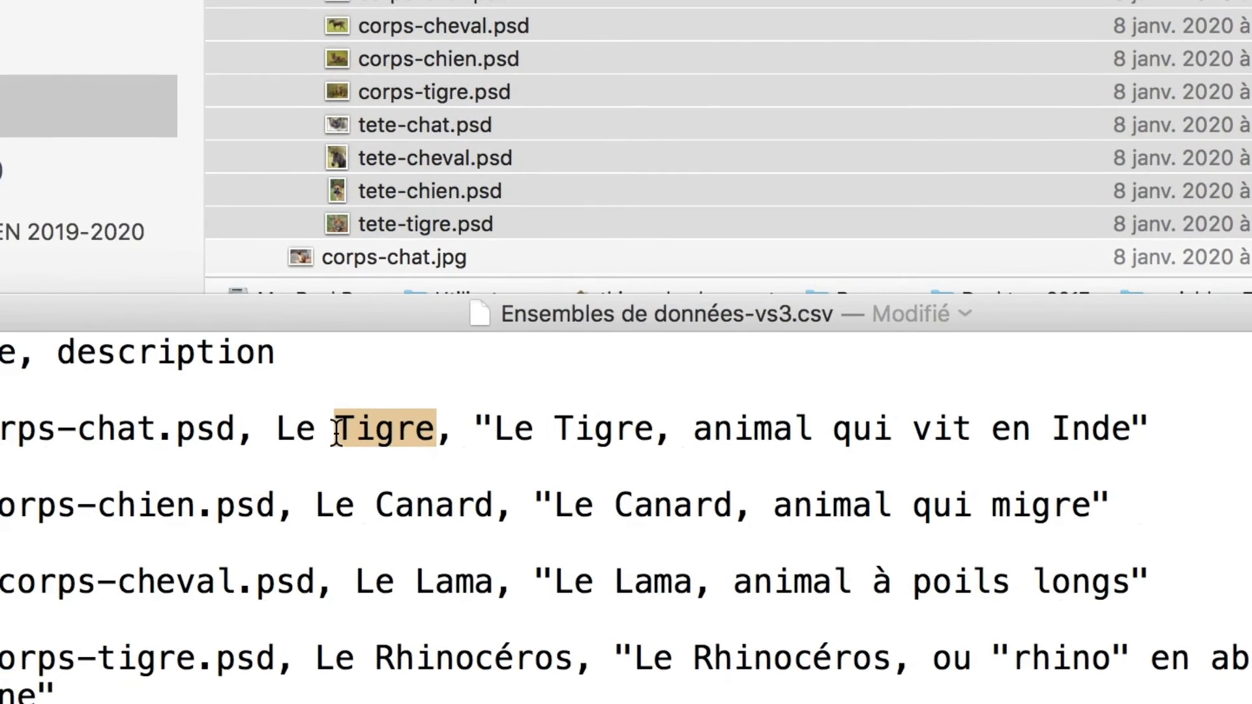
type("Chat")
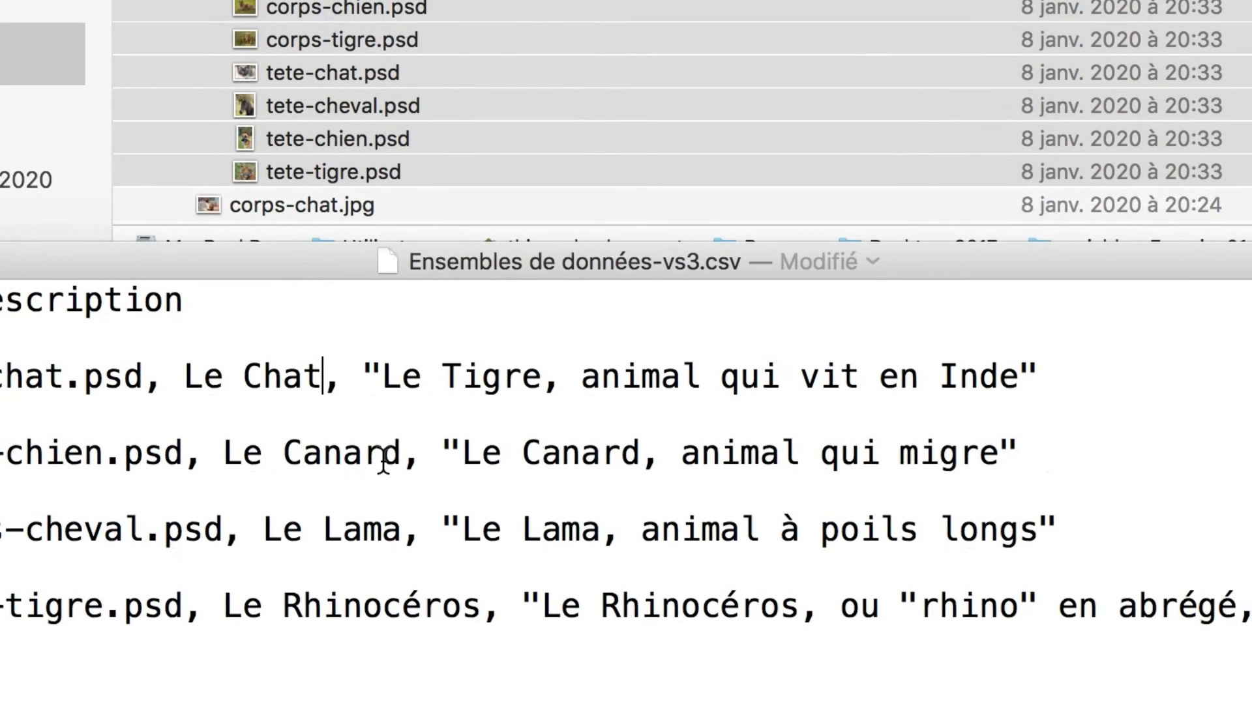
left_click_drag(399, 460, 300, 457)
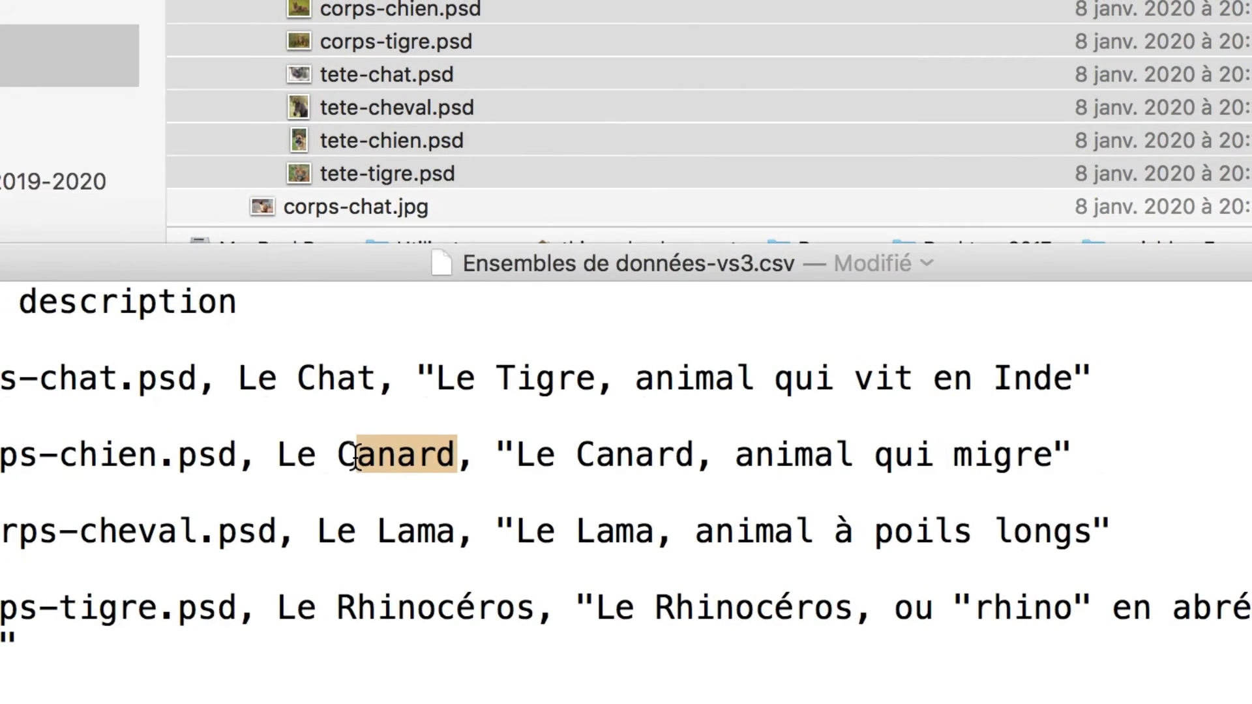
type("hien")
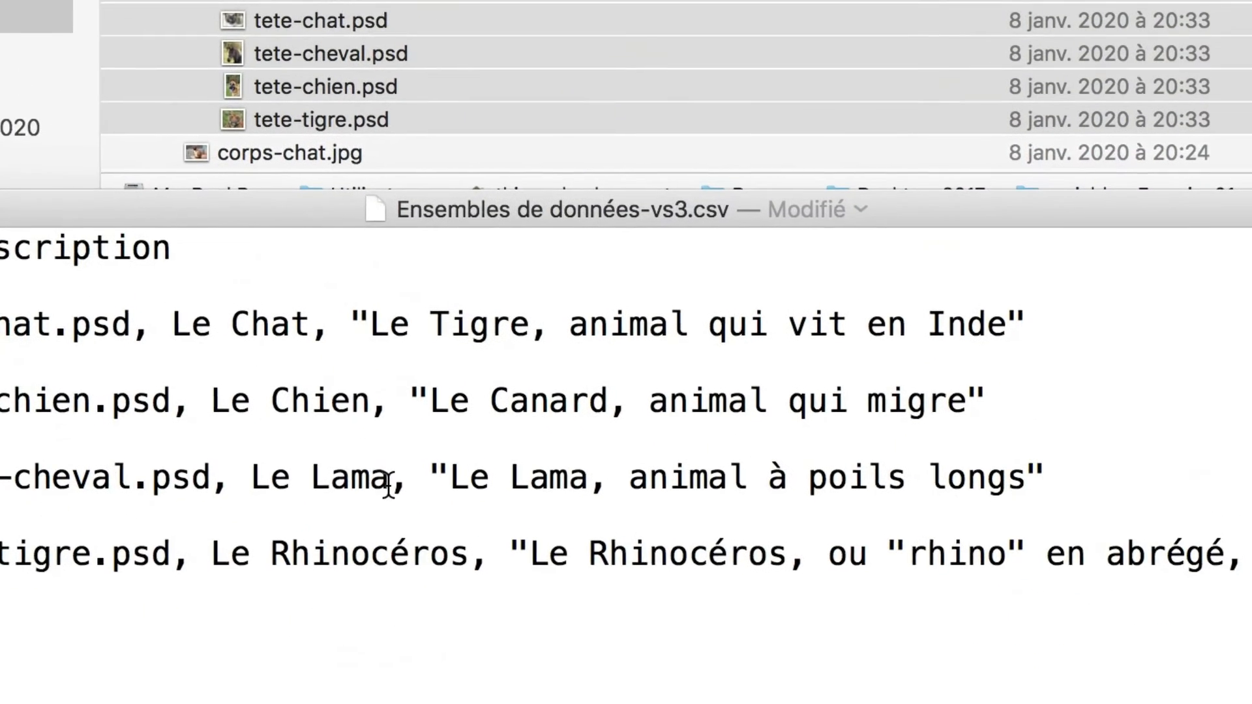
double_click(675, 627)
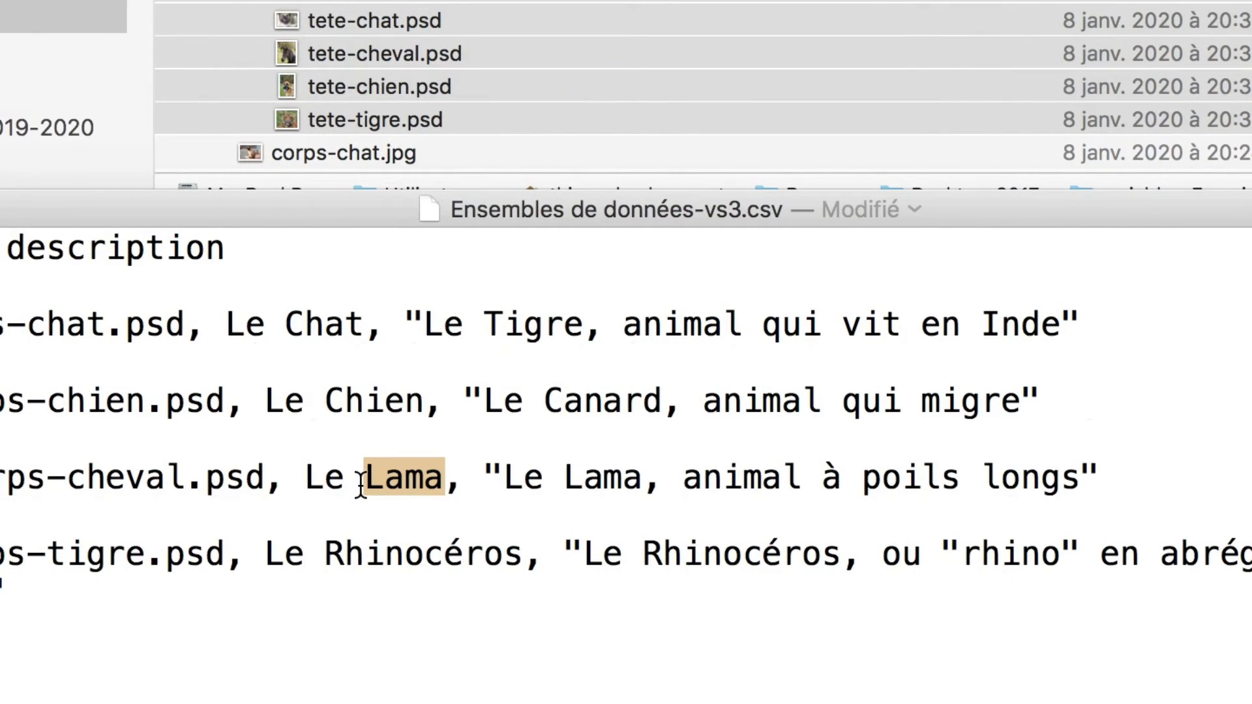
type("Cheval")
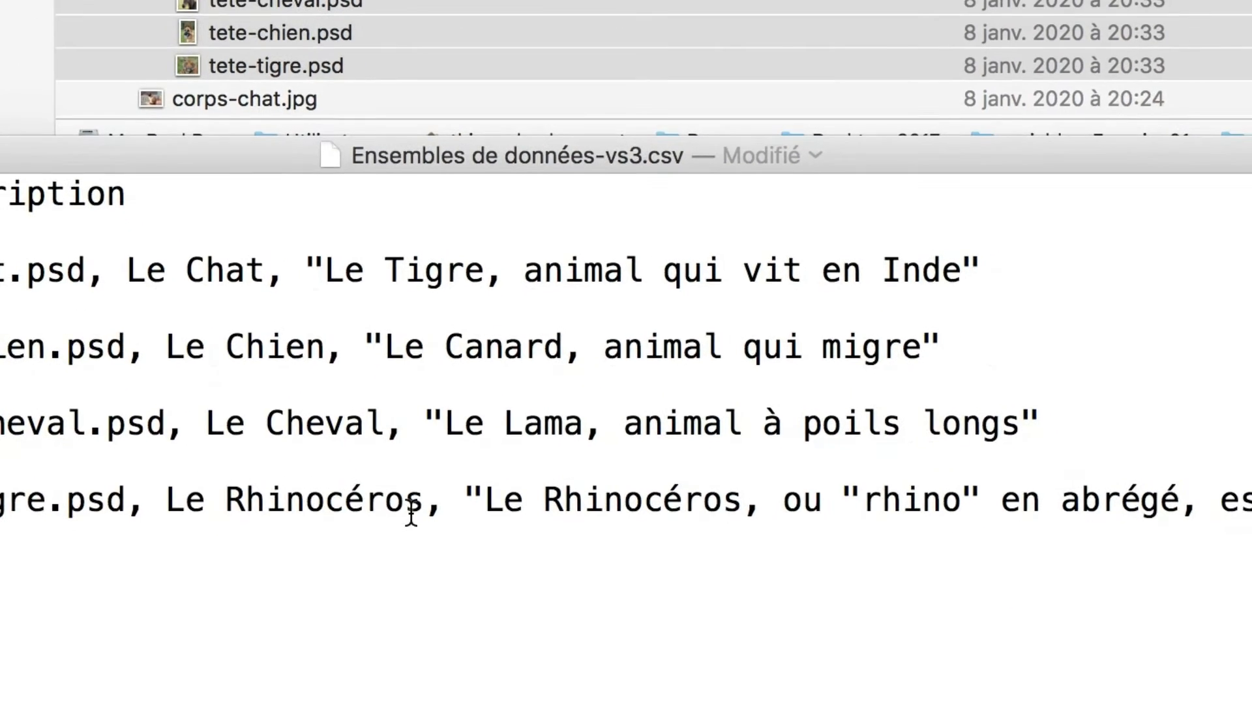
double_click(235, 502)
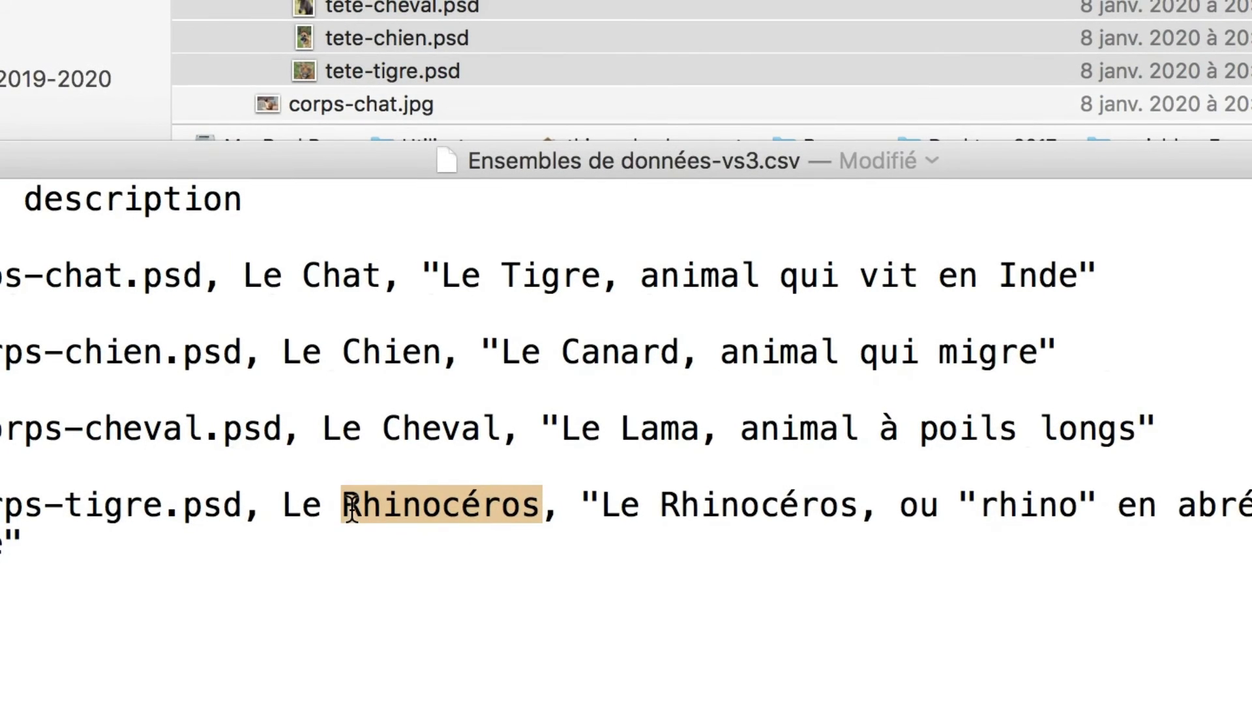
type("Tigre")
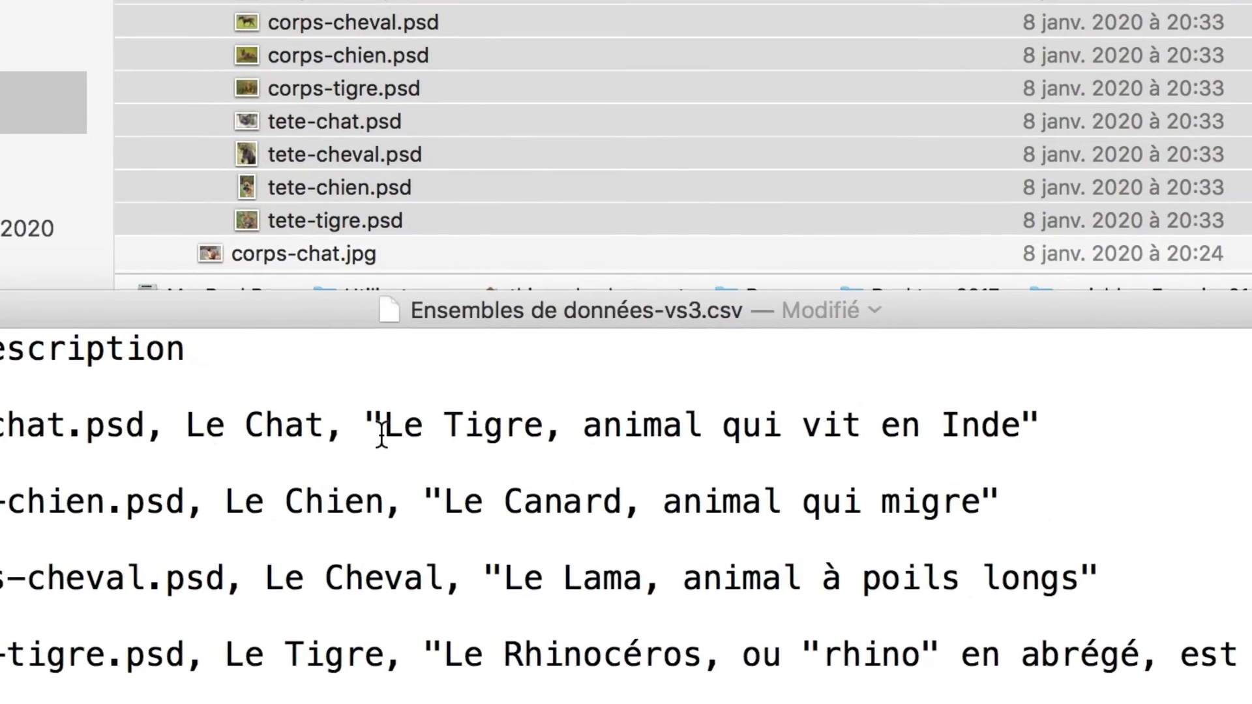
left_click_drag(394, 438, 1024, 440)
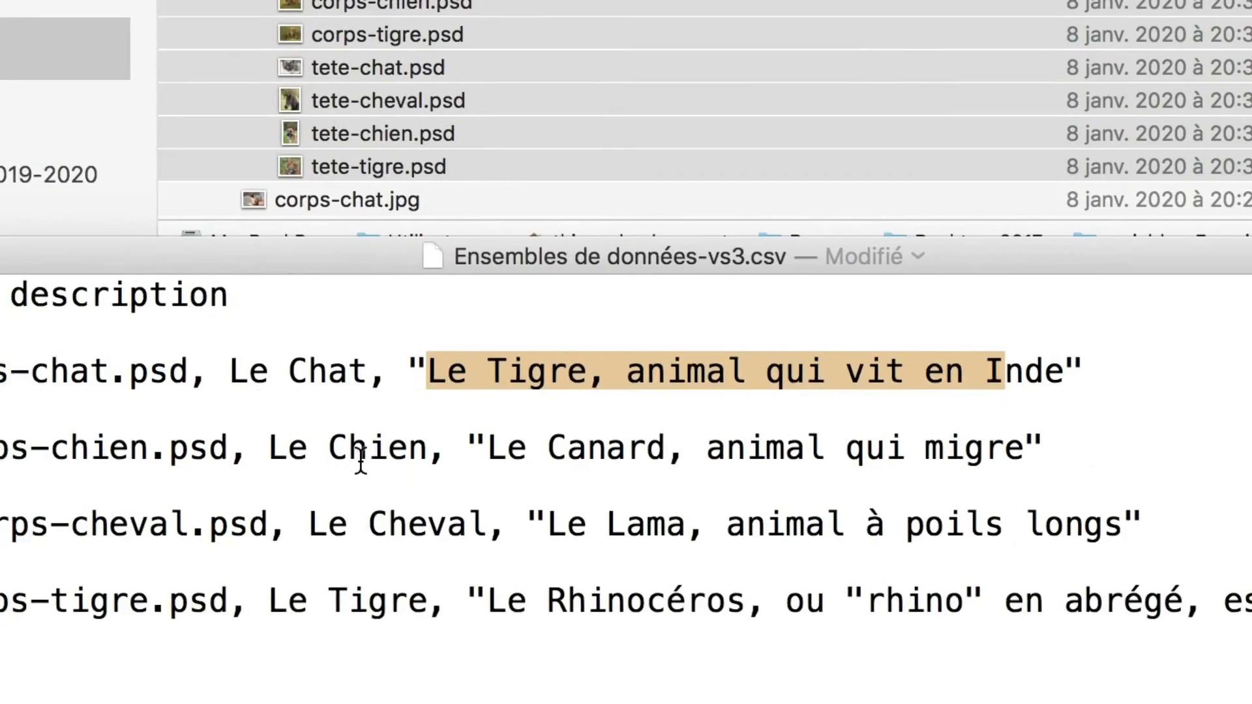
left_click(14, 505)
left_click_drag(404, 455, 714, 456)
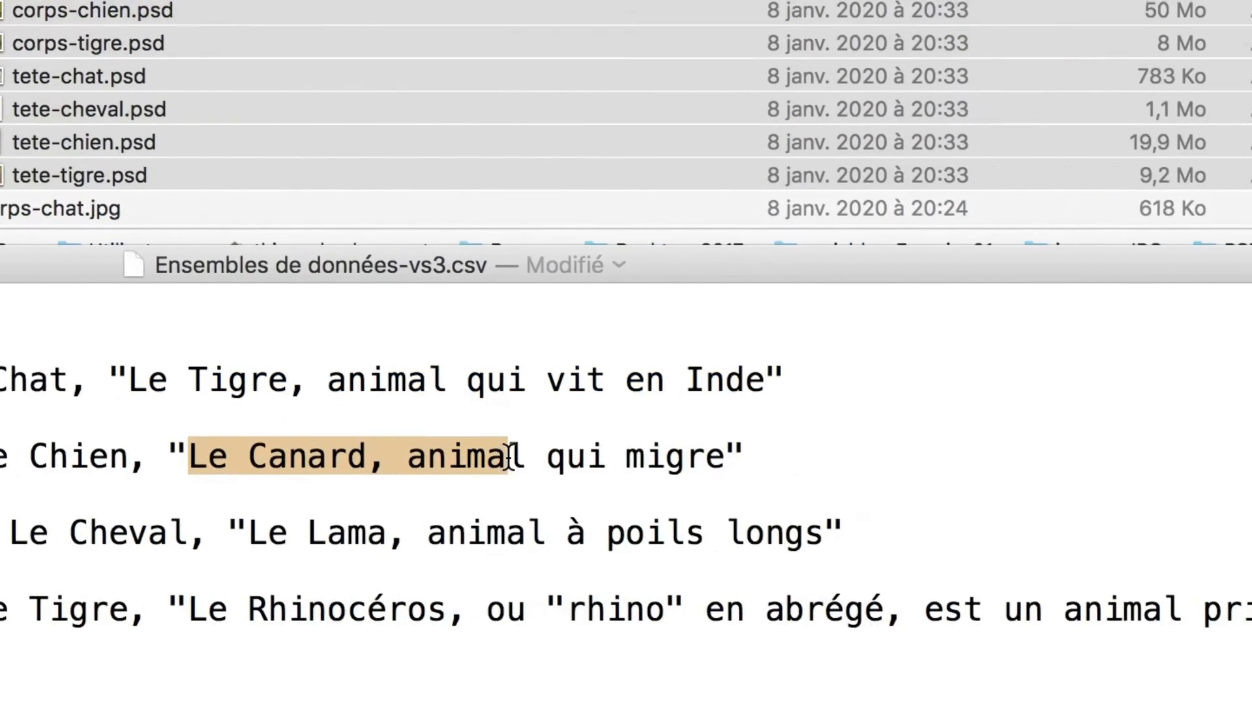
left_click(623, 534)
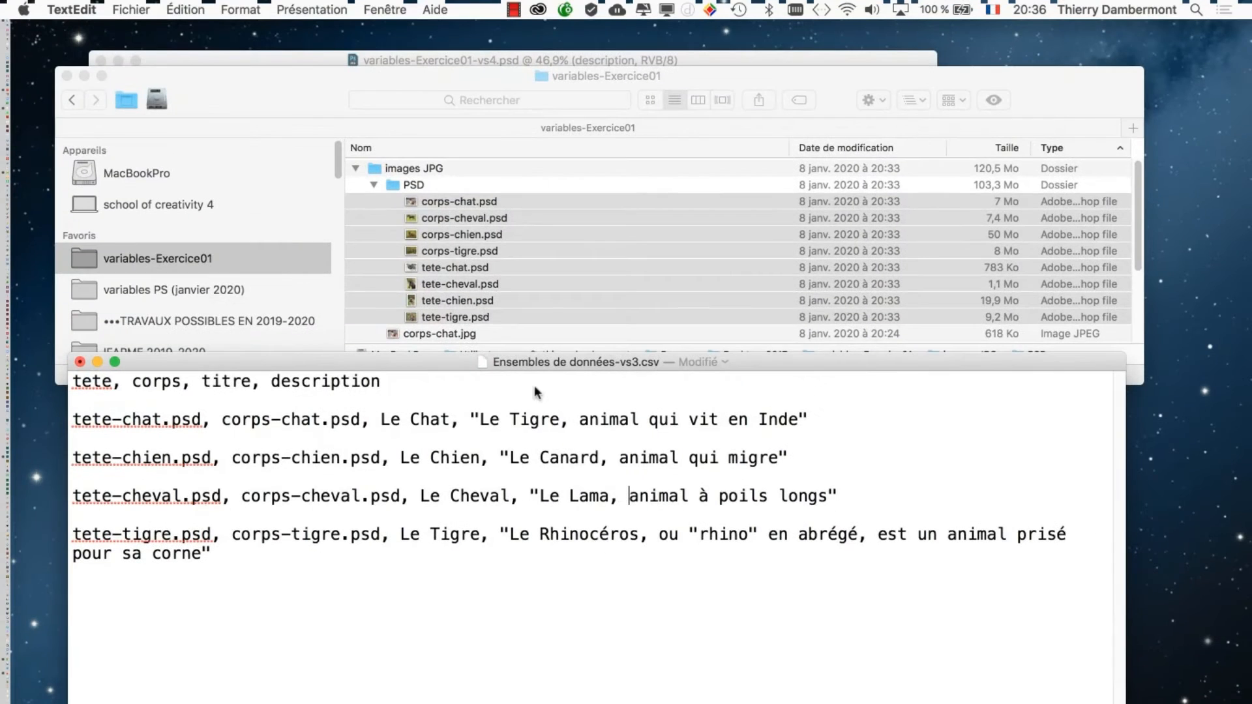
- Save the edited CSV data set file
left_click(130, 9)
left_click(179, 109)
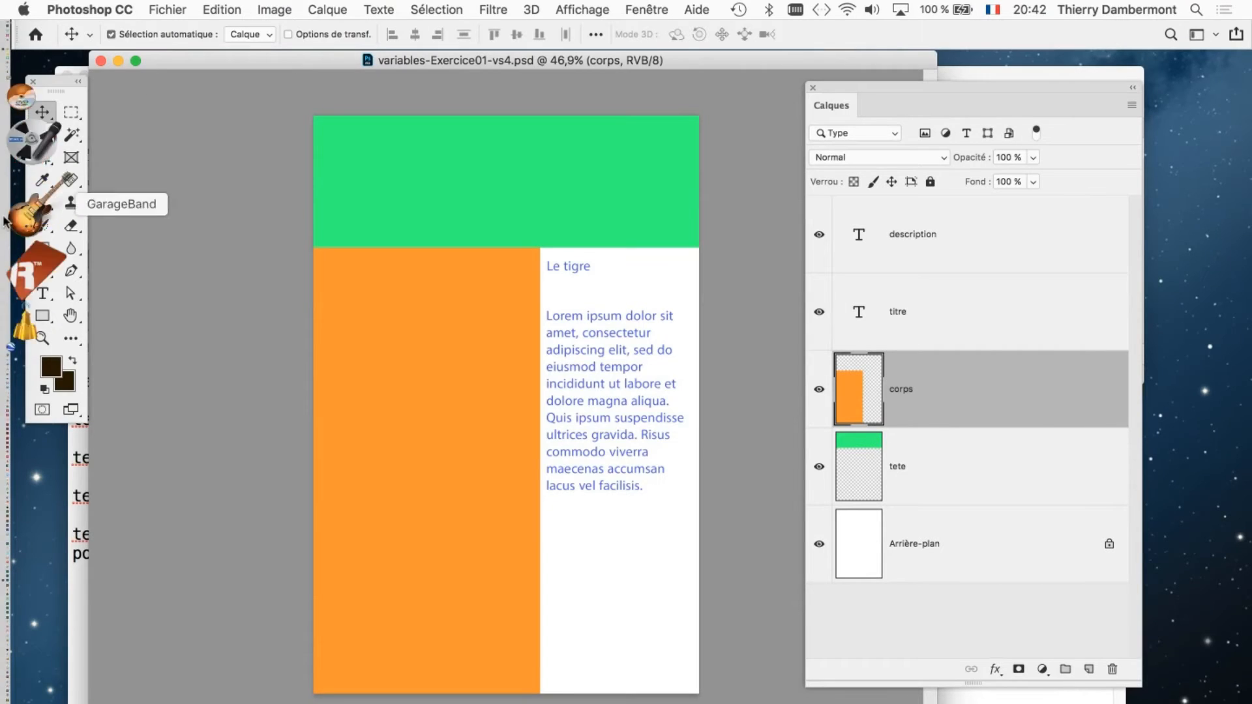
- Switch to TextEdit, create a new blank document and move its window beside the template's orange block
key("super+Tab")
left_click(460, 401)
left_click(134, 9)
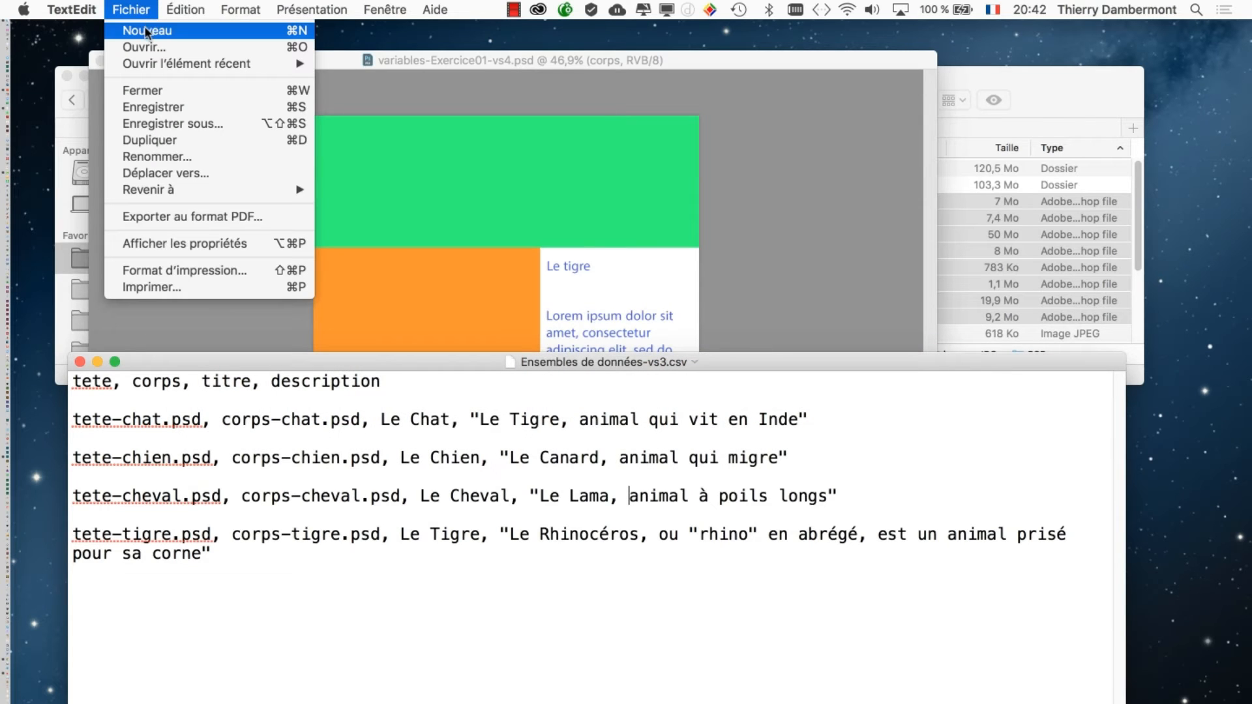
left_click(147, 31)
left_click_drag(419, 72, 796, 84)
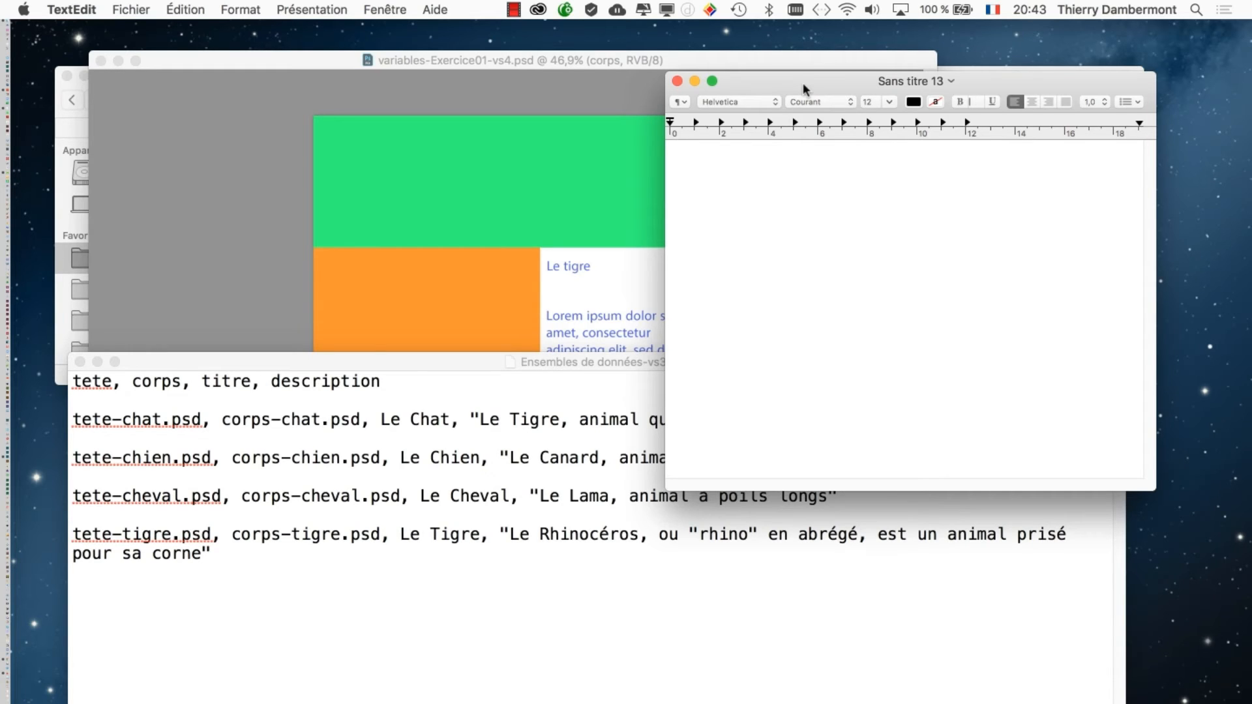
- Enlarge the text size in the new blank document
key("super+plus")
key("super+plus")
key("super+plus")
key("super+plus")
key("super+plus")
key("super+plus")
key("super+plus")
- Switch to the variables-Exercice01-vs4.psd template in Photoshop and select the tete layer
left_click(635, 67)
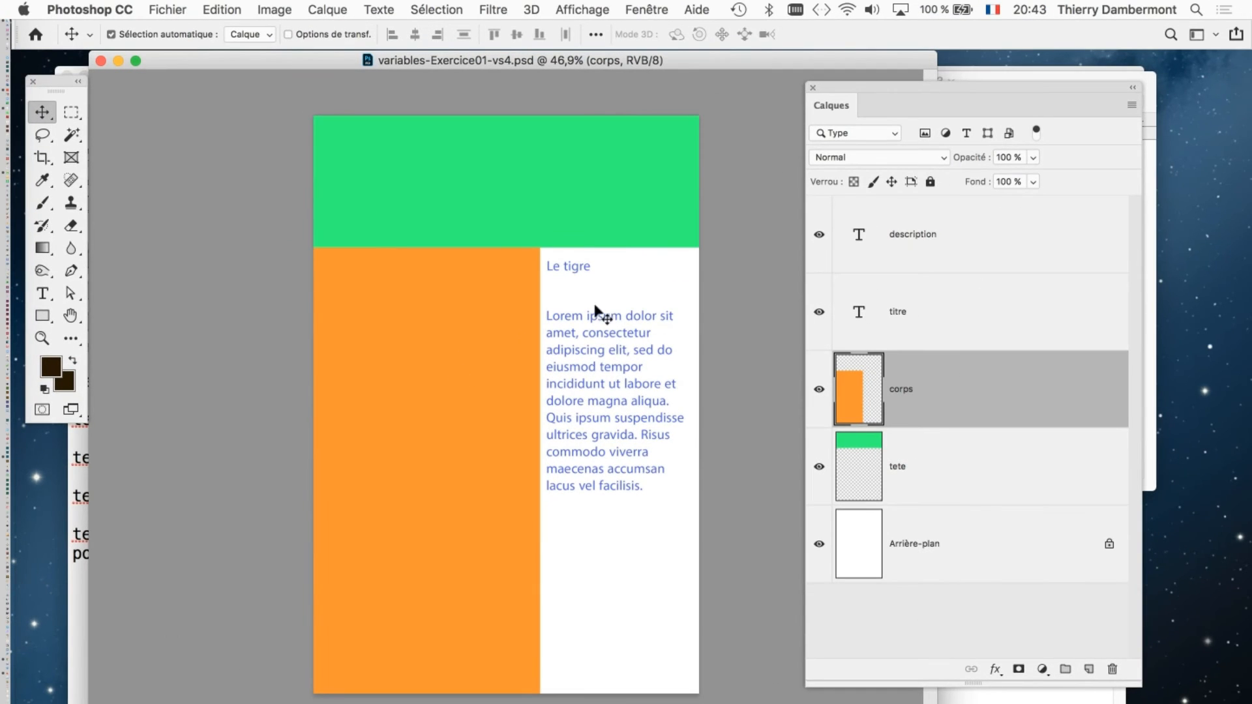
left_click(982, 457)
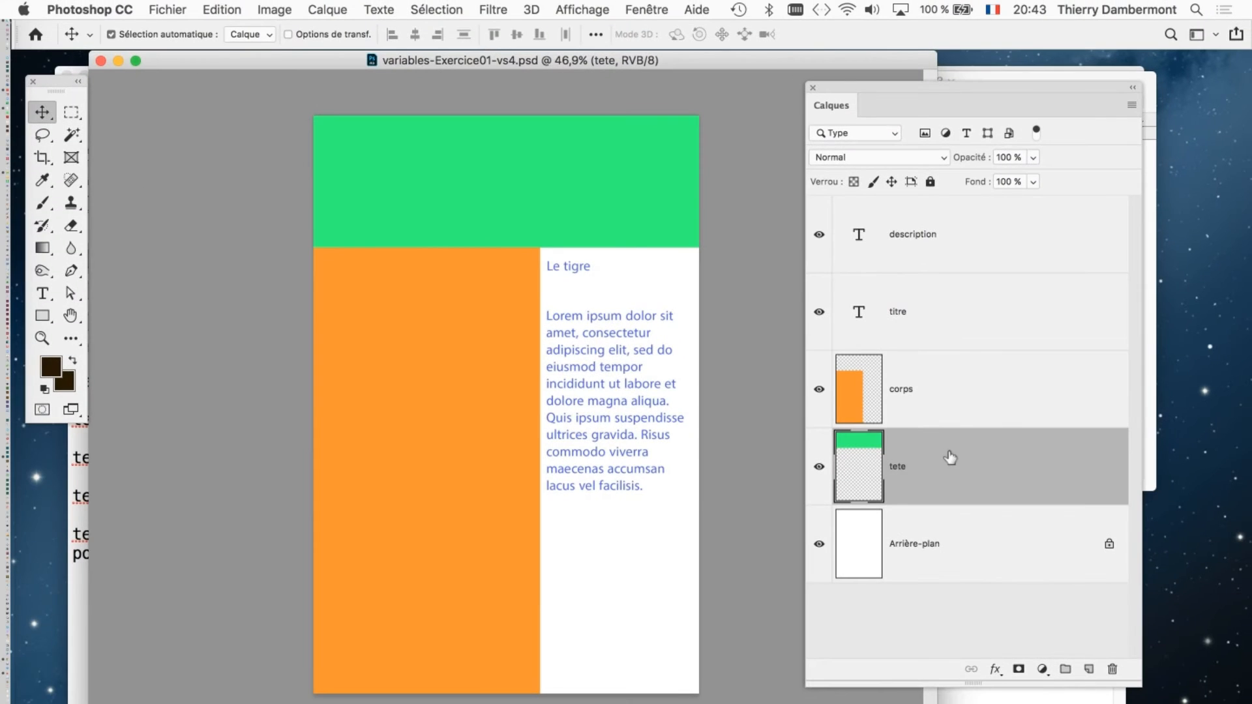
left_click(646, 9)
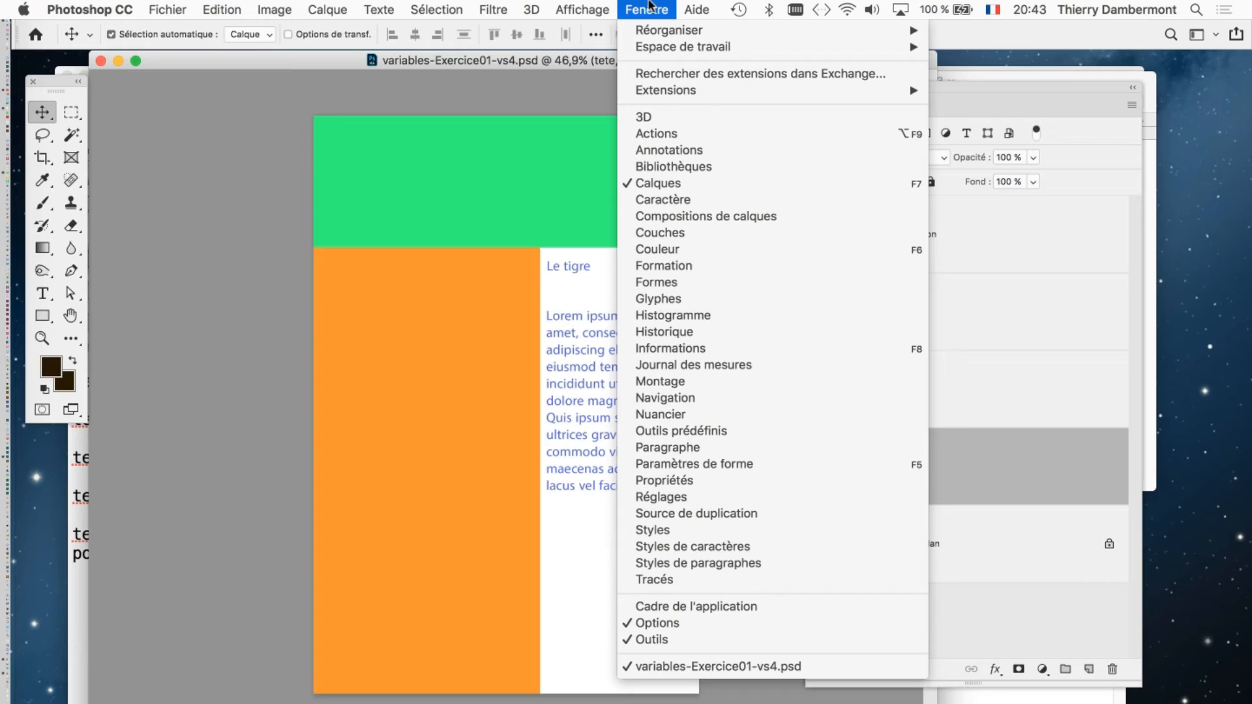
left_click(710, 350)
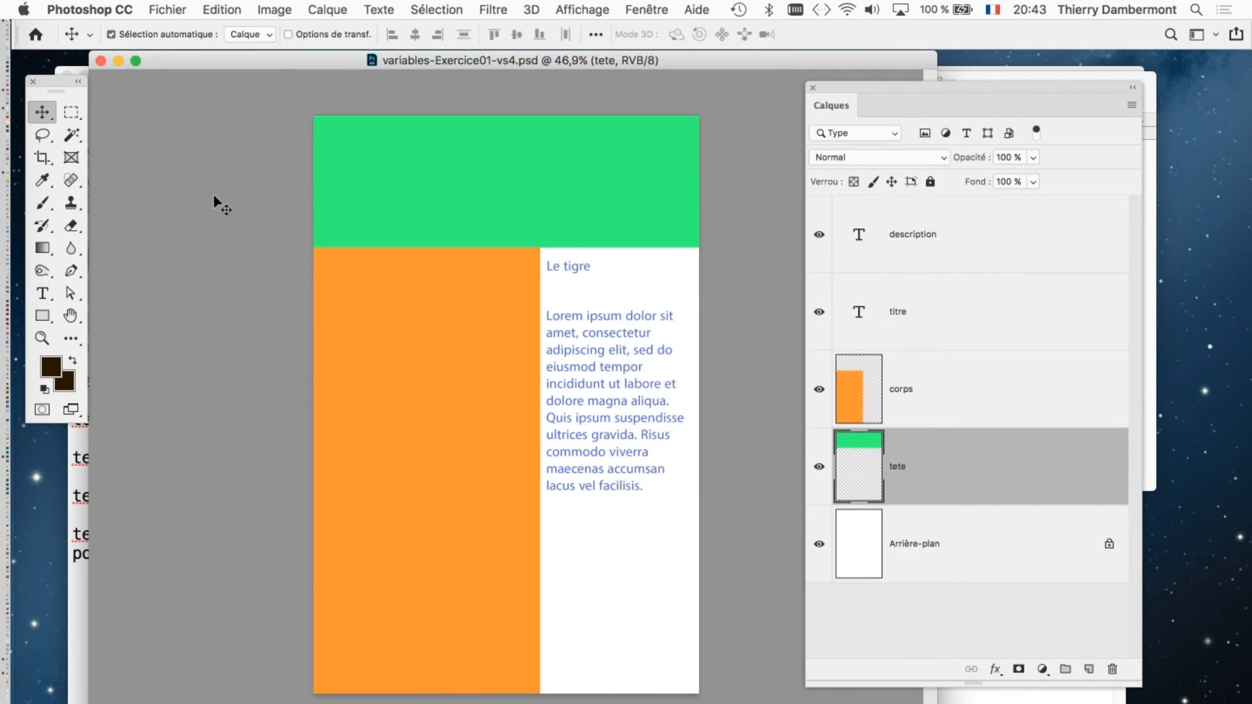
left_click(306, 31)
left_click(305, 31)
left_click(306, 32)
left_click(306, 33)
left_click(306, 32)
left_click(306, 32)
- Show the Informations panel and place it near the template's green header block
left_click(642, 8)
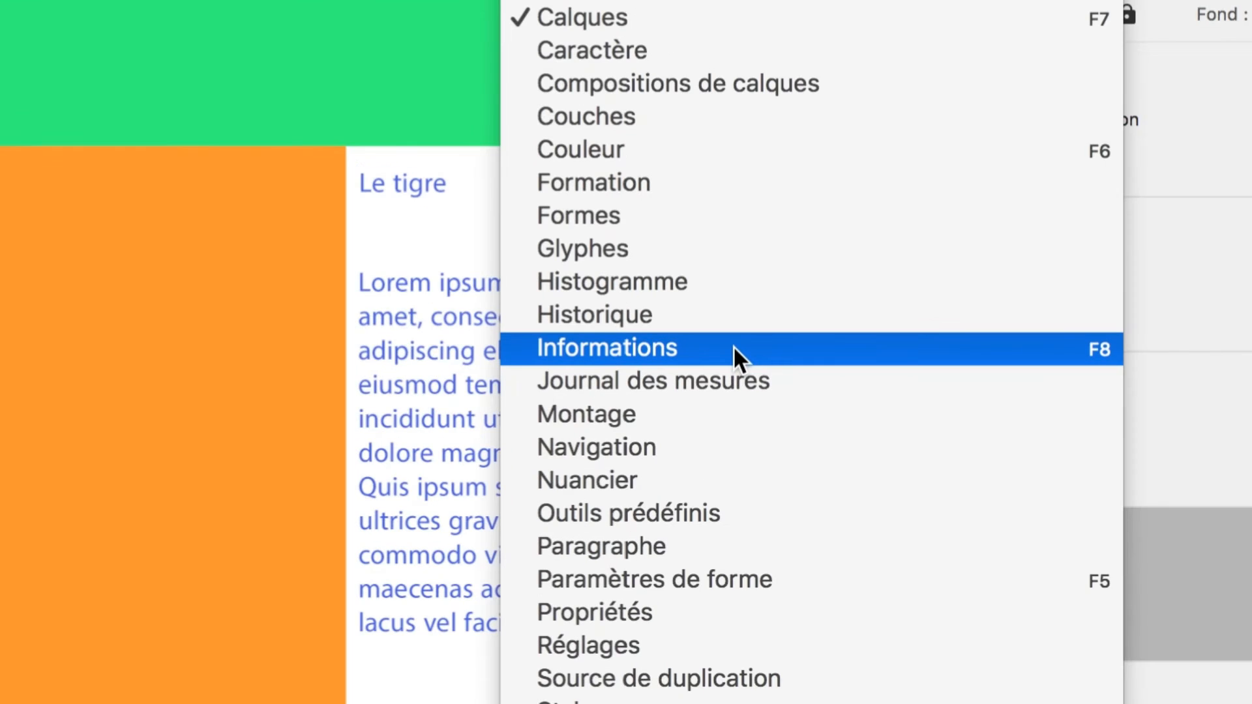
left_click(733, 346)
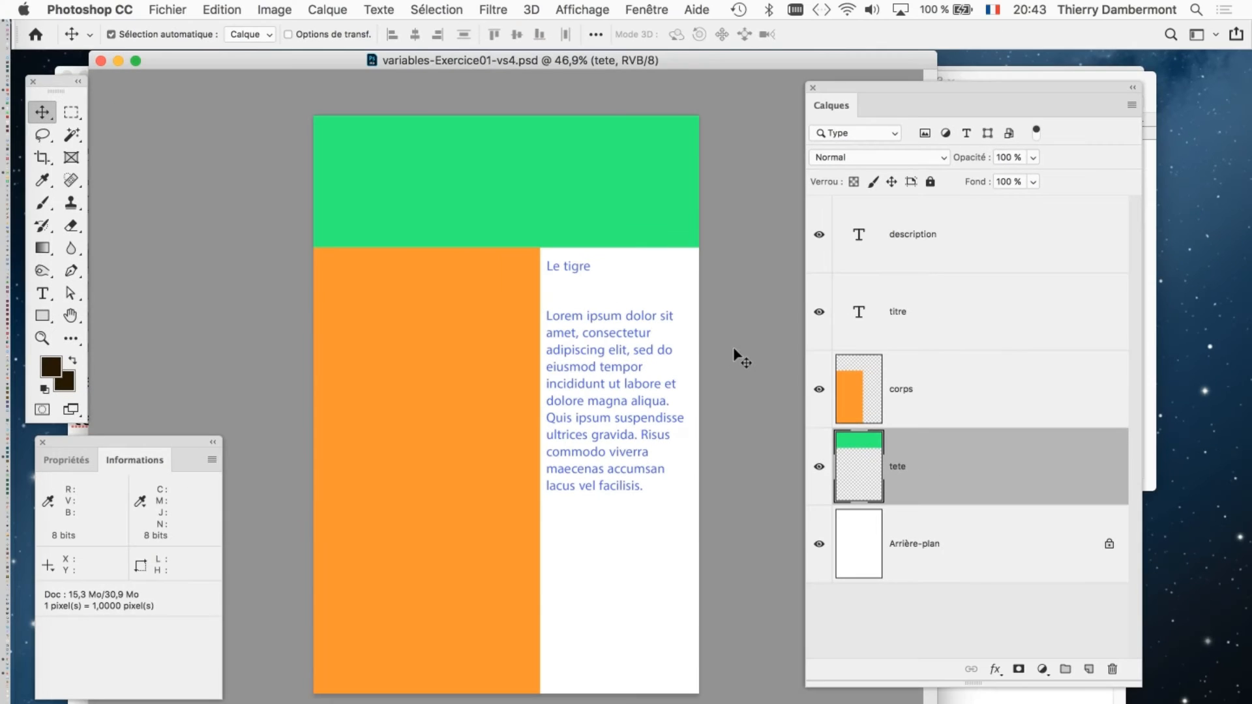
left_click_drag(175, 440, 251, 177)
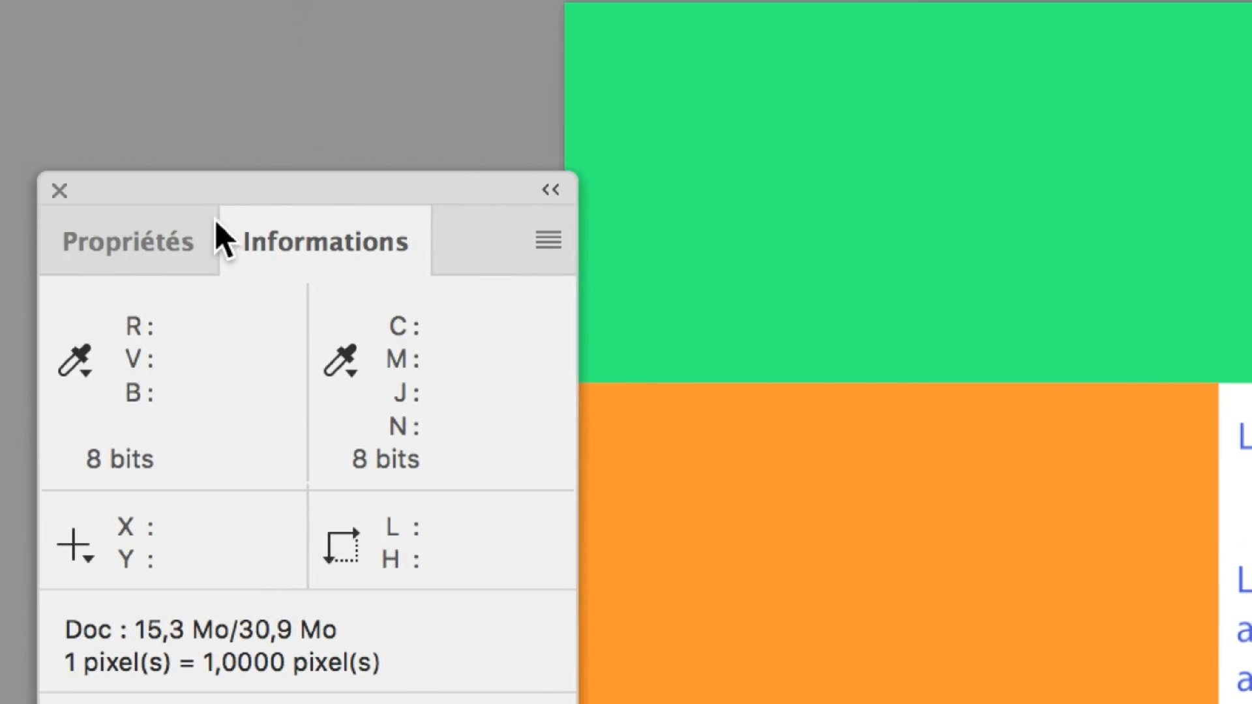
- Set the mouse coordinates unit of the Informations panel to Pixels
left_click(547, 240)
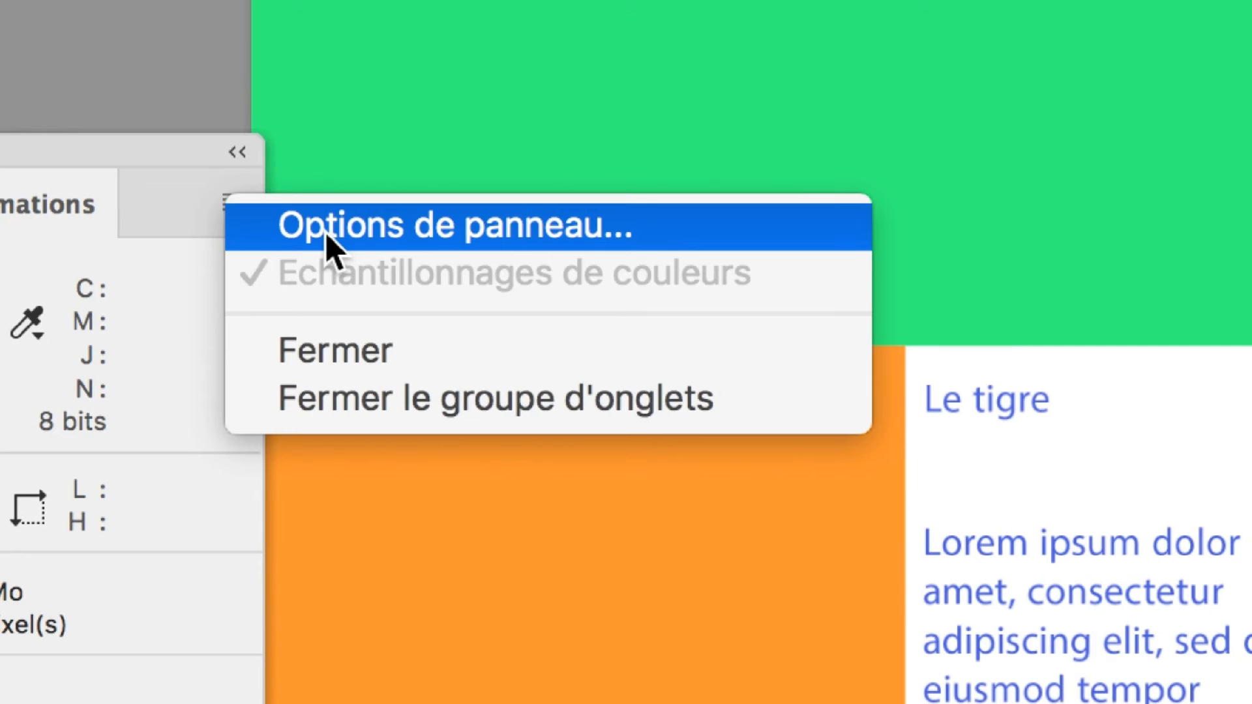
left_click(329, 245)
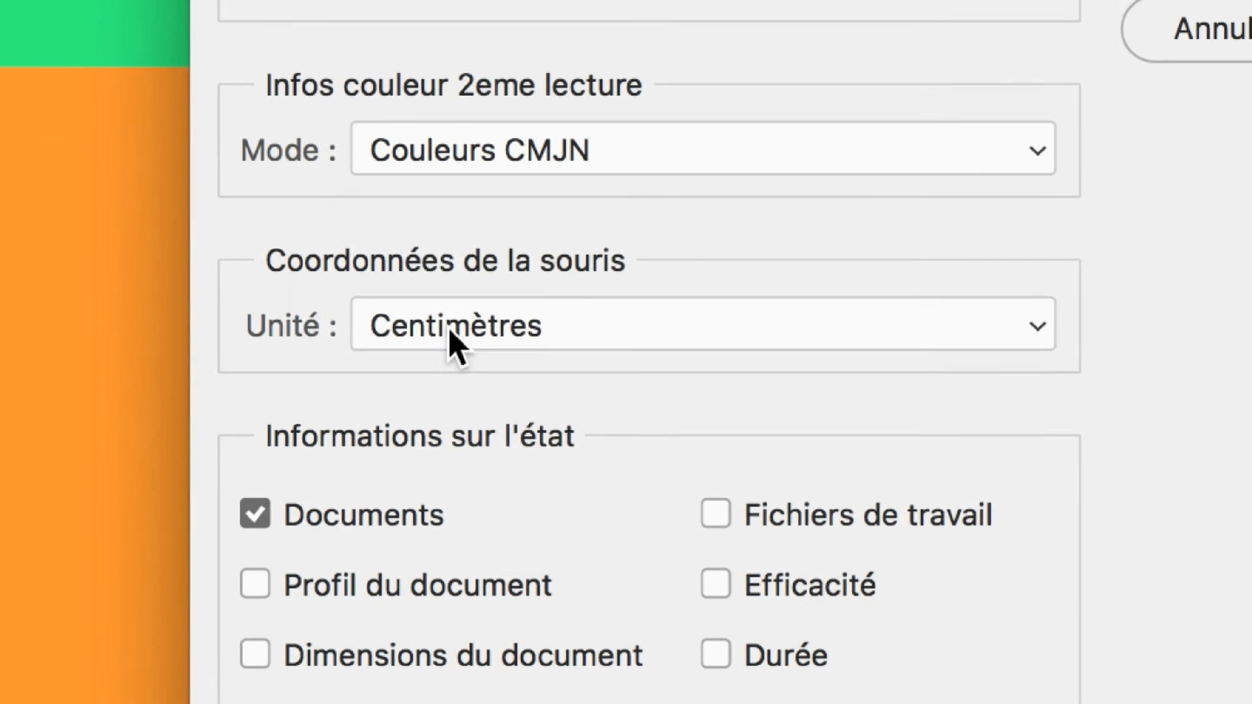
left_click(450, 331)
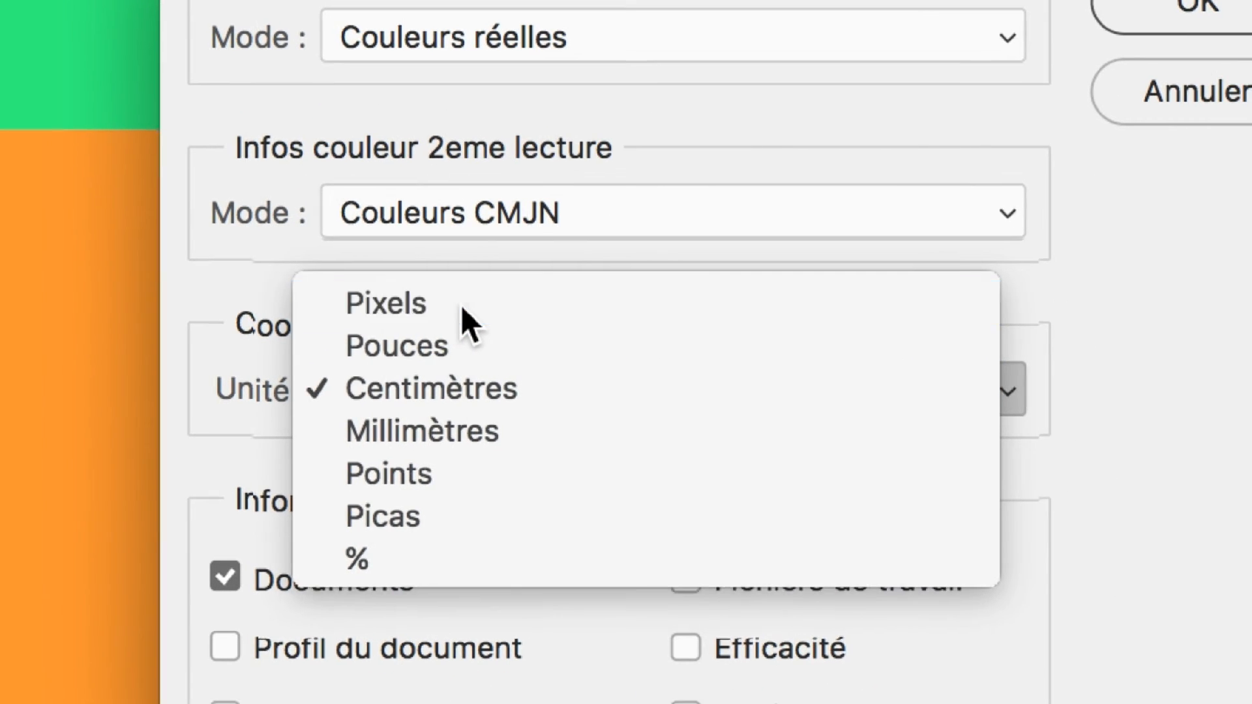
left_click(460, 305)
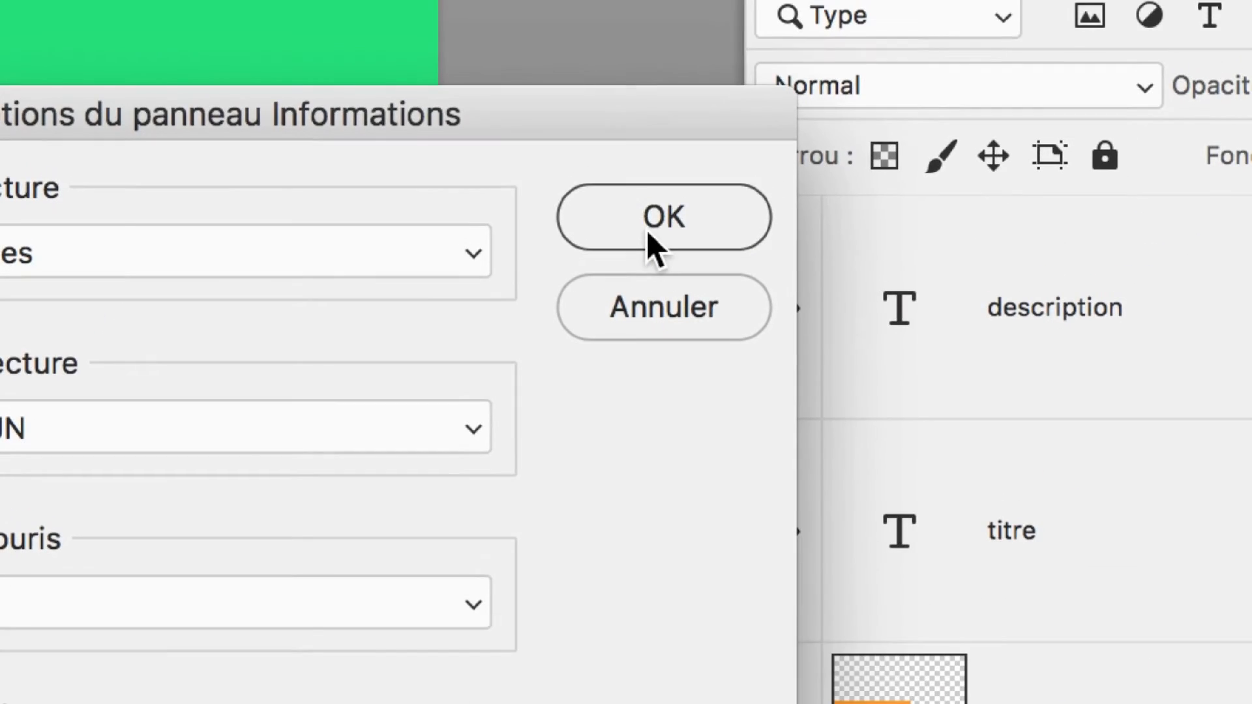
left_click(647, 230)
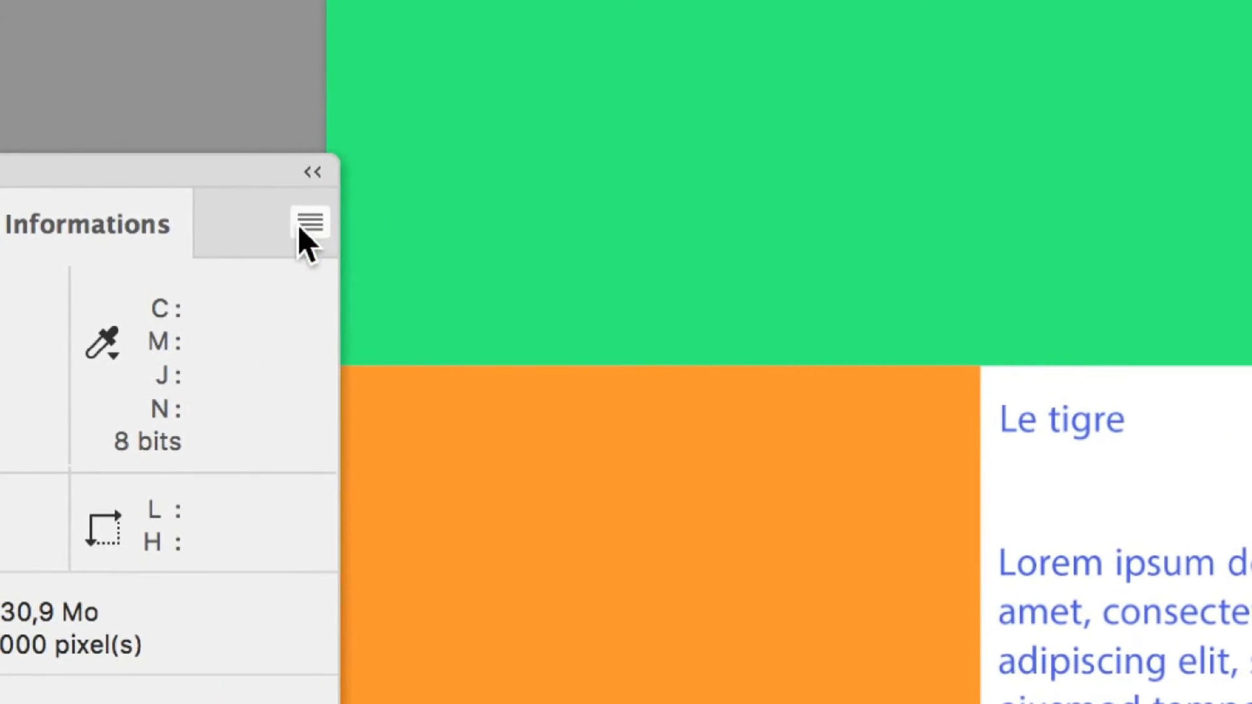
- Review the Informations panel options and close them
left_click(374, 148)
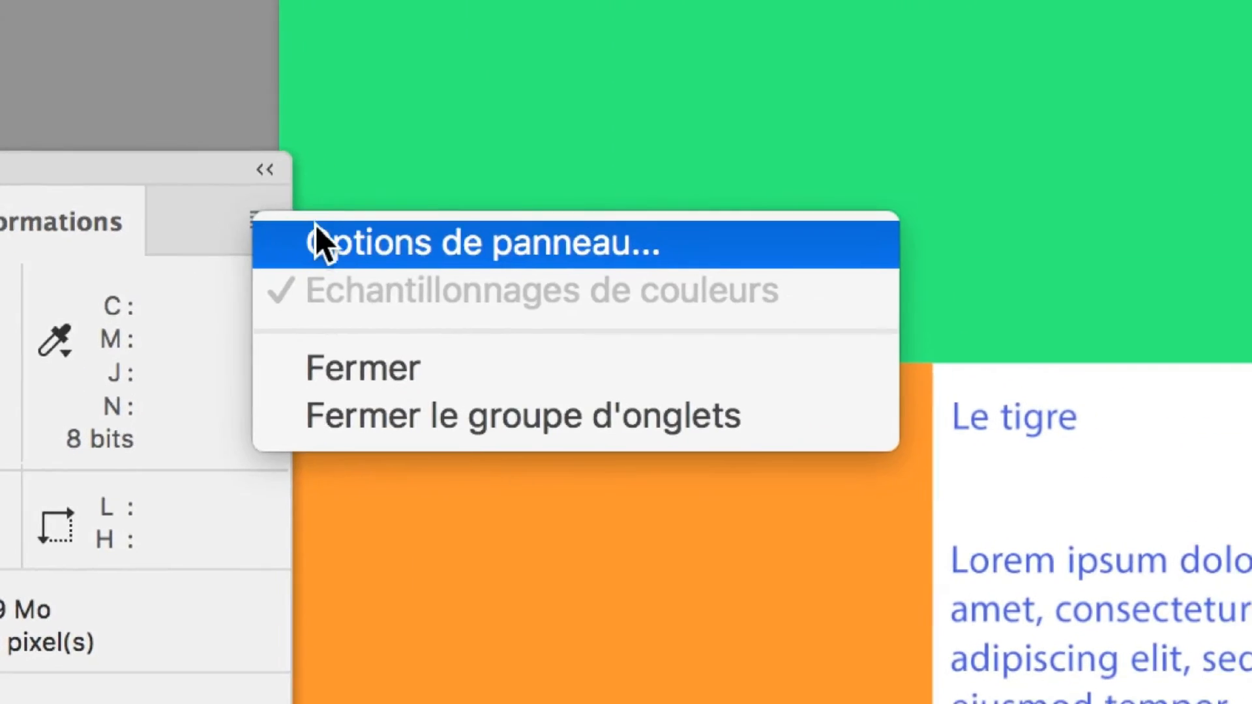
left_click(345, 242)
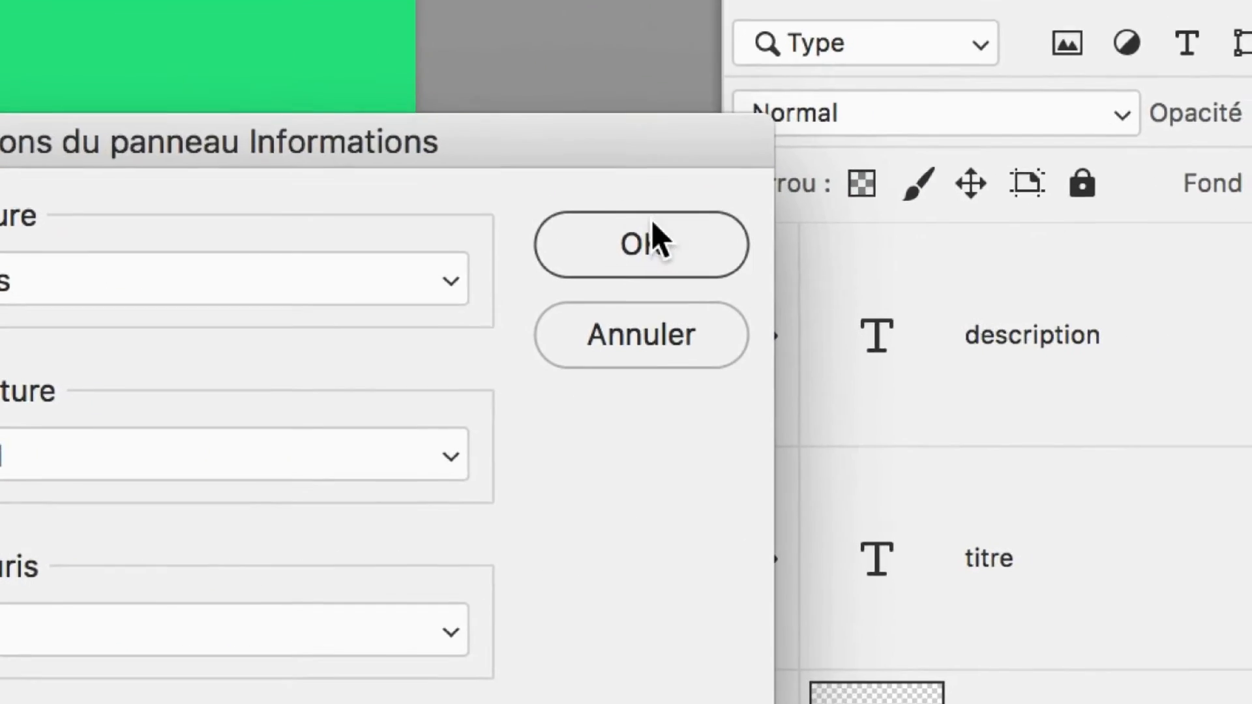
left_click(1247, 308)
- Move the Informations panel over the template so that it partly overlaps the green header block
left_click_drag(280, 214, 558, 177)
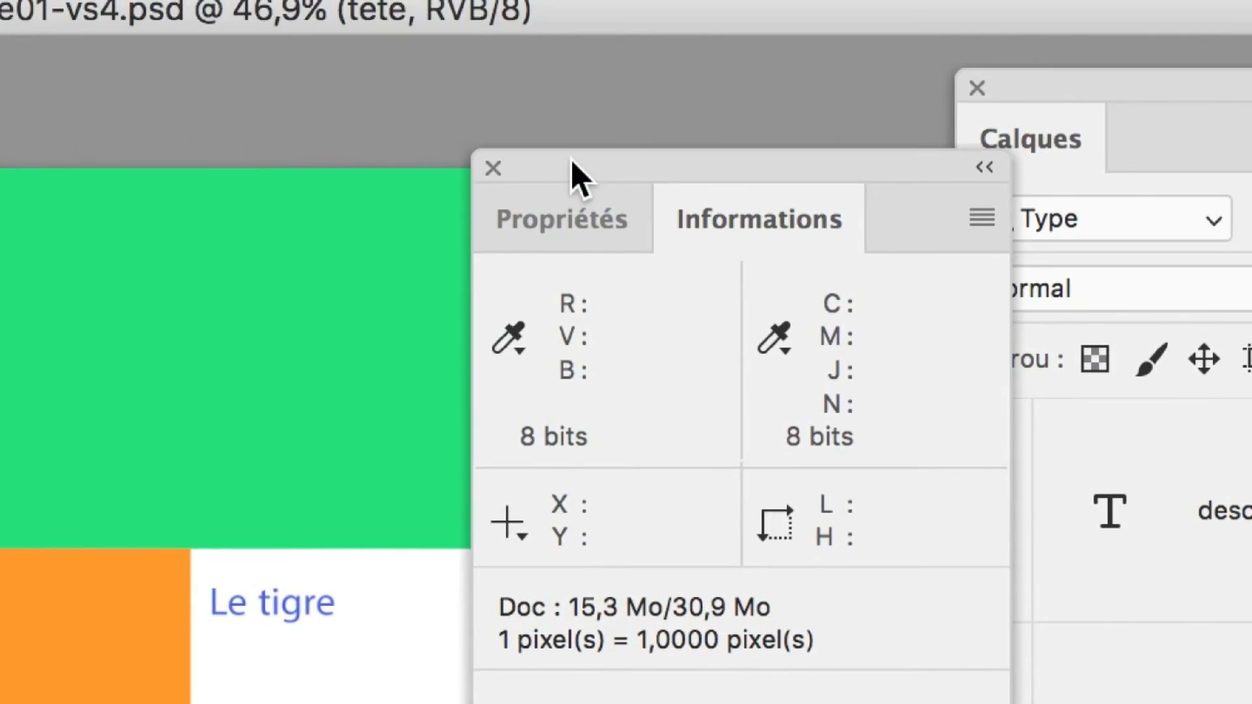
left_click_drag(774, 54, 503, 88)
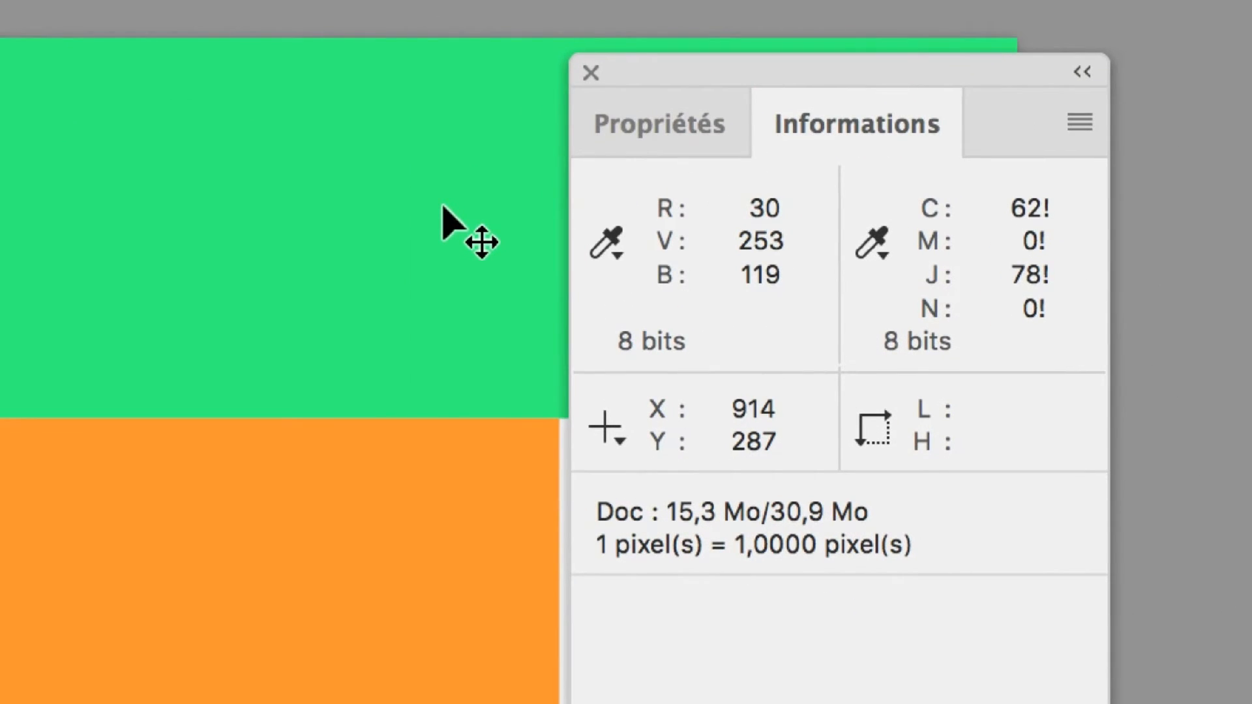
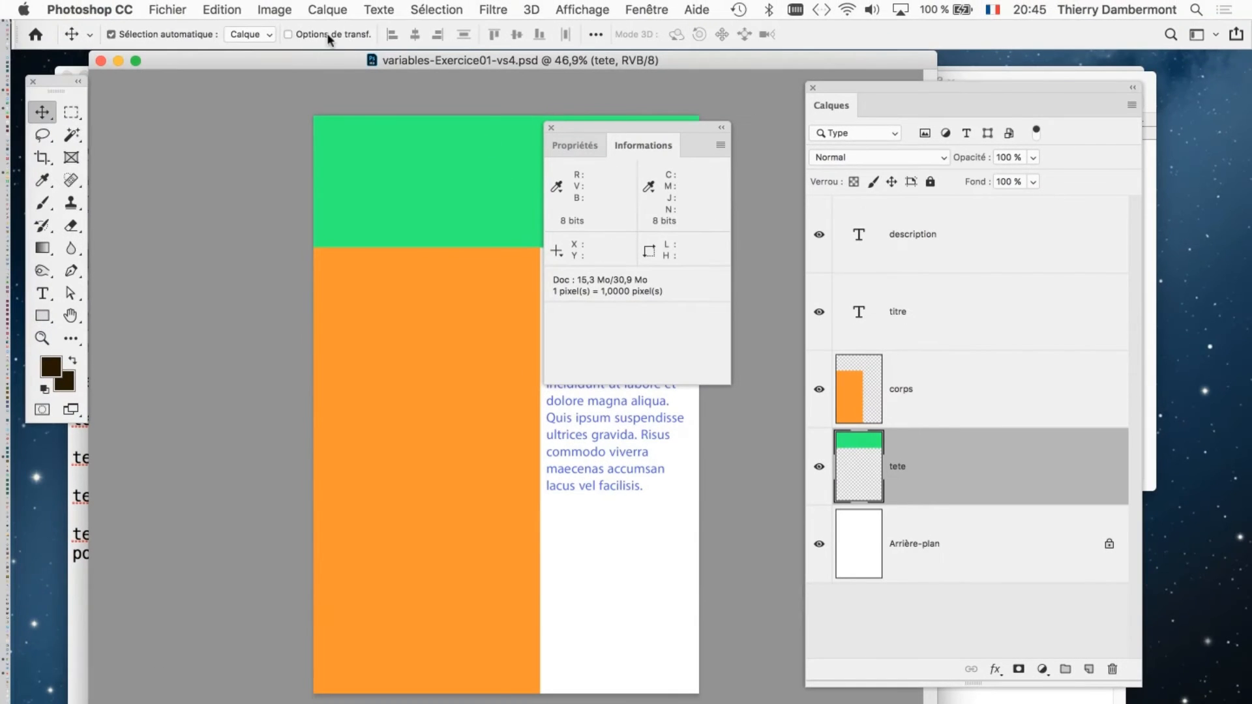
- Review the CMYK working space profiles in the color settings and close the dialog without changing anything
left_click(215, 9)
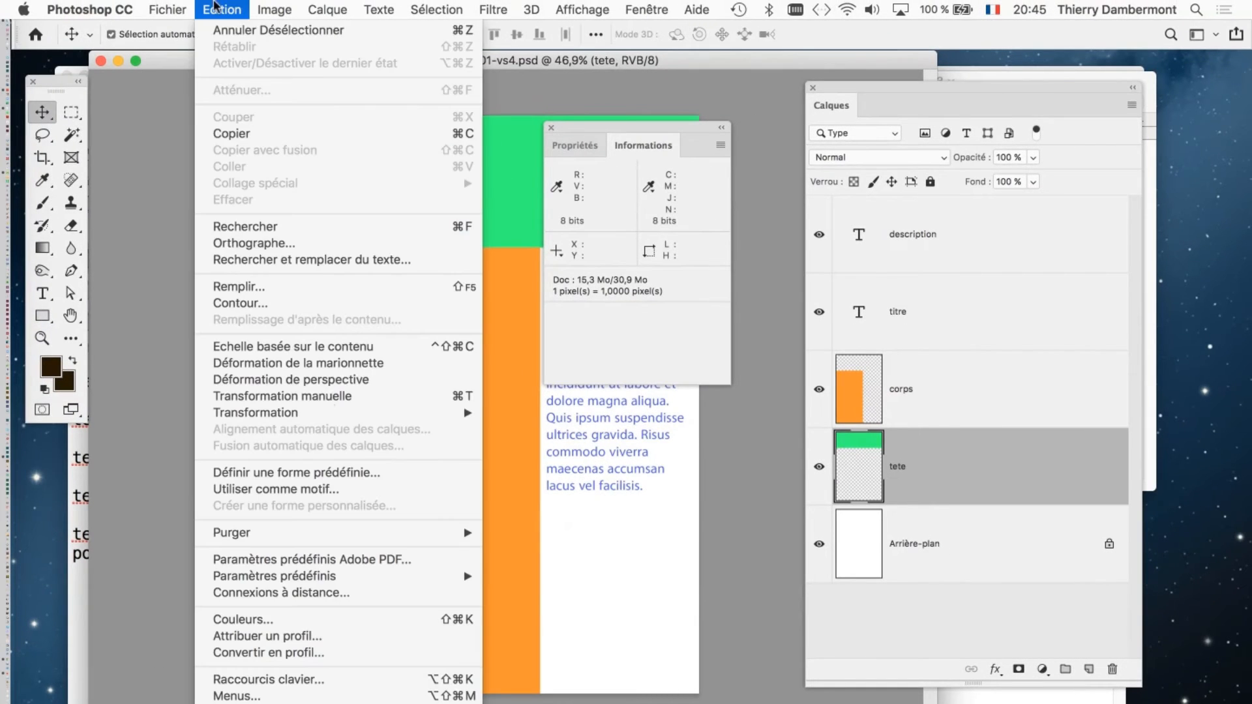
left_click(359, 619)
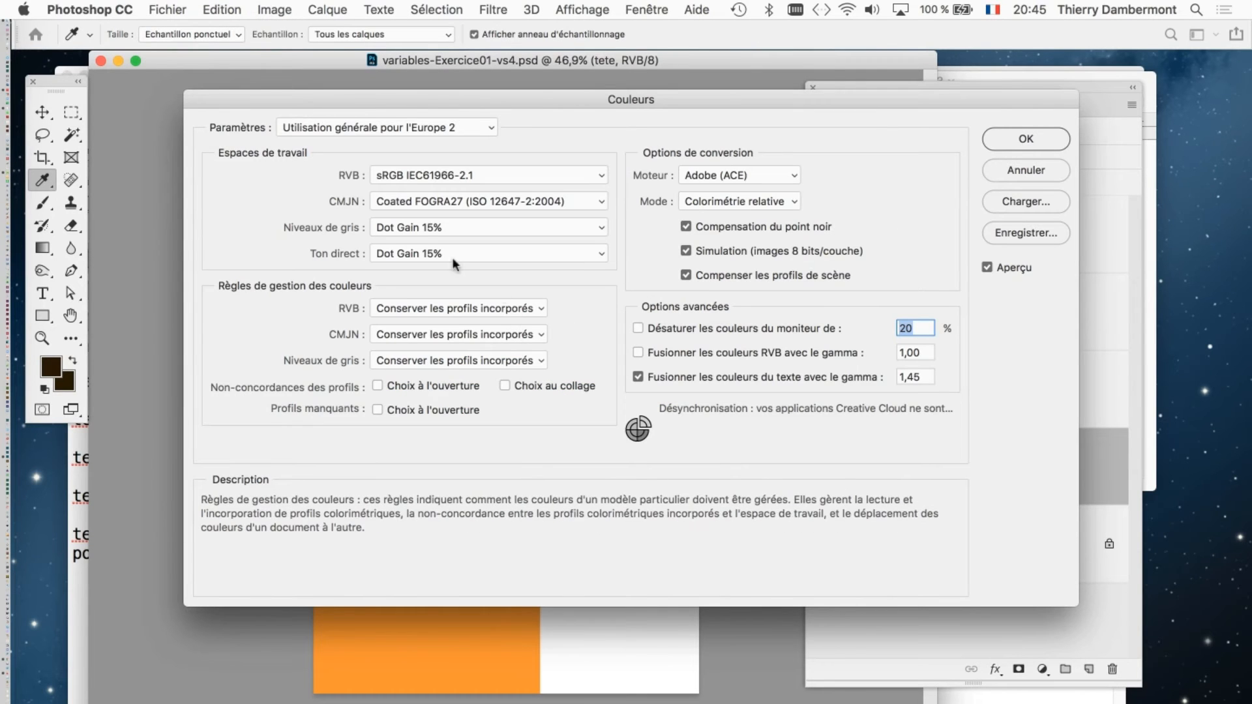
key("alt")
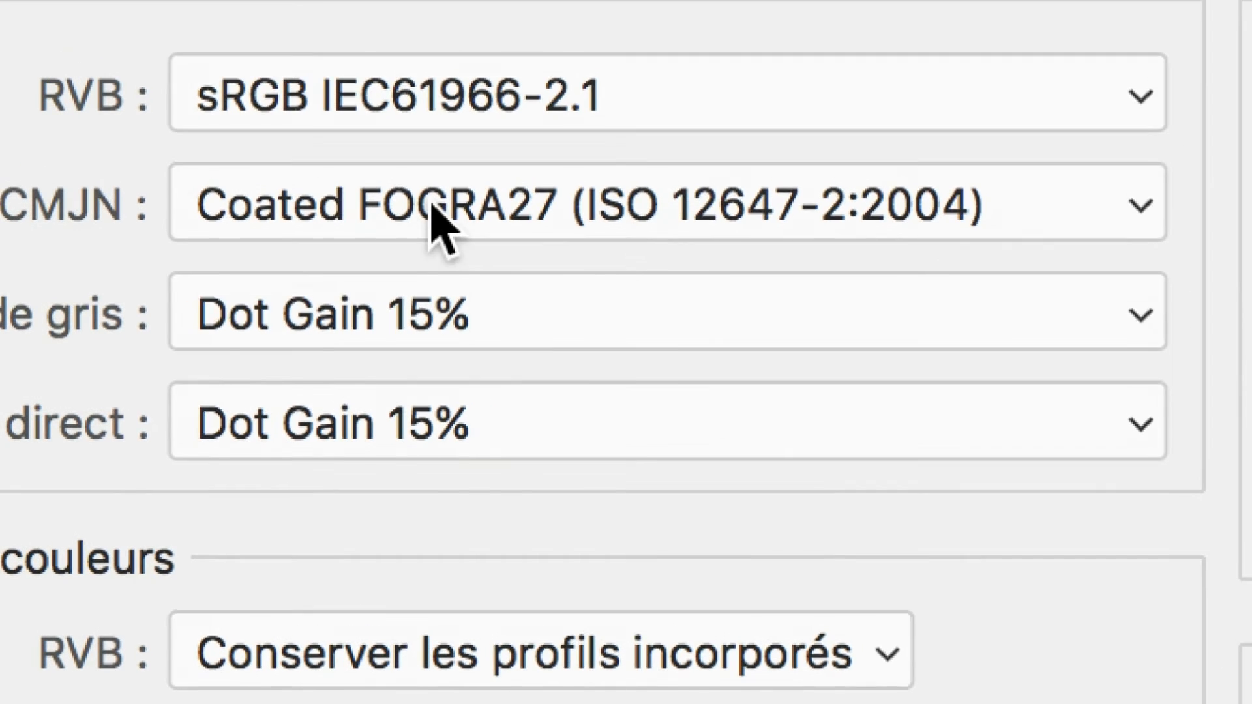
left_click(428, 207)
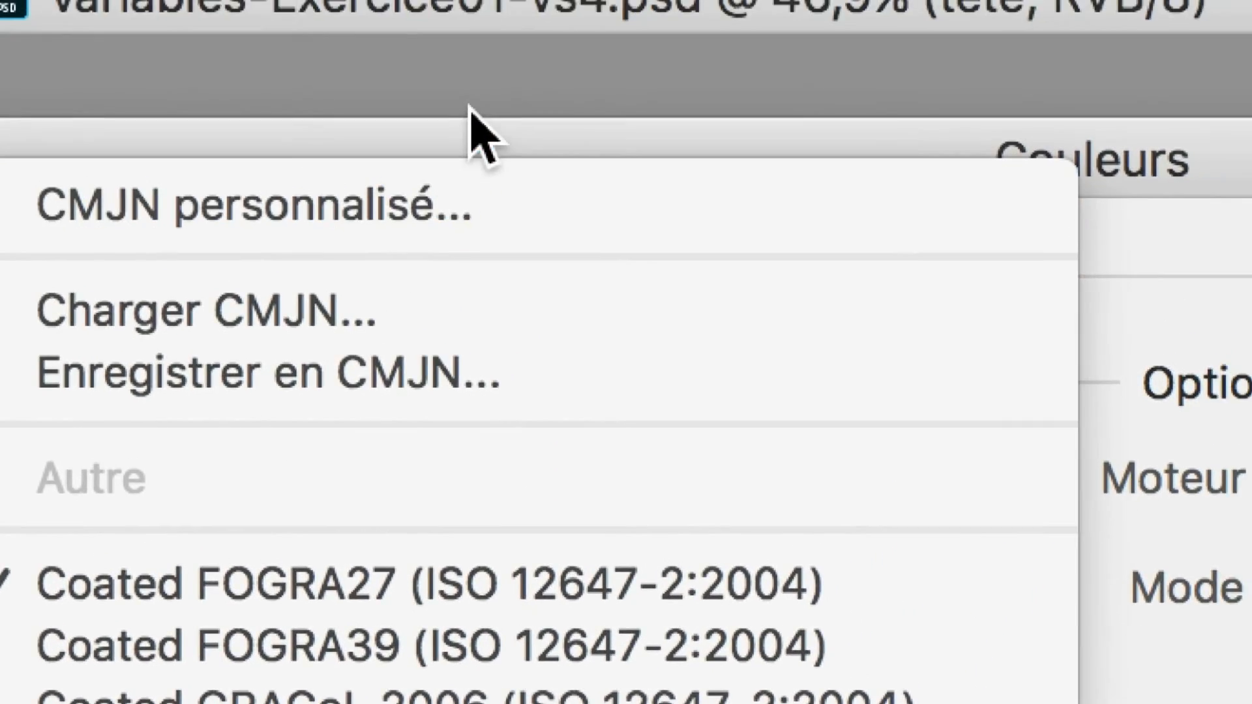
left_click(510, 110)
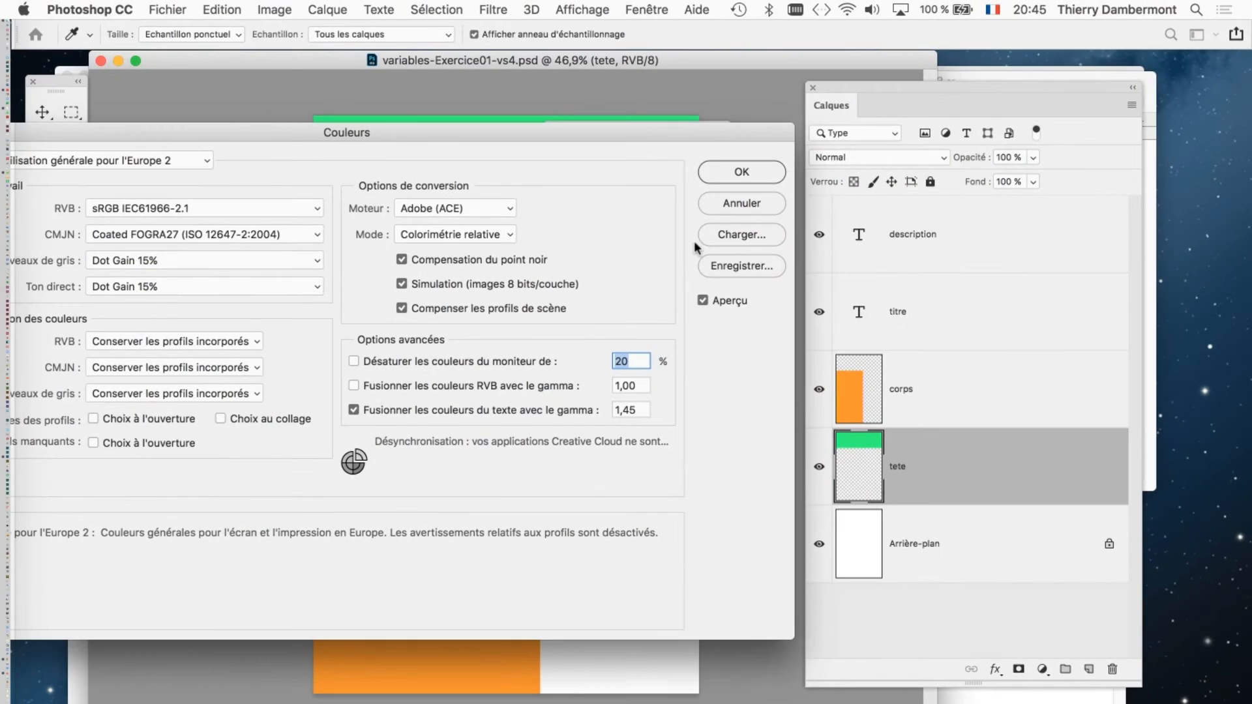
left_click(737, 203)
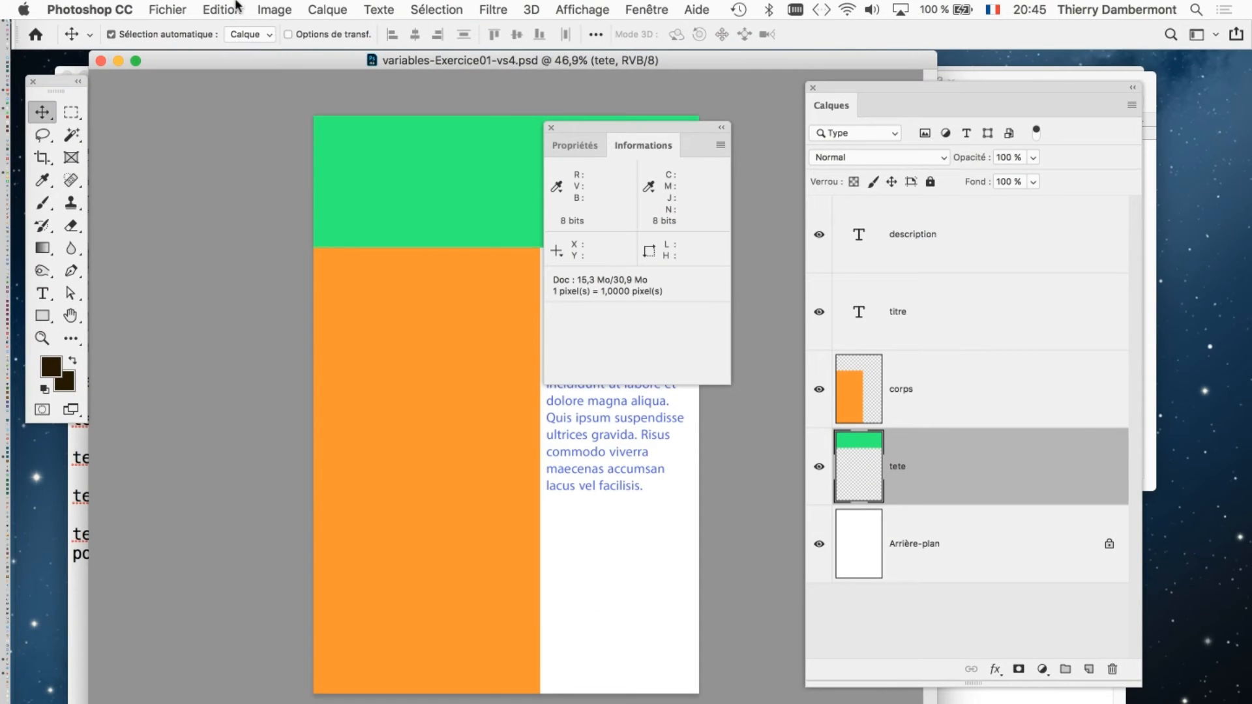
- Set the CMYK working space in the color settings to Coated FOGRA39 (ISO 12647-2:2004)
left_click(222, 10)
left_click(559, 314)
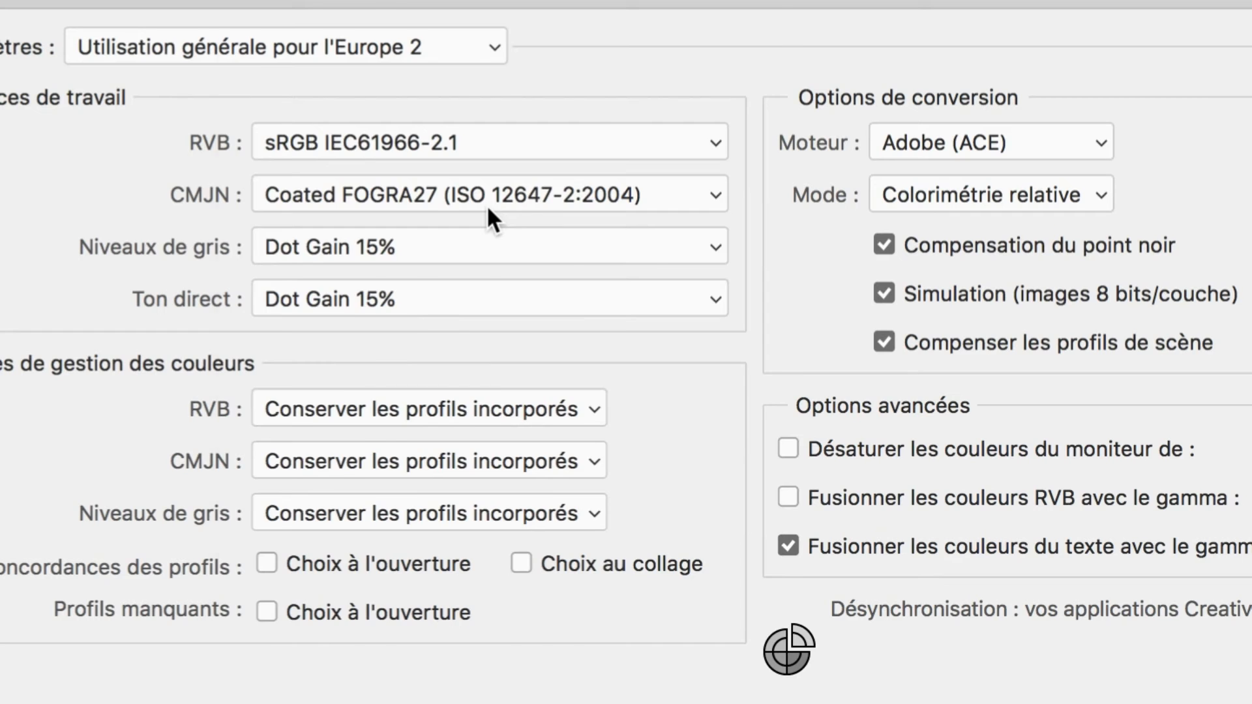
left_click(486, 205)
left_click(486, 206)
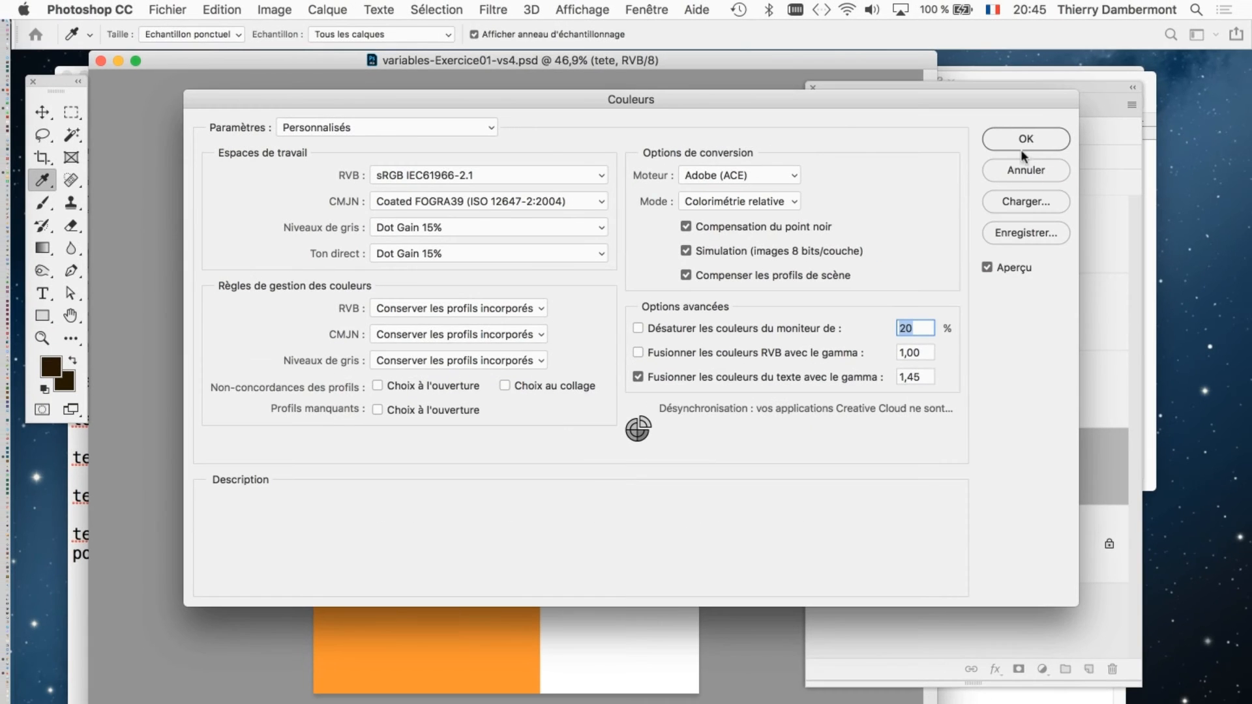
left_click(1022, 139)
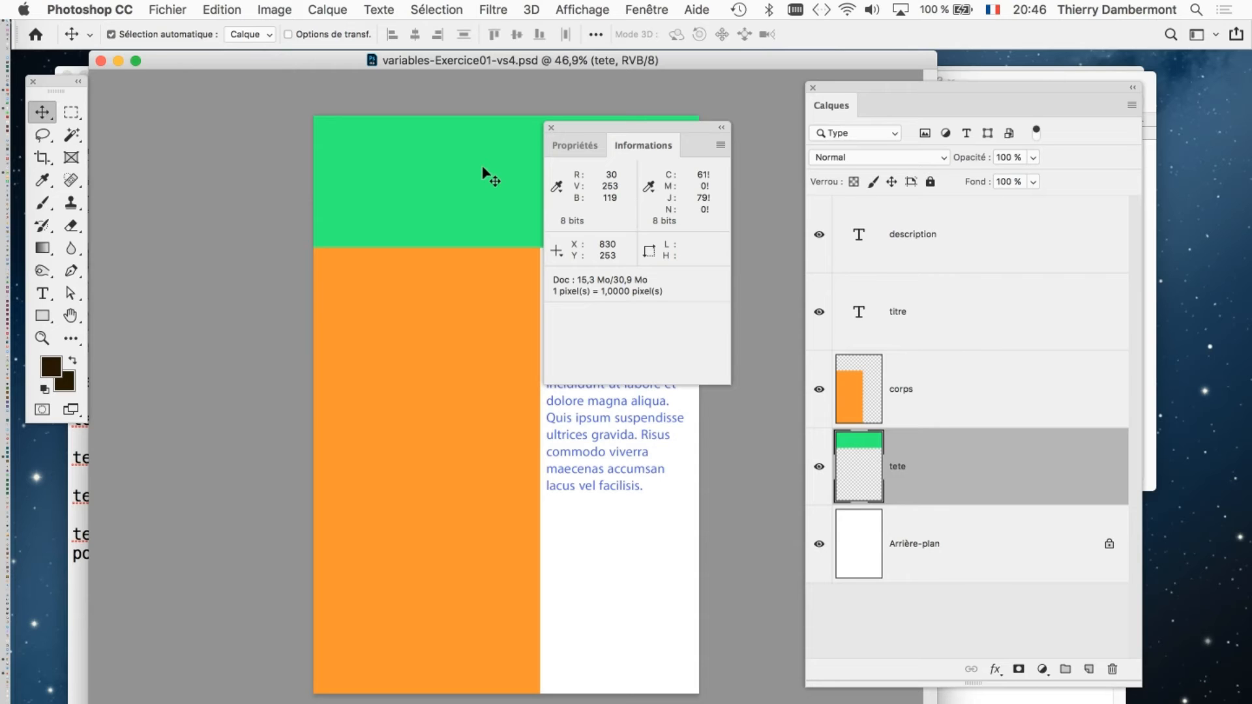
- Free-transform the tete layer to read its dimensions and move the Informations panel clear of the green header block
left_click_drag(587, 126, 196, 123)
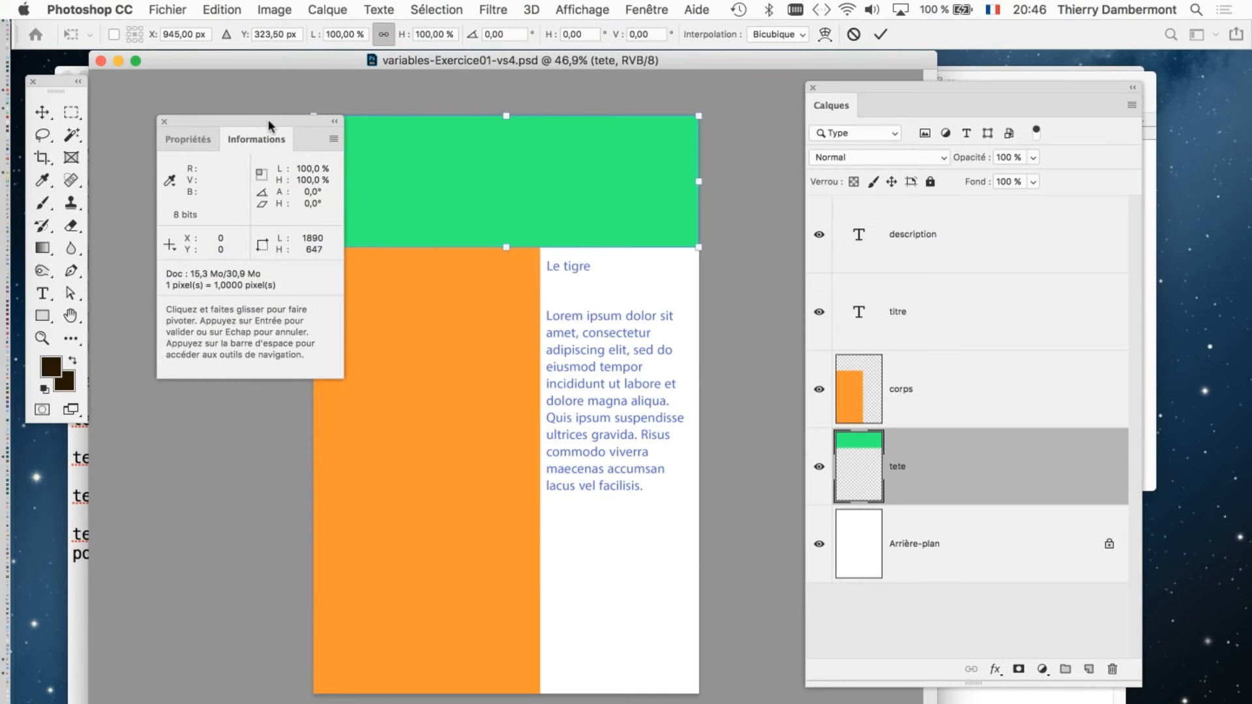
left_click_drag(268, 126, 215, 121)
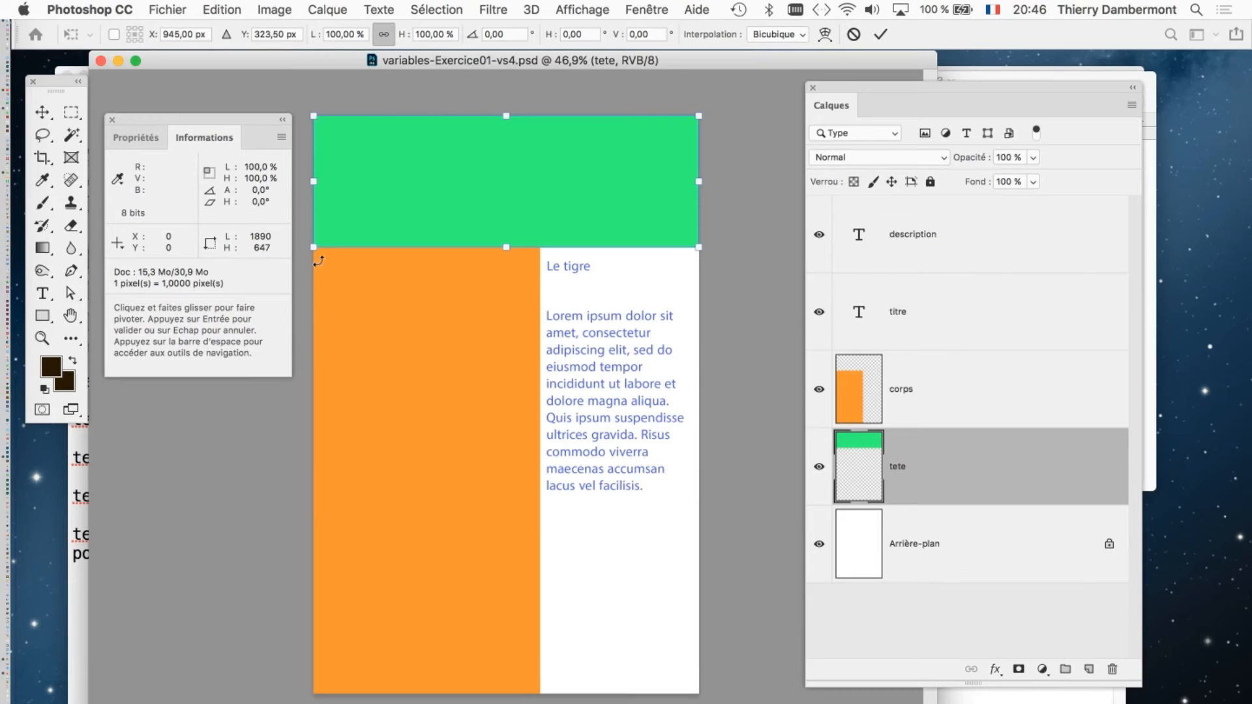
- Switch to TextEdit and write the header block's dimensions in the blank document as "tete : L 1890 H 647"
key("super+Tab")
left_click(1109, 87)
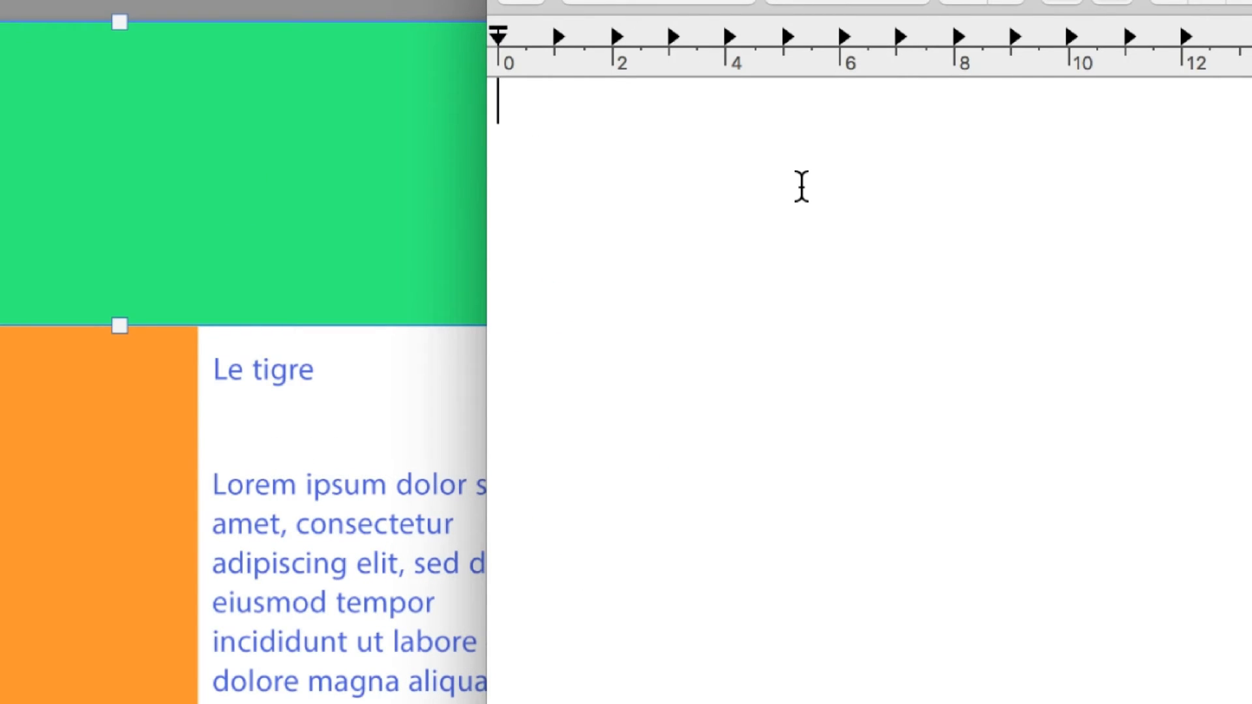
type("tete :")
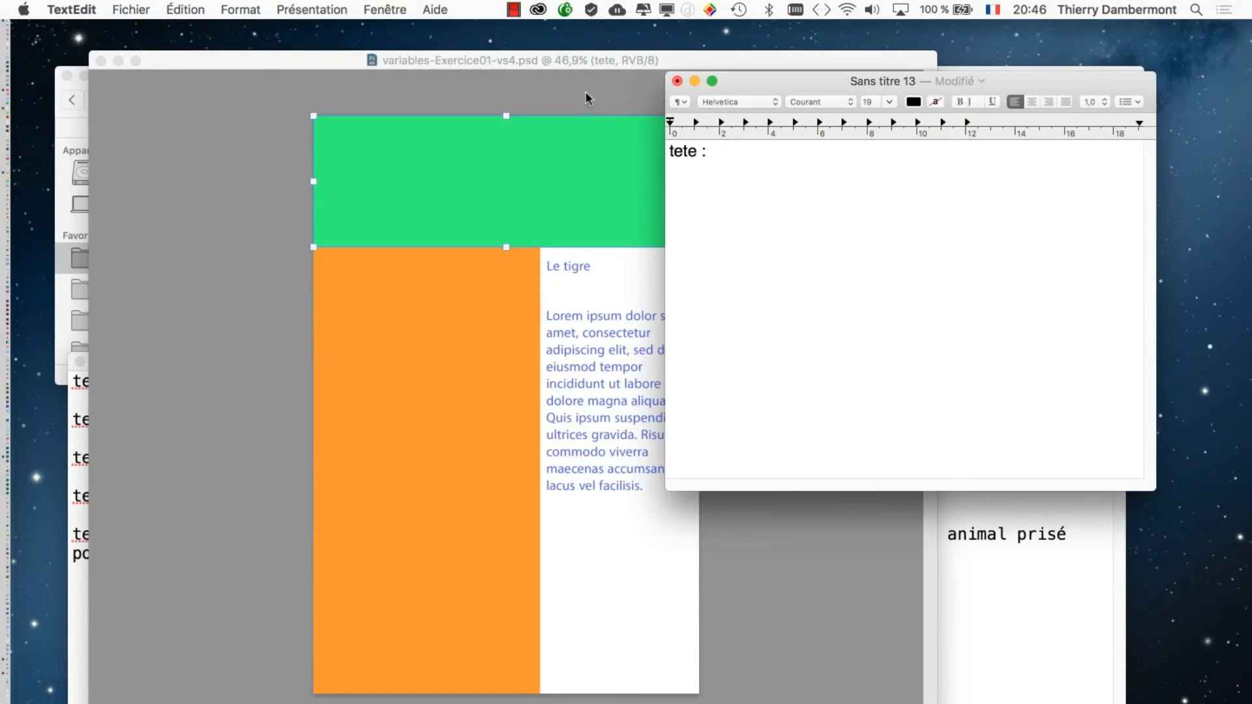
left_click(655, 71)
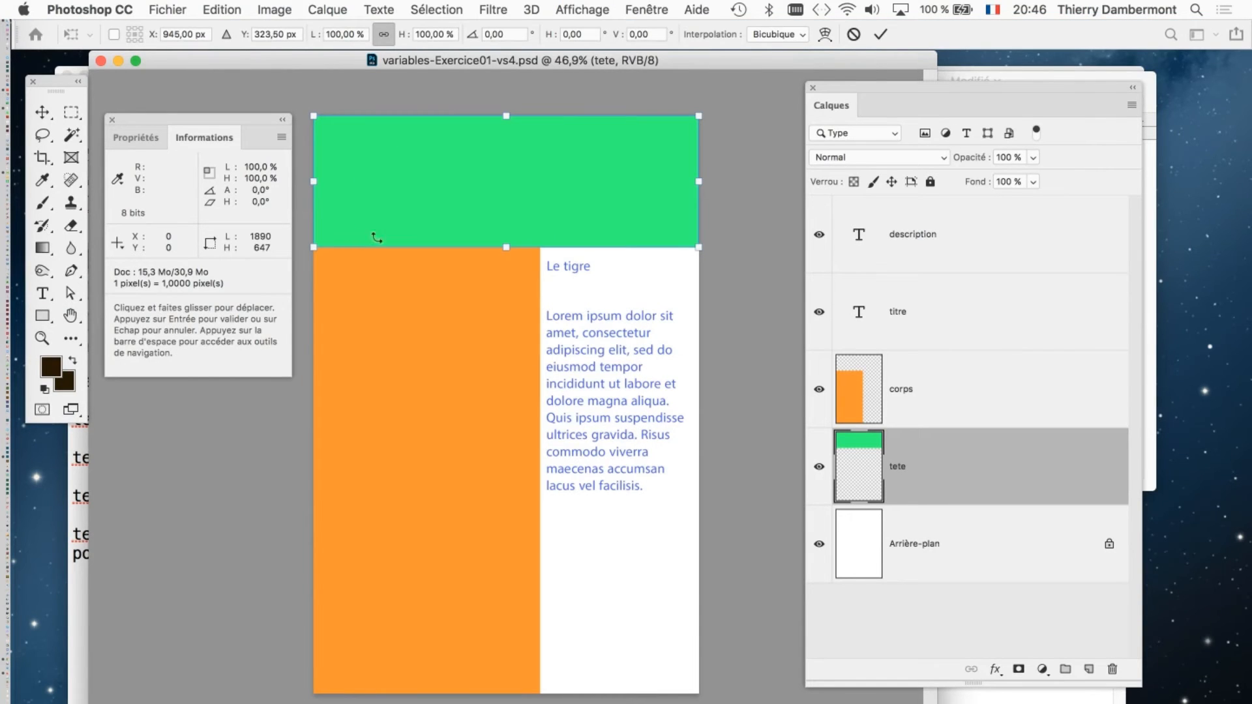
left_click(1149, 444)
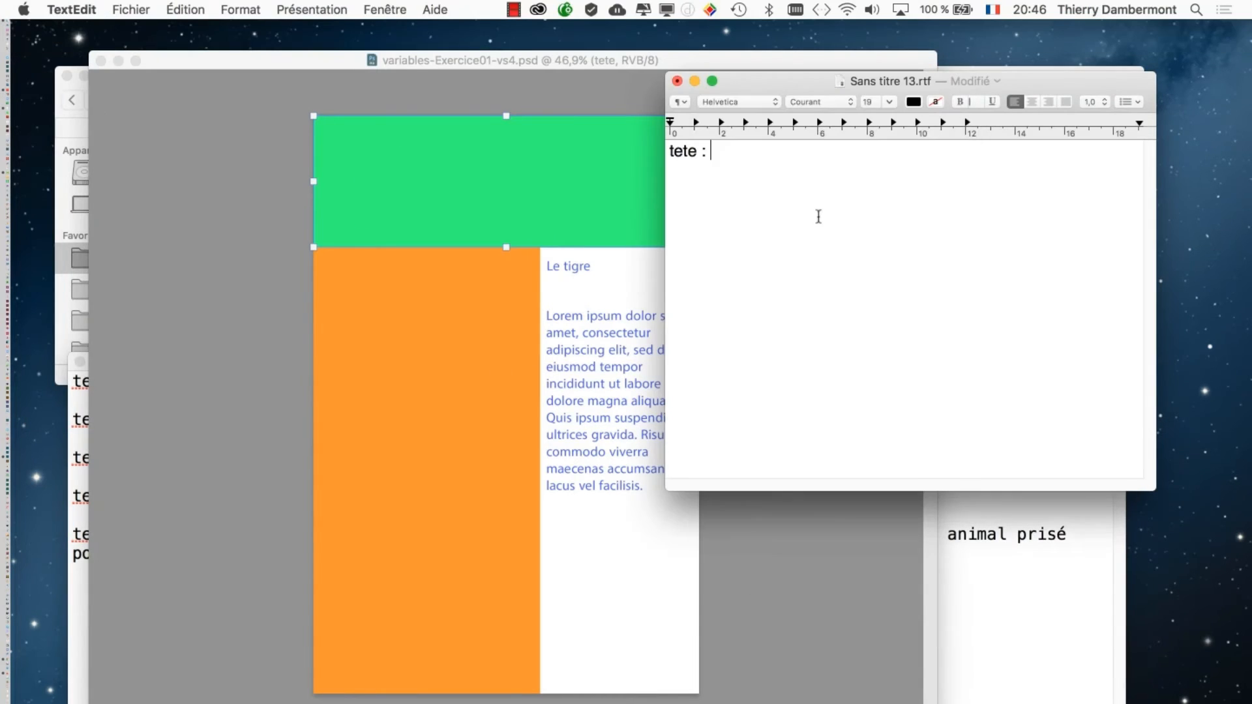
type("1890 647")
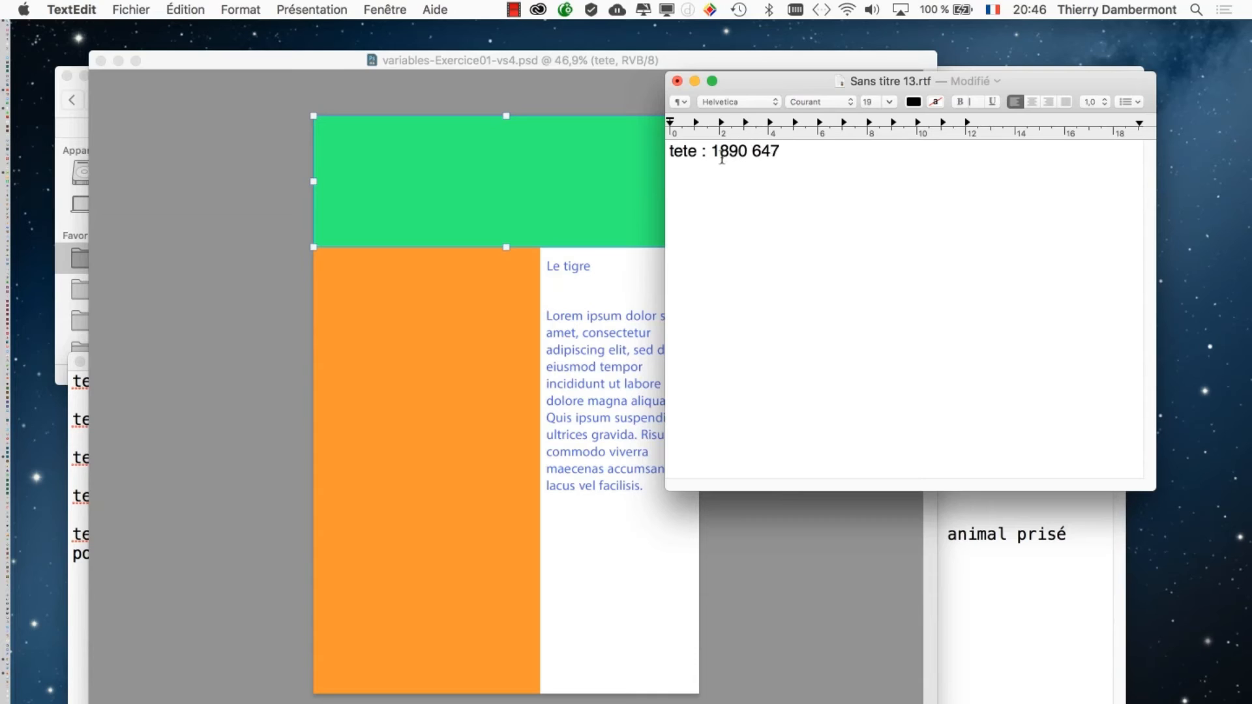
left_click(713, 152)
type("L ")
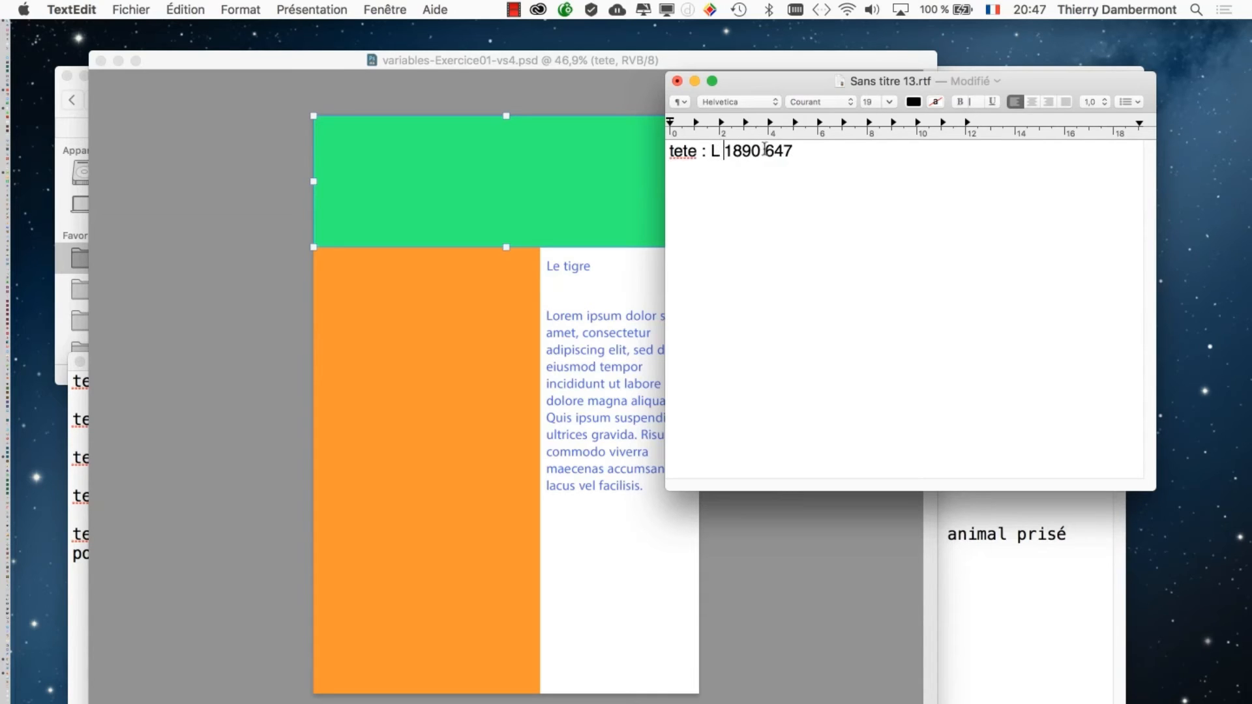
type("H")
- Switch back to Photoshop, cancel the tete layer's transform and free-transform the corps layer to read its dimensions
left_click(553, 59)
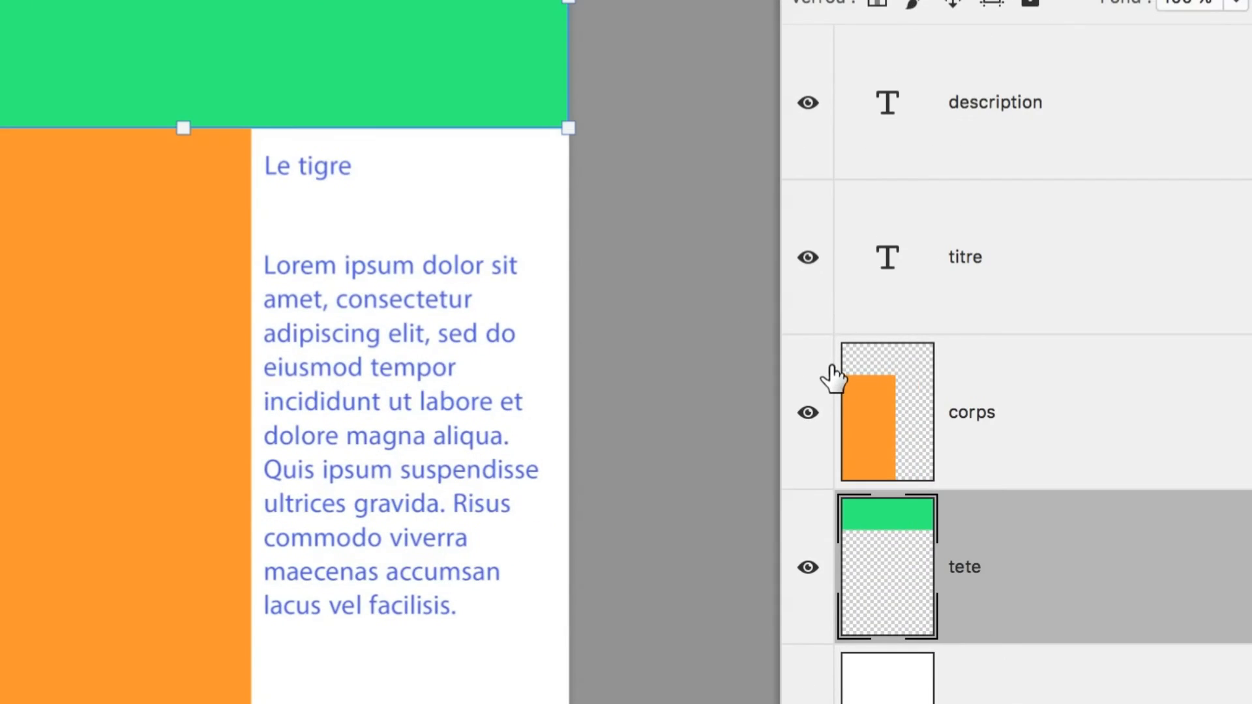
key("Escape")
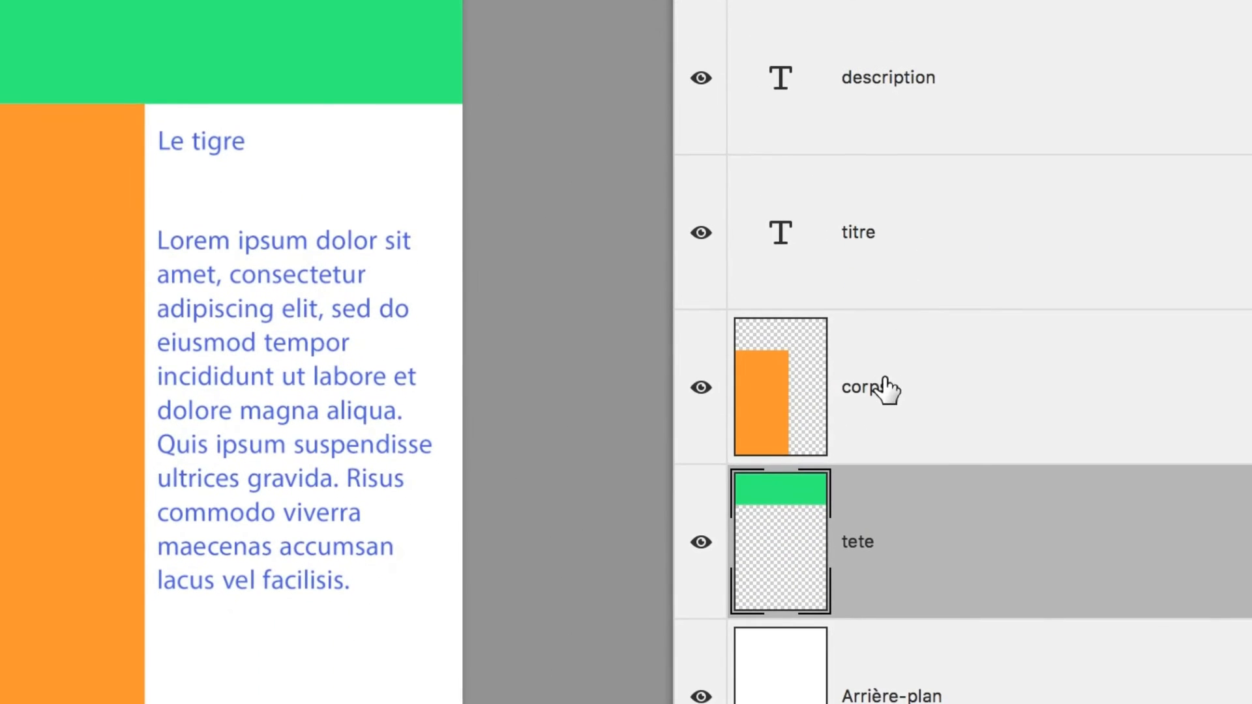
left_click(887, 389)
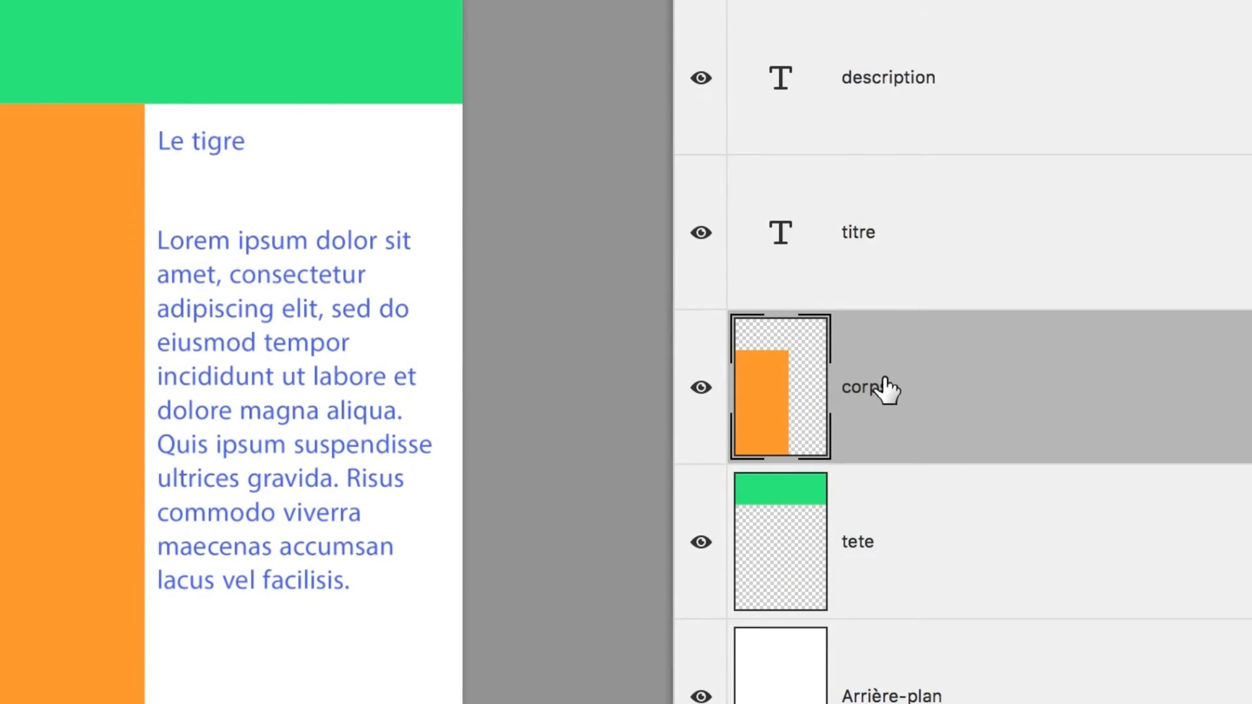
key("super+t")
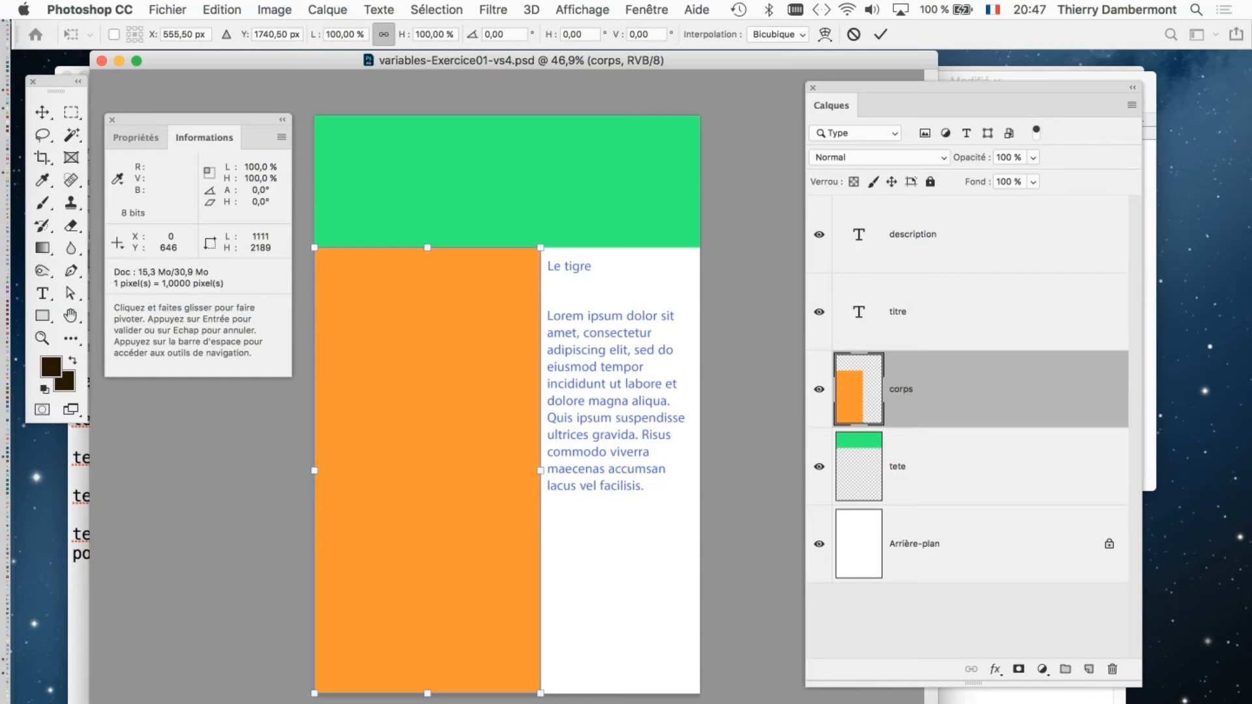
- In the TextEdit note, add the line "corps : L 1111 H 2189" below the tete line, leaving a blank line between
key("super+Tab")
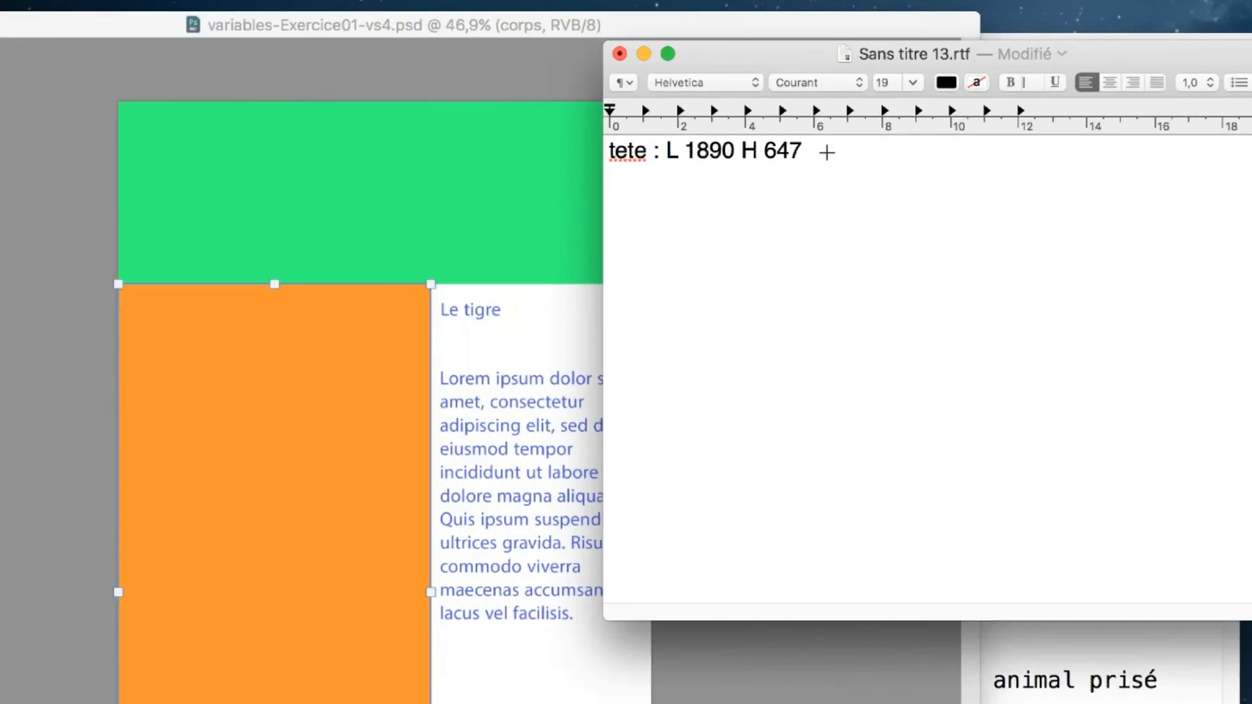
key("Return")
key("Return")
type("corps : L")
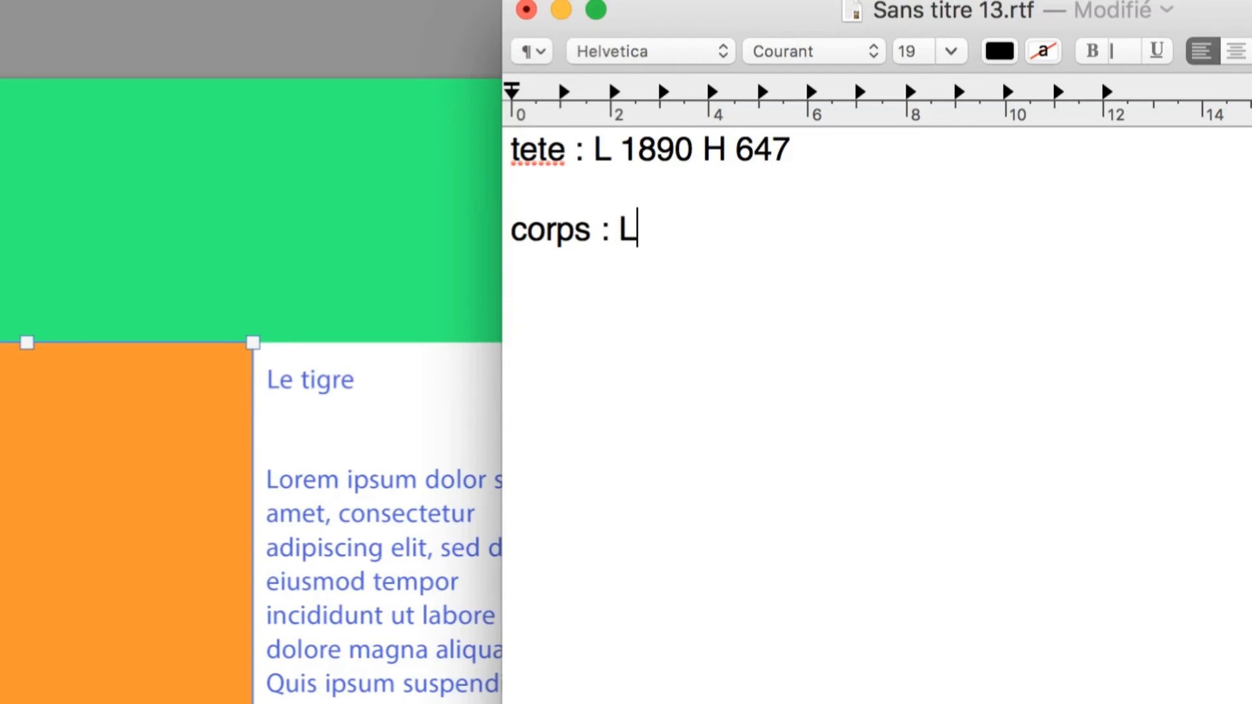
key("super+Tab")
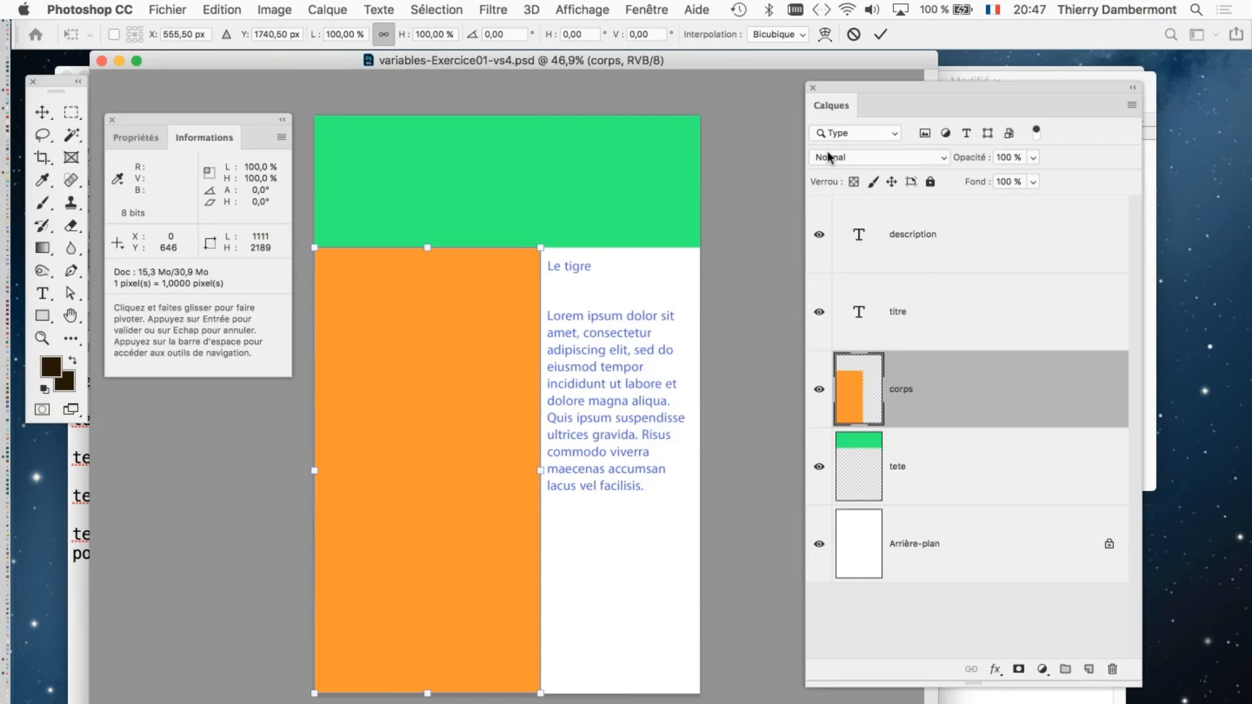
key("super+Tab")
type("1111 H")
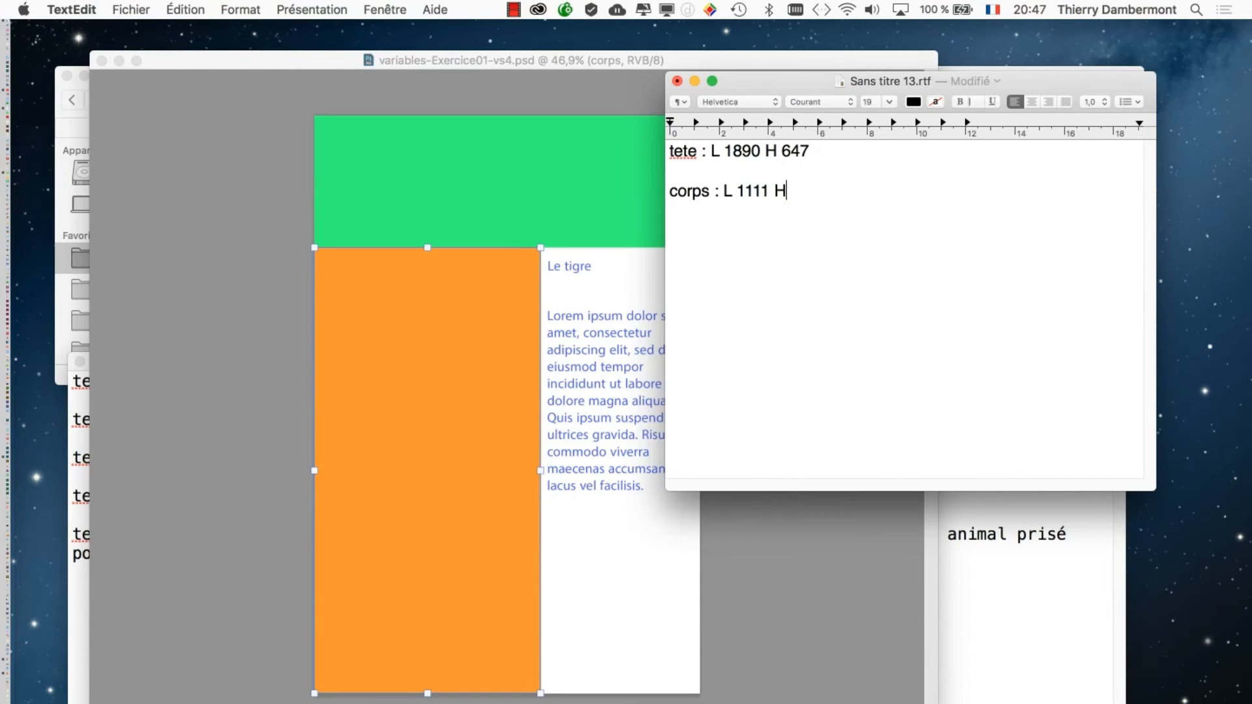
left_click(302, 72)
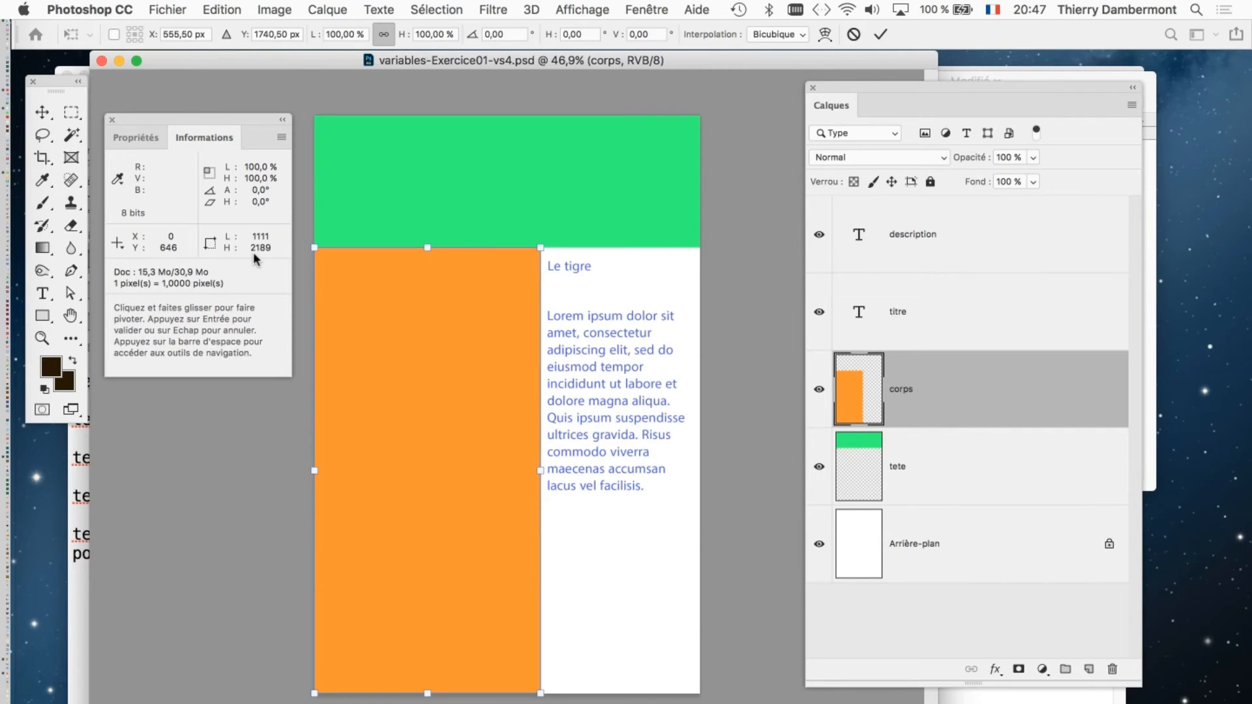
key("super+Tab")
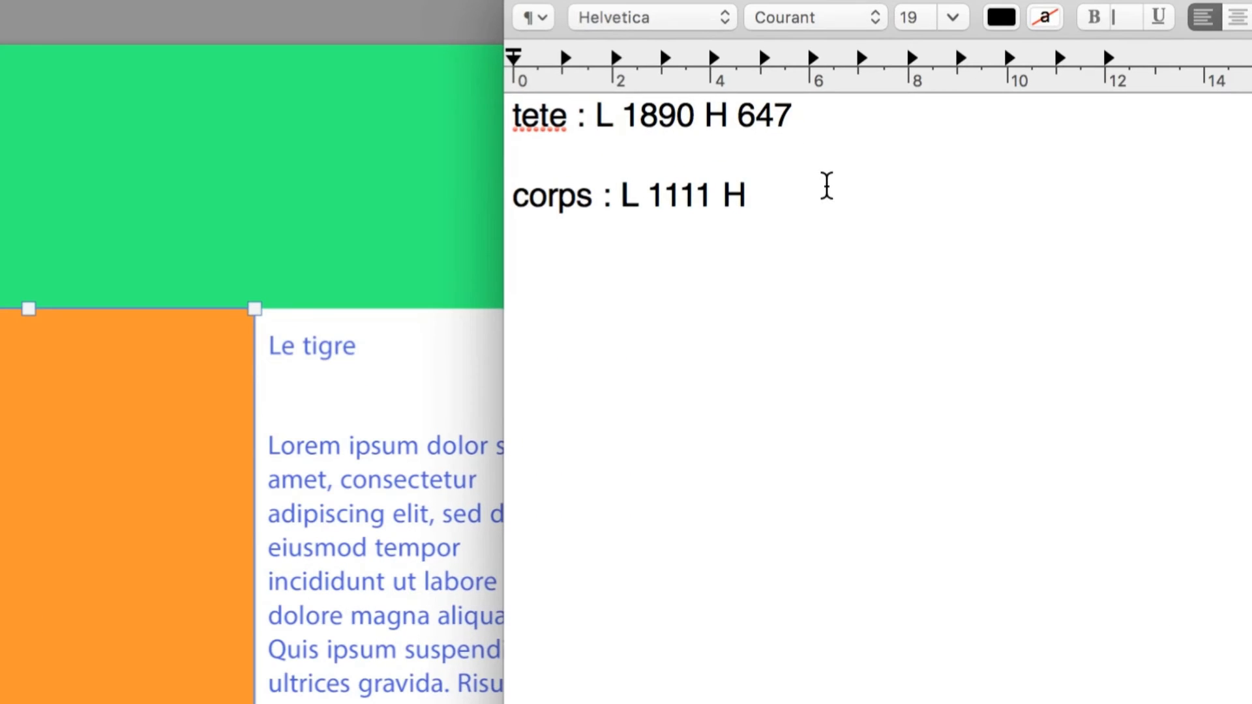
type("2189")
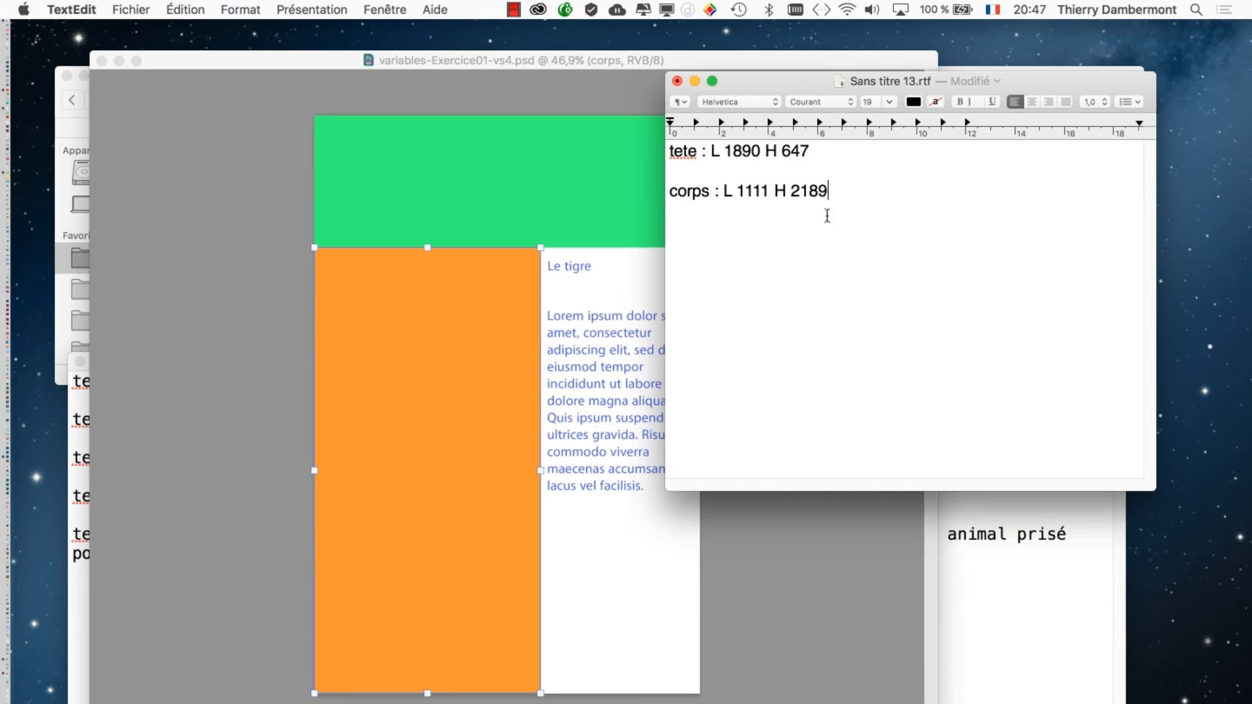
- Enlarge all the text of the note to font size 27
key("super+a")
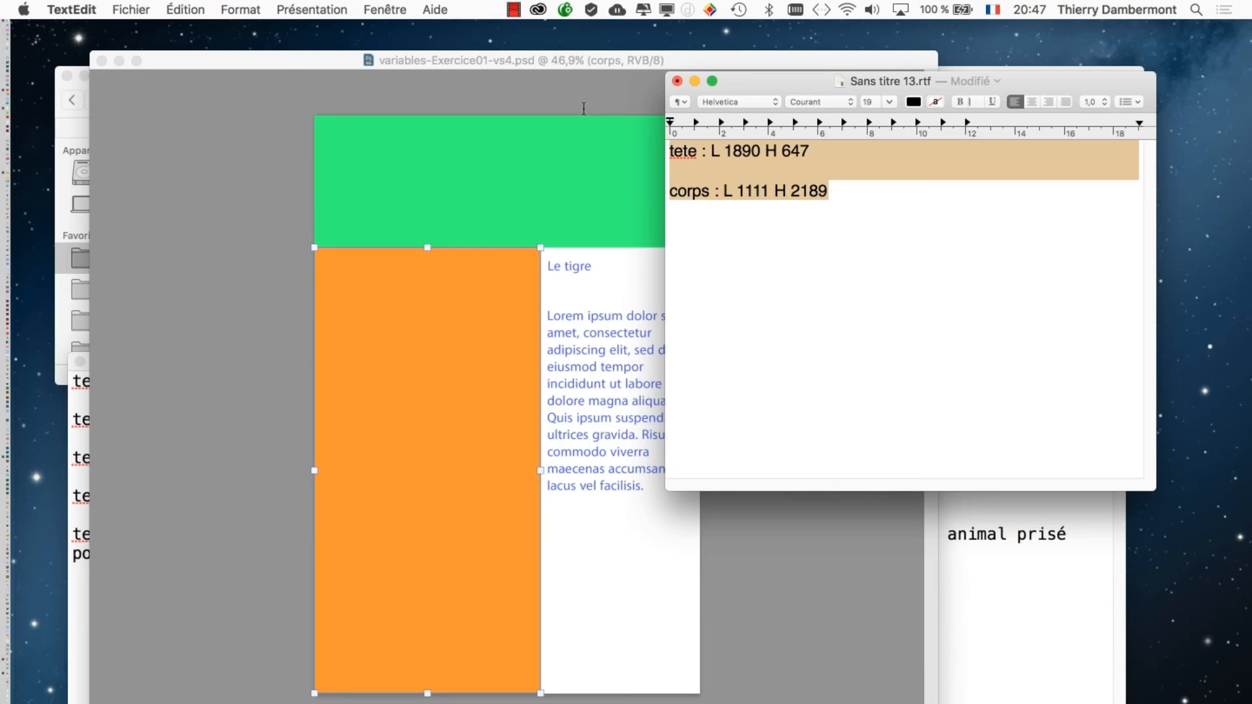
key("super+plus")
key("super+plus")
key("super+plus")
key("super+plus")
key("super+plus")
key("super+plus")
key("super+plus")
key("super+plus")
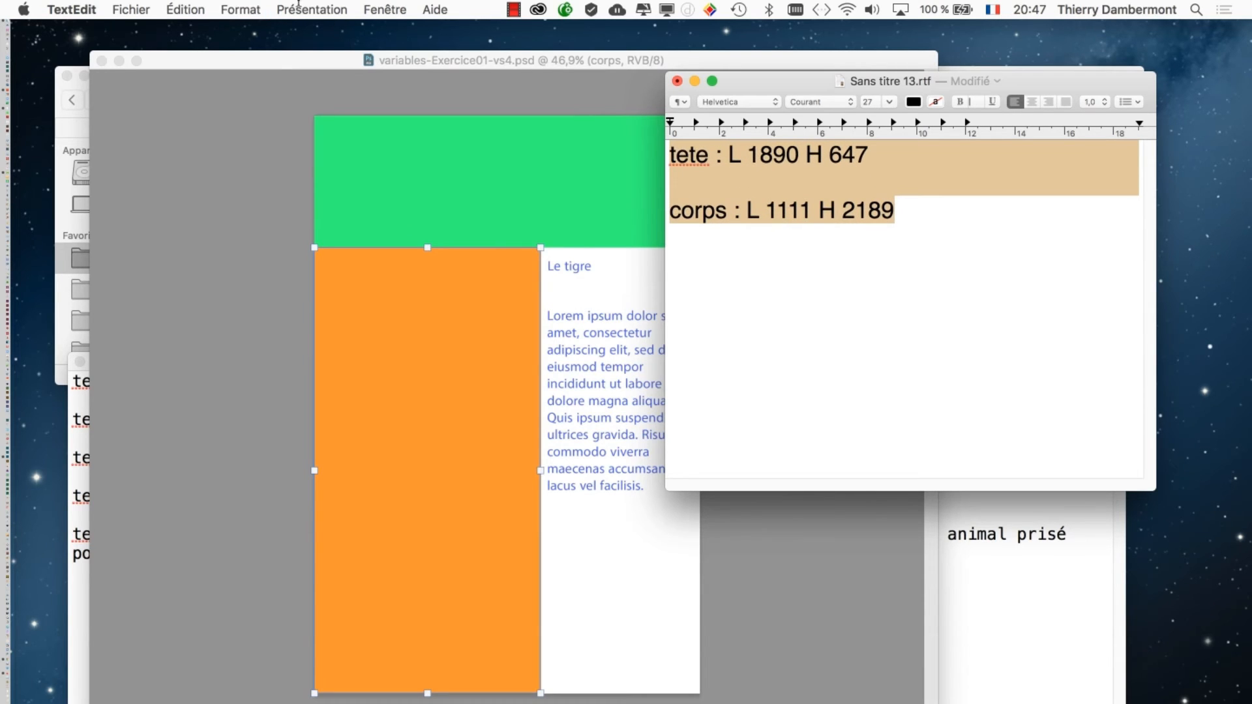
- Save the note as "dimensions des zones images.rtf" in the variables PS (janvier 2020) folder
left_click(127, 9)
left_click(199, 123)
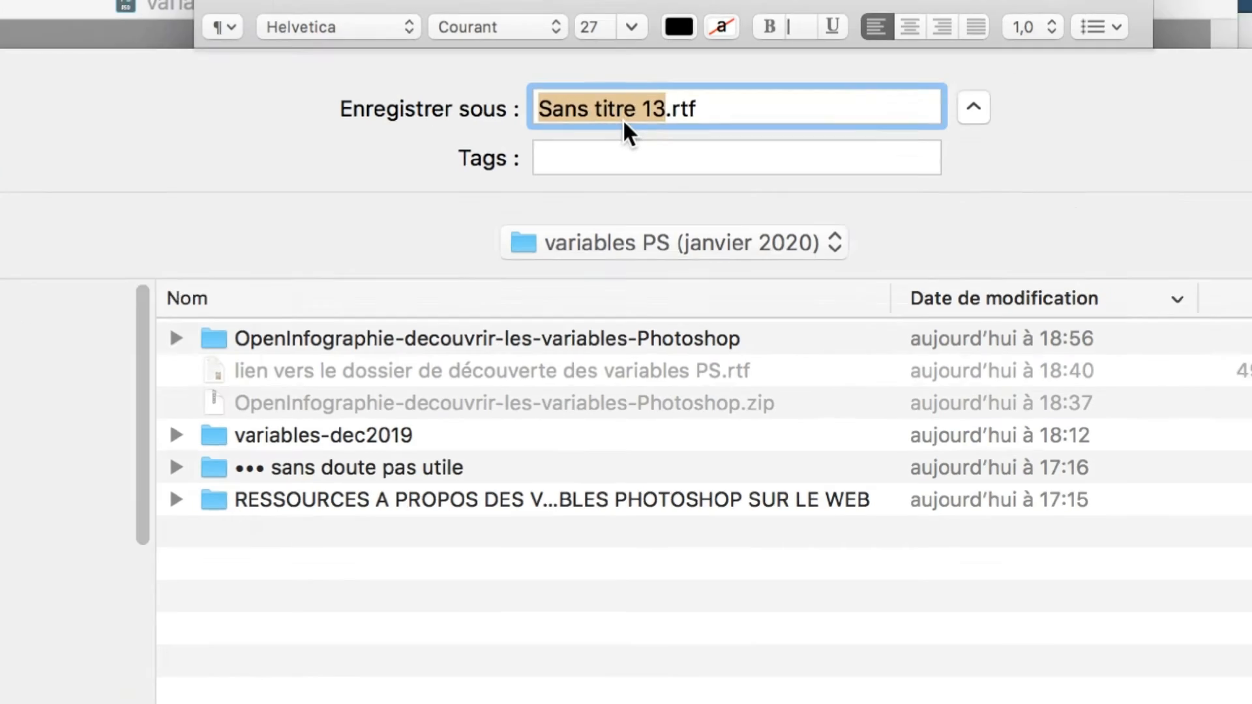
type("dimensions des zones images")
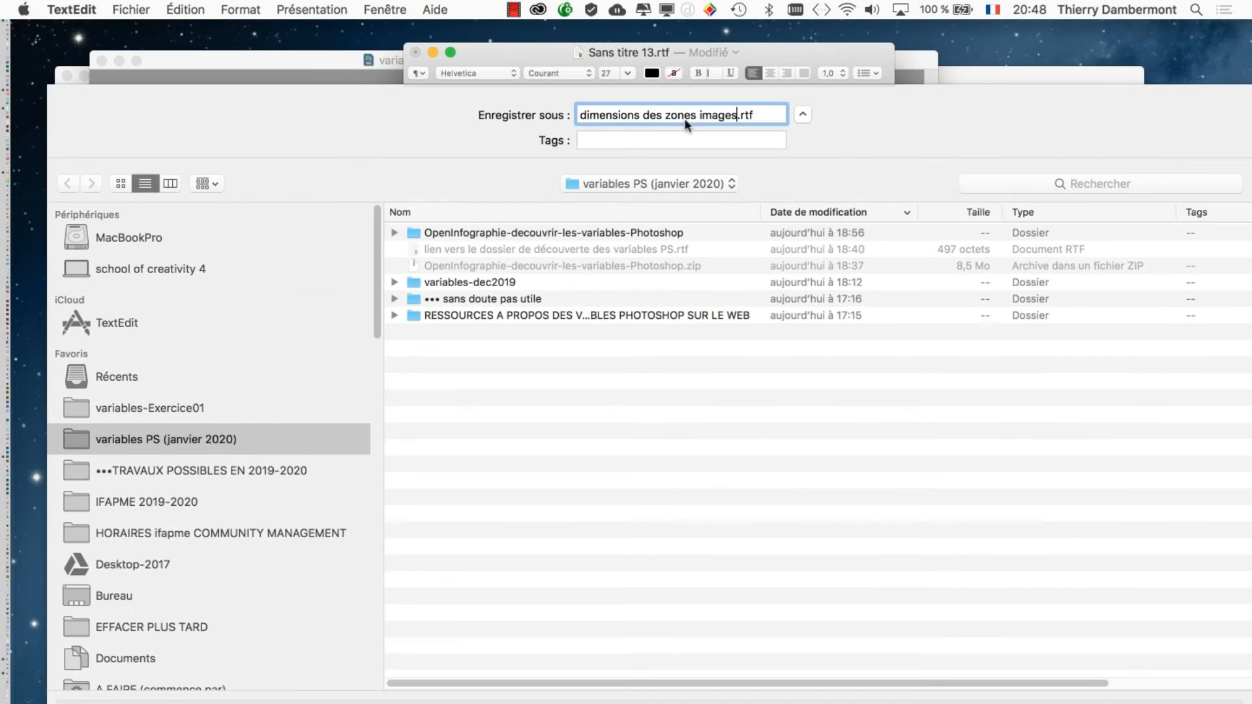
key("Return")
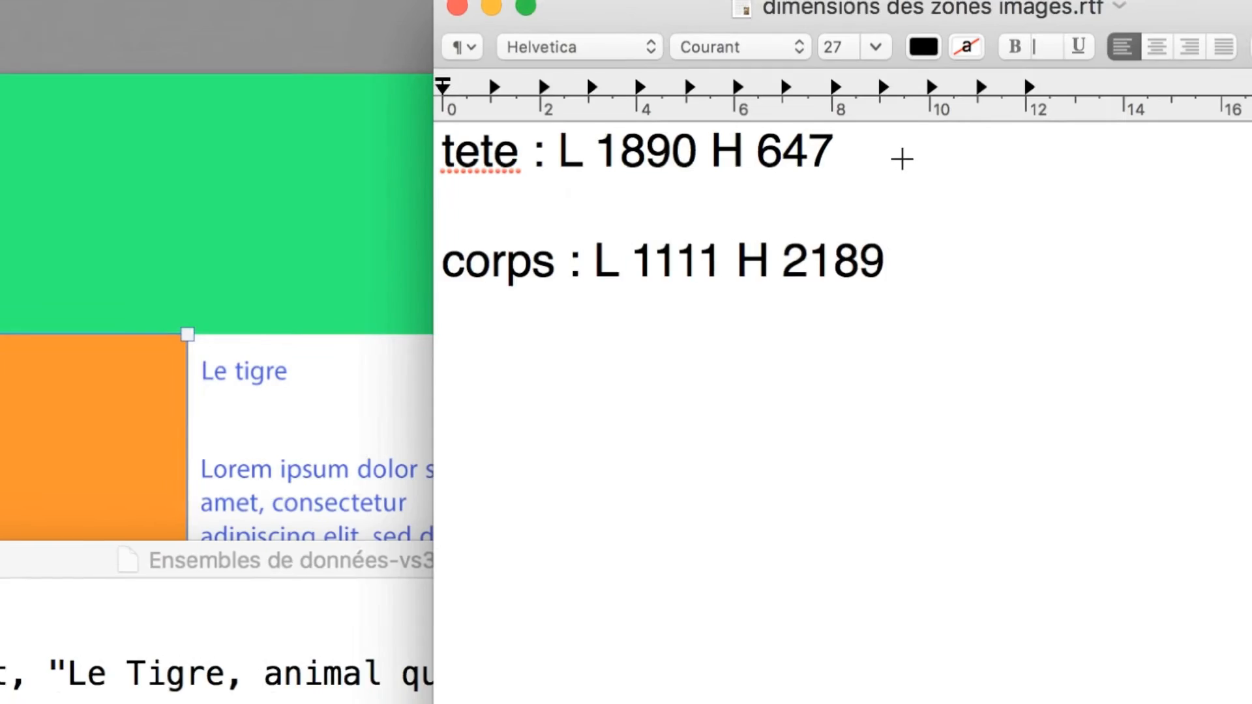
- Check the tete and corps dimension lines in the note and switch back to the Photoshop template
left_click_drag(904, 158, 832, 121)
left_click_drag(985, 313, 456, 316)
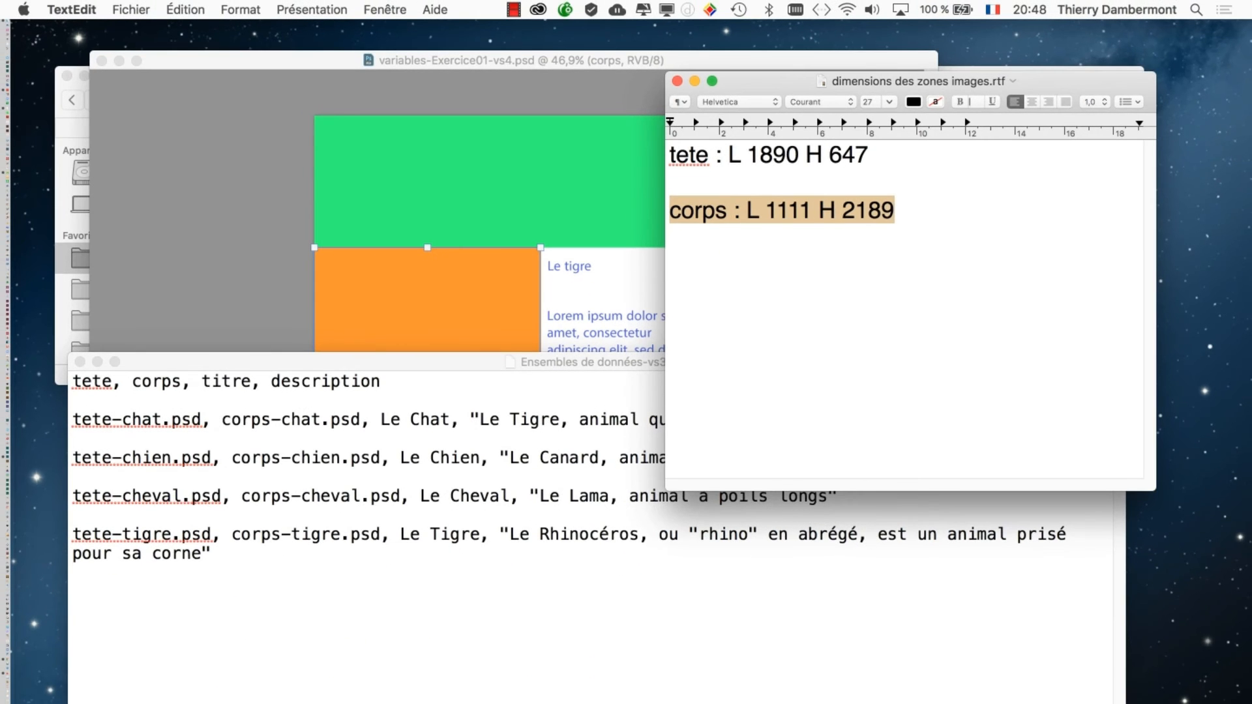
key("Right")
left_click(477, 60)
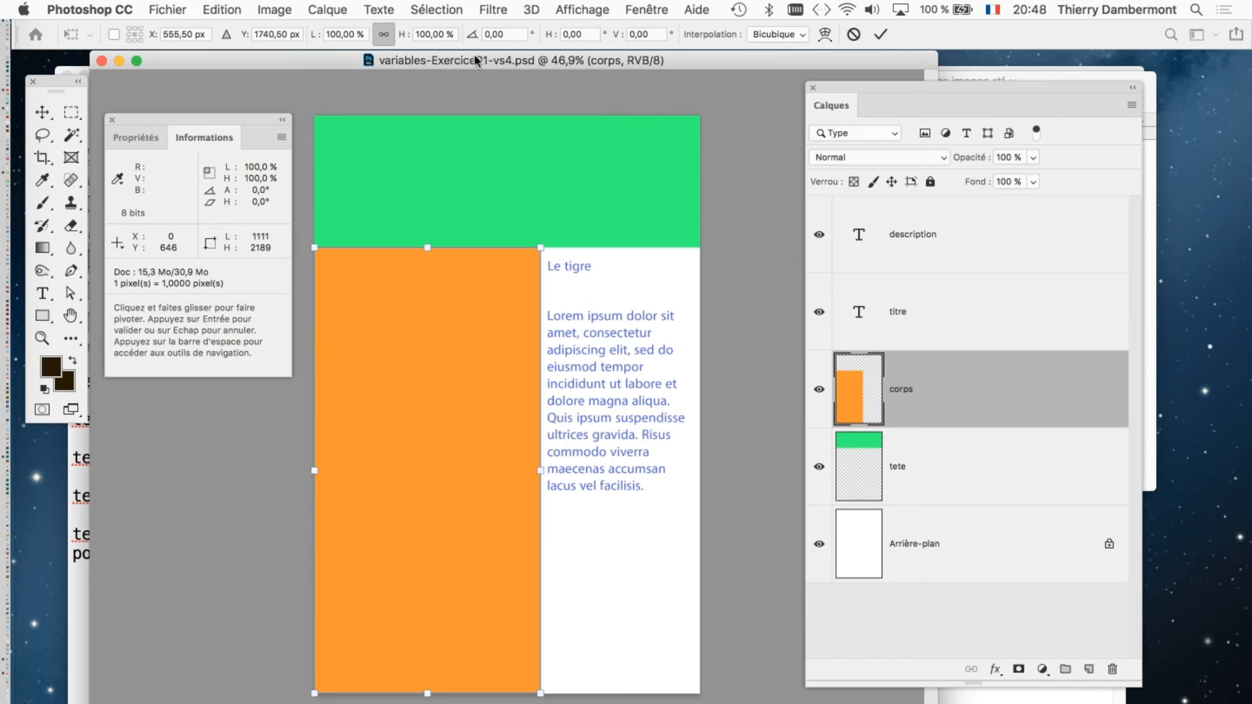
- End the free transform on the corps layer, move the template window out of the way and open tete-tigre.psd
key("Return")
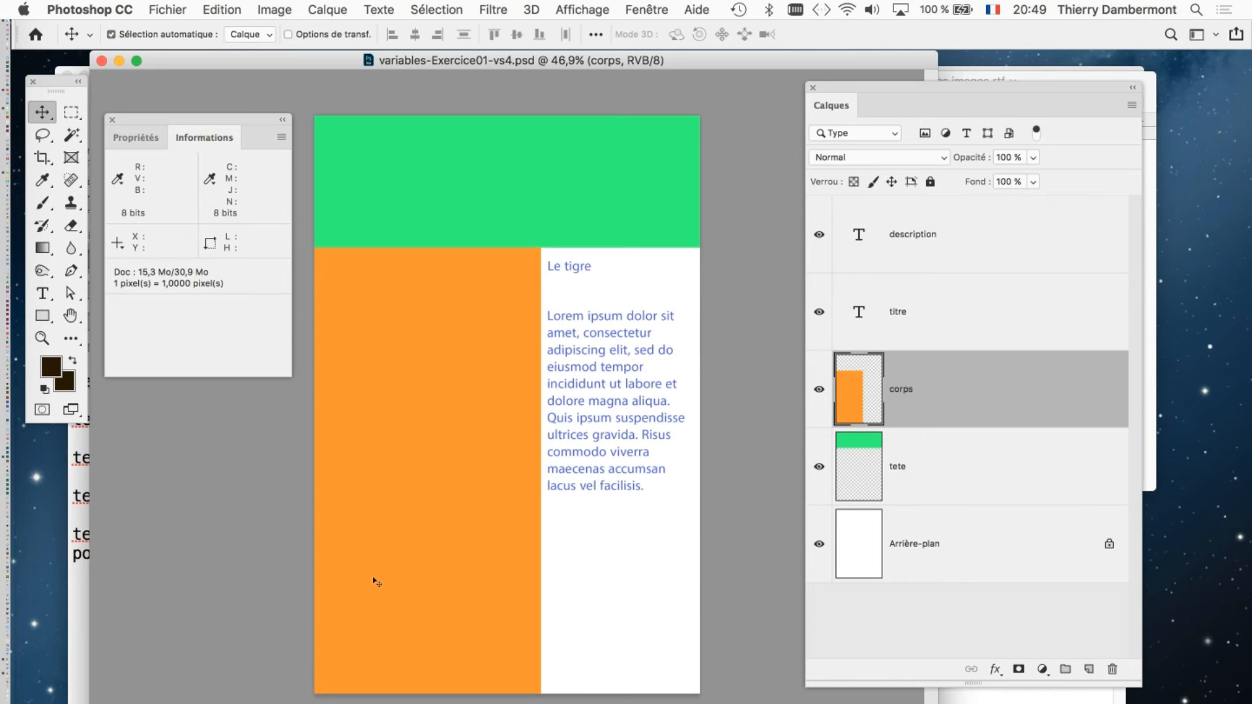
left_click_drag(196, 60, 427, 579)
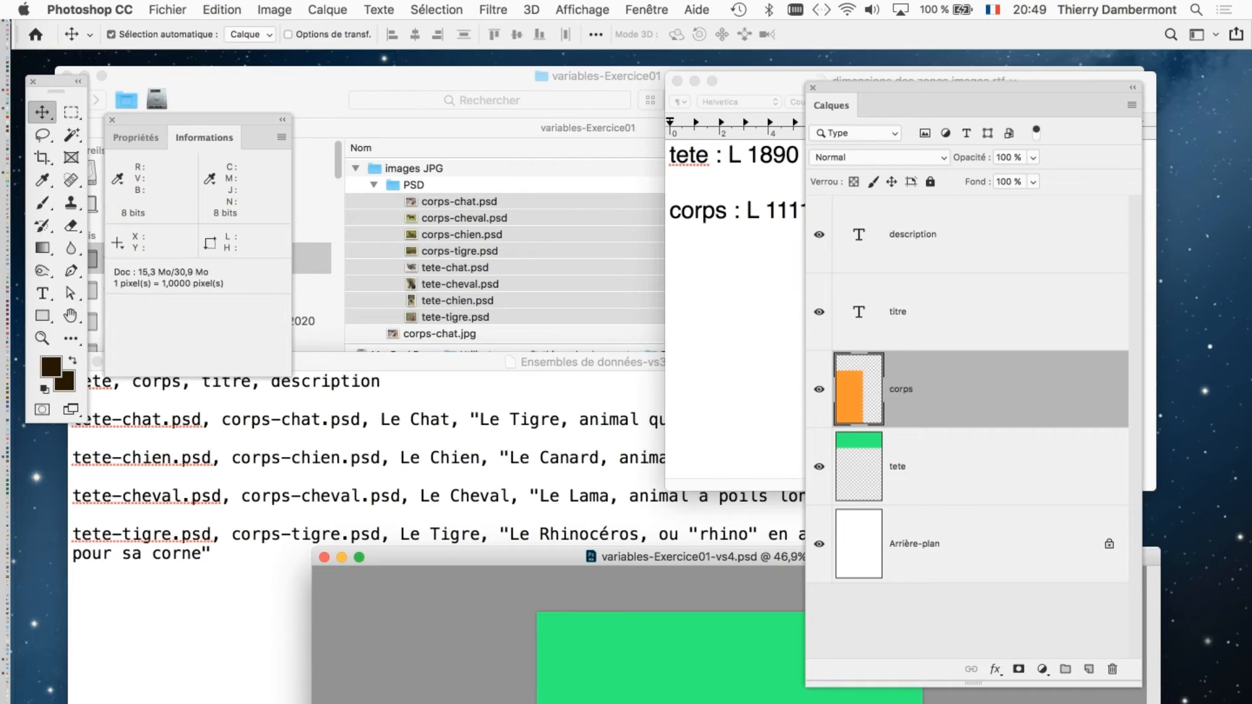
left_click(168, 9)
key("Return")
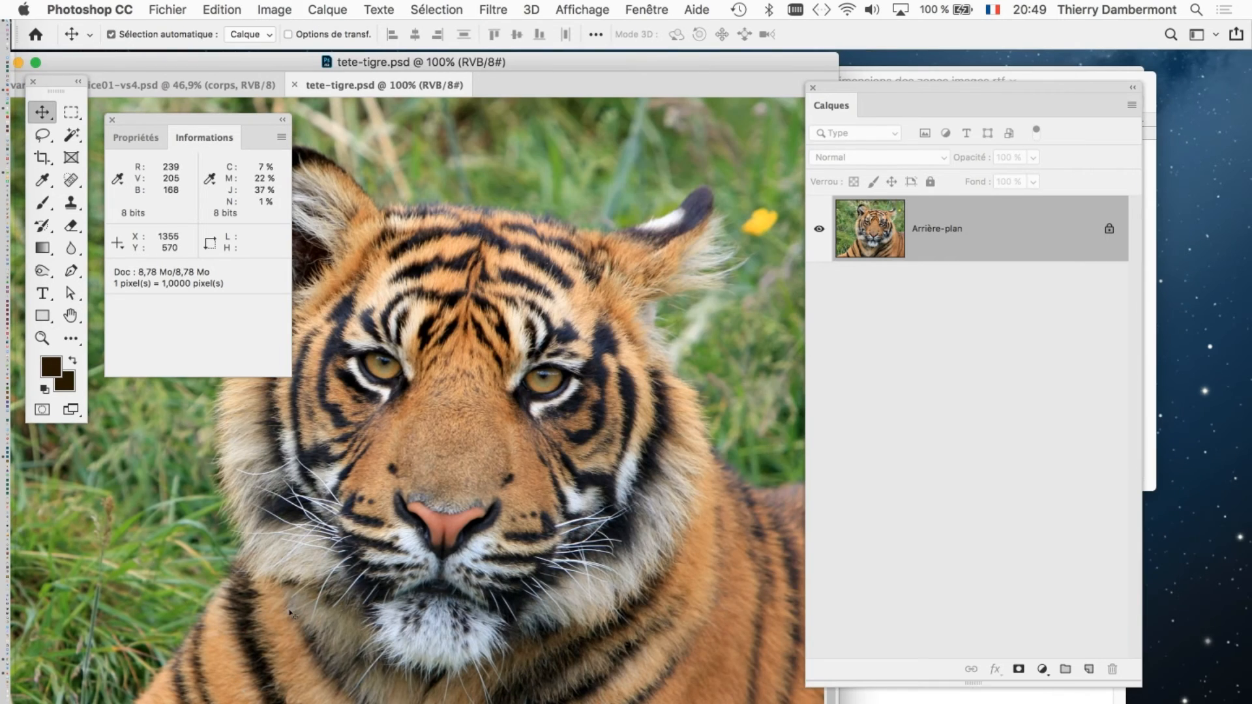
- Highlight the tete dimensions in the note, move the note clear of the tiger image and return to Photoshop
key("super+Tab")
key("super+Tab")
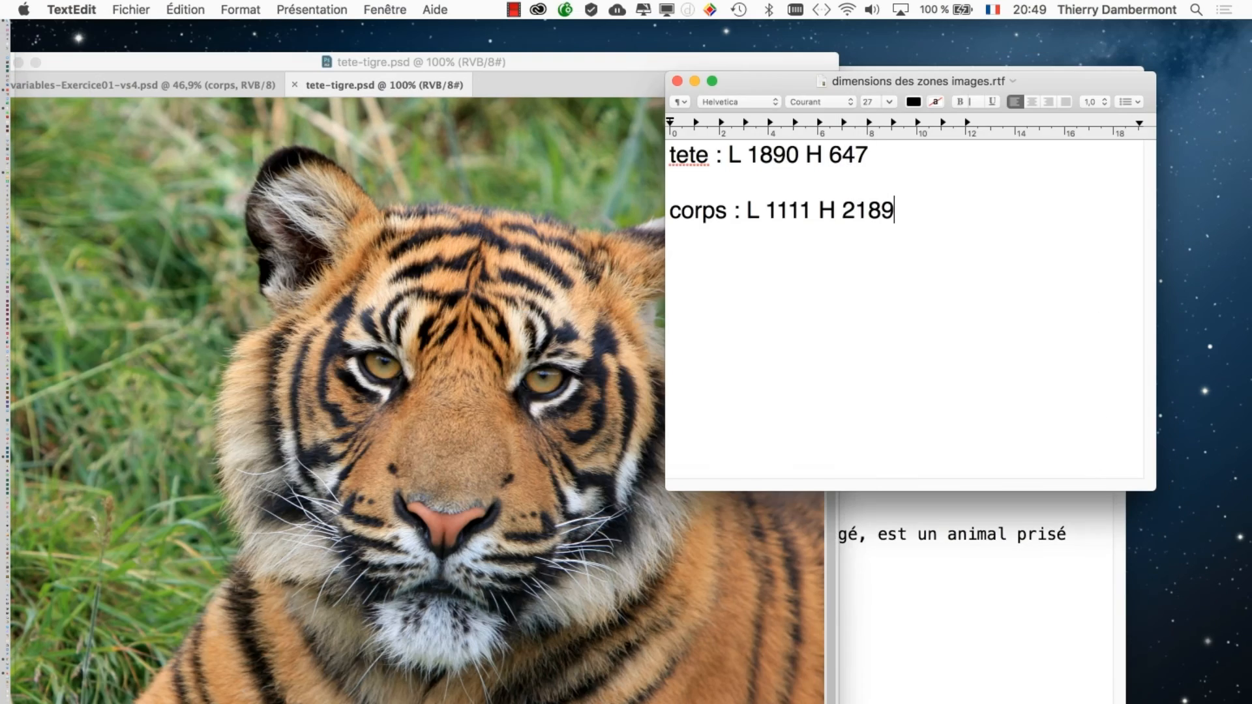
left_click_drag(870, 158, 741, 158)
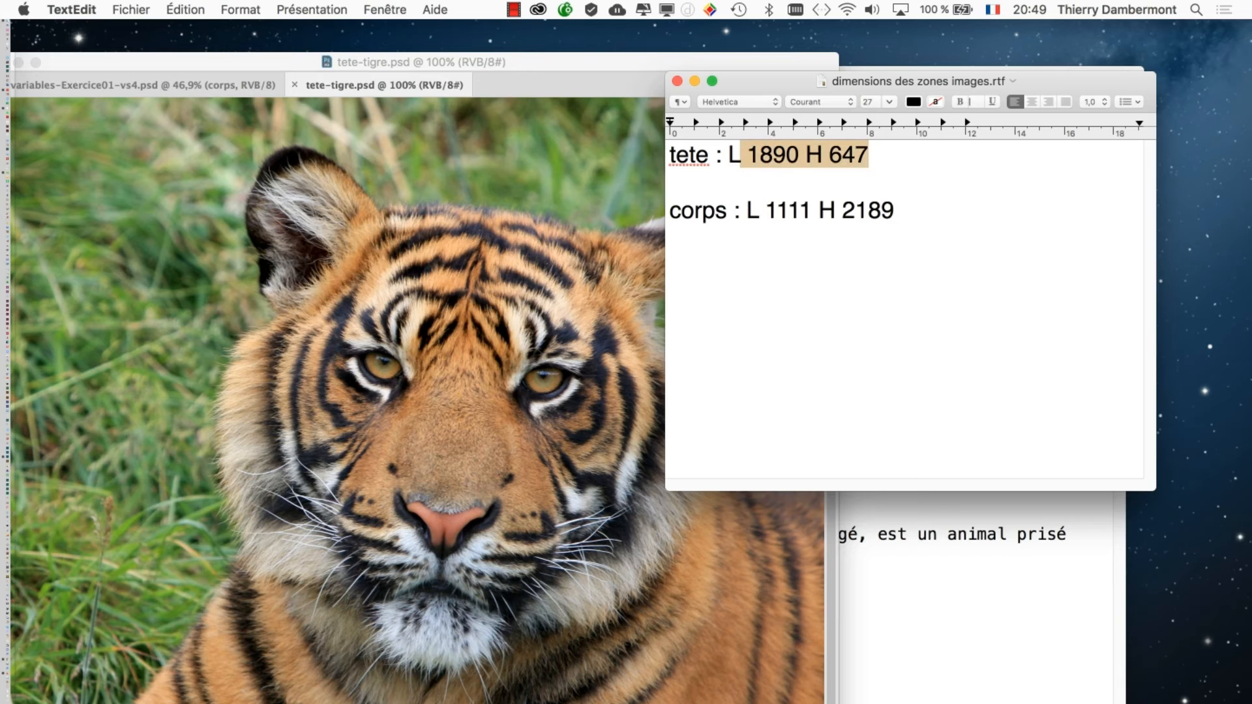
left_click_drag(776, 81, 954, 31)
key("super+Tab")
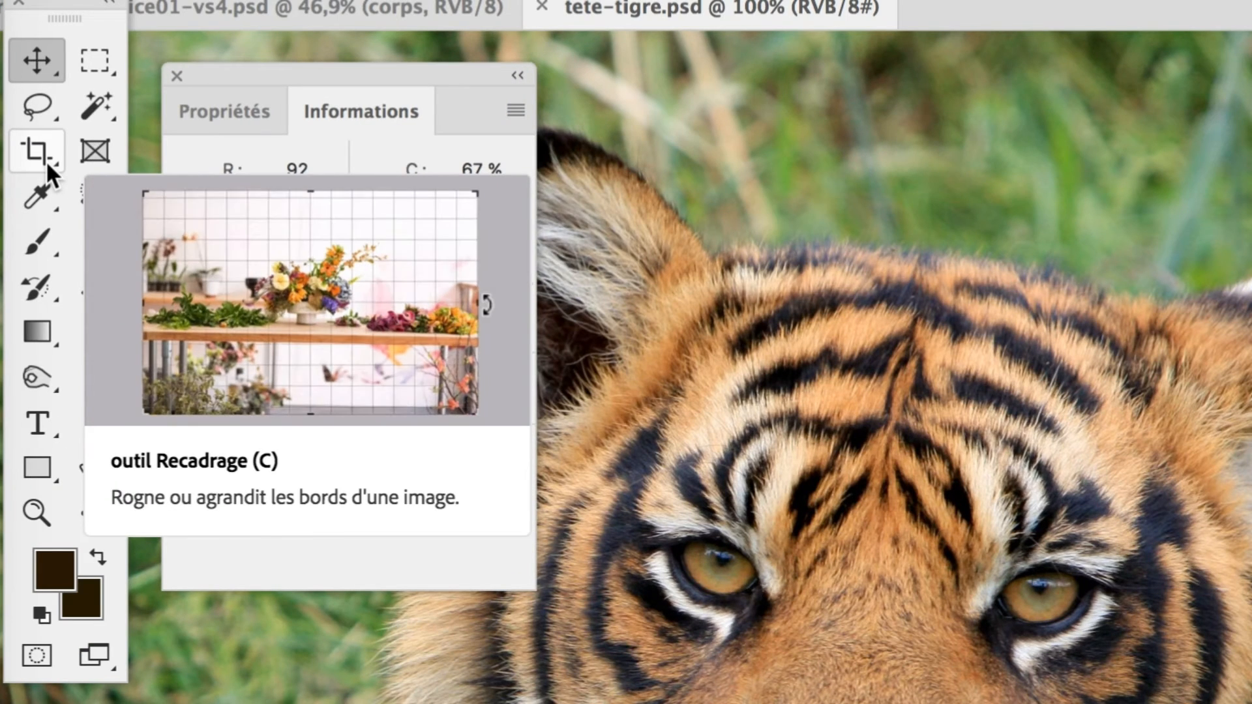
- Set the Crop tool to L x H x Résolution mode with a resolution of 600 px/po
left_click(47, 164)
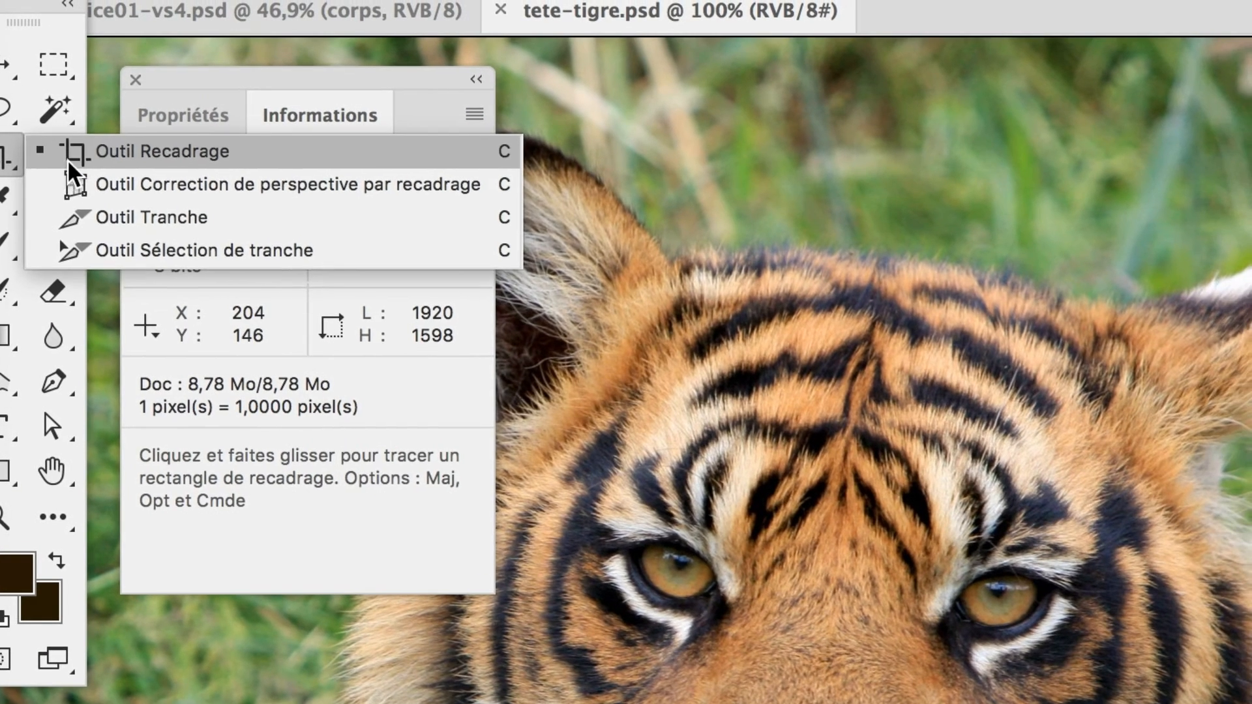
left_click(101, 147)
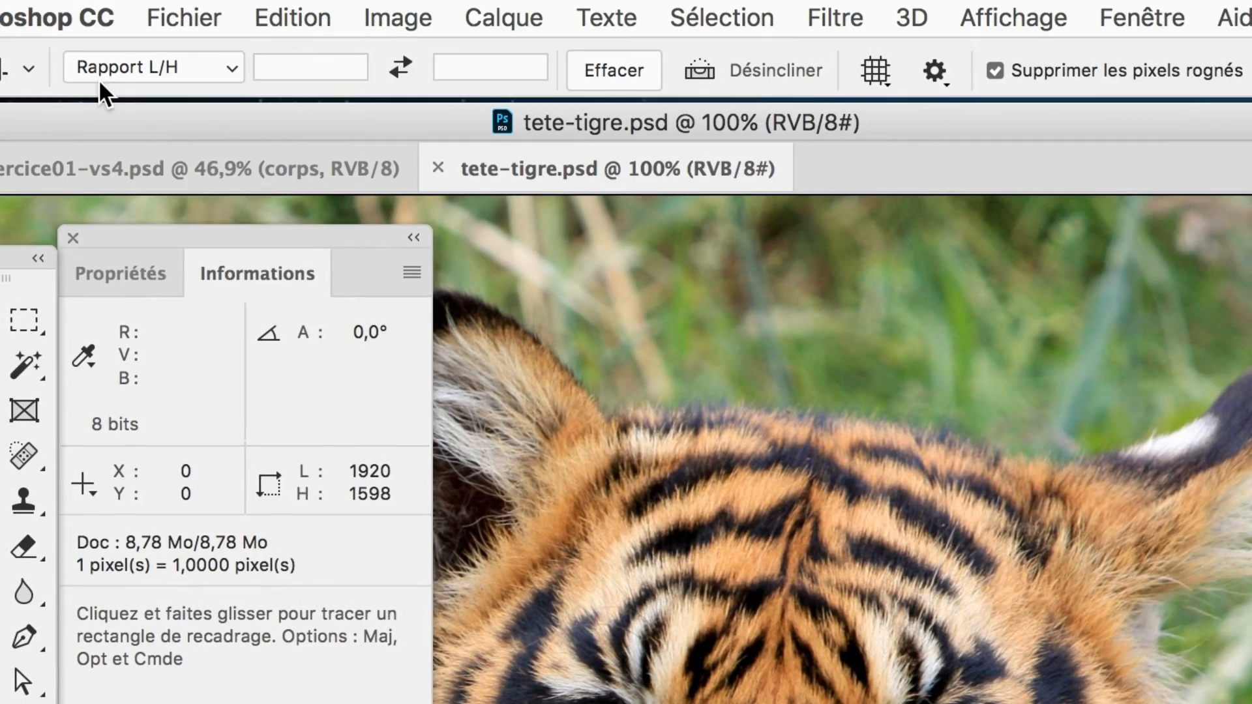
left_click(202, 21)
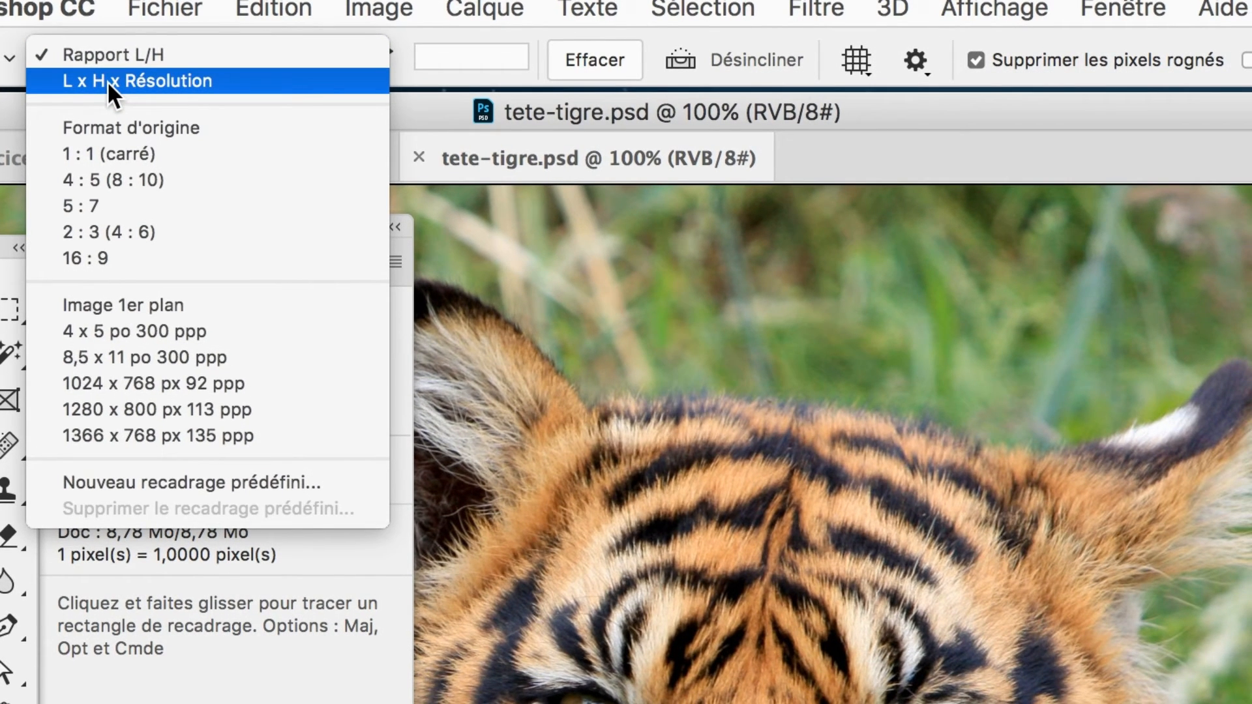
left_click(107, 80)
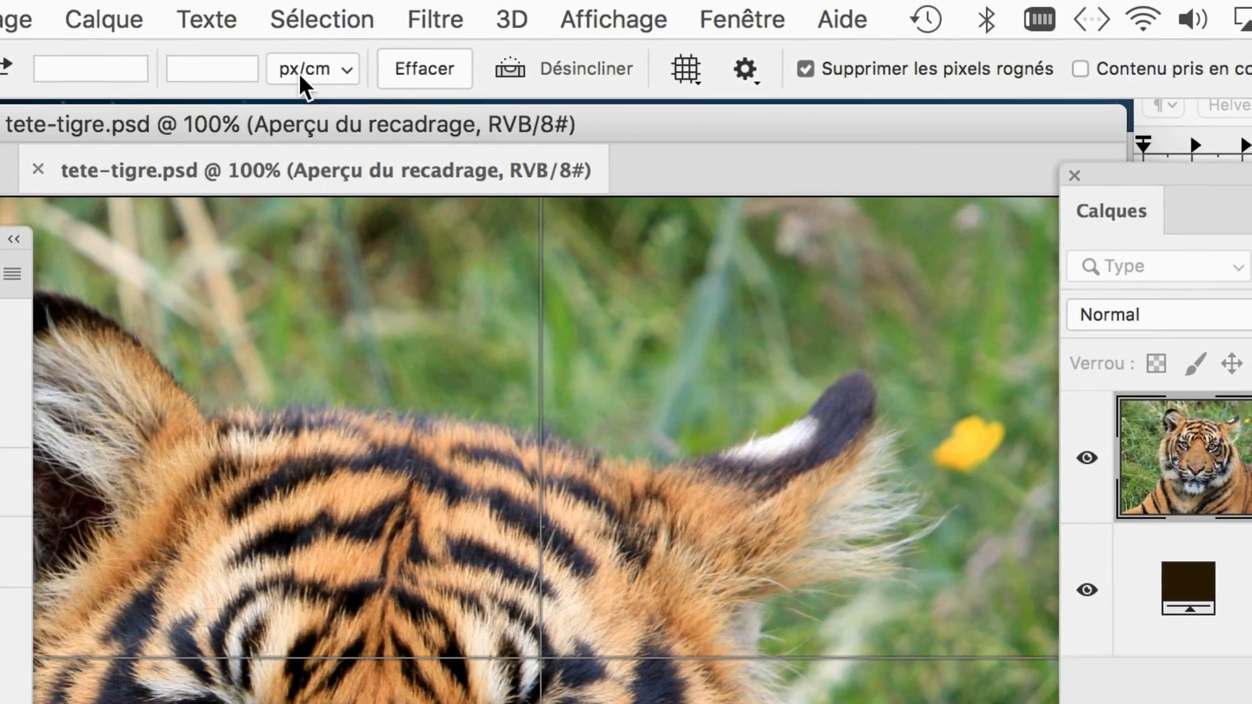
left_click(297, 71)
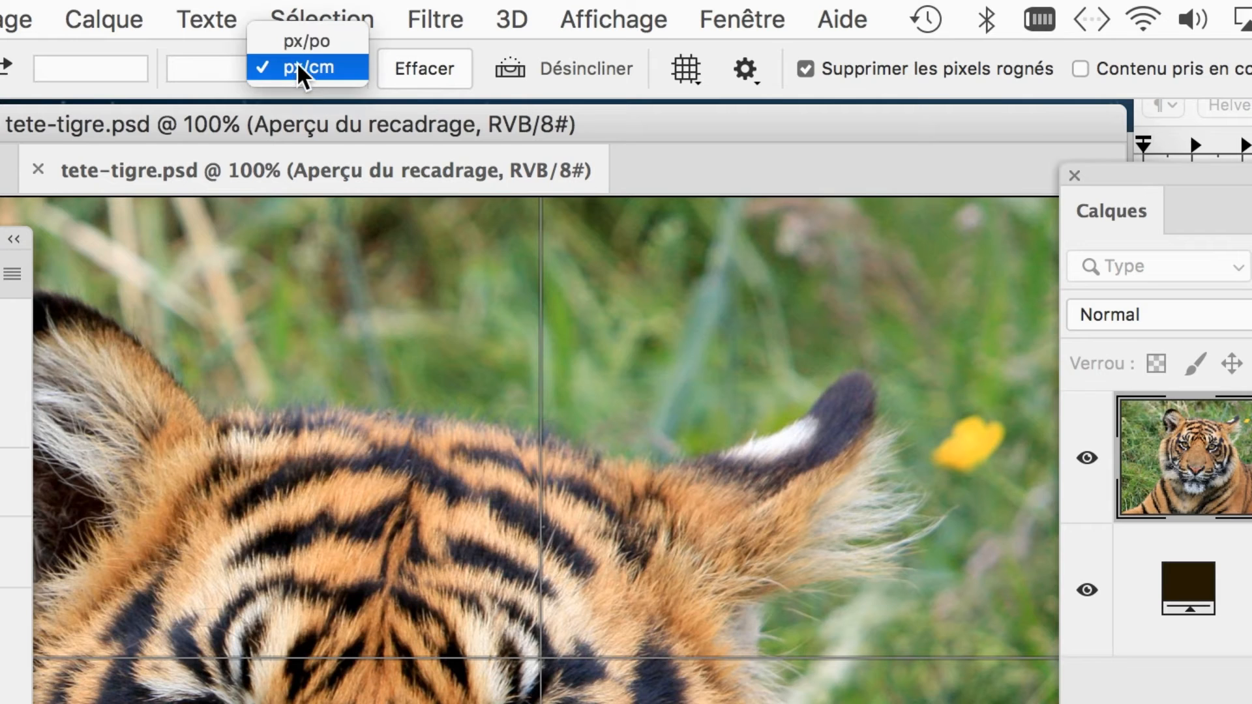
left_click(301, 46)
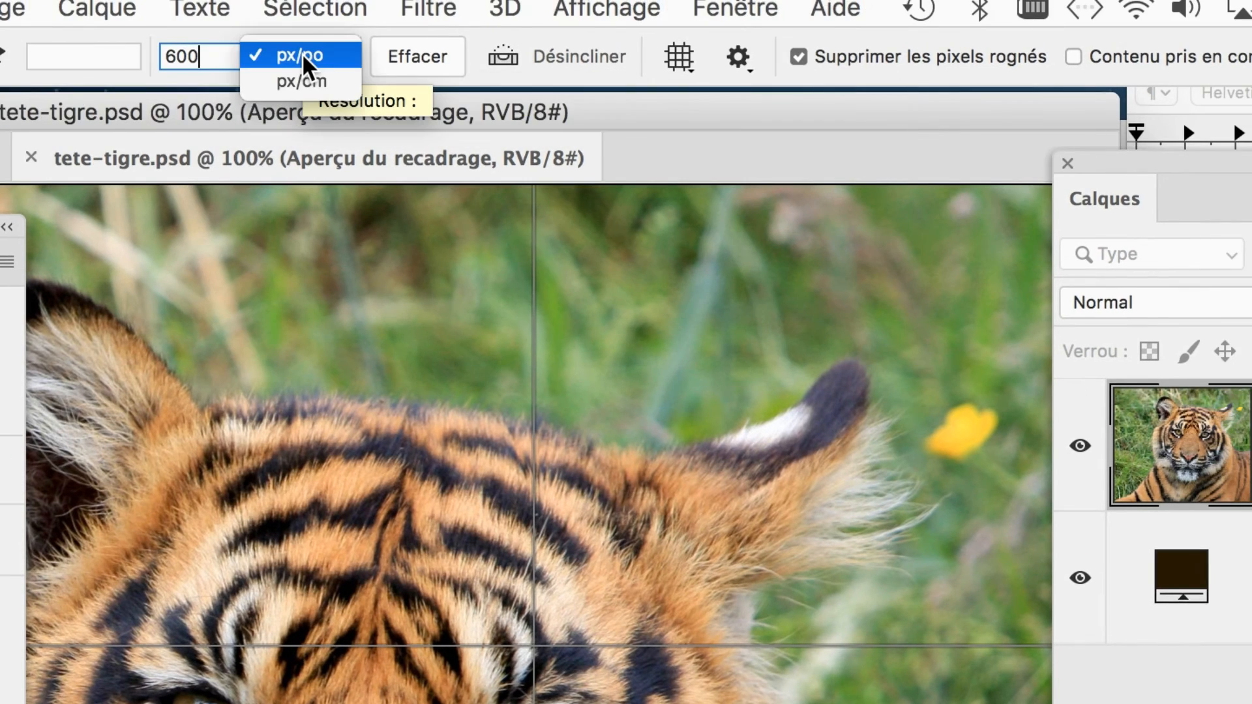
left_click(377, 55)
left_click(310, 55)
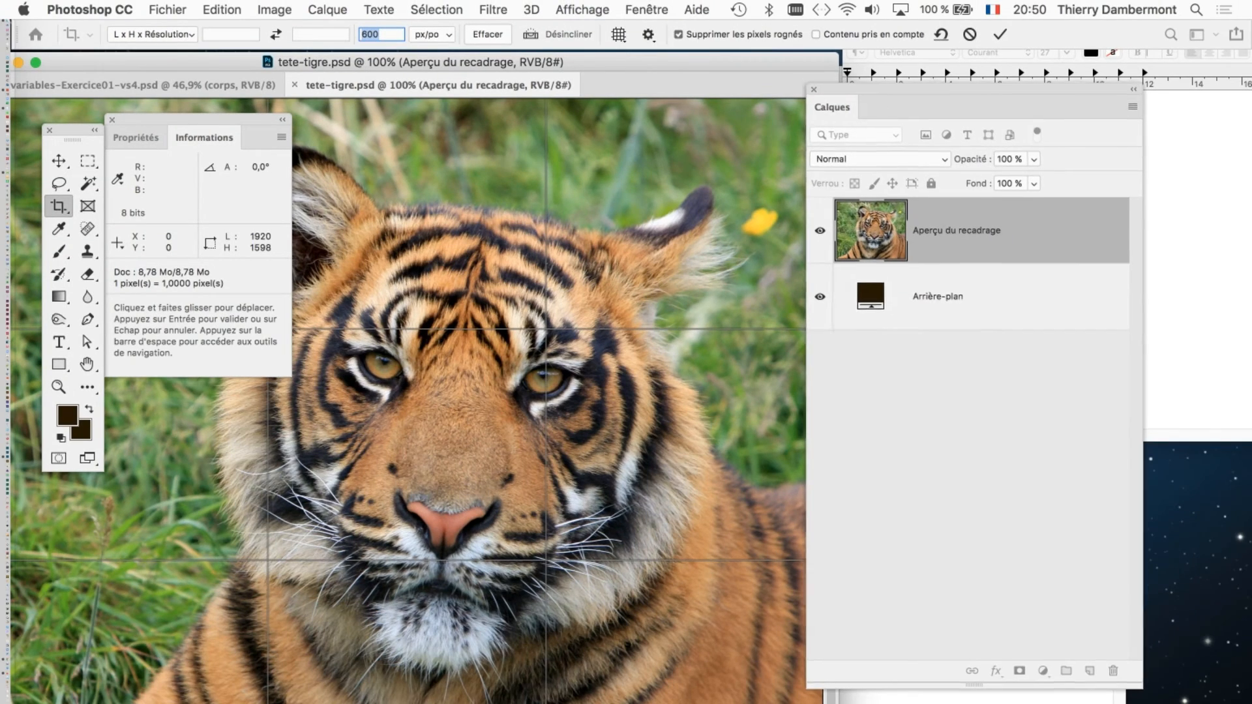
- Move the Layers panel off the note and set the crop size to 1890 px wide by 647 px high
left_click_drag(971, 87, 1114, 396)
key("Return")
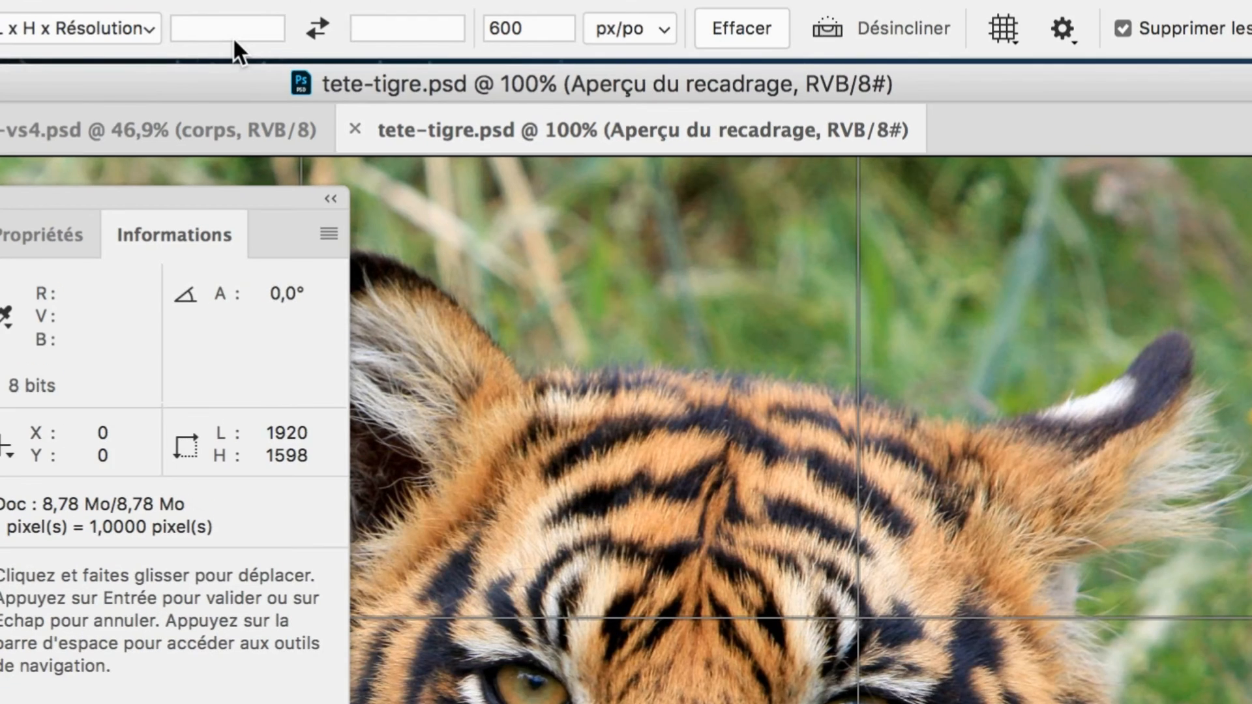
left_click(221, 32)
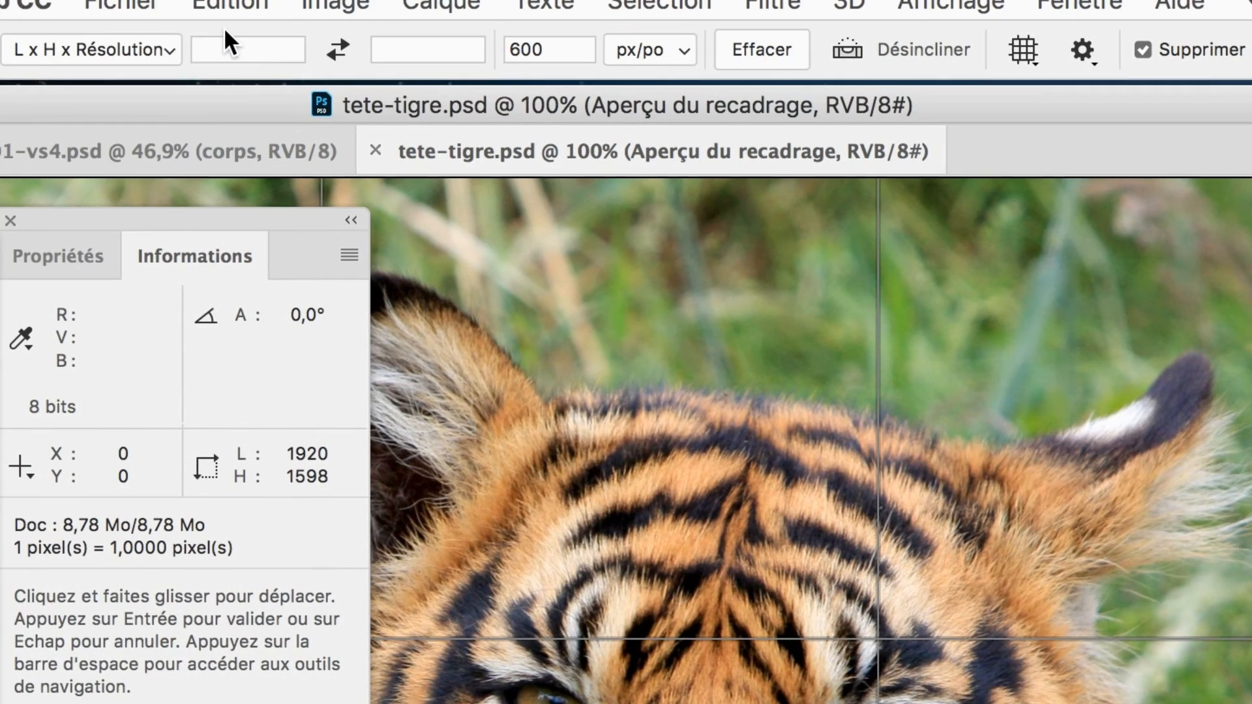
type("1890")
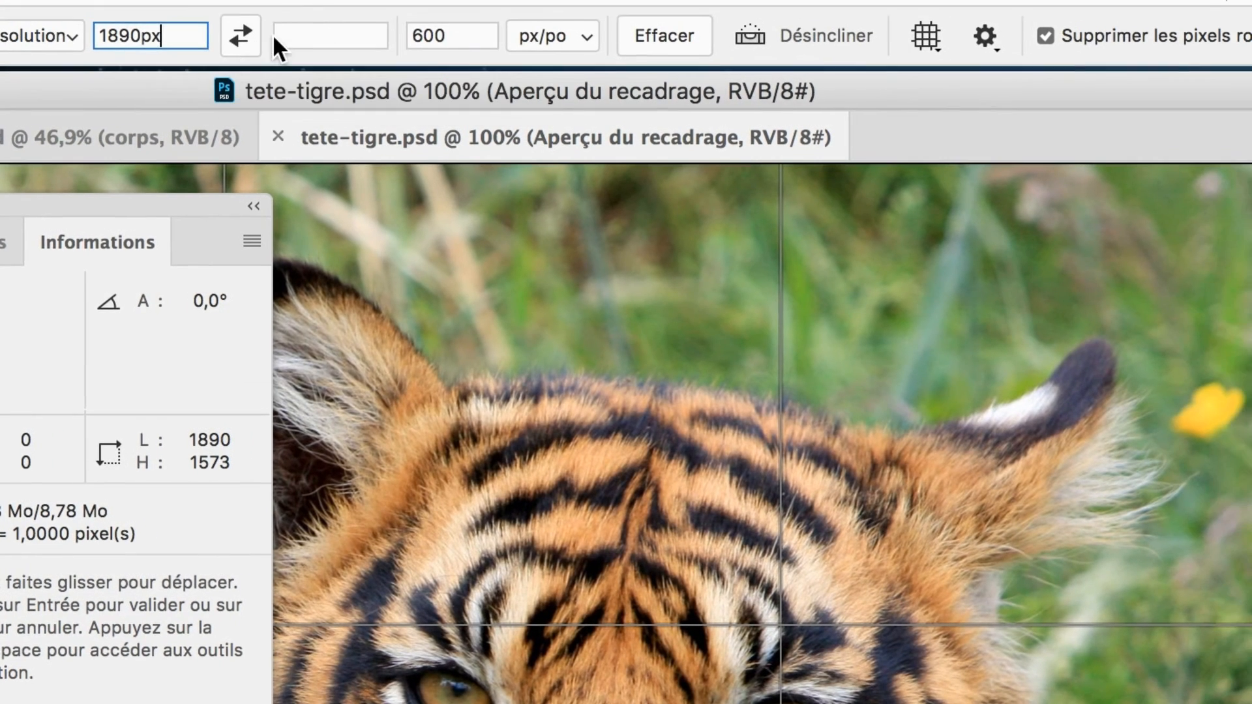
left_click(382, 44)
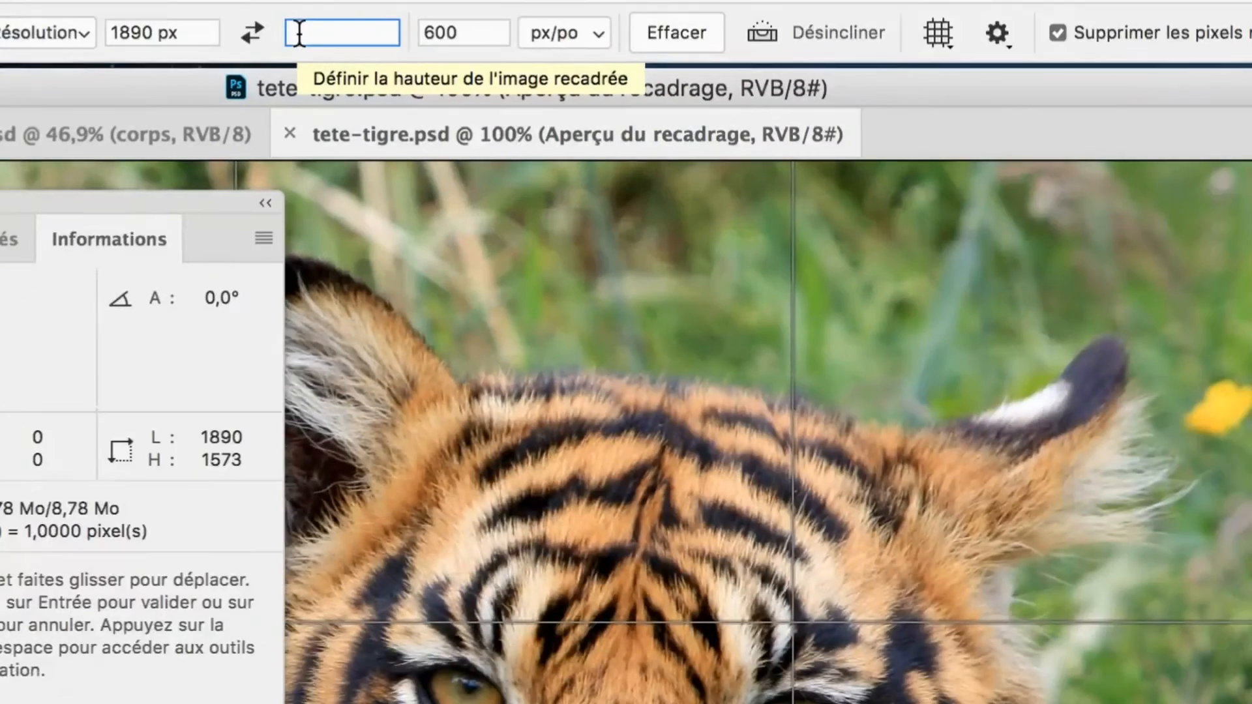
type("647 px")
key("Tab")
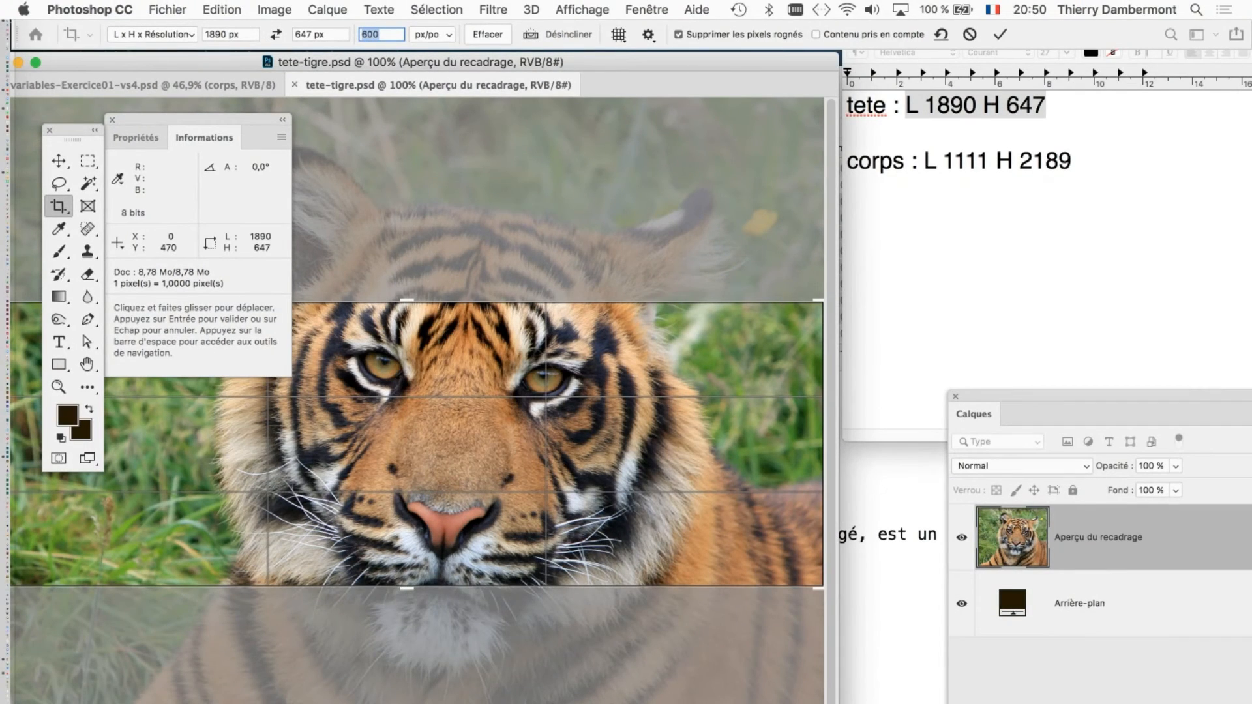
- Move the Informations panel off the image and check the crop's width, height and resolution values
left_click_drag(195, 119, 1009, 234)
key("super+0")
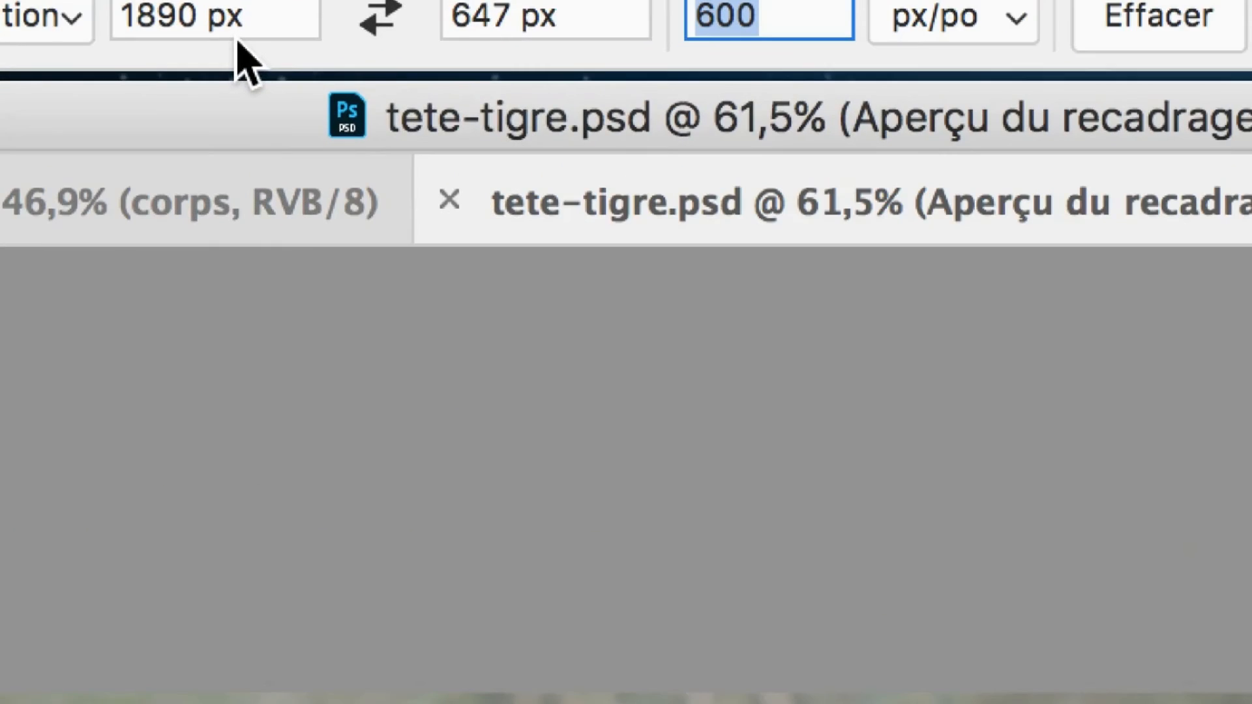
left_click(153, 18)
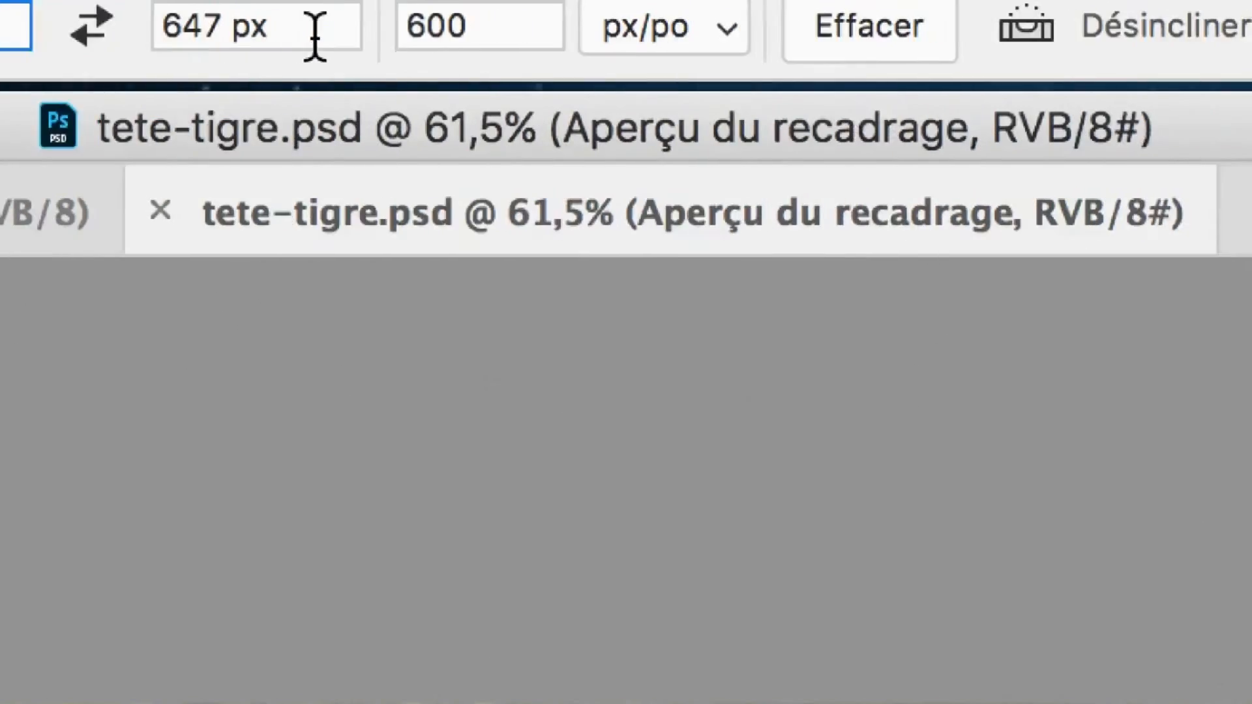
left_click(282, 20)
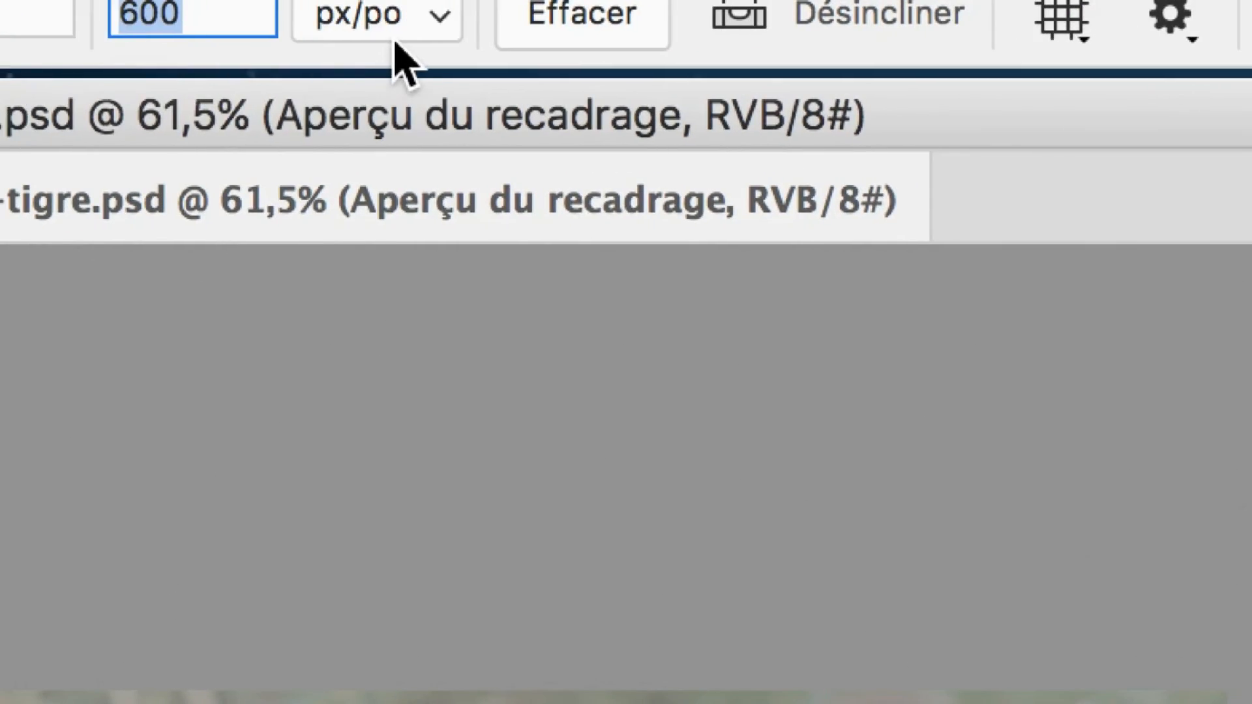
left_click_drag(239, 35, 203, 37)
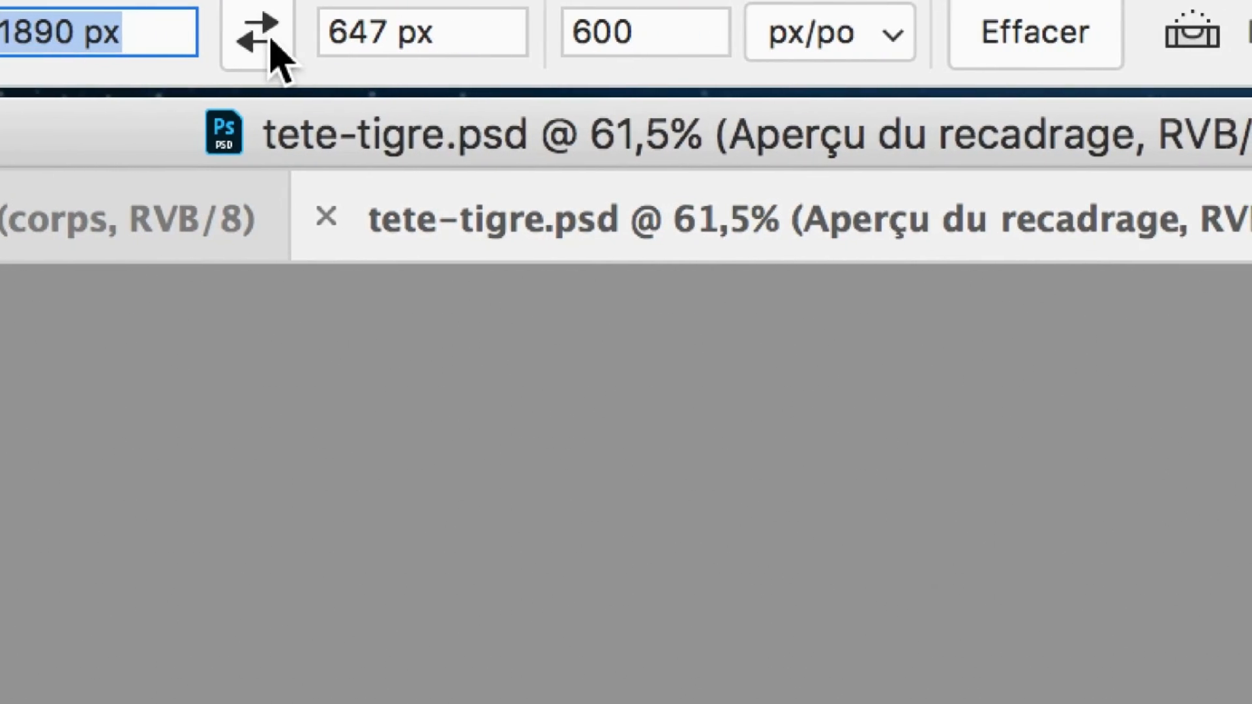
left_click_drag(302, 33, 200, 36)
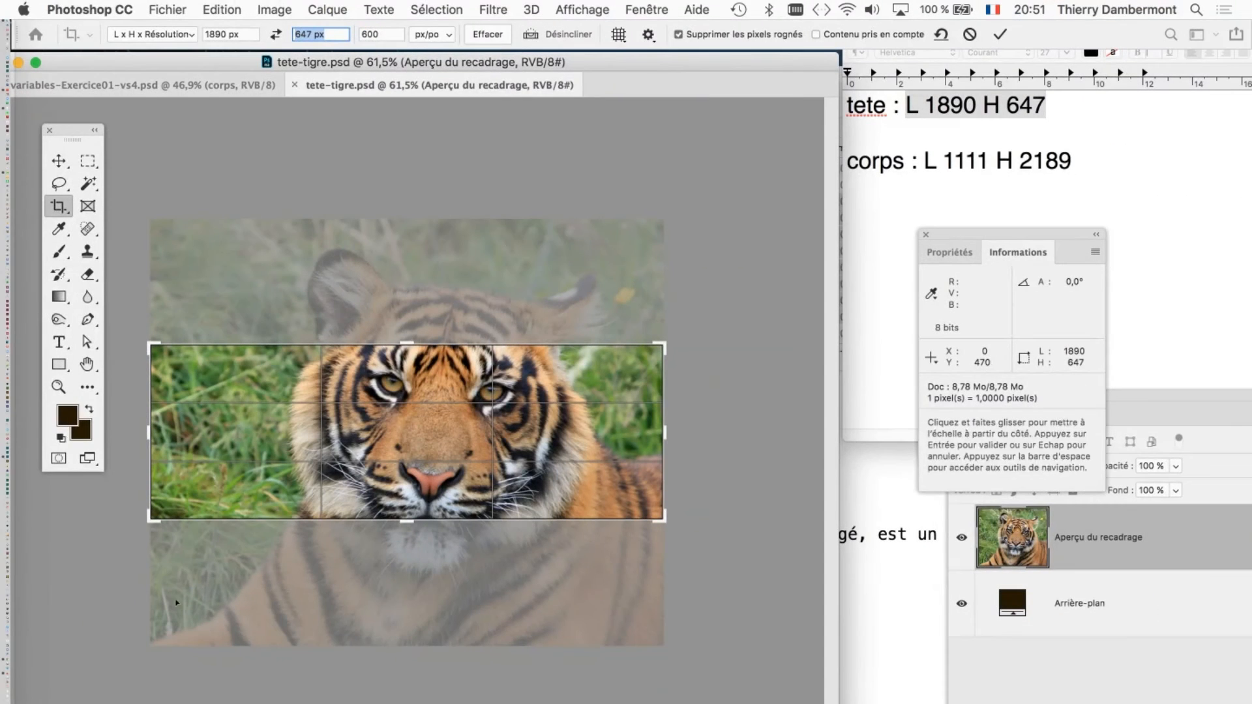
- Reduce and reposition the crop frame around the tiger's eyes and forehead, and apply the crop
left_click_drag(150, 344, 264, 412)
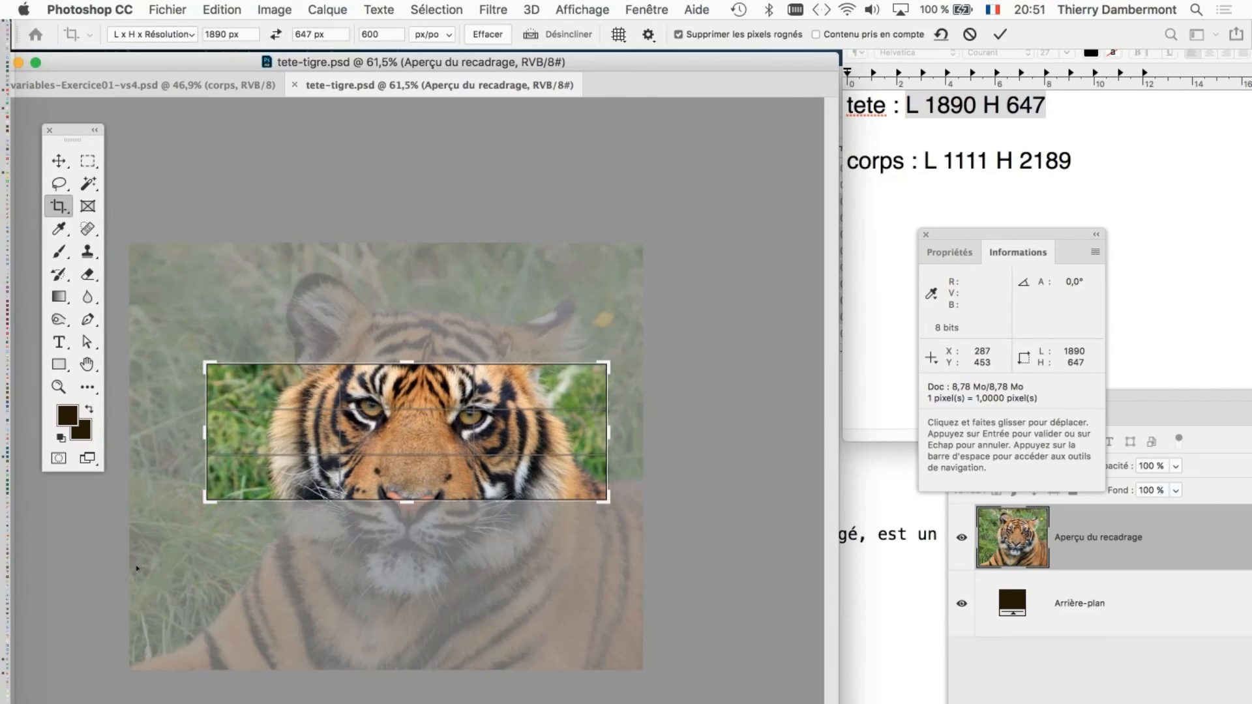
left_click_drag(206, 363, 294, 394)
left_click_drag(342, 419, 404, 464)
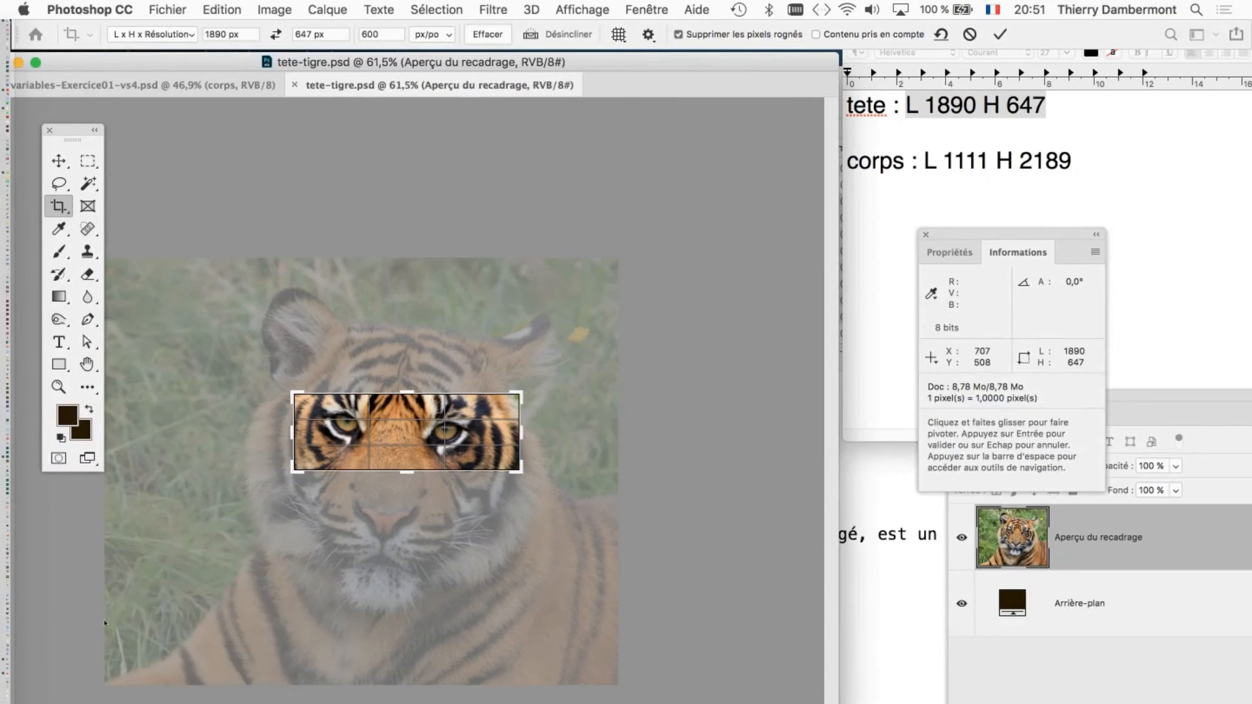
left_click_drag(288, 393, 232, 374)
left_click_drag(421, 445, 379, 451)
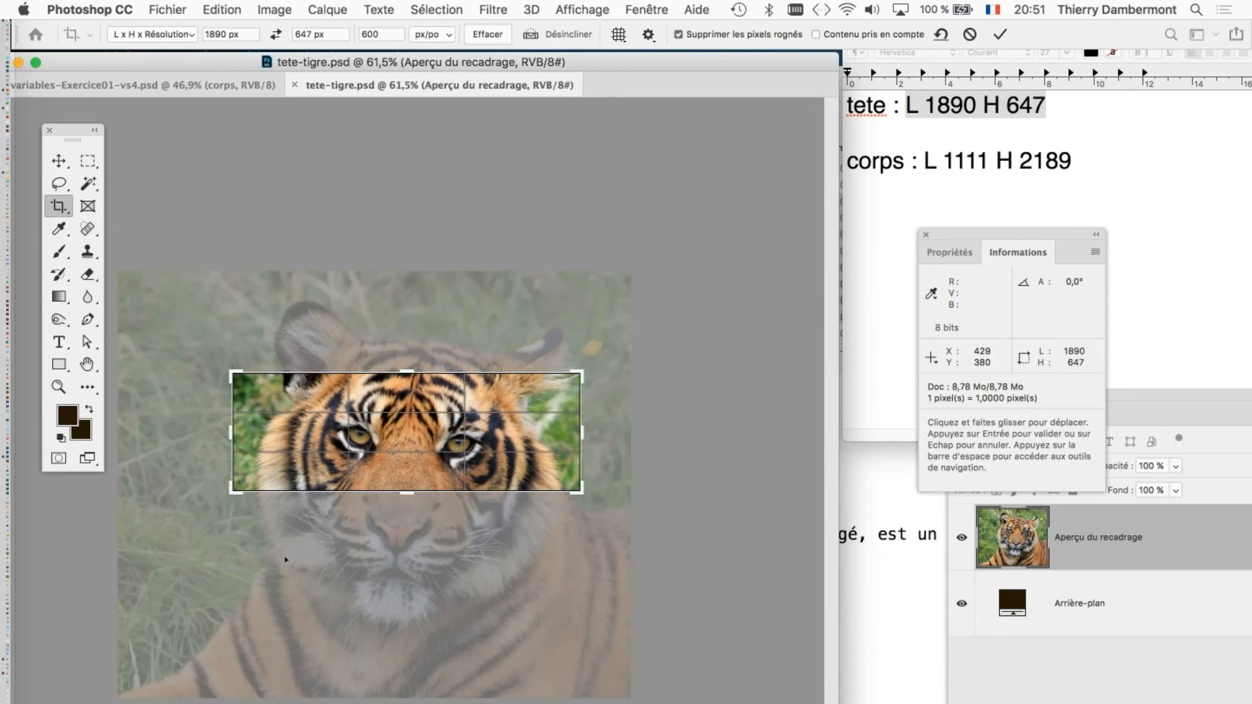
left_click(1000, 34)
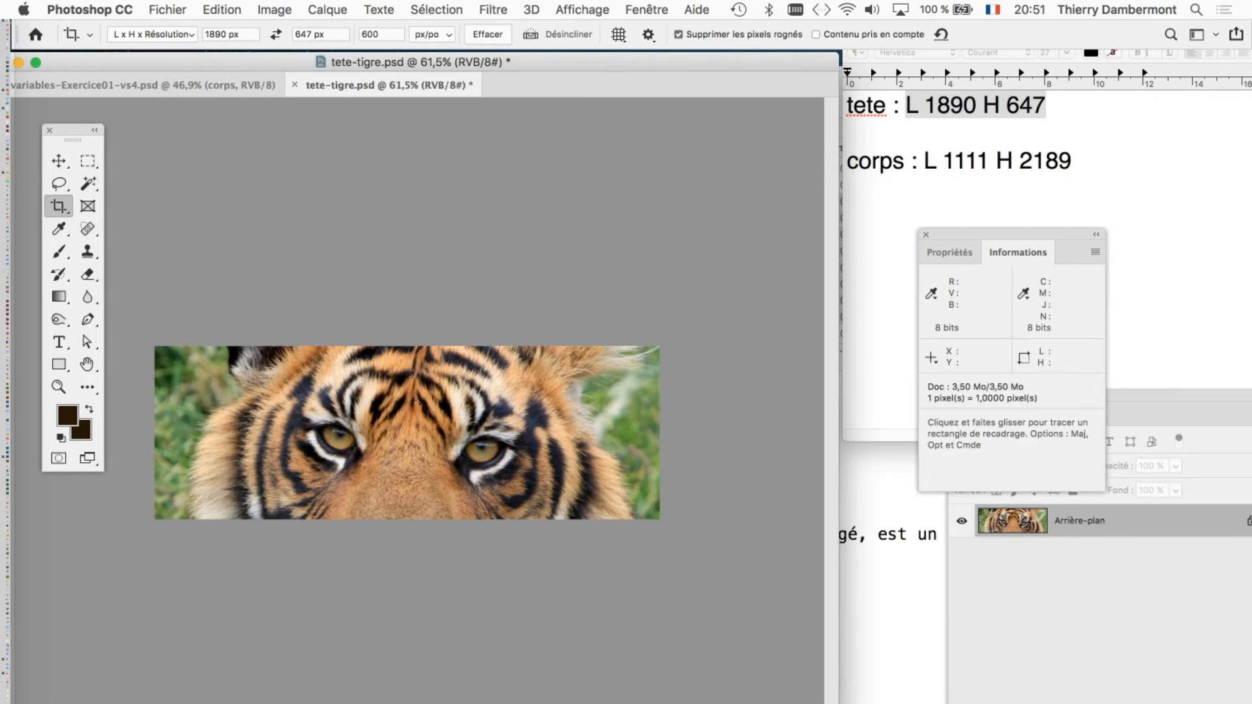
- Inspect the cropped tiger image's document information in the status area
key("super+0")
left_click(46, 516, "alt")
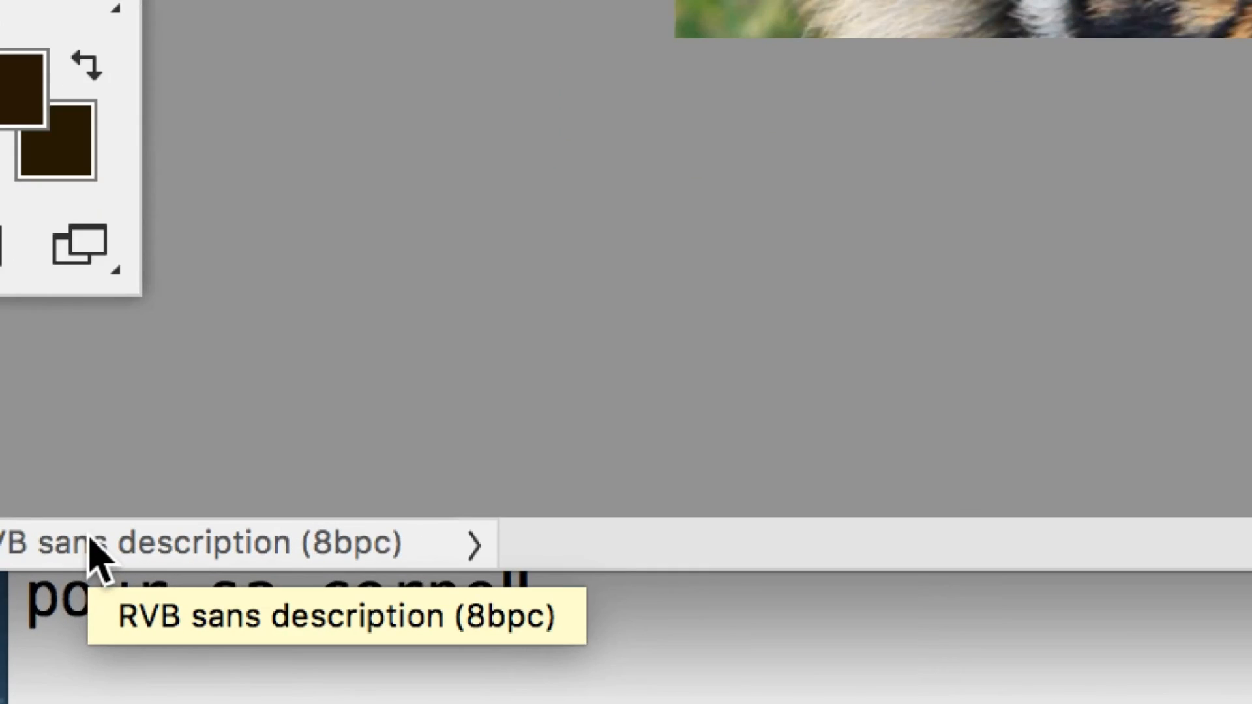
left_click(69, 541, "alt")
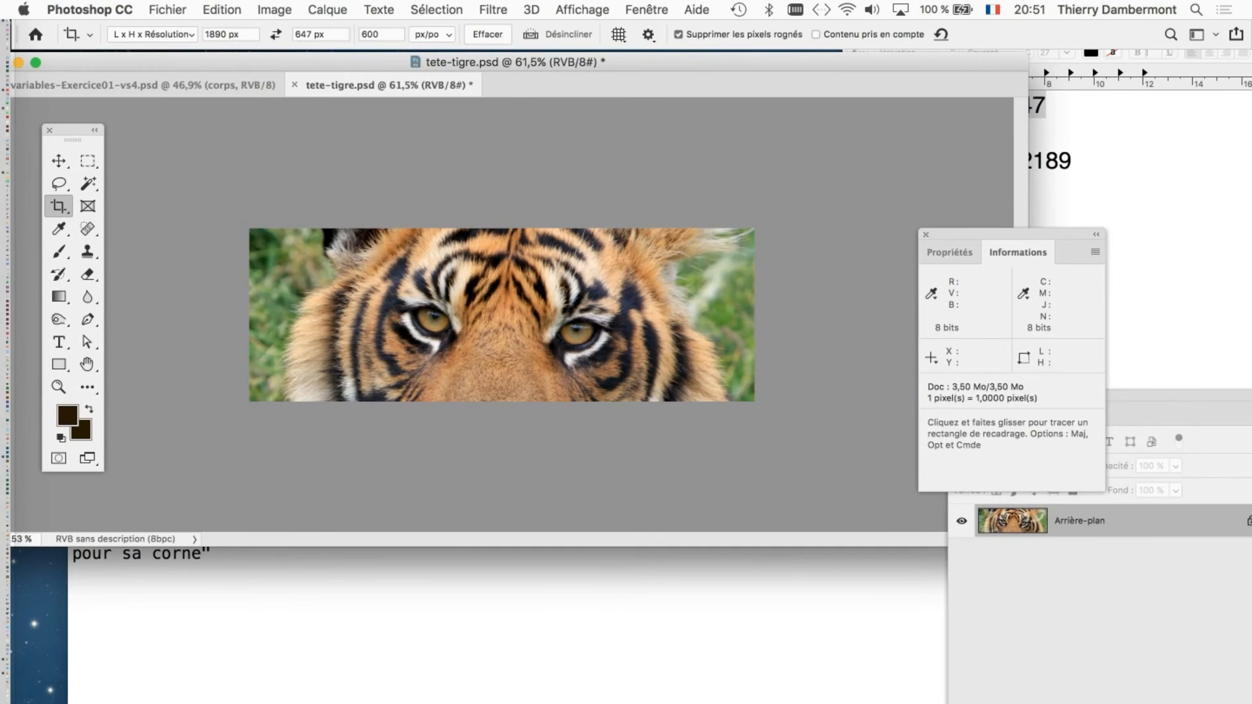
- Check the cropped tiger image's pixel dimensions and resolution in the Image Size settings, leaving them unchanged
left_click(274, 9)
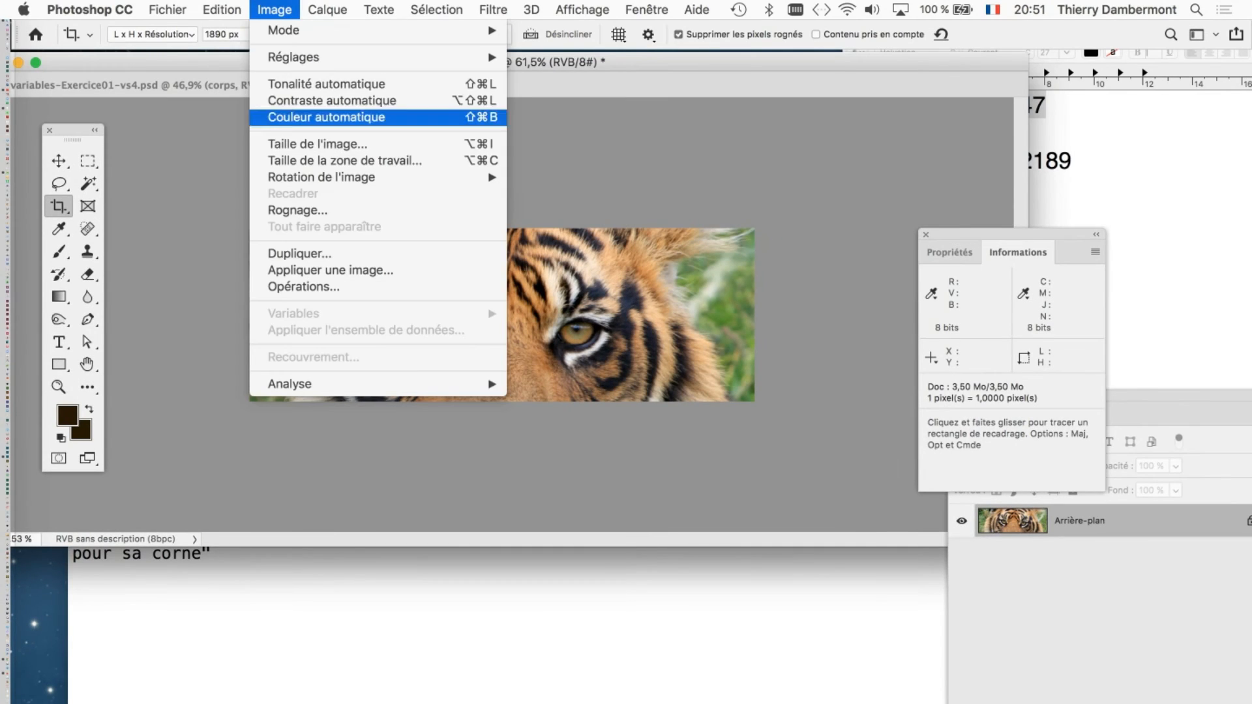
left_click(297, 144)
key("alt")
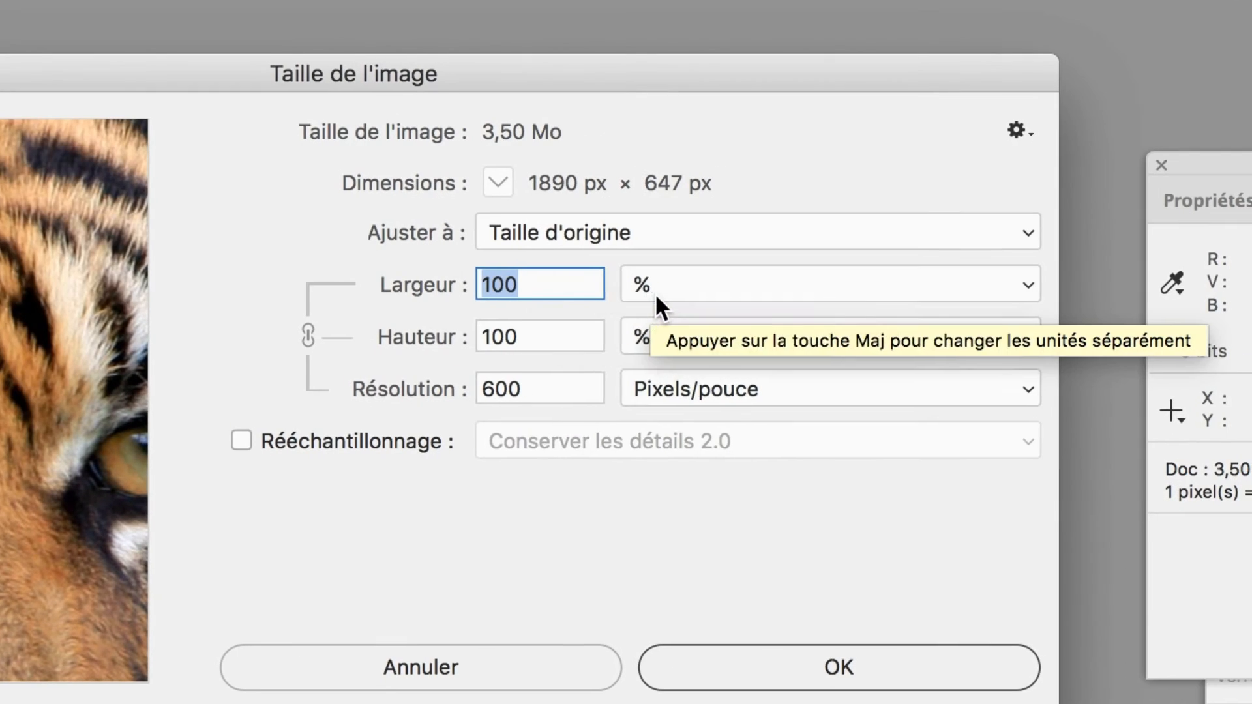
left_click(655, 293)
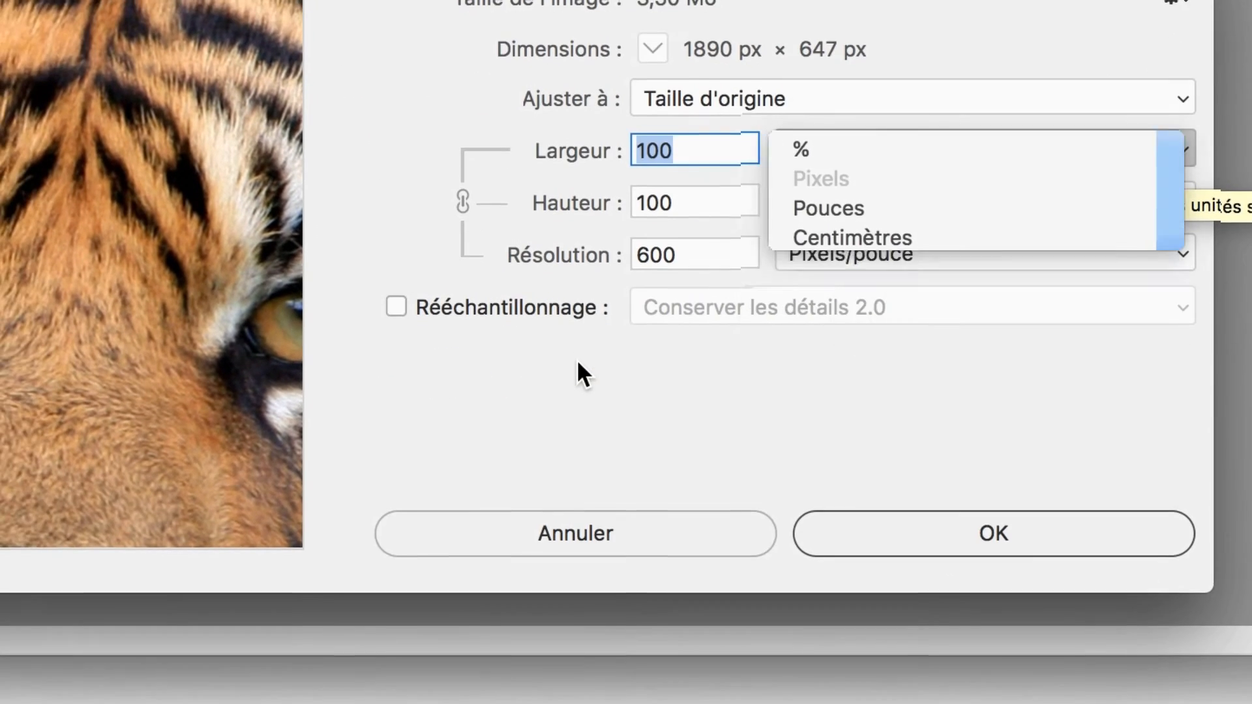
left_click(546, 465)
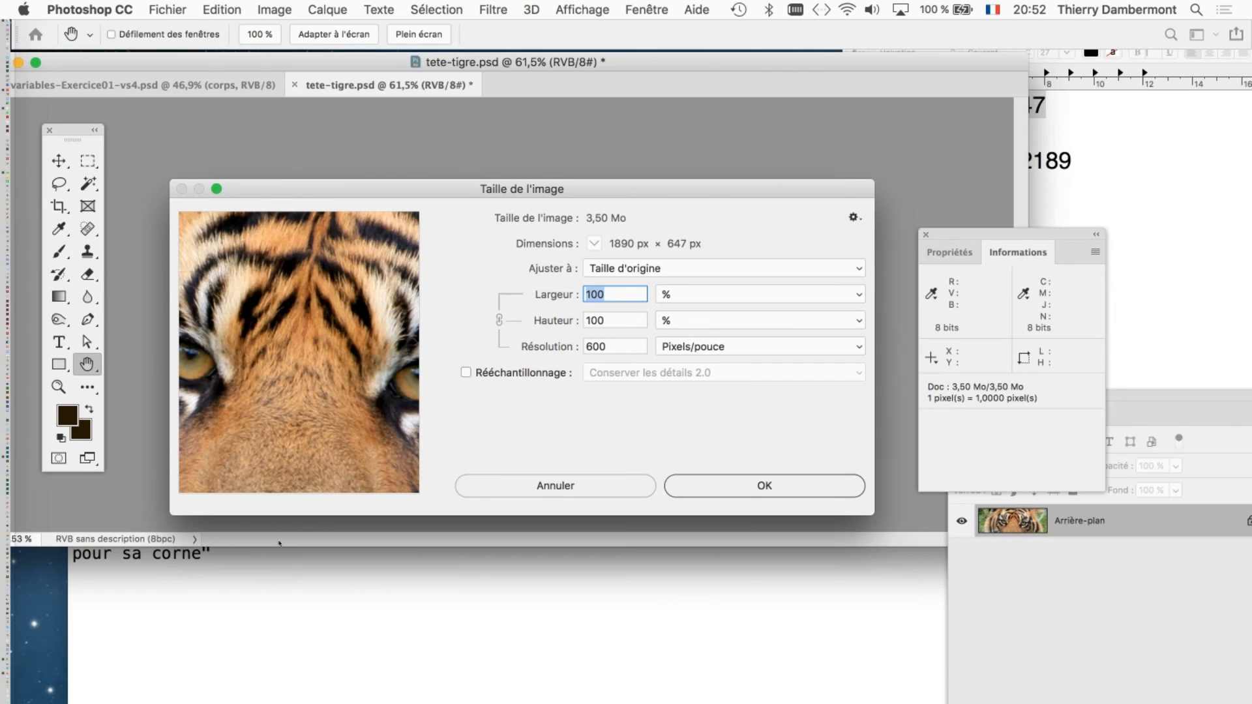
key("Escape")
- Display the cropped tiger image in full-screen mode with the menu bar and recentre it
key("f")
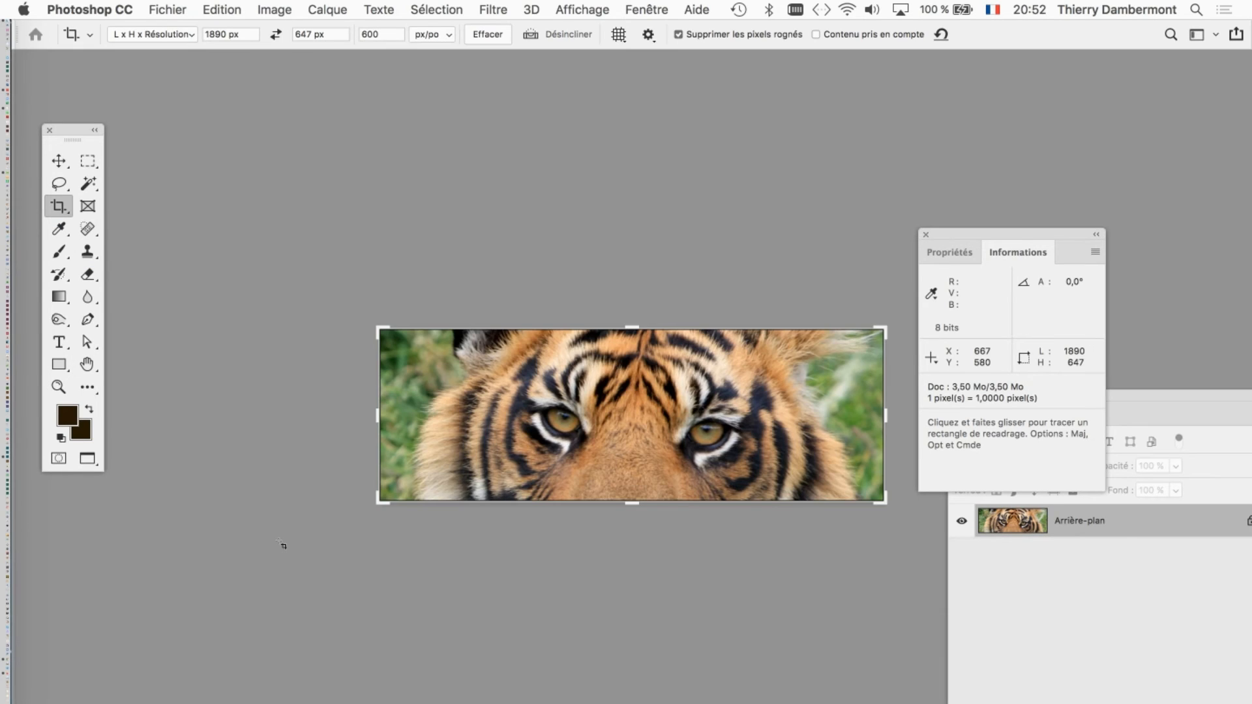
scroll(167, 639, "right", 5)
scroll(167, 639, "down", 2)
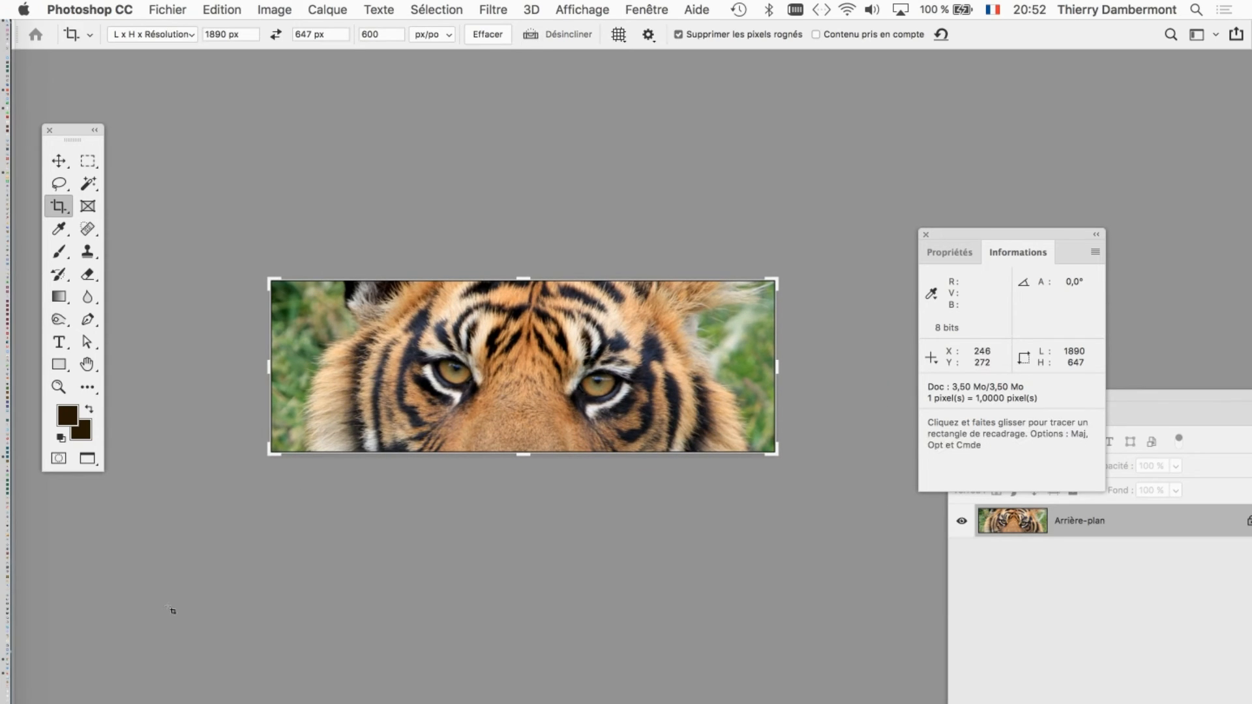
- Undo the tiger crop, clear the crop frame, and turn off the option that deletes cropped pixels
key("super+z")
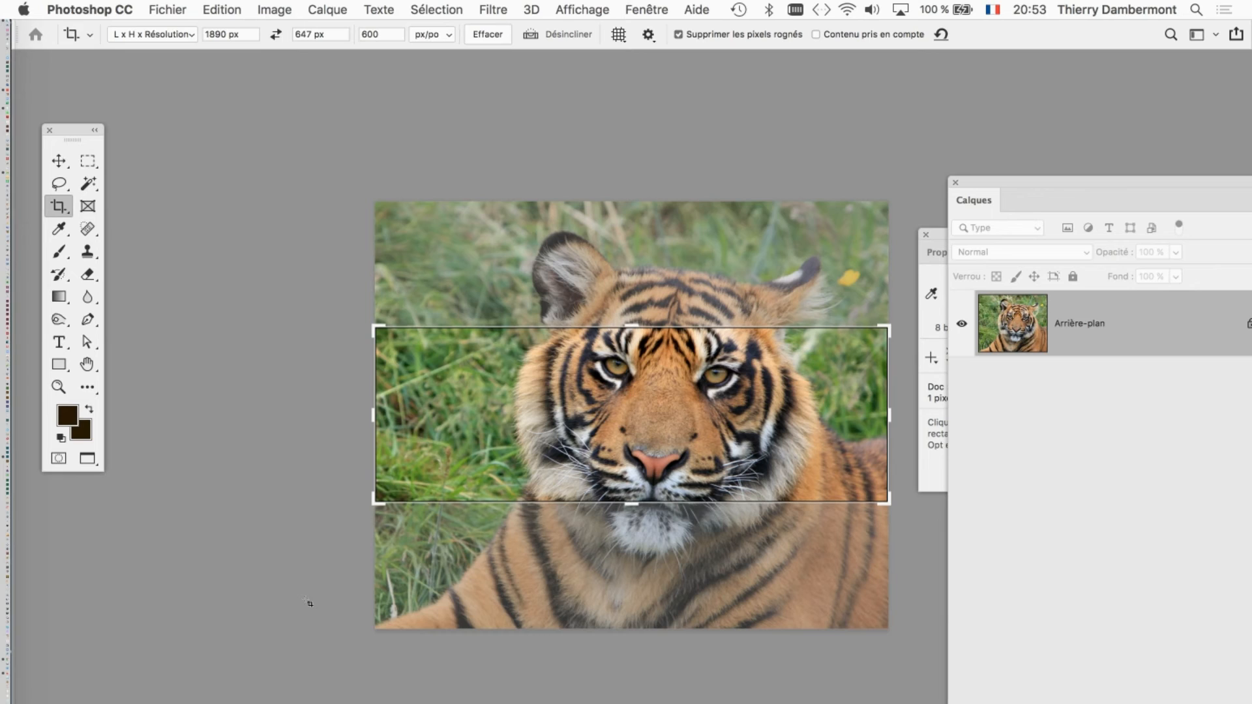
key("Escape")
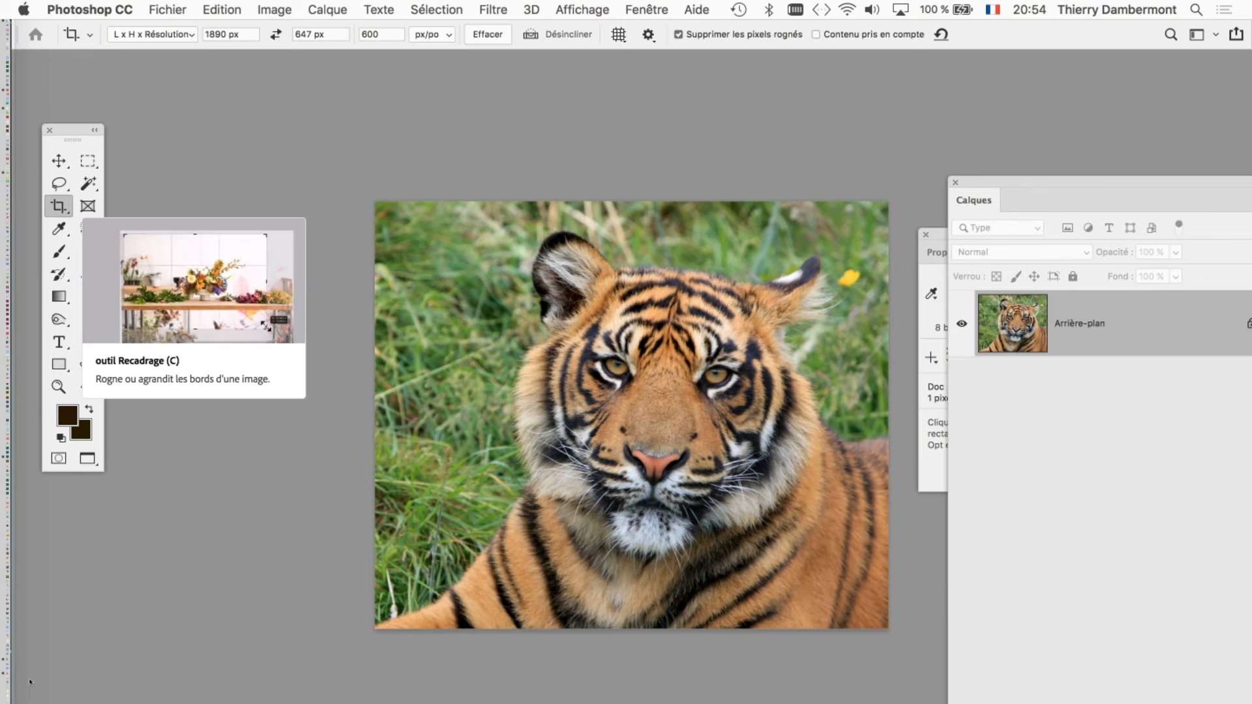
key("space")
left_click_drag(359, 678, 227, 636)
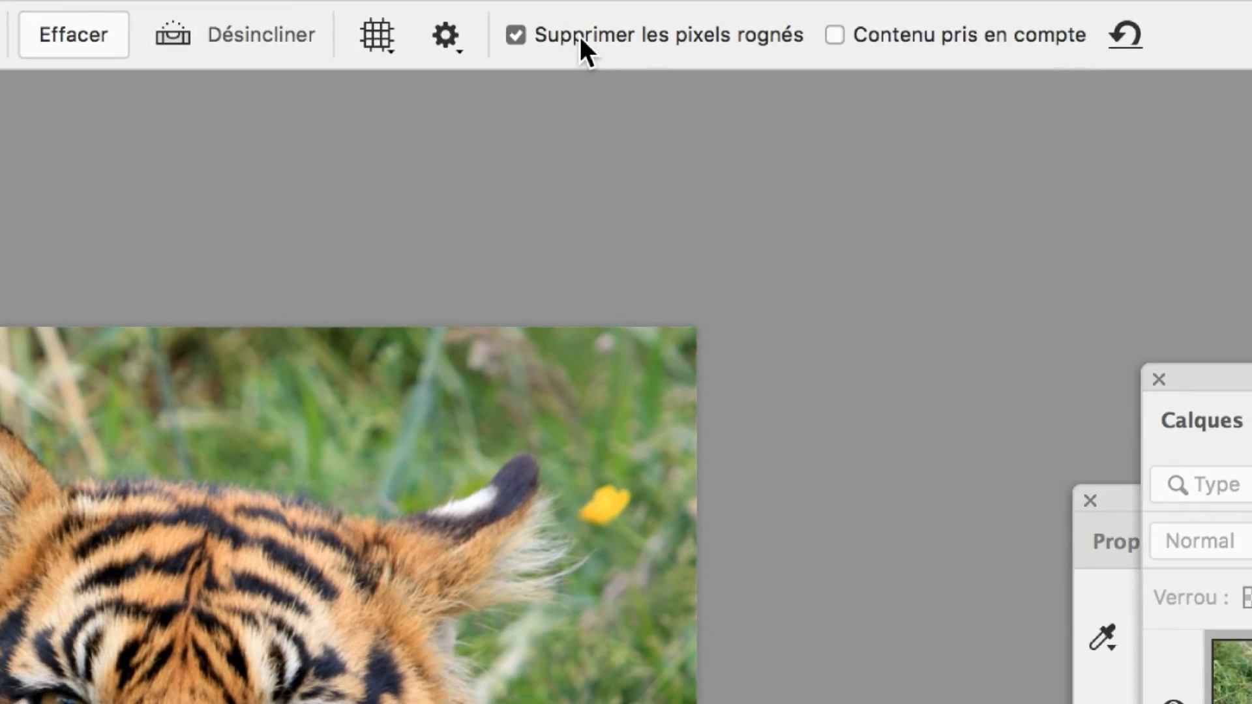
left_click(581, 37)
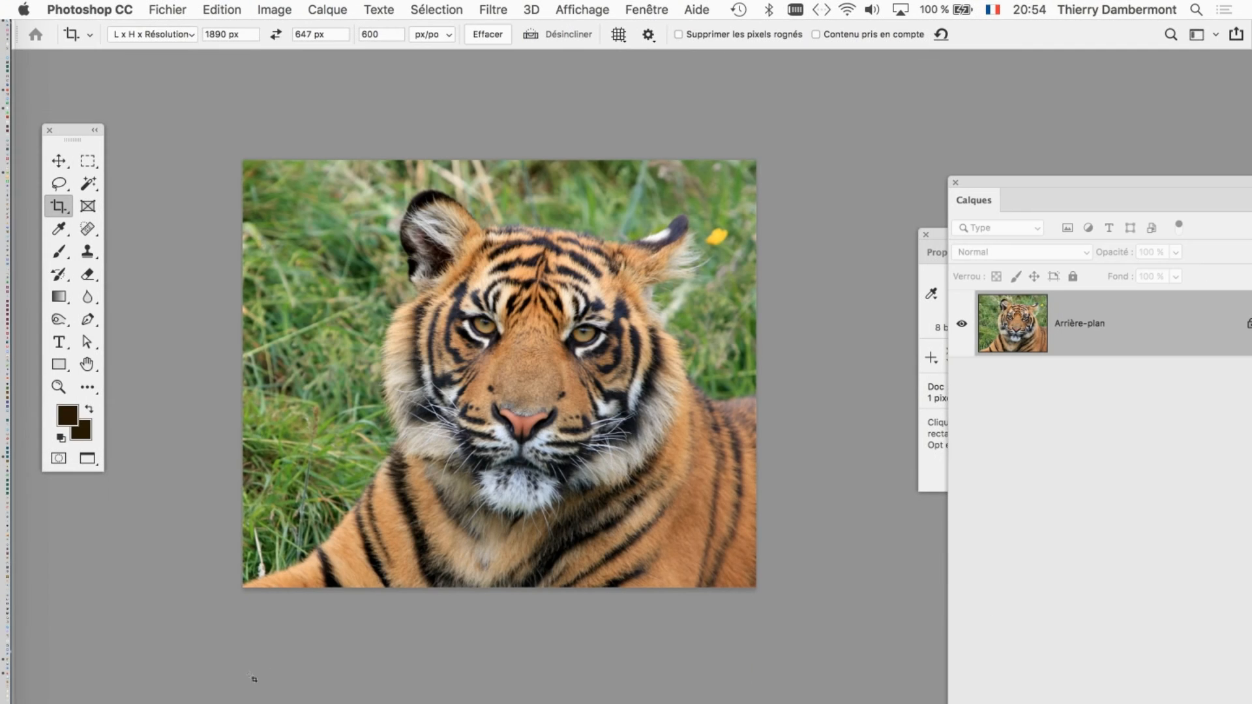
- Draw a 1890 × 647 px crop frame at 600 px/po around the tiger's eyes and apply the crop
left_click_drag(282, 244, 688, 383)
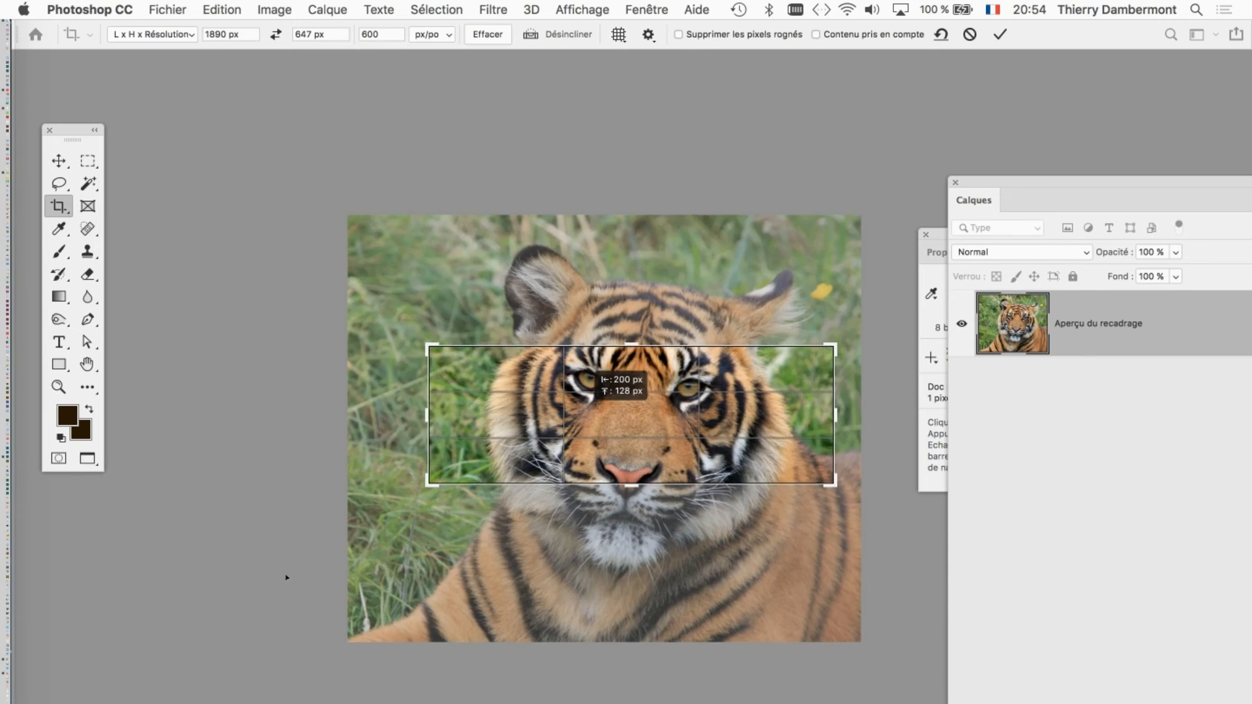
left_click_drag(476, 364, 635, 433)
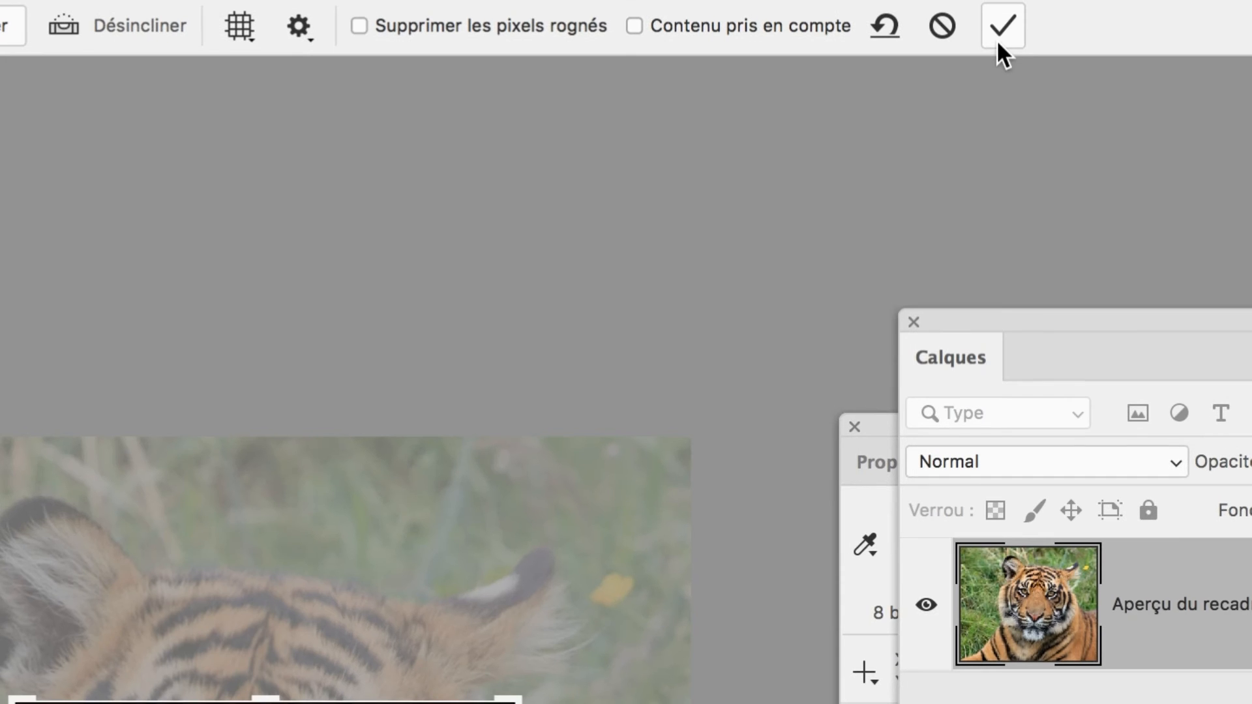
left_click(998, 38)
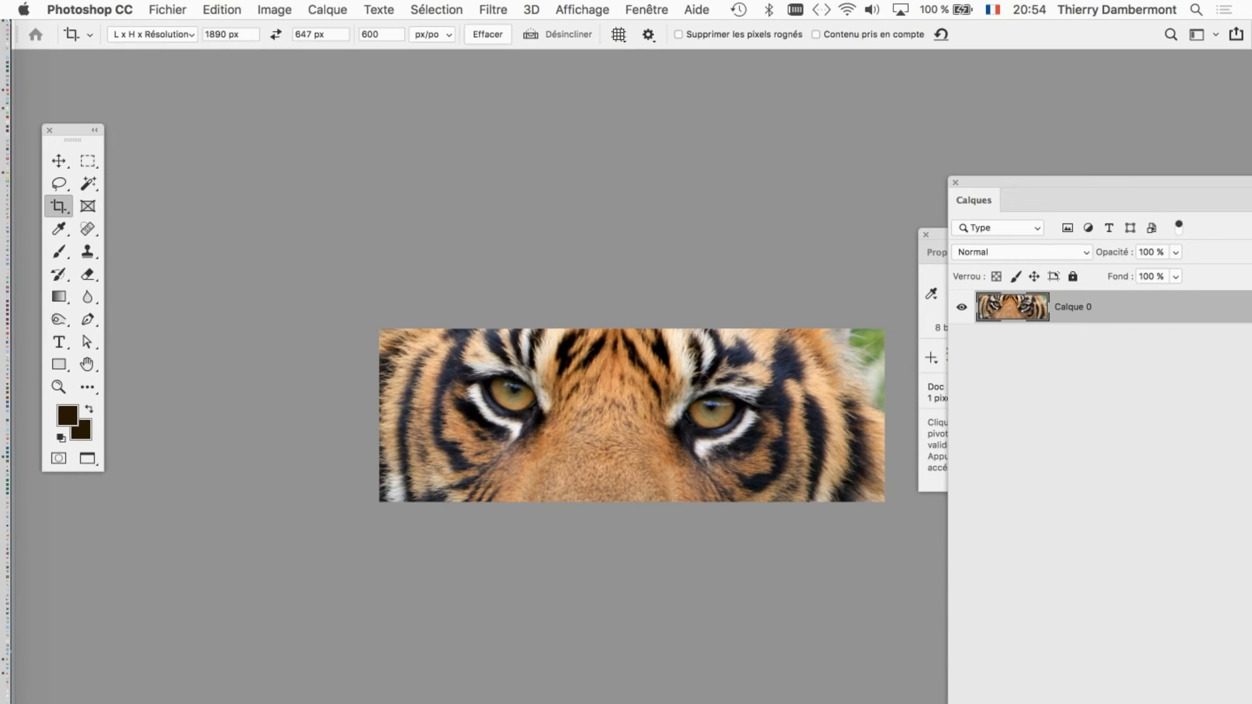
- Check the tiger crop's dimensions and resolution in the Image Size settings without changing them
left_click(274, 9)
key("Up")
key("Up")
key("Up")
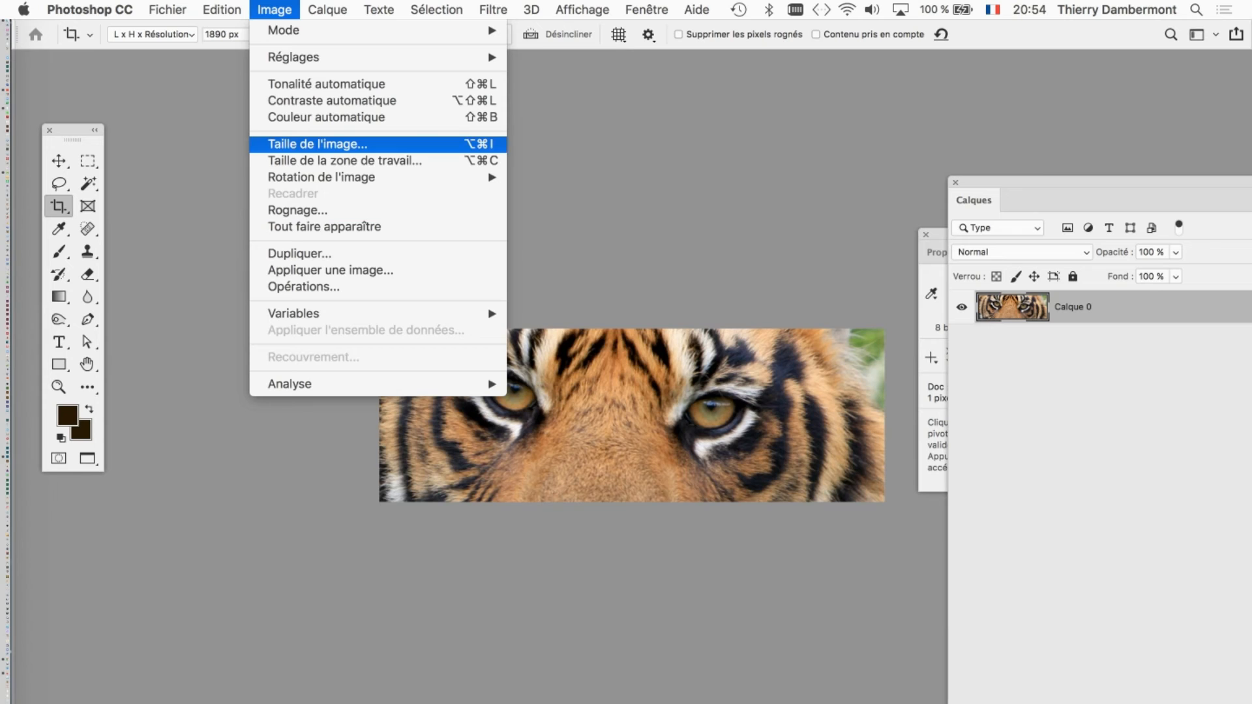
key("Return")
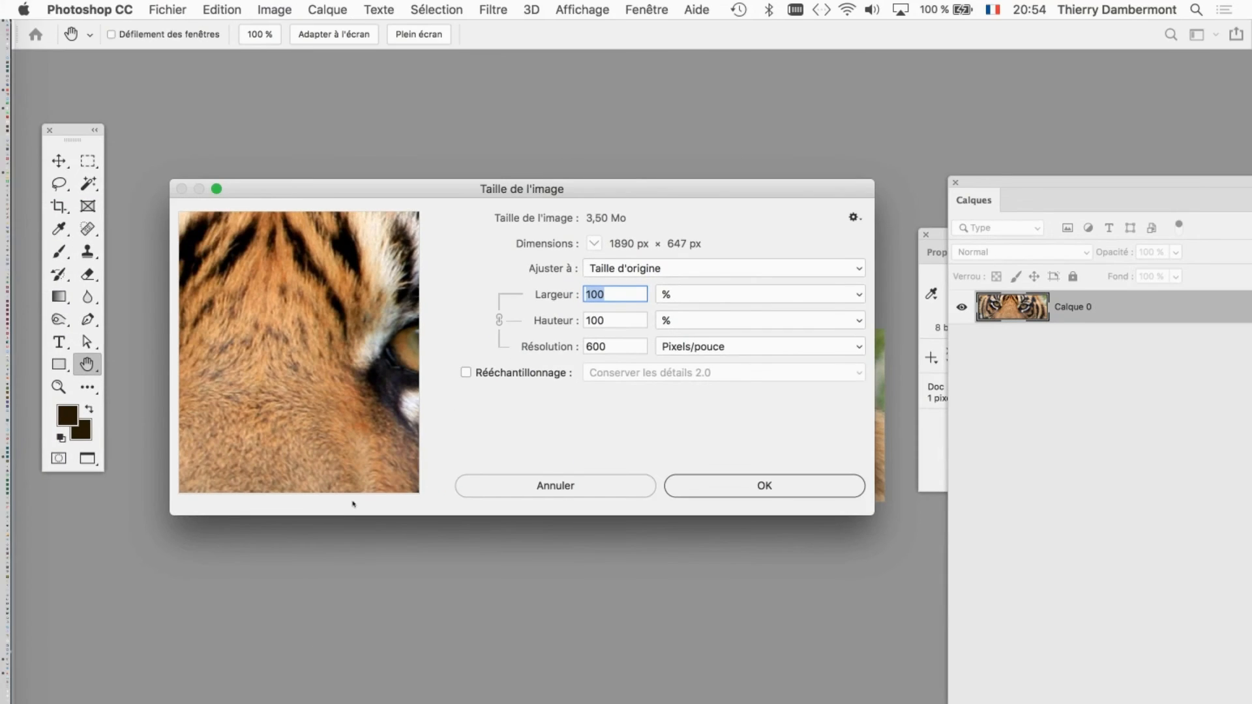
key("Return")
- Reposition the tiger layer within the cropped canvas using the Move tool
key("v")
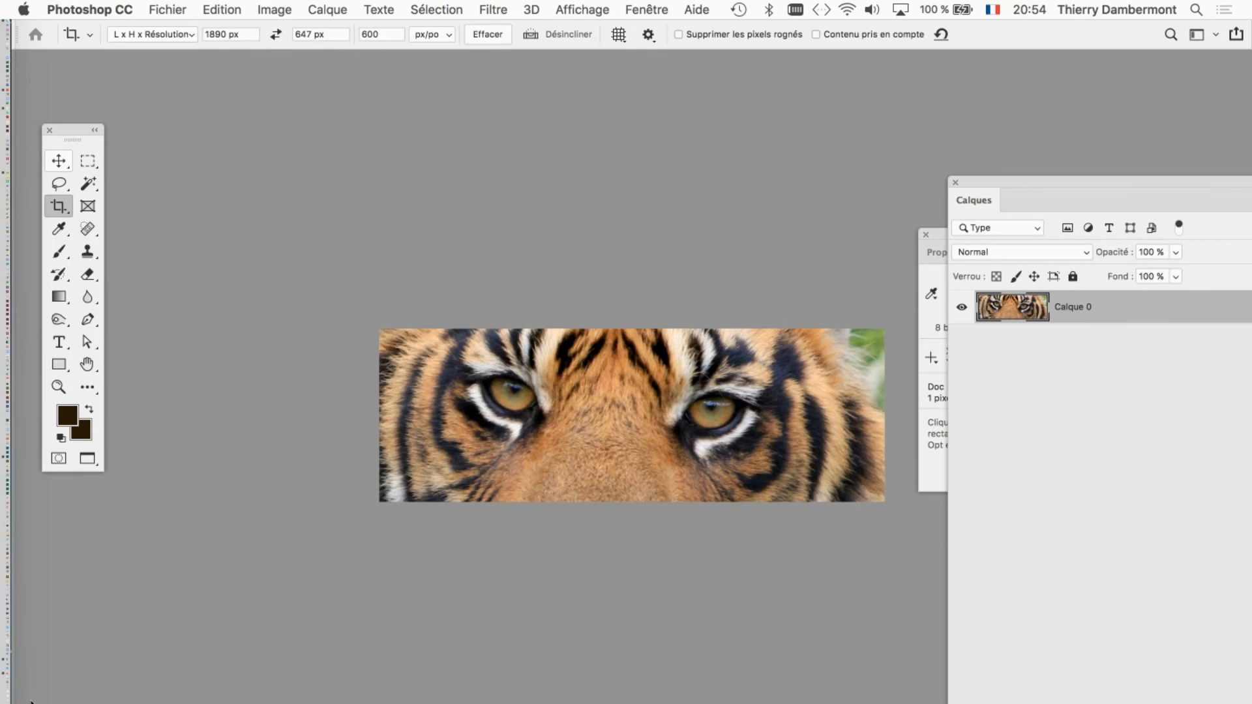
left_click_drag(102, 657, 85, 675)
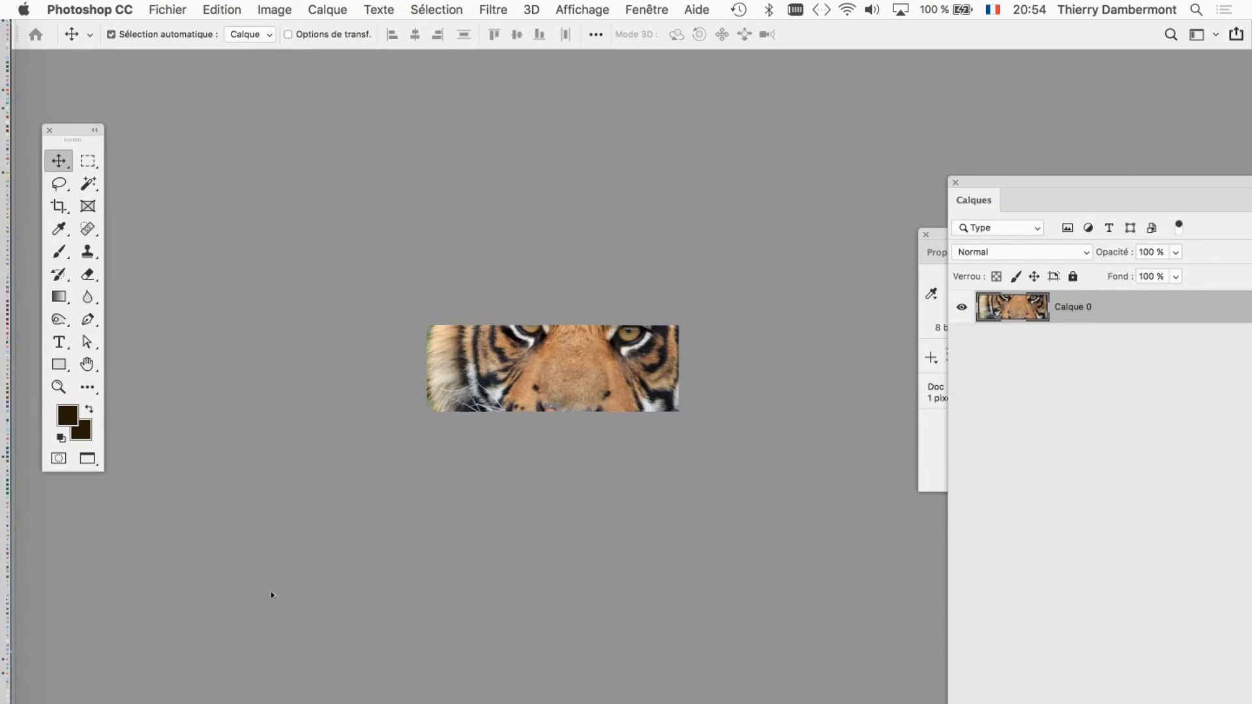
key("super+t")
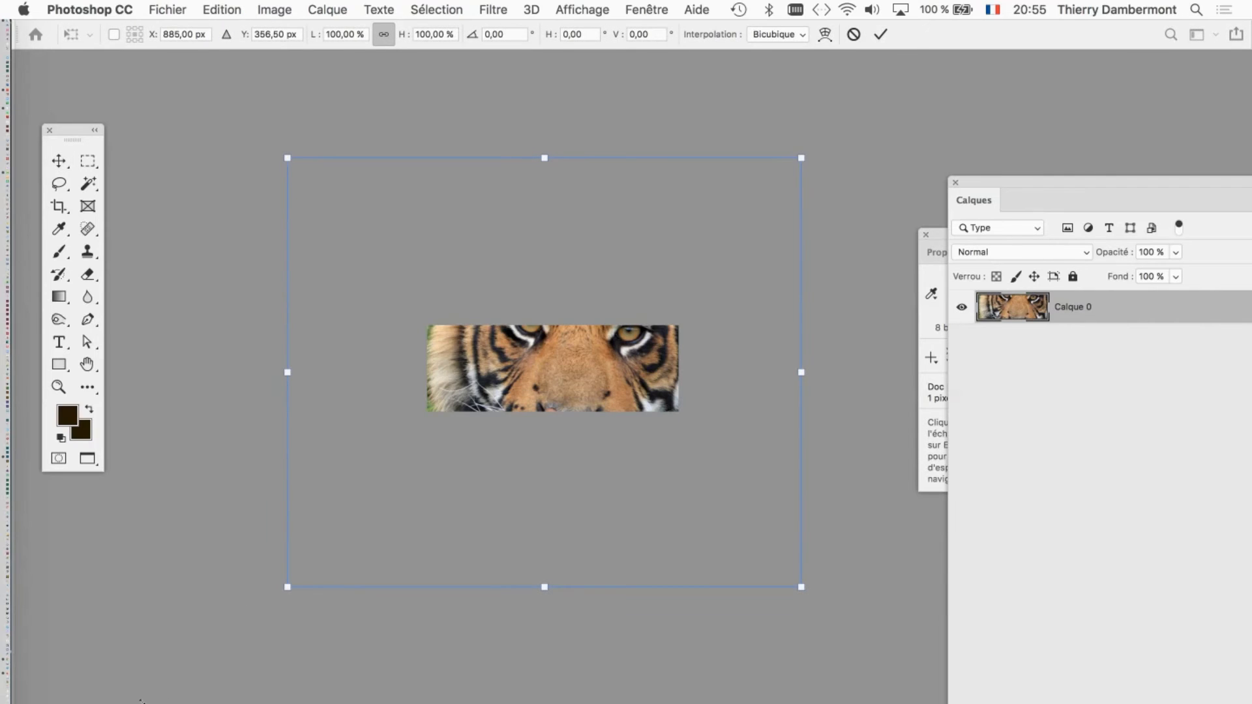
left_click_drag(288, 158, 481, 283)
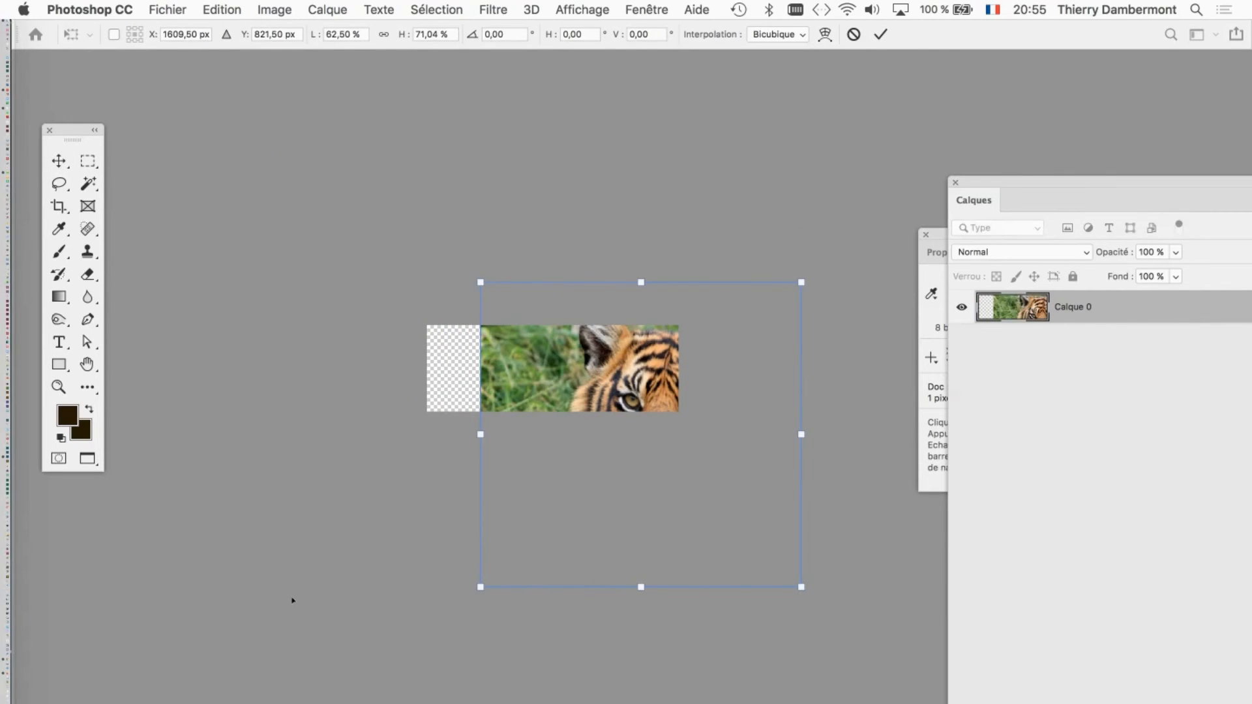
left_click_drag(588, 368, 481, 332)
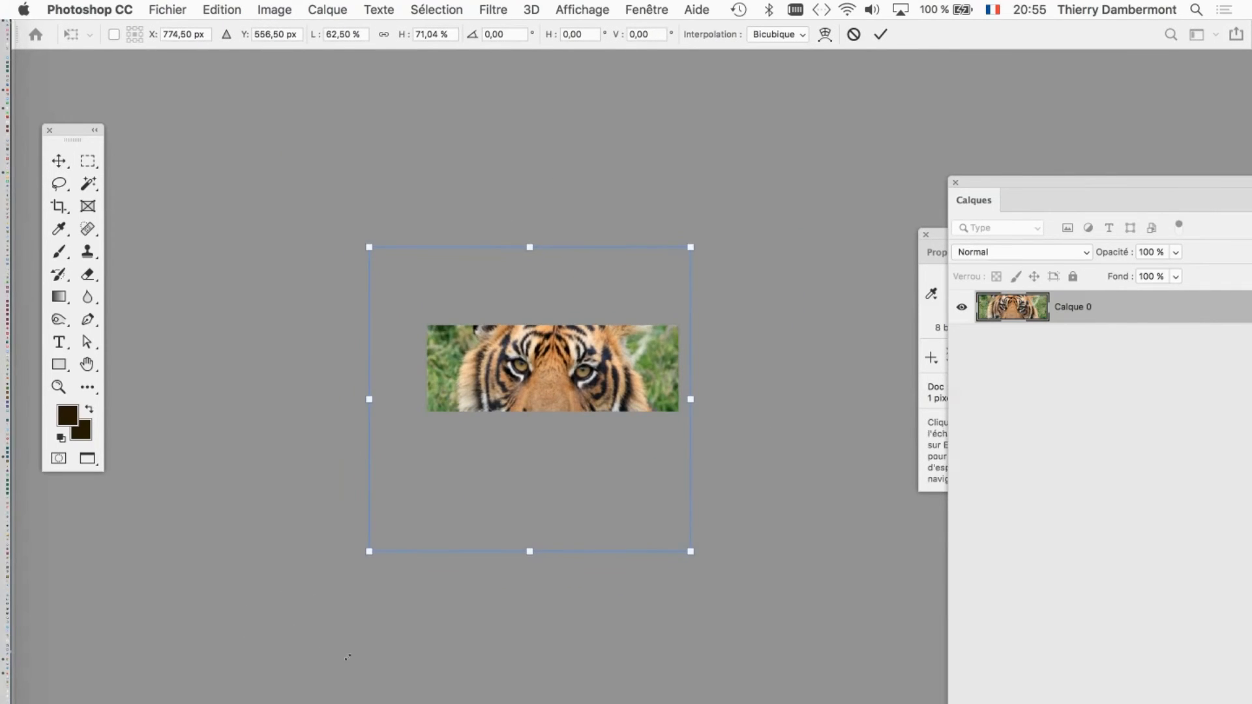
left_click_drag(690, 247, 784, 157)
key("Return")
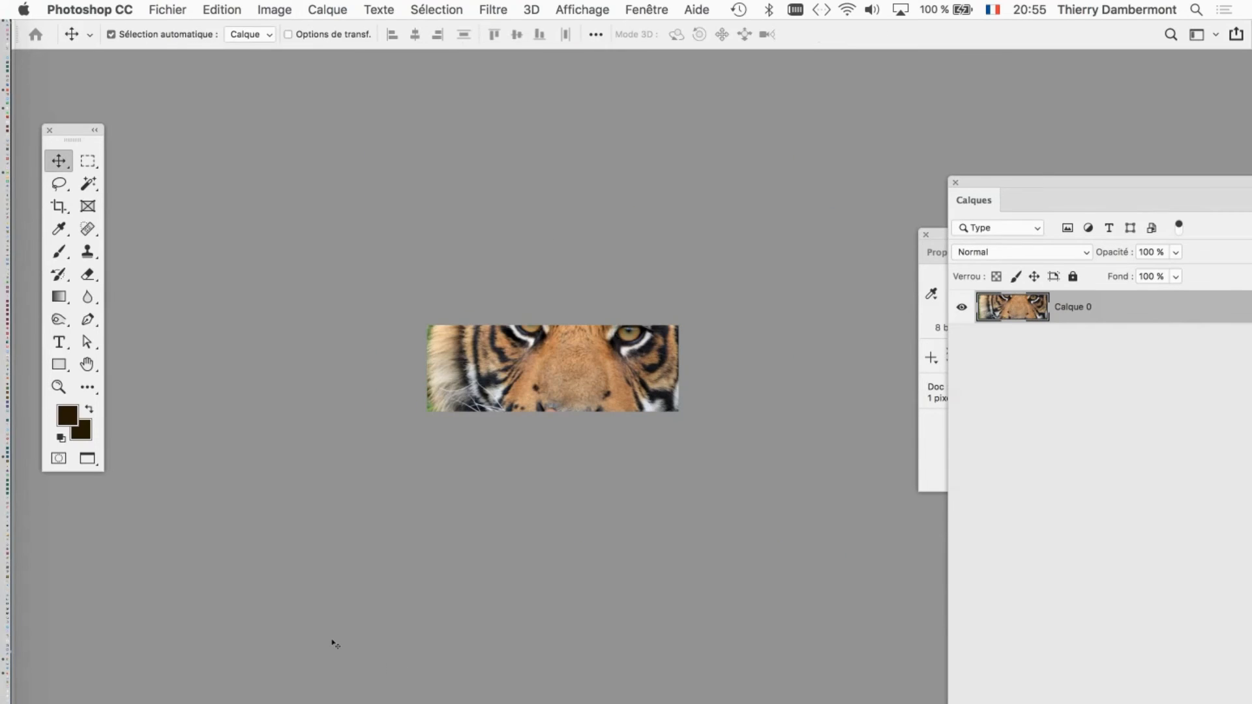
- Free-transform the tiger layer to about 107 % proportionally, position the eyes and forehead within the cropped canvas, and apply the transformation
key("super+t")
left_click_drag(288, 158, 483, 322)
left_click_drag(560, 371, 435, 314)
left_click_drag(676, 264, 726, 223)
left_click_drag(358, 529, 266, 607)
left_click_drag(726, 223, 770, 186)
left_click_drag(661, 357, 667, 362)
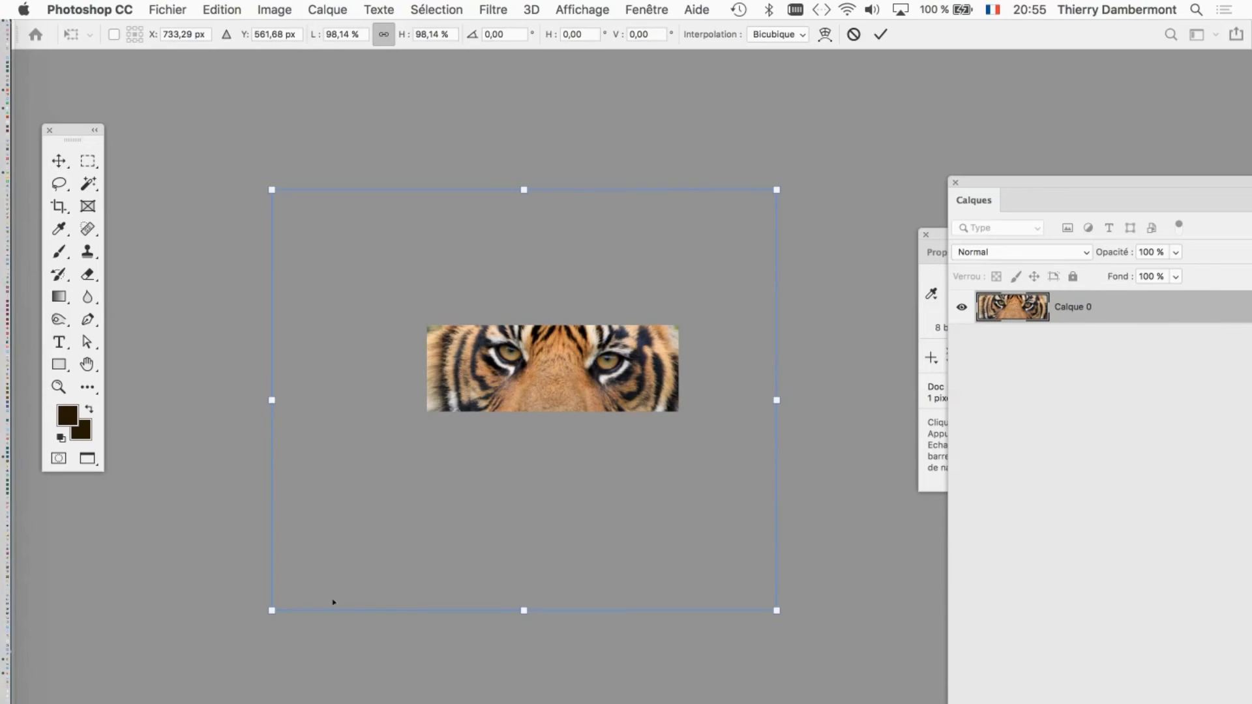
left_click_drag(776, 190, 823, 150)
left_click_drag(619, 350, 582, 376)
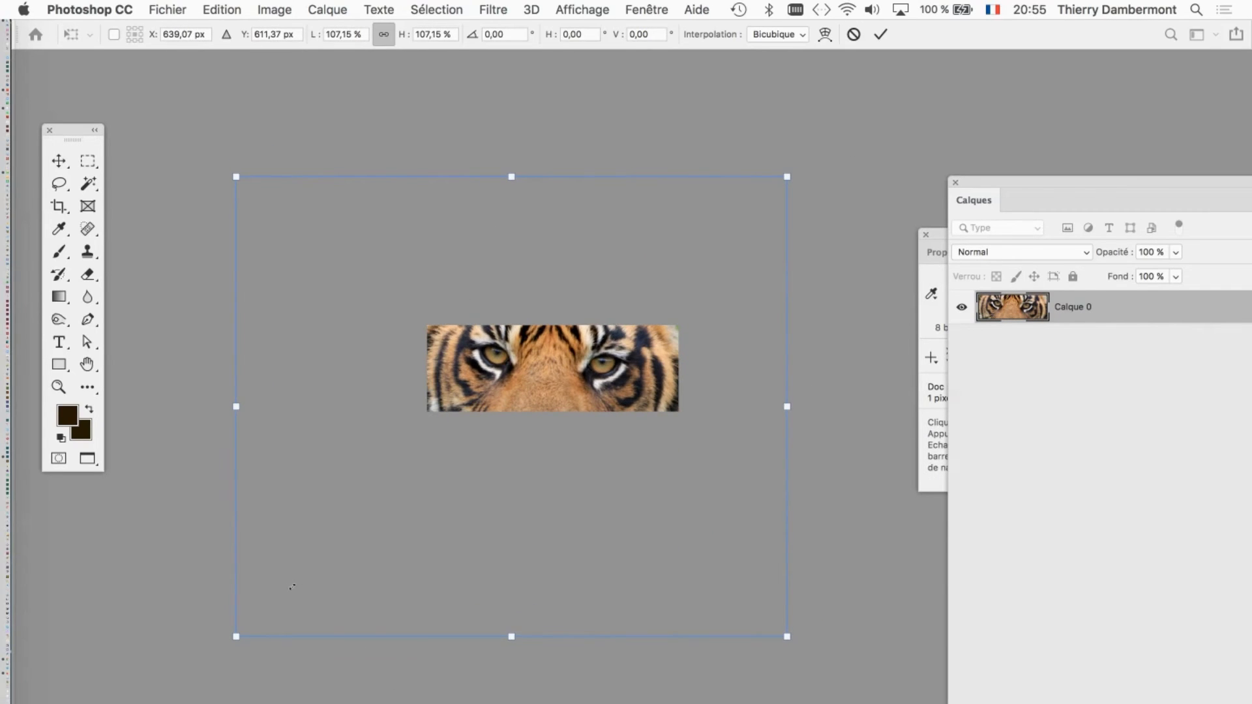
mouse_move(609, 342)
left_mouse_down()
mouse_move(626, 343)
mouse_move(562, 127)
mouse_move(660, 346)
mouse_move(619, 323)
mouse_move(632, 343)
left_mouse_up()
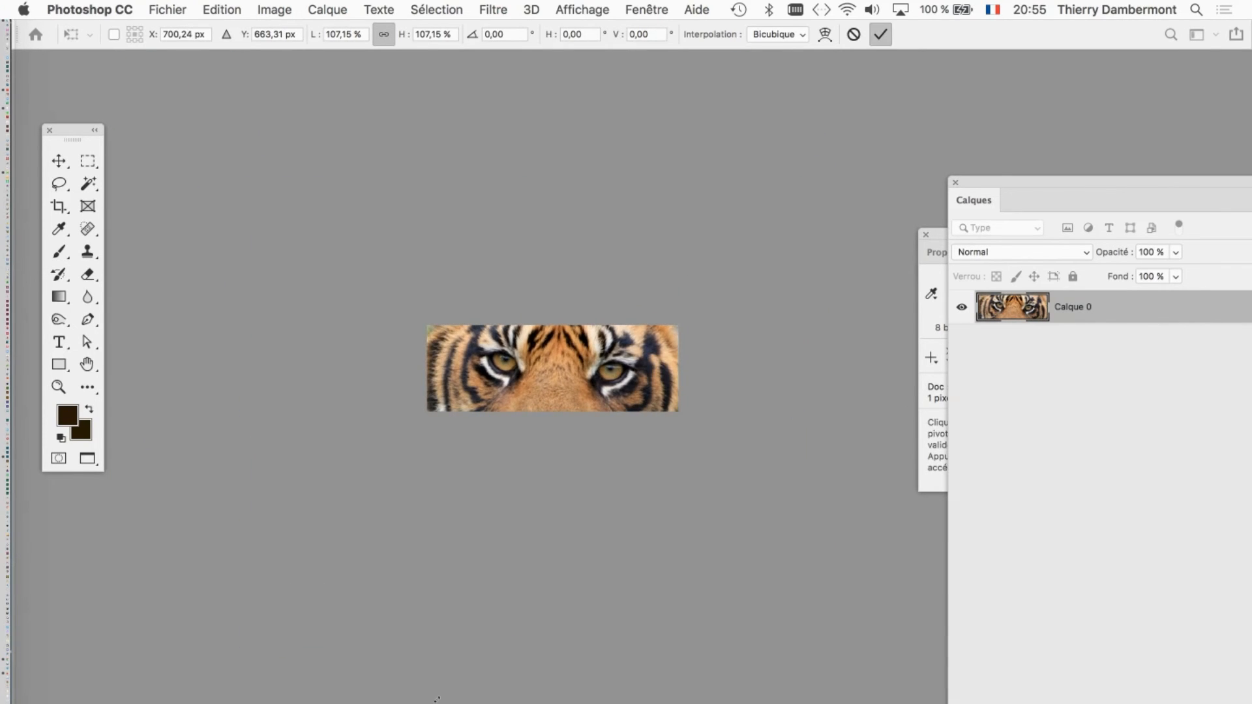
left_click(880, 34)
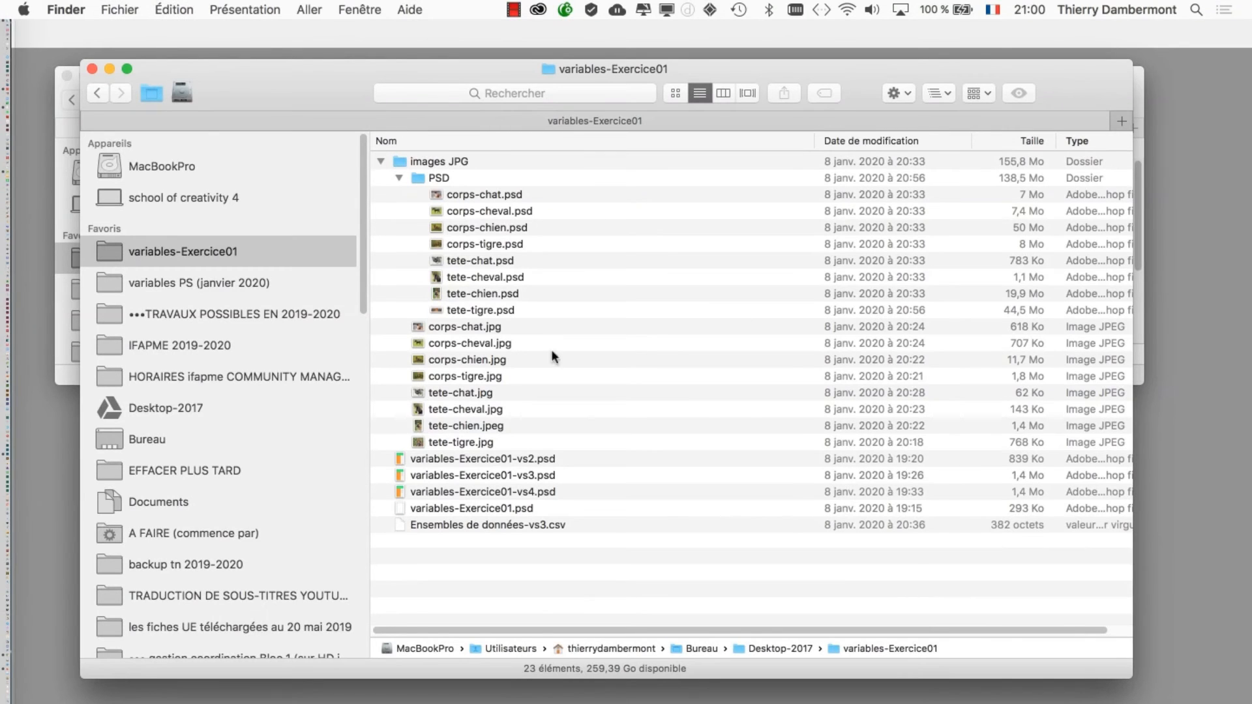
- Select tete-chat.psd, tete-cheval.psd and tete-chien.psd in the PSD folder and open them in Photoshop
left_click(511, 278)
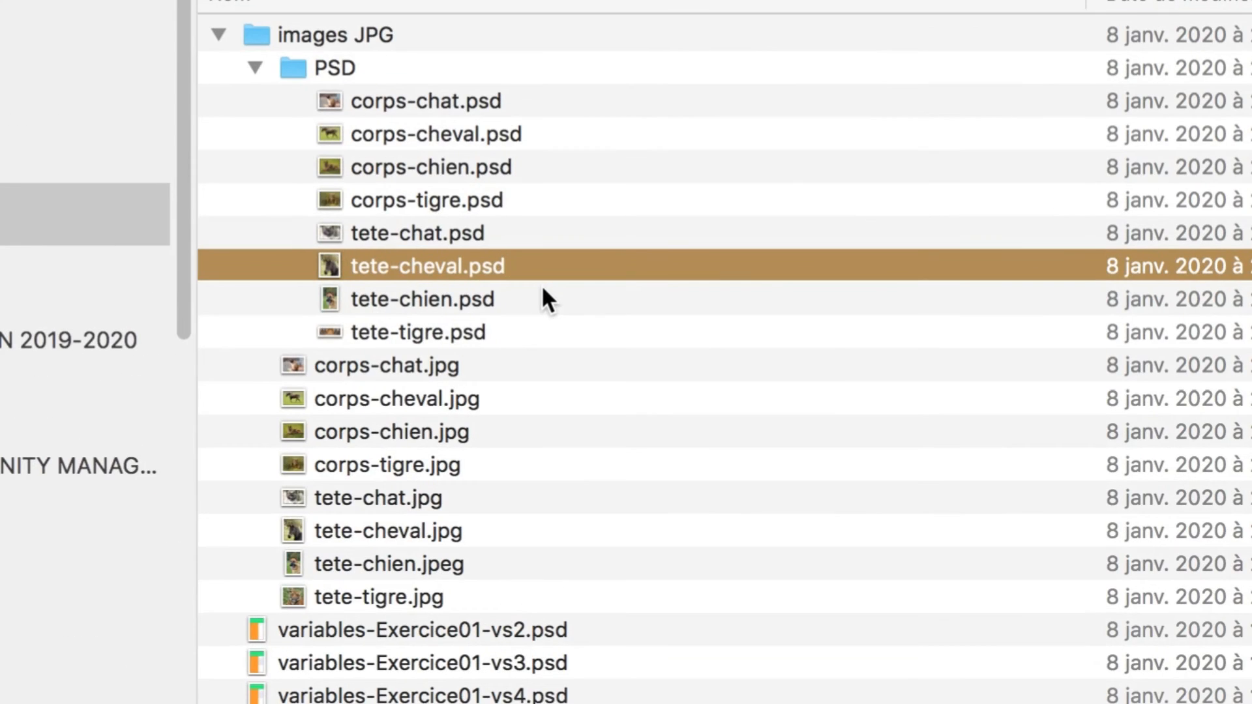
left_click(545, 291)
left_click(491, 263, "shift")
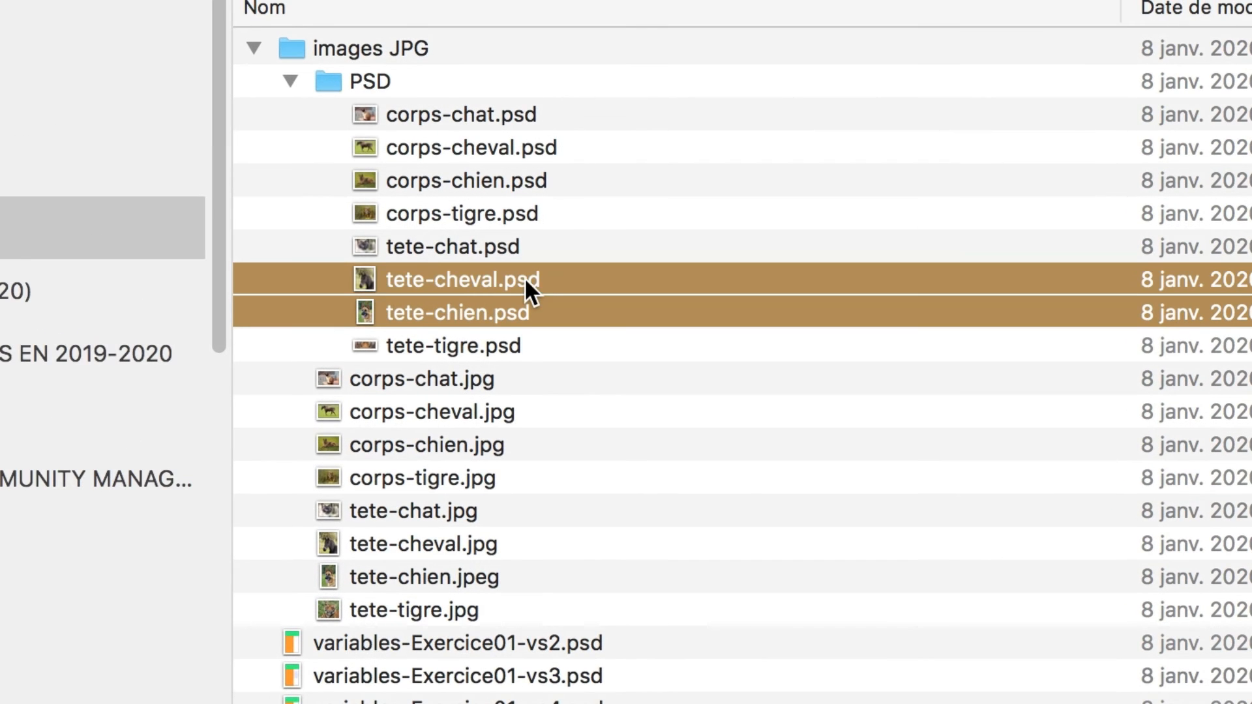
left_click(461, 234, "shift")
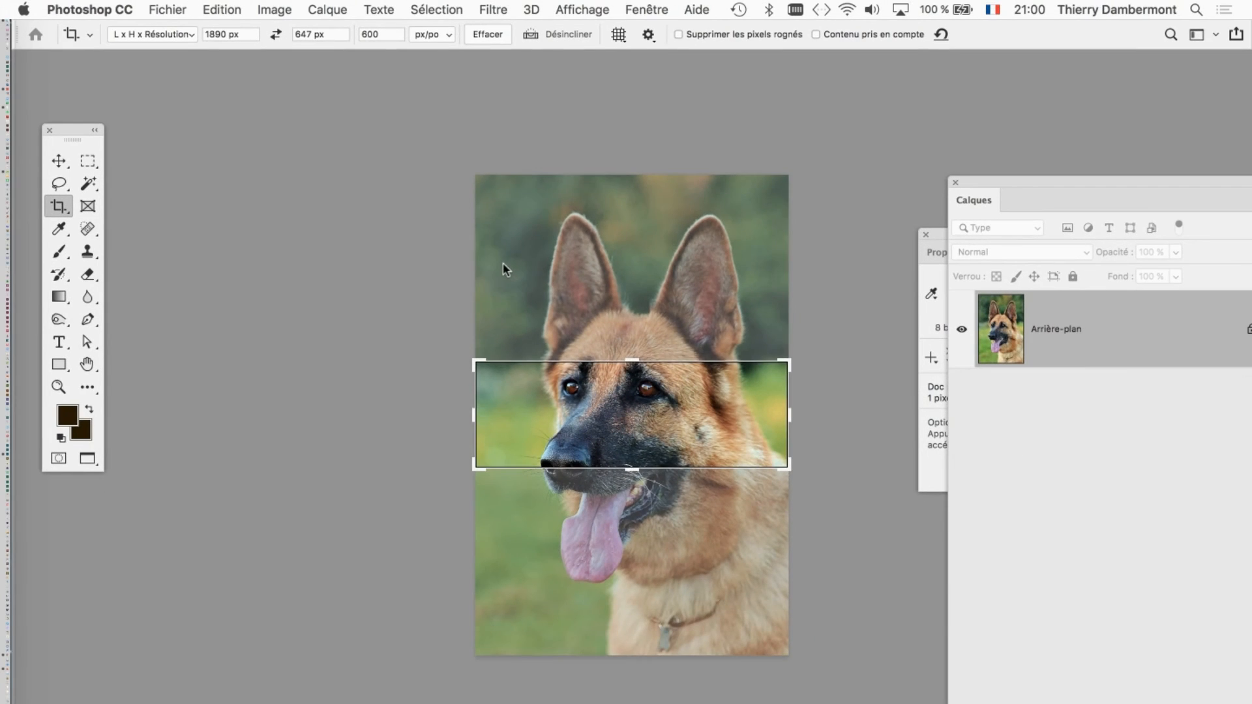
- Clear the dog image's crop frame and bring it back by switching between the Move and Crop tools
key("Escape")
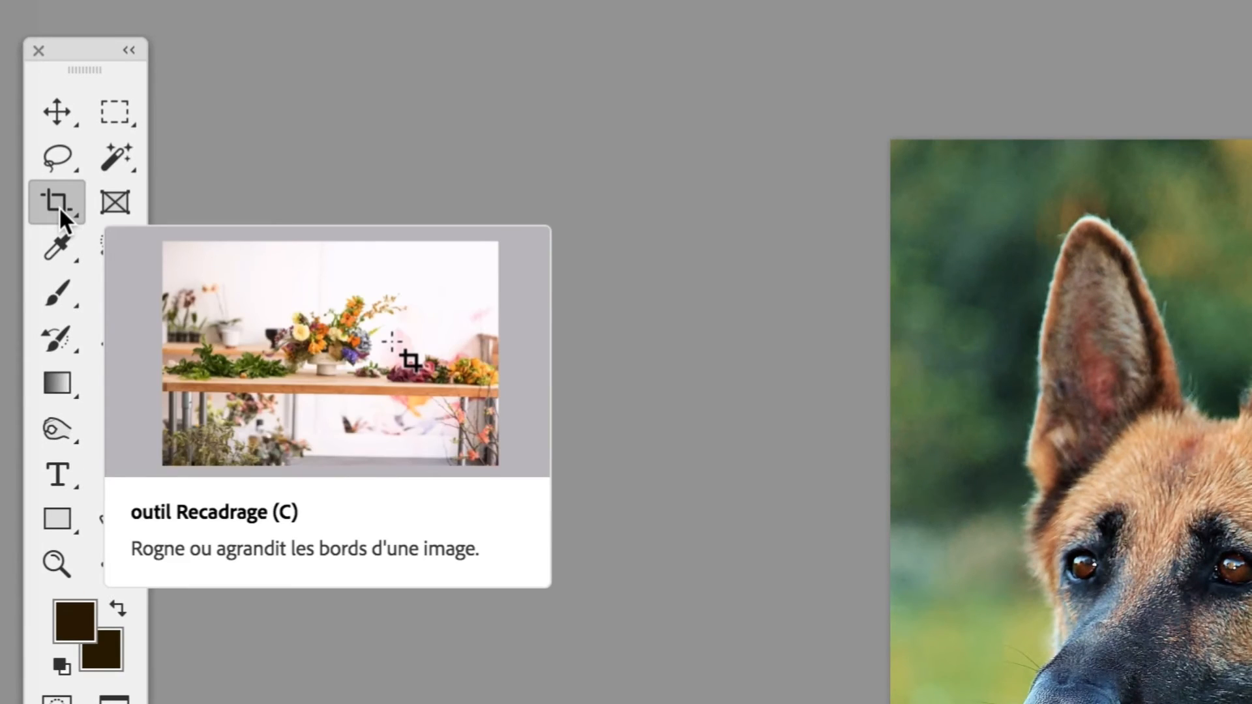
left_click(59, 207)
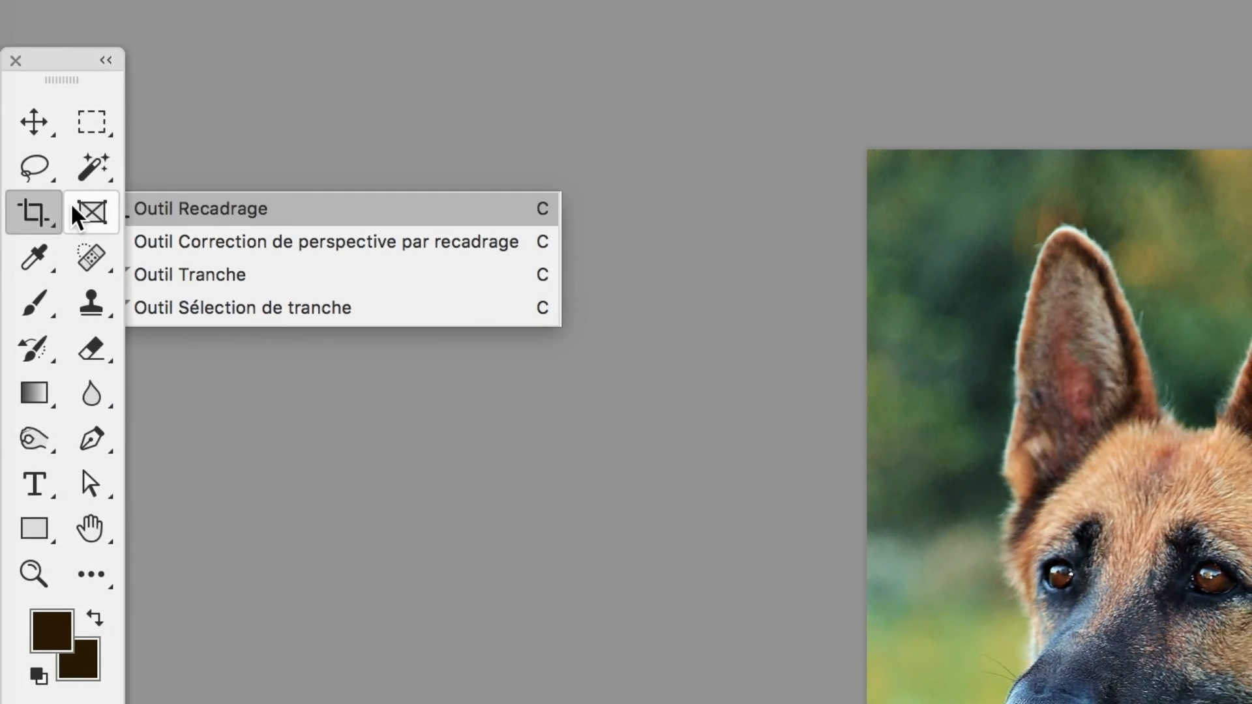
left_click(43, 207)
left_click(30, 125)
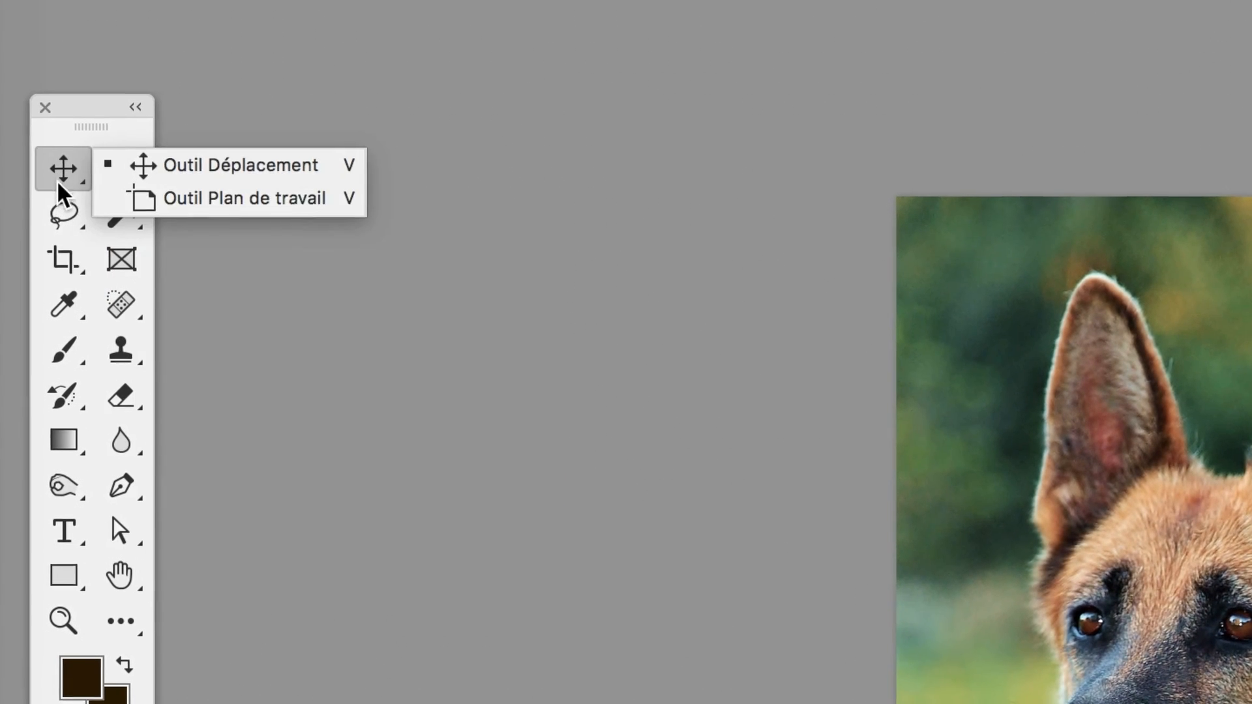
left_click(60, 254)
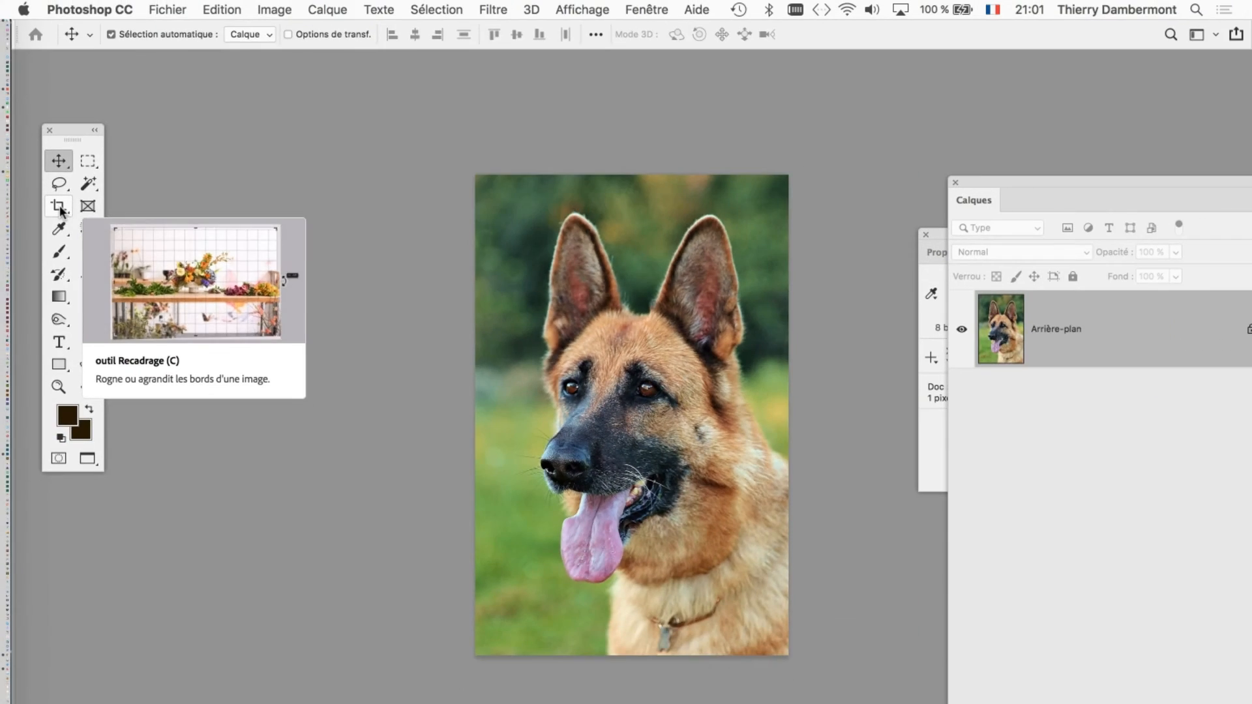
left_click(59, 207)
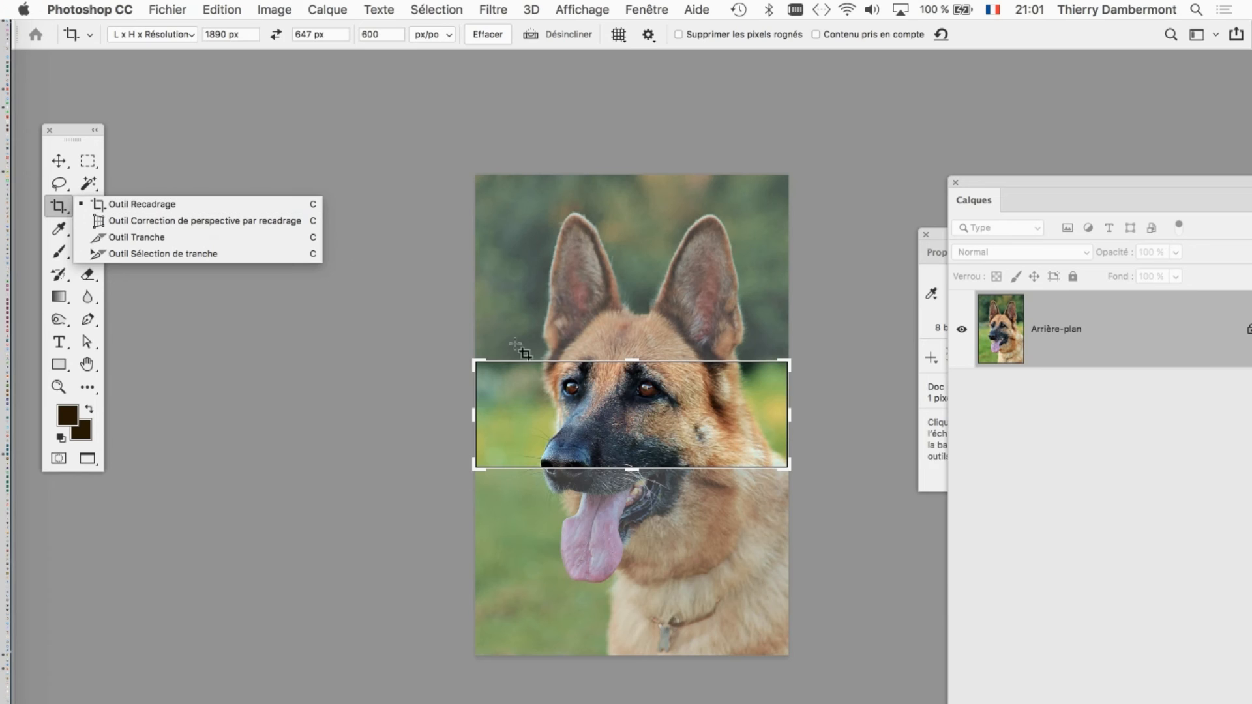
- Shrink and position the 1890 × 647 px crop frame around the dog's eyes, and apply the crop
left_click_drag(476, 363, 515, 376)
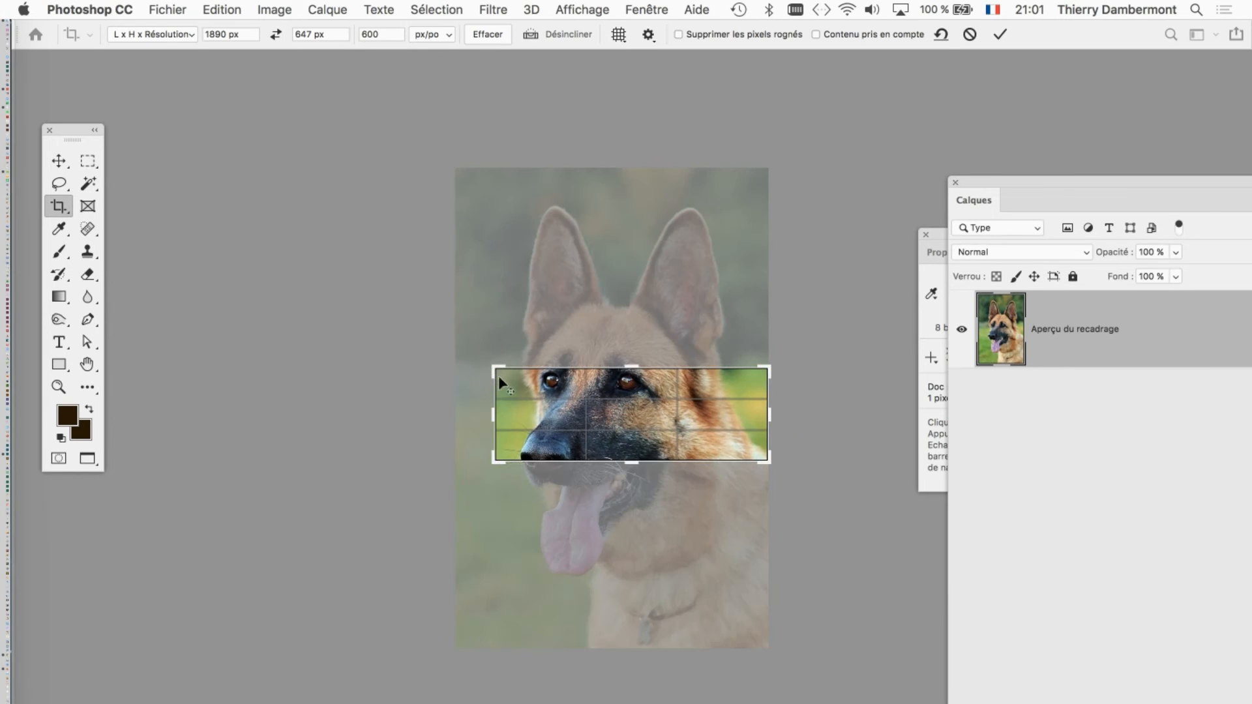
scroll(588, 386, "up", 5)
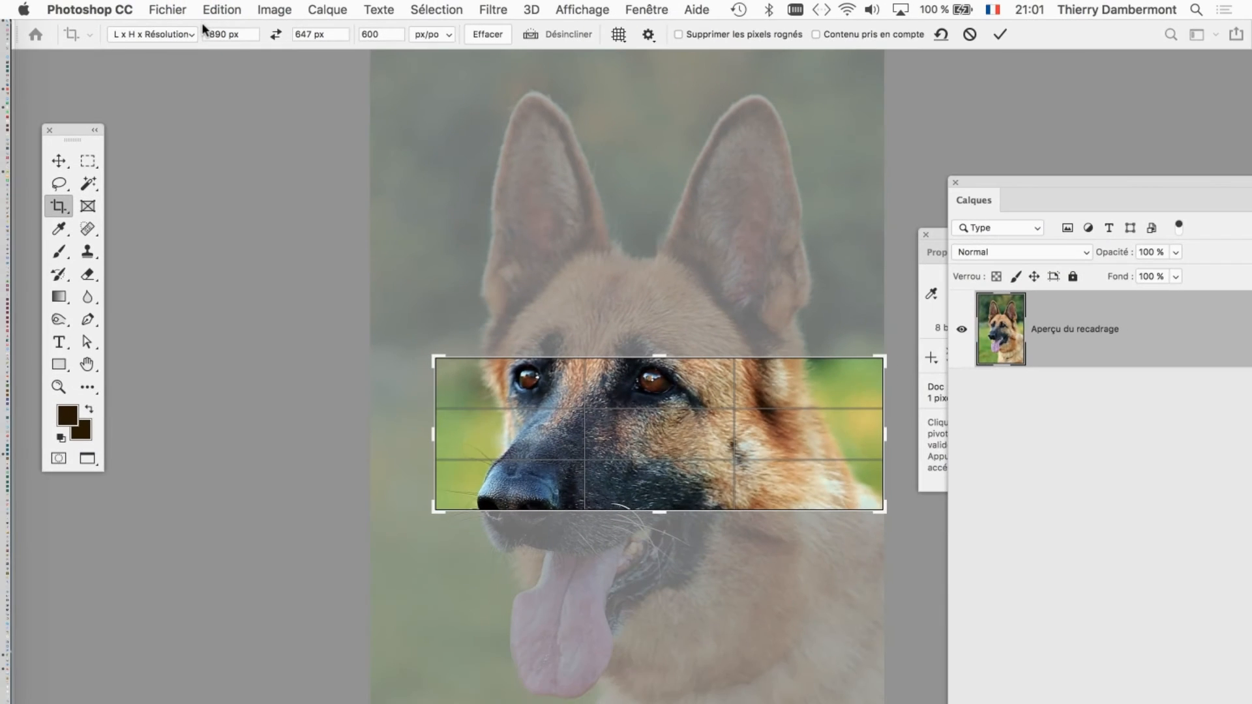
left_click_drag(473, 220, 310, 204)
mouse_move(418, 413)
left_mouse_down()
mouse_move(420, 434)
mouse_move(457, 441)
mouse_move(436, 413)
left_mouse_up()
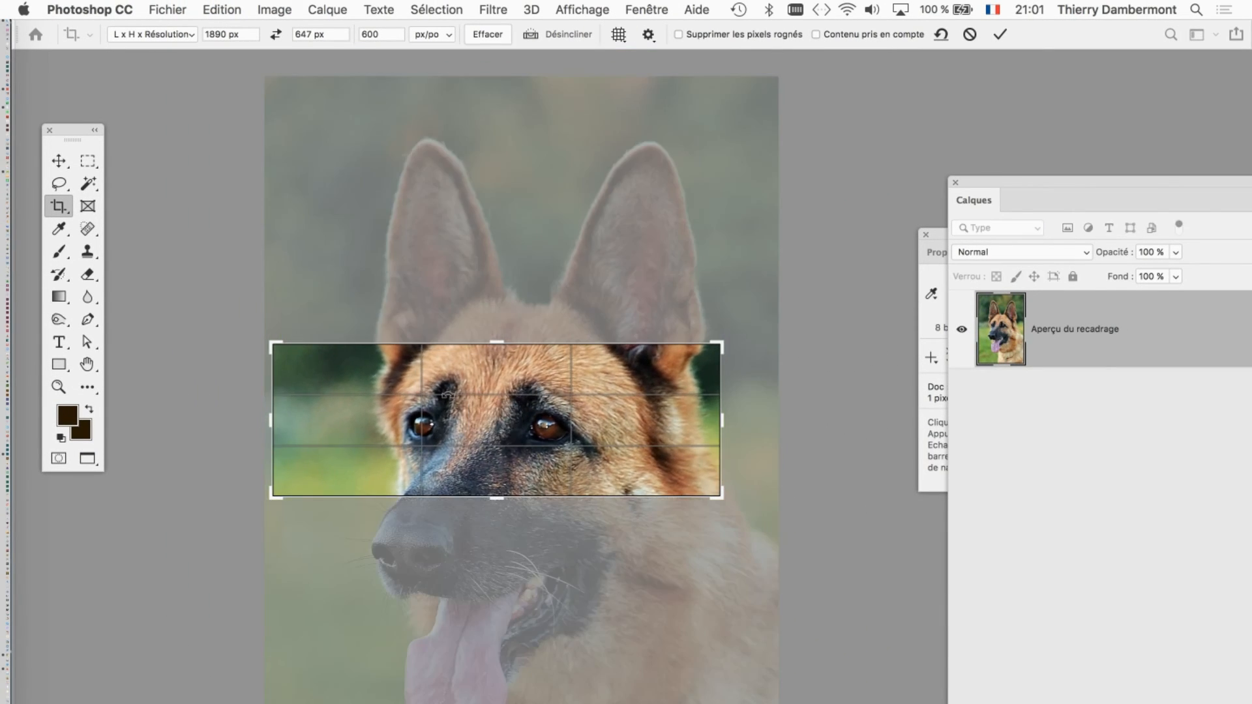
left_click_drag(715, 340, 646, 364)
left_click_drag(577, 409, 486, 430)
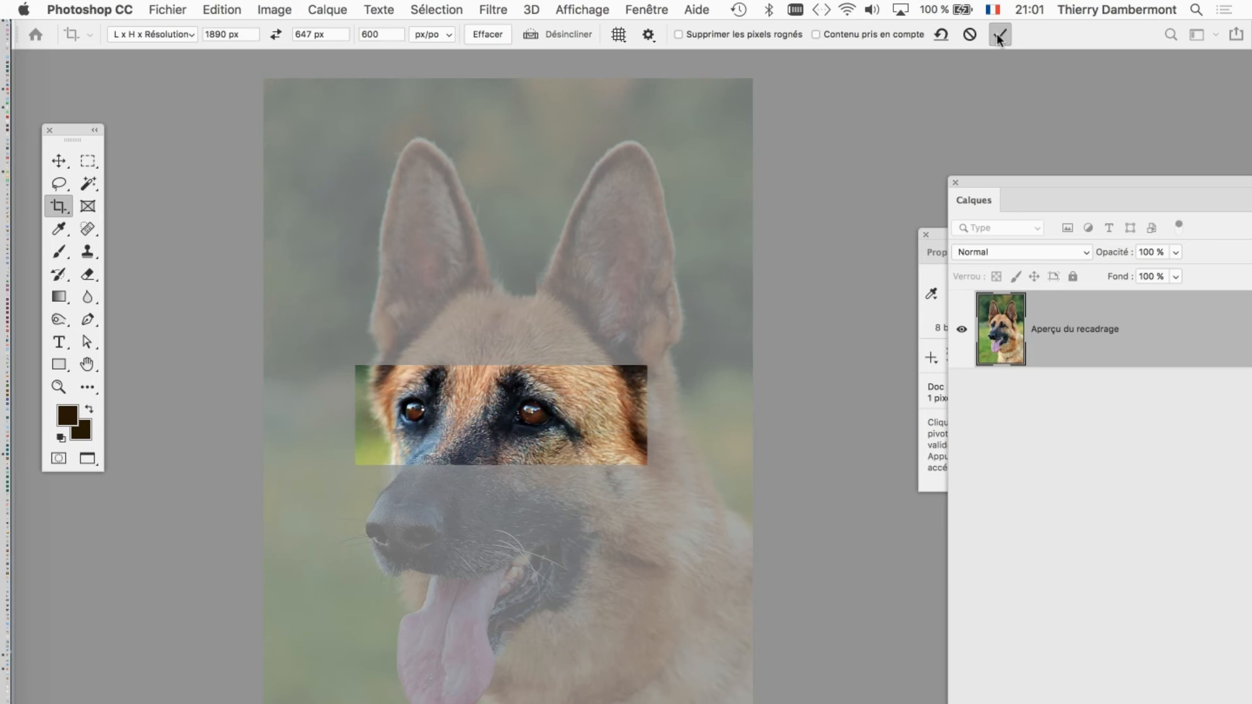
left_click(997, 34)
left_click(159, 6)
left_click(556, 213)
- Reposition the dog layer slightly down and to the left within the cropped canvas using the Move tool
left_click(64, 163)
left_click(64, 163)
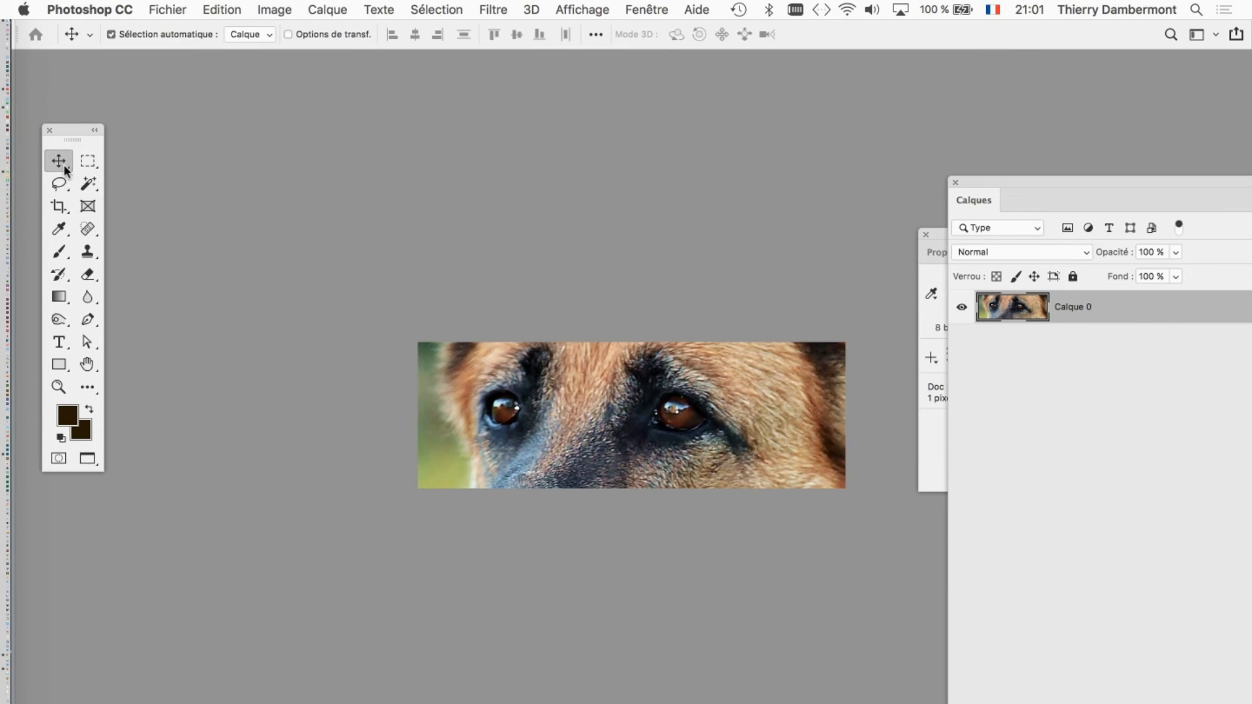
mouse_move(574, 397)
left_mouse_down()
mouse_move(545, 339)
mouse_move(672, 405)
mouse_move(573, 419)
mouse_move(544, 410)
mouse_move(561, 410)
left_mouse_up()
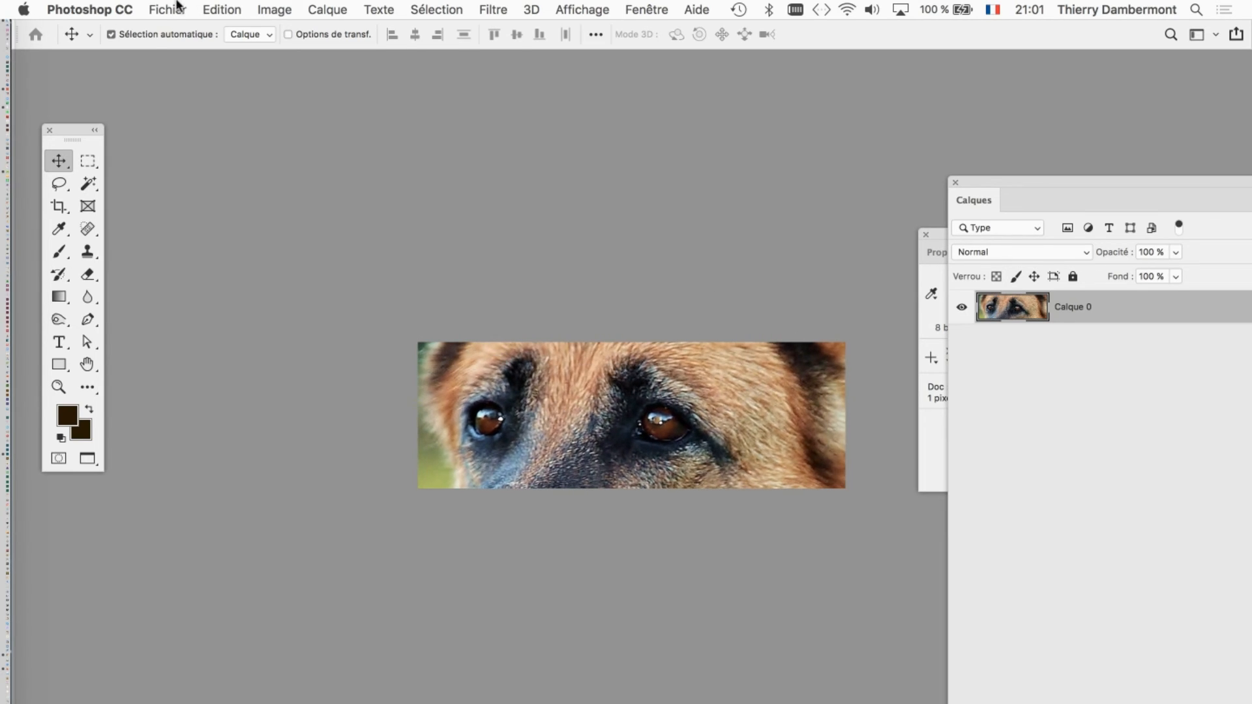
- Save the cropped dog image in Photoshop format with maximised compatibility
left_click(171, 9)
left_click(225, 173)
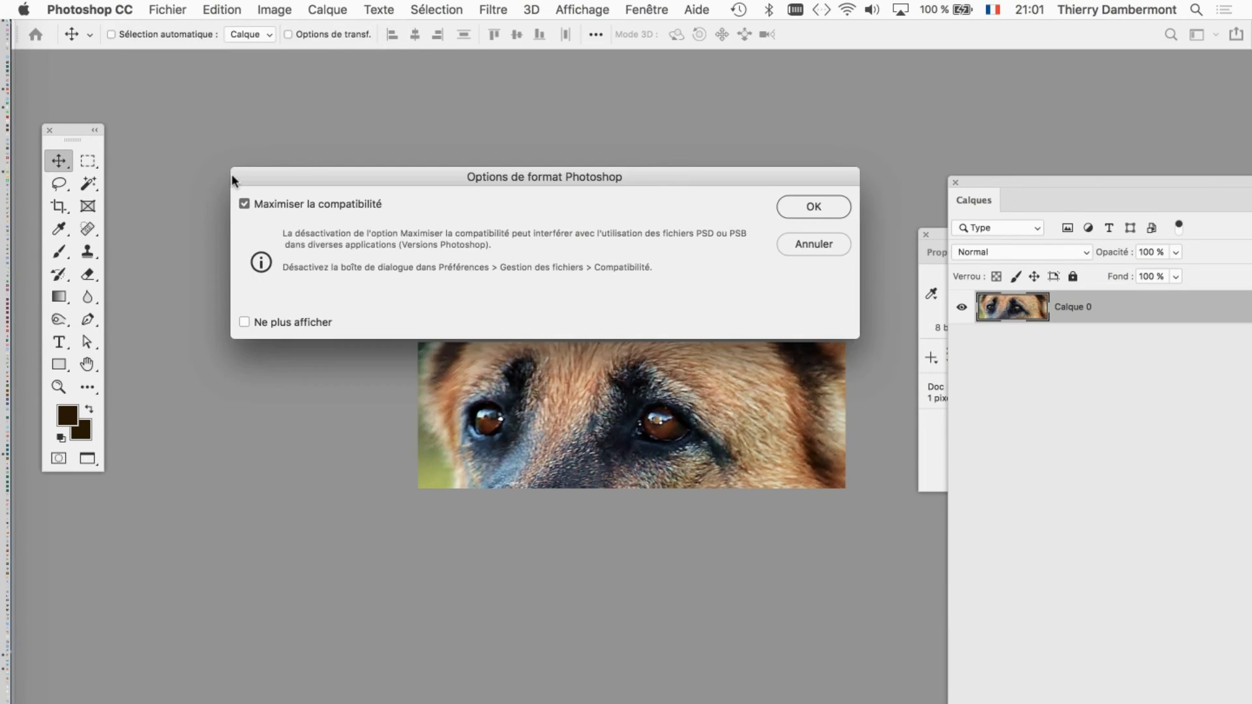
left_click(815, 208)
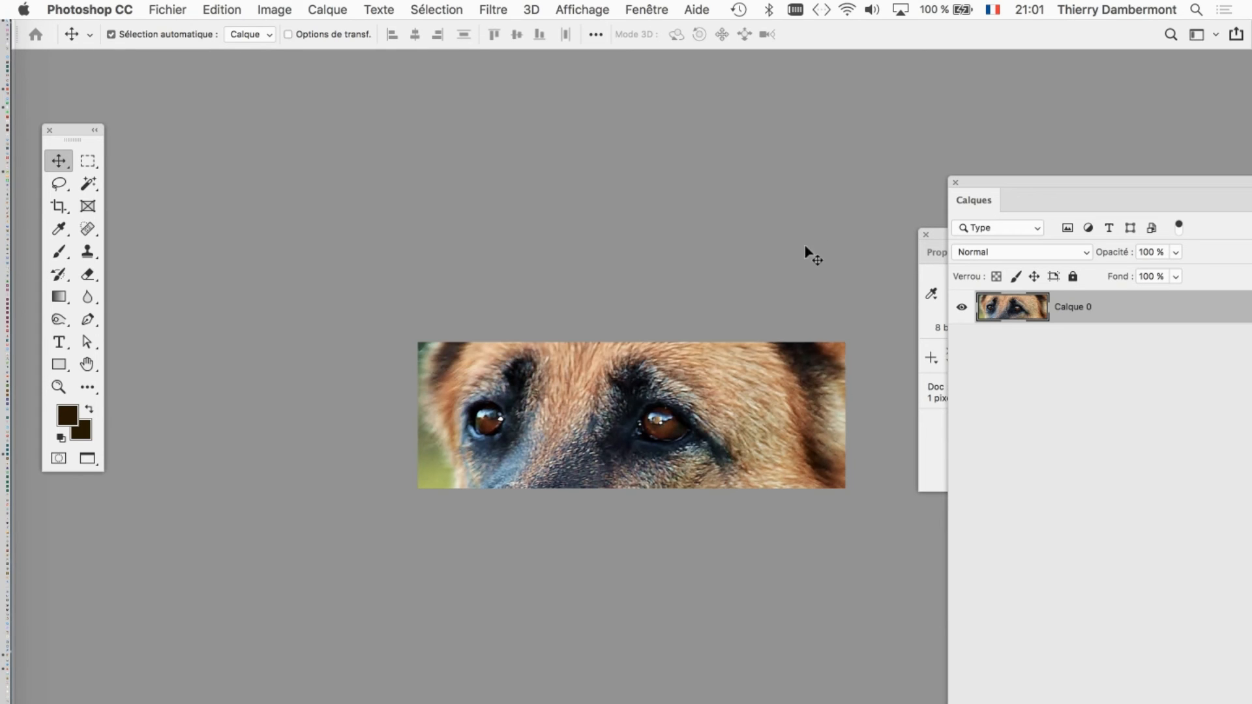
- Close the dog image and crop the horse head image to 1890 × 647 px around the horse's eye
key("super+w")
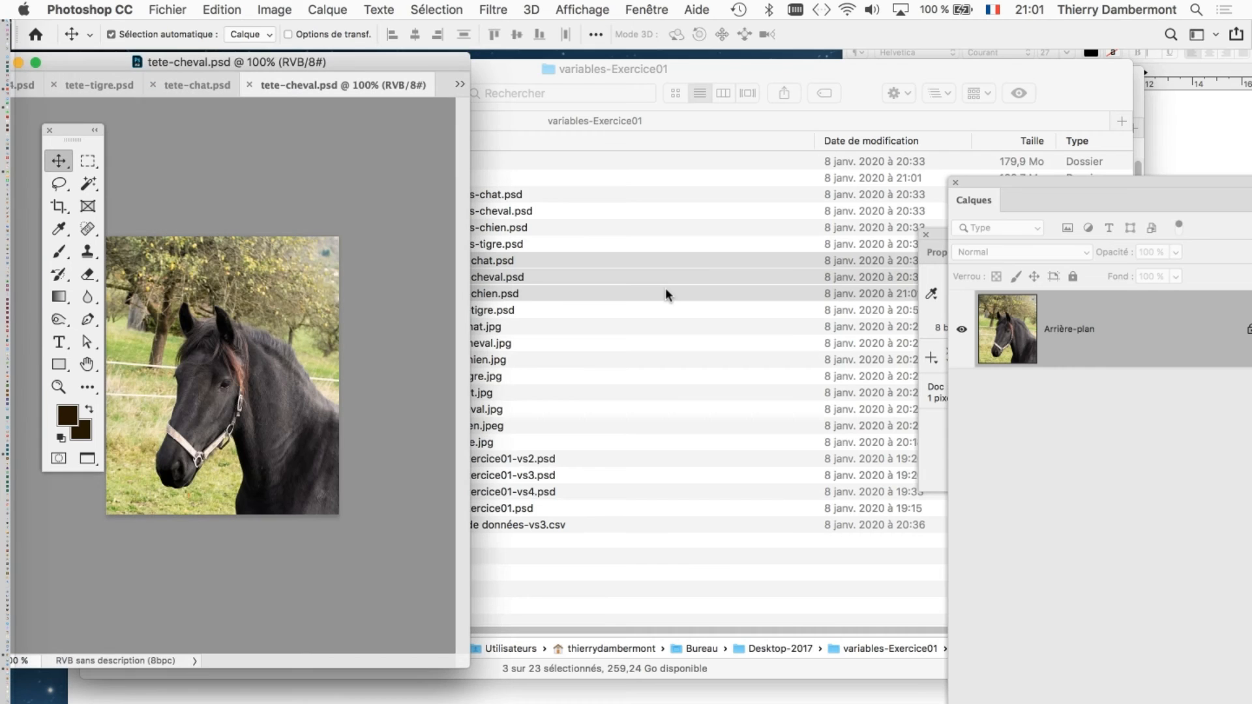
key("f")
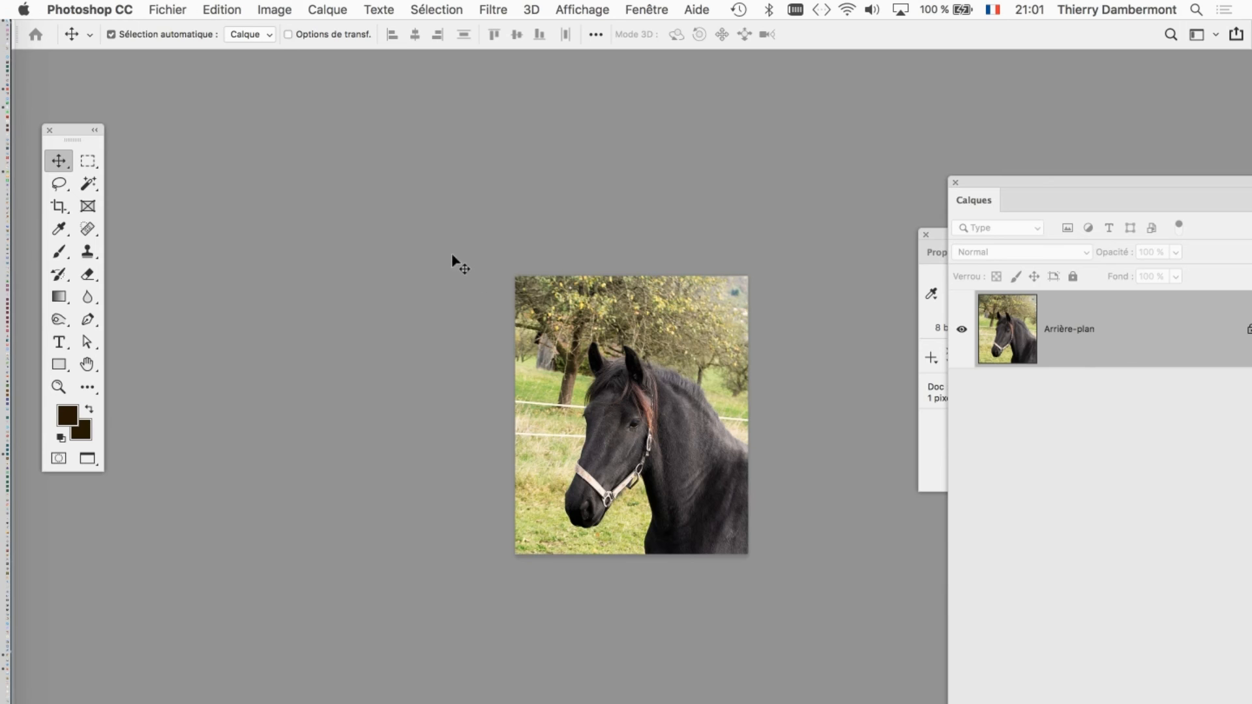
key("super+plus")
left_click_drag(461, 342, 248, 188)
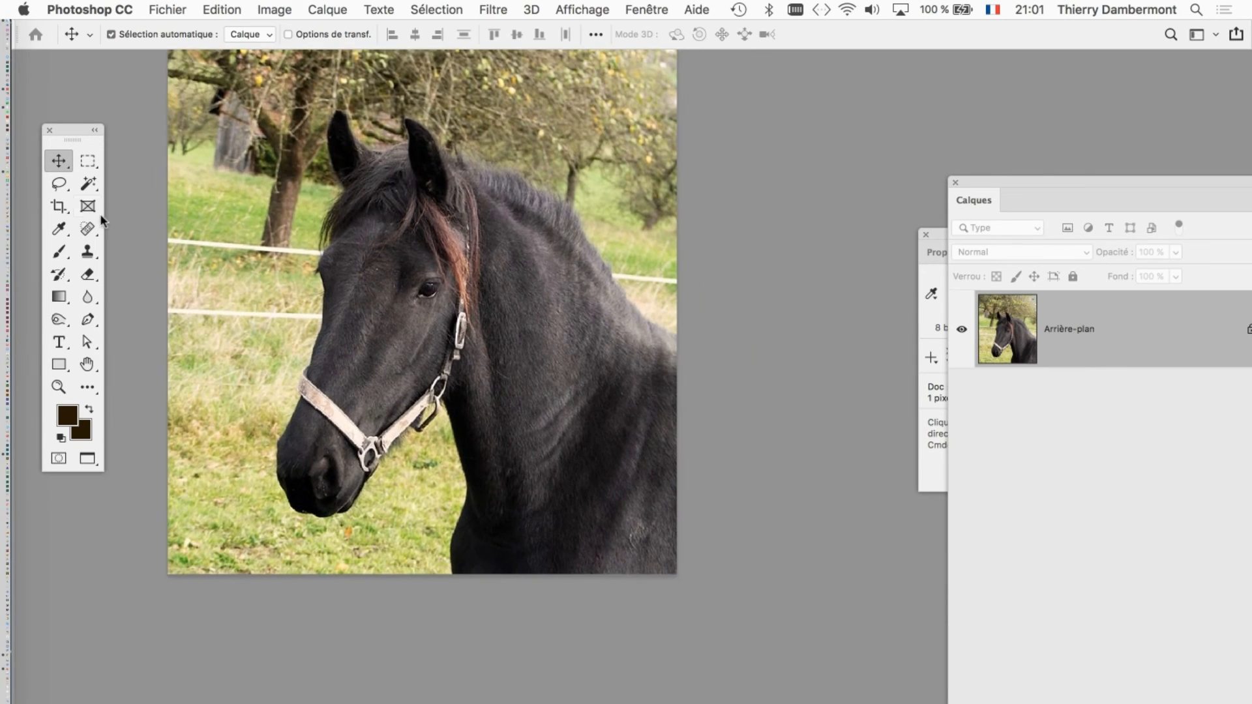
left_click(63, 207)
left_click(176, 187)
left_click_drag(171, 187, 321, 268)
left_click_drag(420, 281, 606, 314)
left_click_drag(328, 307, 267, 364)
left_click_drag(381, 323, 314, 319)
left_click(993, 33)
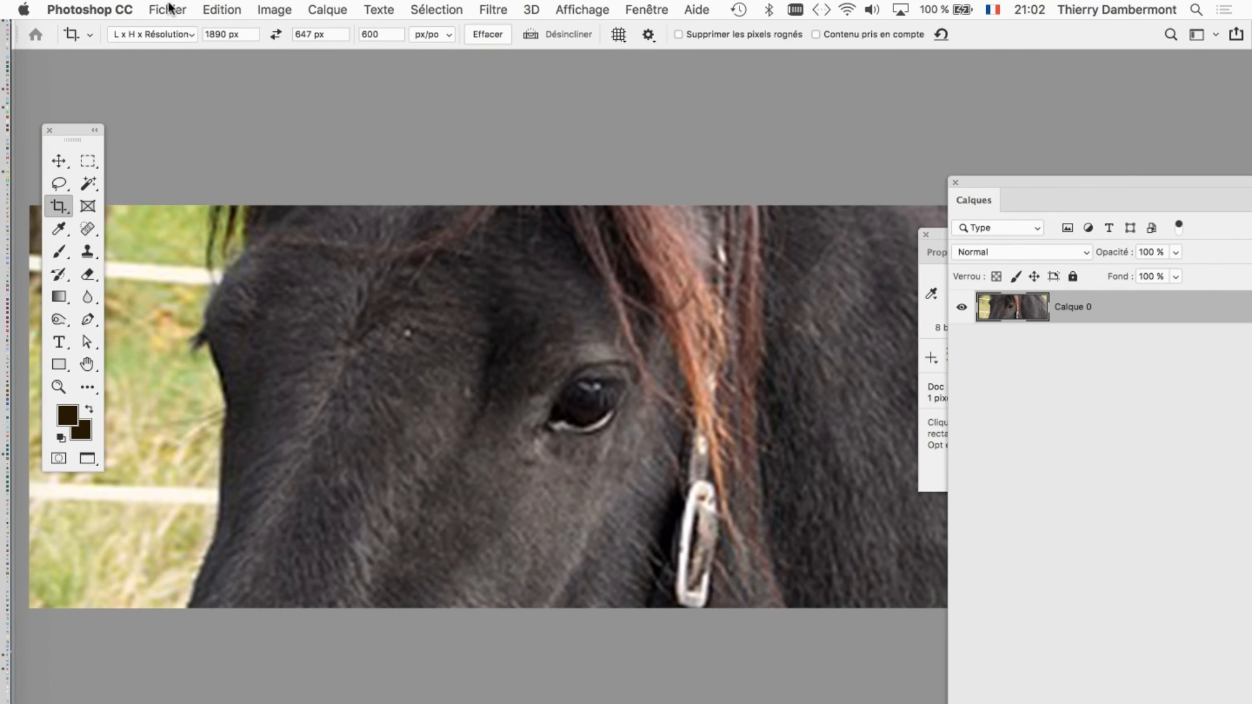
- Save the cropped horse head image with maximised compatibility and close it
left_click(168, 9)
left_click(225, 174)
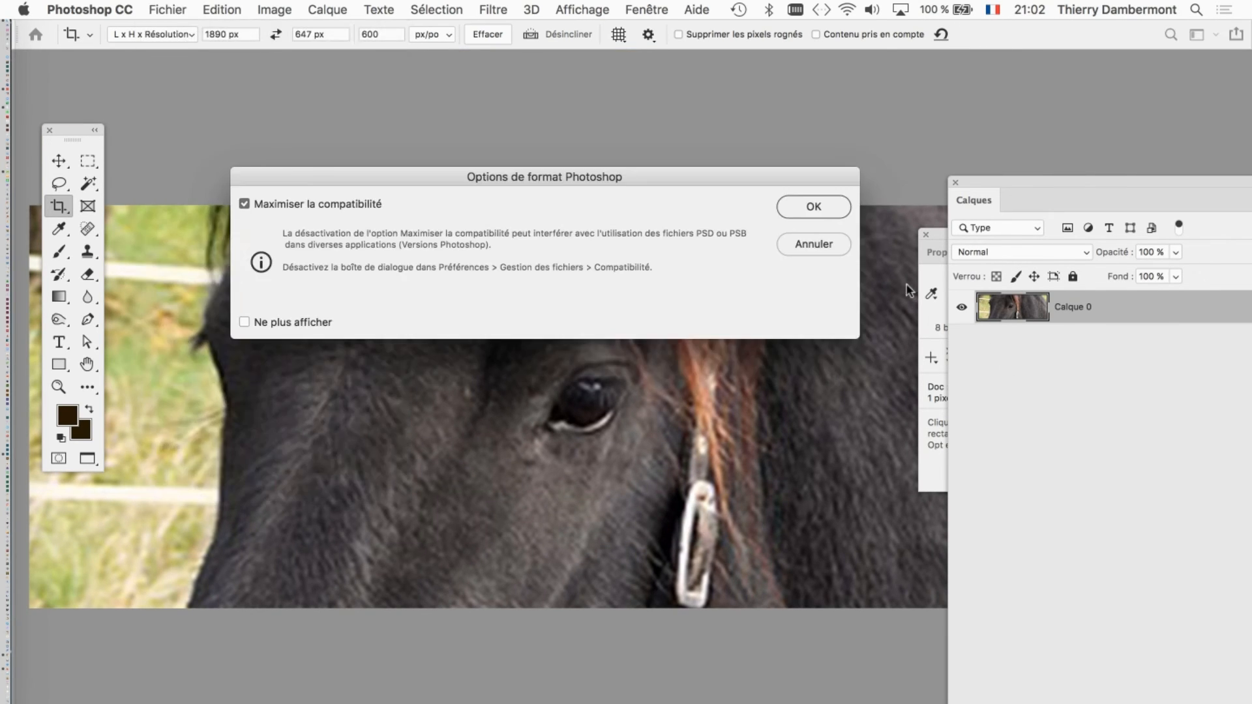
left_click(814, 206)
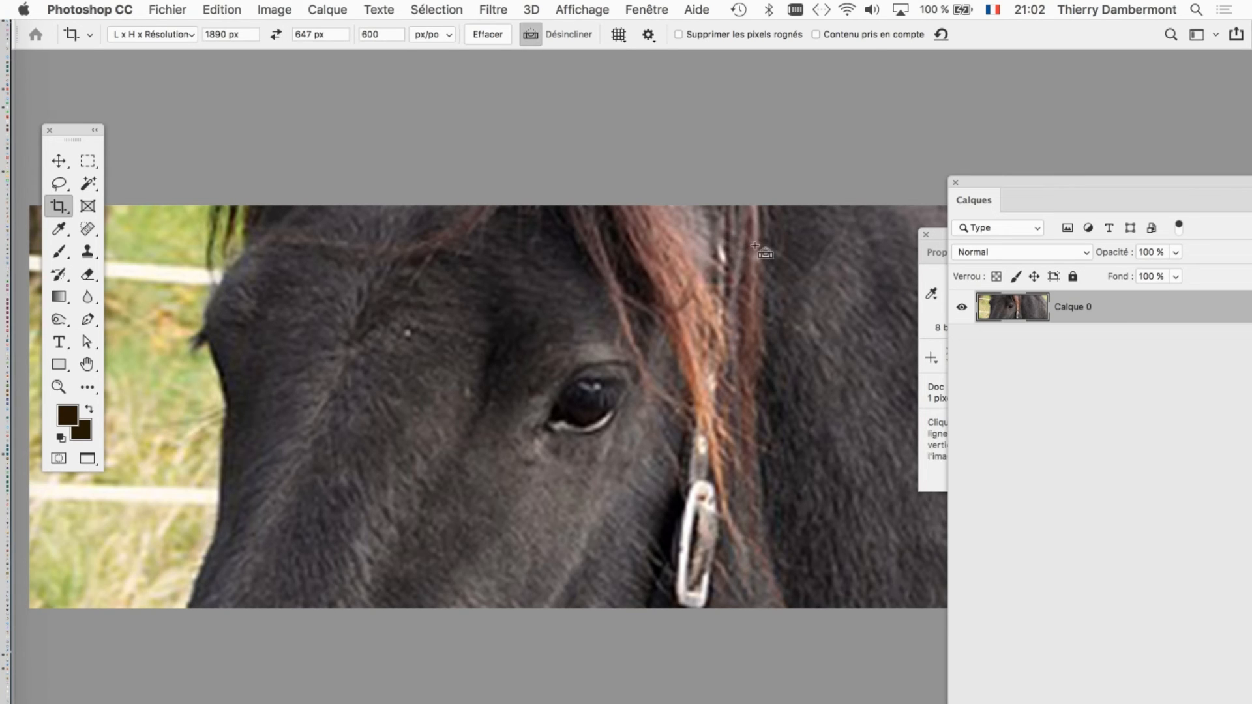
key("super+w")
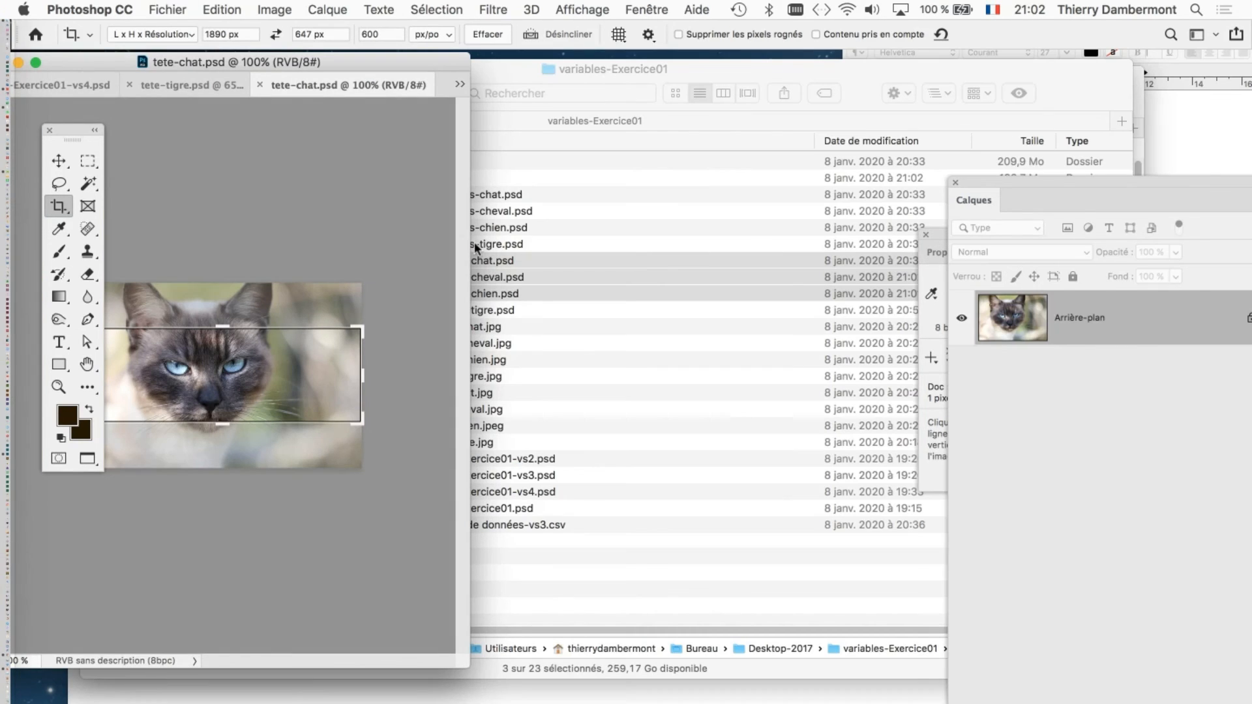
left_click(428, 482)
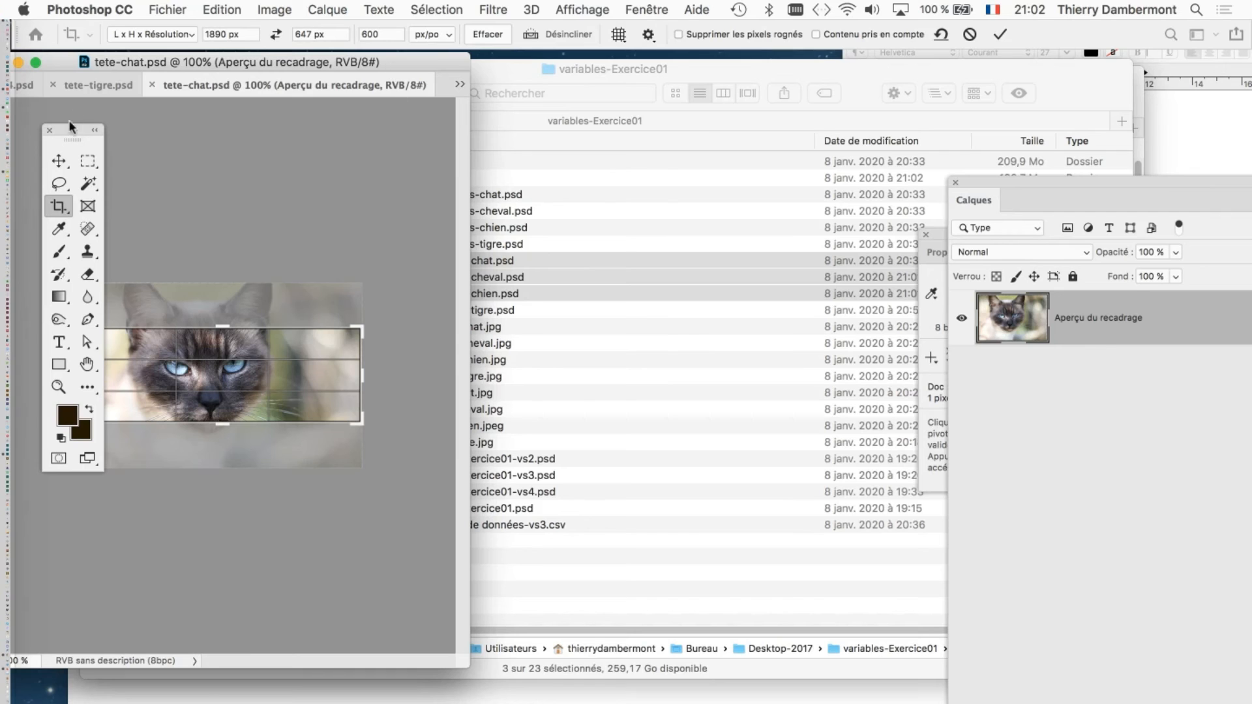
left_click(58, 161)
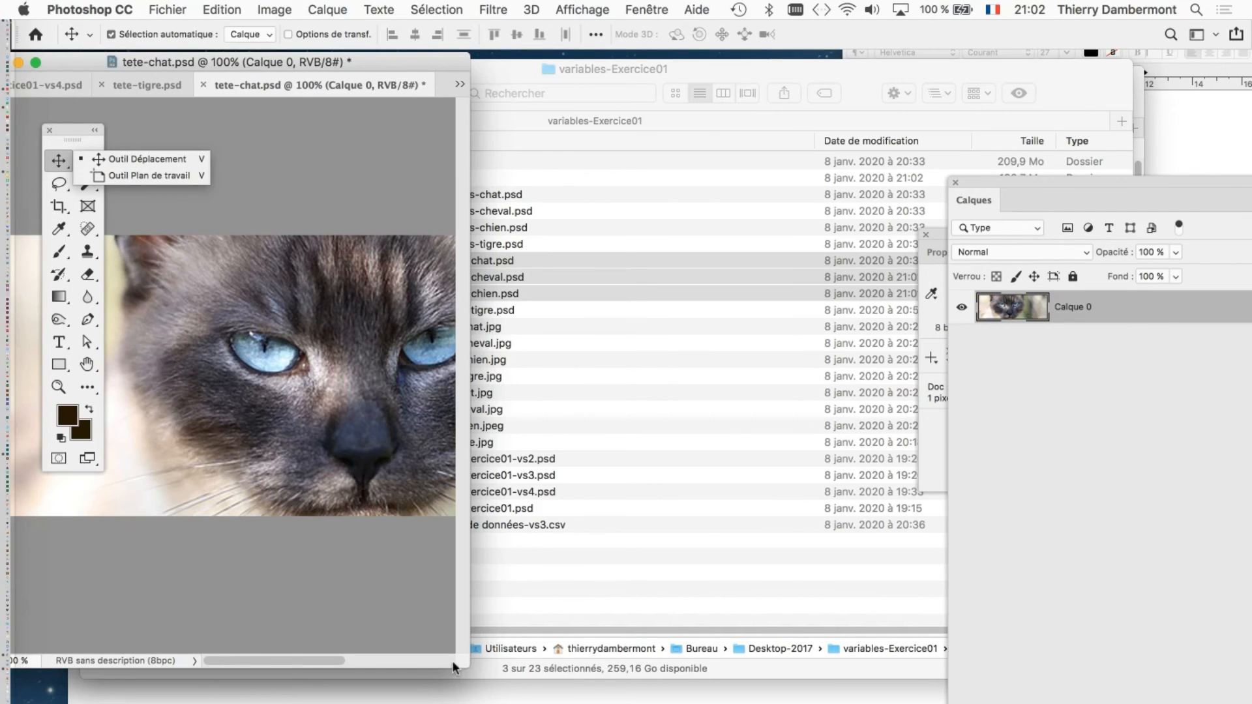
left_click(455, 669)
key("f")
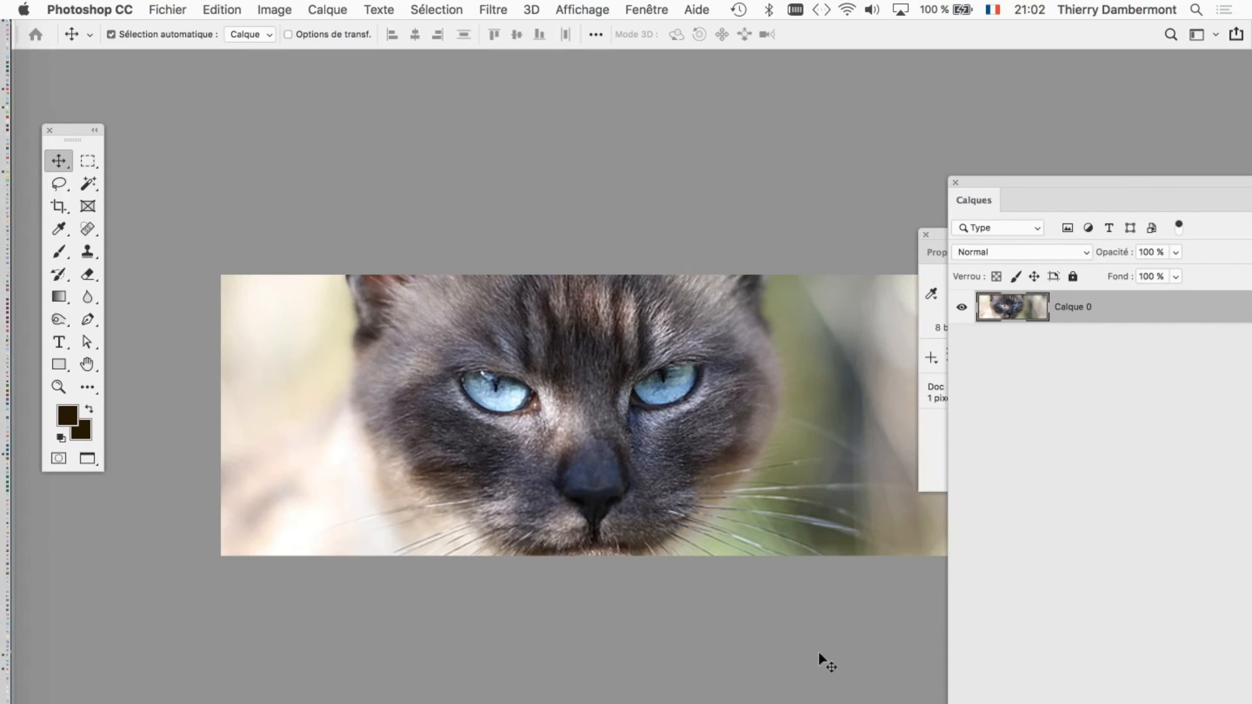
key("super+z")
- Shrink and position the 1890 × 647 px crop frame around the cat's eyes, and apply the crop
left_click(60, 206)
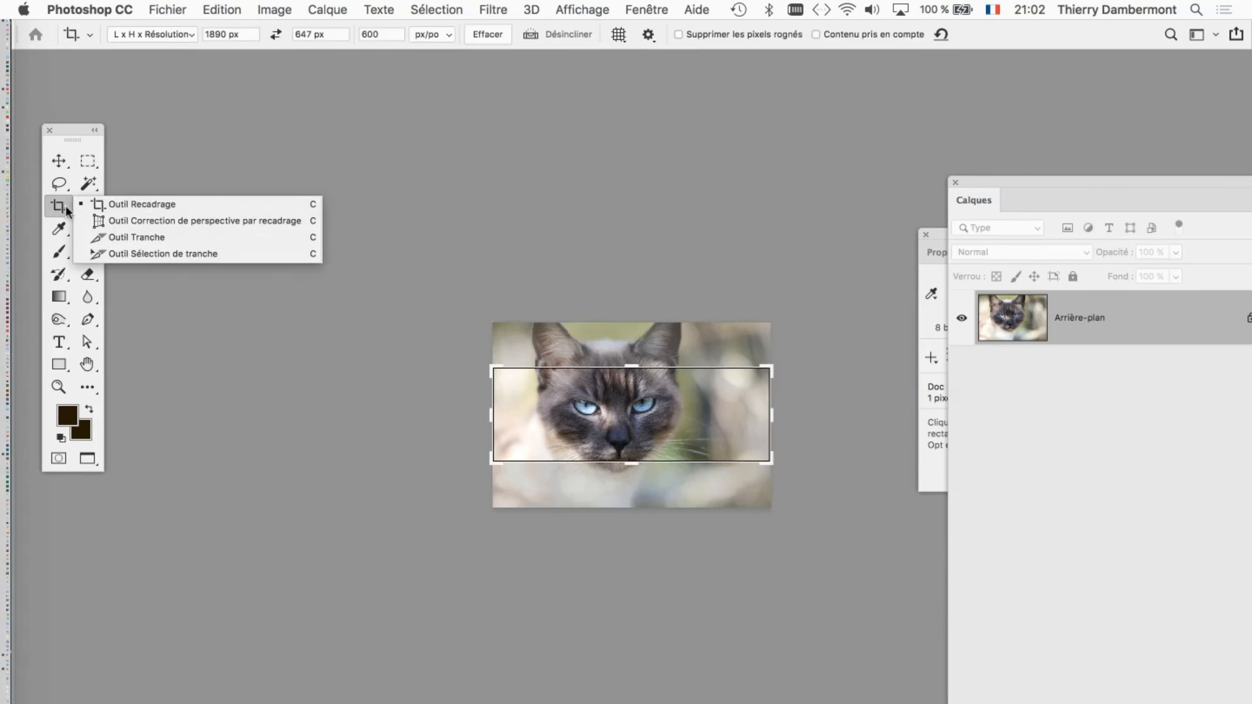
left_click(489, 364)
left_click_drag(493, 370, 509, 406)
left_click_drag(603, 421, 655, 438)
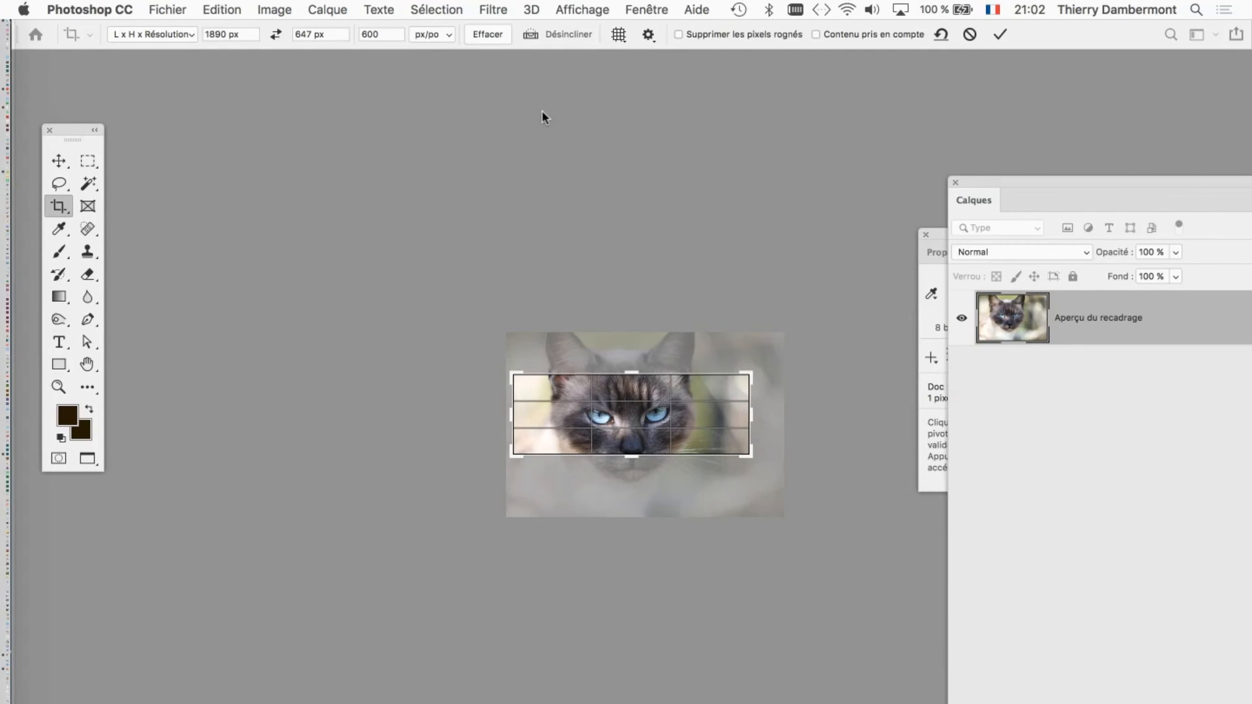
left_click(1002, 35)
- Save the cropped cat image as tete-chat.psd in the PSD folder in Photoshop format, replacing the existing file
left_click(169, 8)
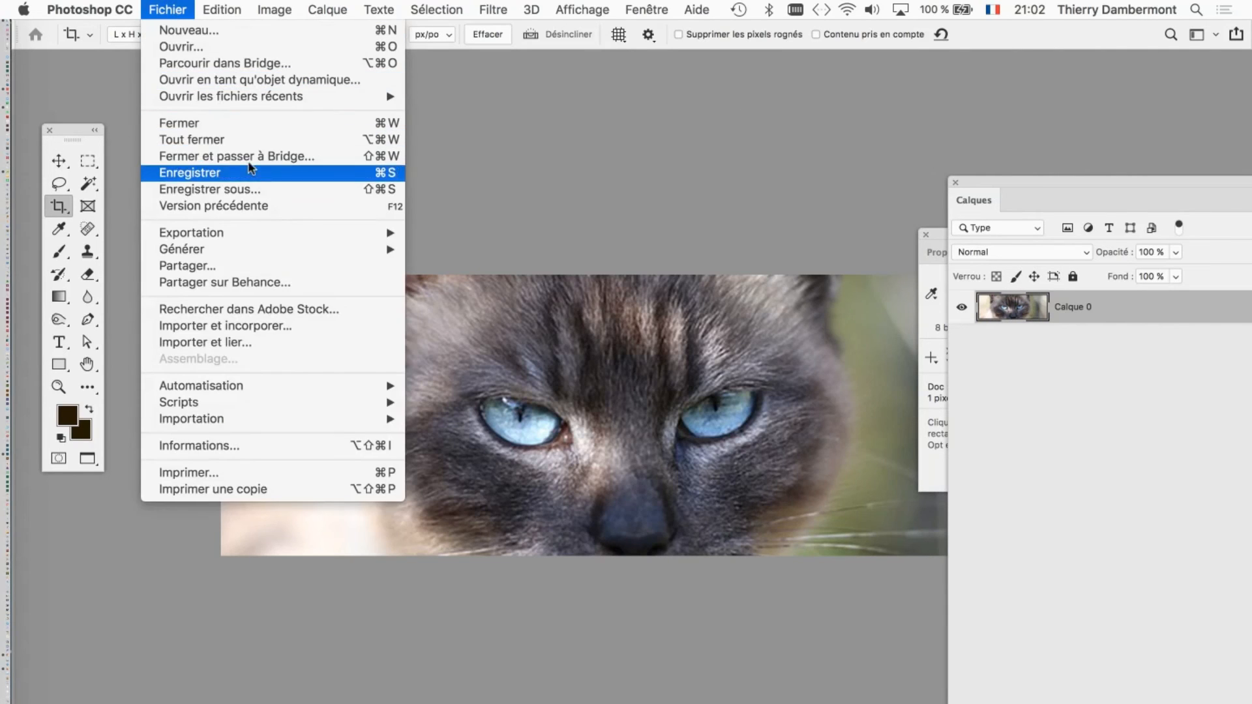
left_click(215, 188)
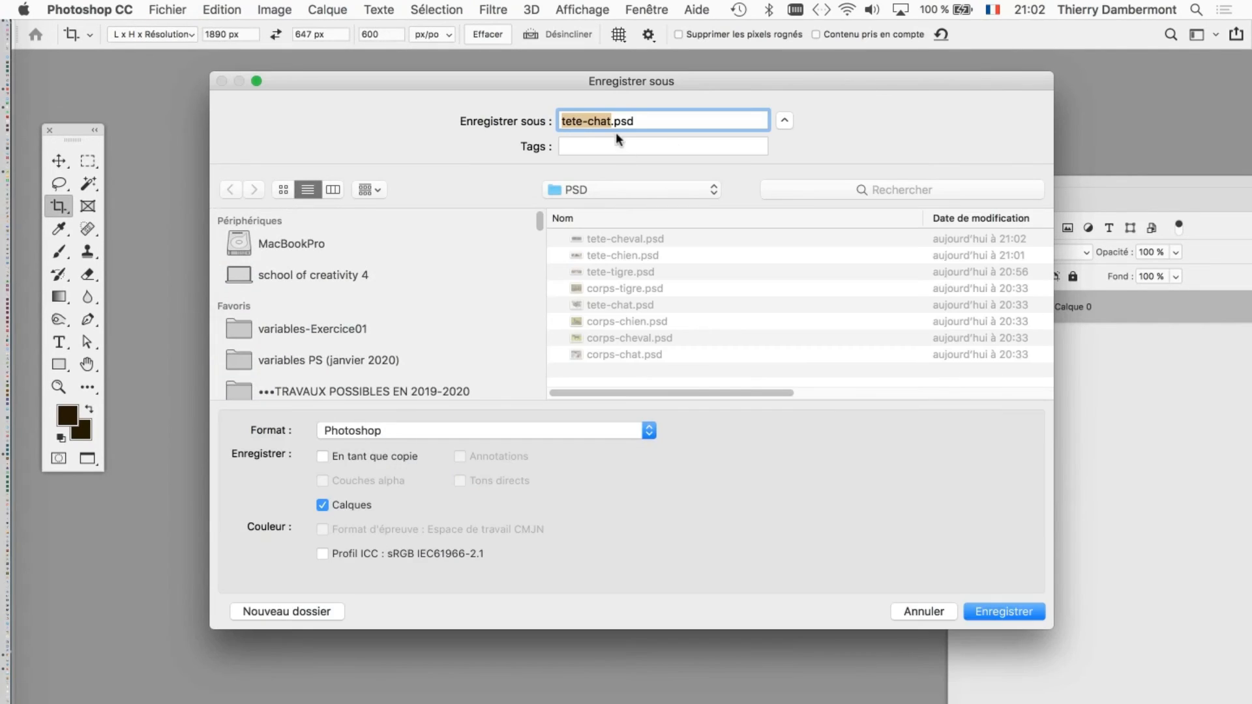
left_click(1007, 612)
left_click(736, 196)
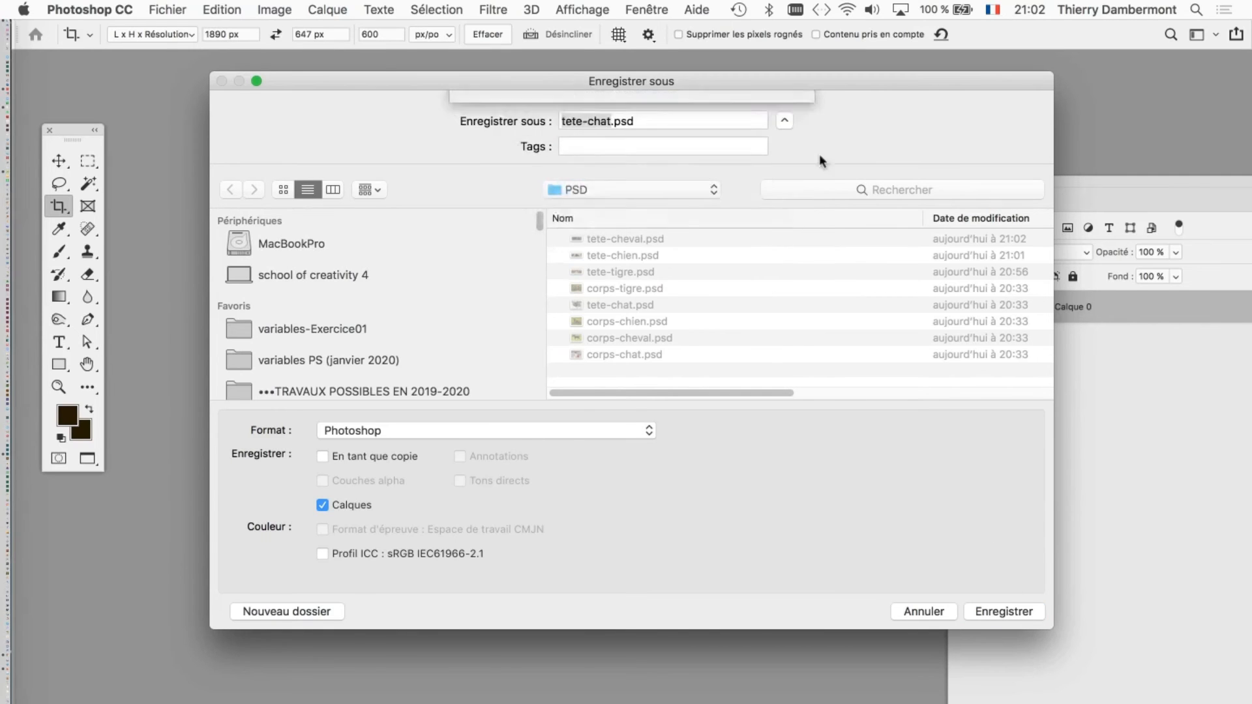
left_click(835, 209)
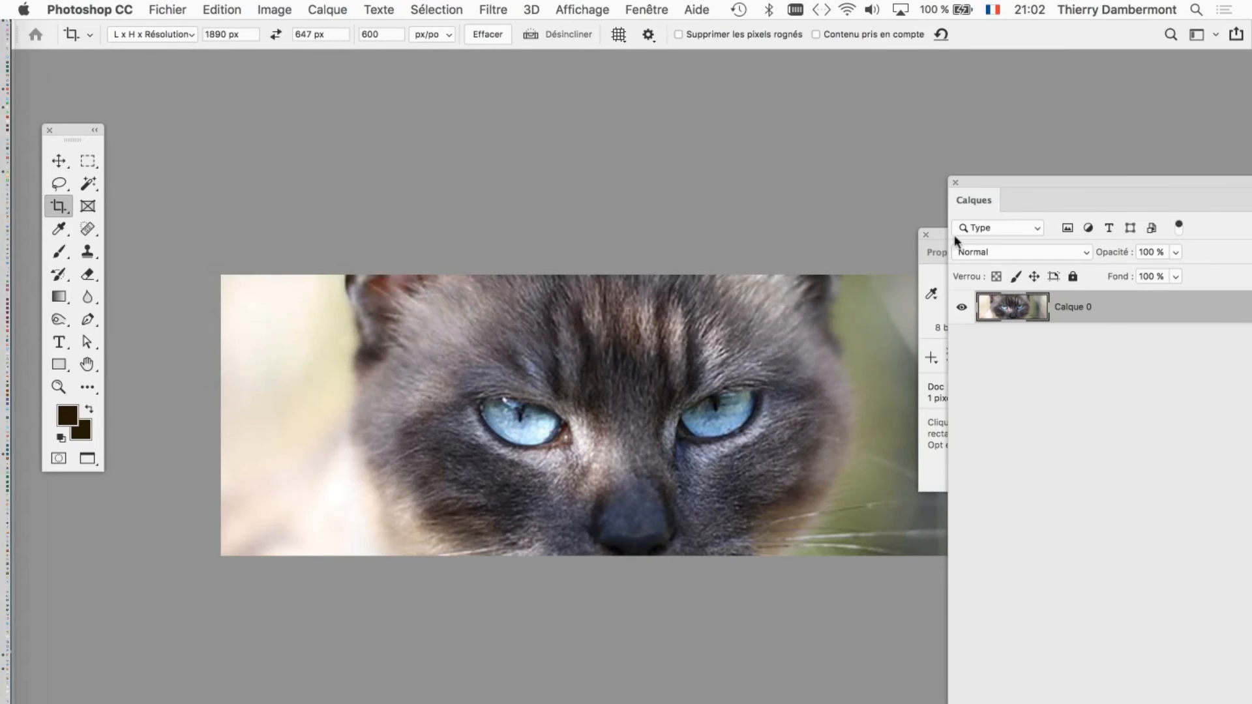
- Switch to TextEdit and check the body image width and height in the image zone dimensions note
key("super+Tab")
left_click(594, 425)
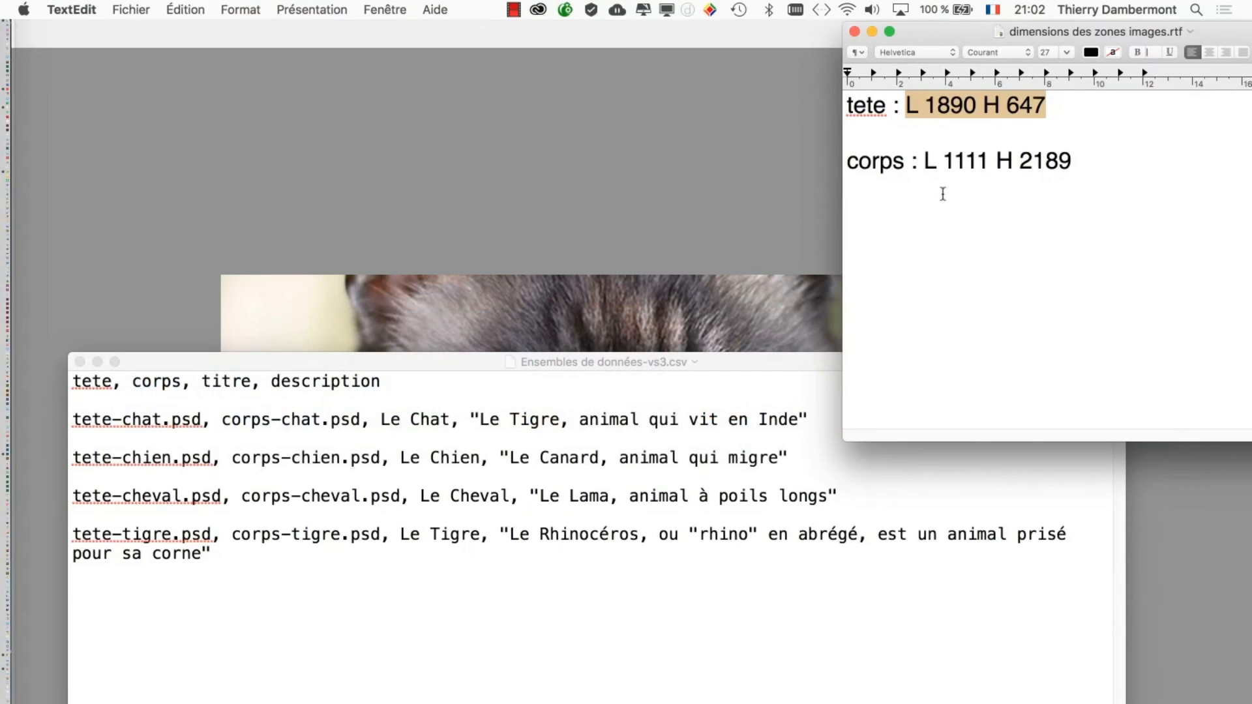
left_click(1036, 175)
left_click_drag(1059, 171, 931, 171)
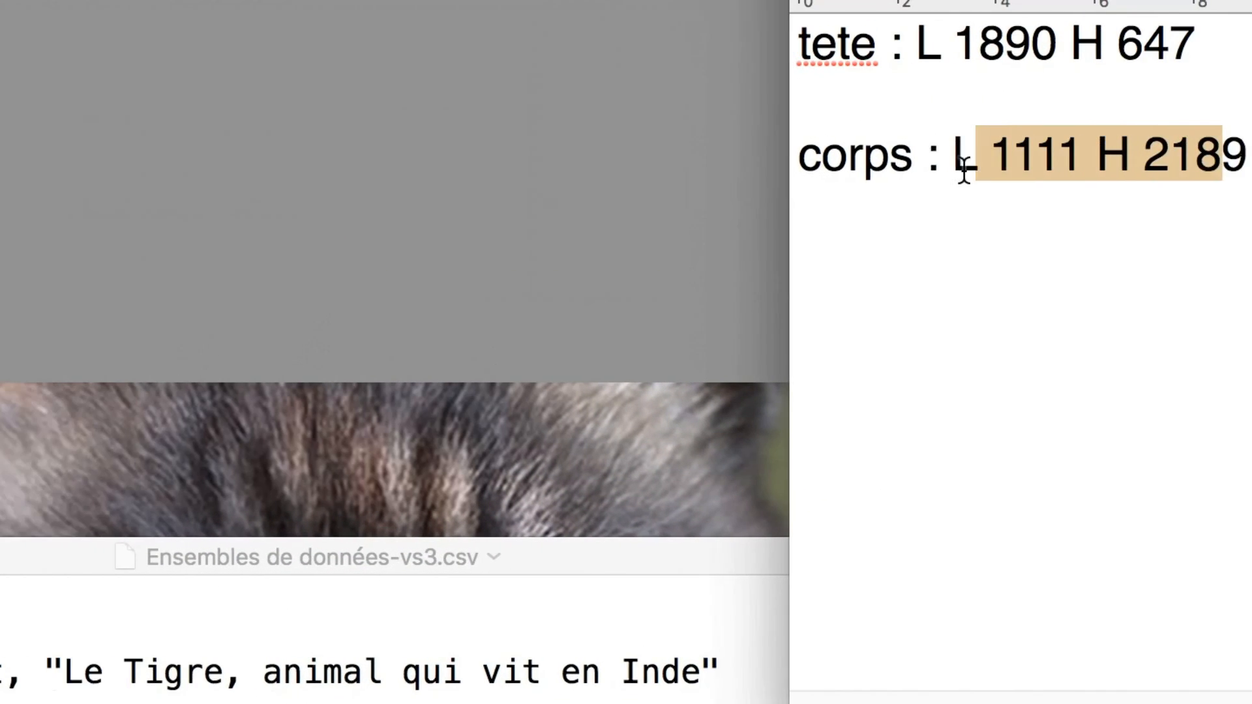
left_click(1207, 183)
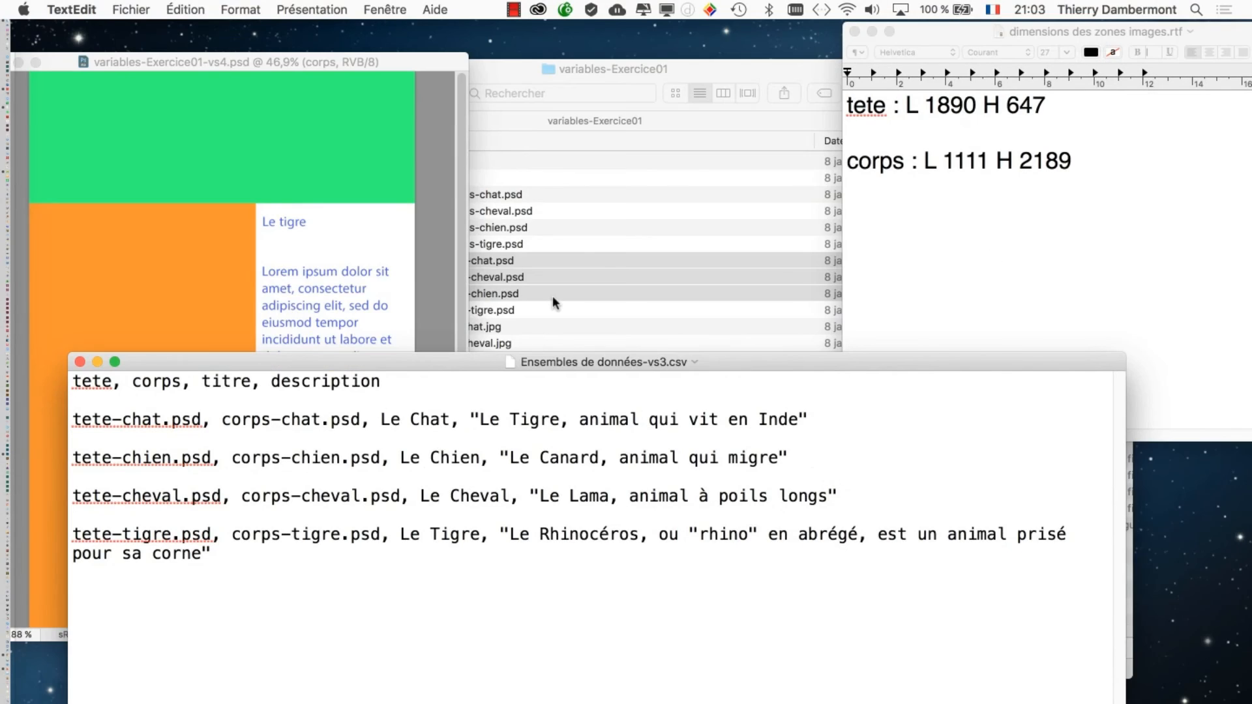
- Switch to Finder and open the four body images, corps-chat.psd through corps-tigre.psd, in Photoshop
left_click(553, 301)
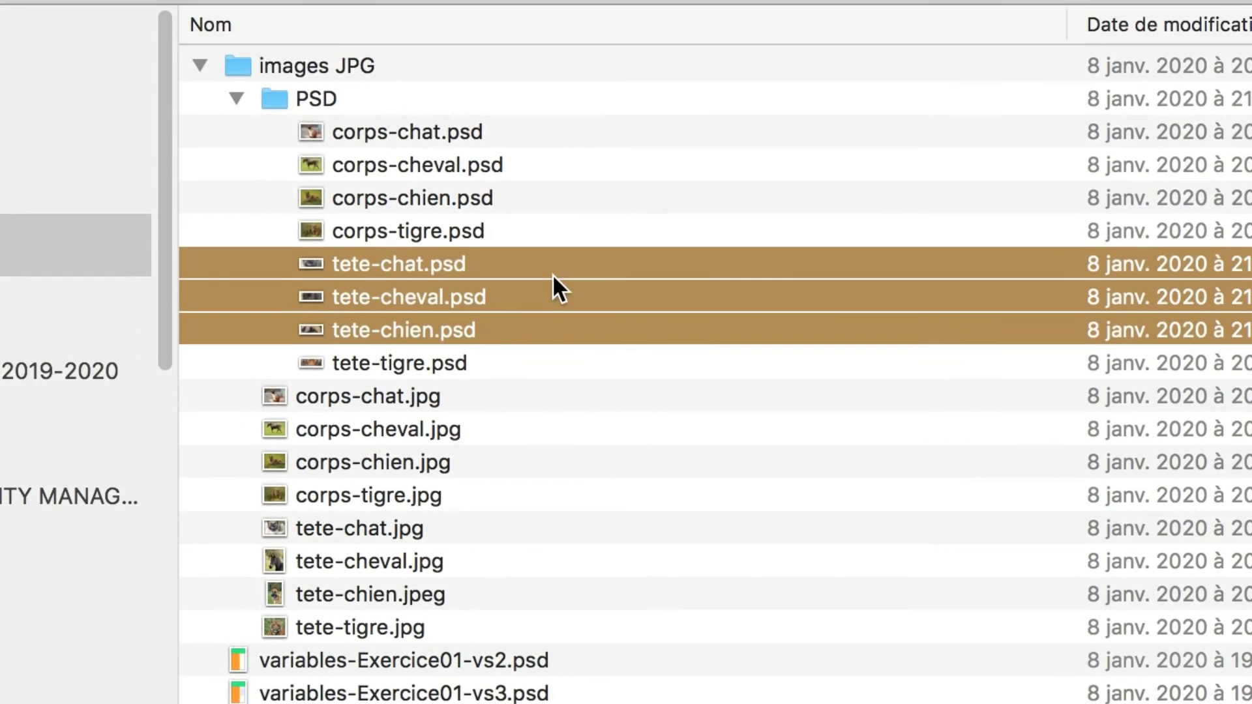
left_click(554, 248)
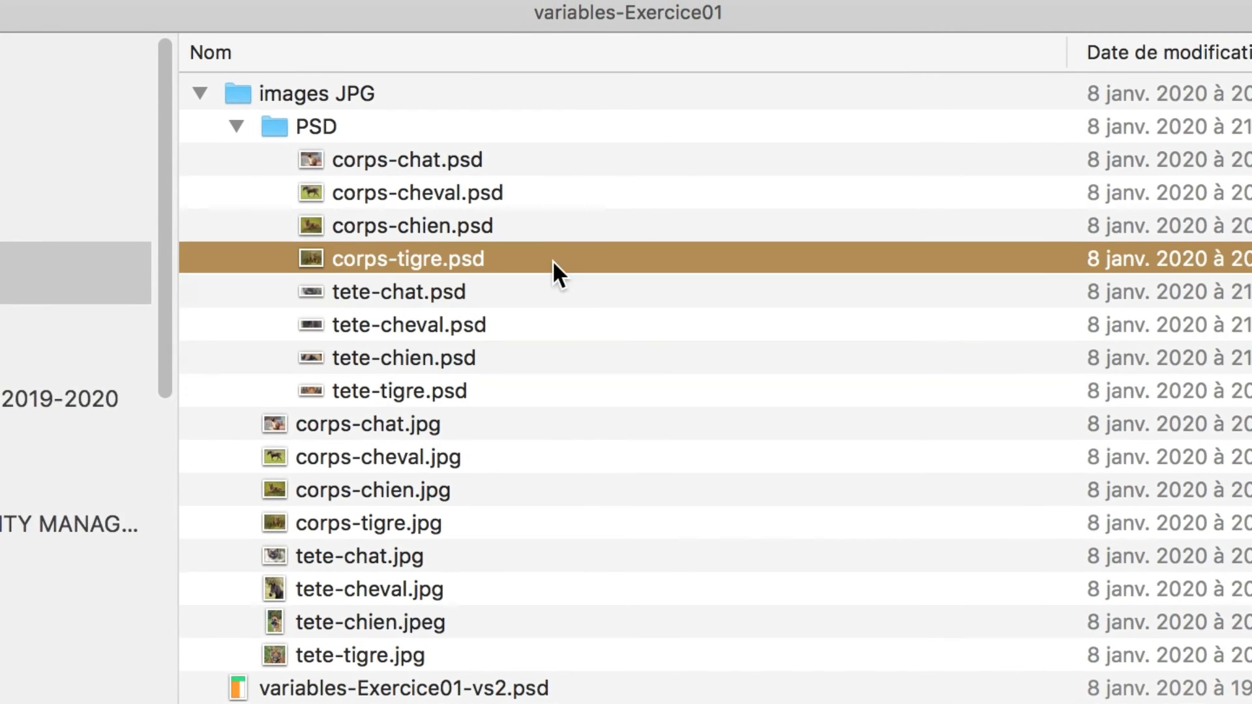
left_click(513, 160, "shift")
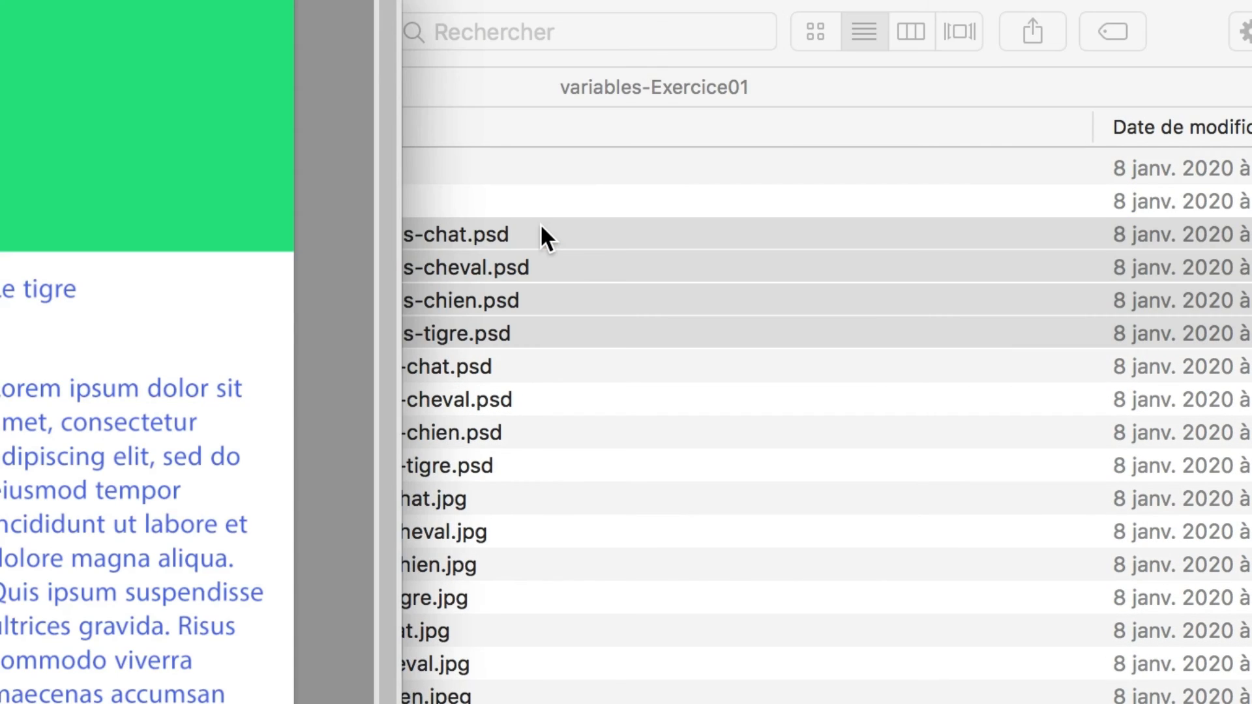
double_click(541, 227)
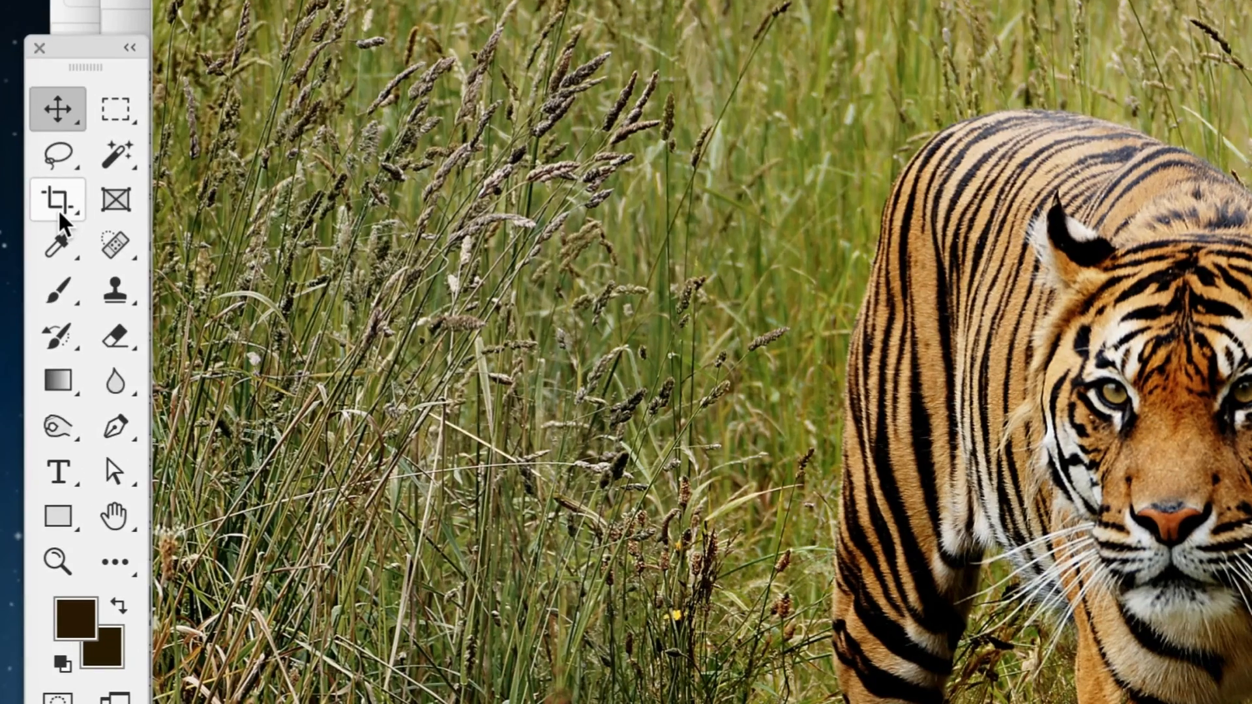
- Set the Crop tool's width to 1111 px for the tiger body image, checking the body dimensions in the TextEdit note
left_click(57, 209)
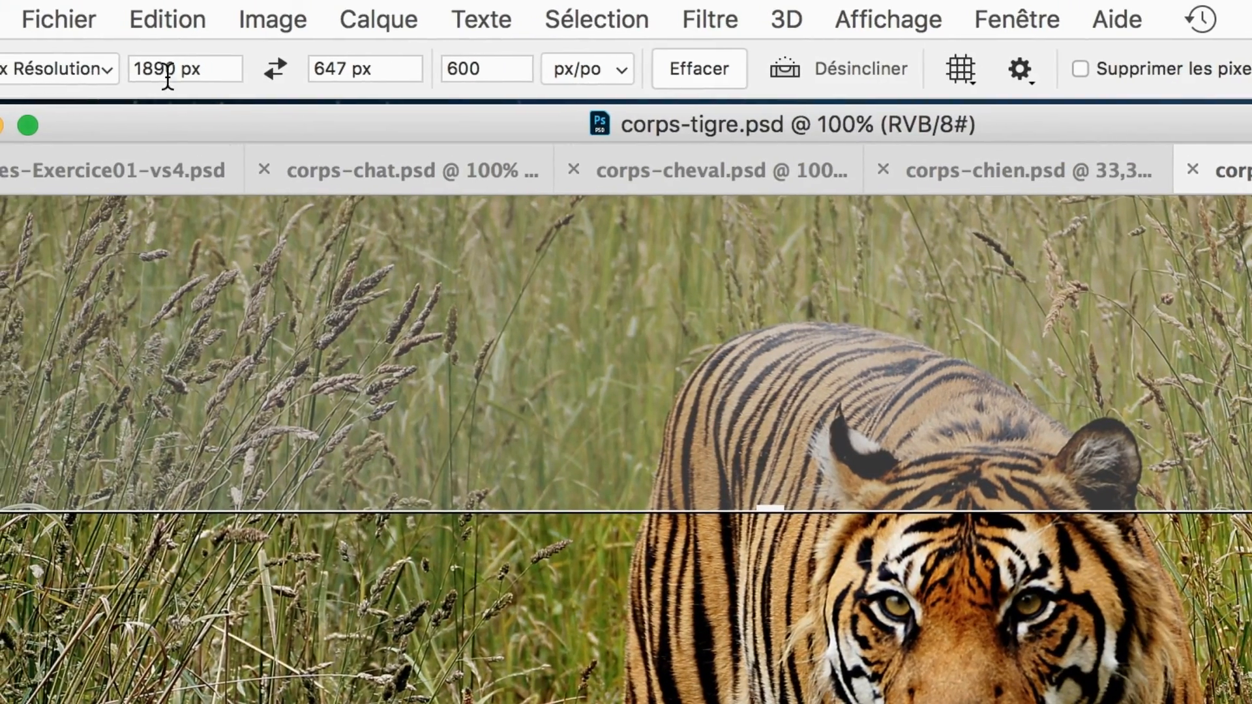
left_click(170, 72)
left_click_drag(169, 71, 111, 69)
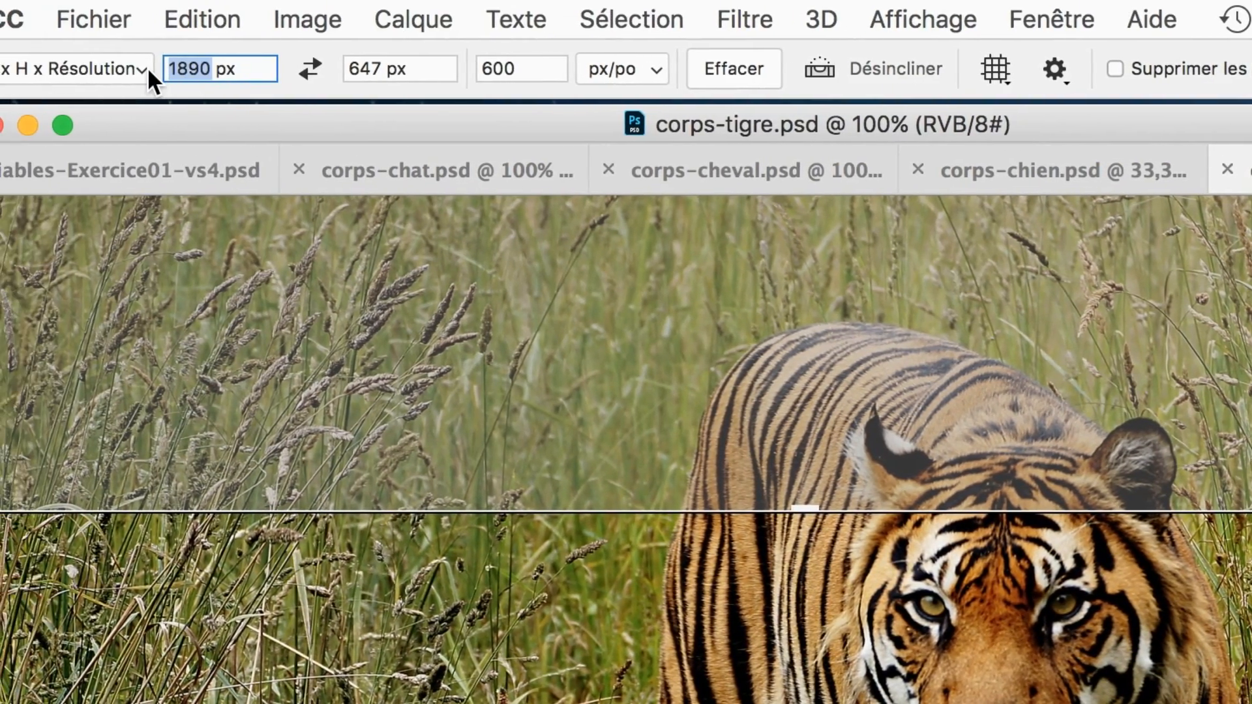
key("super+Tab")
key("super+Tab")
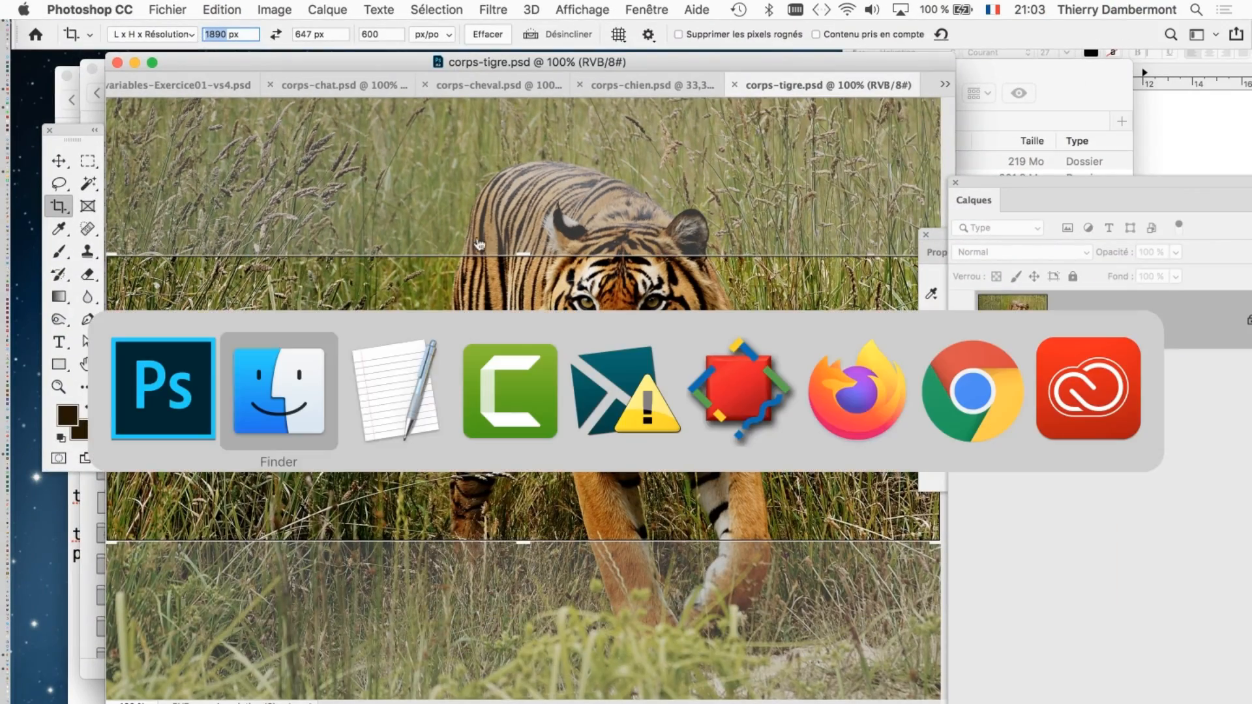
left_click(1080, 179)
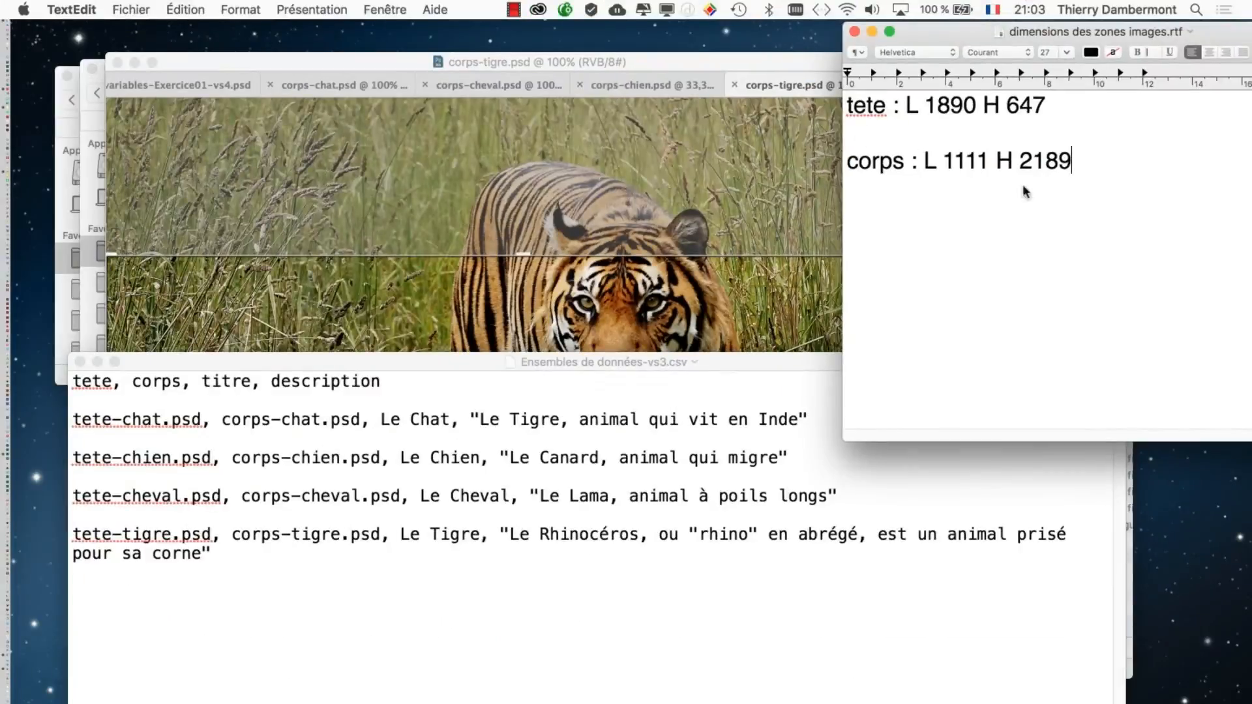
left_click(311, 60)
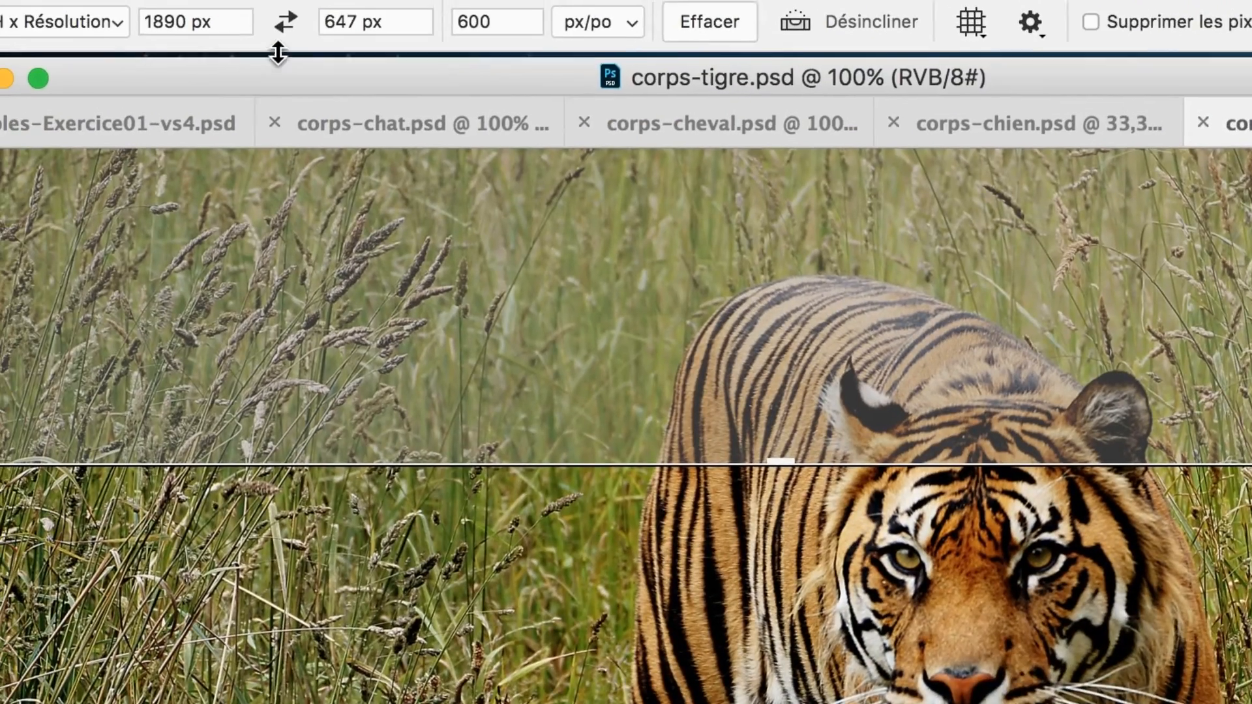
left_click(221, 35)
left_click(245, 42)
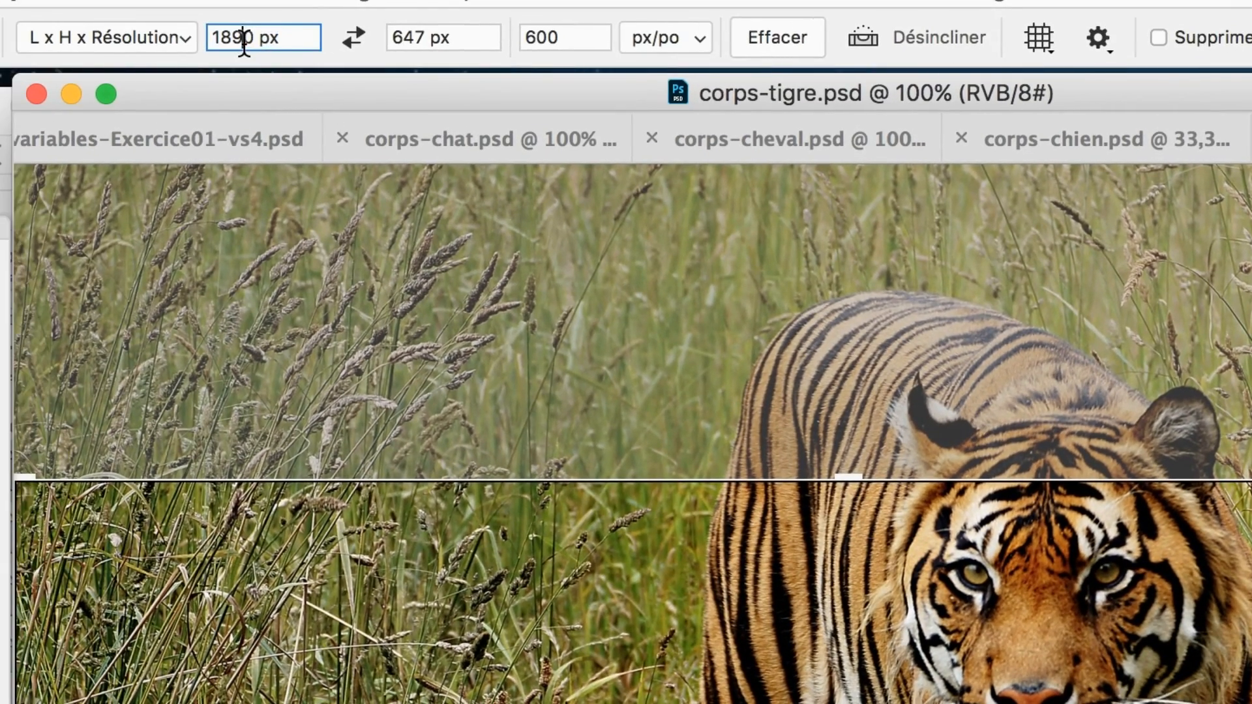
left_click_drag(254, 39, 203, 38)
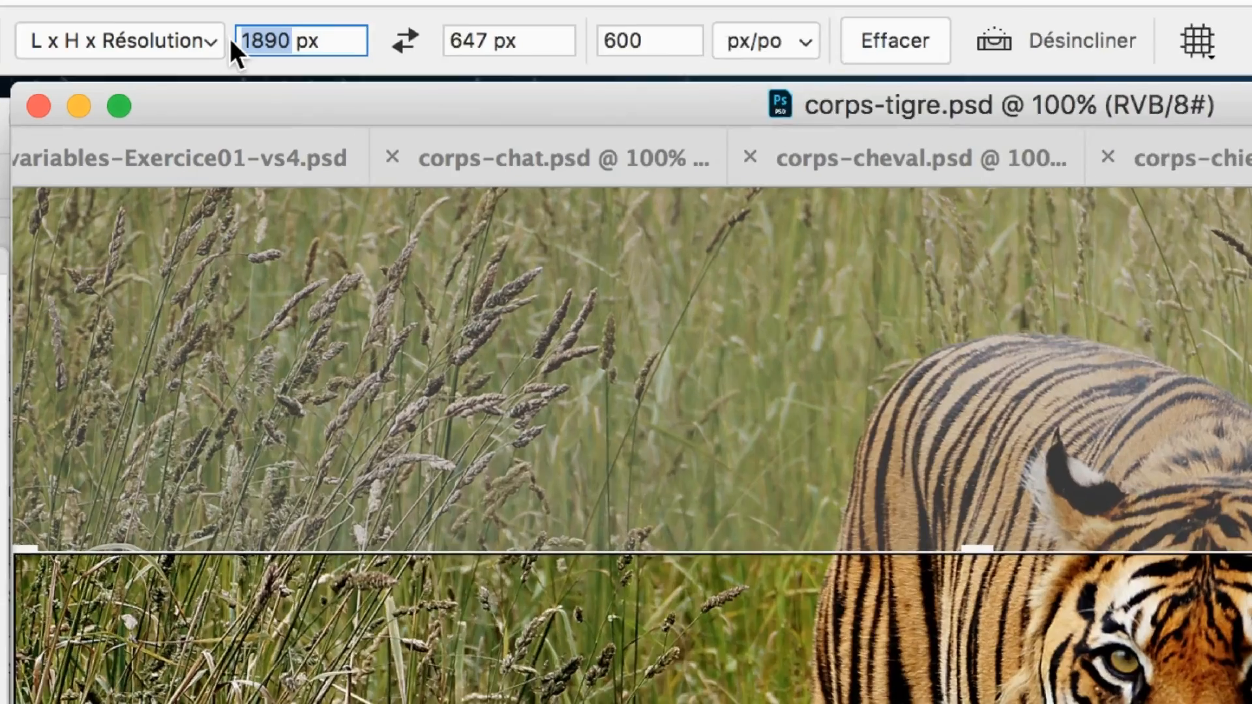
type("1111")
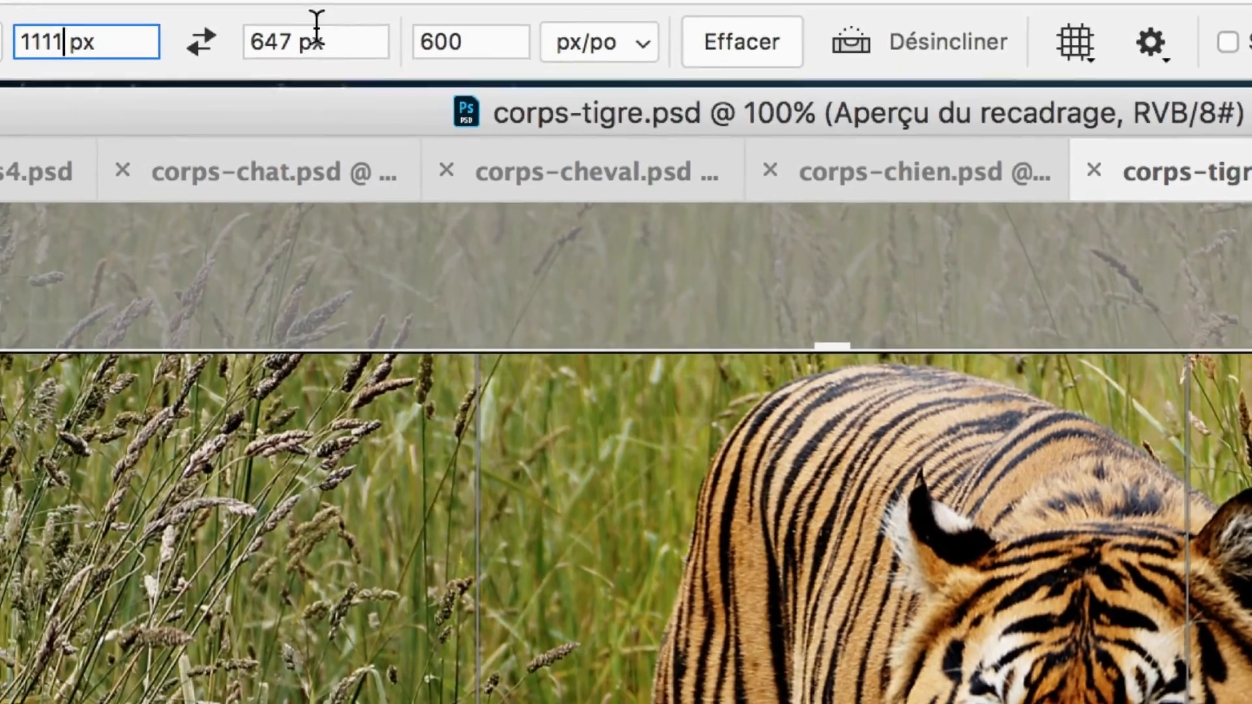
left_click(513, 38)
left_click(514, 38)
double_click(311, 30)
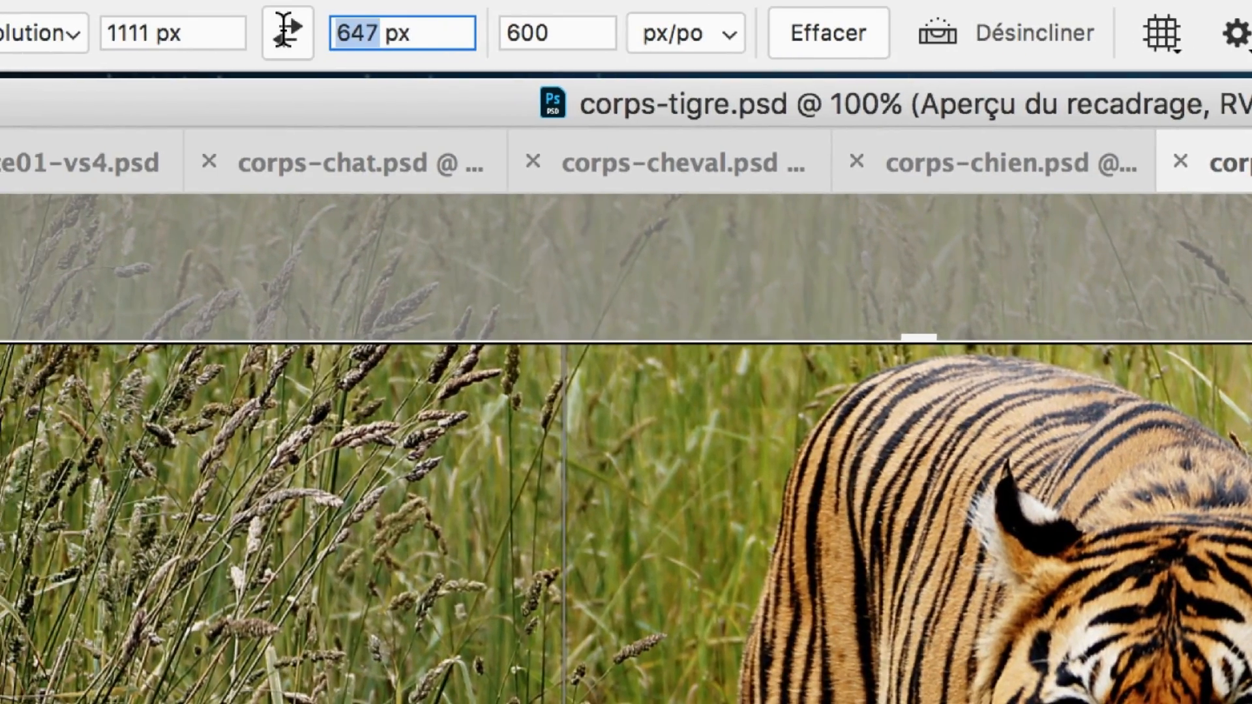
type("2189")
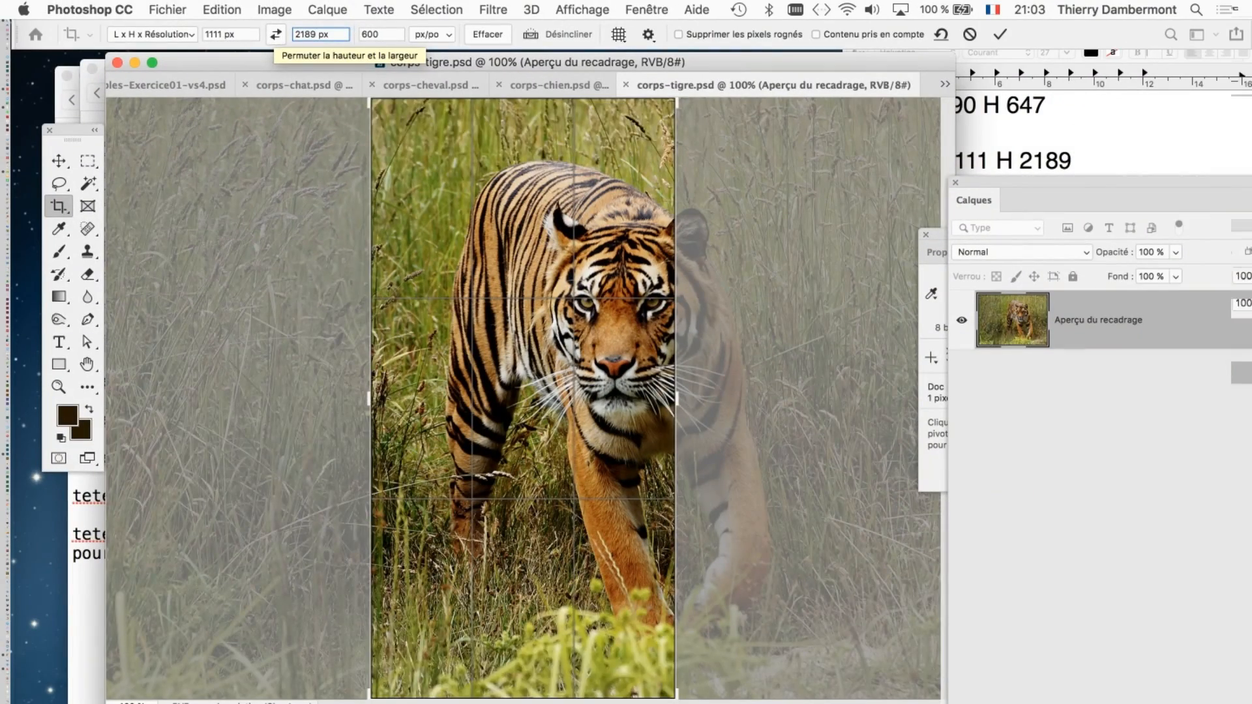
key("Escape")
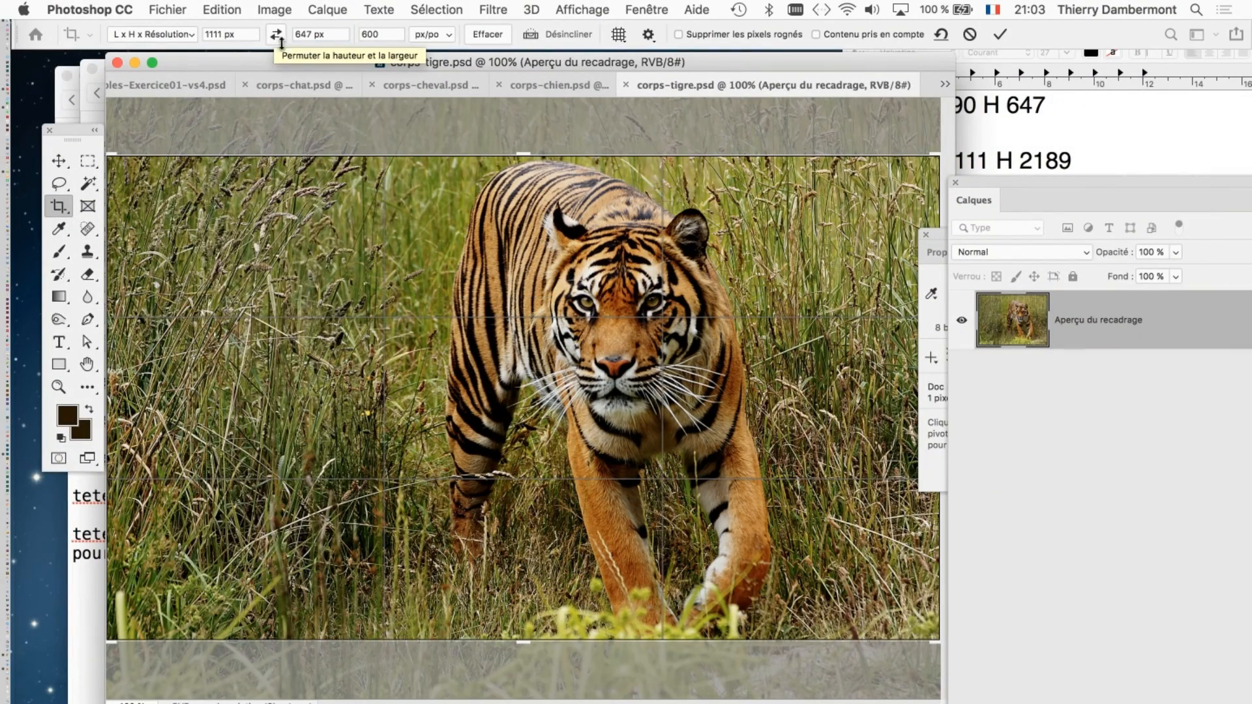
- Set the crop height to 2189 px and crop the tiger body image around the tiger's head, chest and front legs
left_click(299, 36)
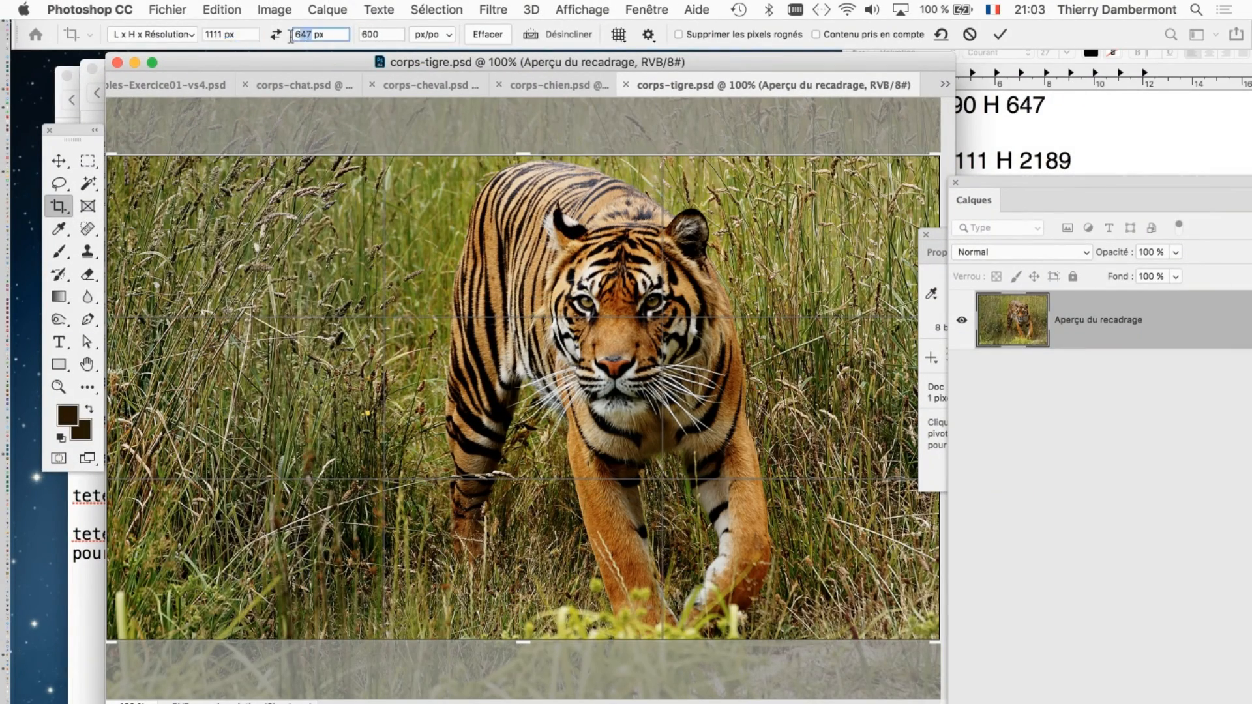
left_click(276, 35)
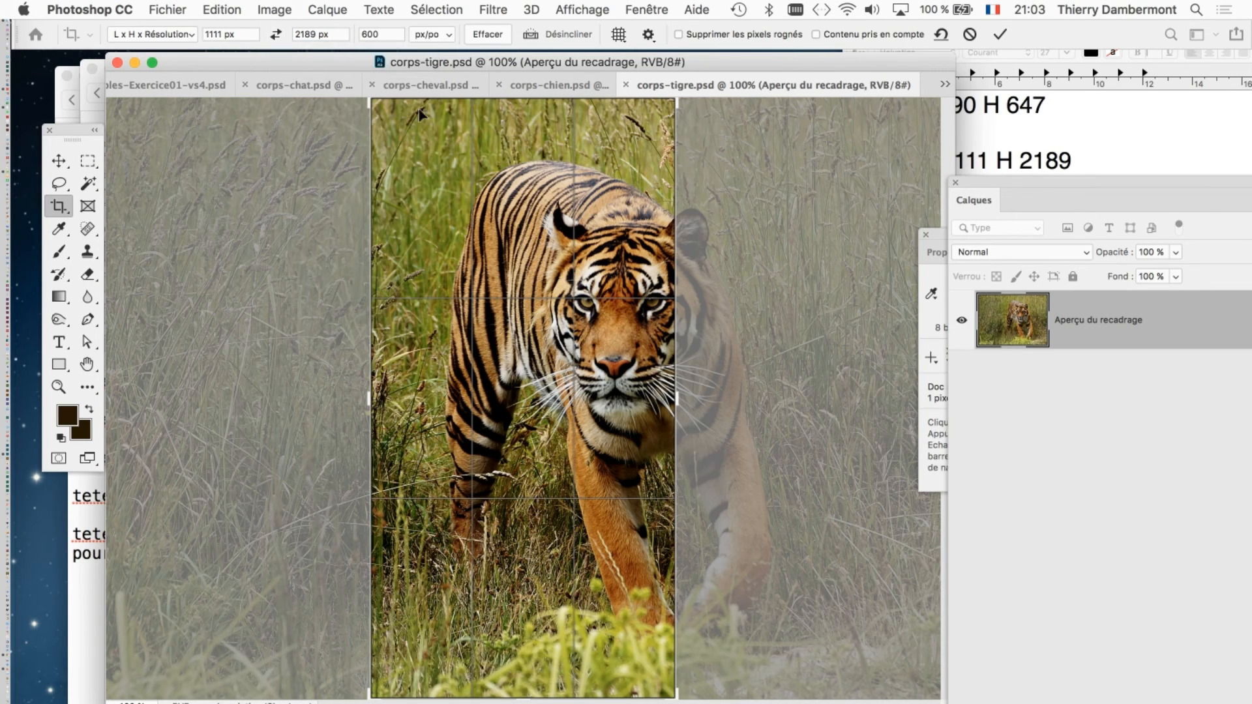
scroll(446, 255, "down", 3)
mouse_move(401, 161)
left_mouse_down()
mouse_move(438, 178)
mouse_move(410, 153)
left_mouse_up()
left_click_drag(471, 223, 386, 223)
mouse_move(494, 311)
left_mouse_down()
mouse_move(512, 309)
mouse_move(498, 320)
left_mouse_up()
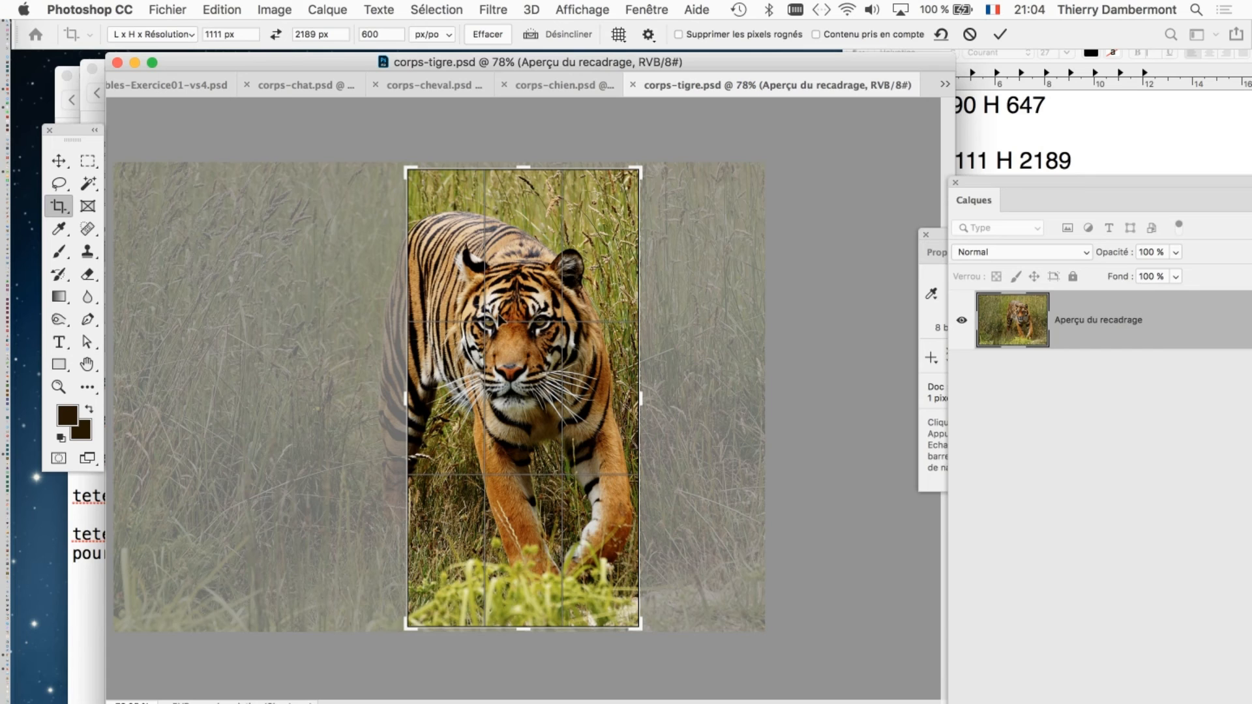
left_click(1000, 34)
scroll(689, 378, "down", 1)
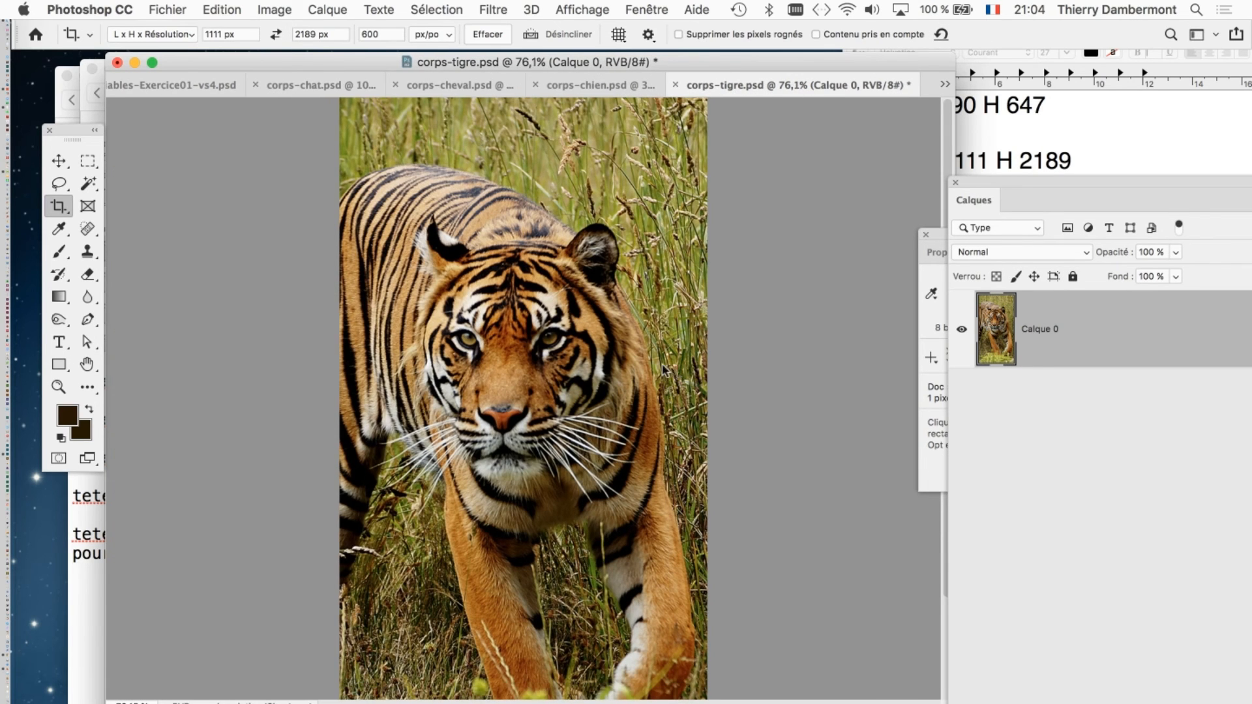
- Switch to the full-screen view and reposition the tiger layer within the cropped frame using the Move tool
key("f")
scroll(425, 358, "down", 2)
left_click(59, 163)
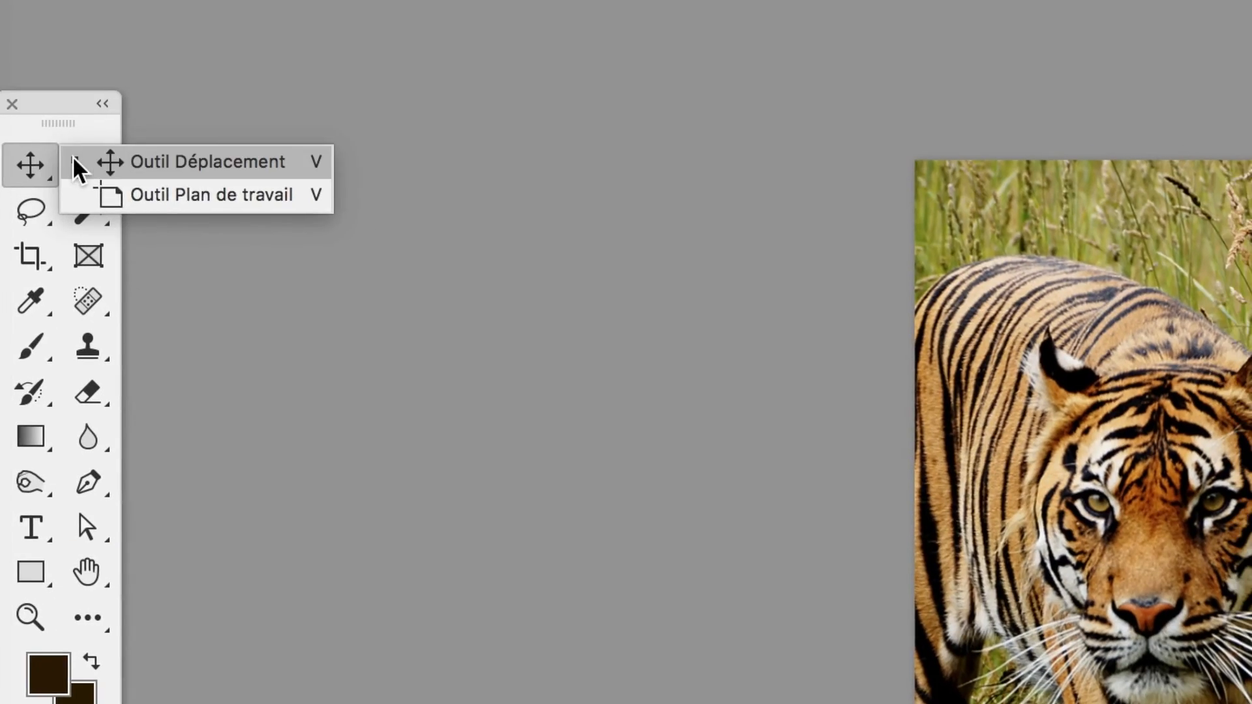
left_click(81, 160)
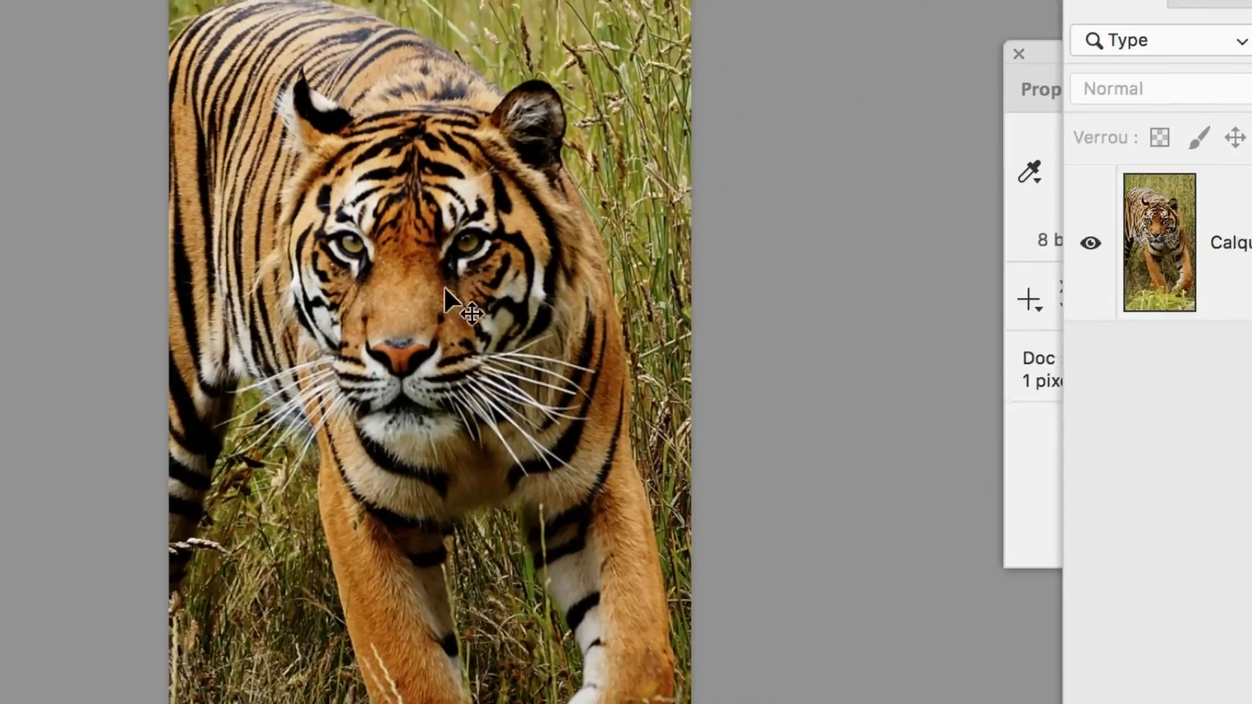
left_click_drag(444, 287, 470, 279)
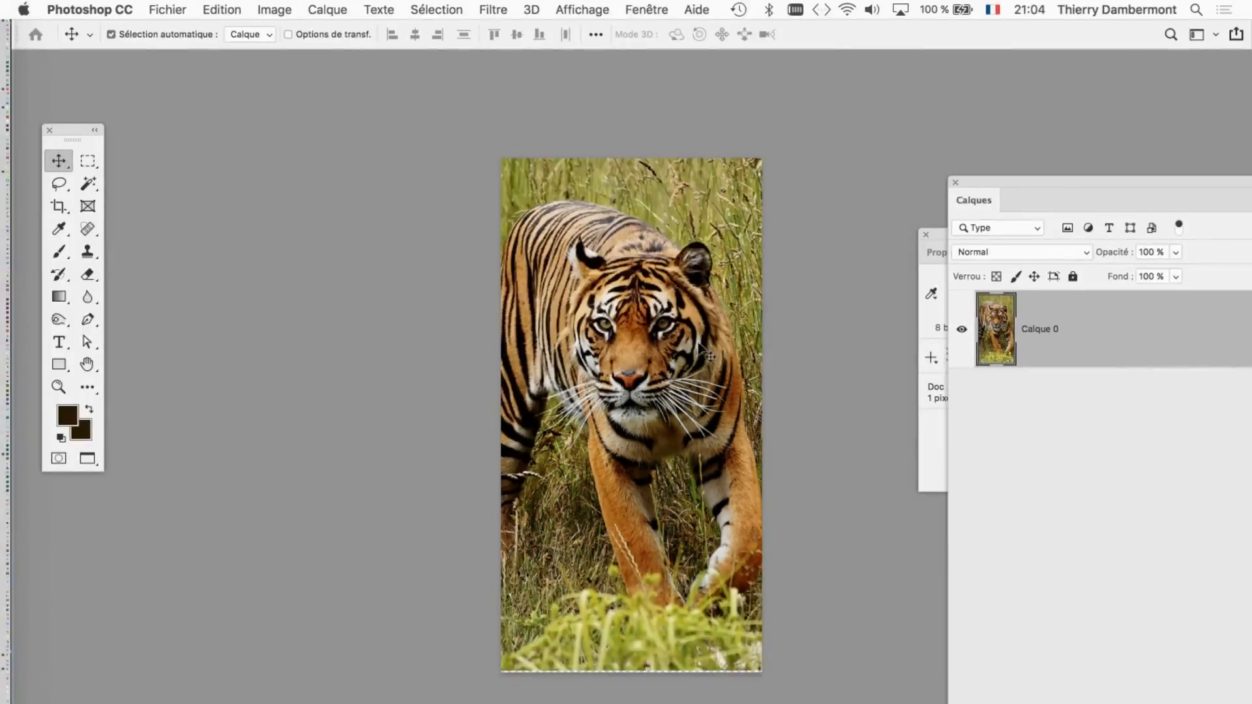
left_click_drag(551, 287, 544, 325)
mouse_move(693, 369)
left_mouse_down()
mouse_move(663, 358)
mouse_move(679, 360)
left_mouse_up()
- Save corps-tigre.psd with maximised compatibility and close it
key("super+s")
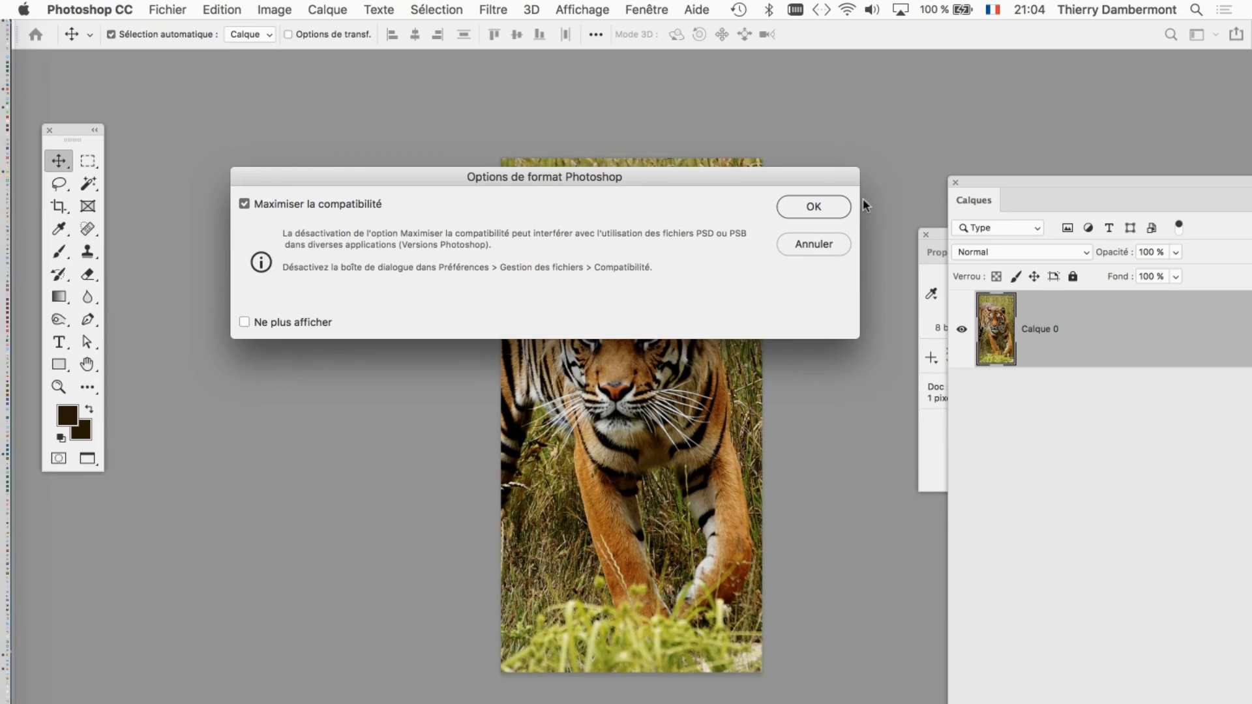
left_click(841, 207)
key("super+w")
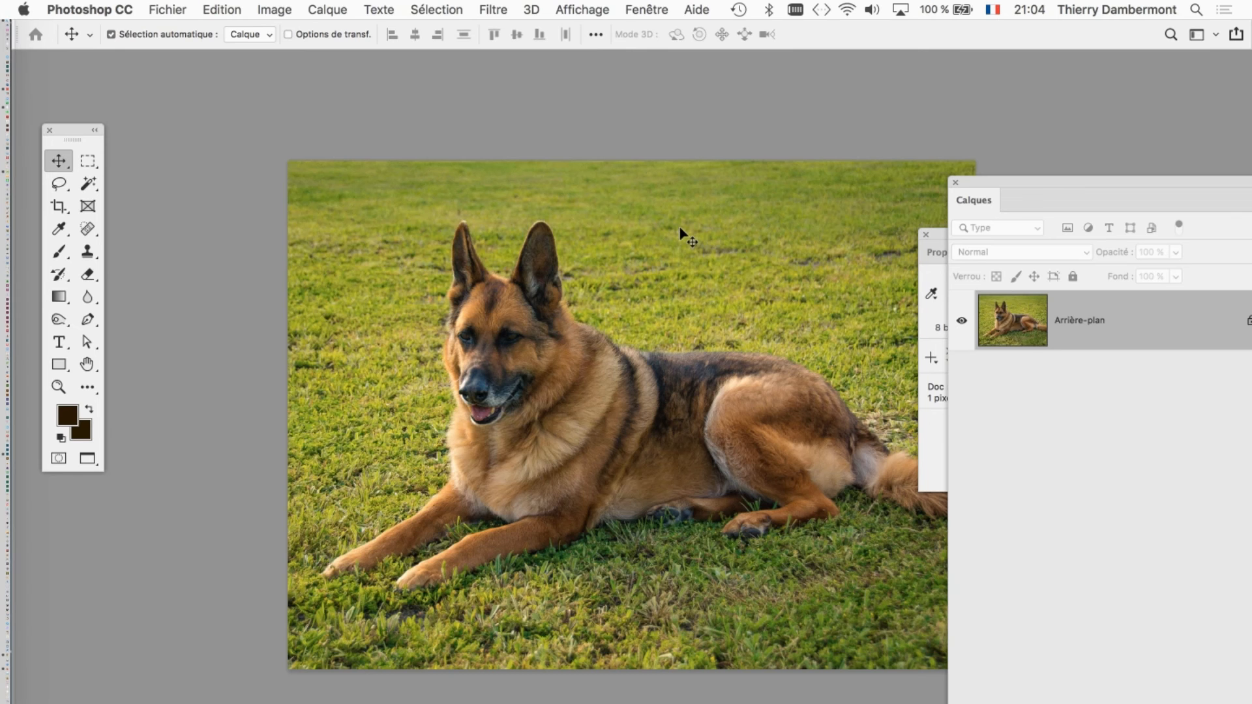
- Crop the dog body image at 1111 × 2189 px, framing the dog's head, chest and front legs
scroll(388, 341, "down", 4)
left_click_drag(374, 331, 247, 209)
left_click(59, 206)
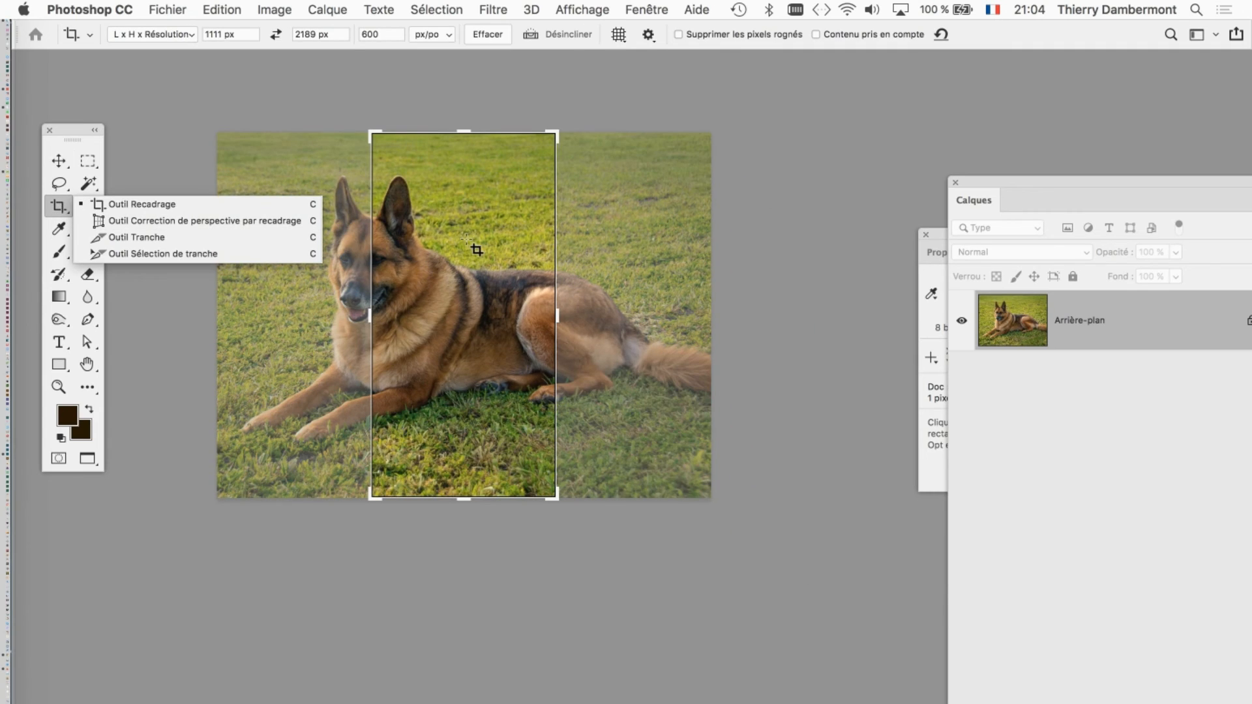
left_click(373, 135)
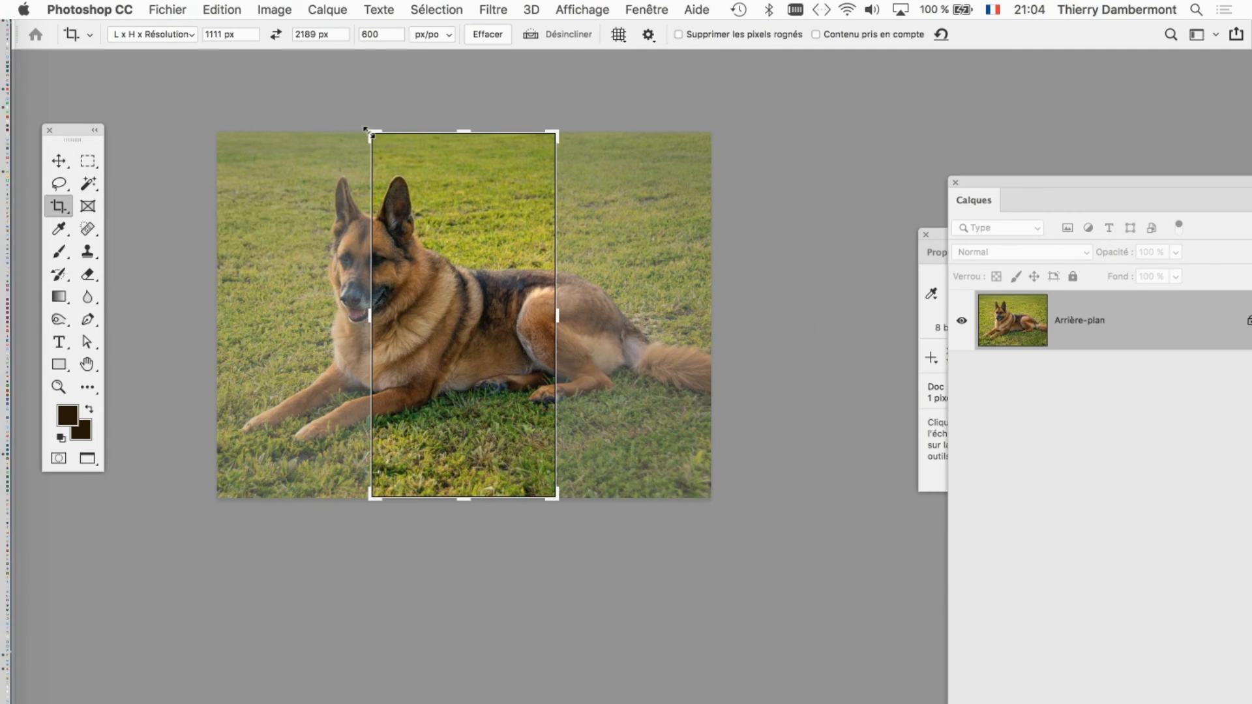
left_click_drag(367, 130, 377, 145)
left_click_drag(443, 208, 509, 235)
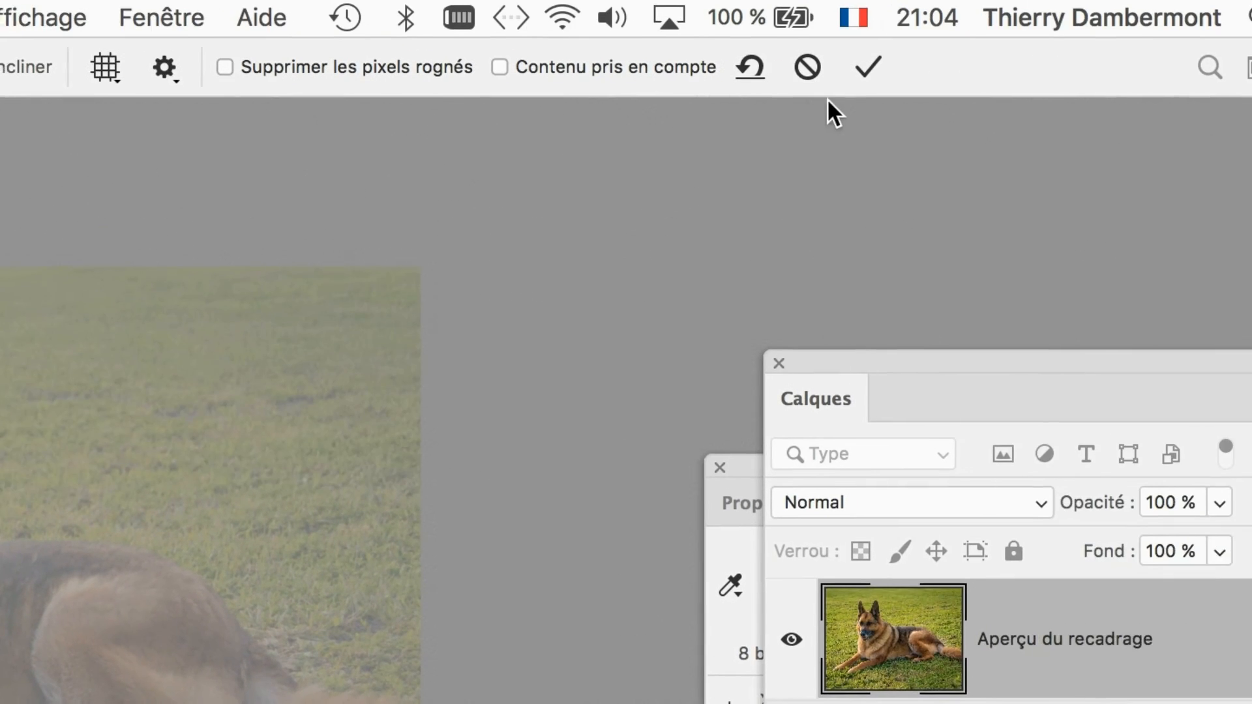
left_click(868, 68)
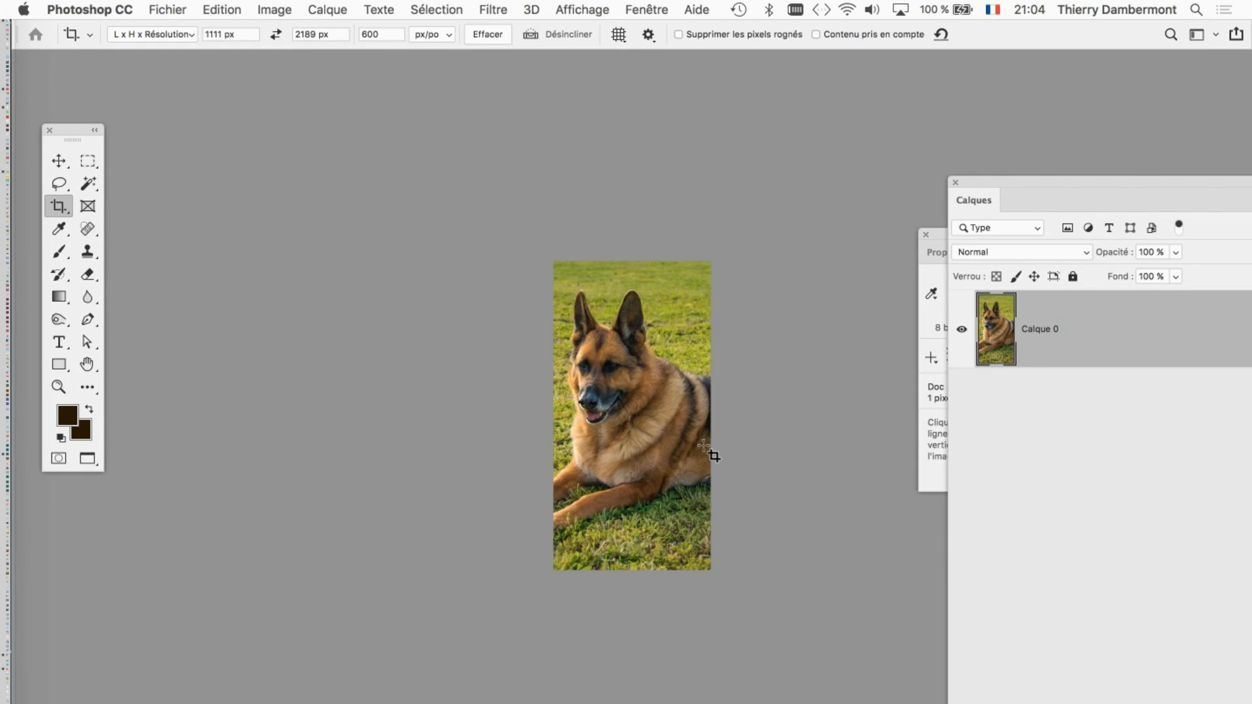
- Check the cropped dog image up close, save it with maximised compatibility and close it
key("space")
left_click_drag(608, 432, 608, 434)
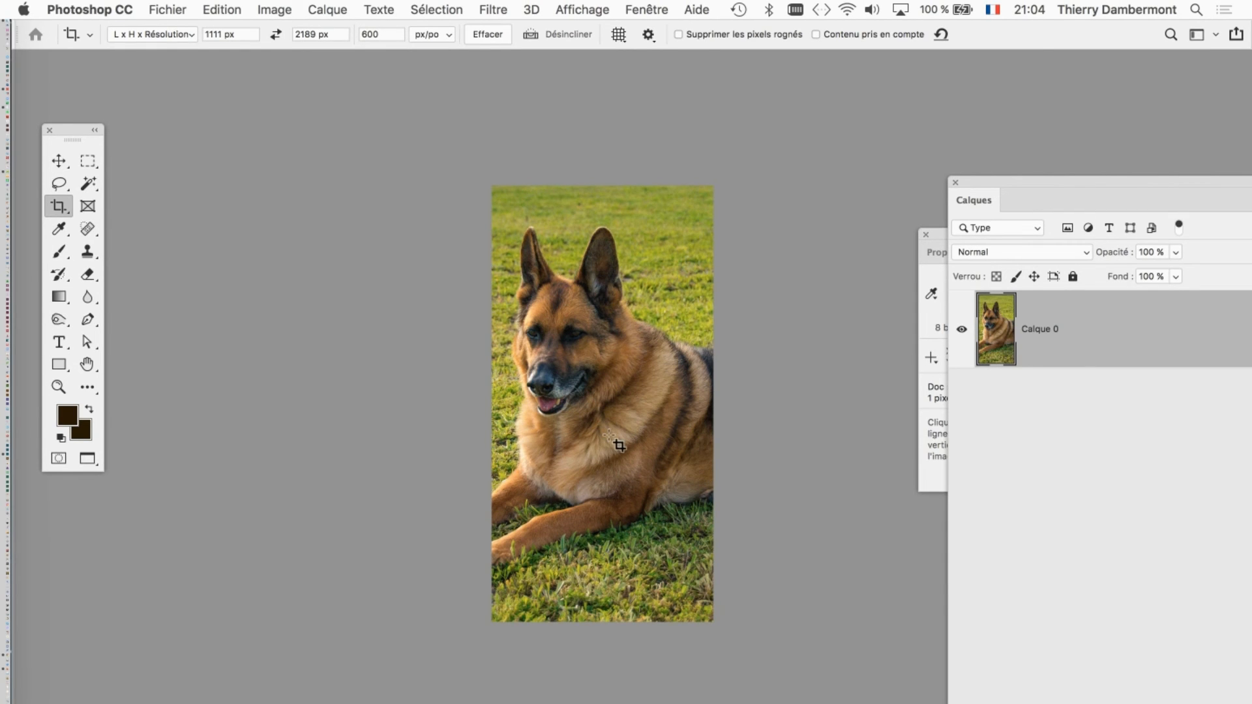
scroll(609, 435, "up", 1)
scroll(609, 436, "up", 2)
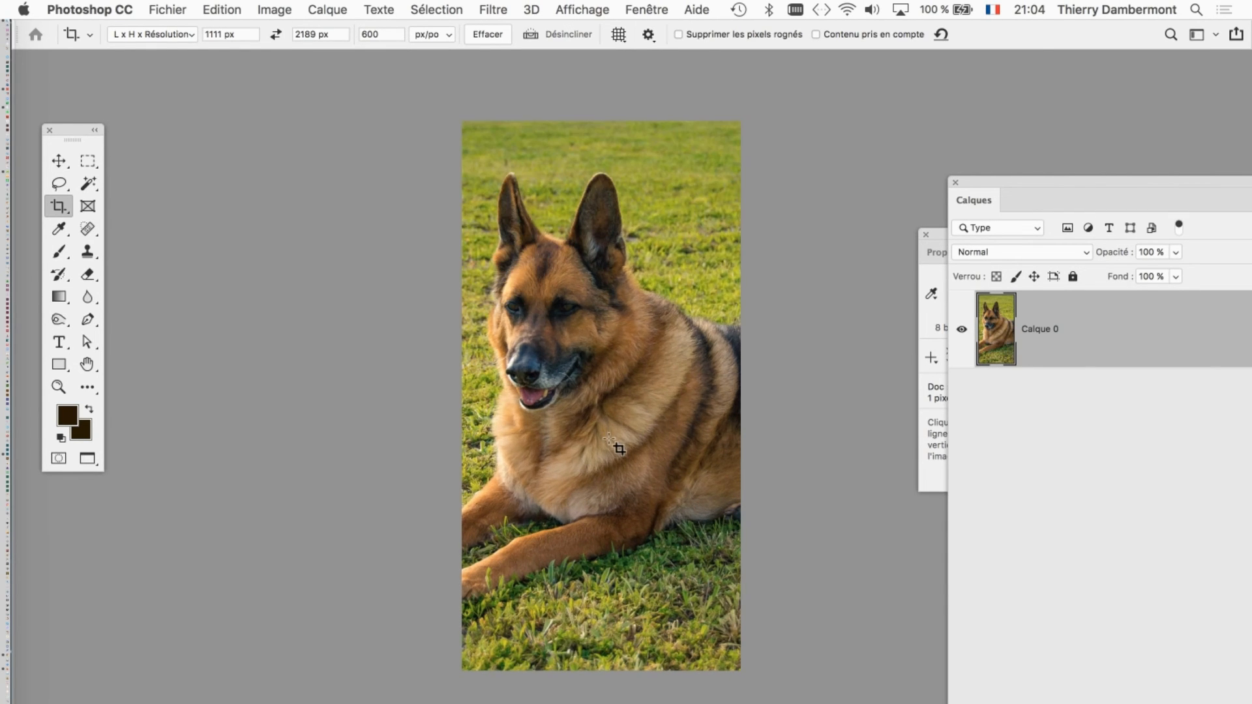
left_click(184, 9)
left_click(235, 171)
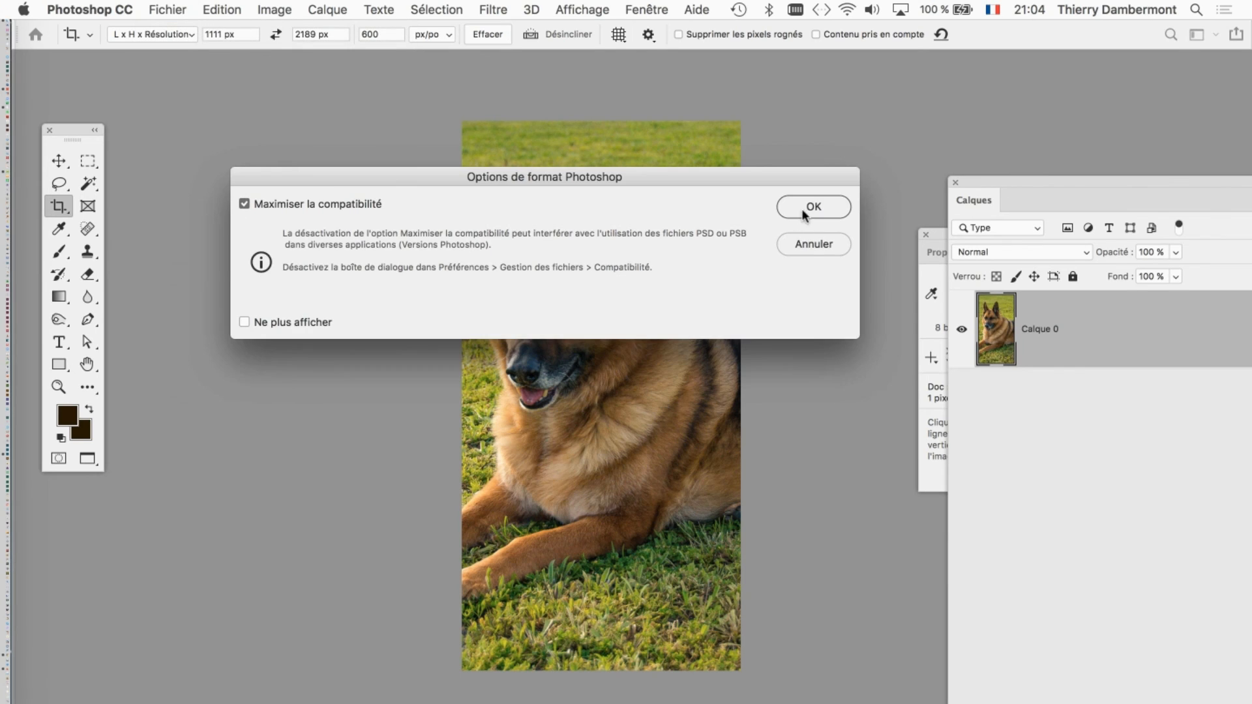
left_click(812, 207)
key("super+w")
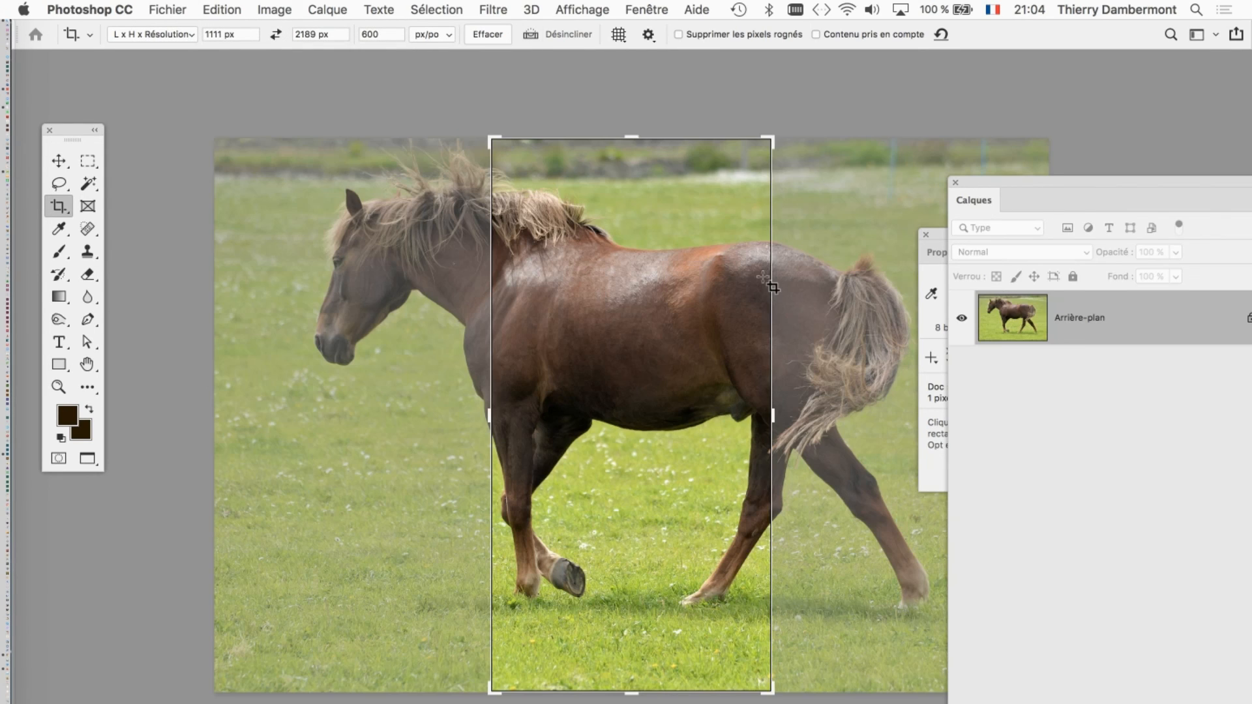
- Crop the horse body image at 1111 × 2189 px around the horse's head, neck and front leg
scroll(457, 291, "down", 1)
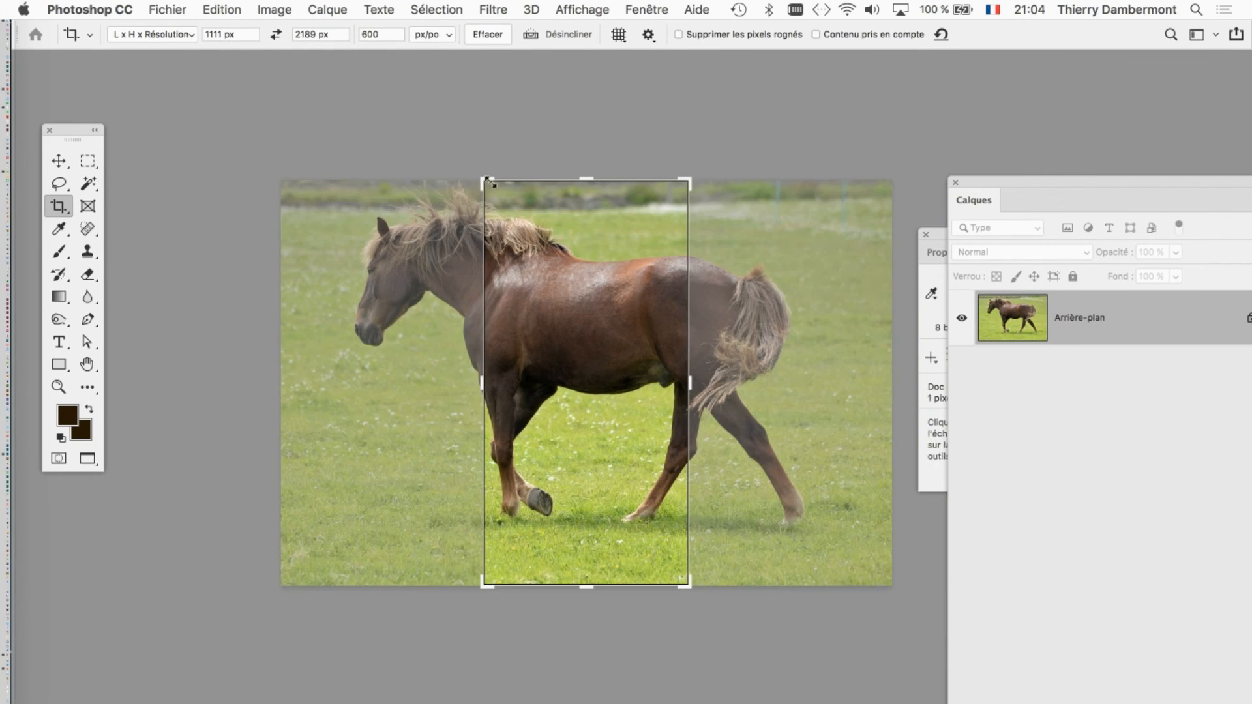
left_click_drag(482, 180, 506, 211)
mouse_move(534, 272)
left_mouse_down()
mouse_move(688, 342)
mouse_move(714, 341)
left_mouse_up()
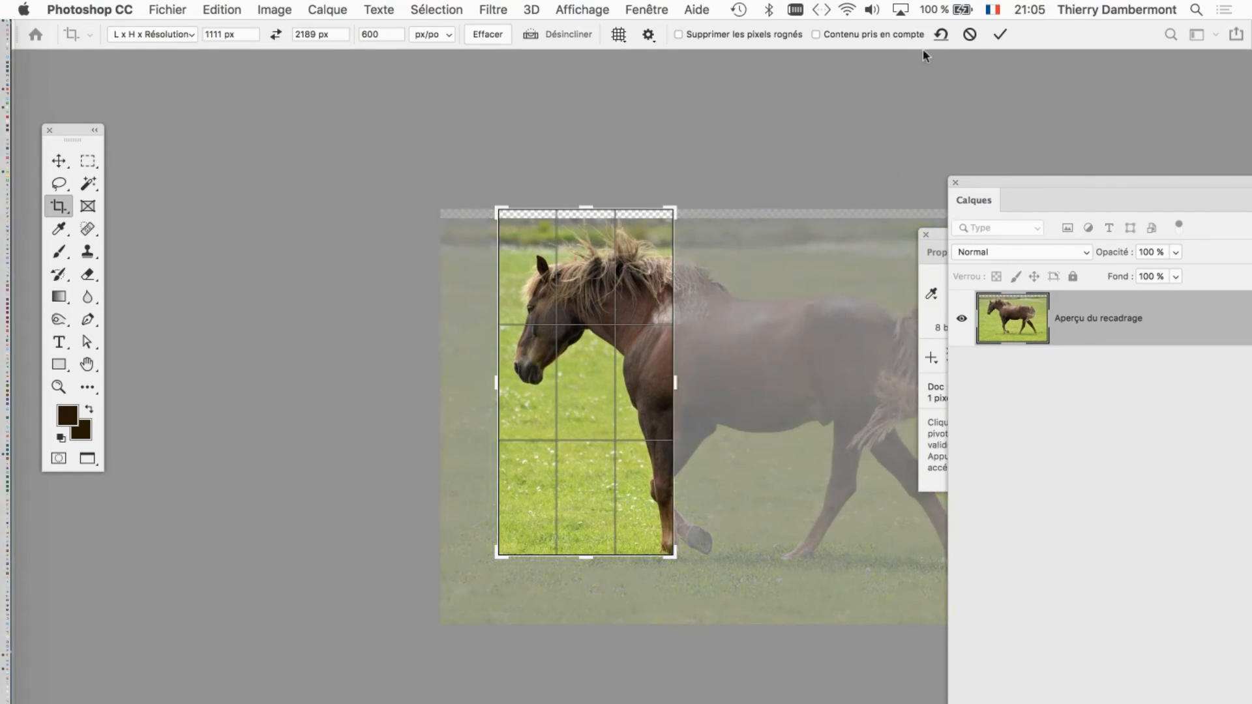
left_click(999, 34)
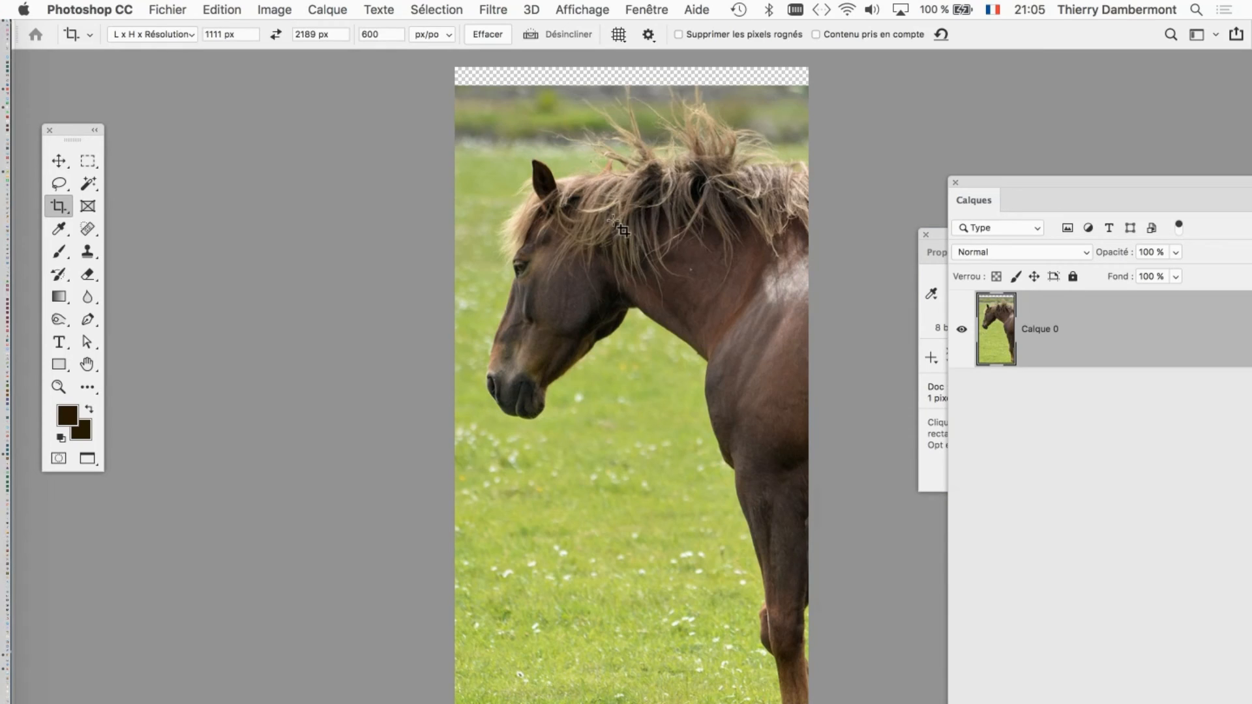
- Move the horse layer up to fill the empty transparent strip at the top of the cropped frame
left_click(58, 160)
scroll(625, 368, "down", 1)
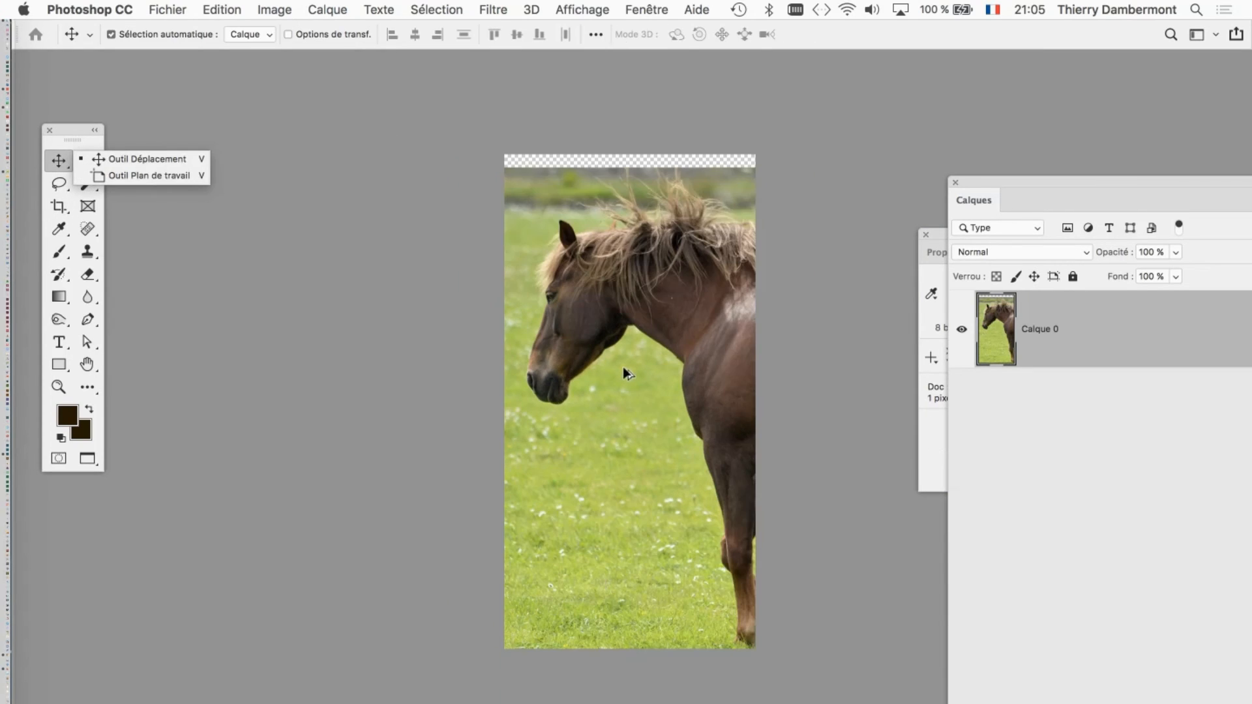
left_click_drag(631, 350, 632, 314)
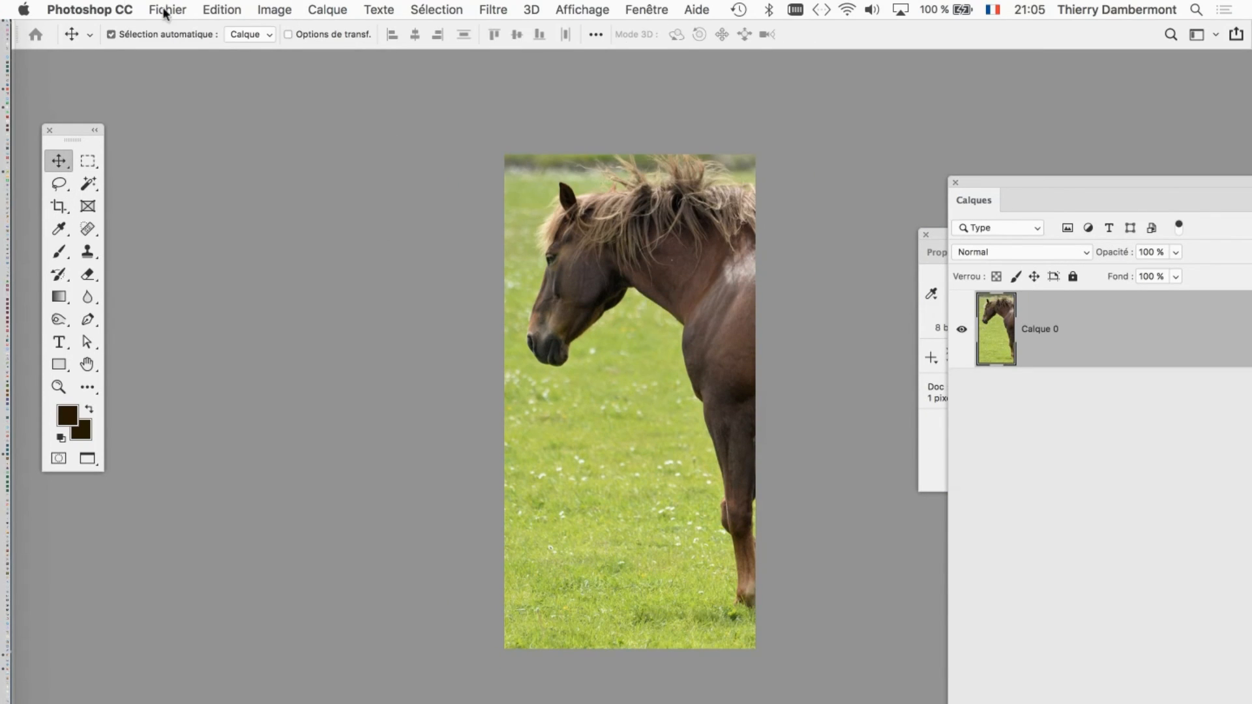
- Save the cropped horse body image with maximised compatibility and close it
left_click(206, 9)
mouse_move(173, 9)
left_click(189, 172)
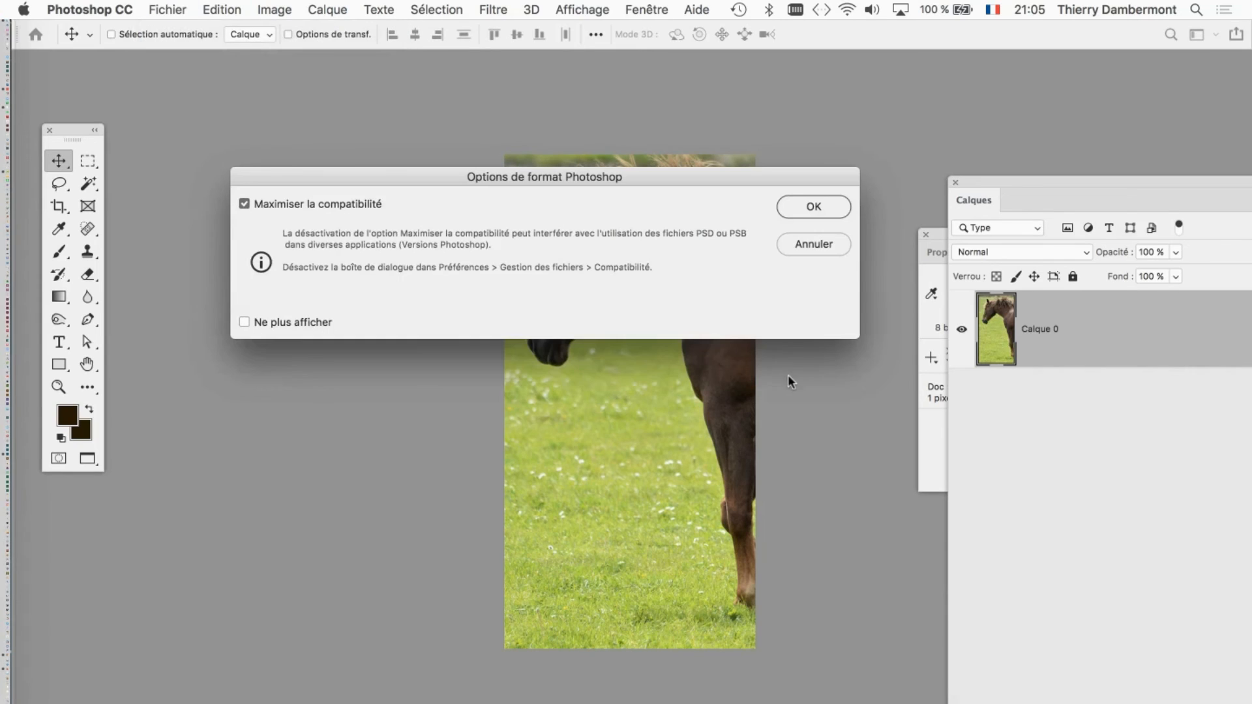
left_click(815, 209)
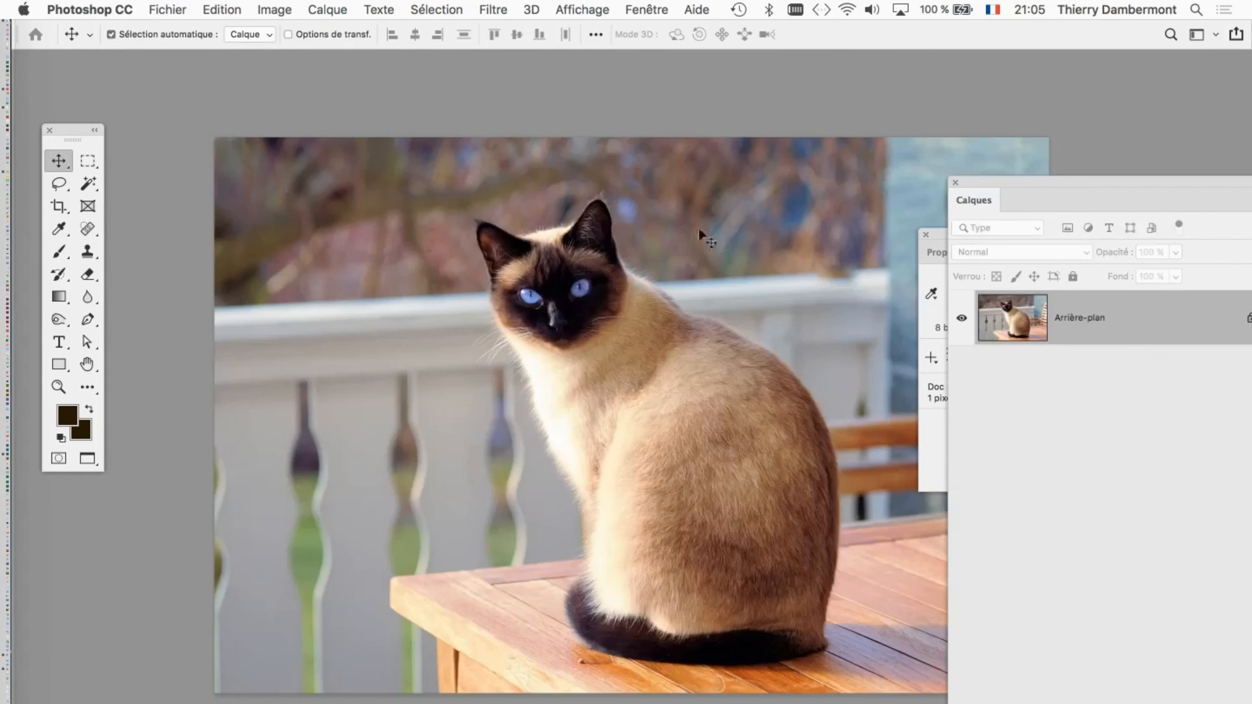
- Crop the cat body image at 1111 × 2189 px, framing the cat's head and the front of its body
left_click_drag(397, 263, 248, 231)
left_click(60, 207)
left_click(341, 105)
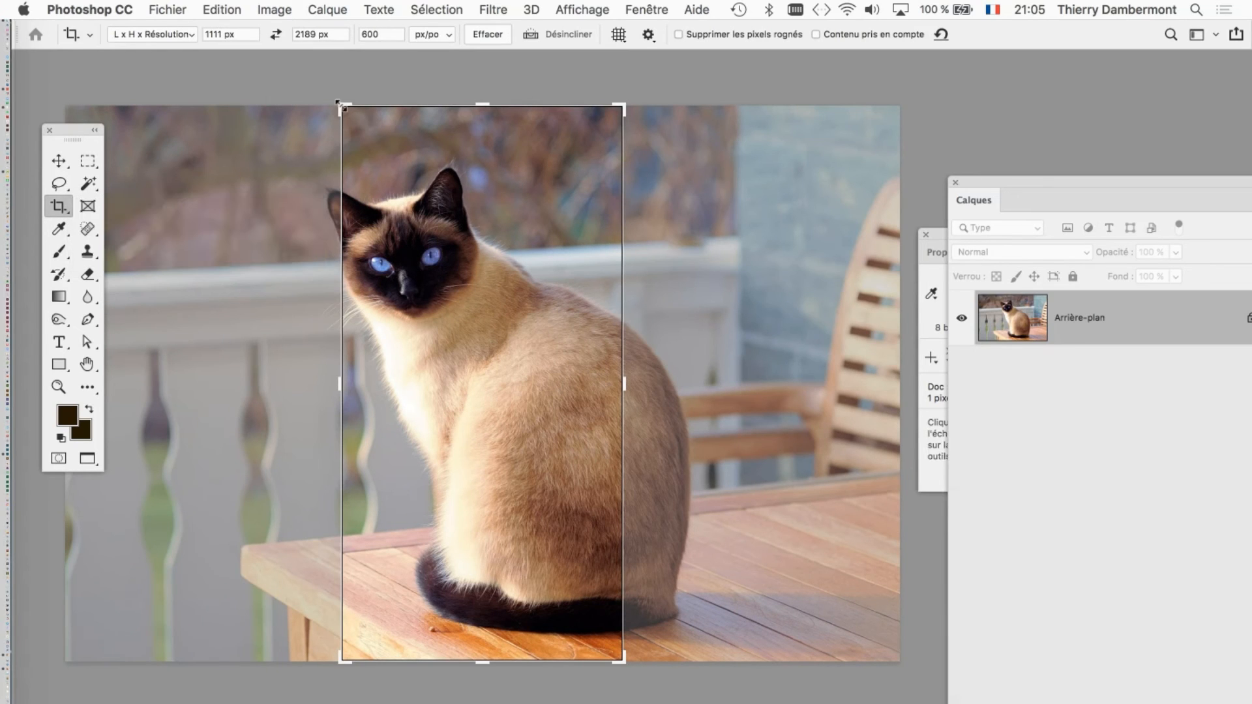
left_click_drag(363, 124, 441, 211)
left_click(998, 35)
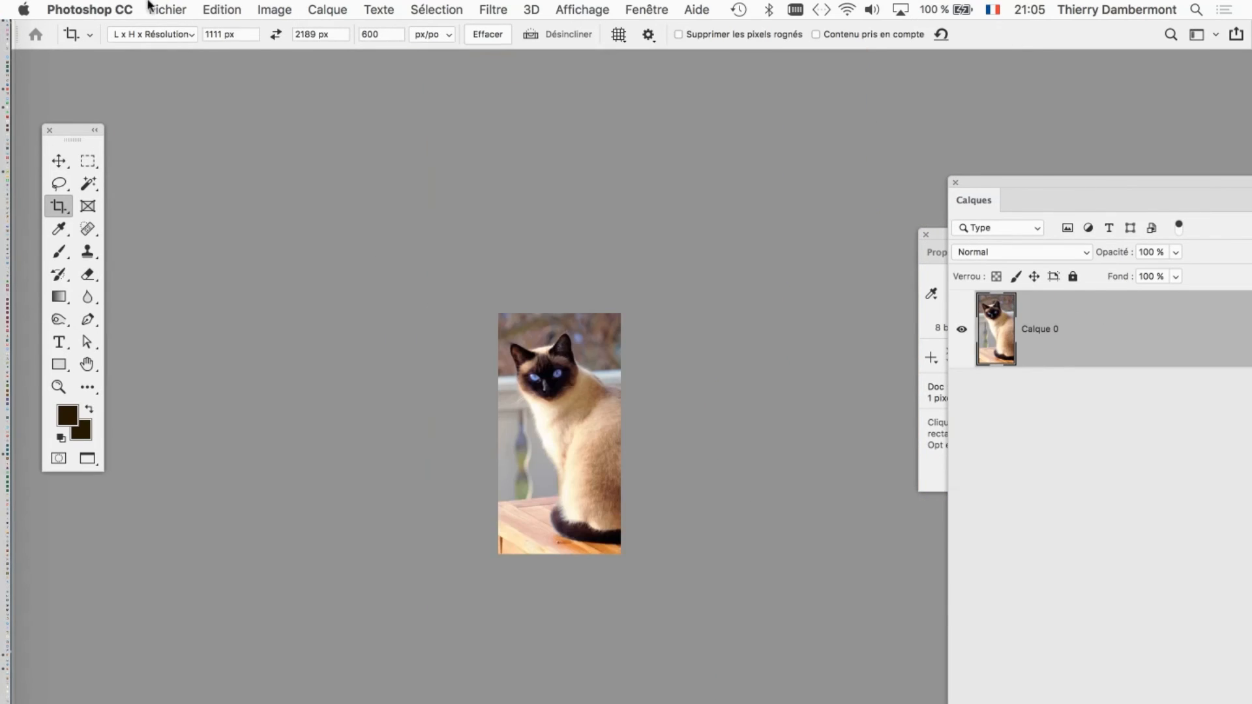
- Save the cropped cat body image with maximised compatibility, close it and leave the Crop tool in the template document
left_click(167, 9)
left_click(222, 168)
left_click(833, 210)
key("super+w")
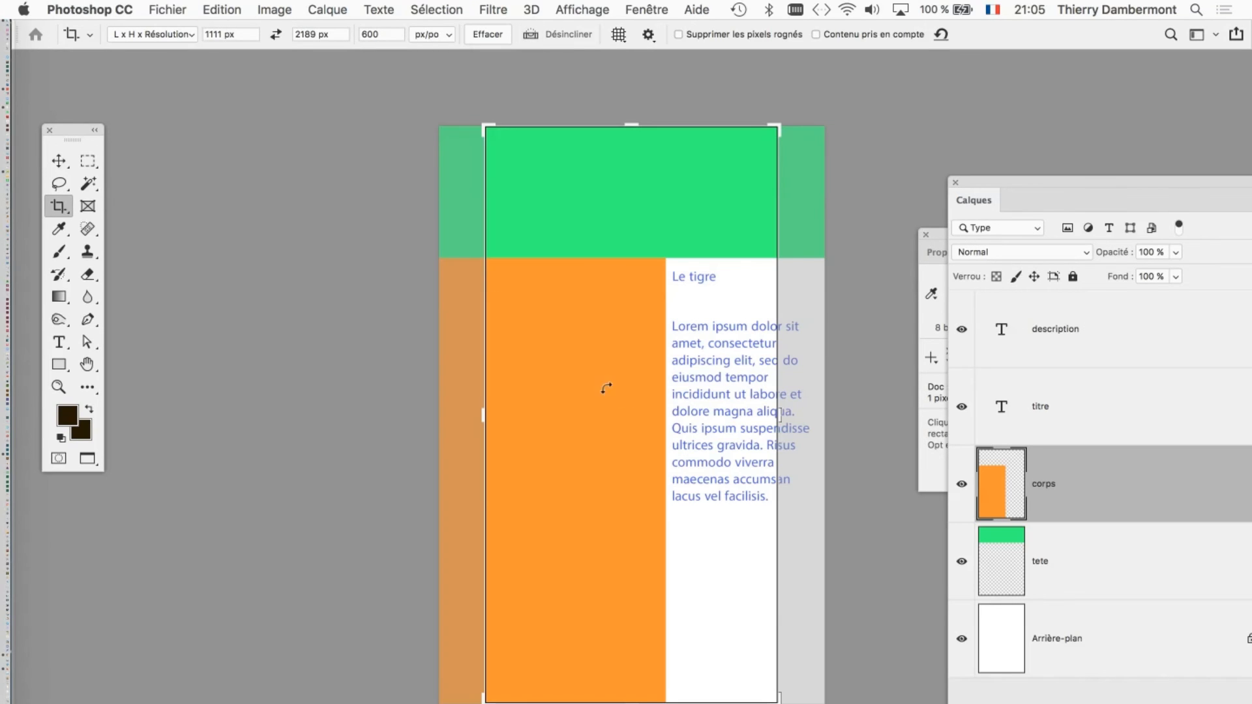
left_click_drag(58, 161, 195, 185)
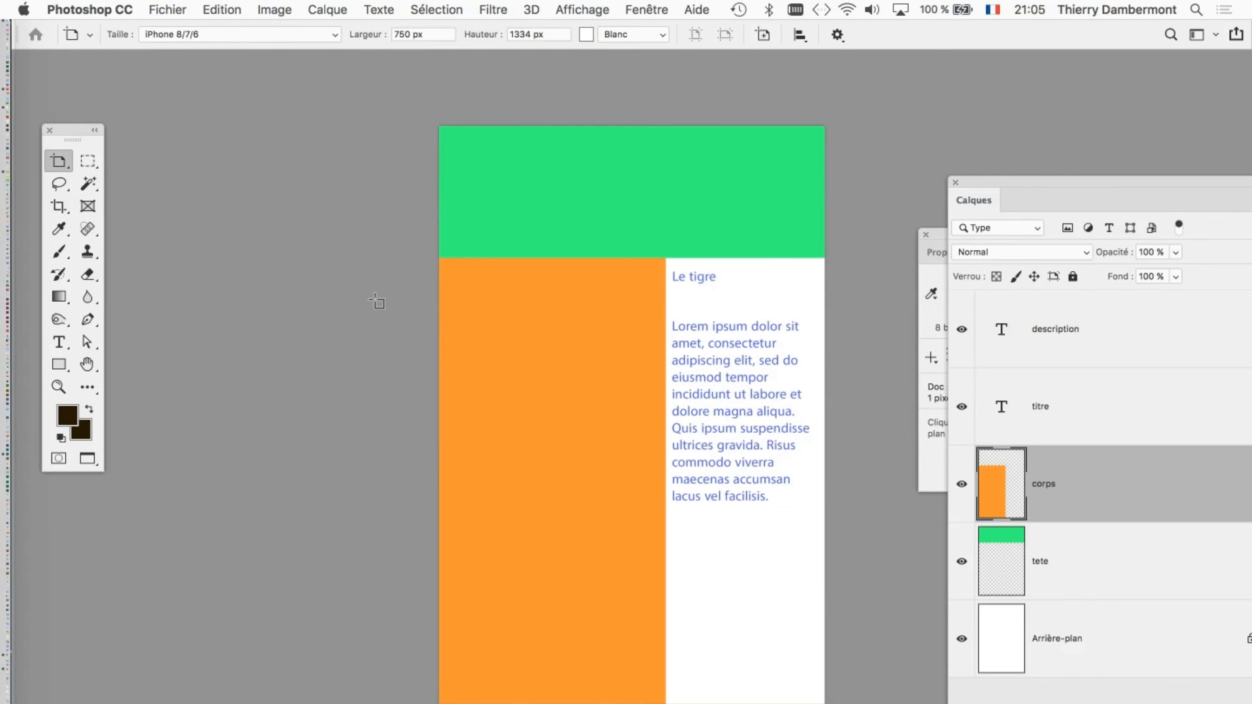
left_click_drag(397, 239, 340, 213)
- Switch to TextEdit and examine the image file names listed in Ensembles de données-vs3.csv, starting with tete-chat.psd
key("super+Tab")
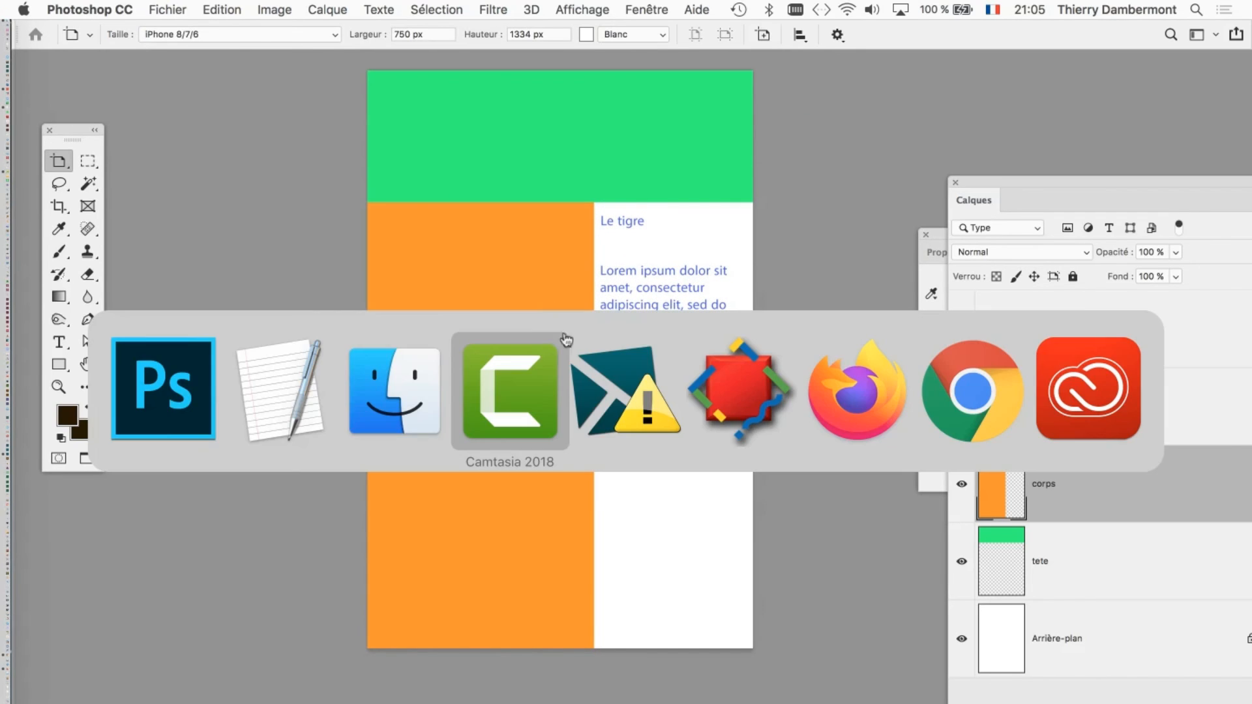
left_click(280, 399)
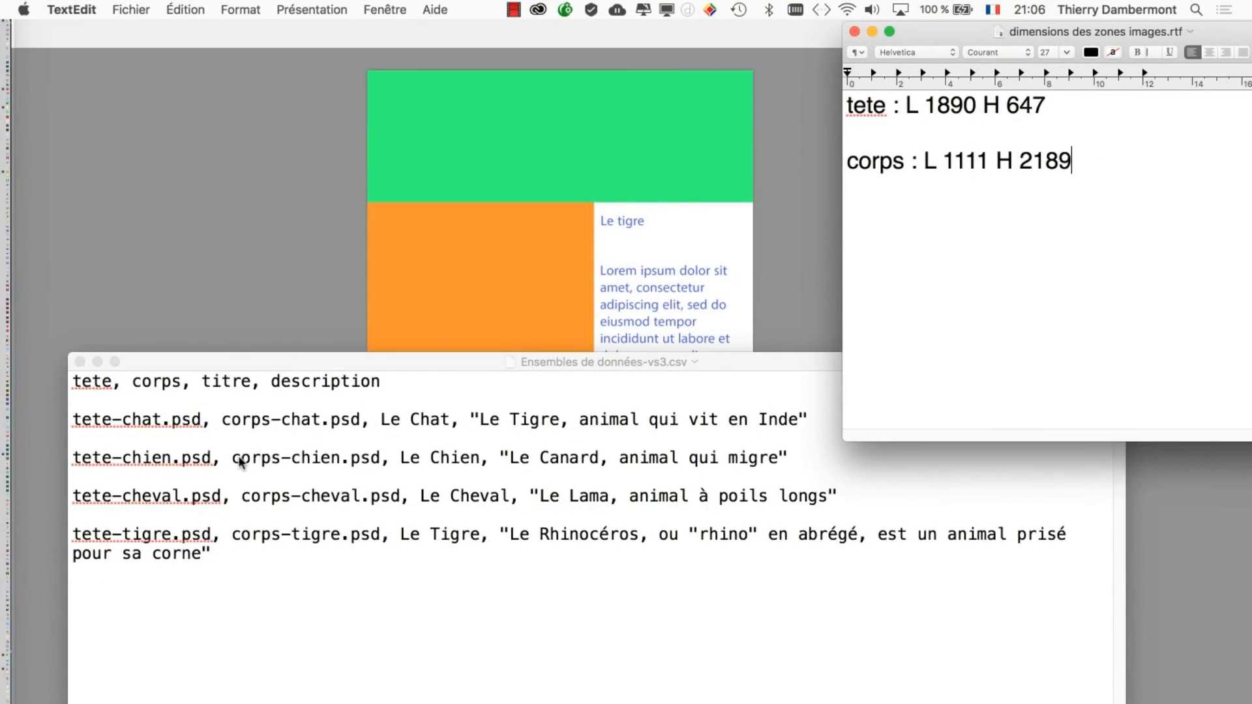
left_click(124, 430)
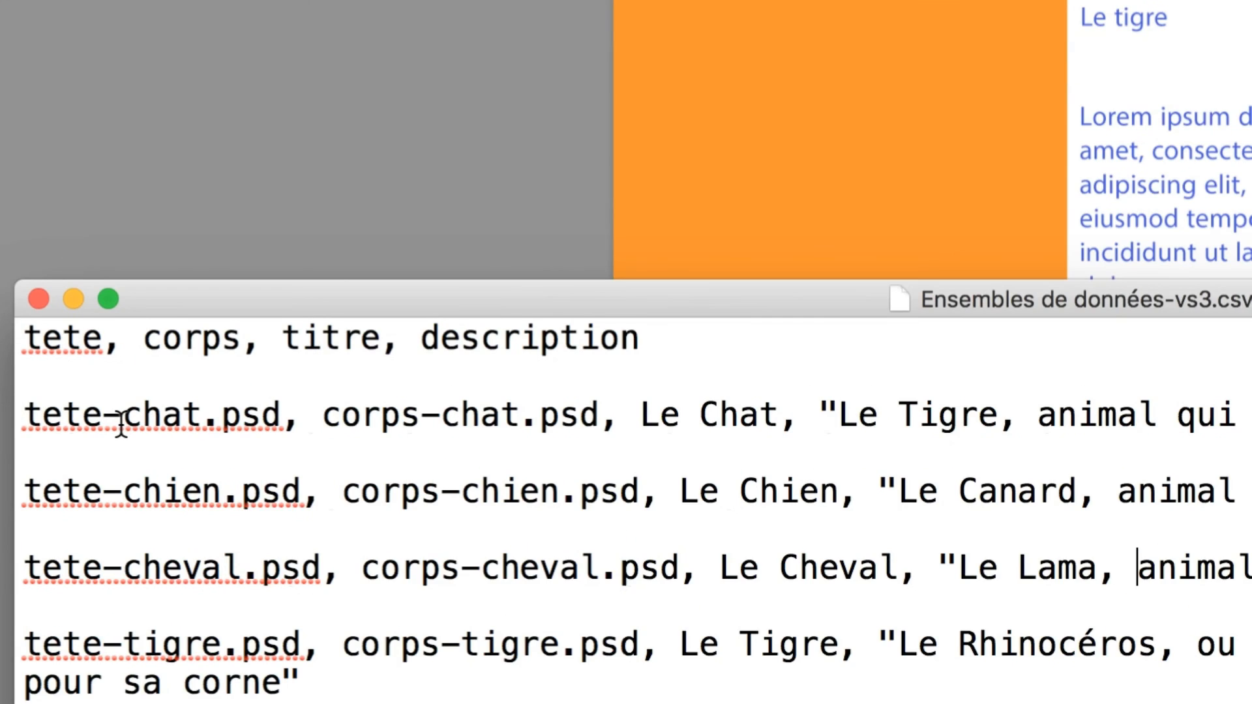
left_click(74, 421)
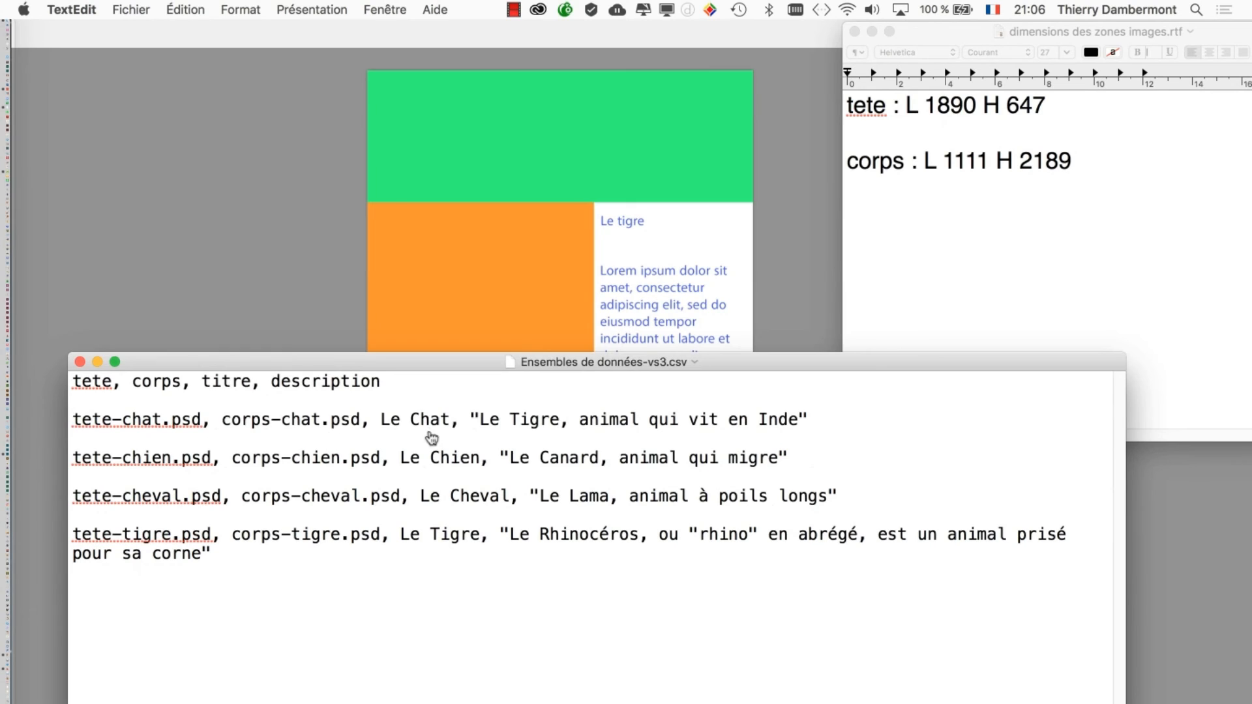
- Switch to Finder and compare the images JPG folder and its PSD subfolder with the file names in the CSV
key("super+Tab")
key("super+Tab")
left_click(517, 395)
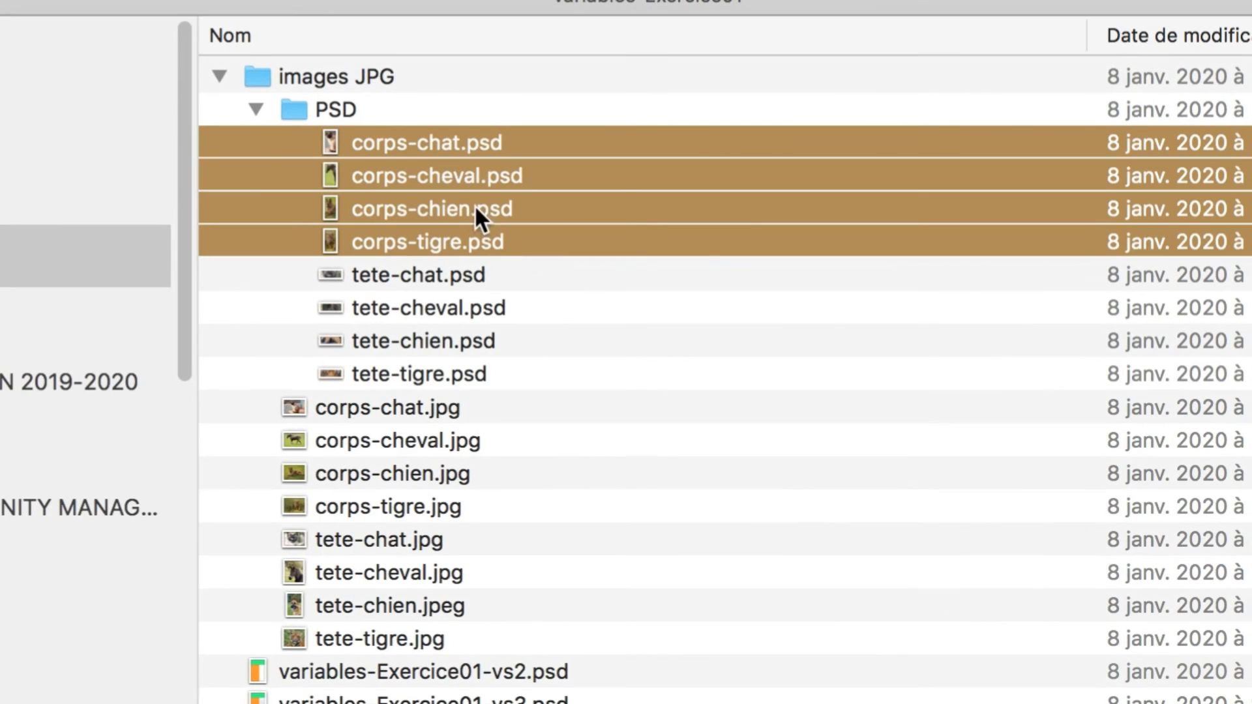
left_click(352, 75)
left_click(353, 76)
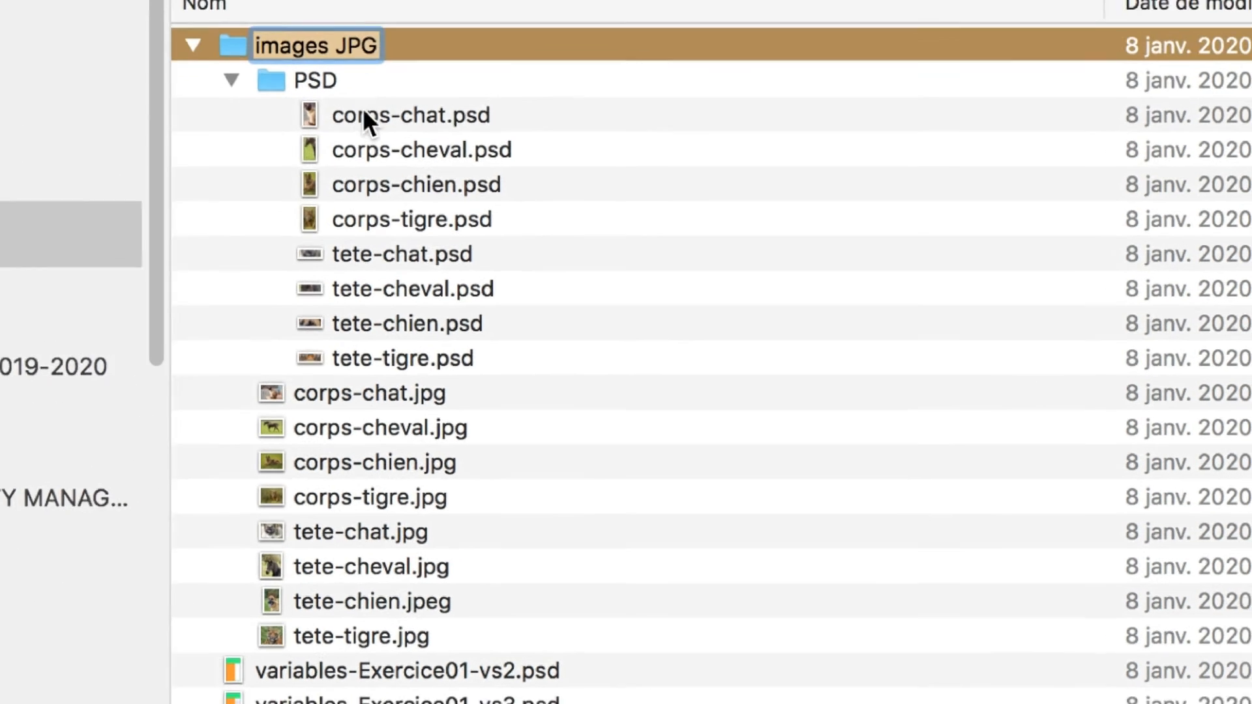
key("Return")
left_click(431, 116)
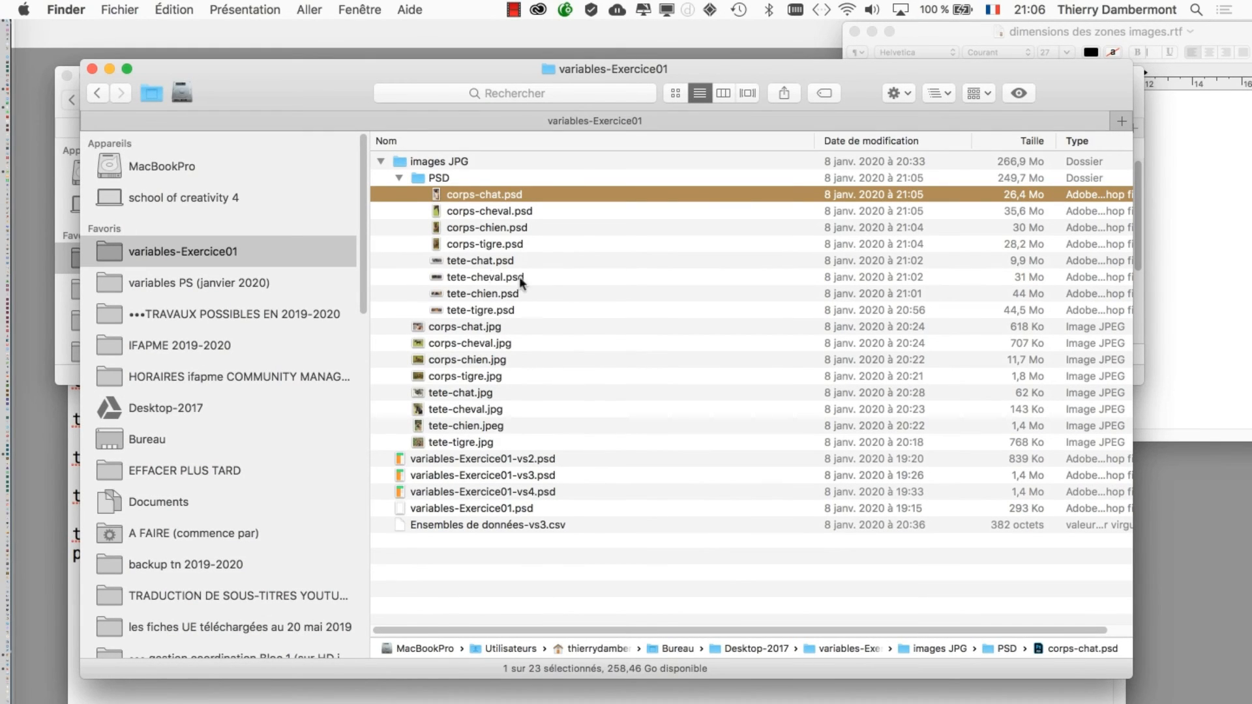
- Switch to TextEdit and try prefixing tete-chat.psd in the CSV with the path images JPG/PSD/
key("super+Tab")
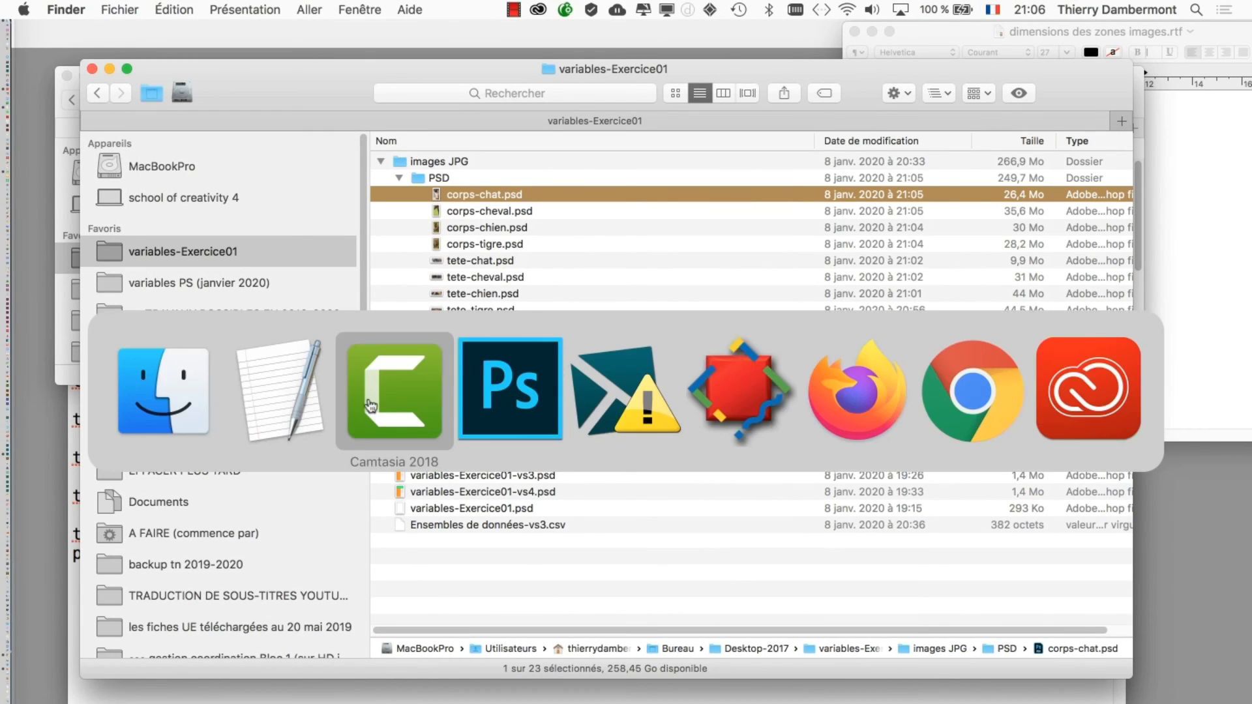
left_click(268, 399)
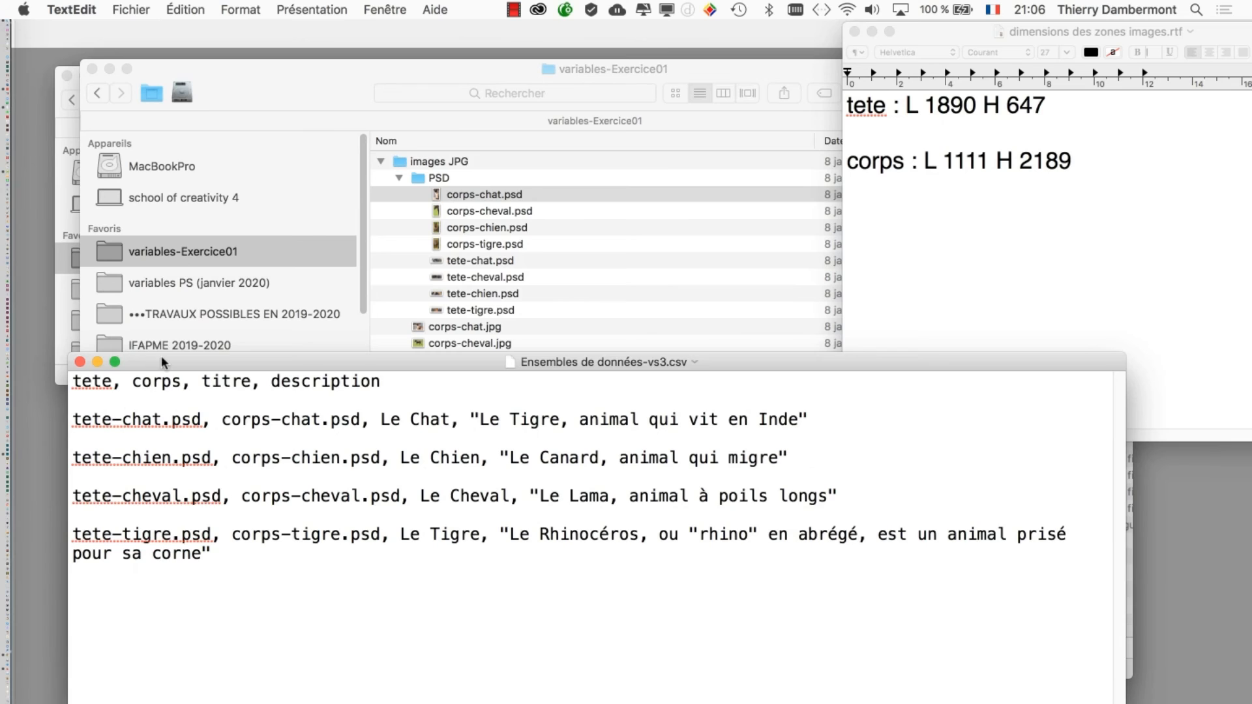
left_click_drag(162, 357, 175, 78)
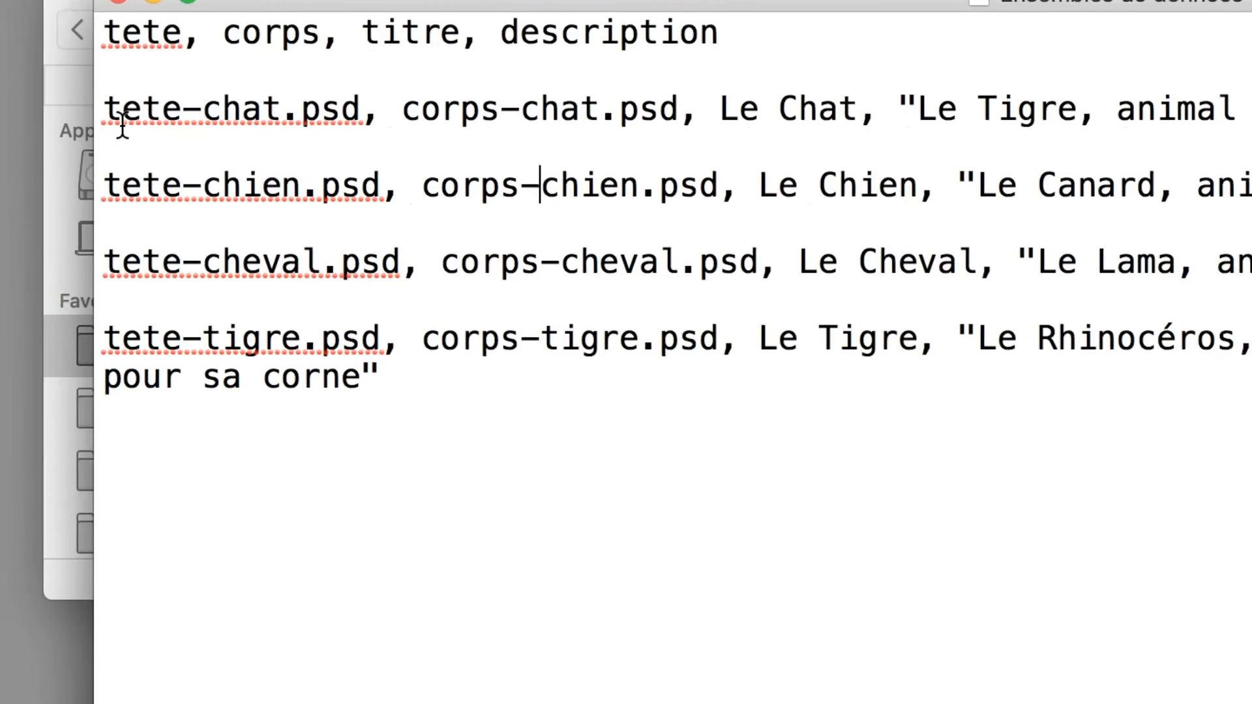
left_click(97, 119)
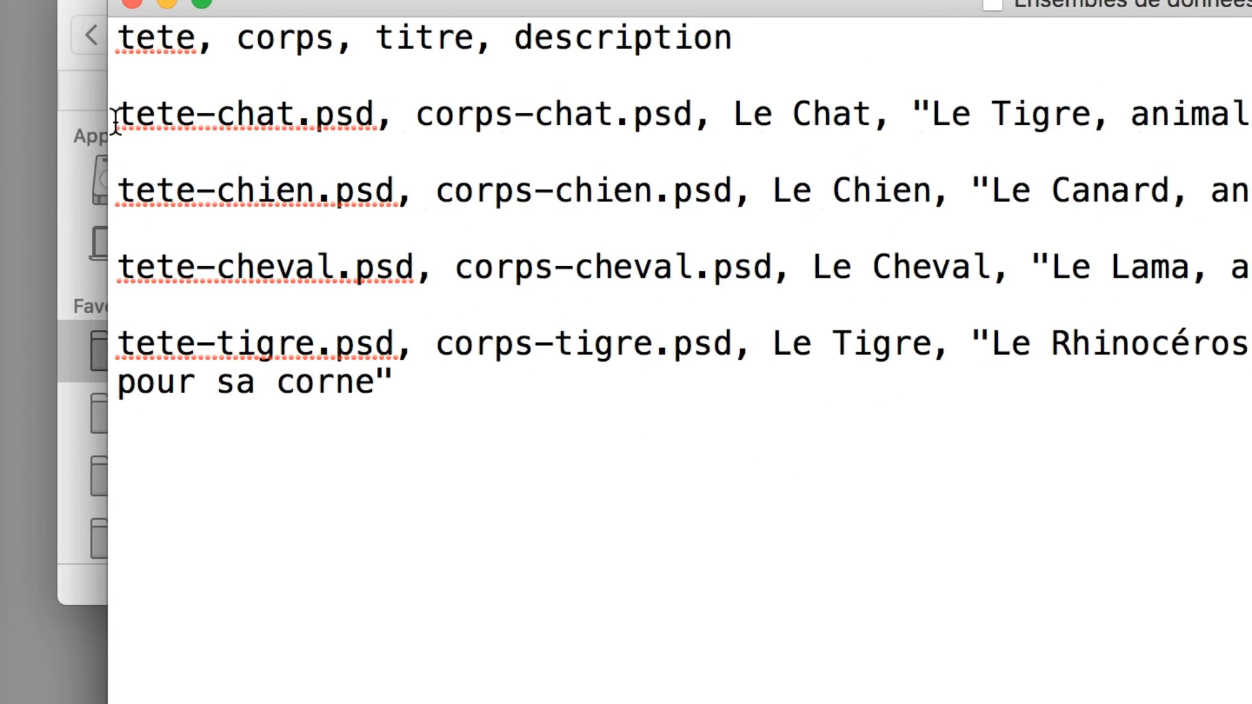
type("images JPG/PSD/")
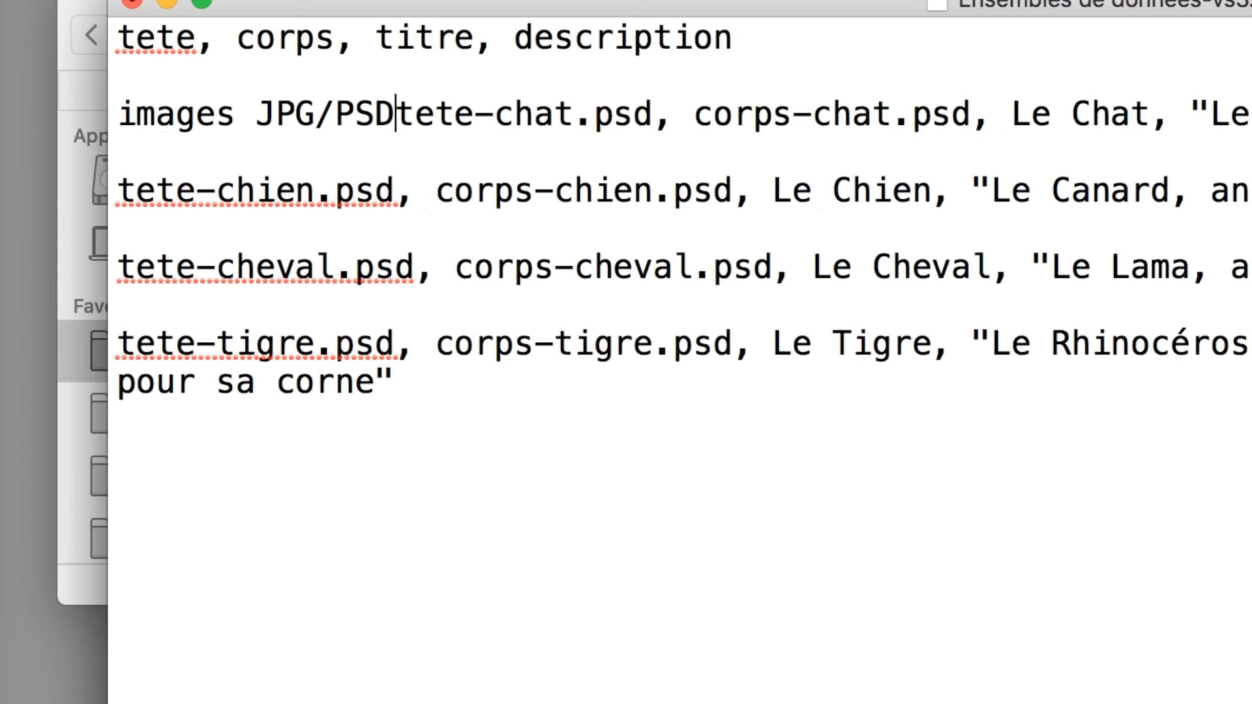
left_click_drag(112, 138, 0, 140)
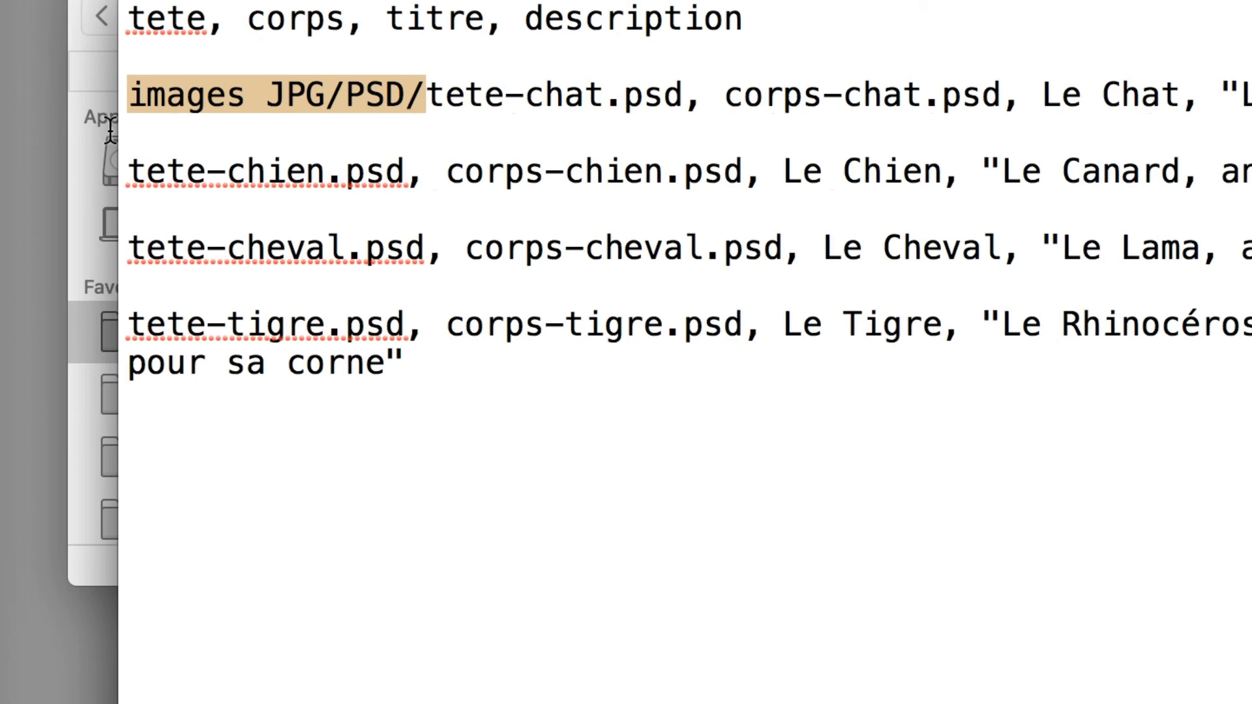
key("BackSpace")
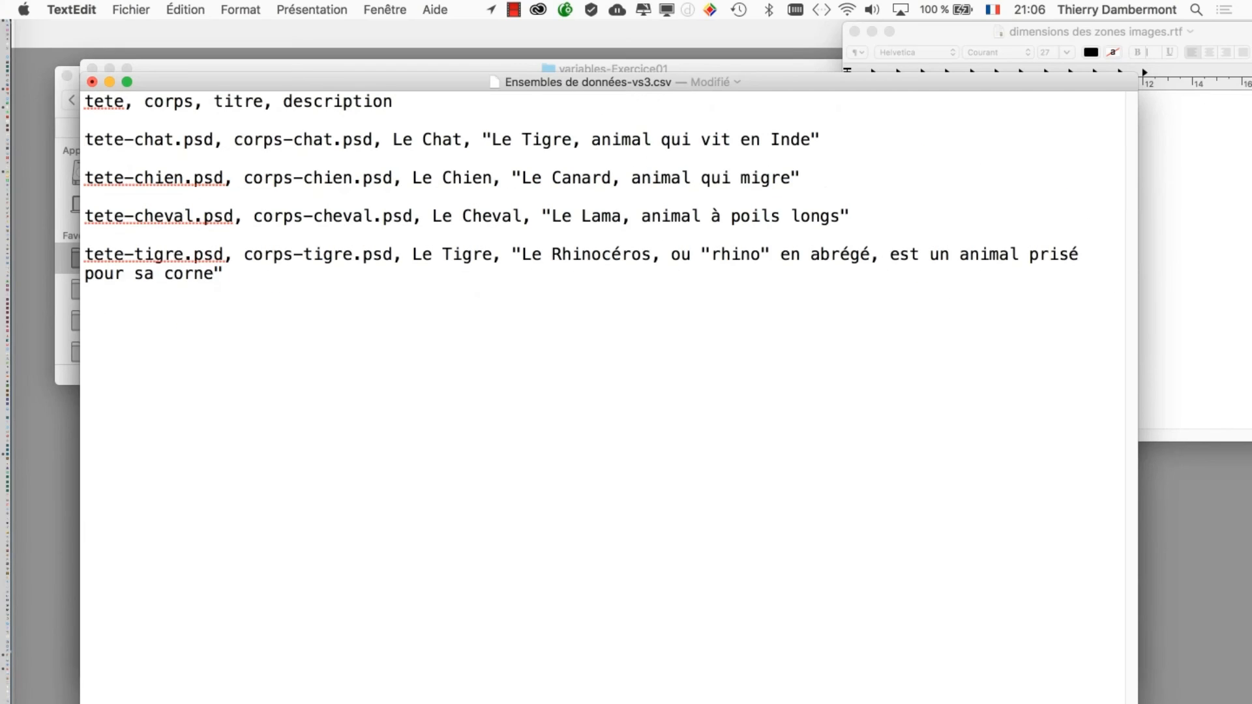
- Switch to Finder and move all eight PSD images out of the PSD subfolder into the main variables-Exercice01 folder
key("super+Tab")
key("super+shift+Tab")
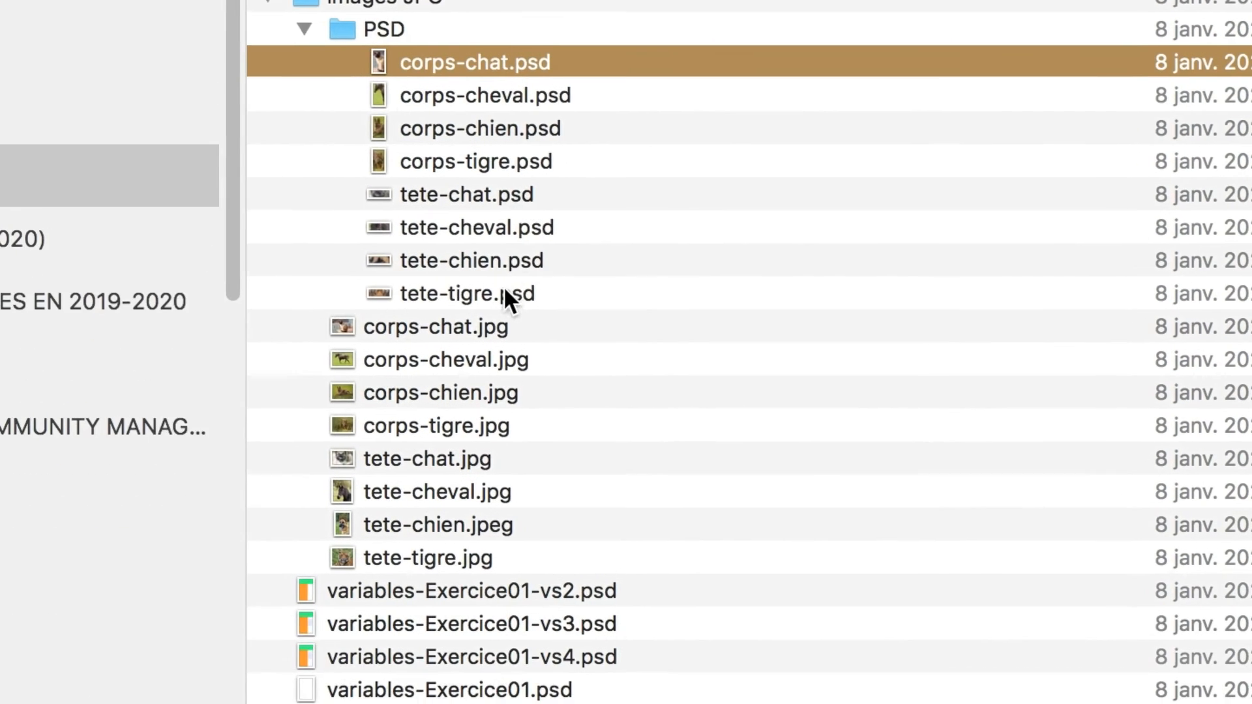
left_click(499, 309, "shift")
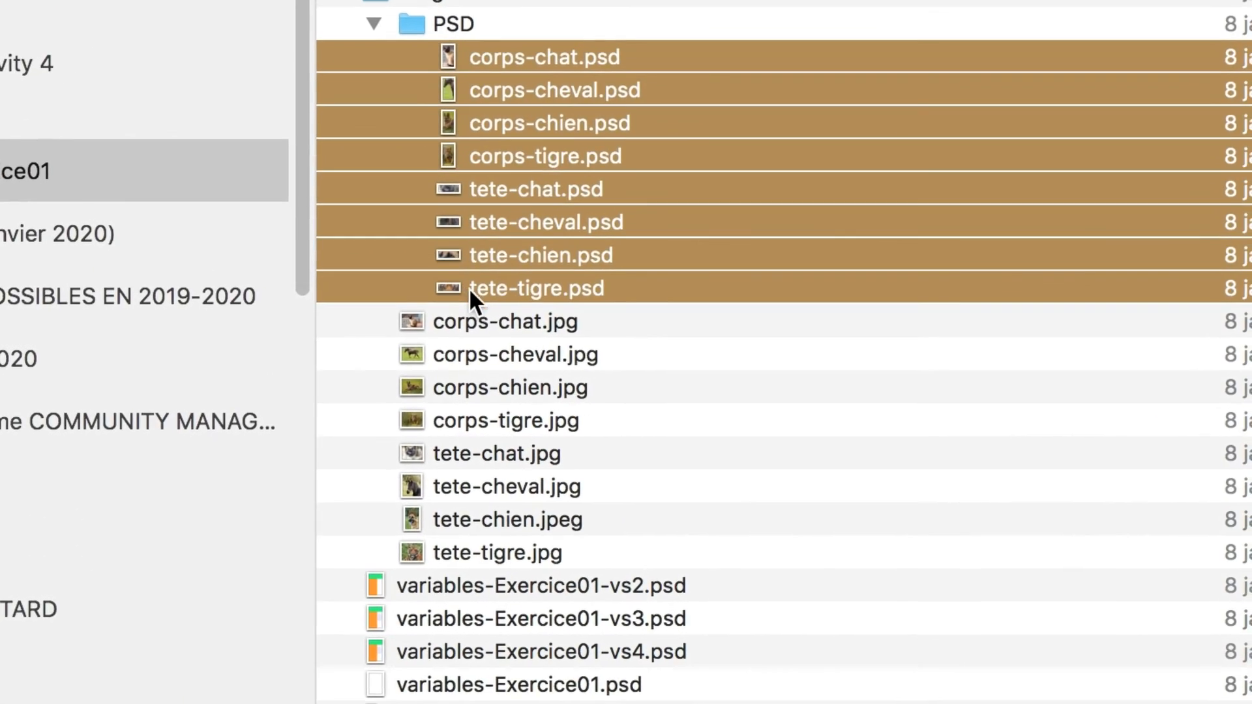
left_click_drag(485, 320, 678, 703)
left_click_drag(533, 481, 532, 478)
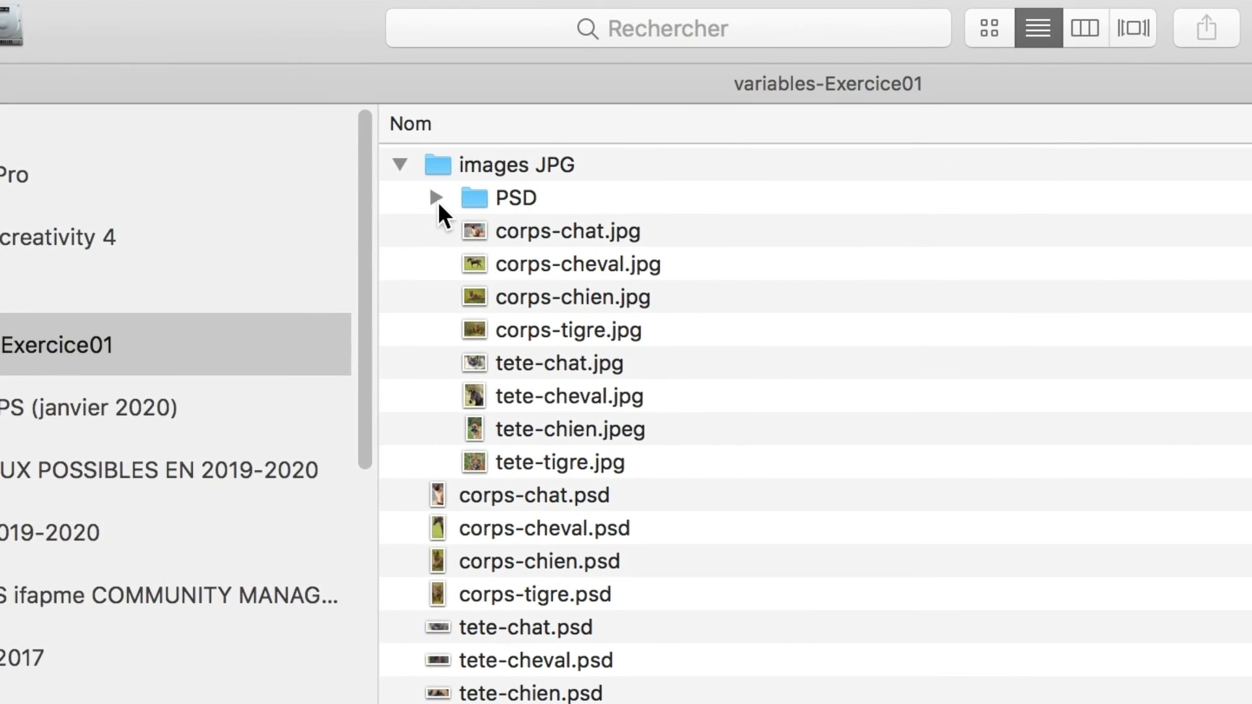
- Collapse the images JPG folder and check the head and body PSD files sitting beside the CSV
left_click(436, 198)
left_click(432, 198)
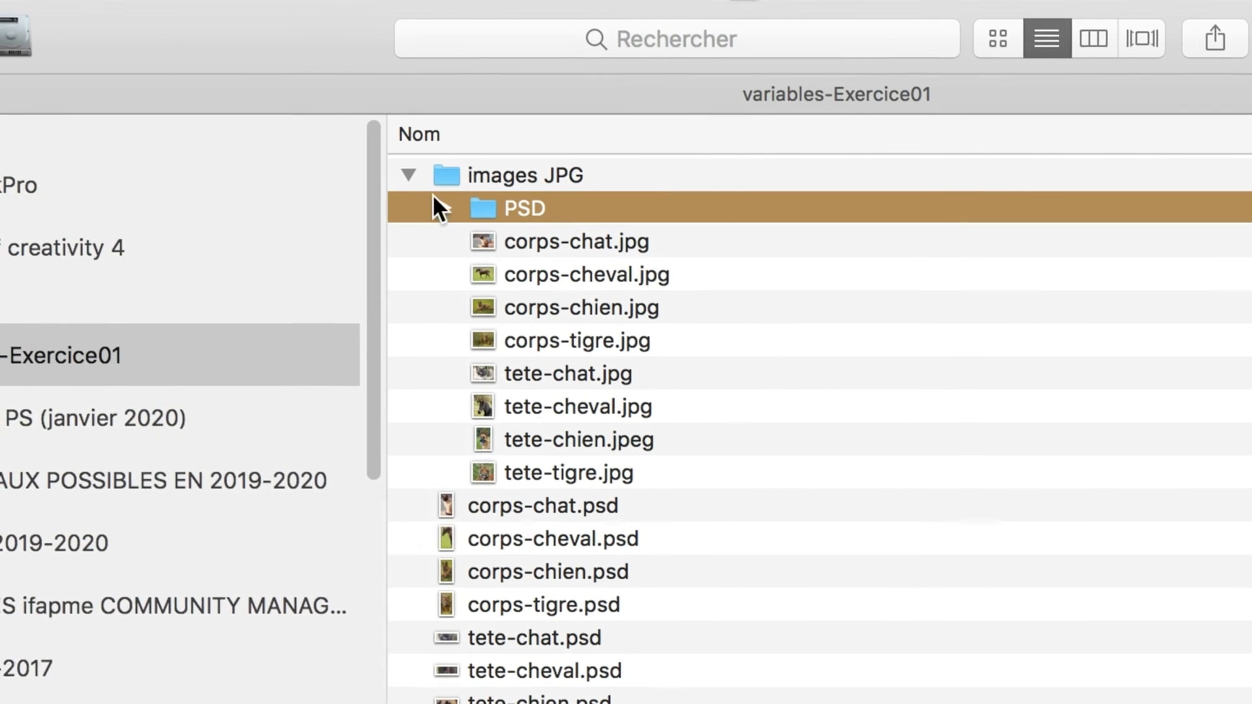
left_click(408, 174)
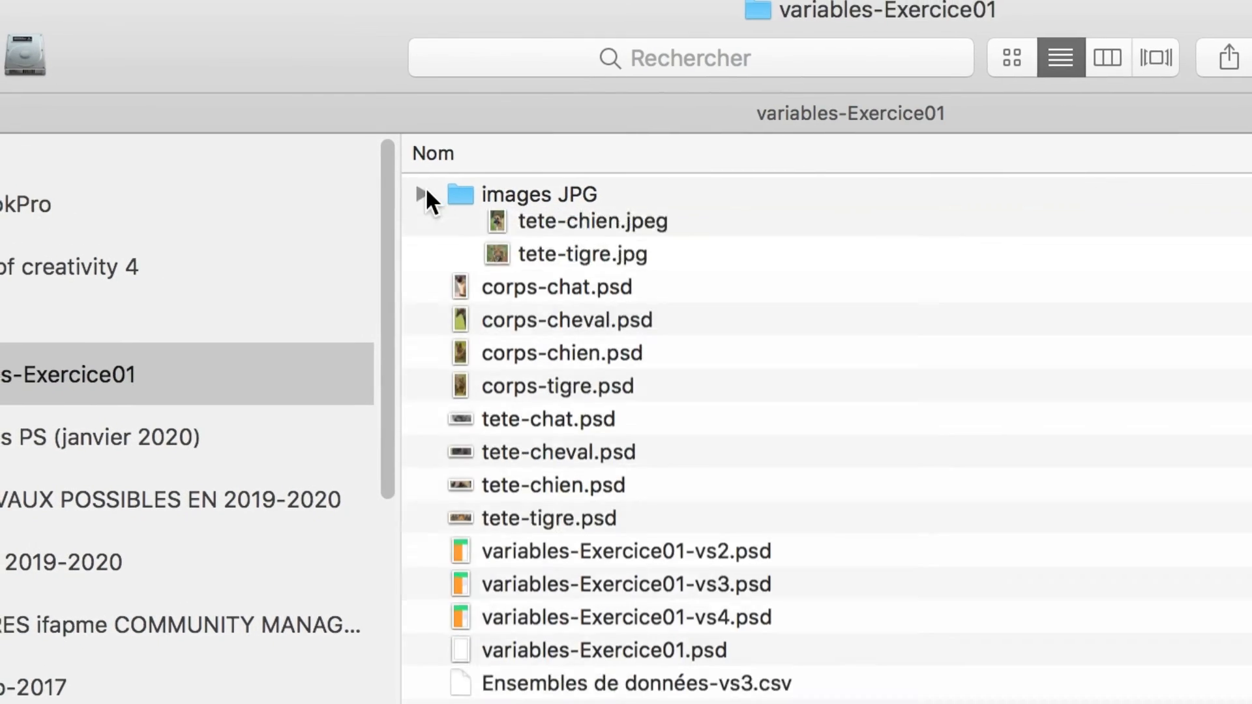
left_click(512, 242)
left_click(522, 307)
left_click(469, 259)
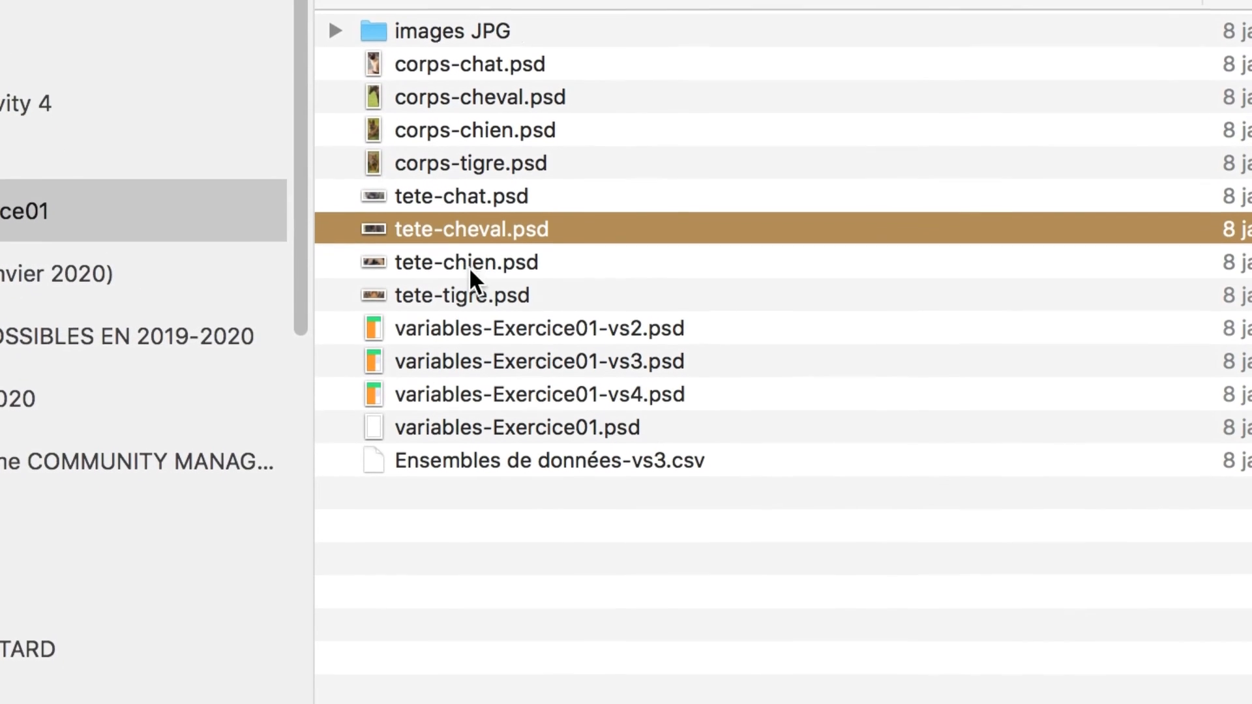
left_click(472, 313)
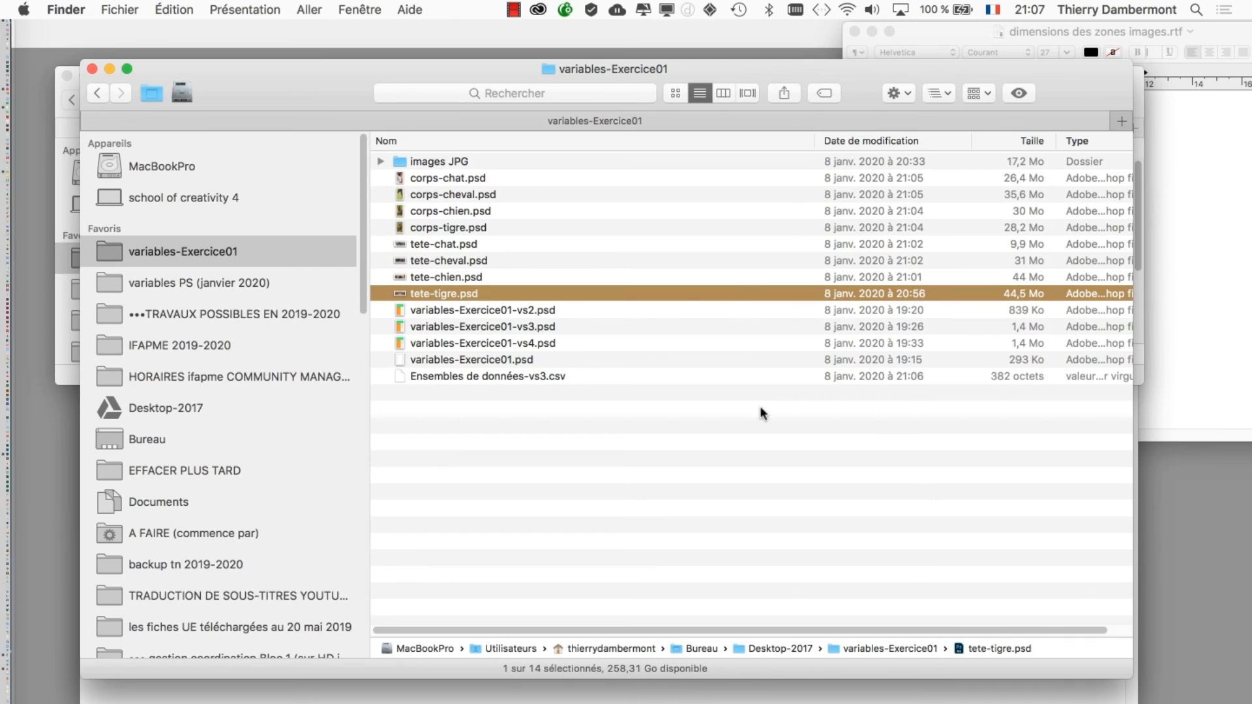
- Switch to Photoshop and open the data set import options for the template's variables
key("super+Tab")
left_click(480, 412)
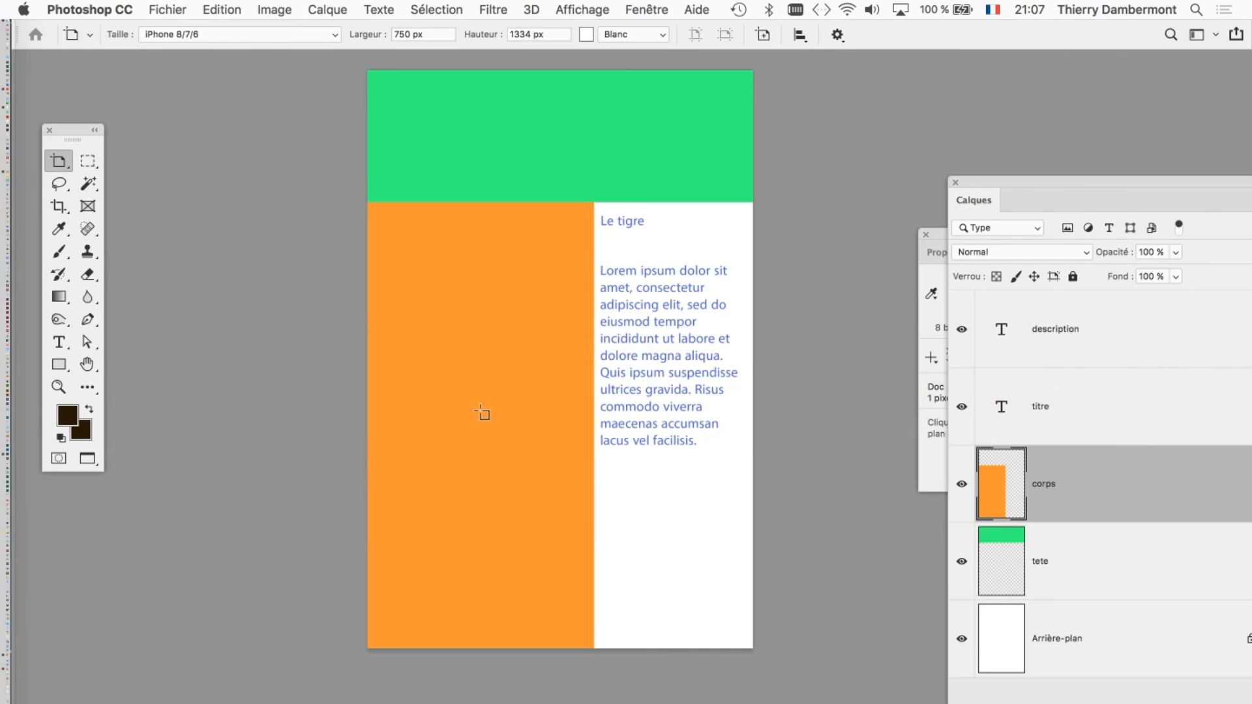
left_click_drag(393, 296, 251, 322)
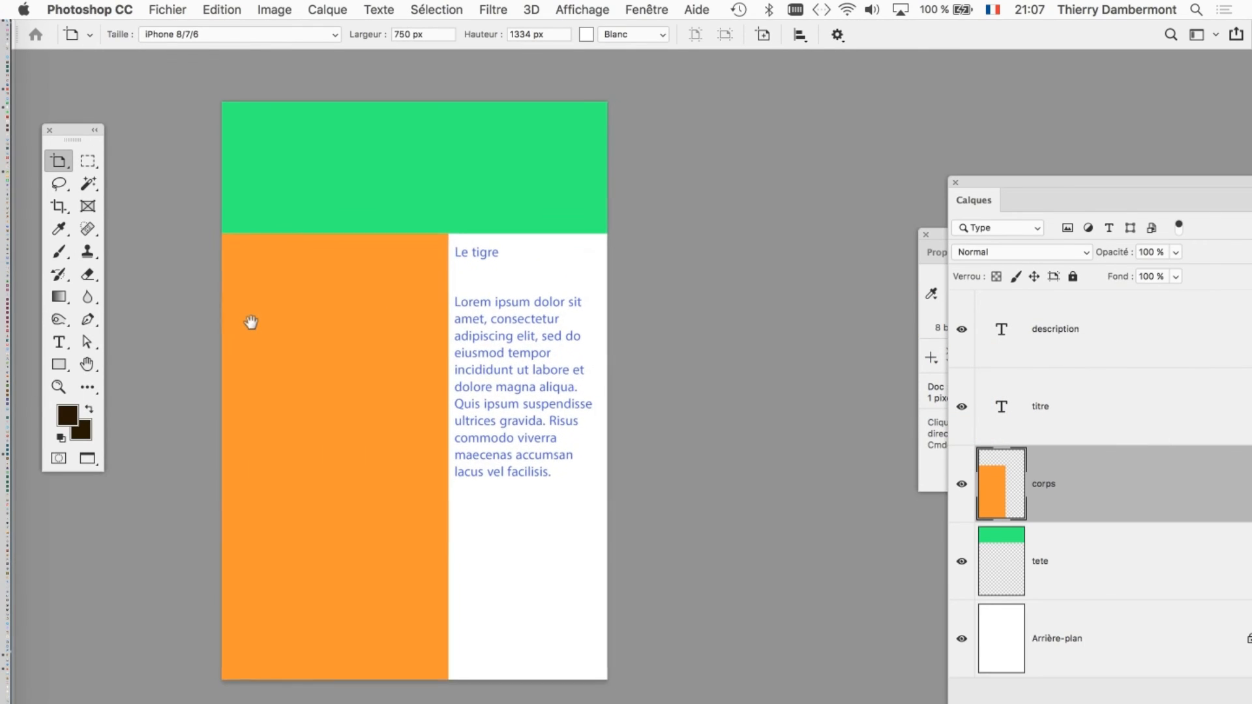
left_click(288, 8)
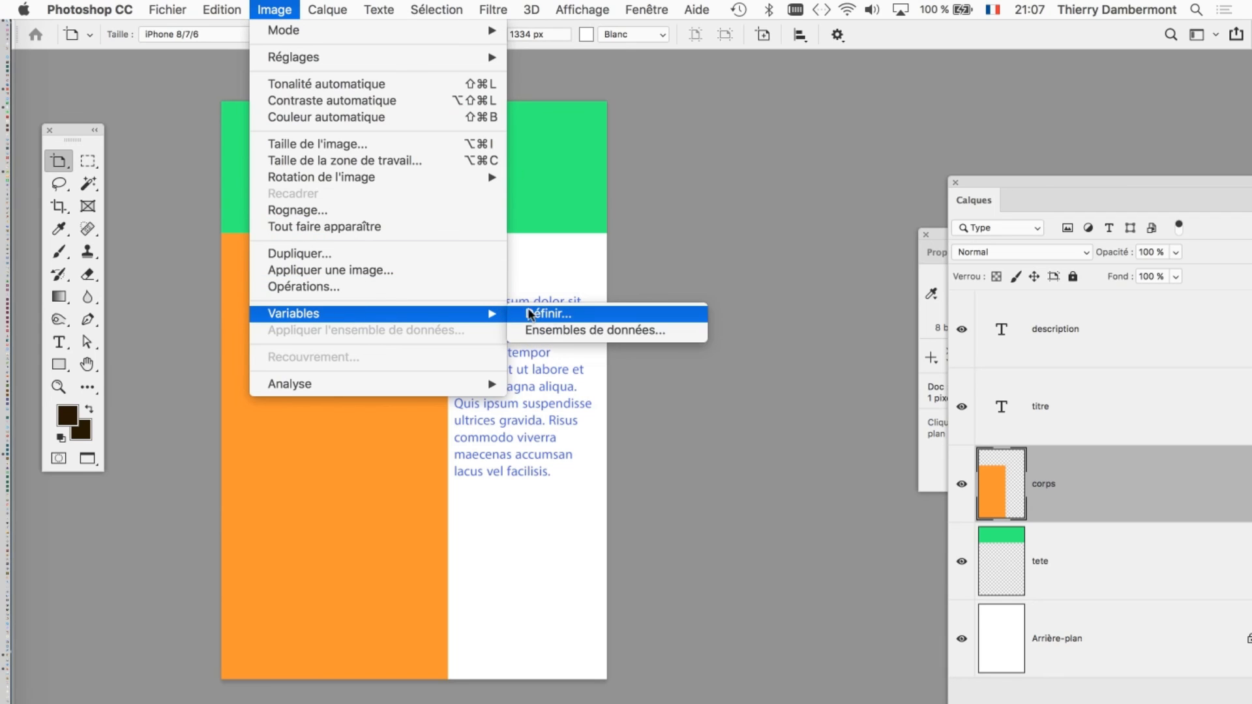
left_click(580, 331)
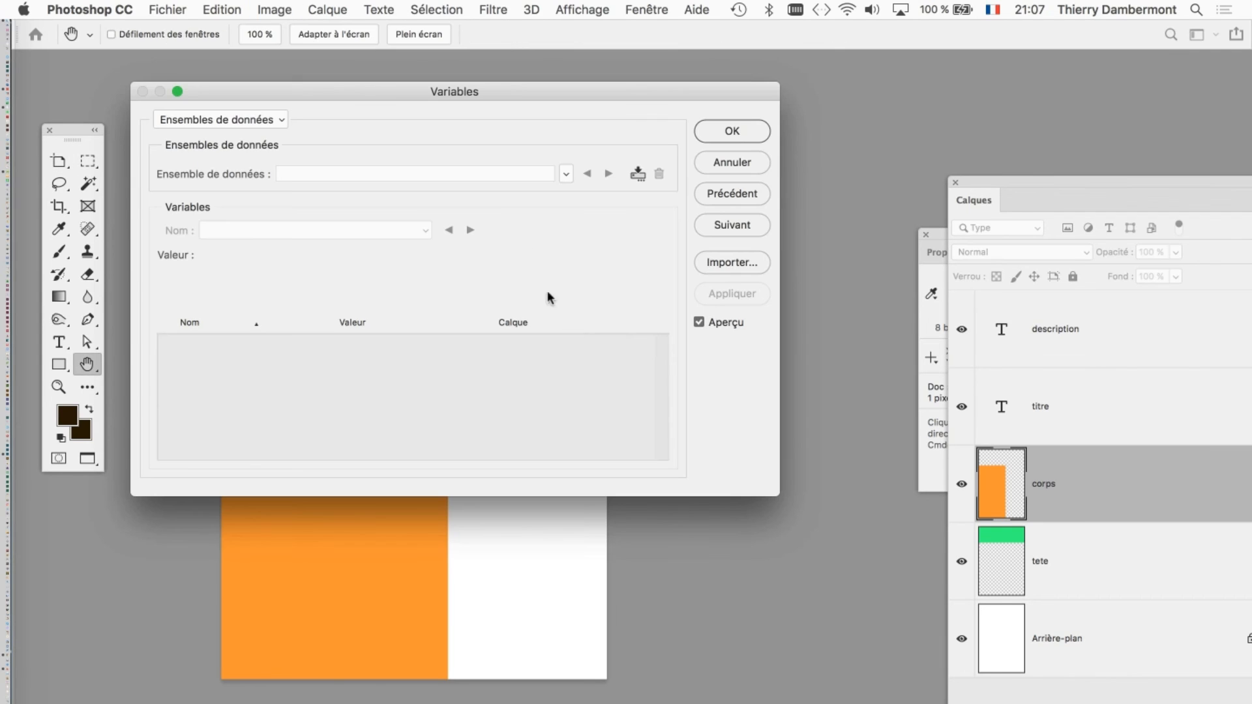
left_click_drag(454, 97, 589, 88)
key("alt")
left_click(847, 254)
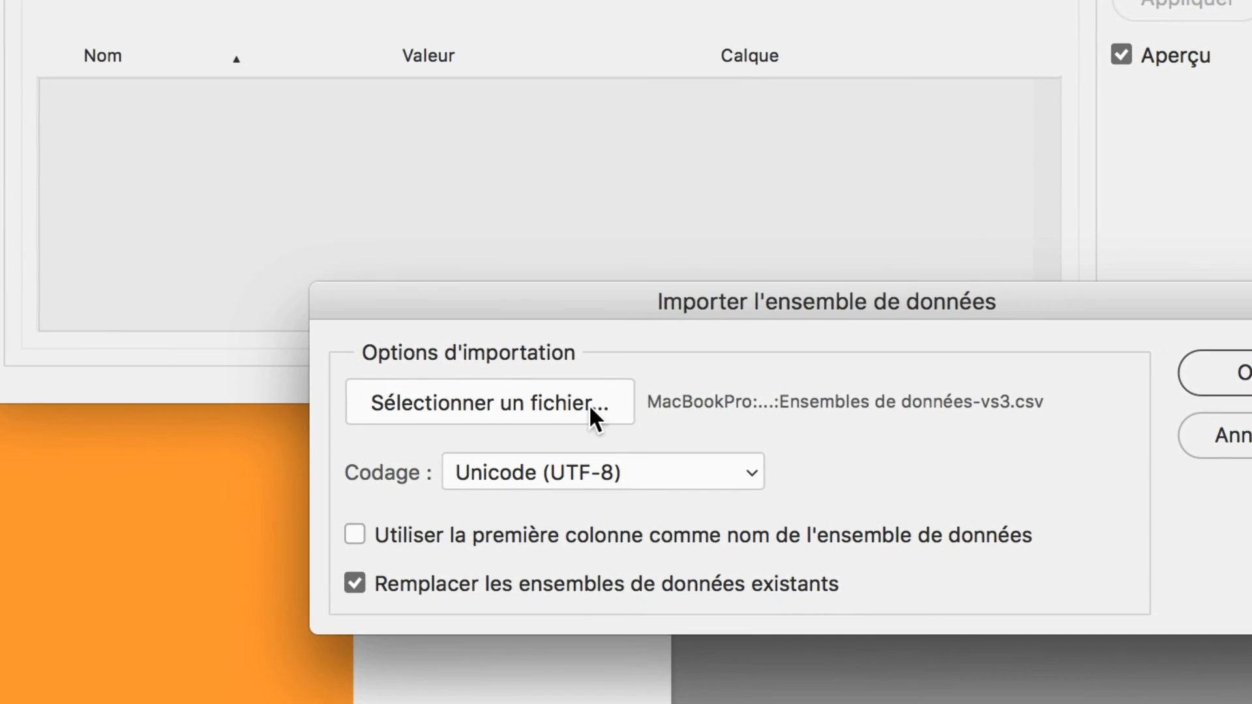
- Choose Ensembles de données-vs3.csv from the variables-Exercice01 folder as the data set file to import
left_click(590, 406)
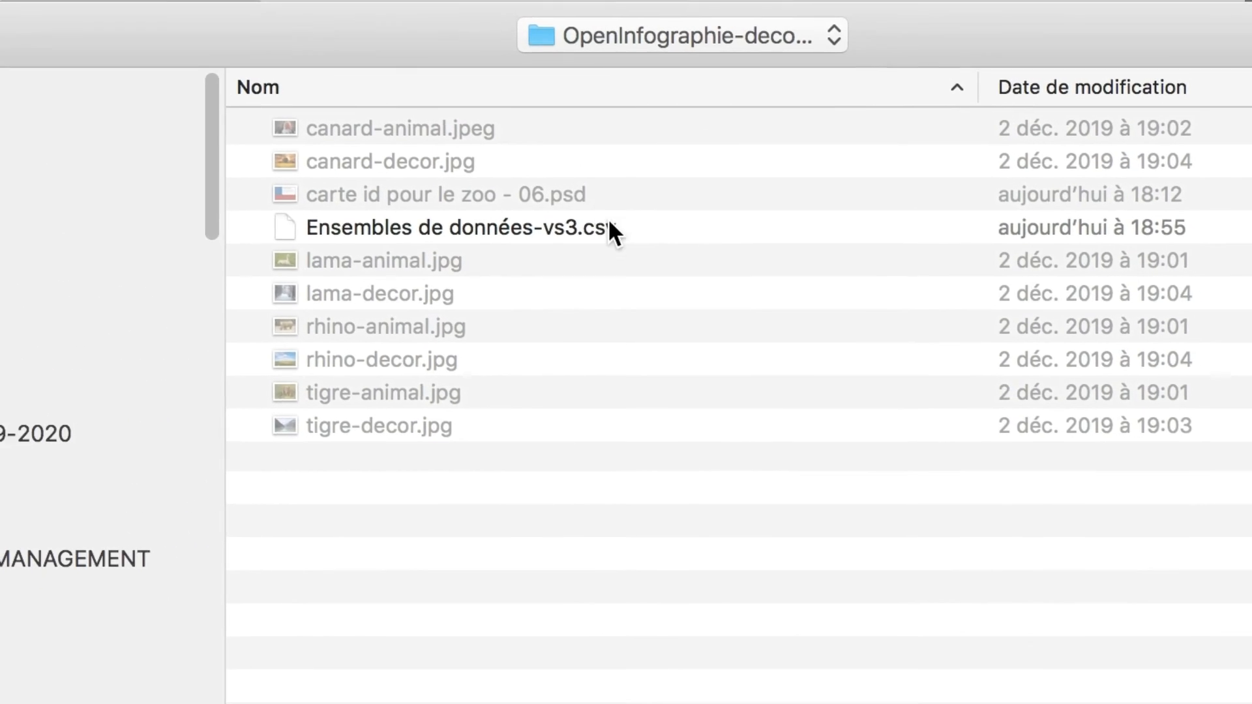
left_click(906, 290)
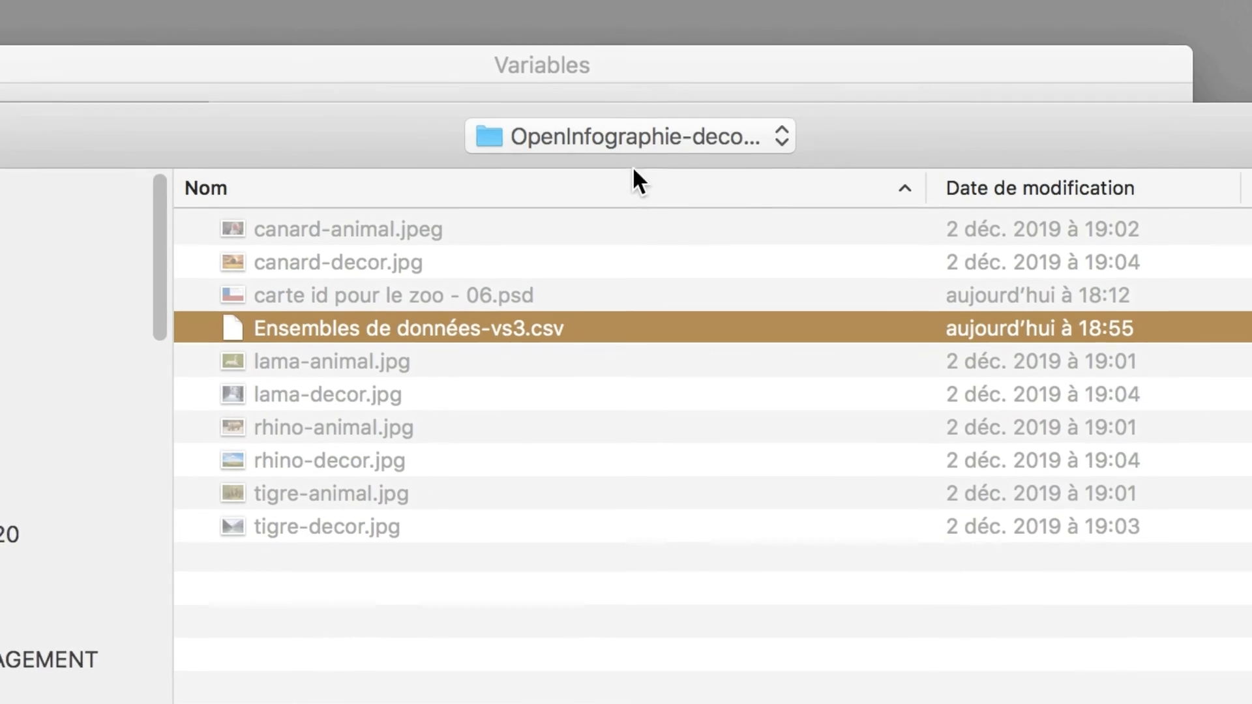
left_click(562, 23)
left_click(633, 175)
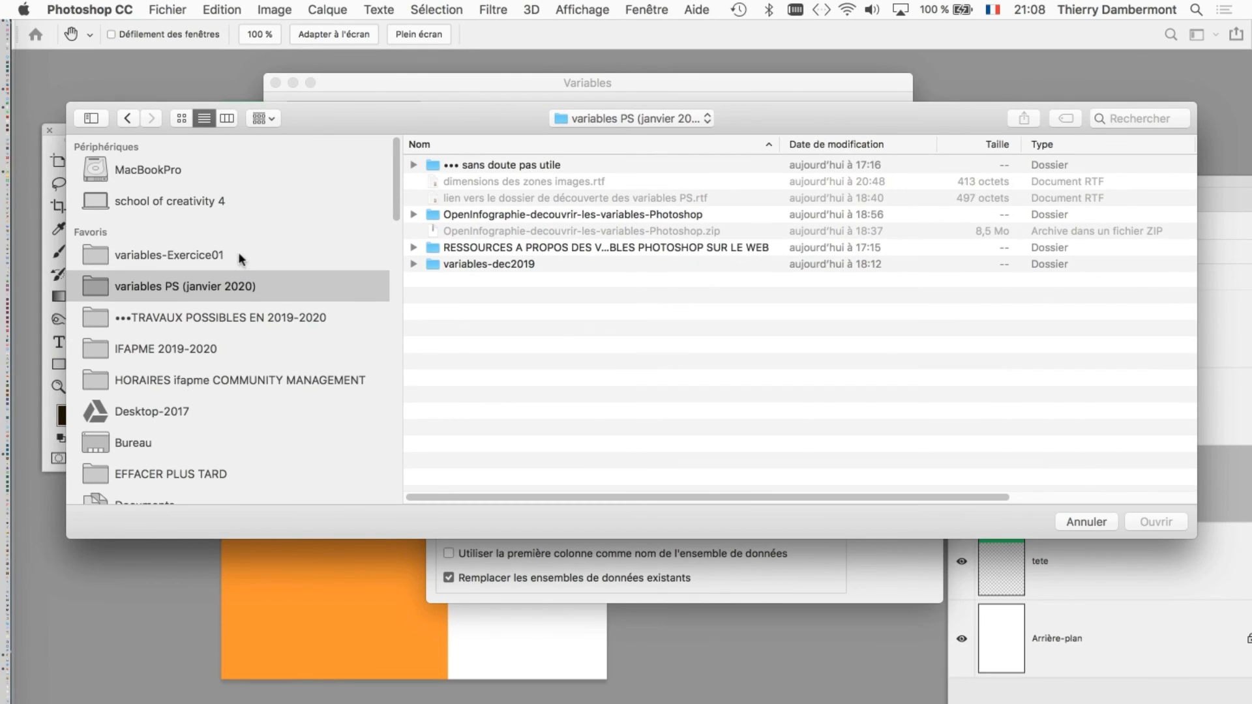
left_click(238, 256)
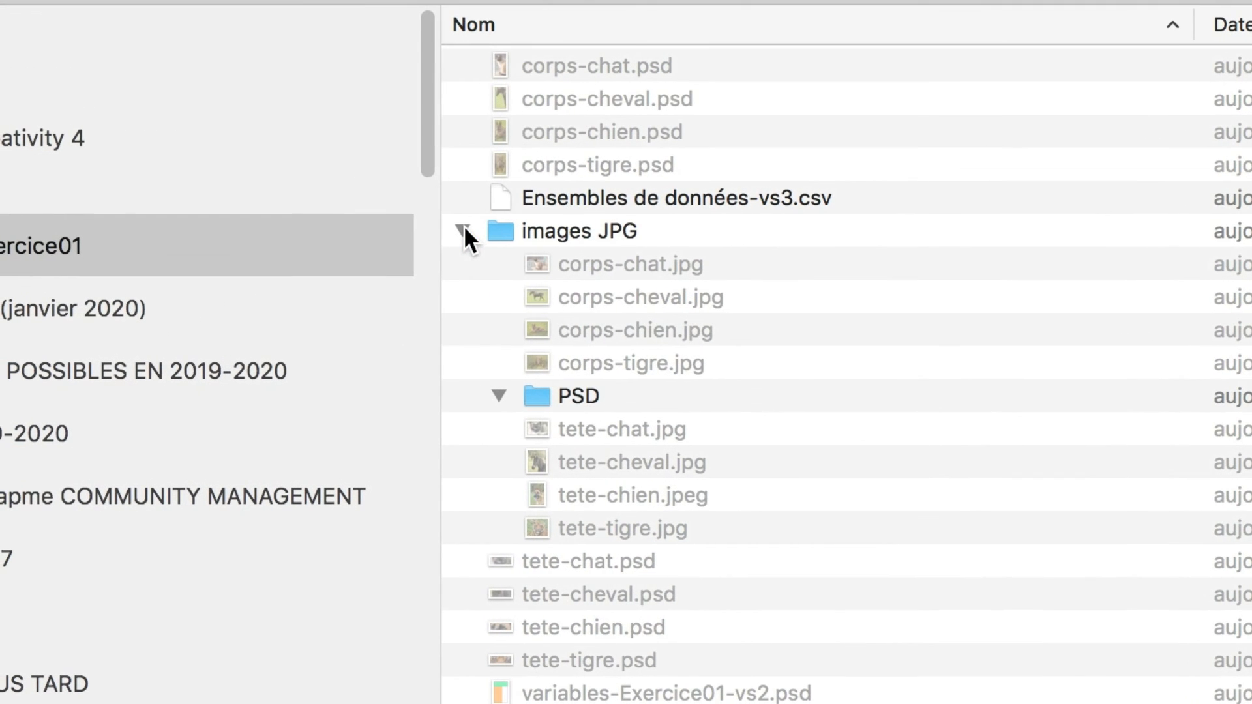
left_click(458, 229)
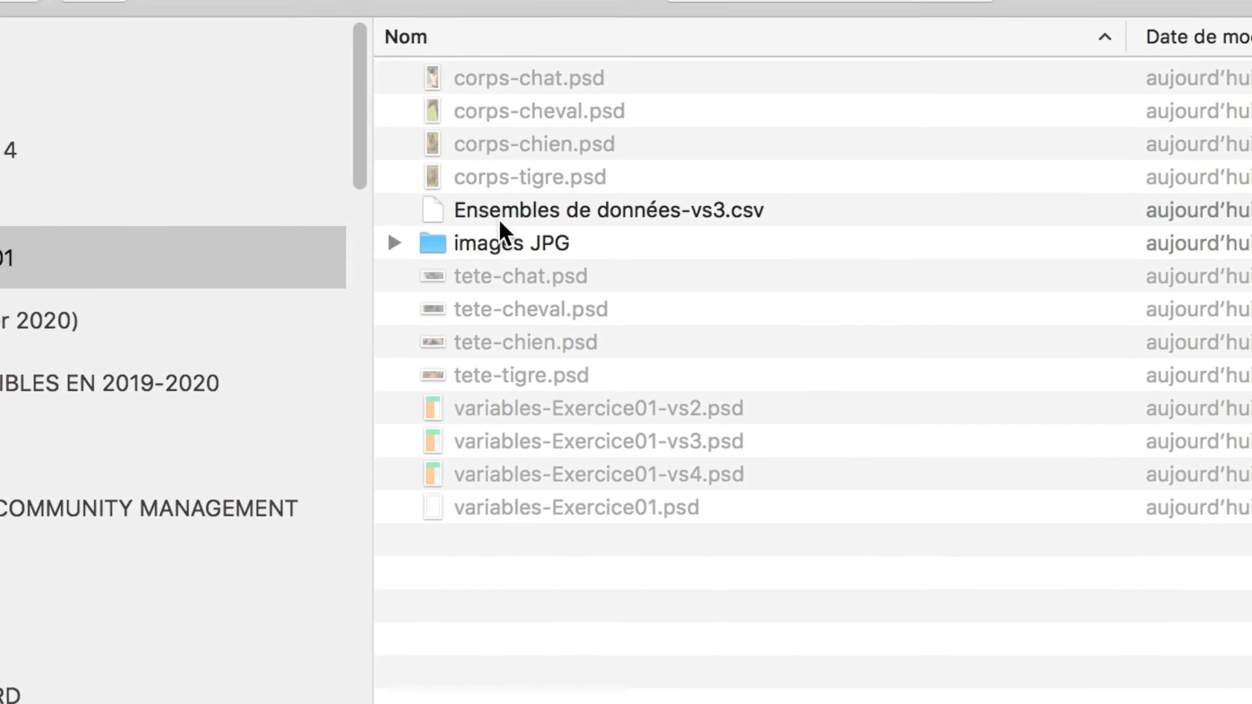
left_click(580, 202)
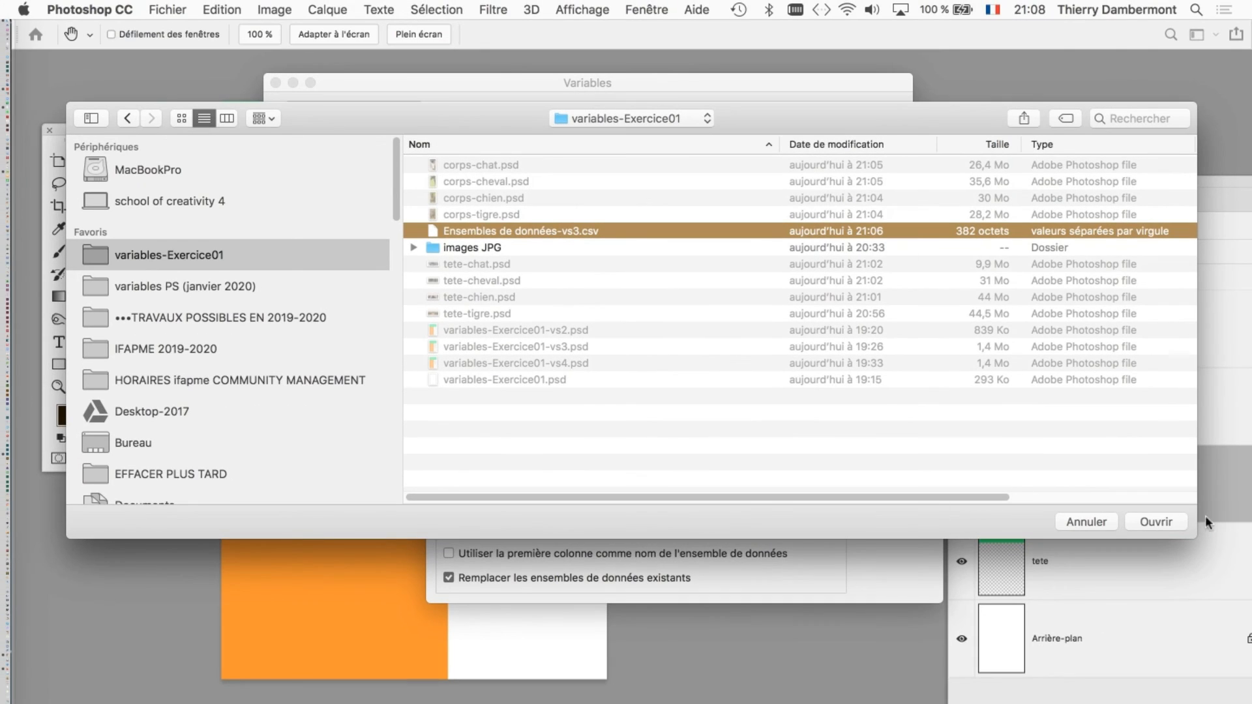
left_click(1179, 519)
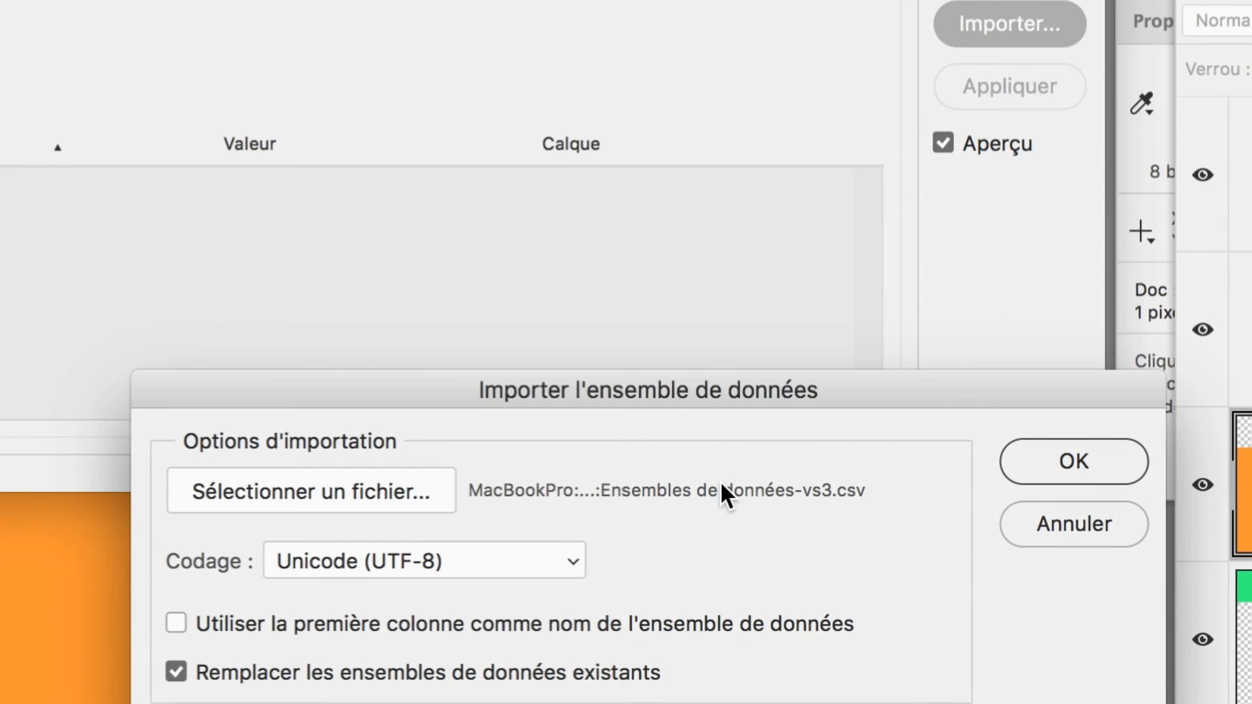
- Try to import the CSV as Unicode (UTF-8), replacing existing data sets, and close the Variables dialog
key("Return")
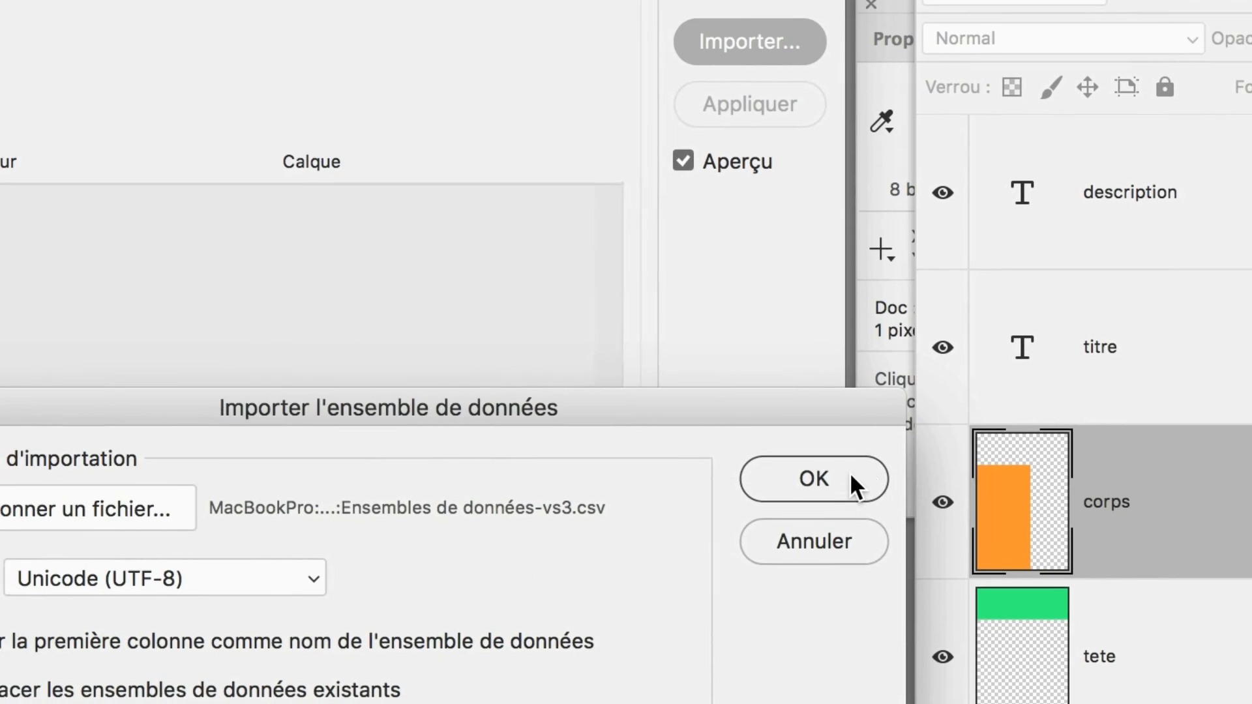
left_click(1226, 409)
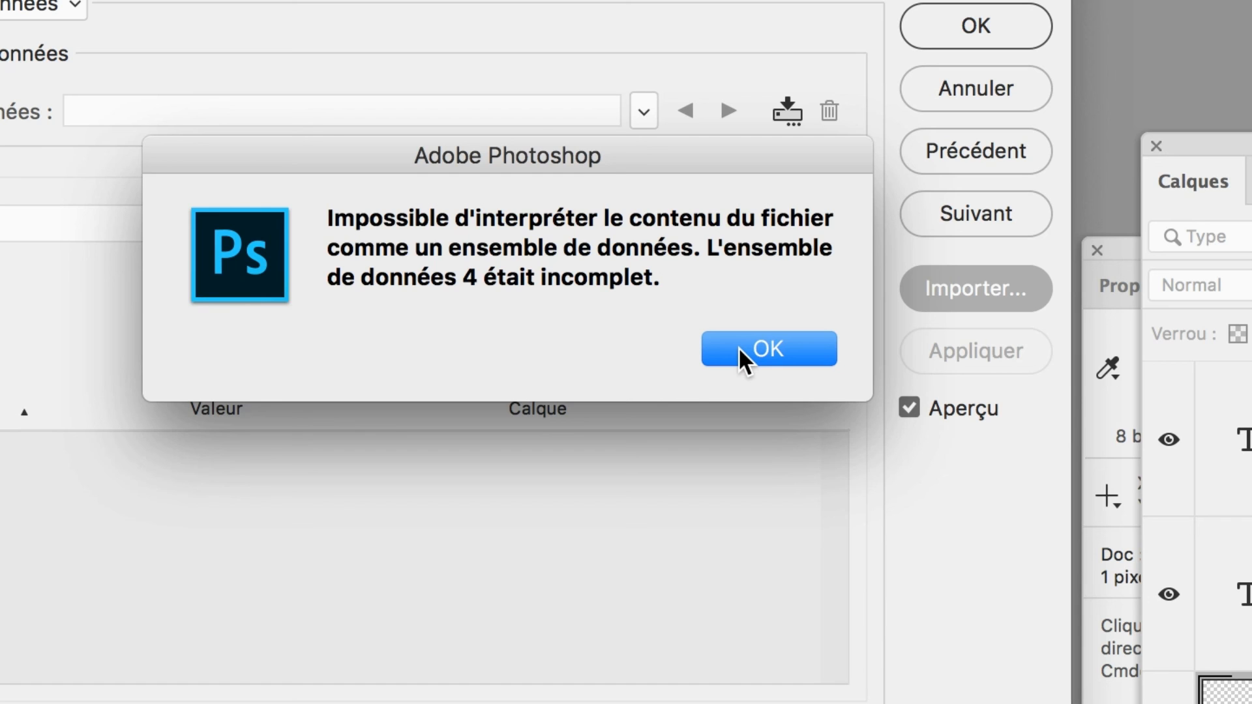
left_click(738, 347)
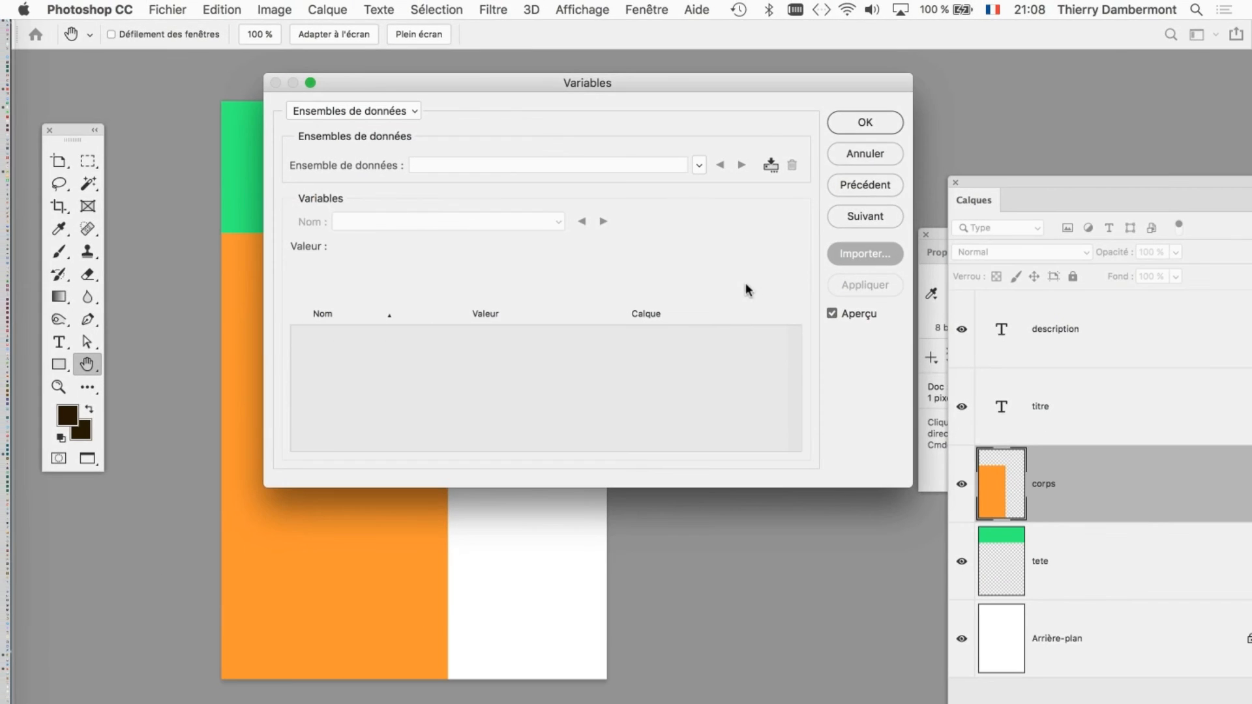
left_click(865, 122)
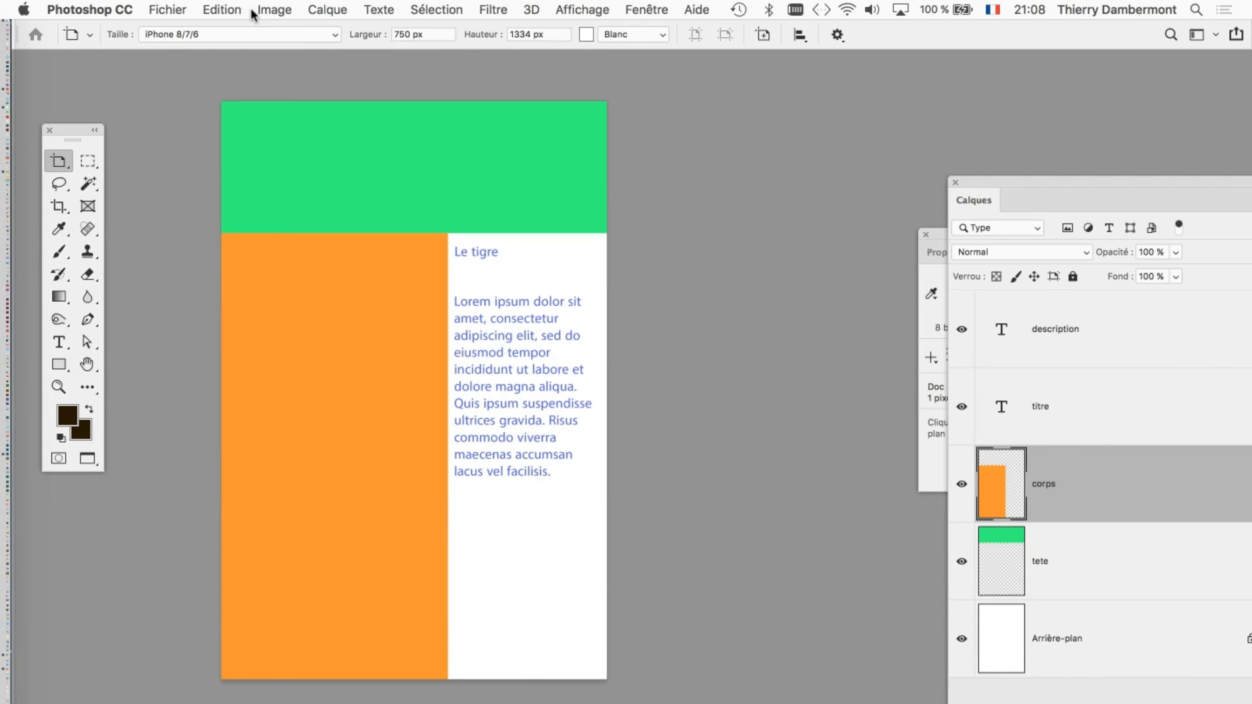
- Reopen the data set import options for the template's variables
left_click(275, 10)
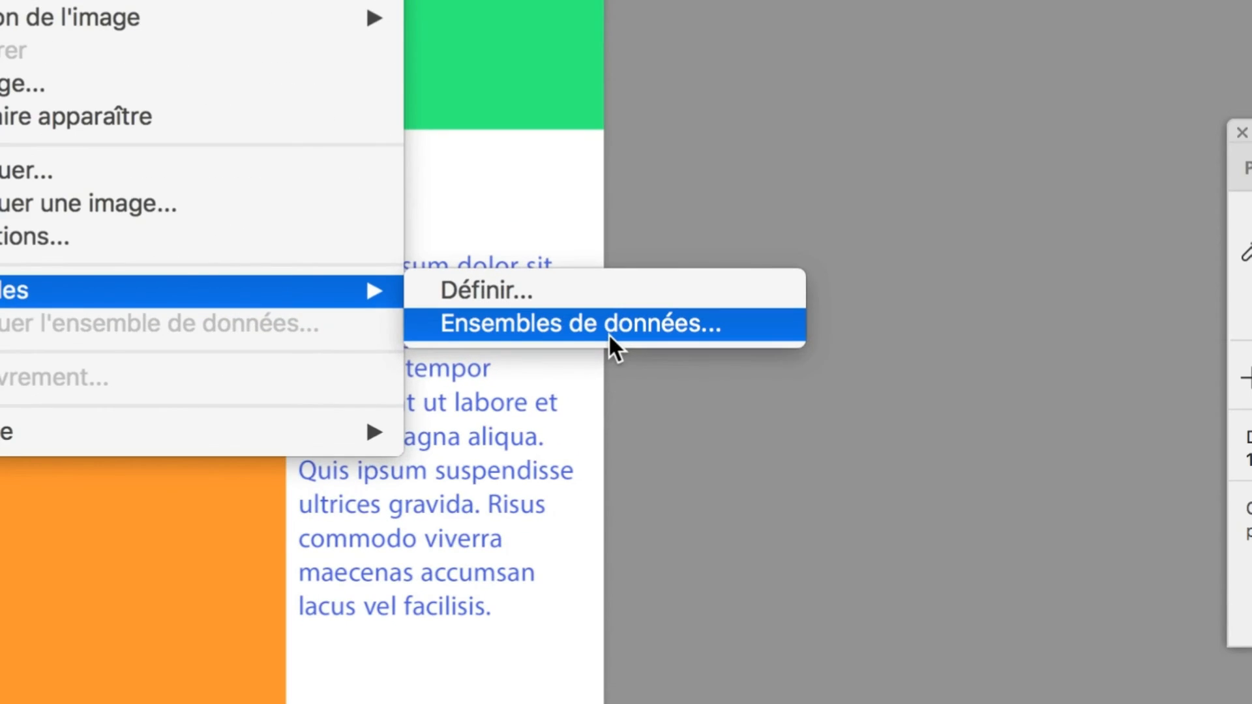
left_click(610, 334)
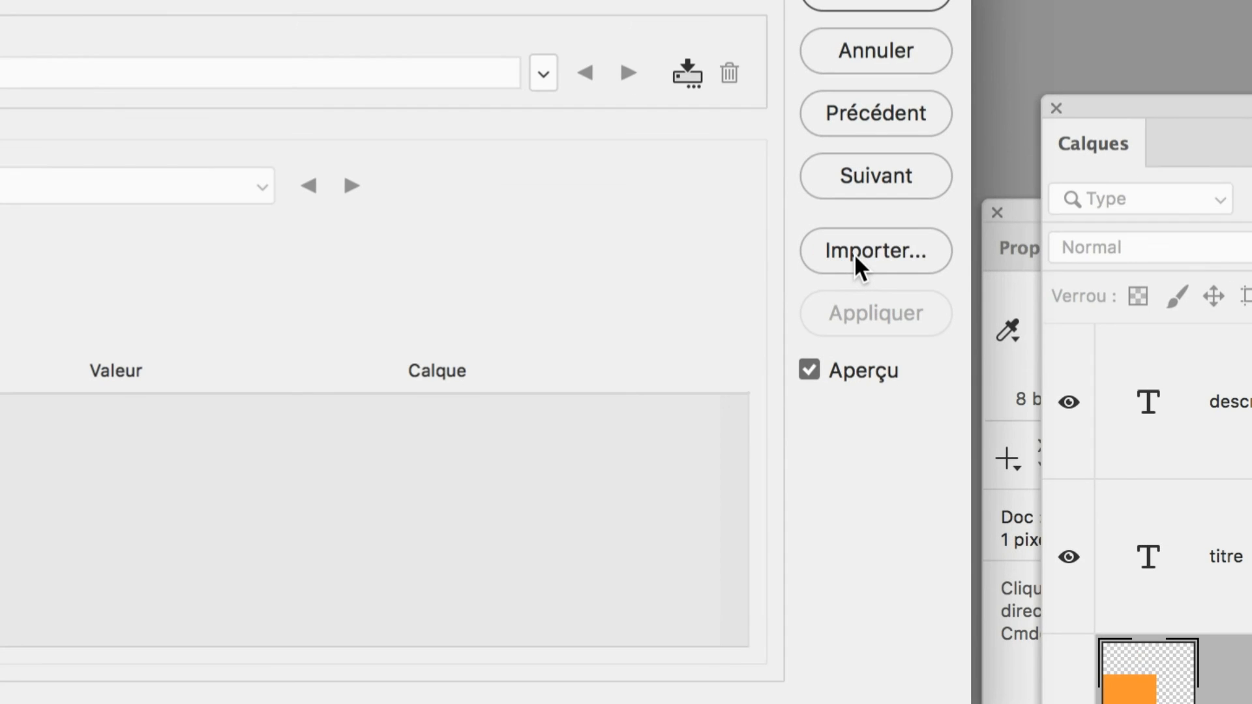
left_click(854, 256)
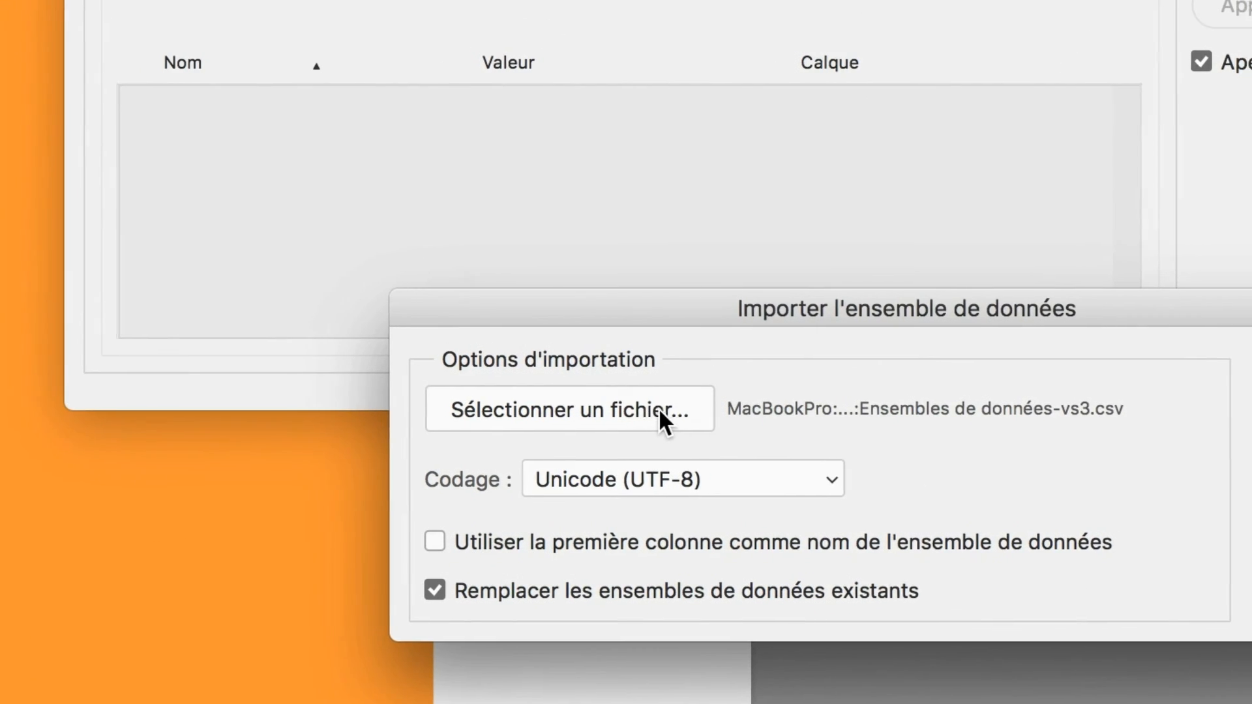
- Try to import Ensembles de données-vs3.csv again as Unicode (UTF-8), replacing existing data sets
left_click(656, 410)
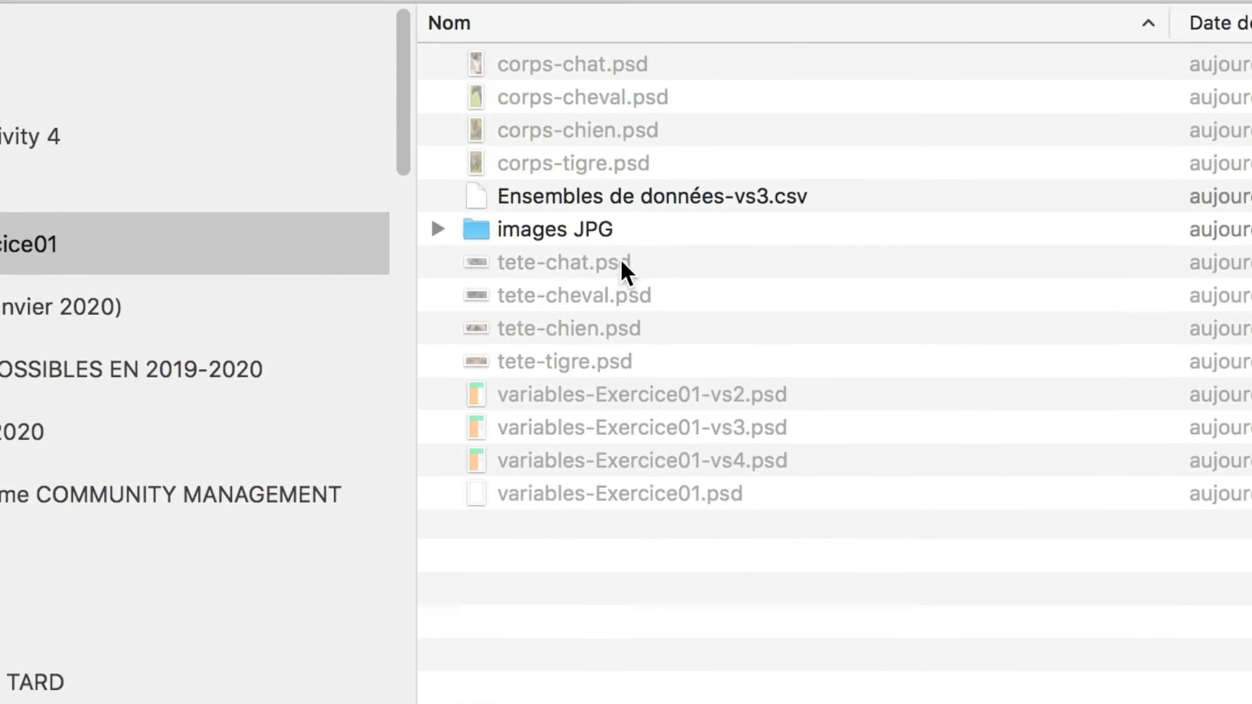
left_click(630, 235)
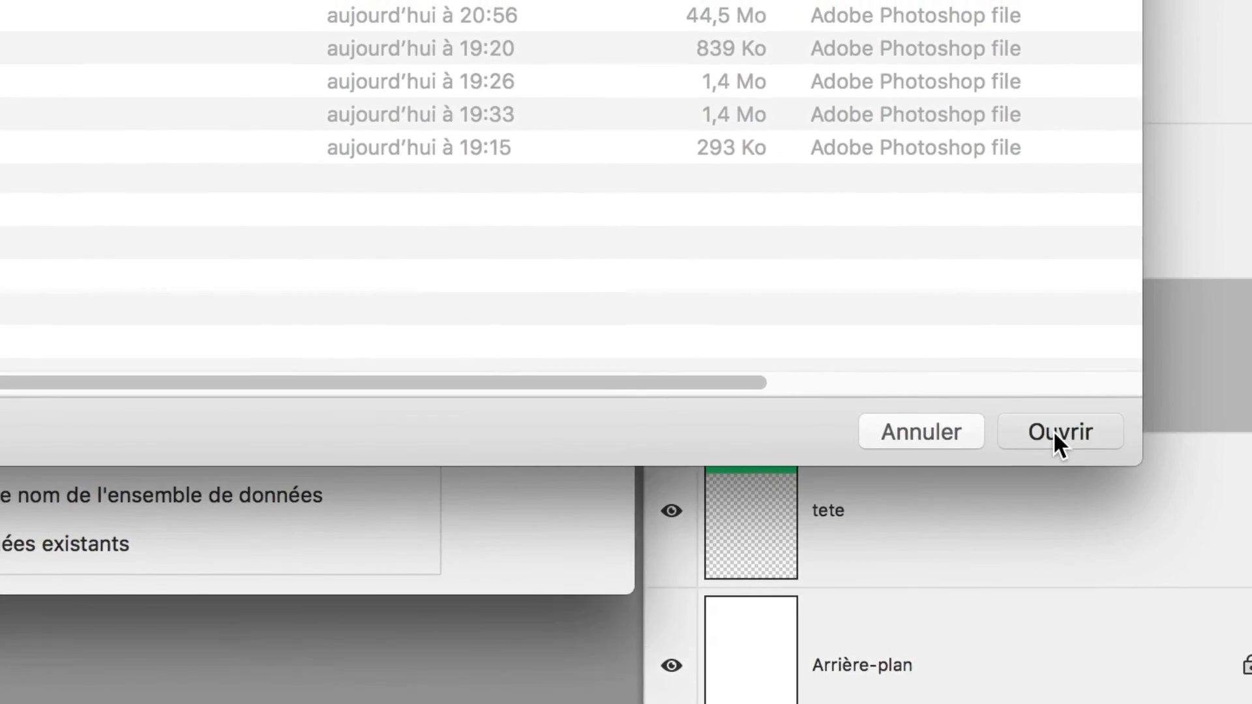
left_click(1053, 430)
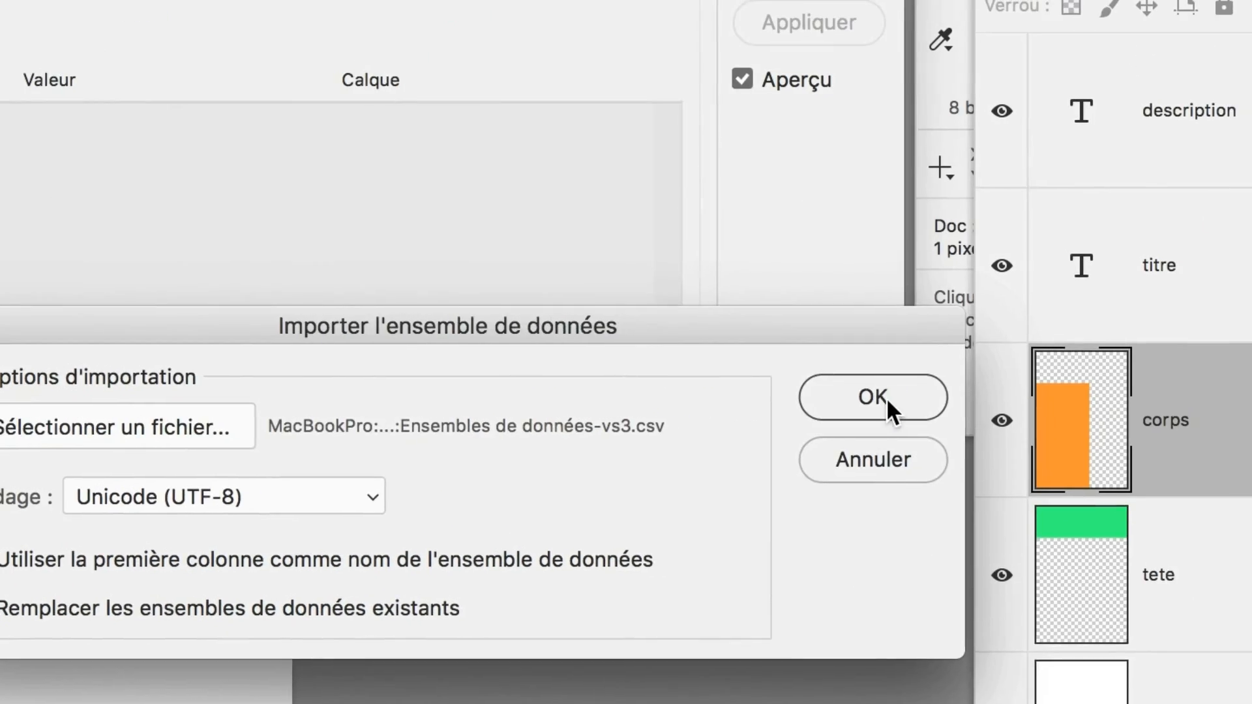
left_click(886, 397)
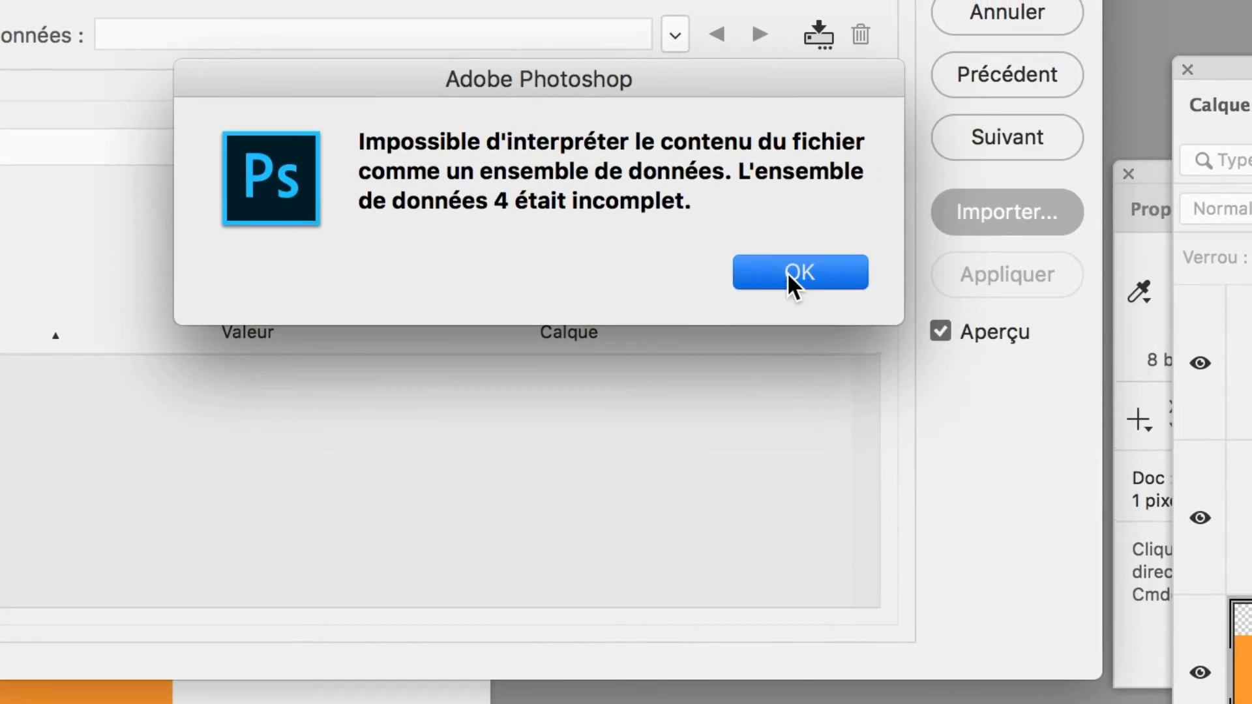
left_click(788, 282)
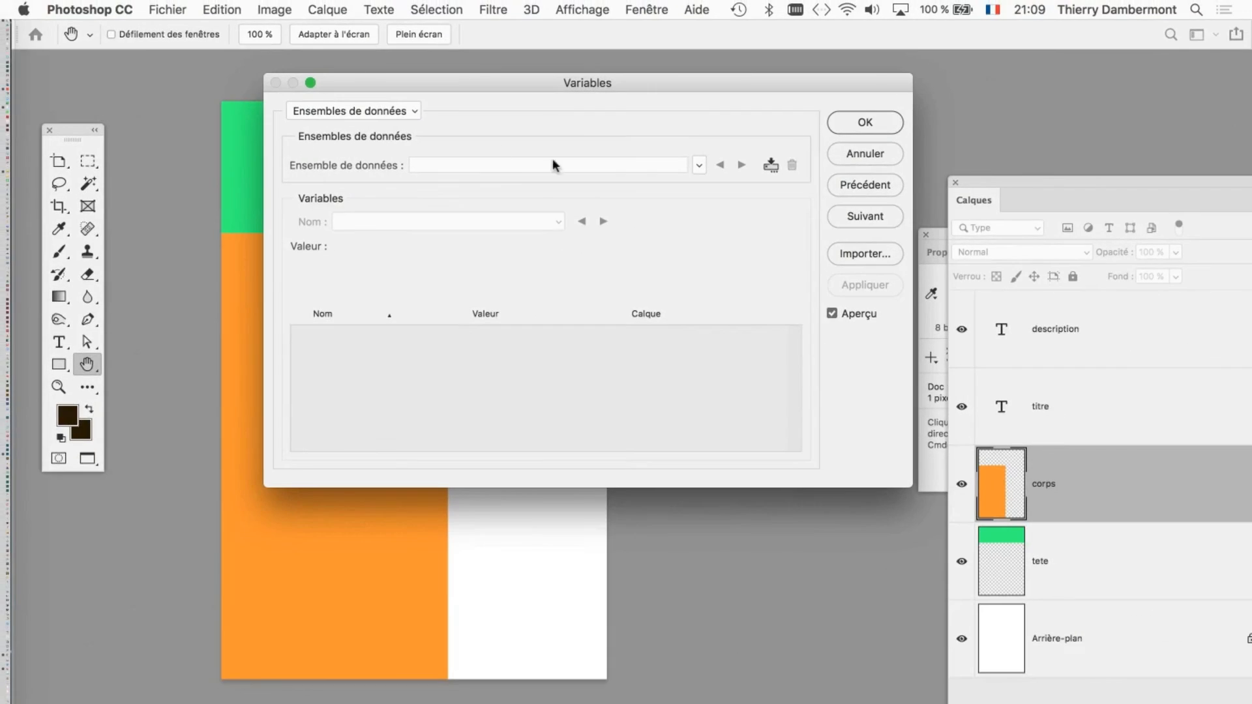
- Switch to TextEdit, delete the phrase 'ou "rhino" en abrégé,' from the Le Tigre description, and save the CSV
key("super+Tab")
left_click(490, 425)
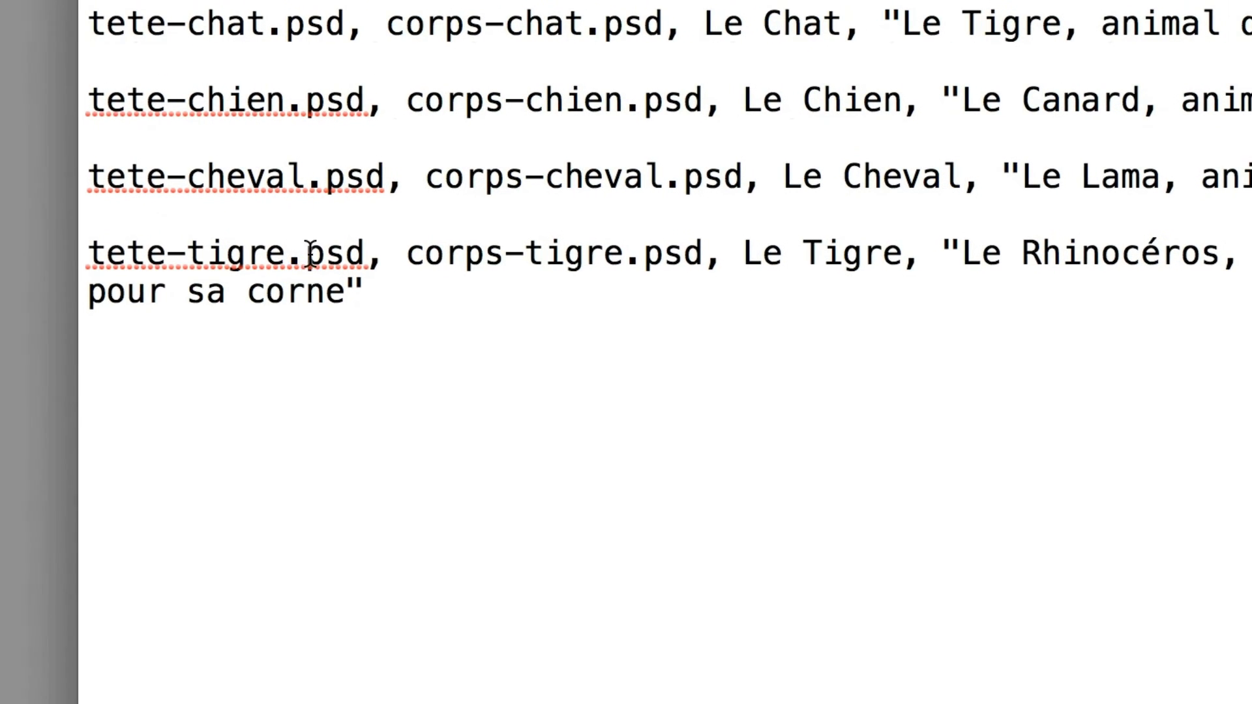
left_click(392, 253)
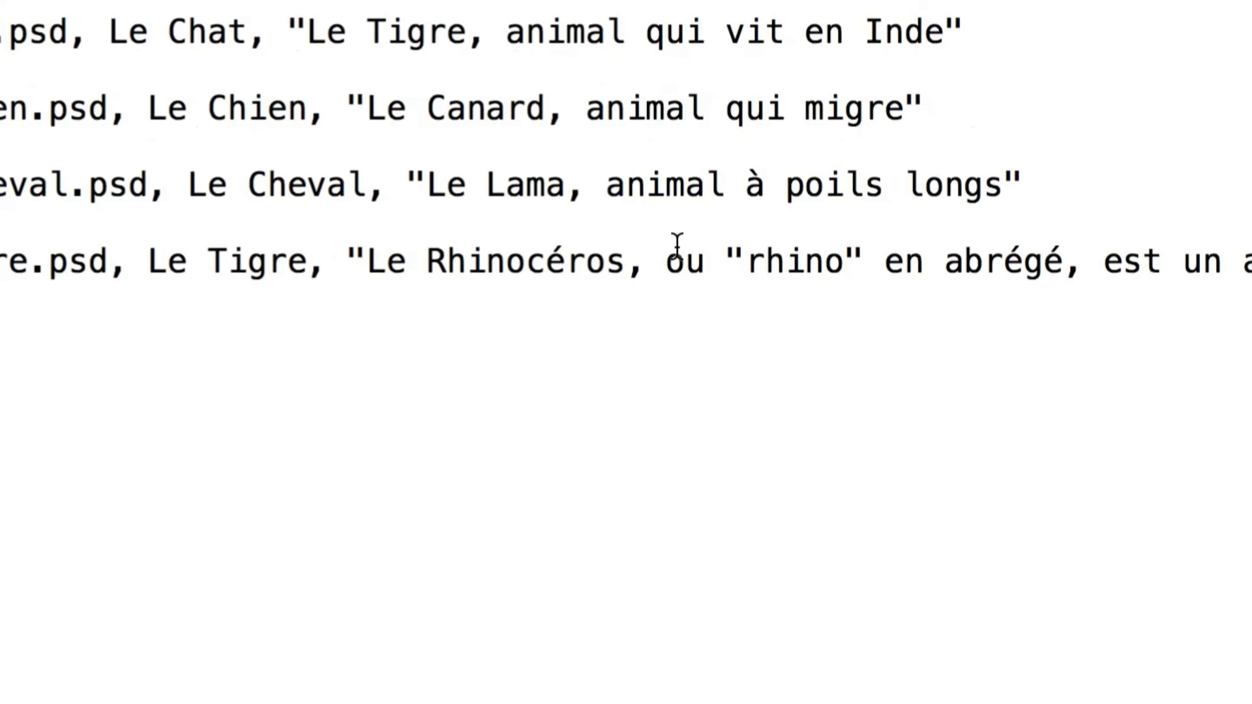
left_click_drag(672, 255, 867, 259)
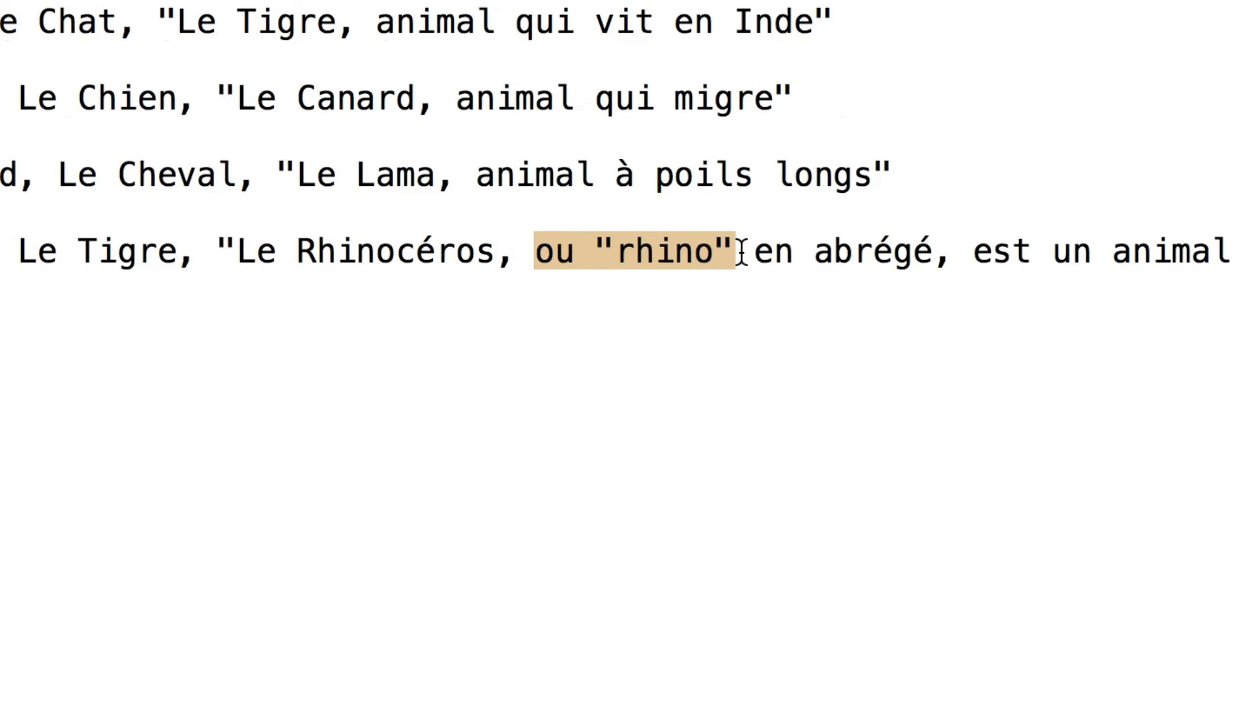
left_click_drag(949, 253, 592, 254)
left_click_drag(691, 254, 630, 251)
key("BackSpace")
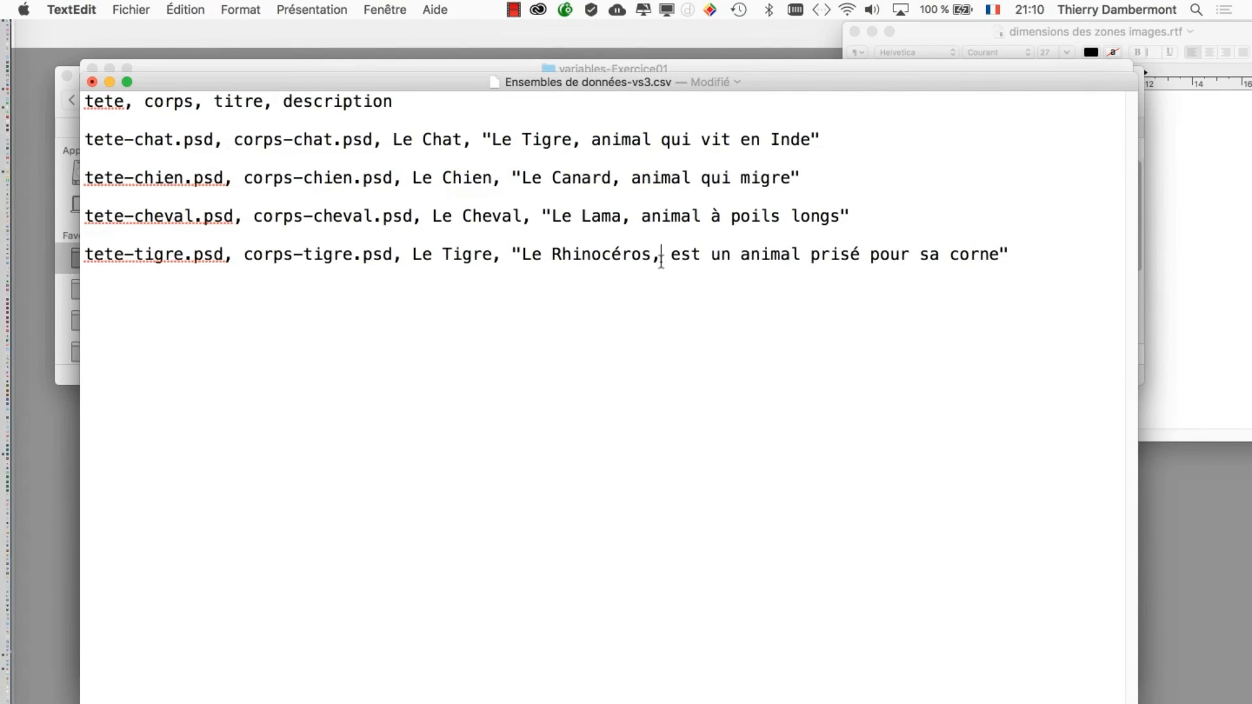
left_click(131, 9)
left_click(161, 108)
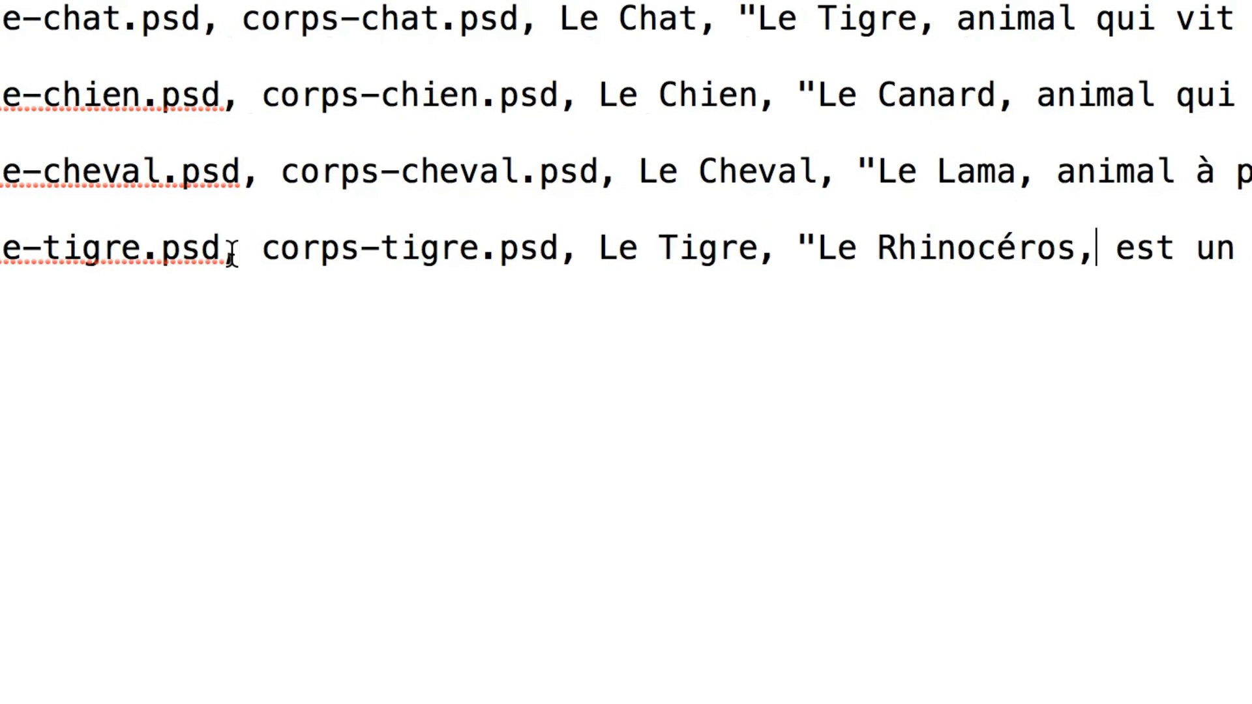
- Remove the comma after "Le Rhinocéros" in the Le Tigre description and save Ensembles de données-vs3.csv
double_click(230, 252)
left_click(1184, 247)
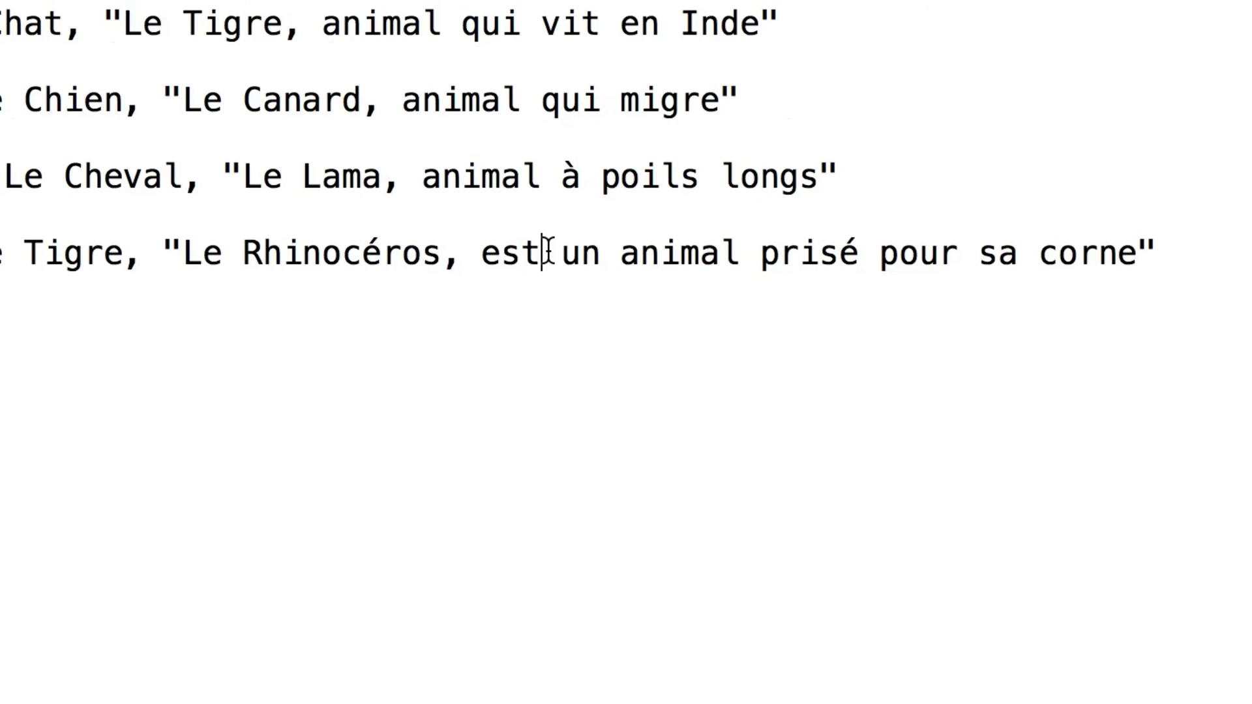
double_click(474, 253)
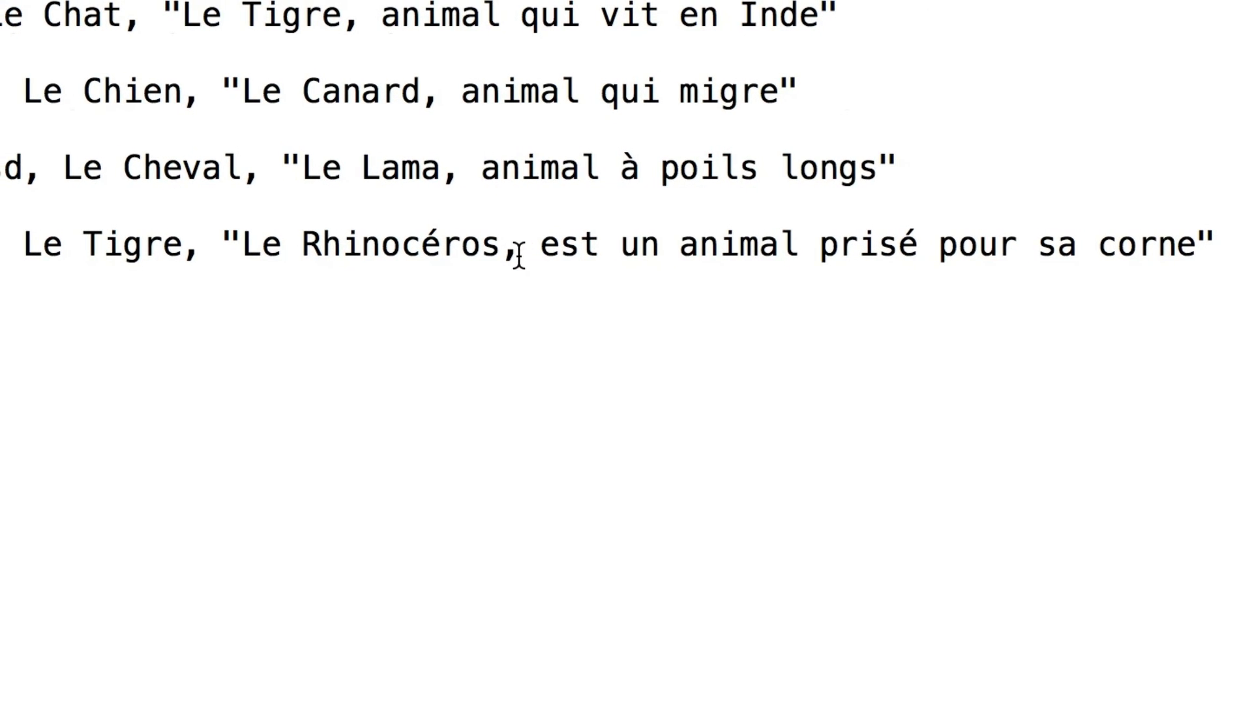
double_click(216, 248)
double_click(703, 251)
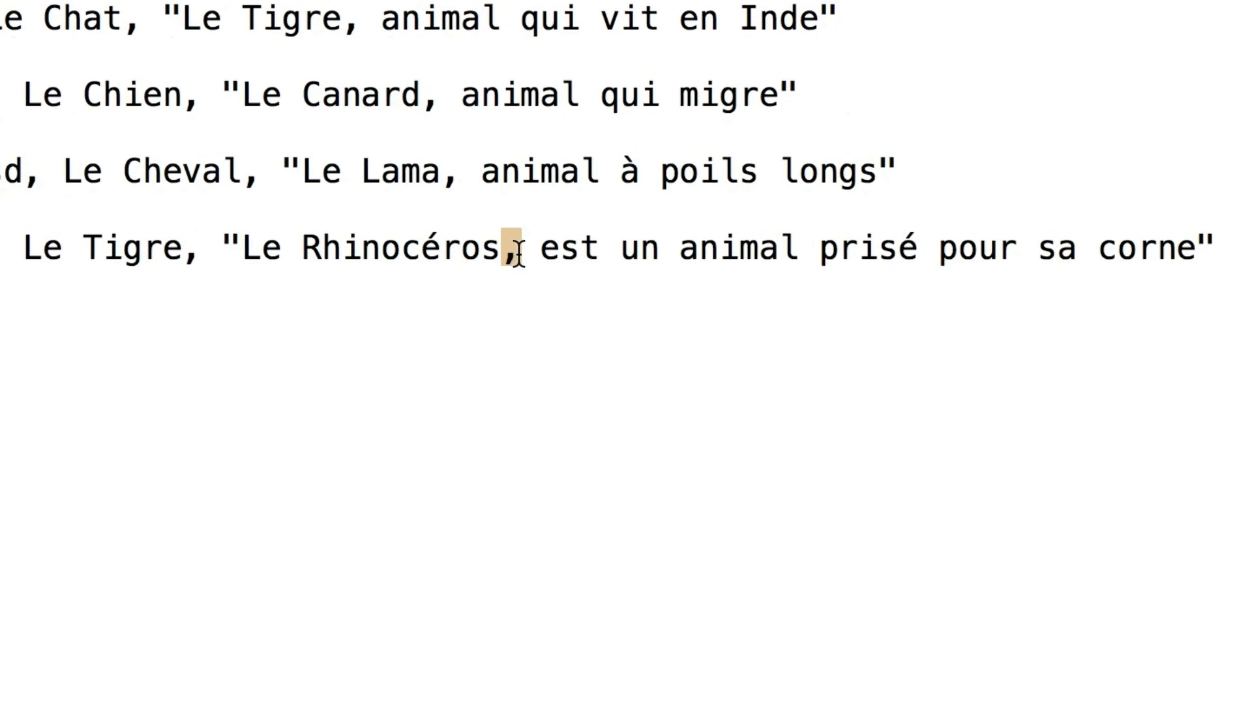
left_click(222, 249)
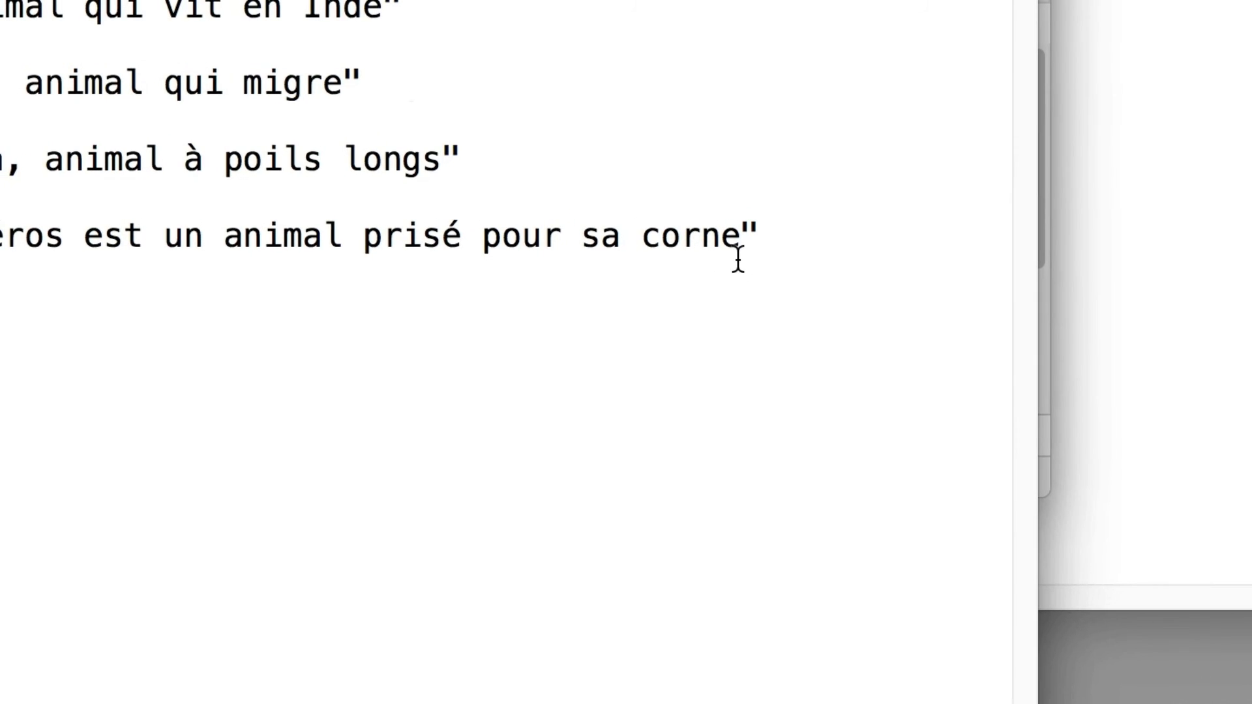
left_click(131, 9)
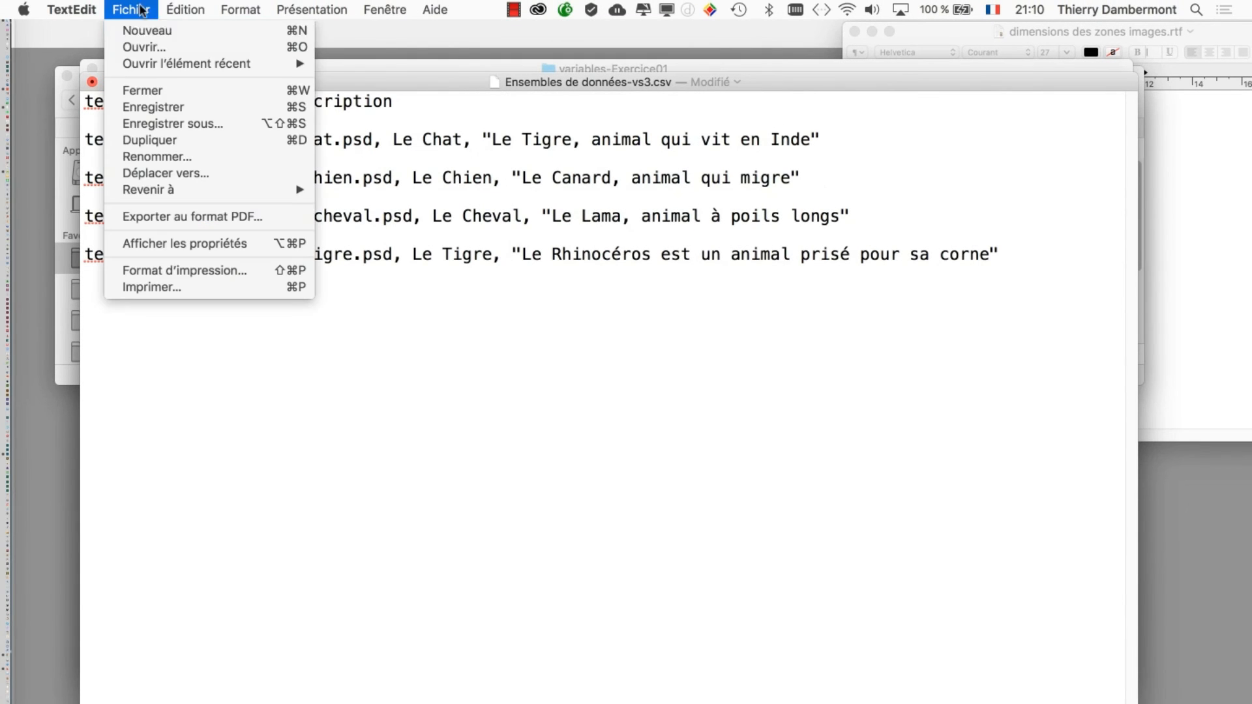
left_click(172, 108)
- Switch to Photoshop and import Ensembles de données-vs3.csv as Unicode (UTF-8), replacing existing data sets
key("super+Tab")
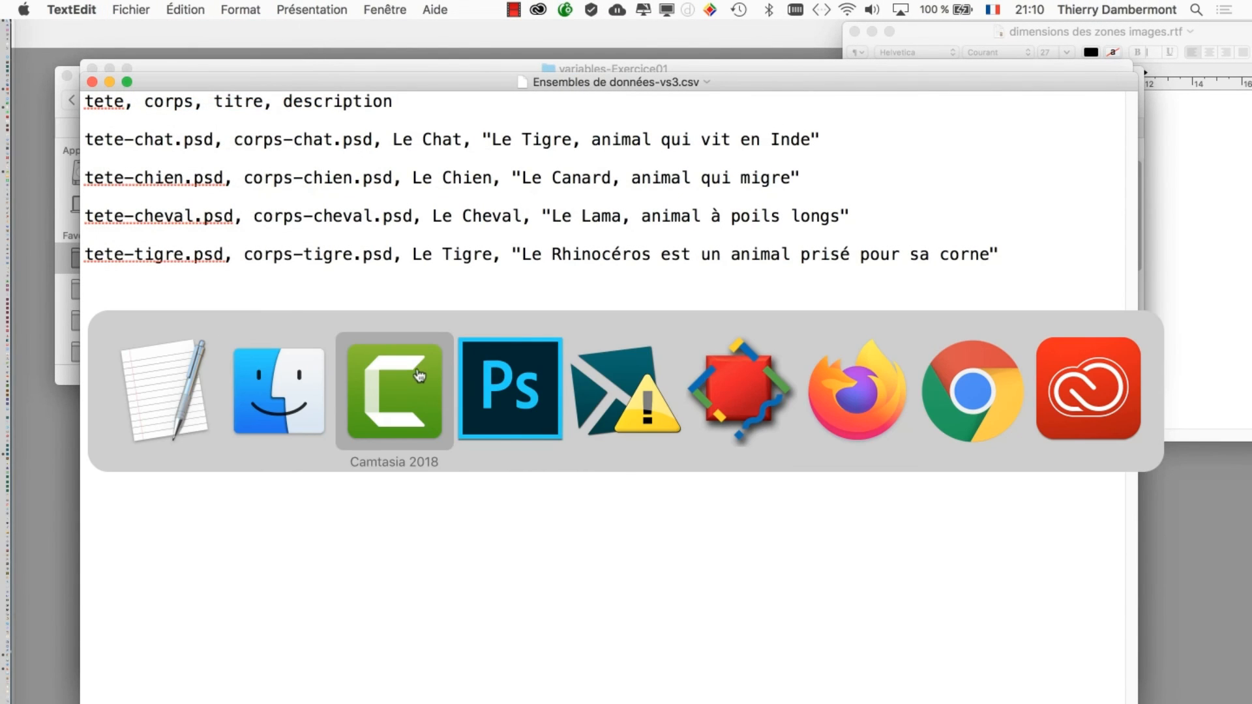
left_click(483, 391)
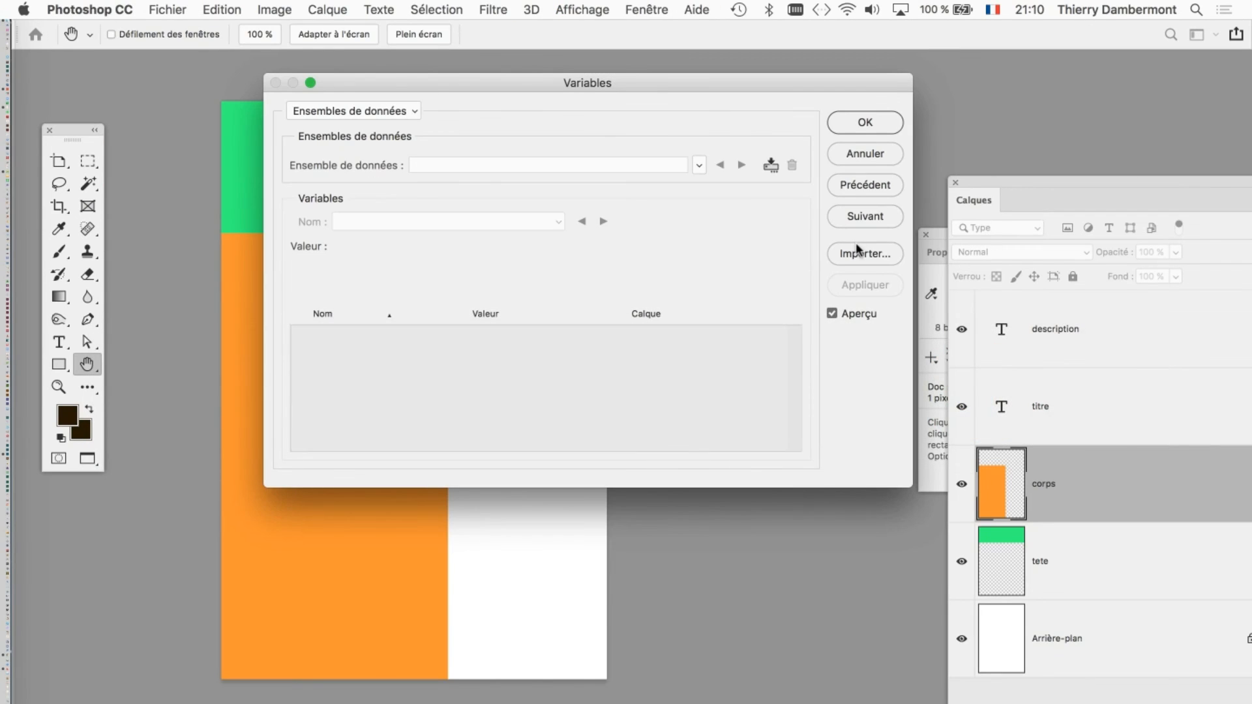
left_click(859, 253)
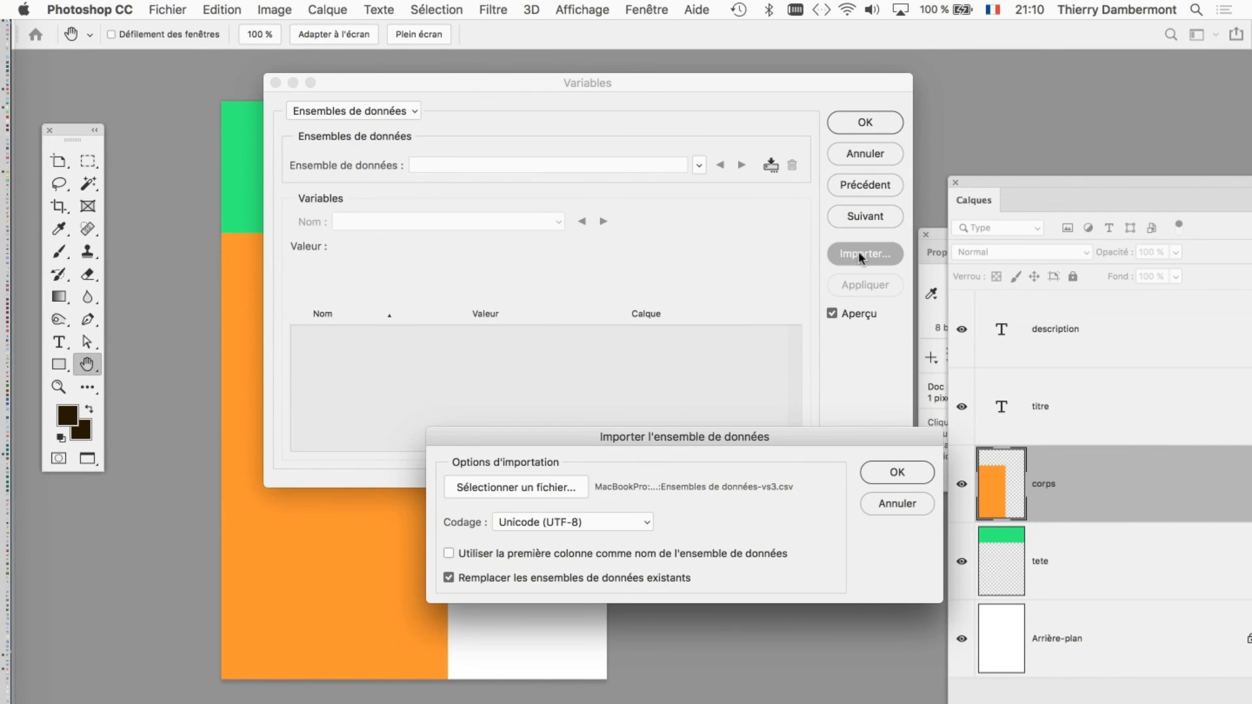
left_click(578, 485)
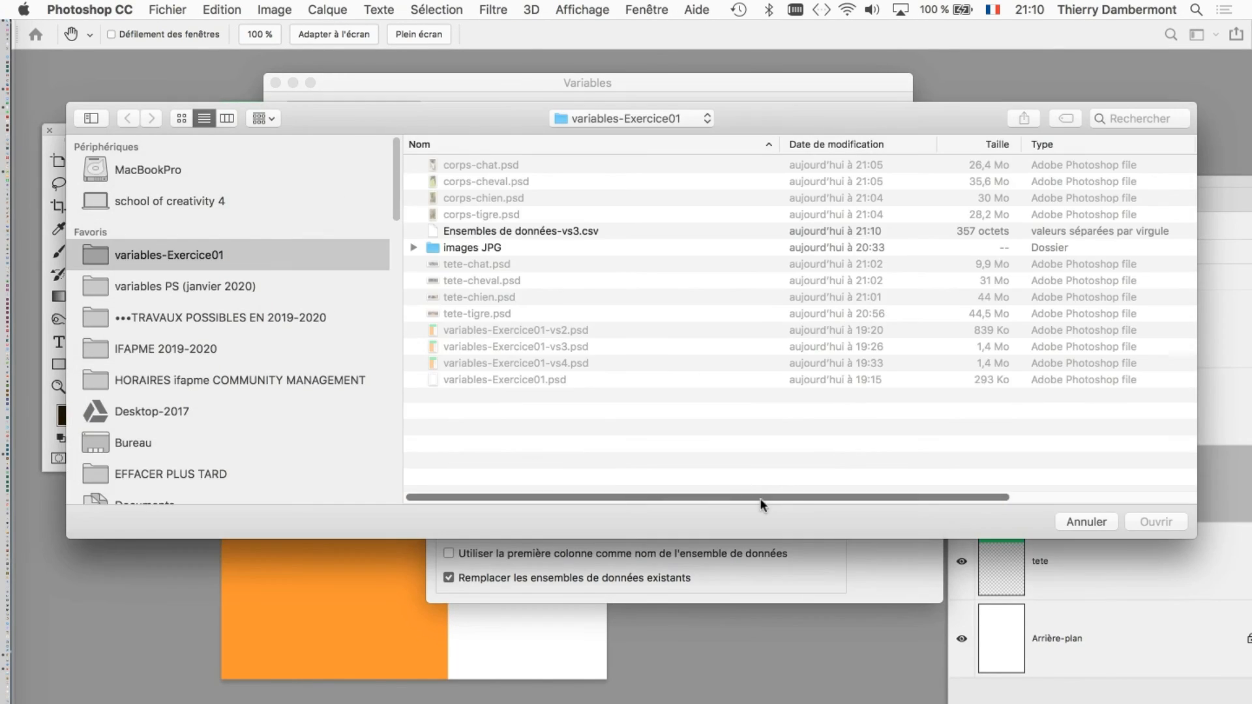
key("Return")
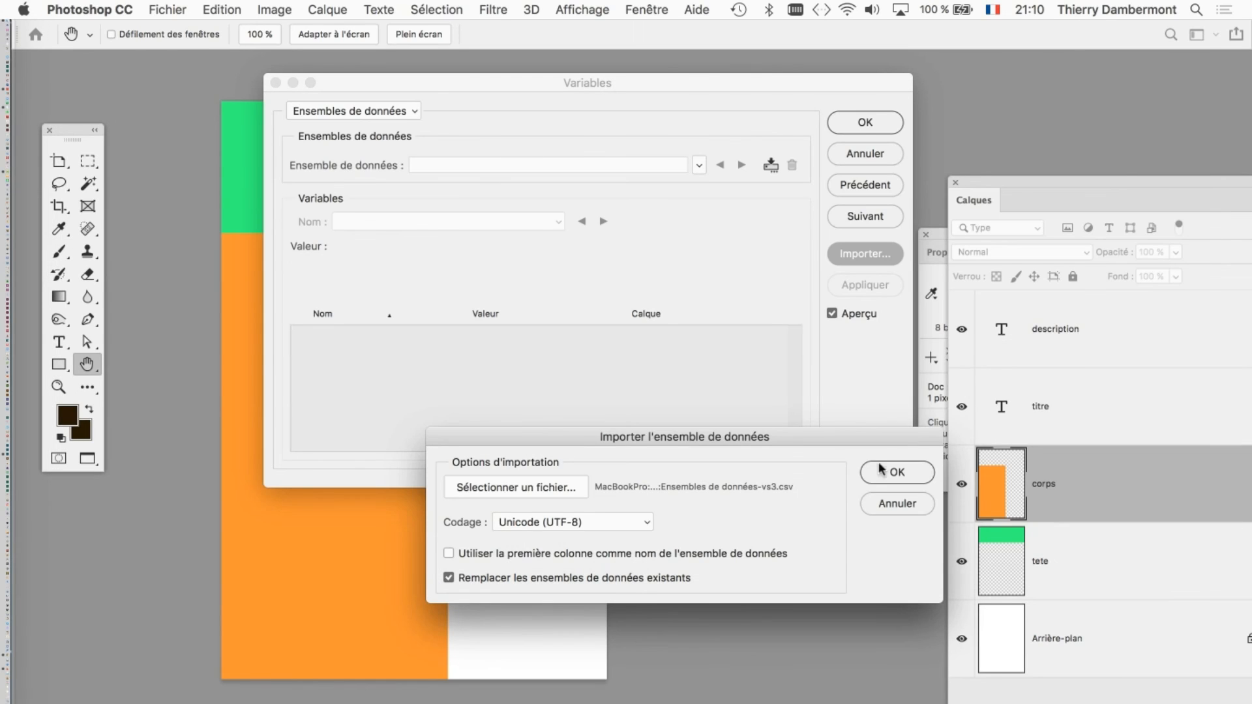
left_click(906, 472)
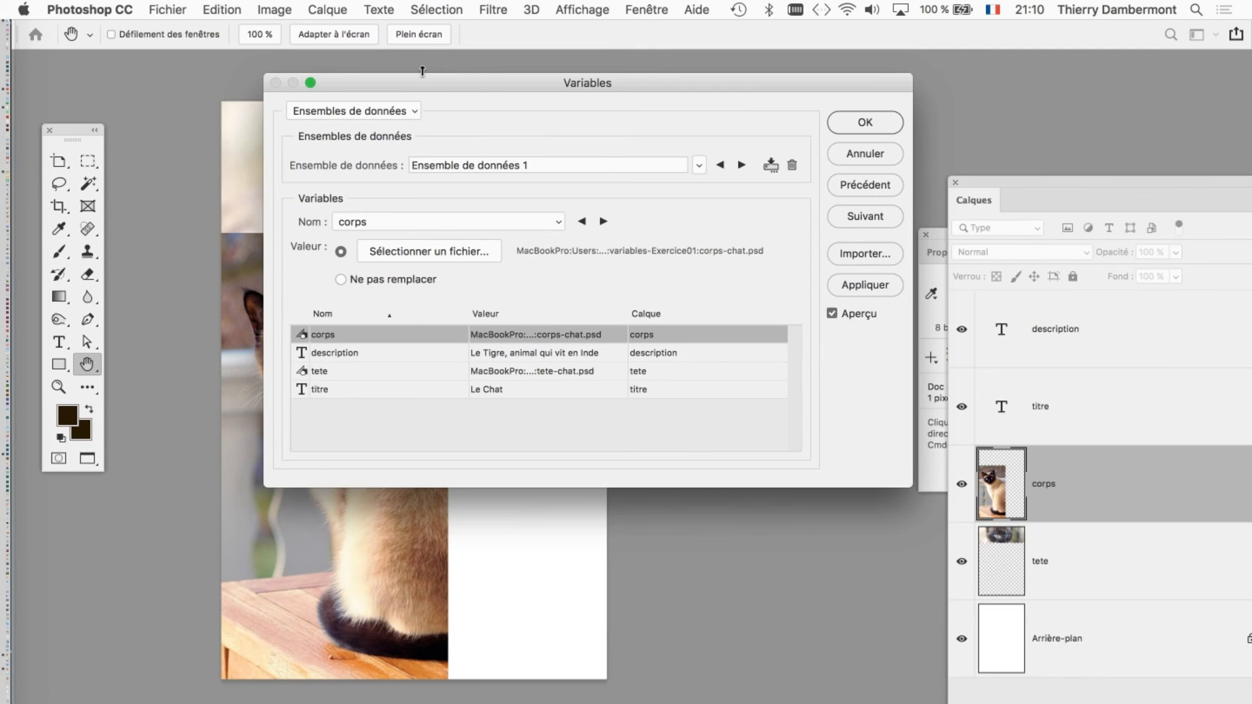
- Move the Variables dialog clear of the artwork and cycle through the imported data sets to preview each one on the template
left_click_drag(424, 77, 790, 105)
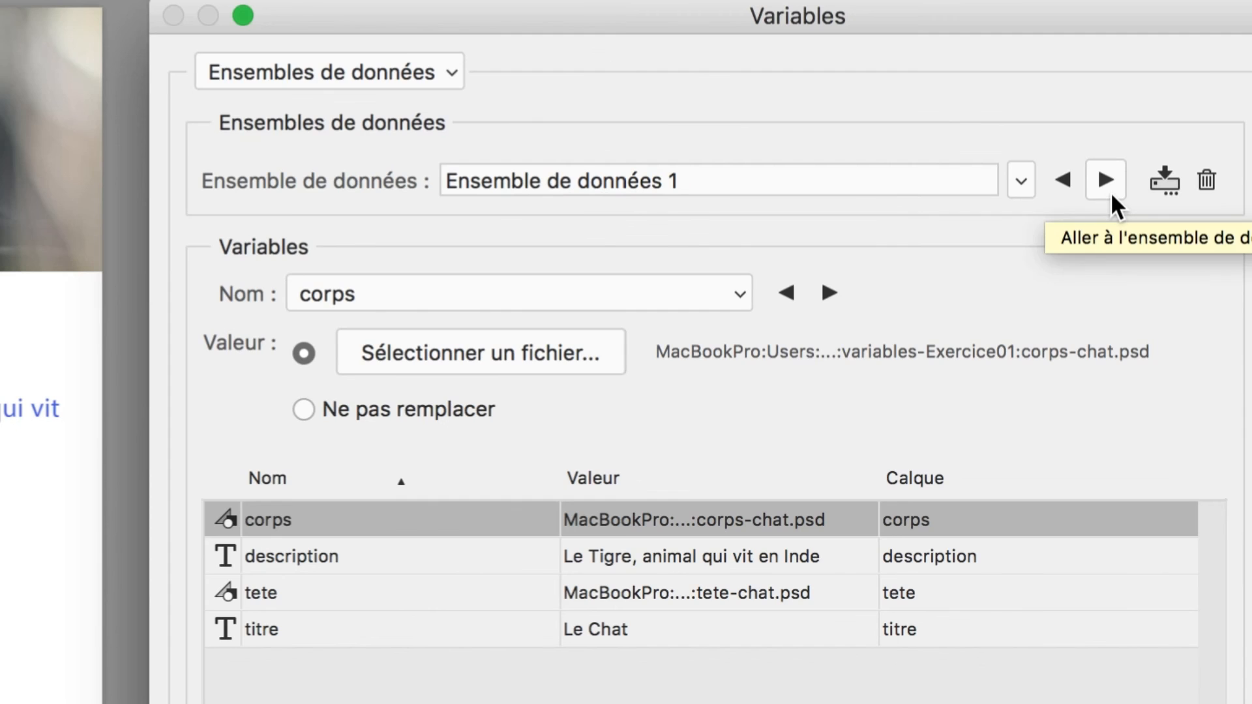
left_click(1110, 192)
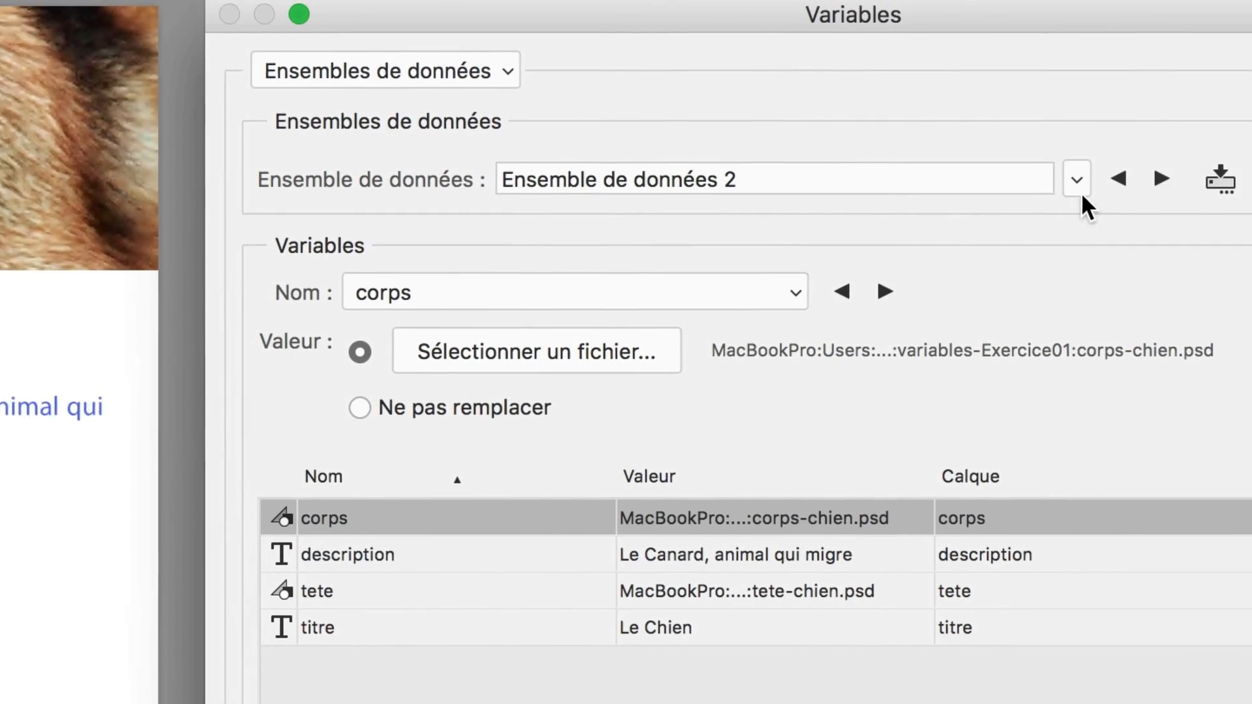
left_click(1110, 186)
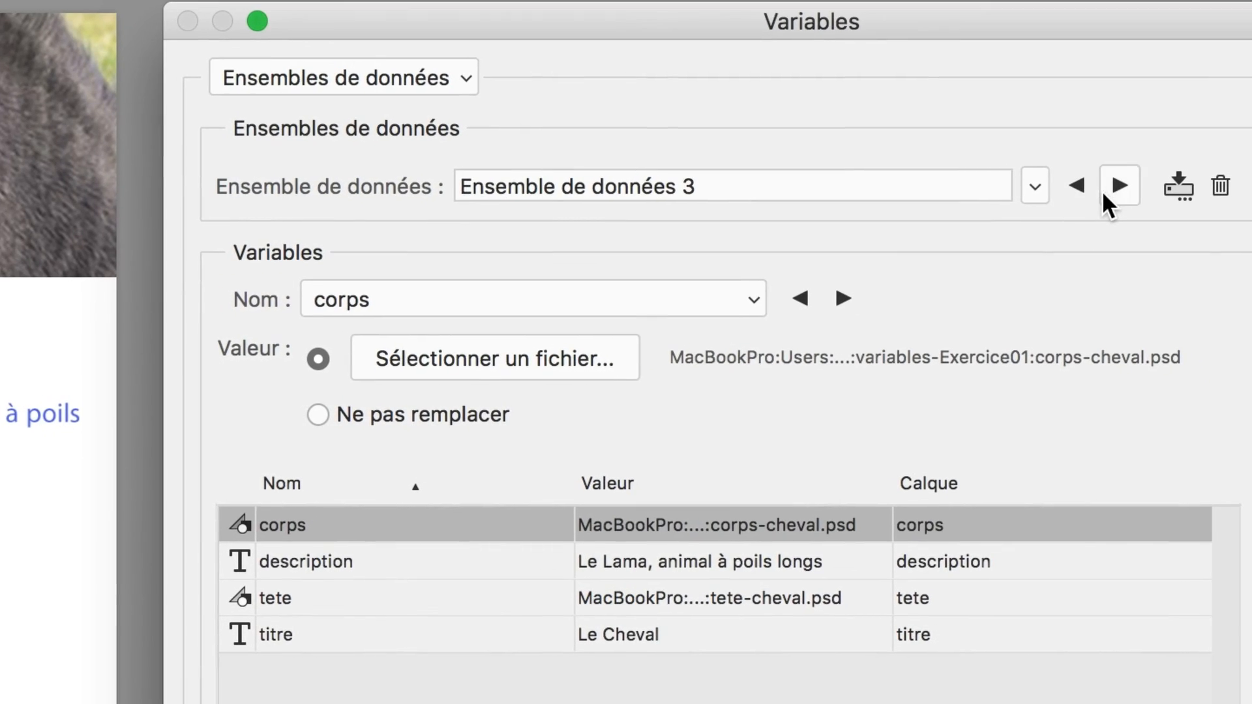
left_click(1104, 190)
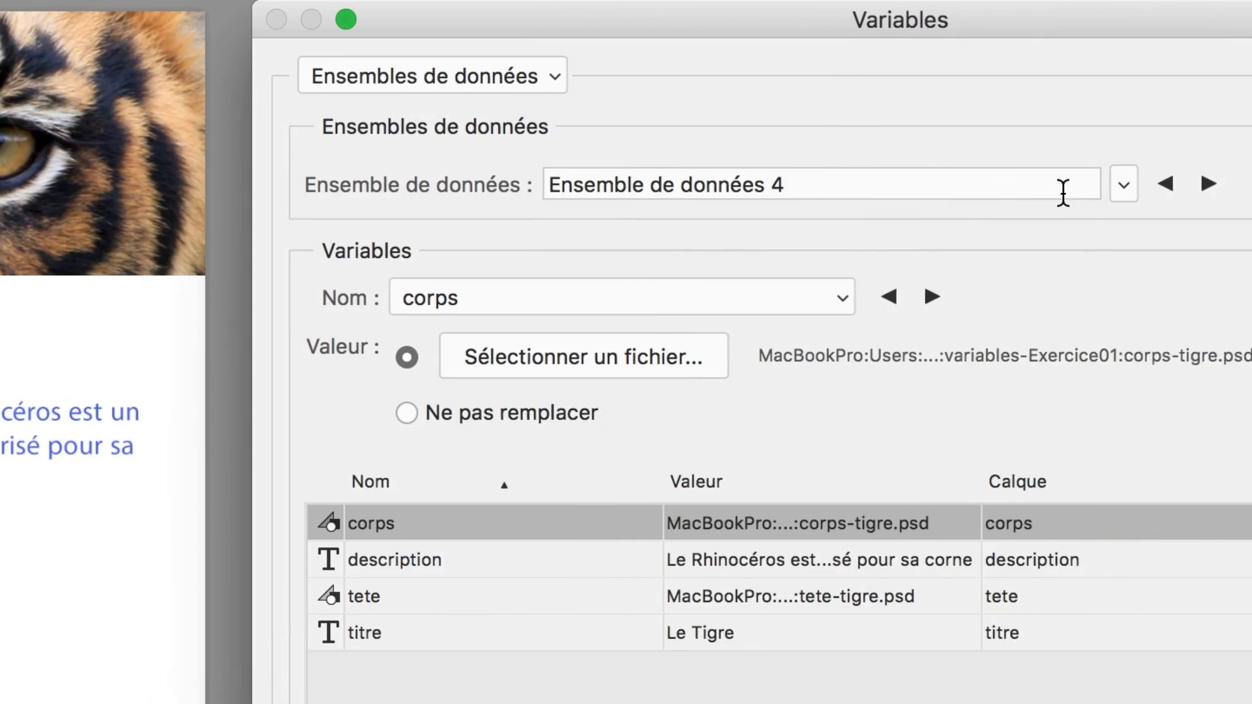
left_click(1251, 202)
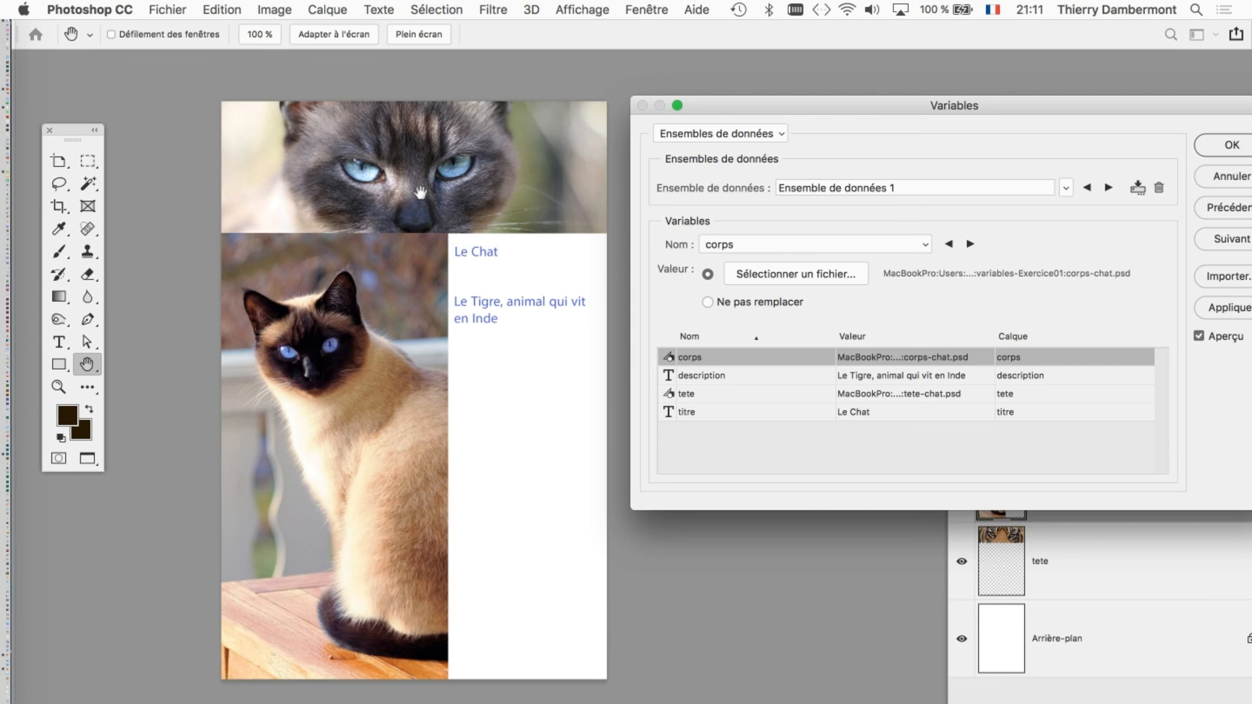
left_click(1109, 188)
left_click(1109, 188)
left_click(1108, 188)
left_click(1108, 188)
left_click(1108, 188)
left_click(1109, 188)
left_click_drag(1075, 106, 817, 79)
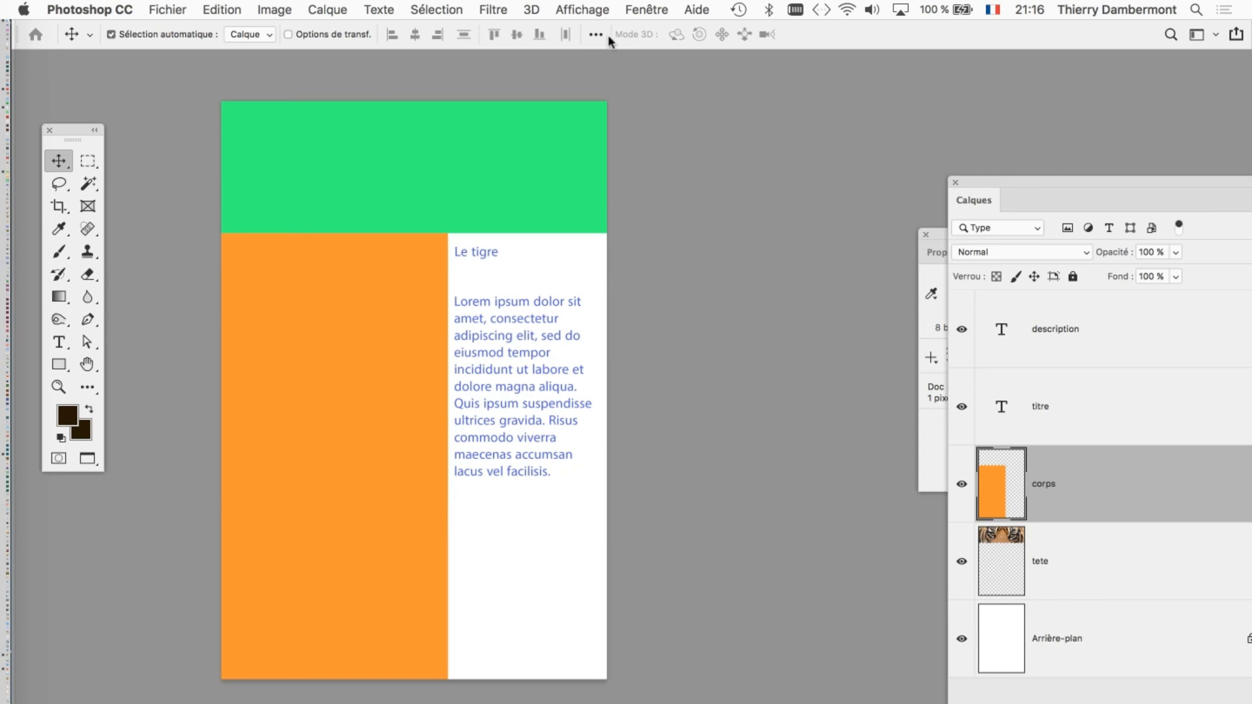
- Open the export of data sets as files and keep Tous les ensembles de données as the data set choice
left_click(160, 10)
mouse_move(239, 391)
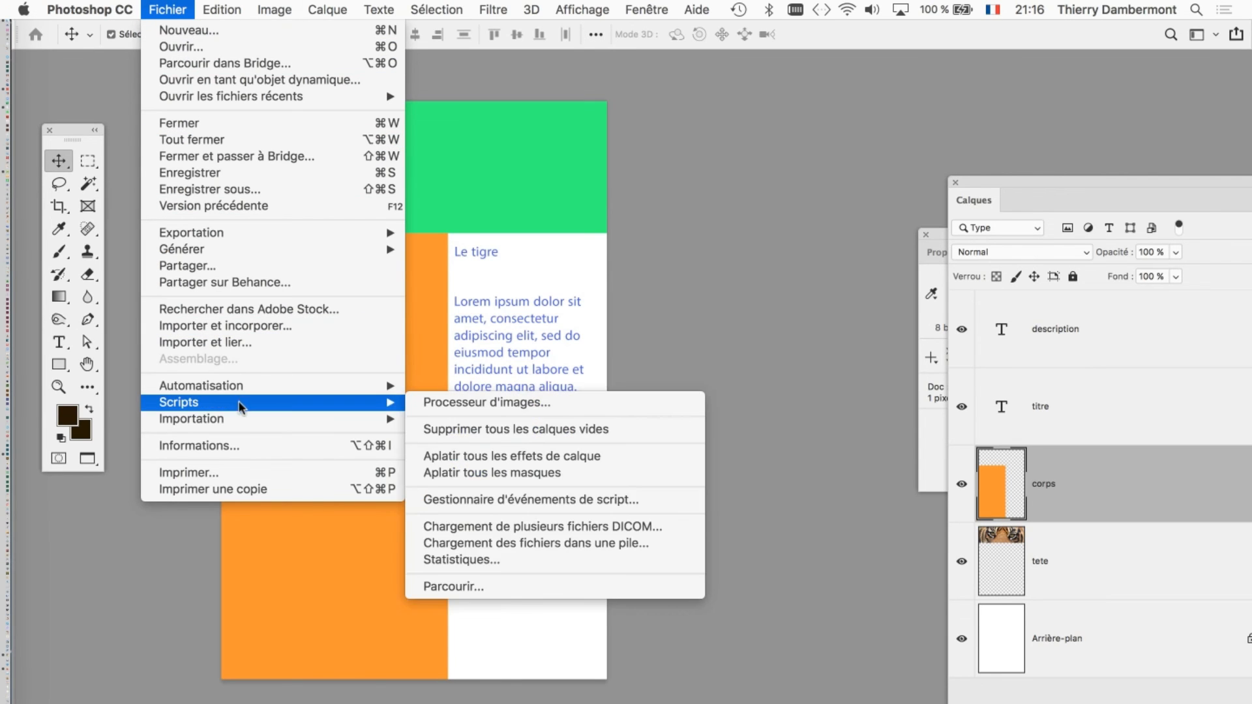
mouse_move(224, 240)
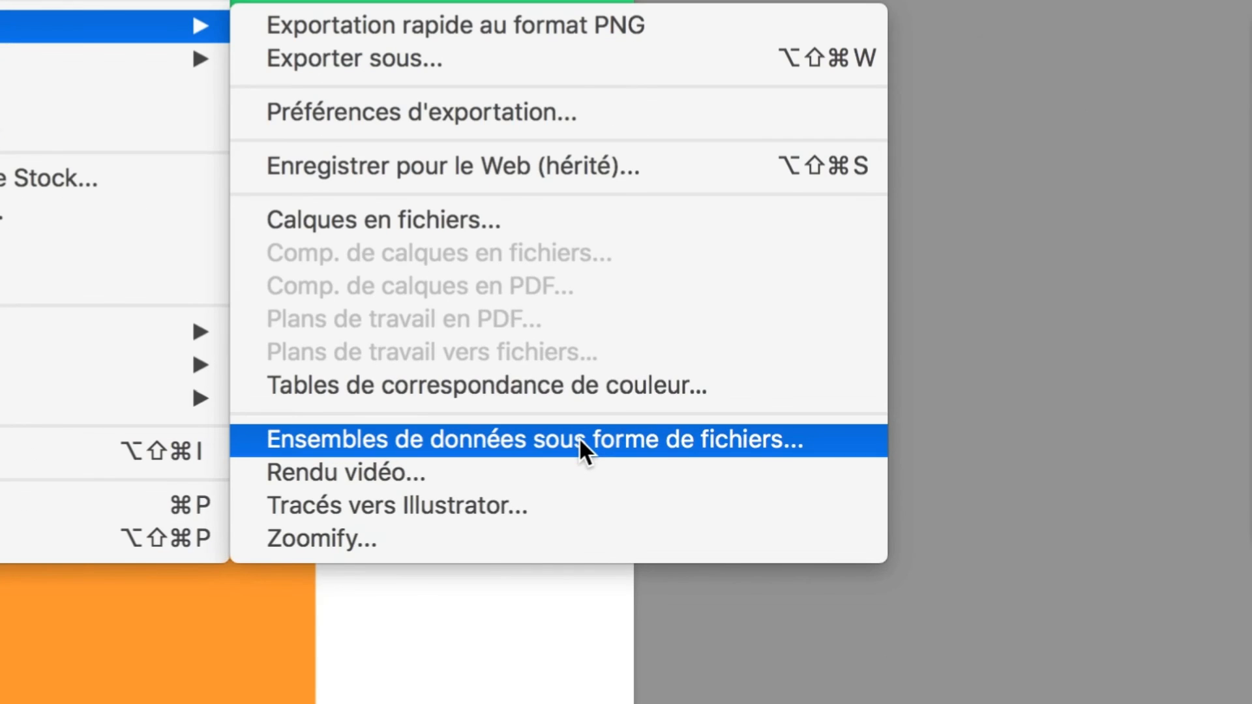
left_click(579, 438)
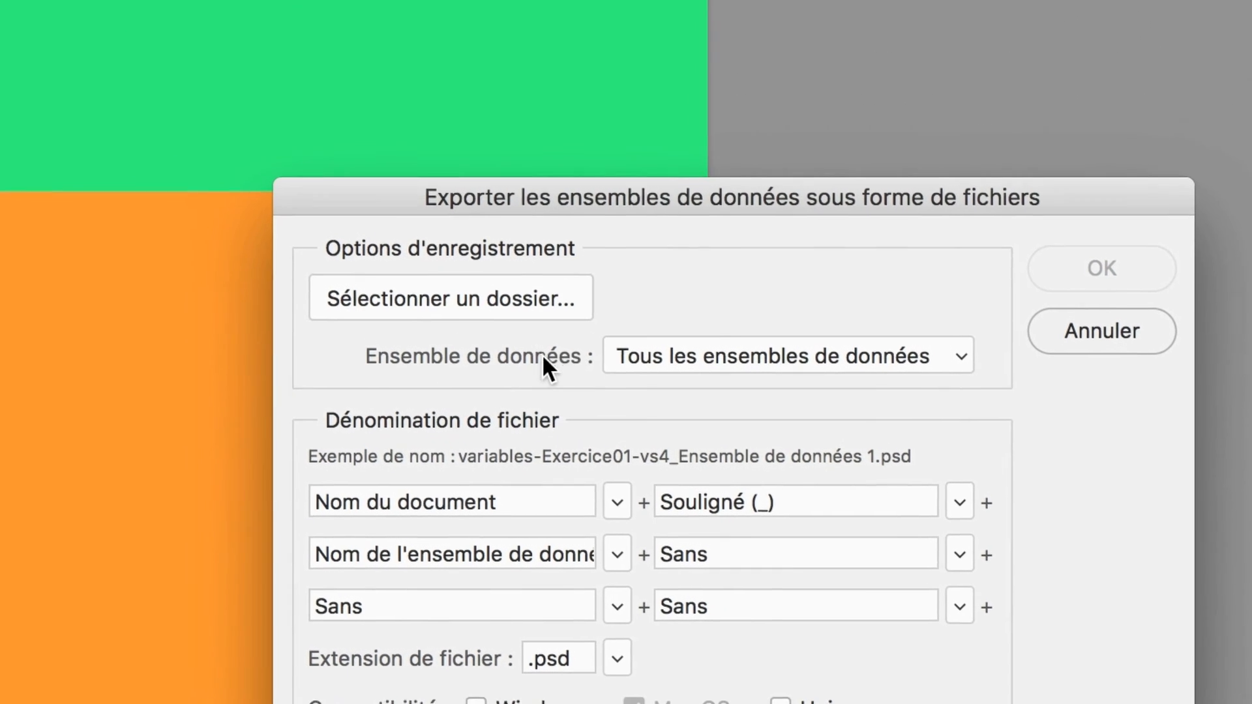
left_click(577, 253)
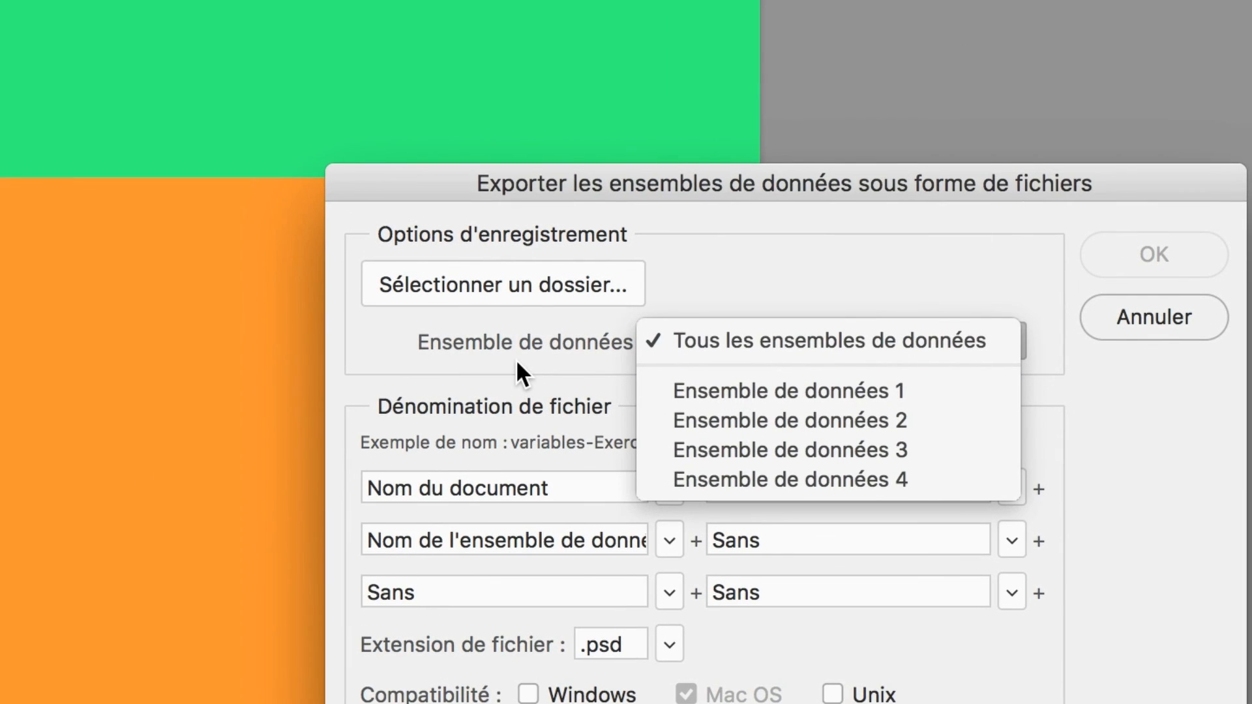
left_click(512, 333)
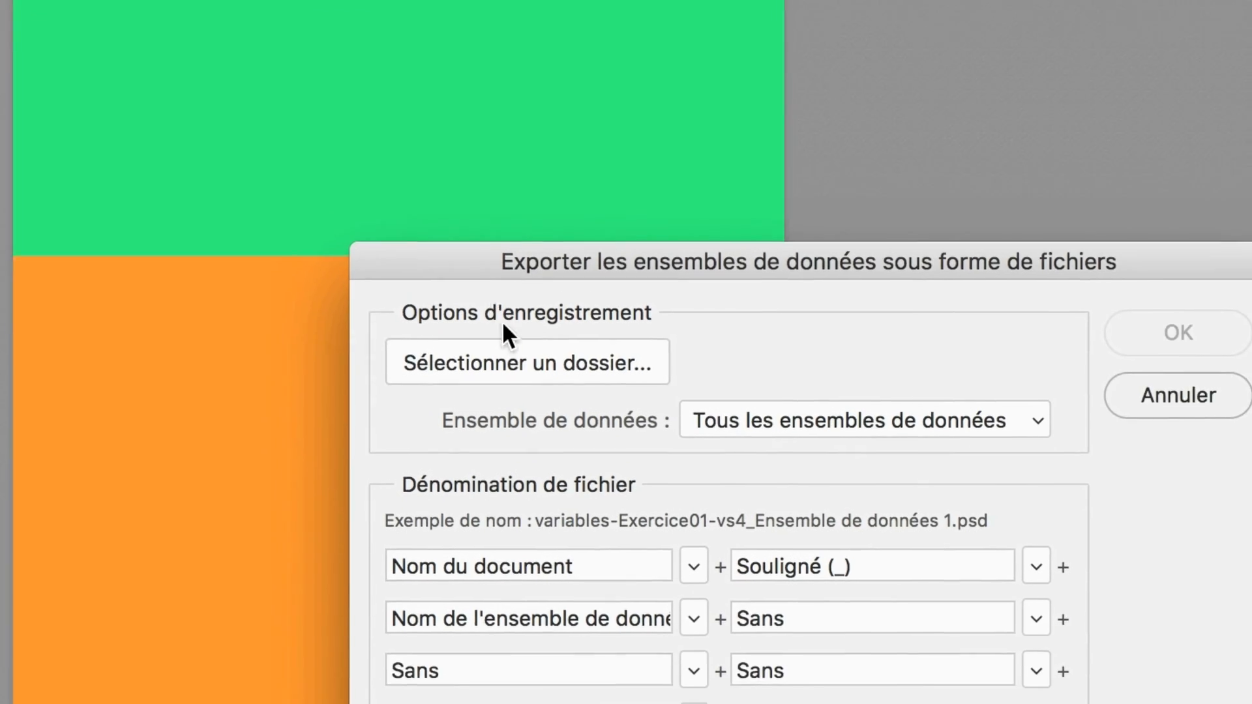
- Create a folder named ensembles exportés in variables-Exercice01 as the destination and export all data sets there as PSD files
left_click(378, 112)
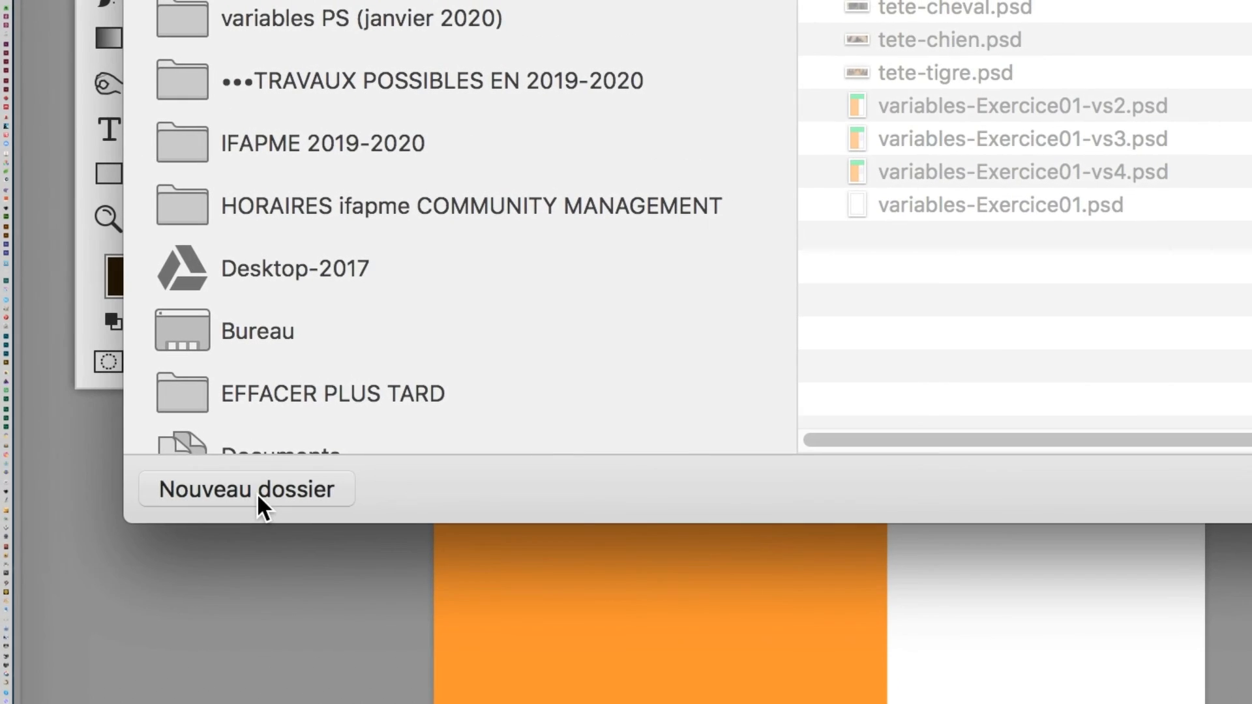
left_click(256, 481)
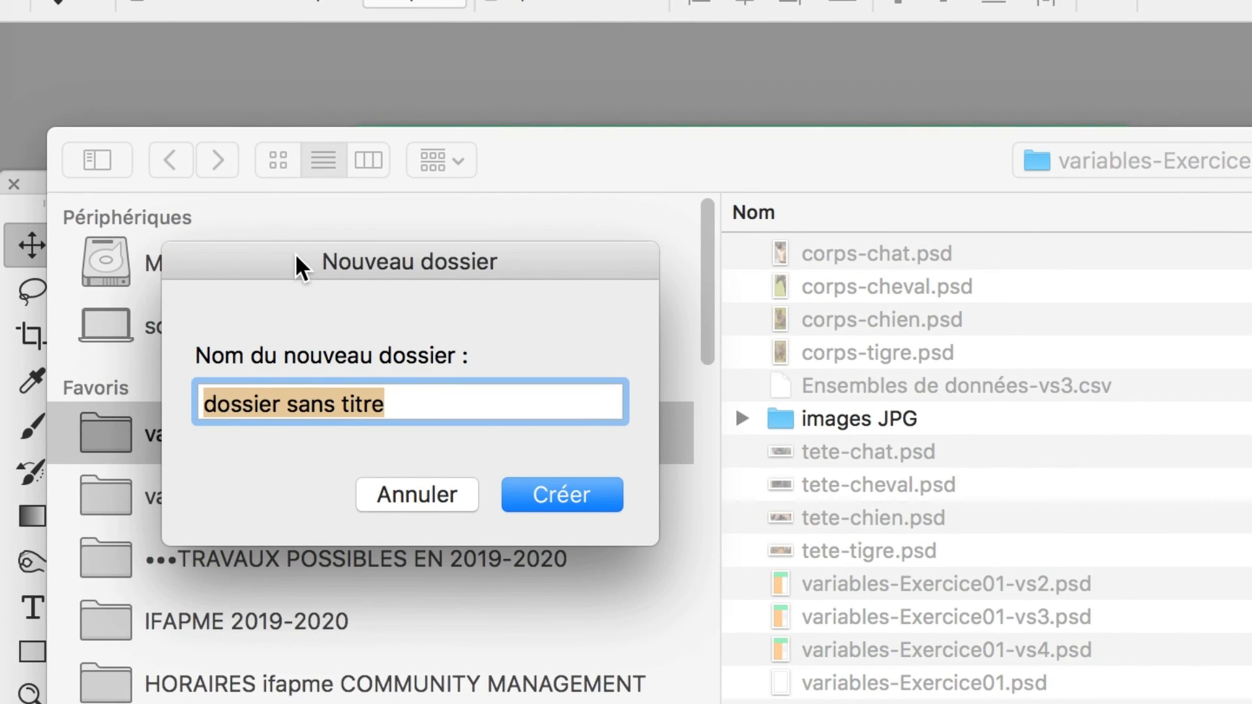
type("ensembles exp")
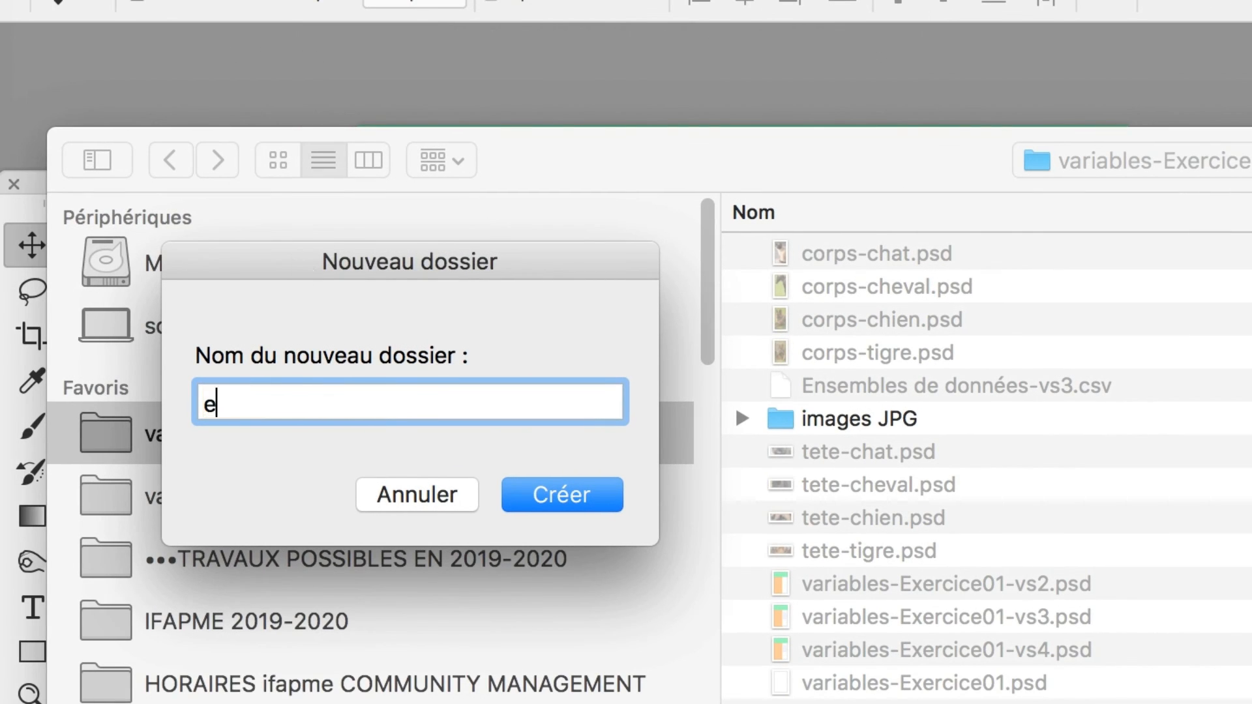
type("ortés")
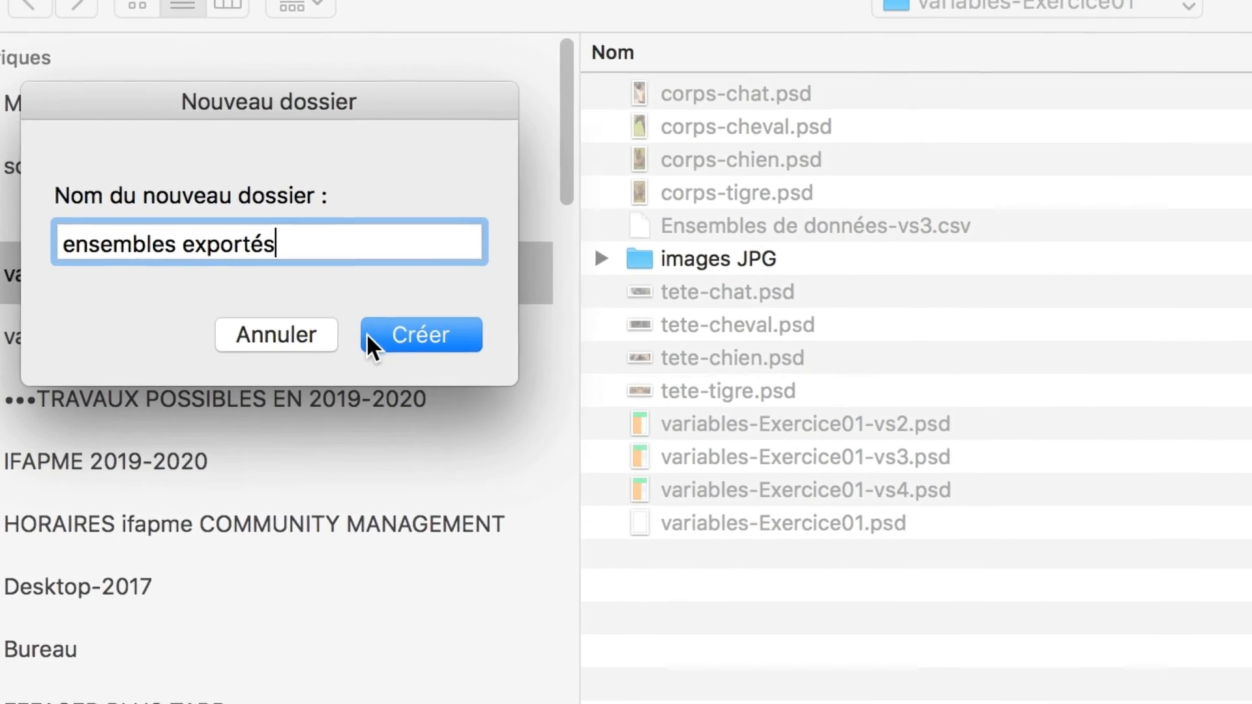
left_click(366, 336)
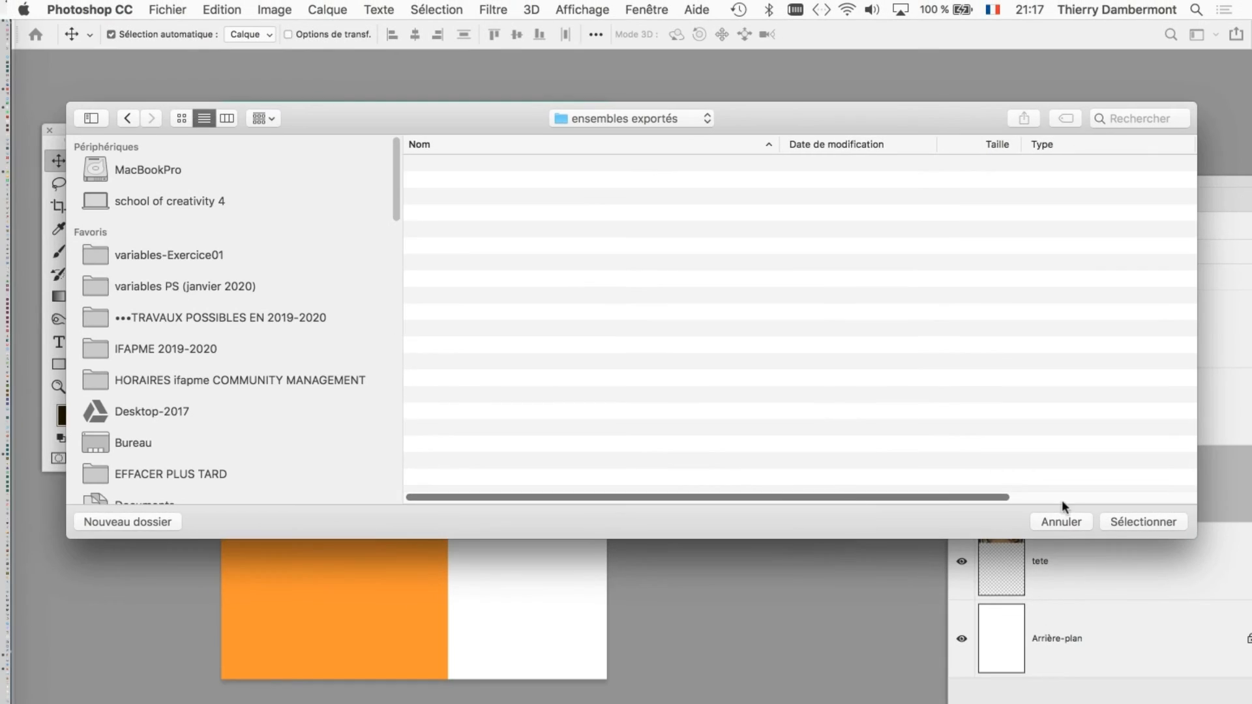
left_click(1147, 523)
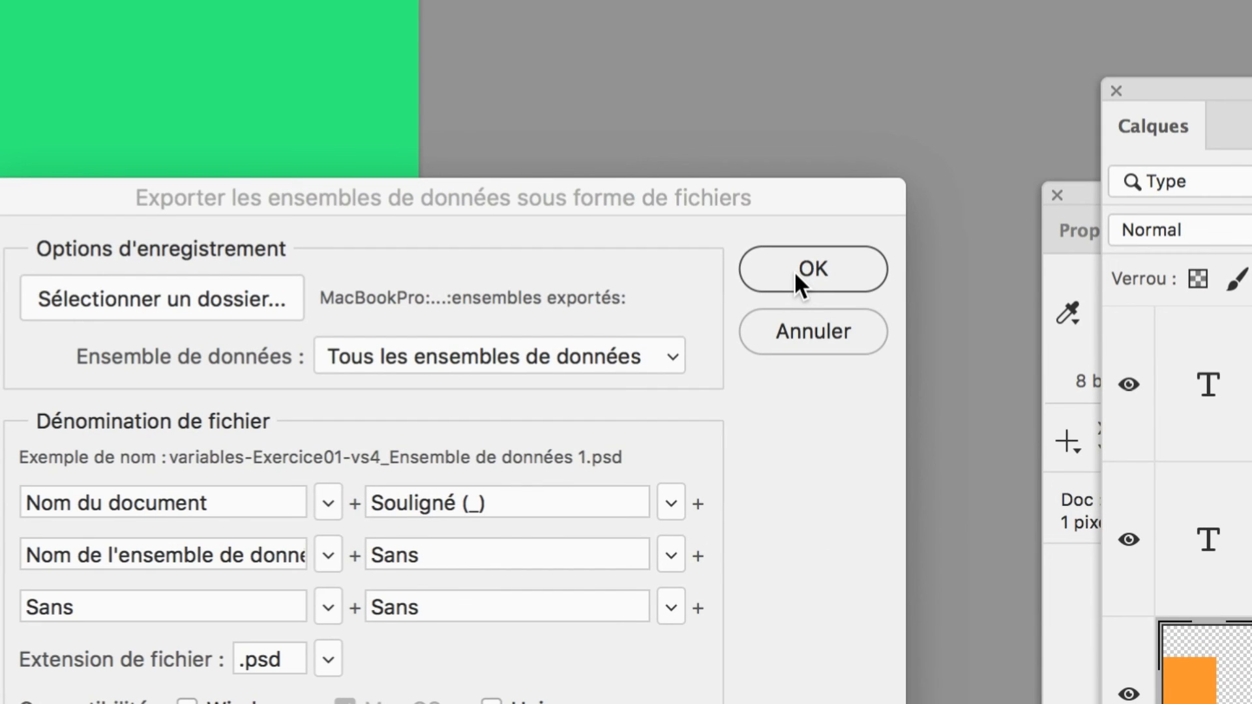
left_click(794, 273)
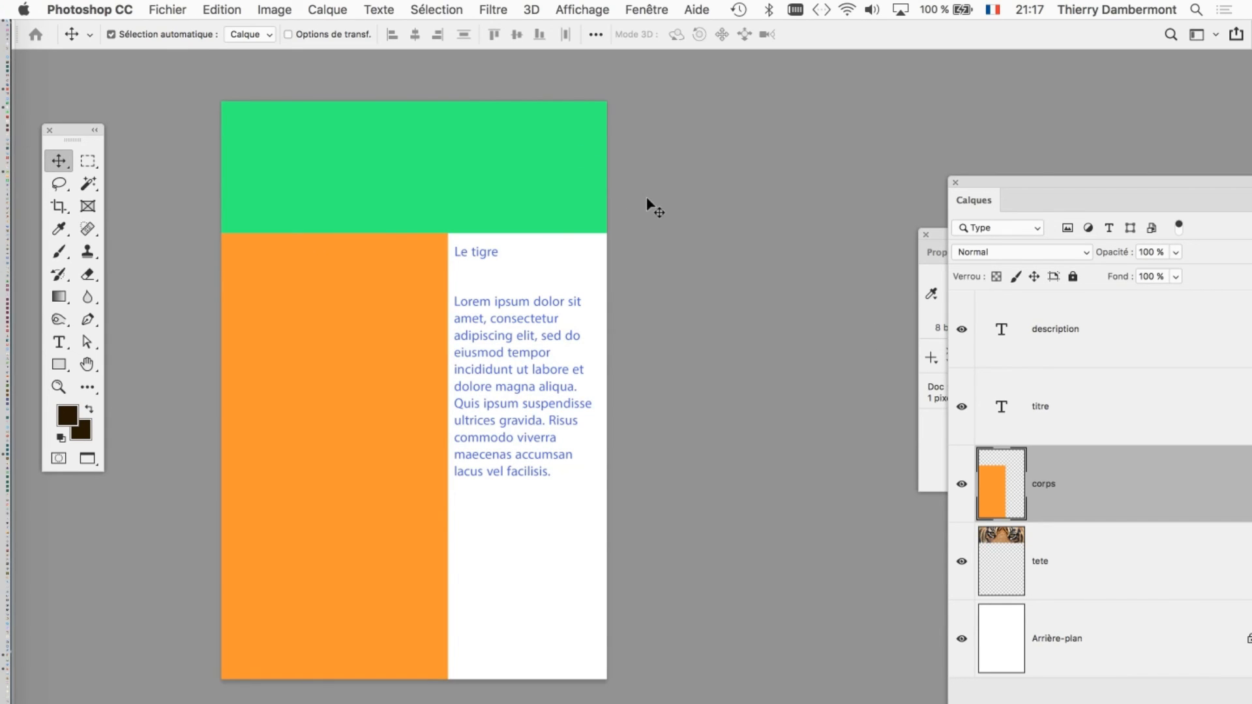
- Switch to Finder, expand the ensembles exportés folder and go through the exported PSD files one by one
key("super+Tab")
key("super+Tab")
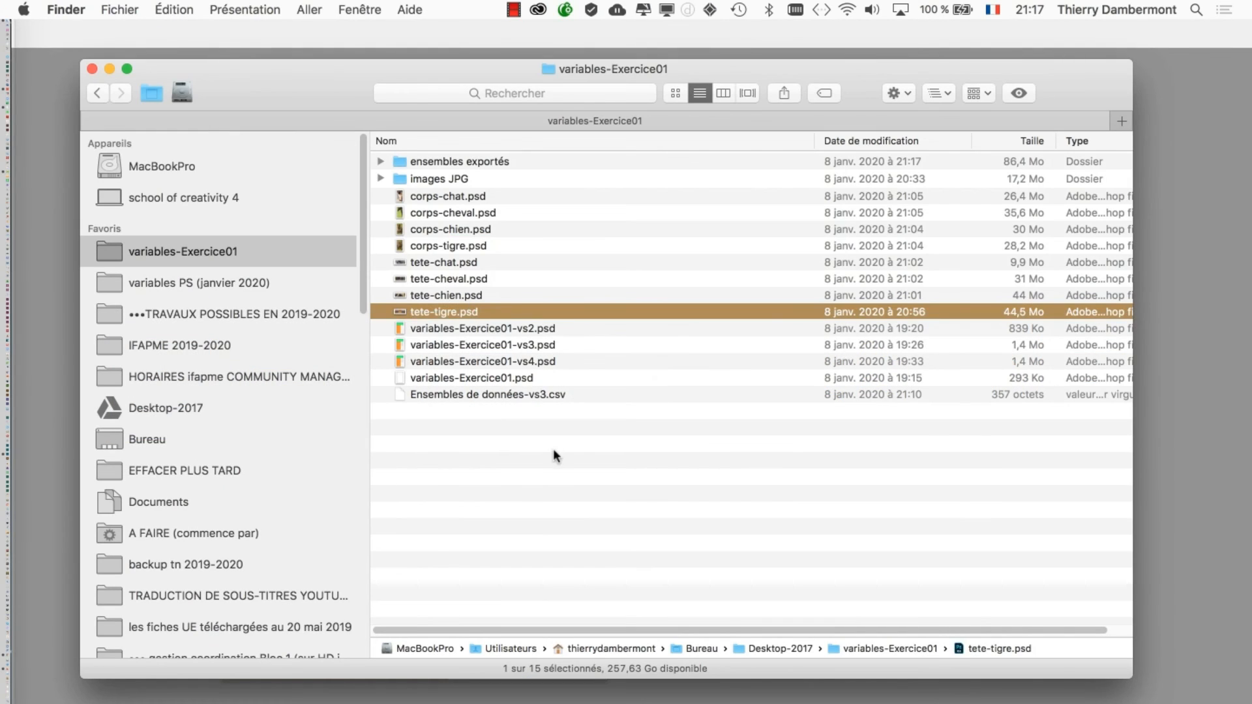
left_click(553, 449)
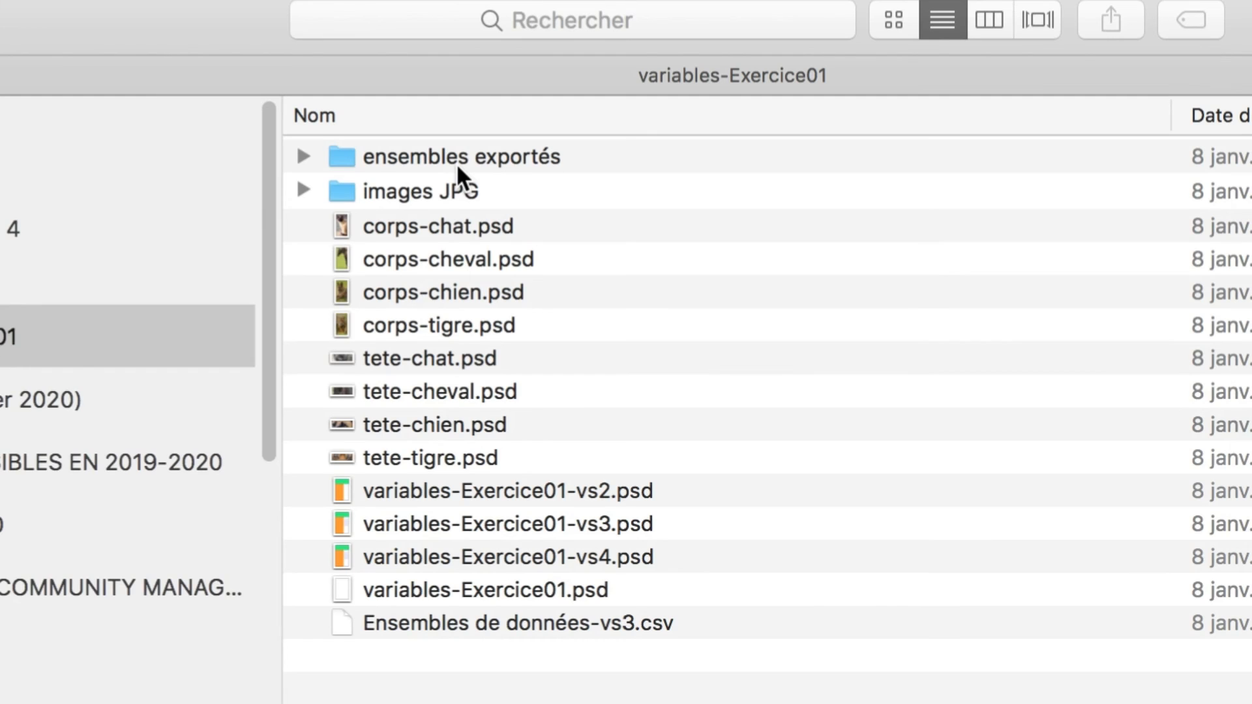
left_click(455, 165)
left_click(305, 156)
left_click(385, 190)
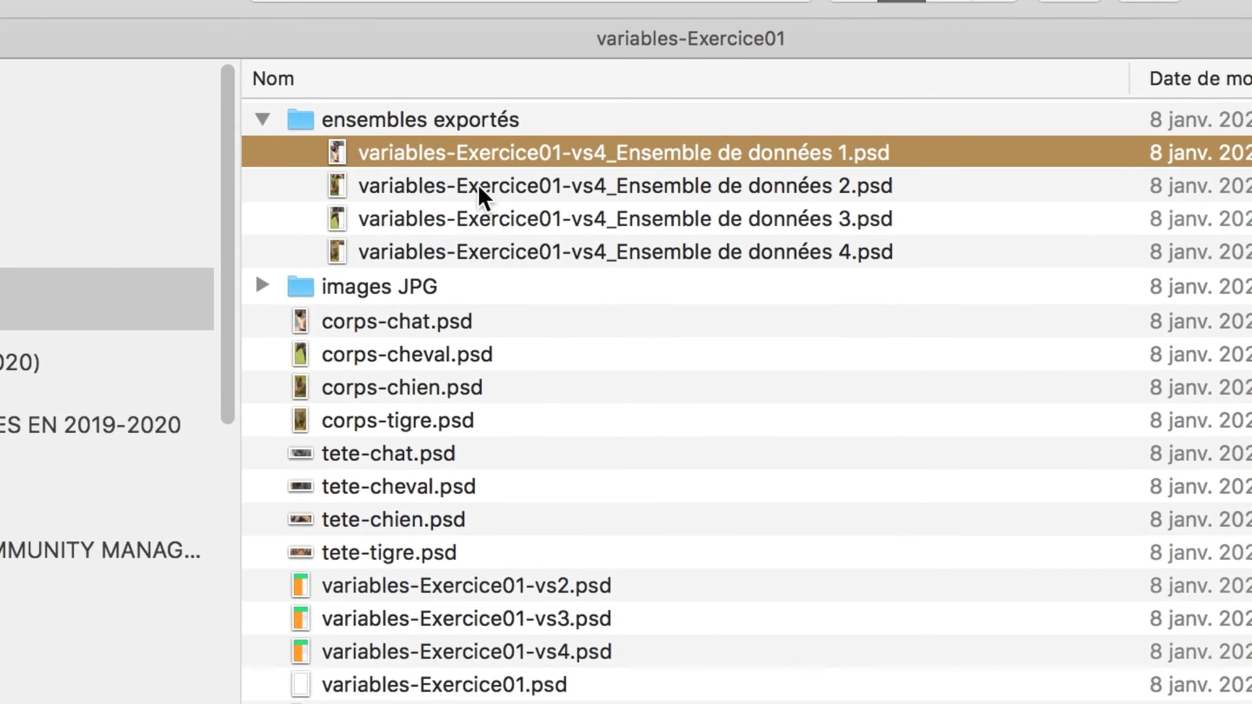
key("Down")
key("Down")
key("Down")
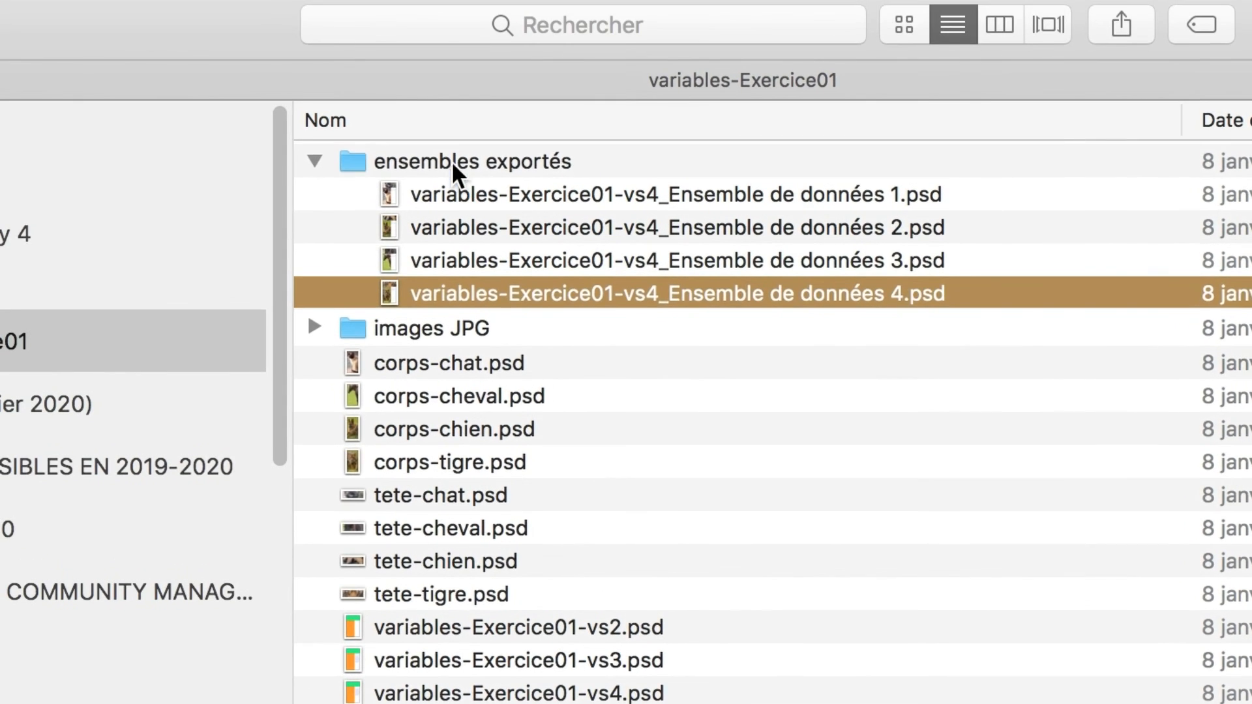
- Open the ensembles exportés folder, show its files as icons and enlarge the thumbnails to inspect the exported layouts
double_click(428, 89)
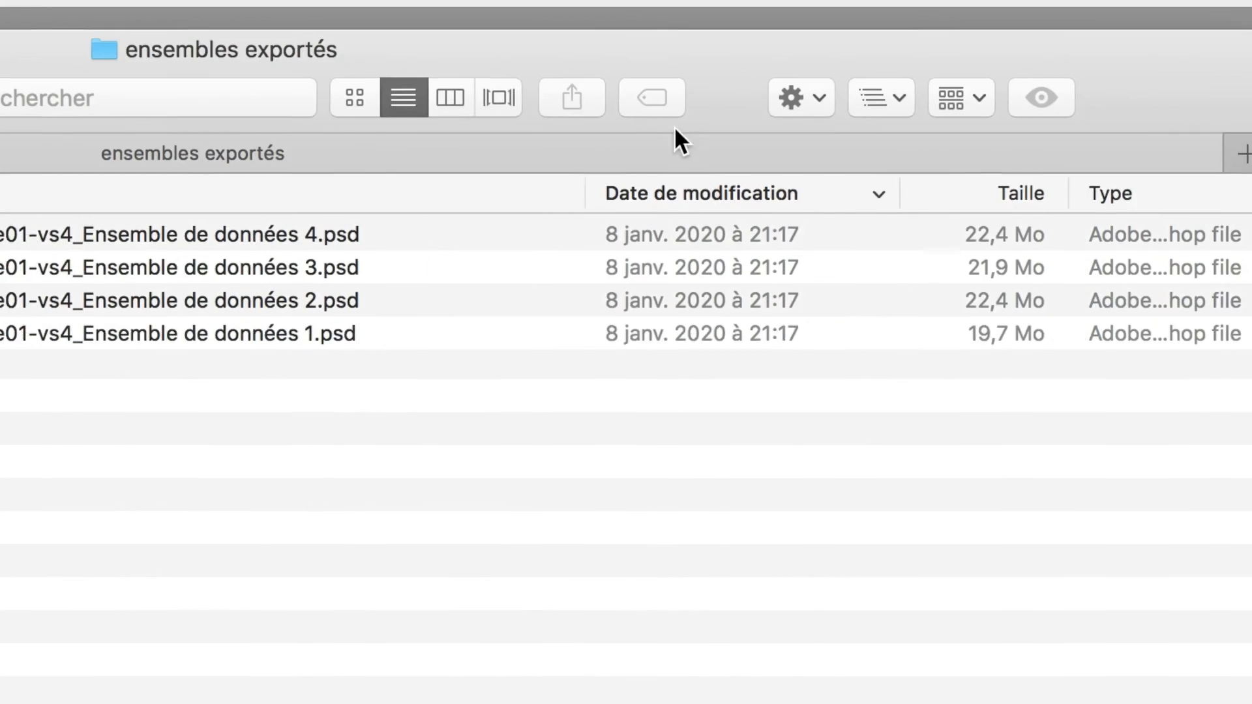
left_click(374, 109)
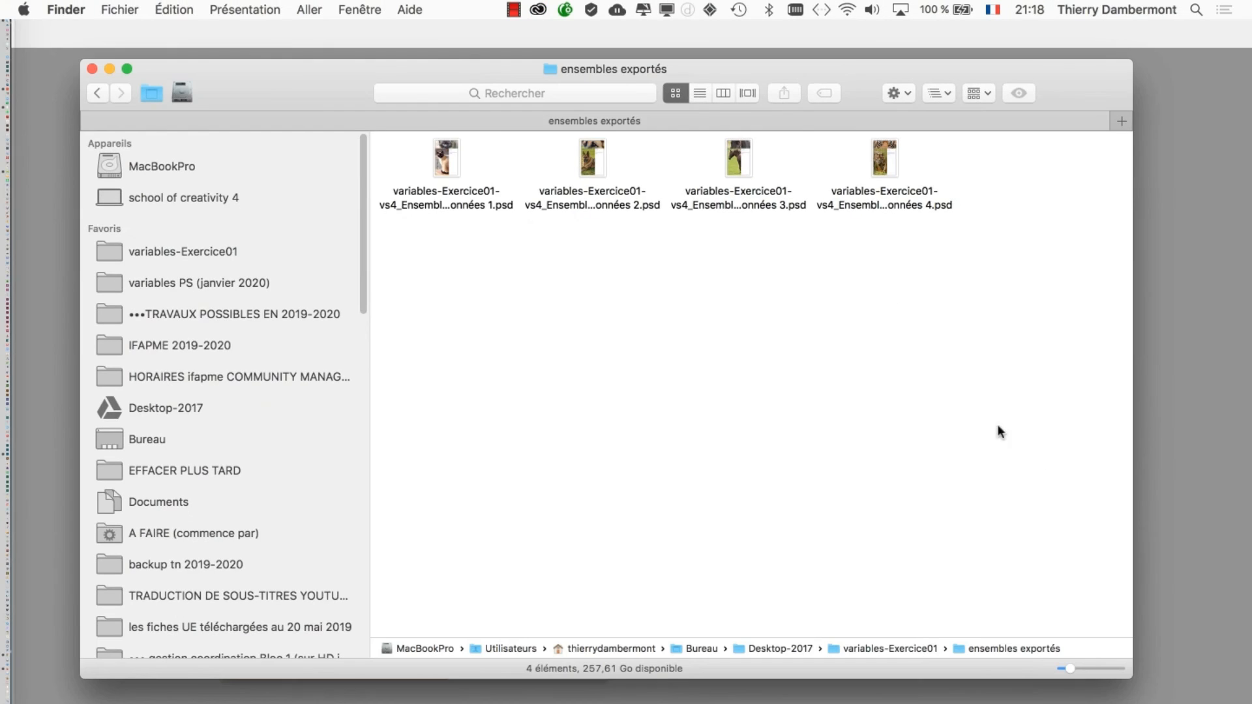
left_click_drag(1073, 668, 1098, 665)
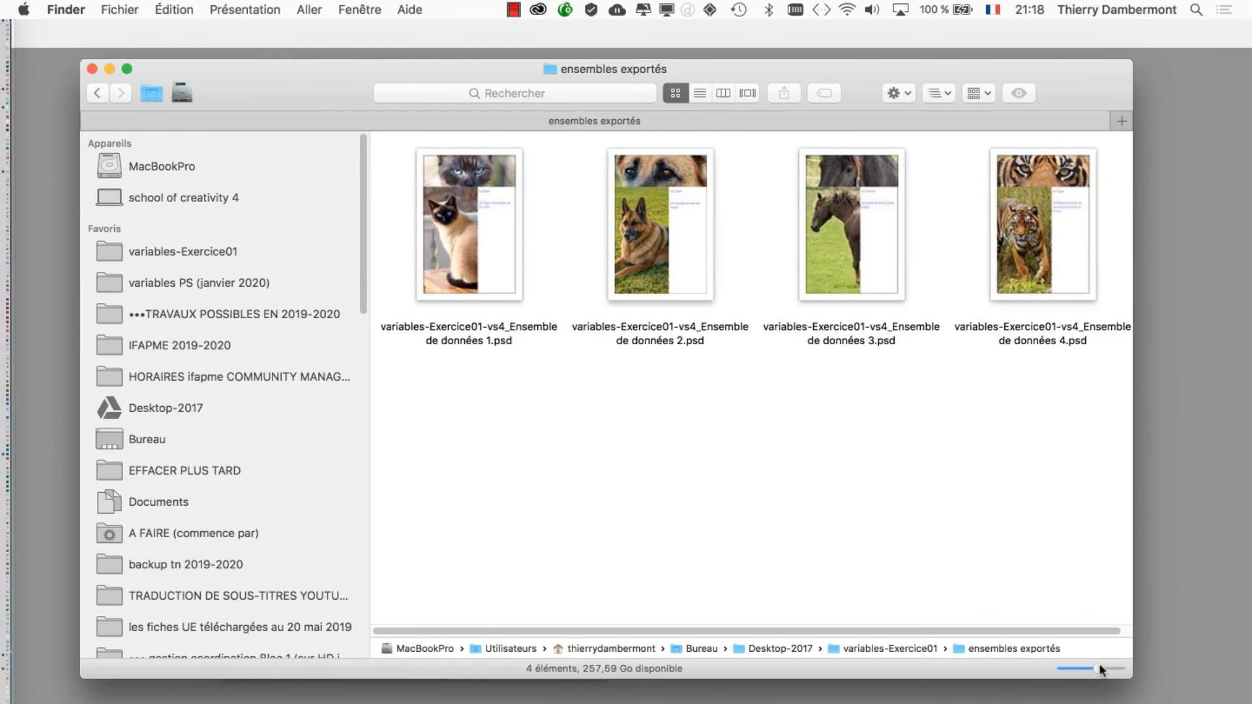